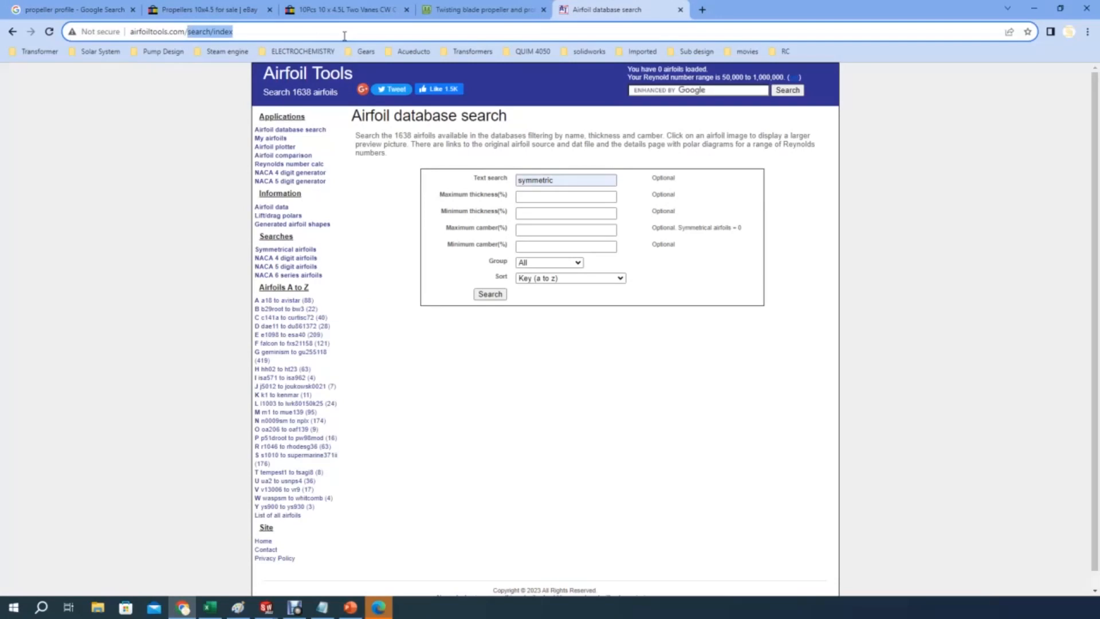
# Open the airfoil search on airfoiltools.com and search the database for "symmetric".
pyautogui.press('Return')
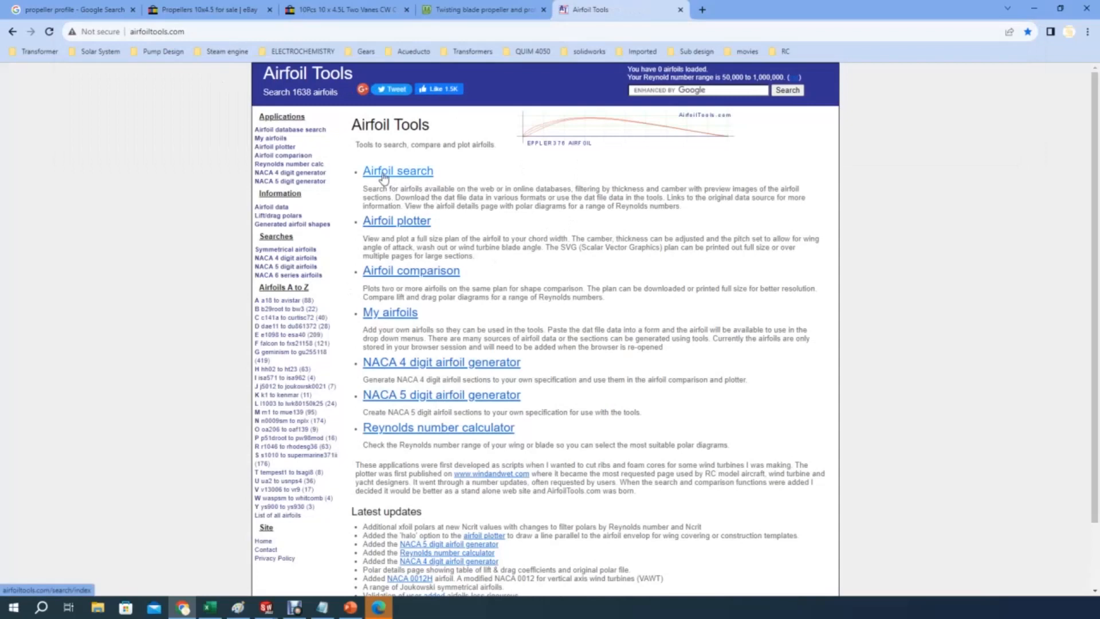
pyautogui.click(384, 177)
pyautogui.click(594, 180)
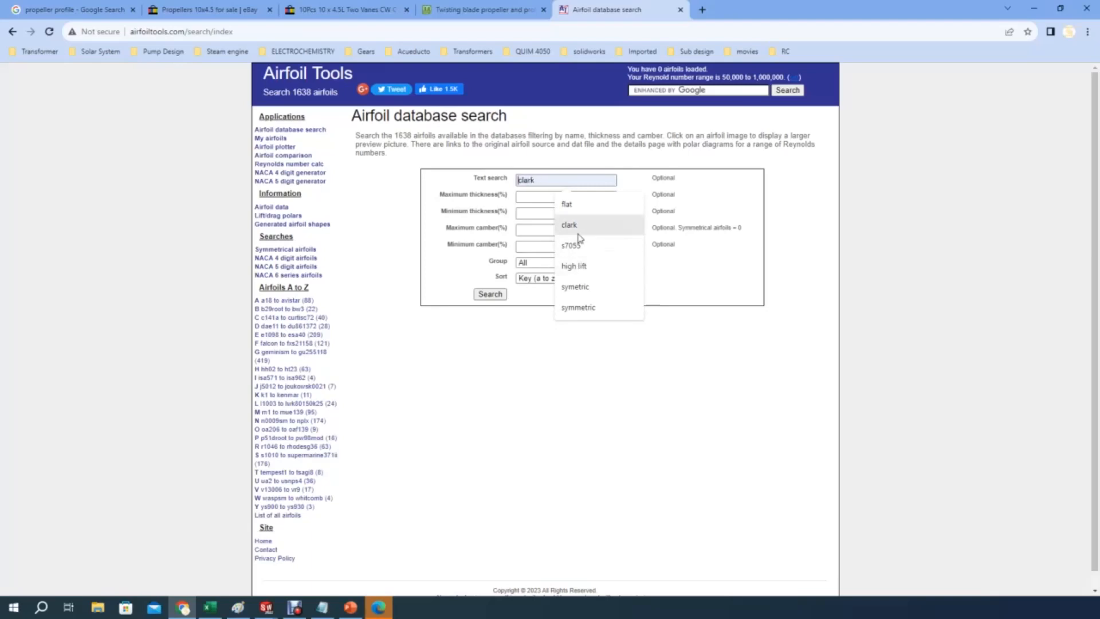
pyautogui.click(577, 312)
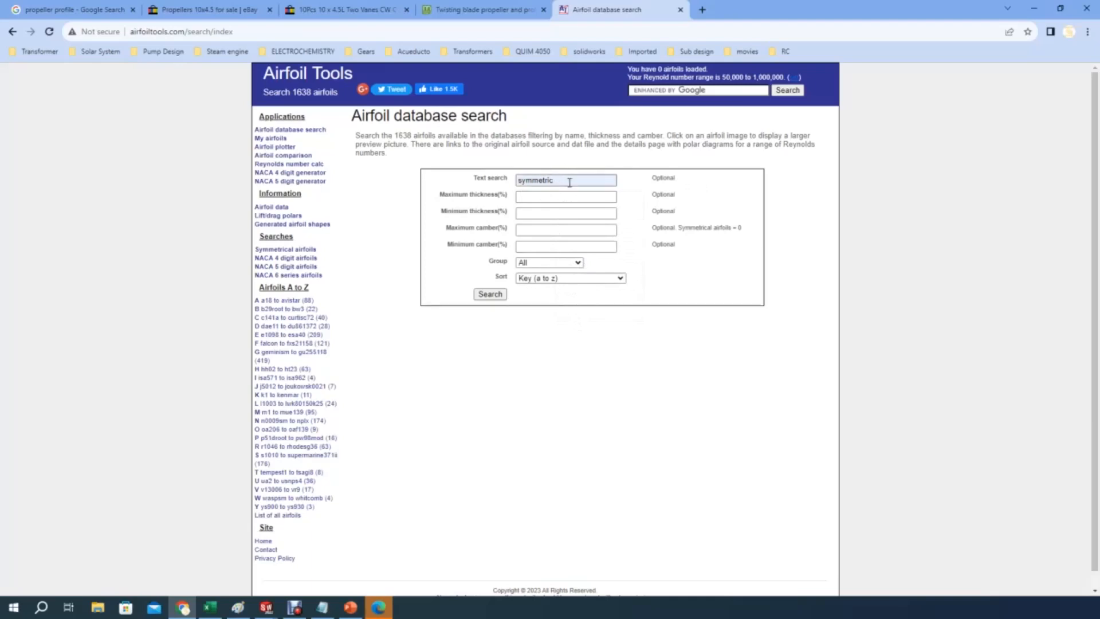
pyautogui.click(489, 296)
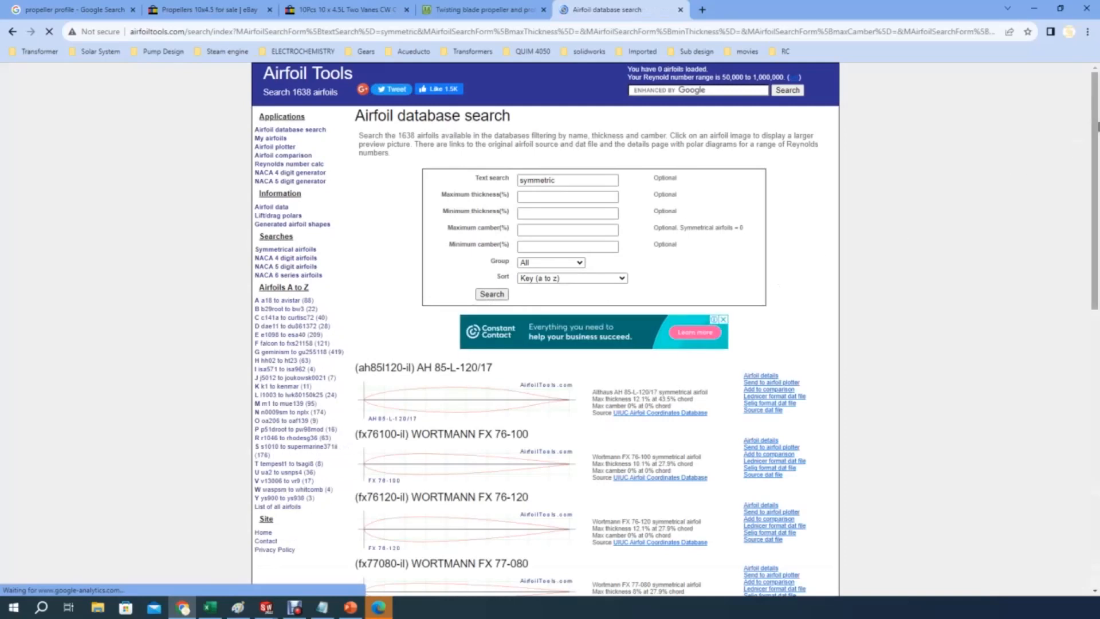
# Open the Selig format dat file of the Joukovsky f=0% t=21% airfoil and copy its entire coordinate listing.
pyautogui.moveTo(1091, 131); pyautogui.dragTo(1090, 425)
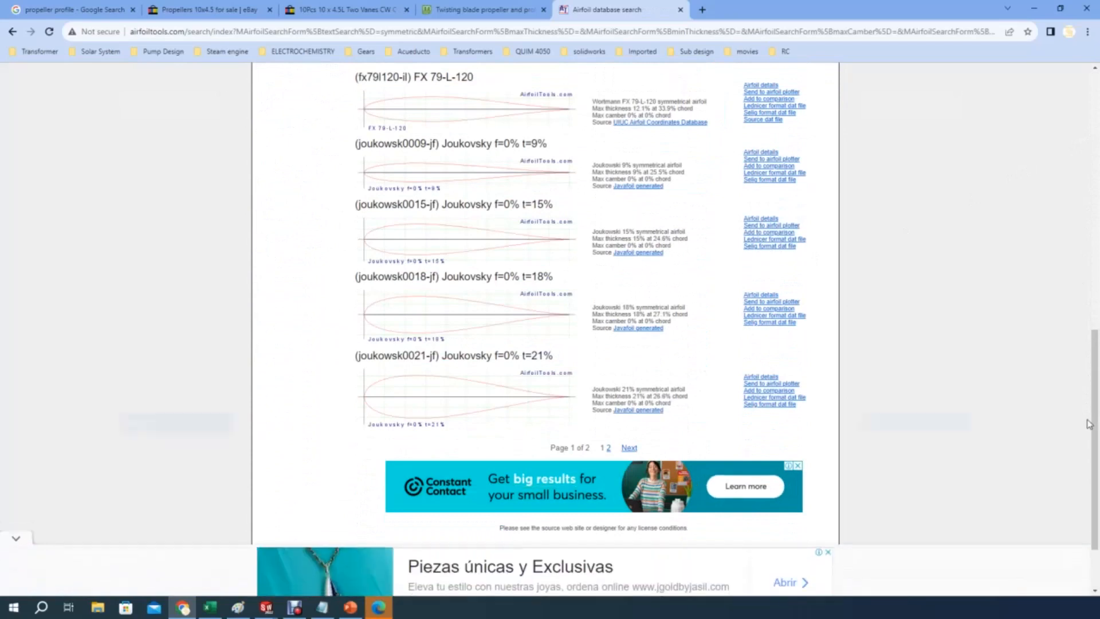
pyautogui.moveTo(1089, 425); pyautogui.dragTo(1077, 478)
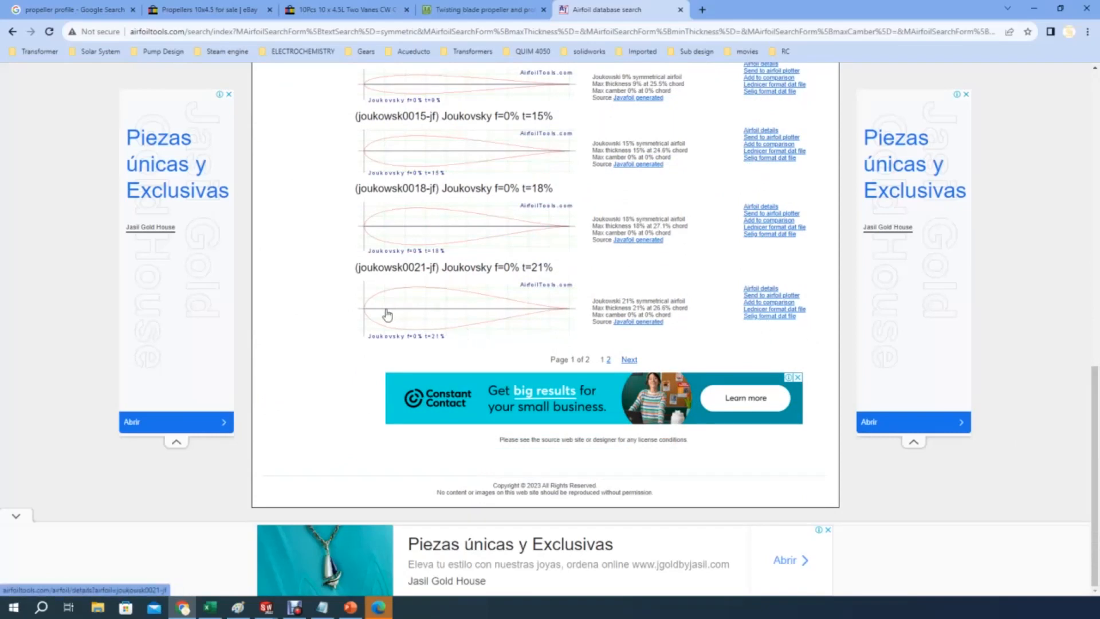
pyautogui.click(765, 317)
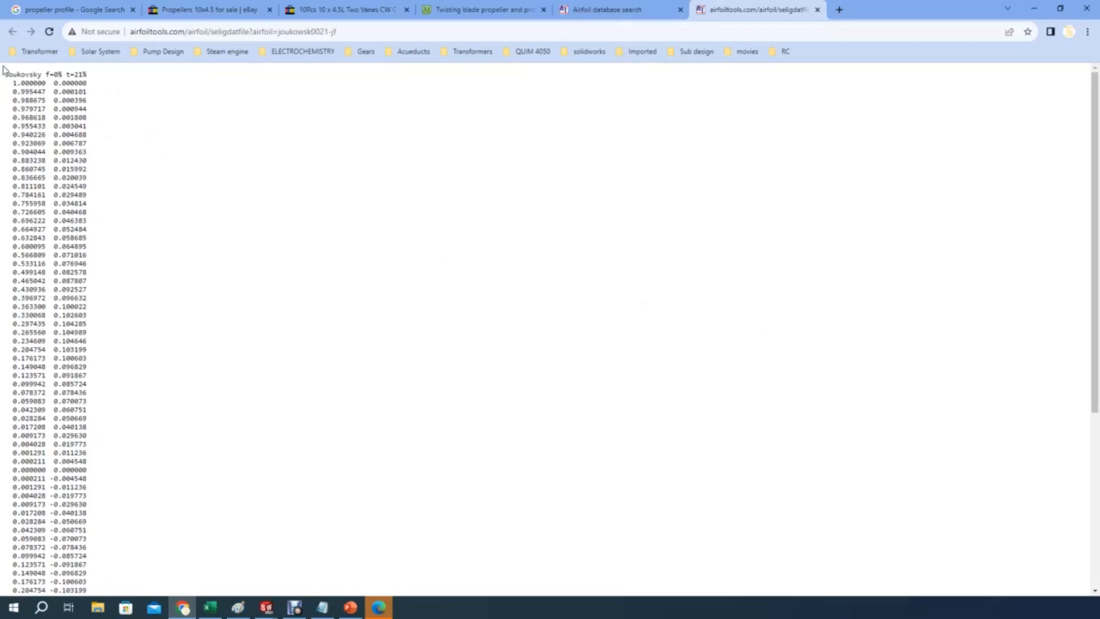
pyautogui.moveTo(5, 75); pyautogui.dragTo(89, 590)
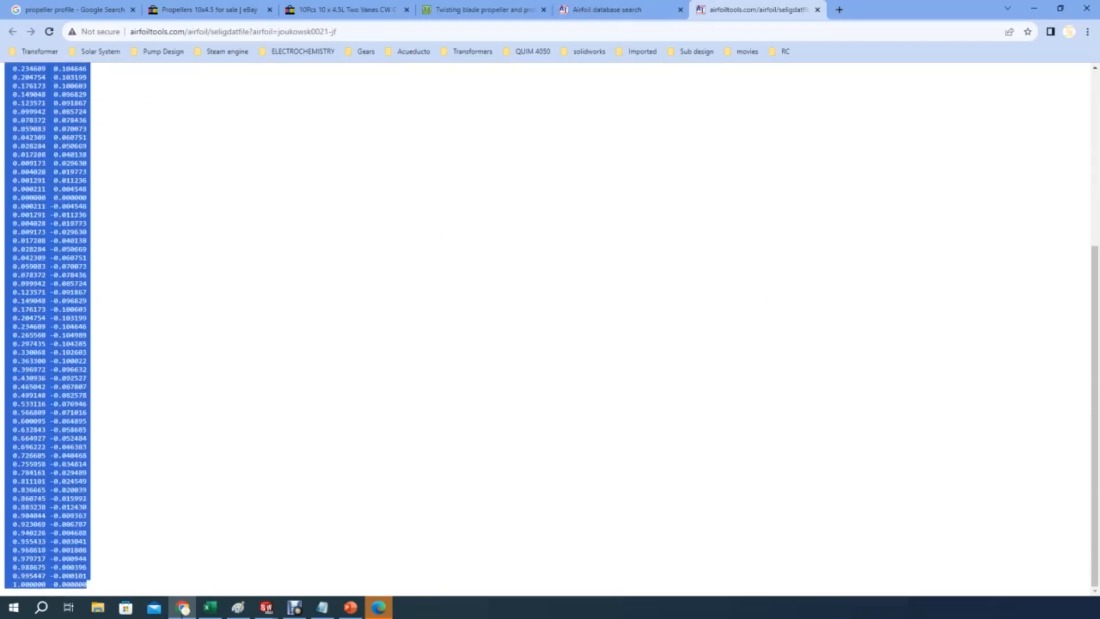
pyautogui.rightClick(76, 182)
pyautogui.click(98, 194)
# Switch to the blank Excel workbook and paste the copied airfoil coordinates starting at cell A1.
pyautogui.click(214, 608)
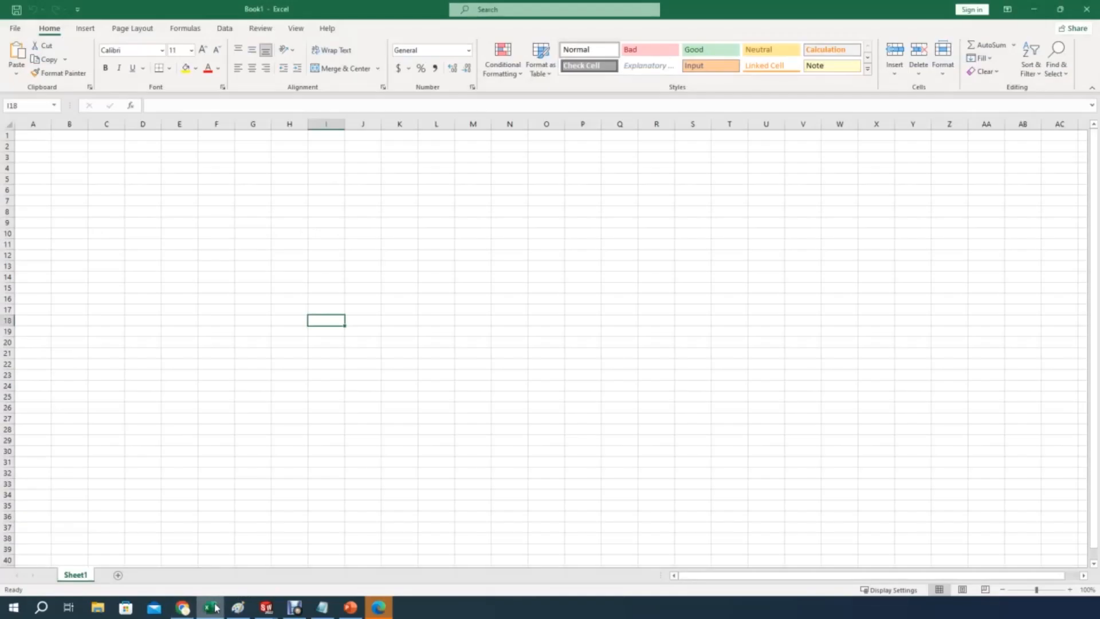
pyautogui.click(215, 289)
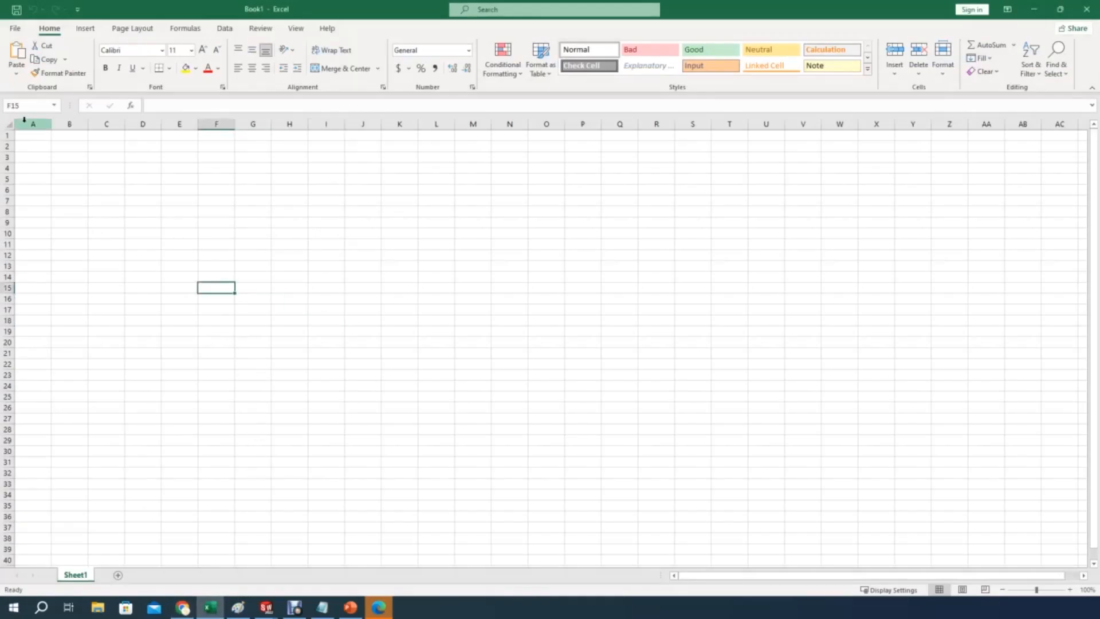
pyautogui.click(38, 138)
pyautogui.rightClick(39, 138)
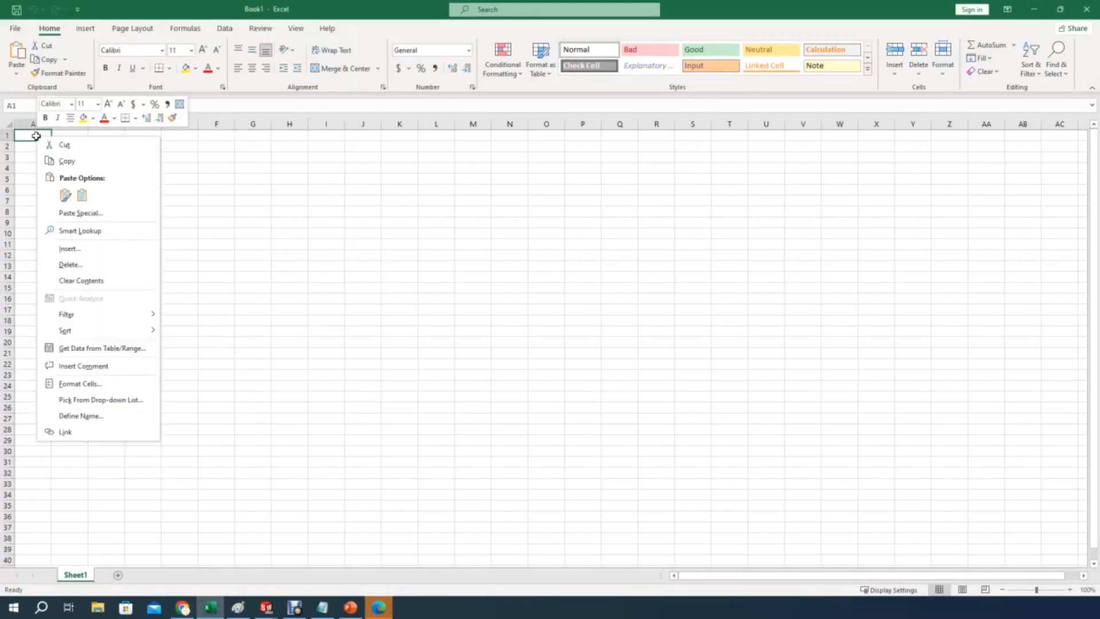
pyautogui.click(64, 196)
pyautogui.click(226, 188)
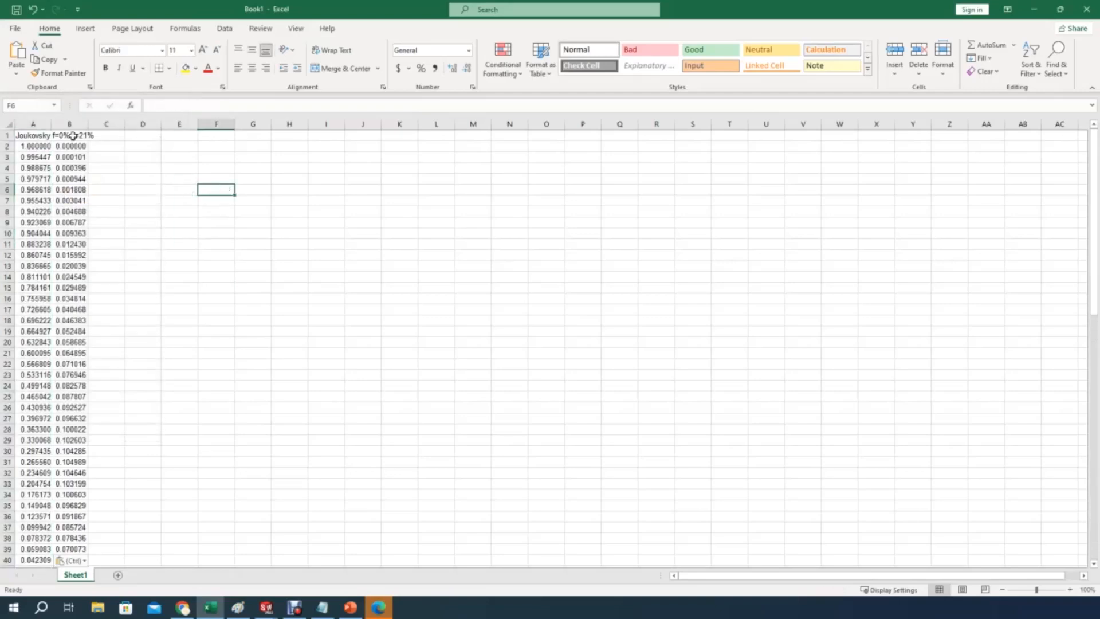
# Copy the airfoil title from cell A1 to cell G5, beside the data.
pyautogui.click(16, 135)
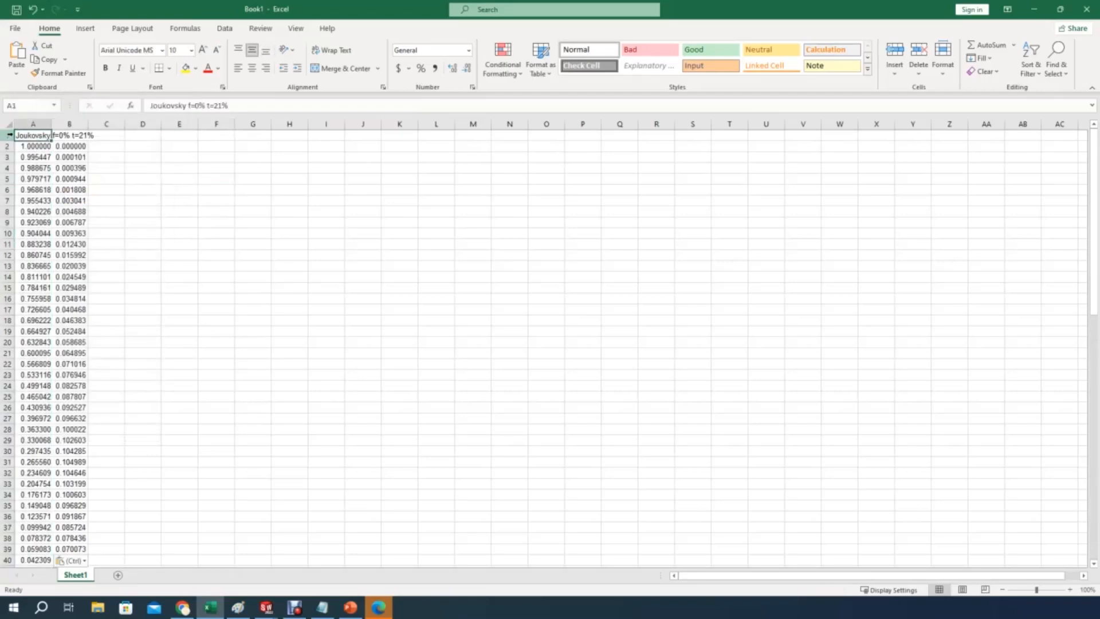
pyautogui.click(10, 135)
pyautogui.click(39, 135)
pyautogui.rightClick(39, 135)
pyautogui.click(64, 159)
pyautogui.click(150, 178)
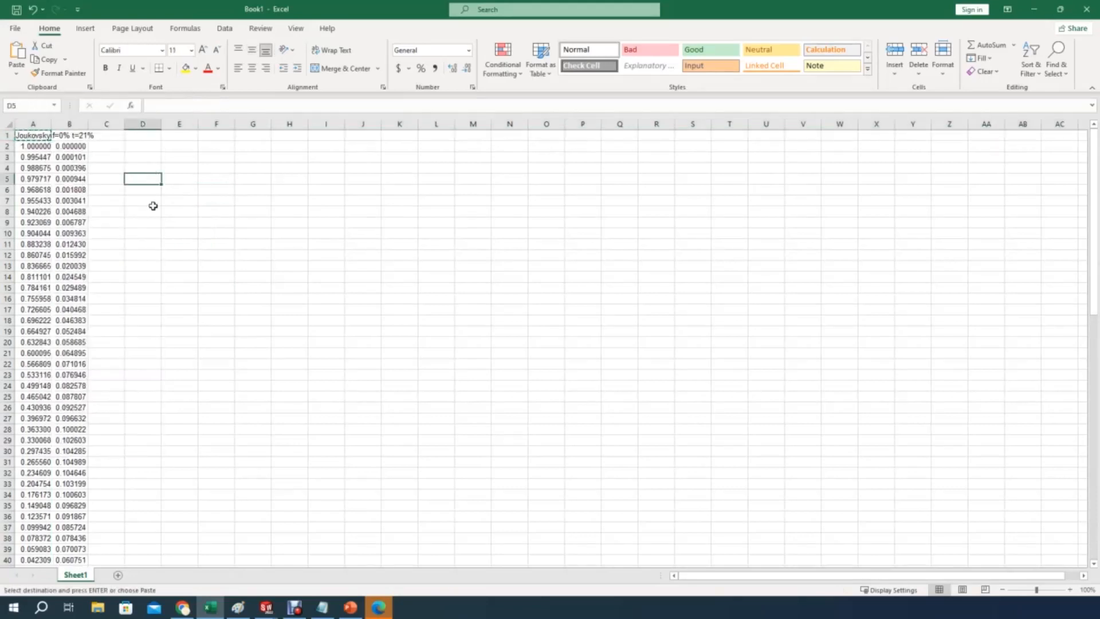
pyautogui.click(240, 179)
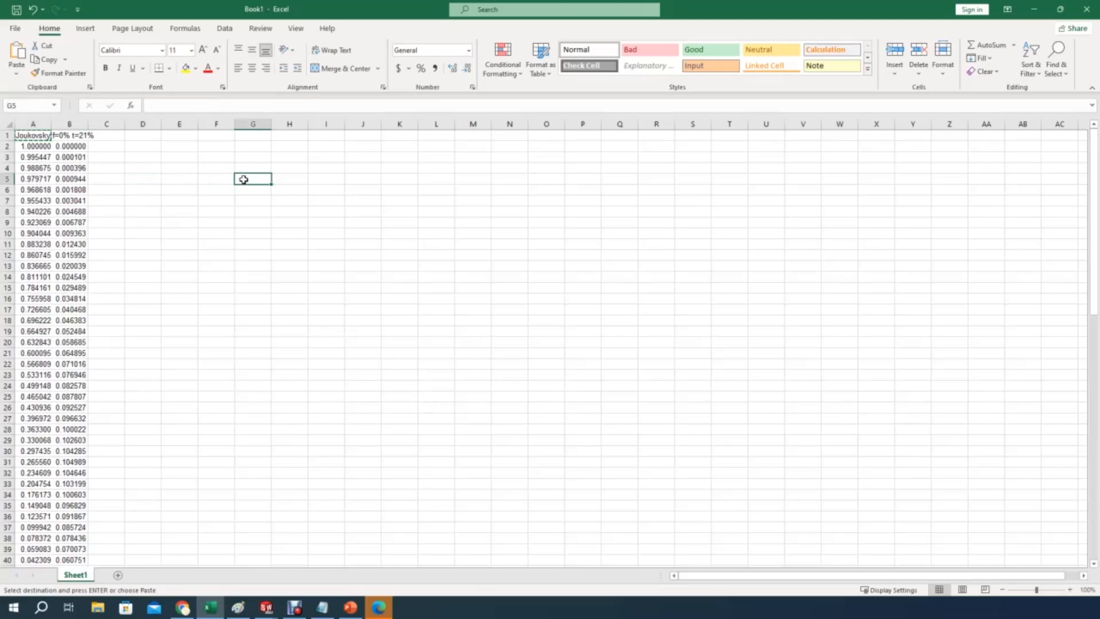
pyautogui.rightClick(239, 179)
pyautogui.click(272, 238)
pyautogui.click(212, 243)
# Delete row 1 containing the original airfoil title so the sheet starts with the coordinates.
pyautogui.click(9, 135)
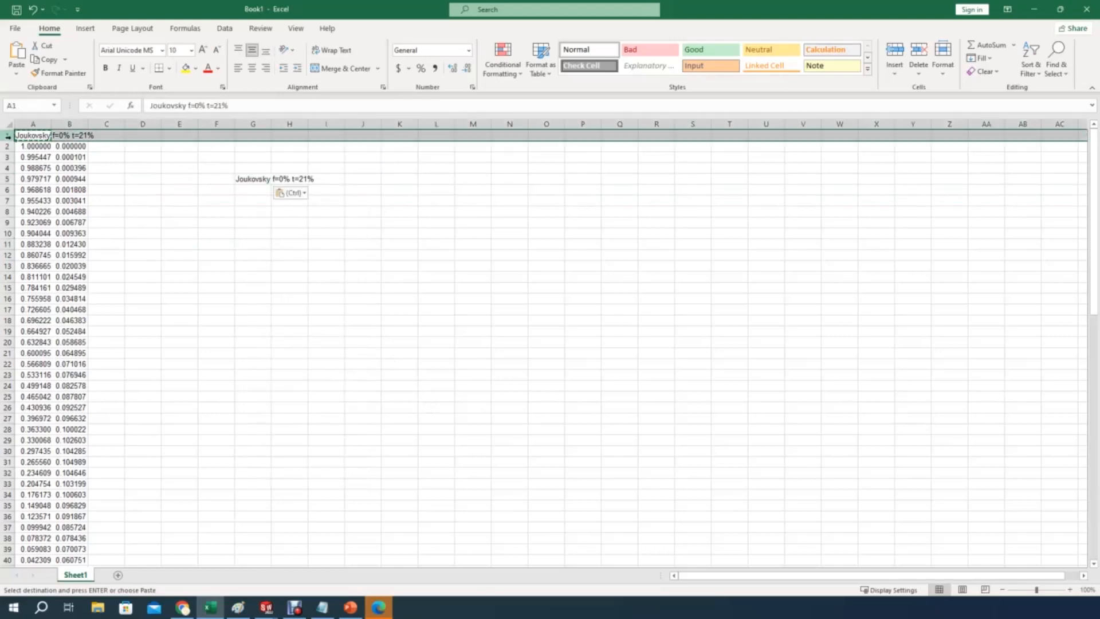
pyautogui.rightClick(10, 136)
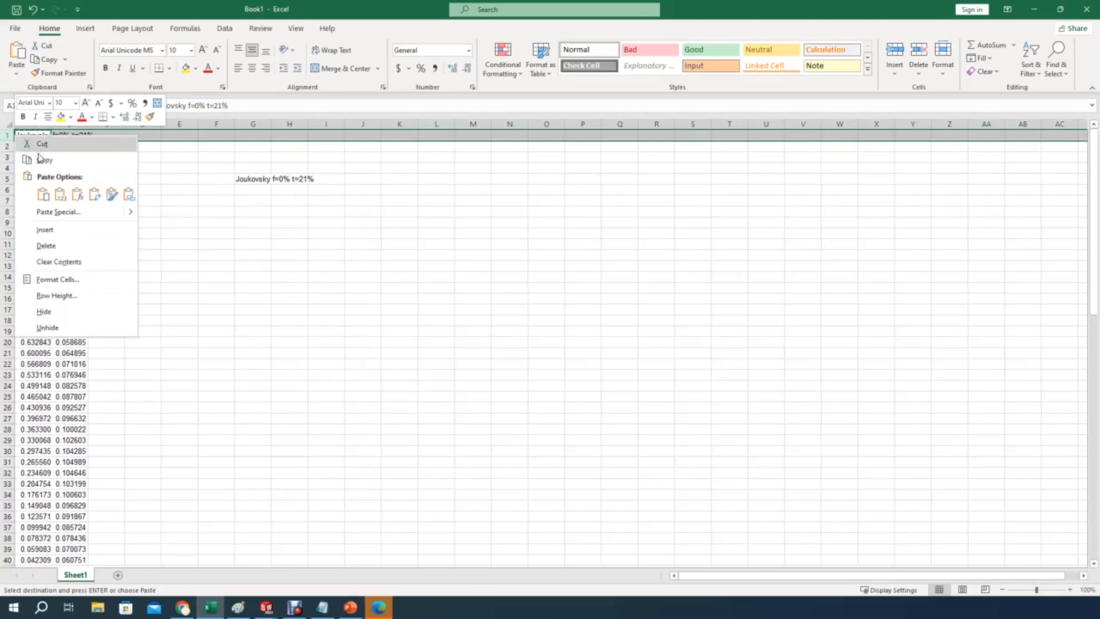
pyautogui.click(57, 245)
pyautogui.click(140, 256)
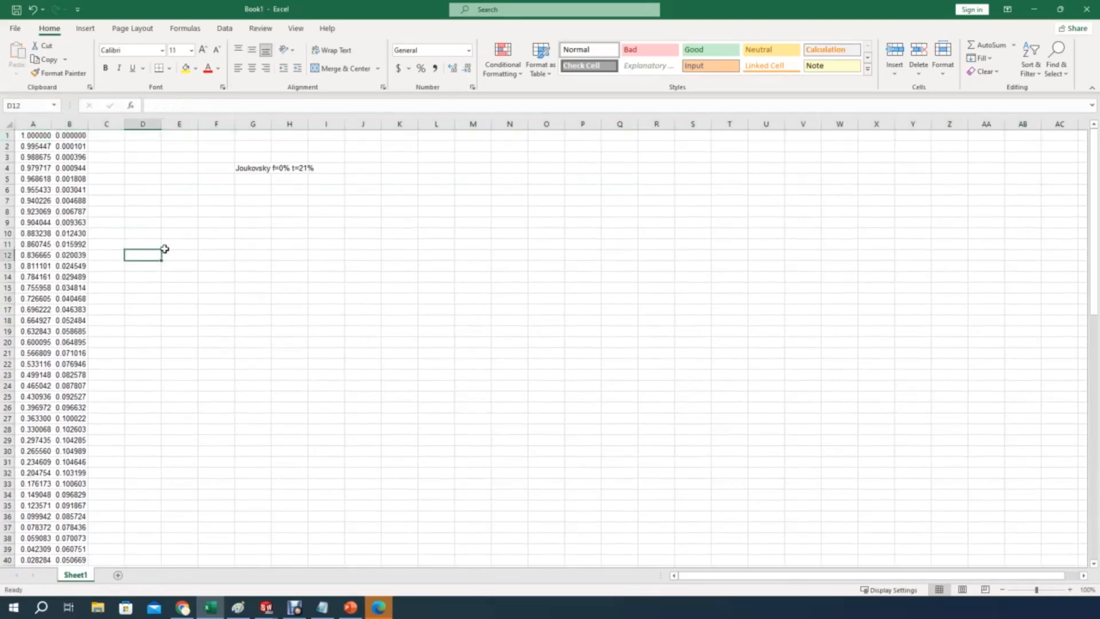
# Inspect the contents of several cells in column A to see how the coordinate pairs are stored.
pyautogui.click(38, 136)
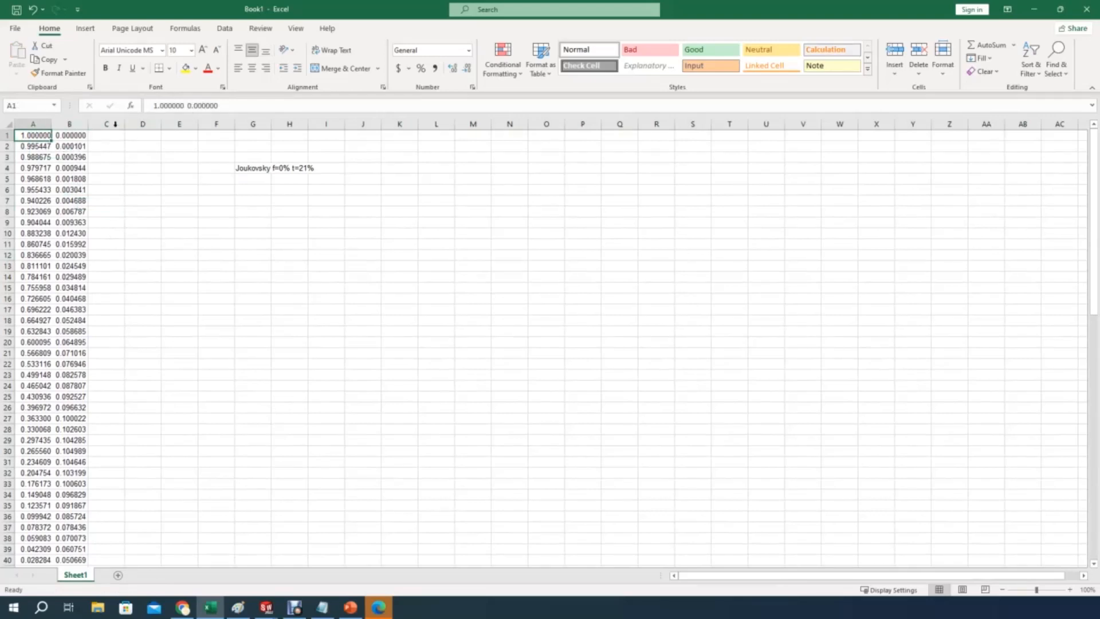
pyautogui.click(37, 146)
pyautogui.click(37, 157)
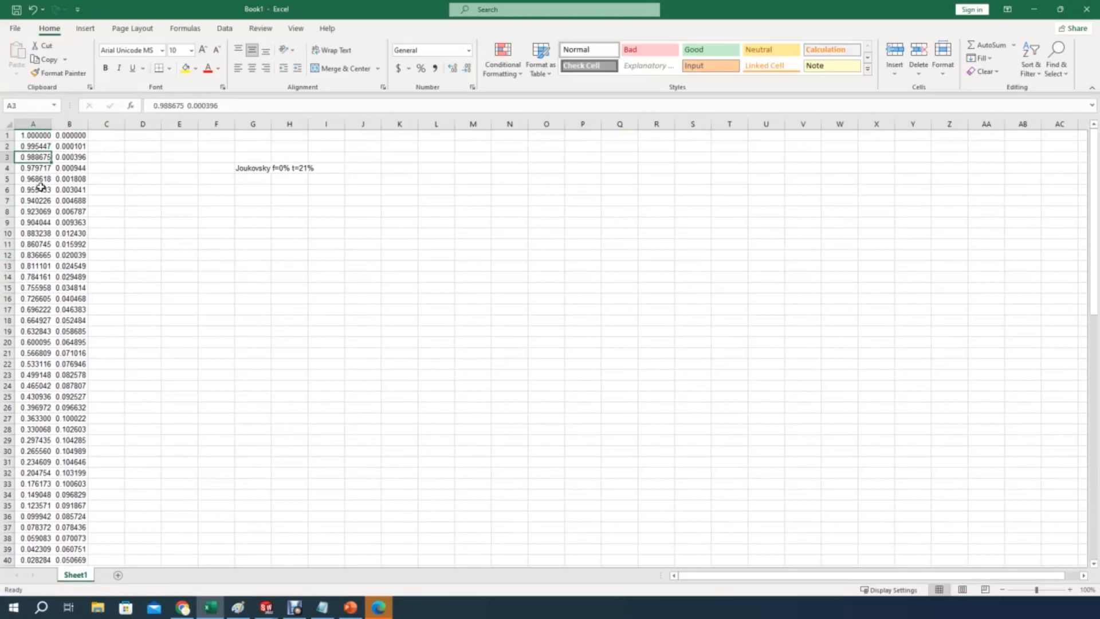
pyautogui.click(36, 168)
pyautogui.click(37, 200)
pyautogui.click(40, 135)
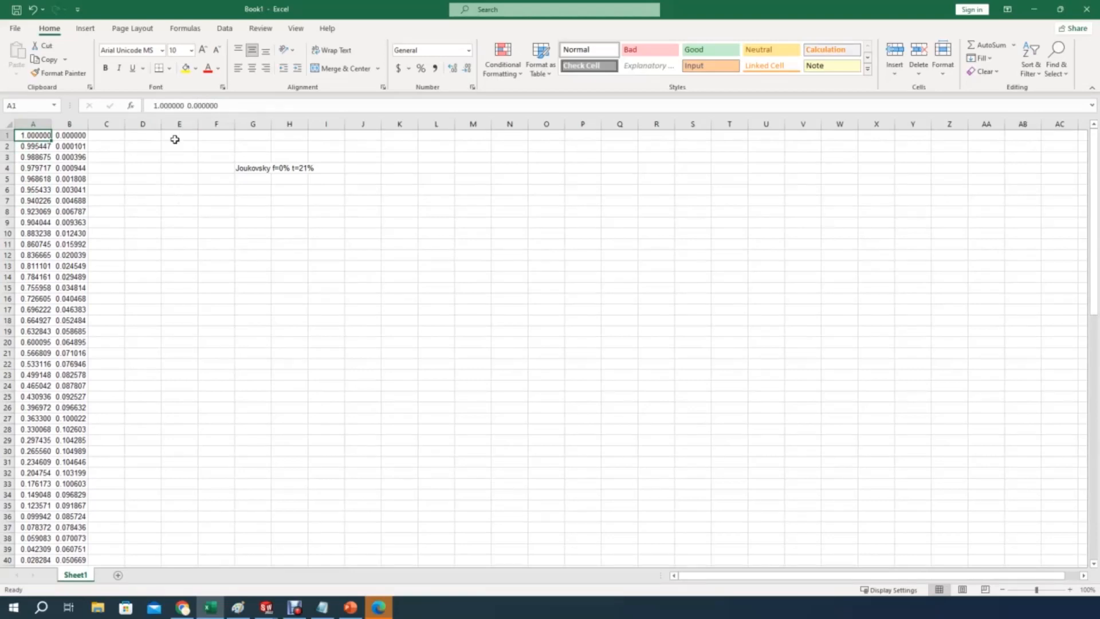
pyautogui.click(57, 148)
pyautogui.click(32, 135)
# Split column A with Text to Columns as delimited data, using tab and space and treating consecutive delimiters as one.
pyautogui.click(224, 29)
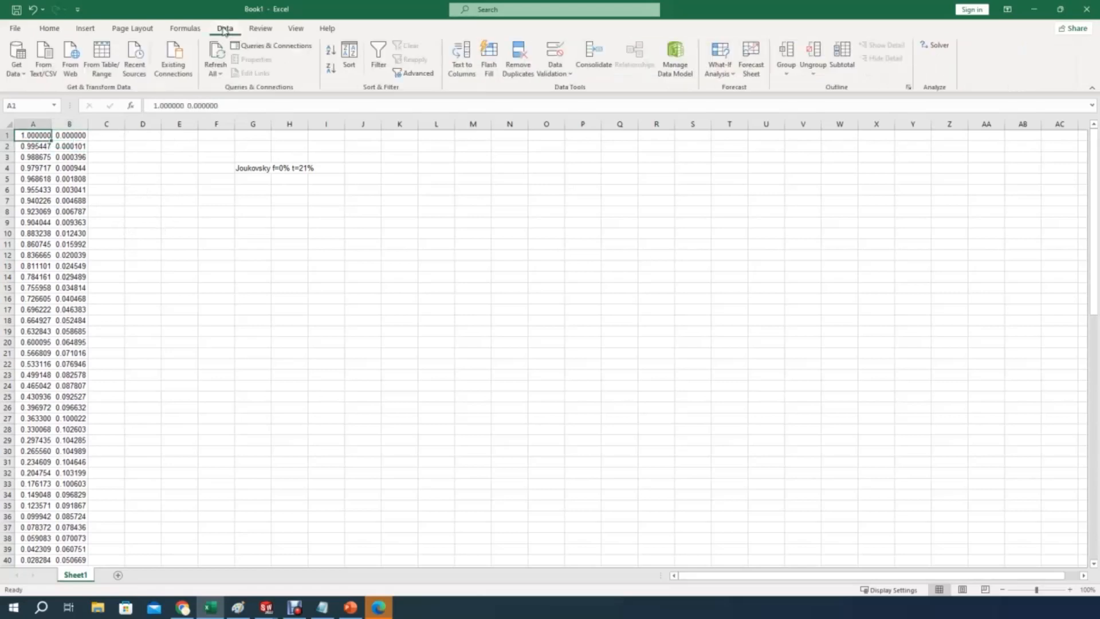
pyautogui.click(40, 126)
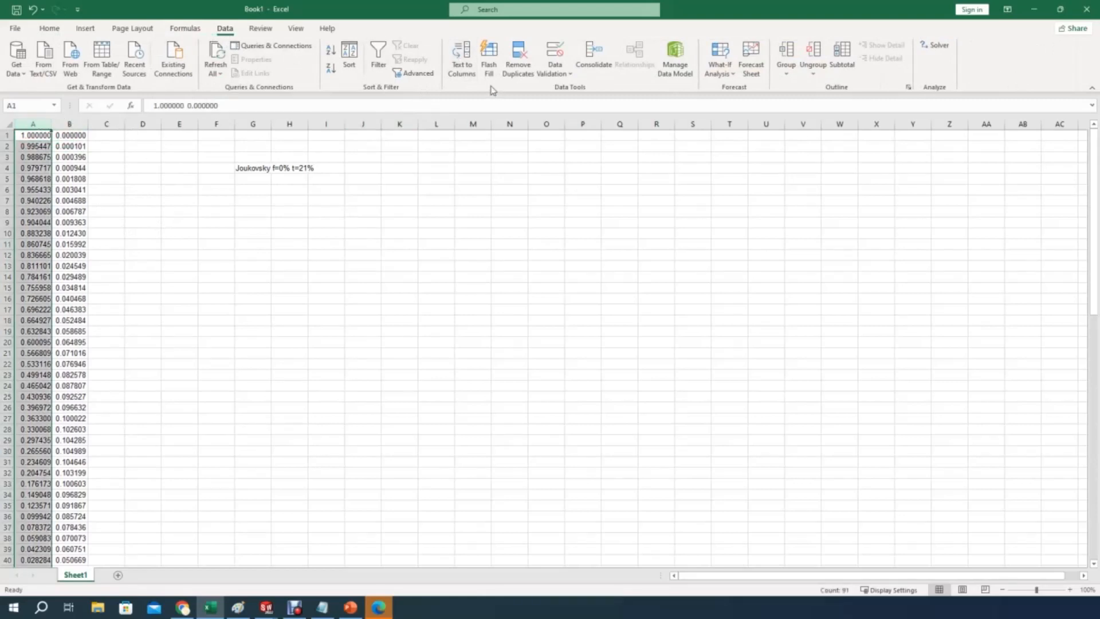
pyautogui.click(462, 57)
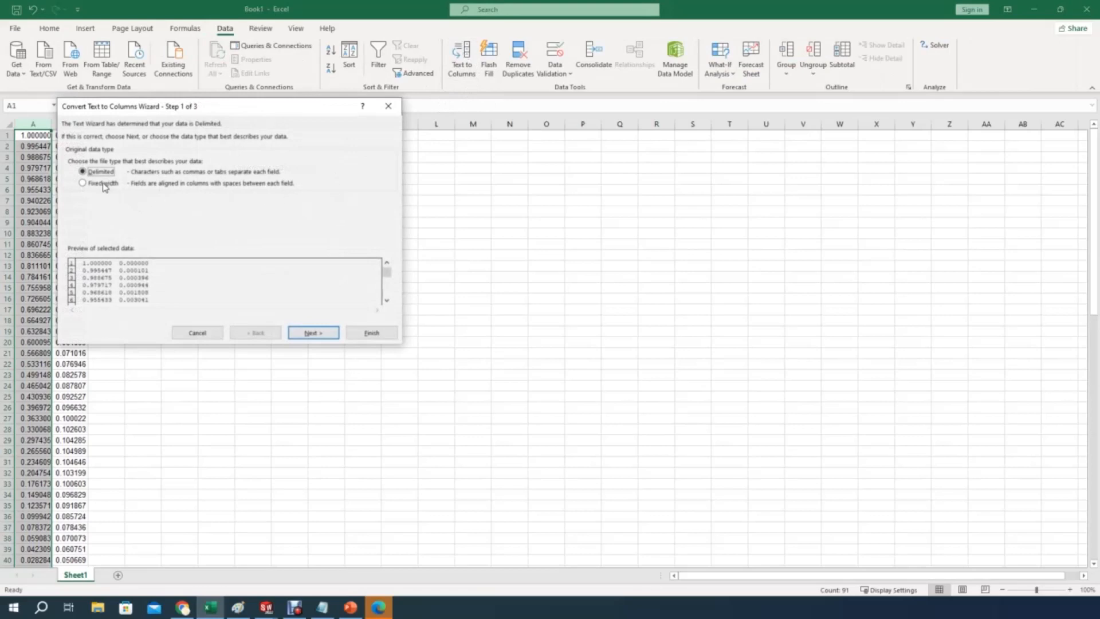
pyautogui.click(311, 334)
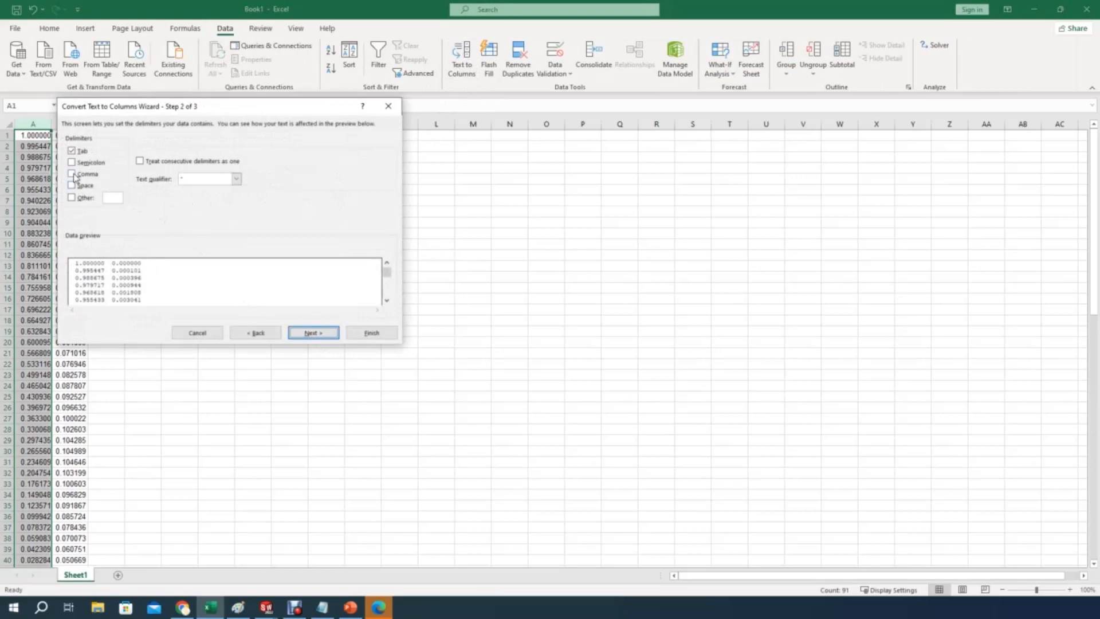
pyautogui.click(296, 334)
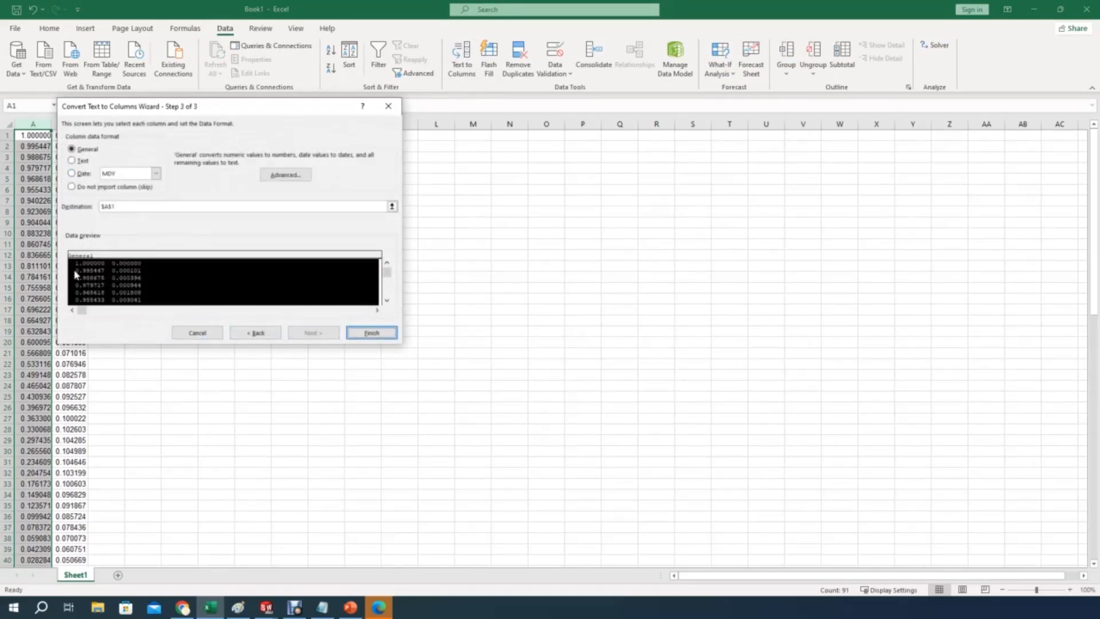
pyautogui.click(263, 334)
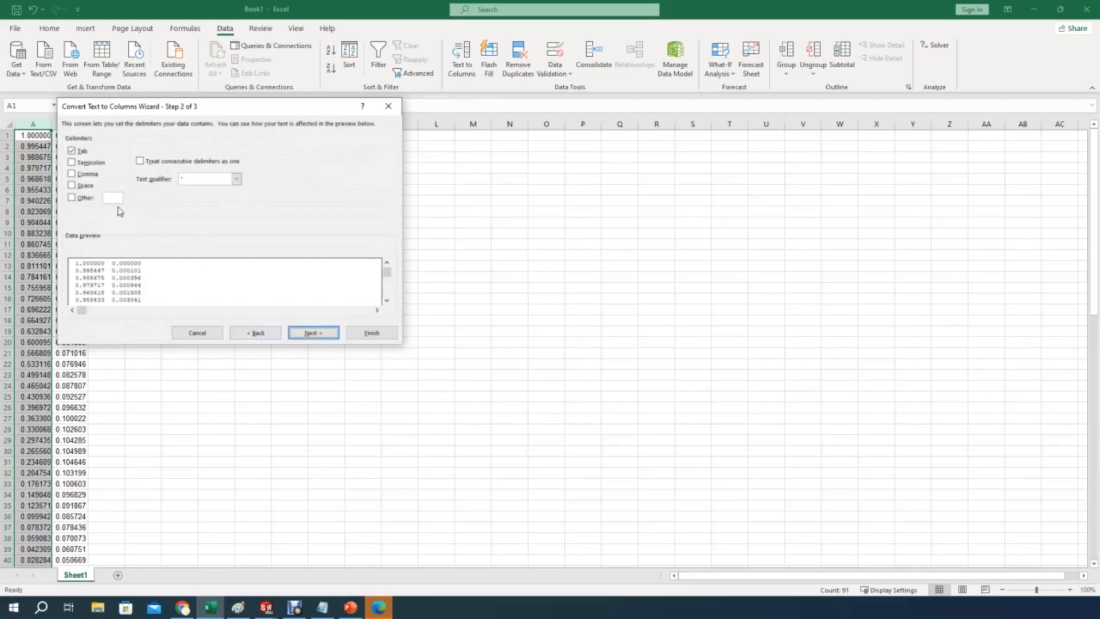
pyautogui.click(71, 162)
pyautogui.moveTo(104, 113); pyautogui.dragTo(177, 118)
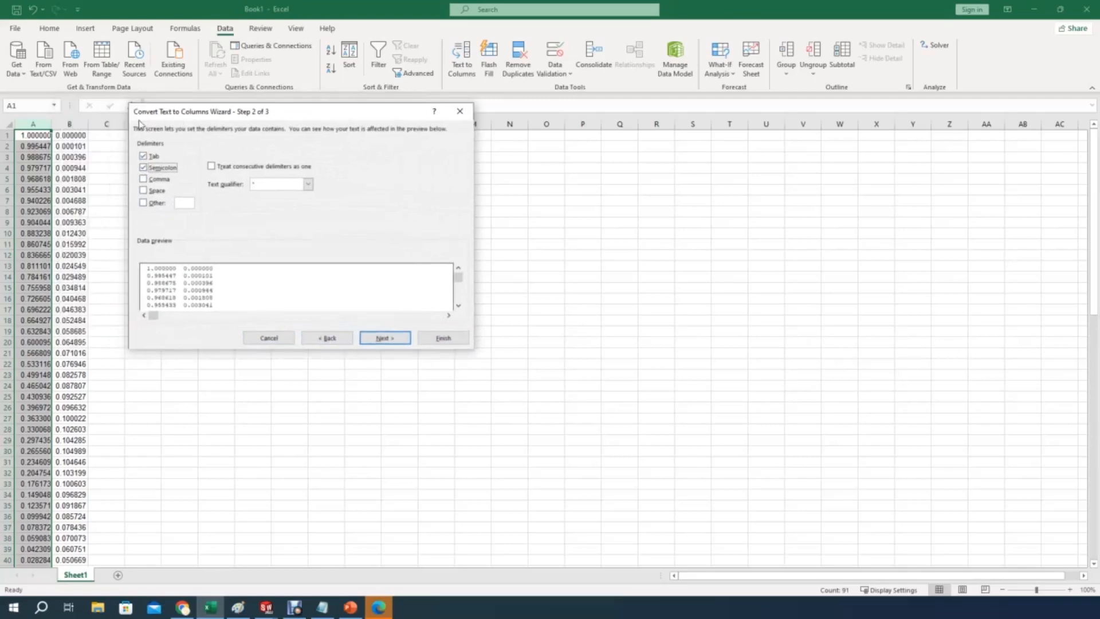
pyautogui.click(143, 167)
pyautogui.click(144, 179)
pyautogui.click(144, 191)
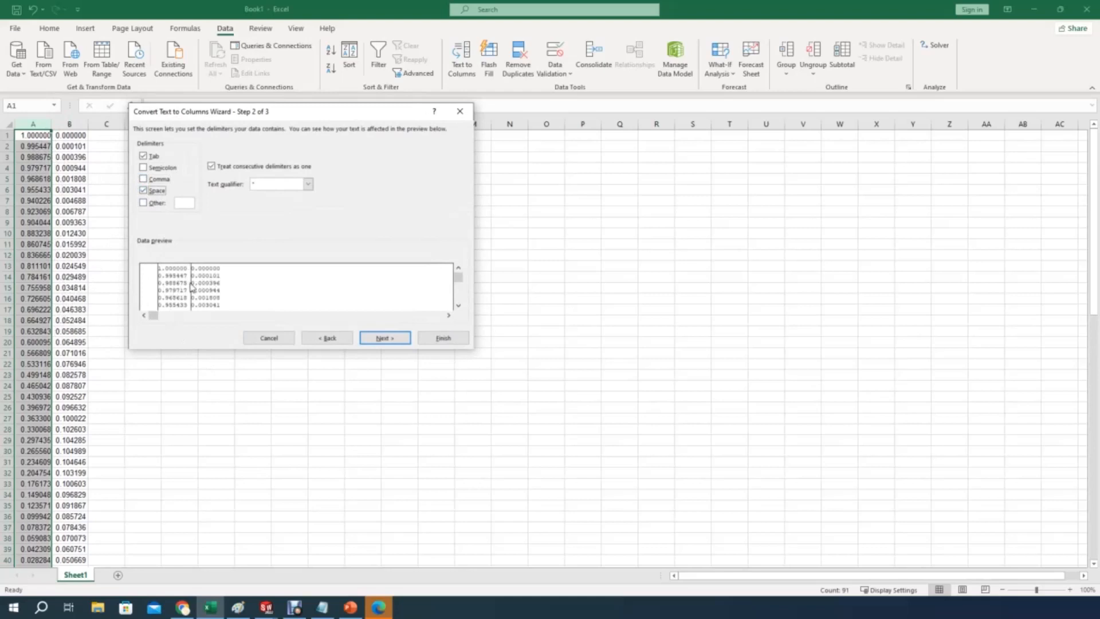
pyautogui.click(384, 339)
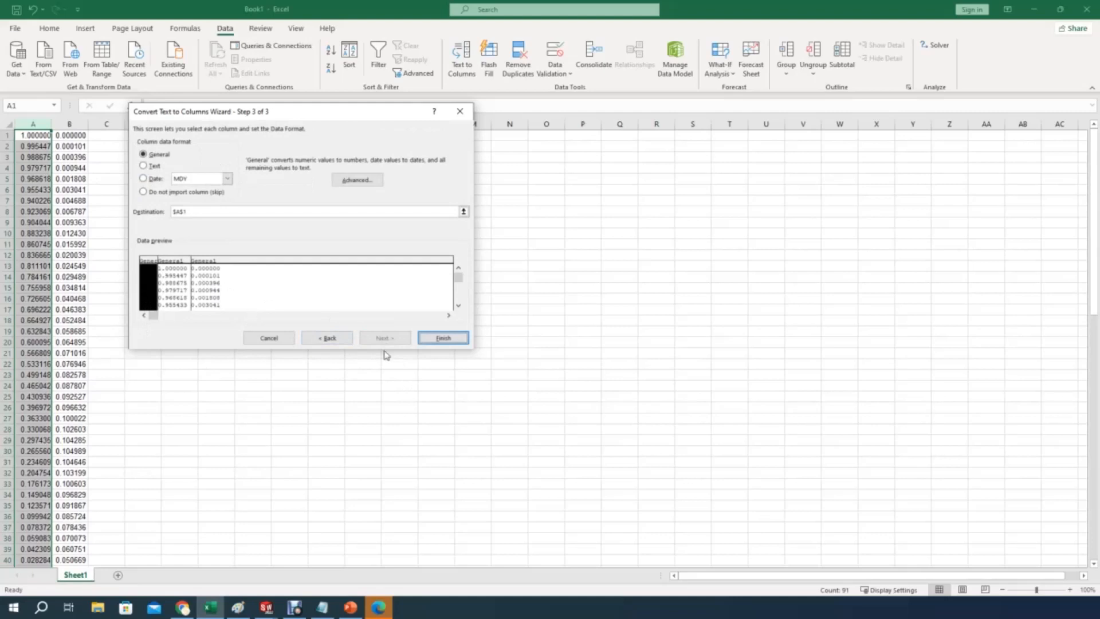
pyautogui.click(443, 337)
pyautogui.click(287, 265)
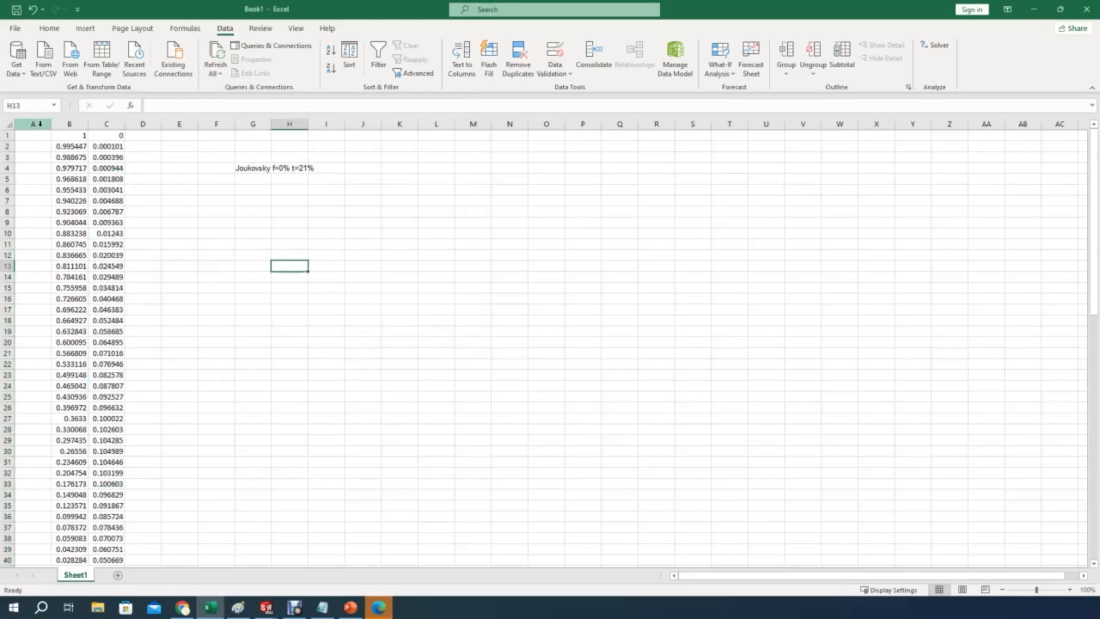
# Delete the empty column A in front of the separated coordinates.
pyautogui.click(40, 123)
pyautogui.rightClick(35, 123)
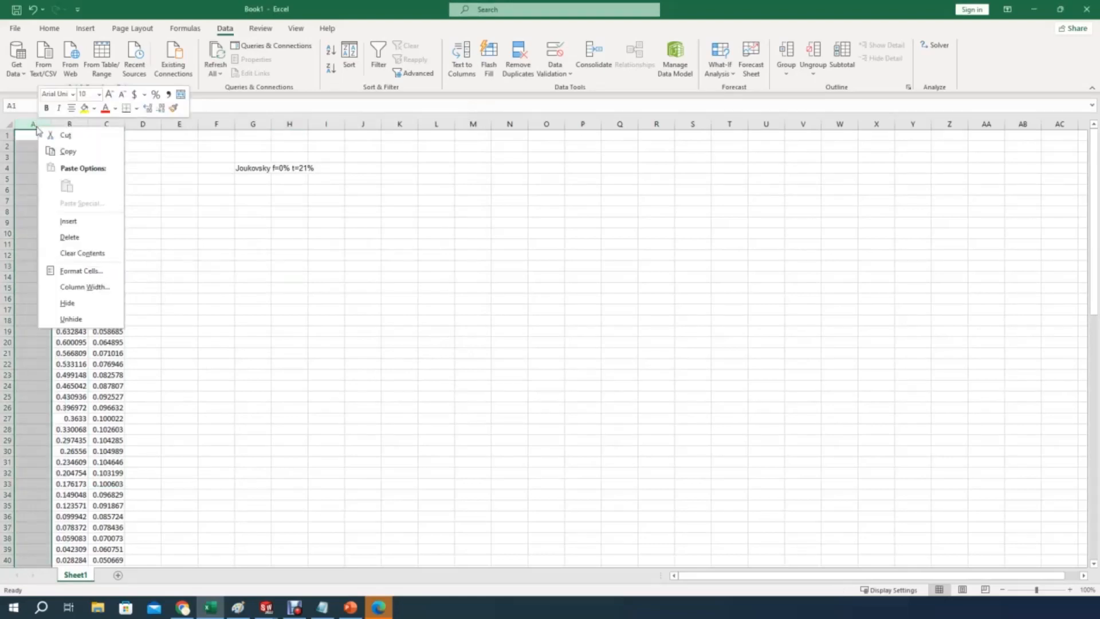
pyautogui.click(59, 235)
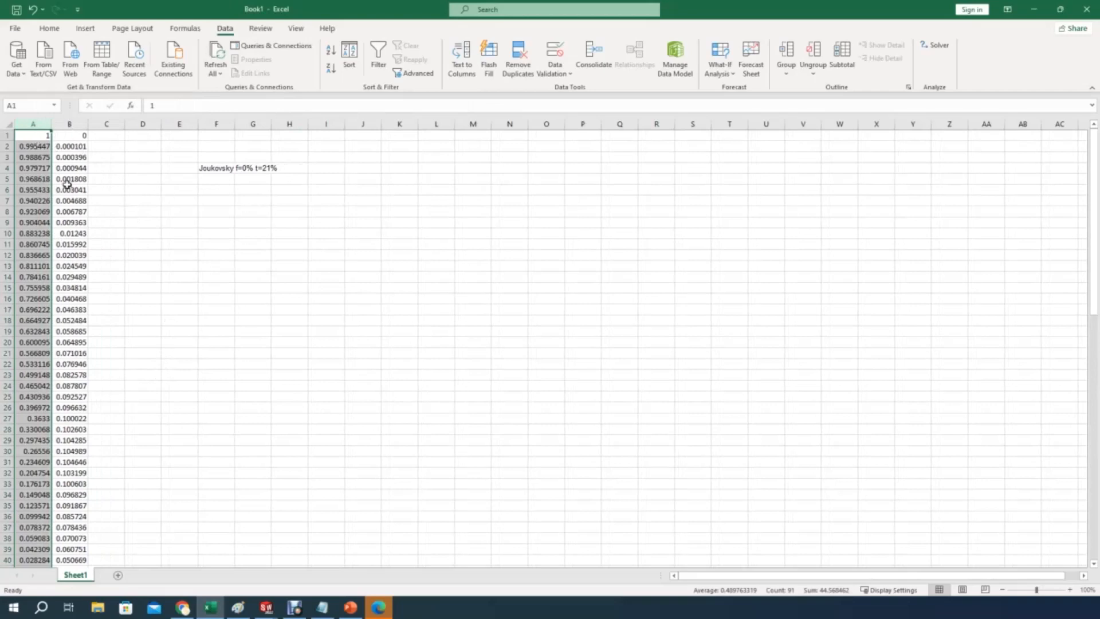
# Enter 0 in cell C1 and fill it down column C alongside all the coordinate rows.
pyautogui.click(104, 136)
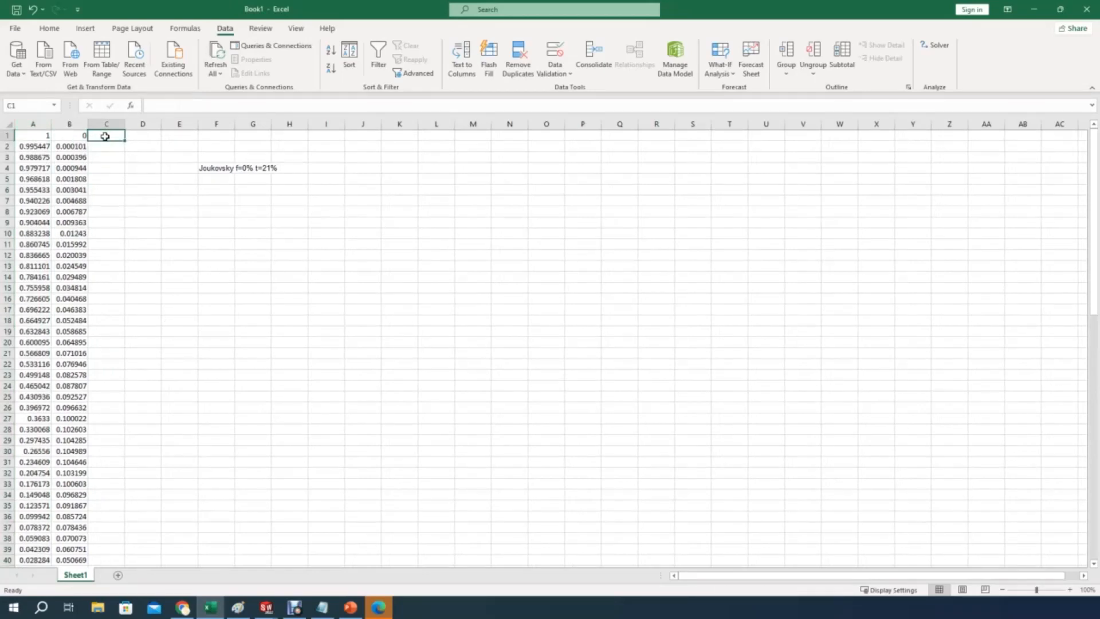
pyautogui.write('0')
pyautogui.click(118, 183)
pyautogui.click(114, 137)
pyautogui.doubleClick(126, 140)
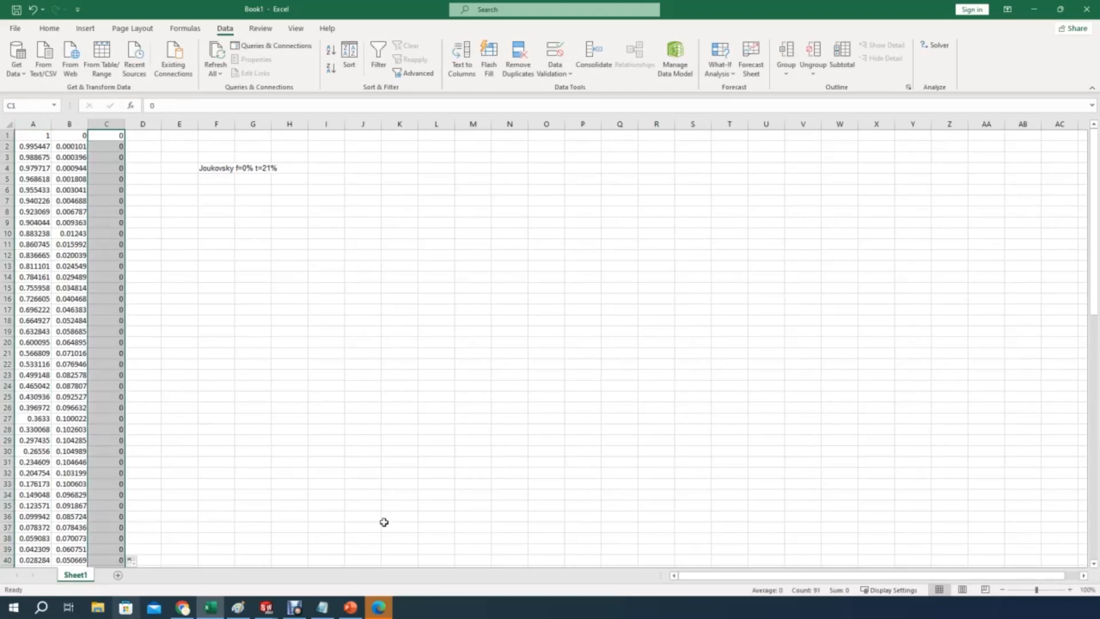
pyautogui.moveTo(1097, 198); pyautogui.dragTo(1074, 438)
pyautogui.moveTo(1085, 276); pyautogui.dragTo(1085, 148)
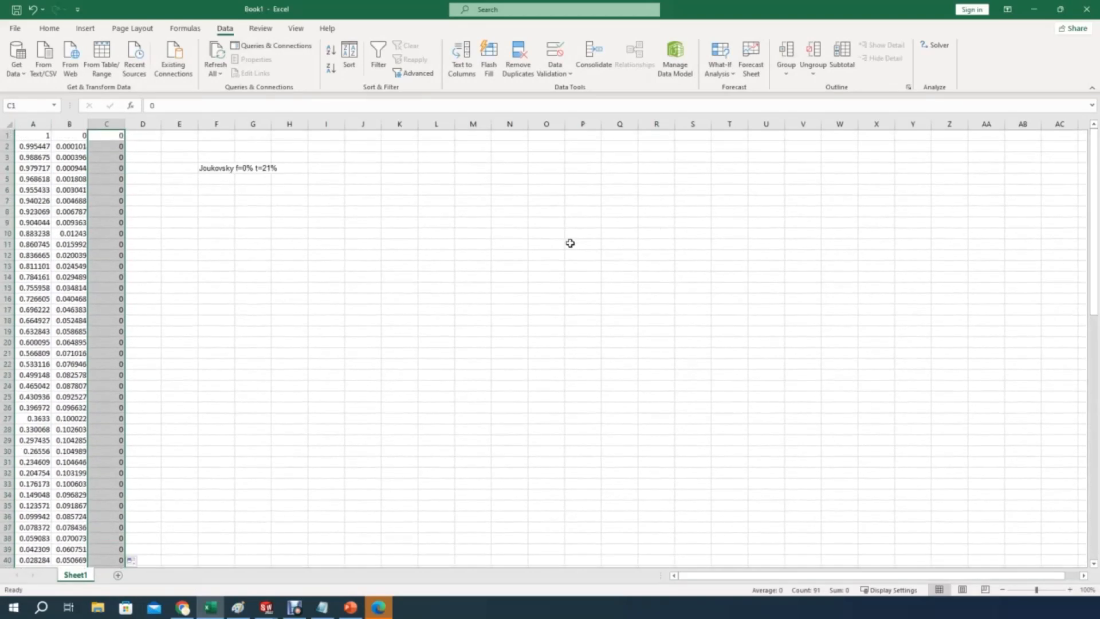
pyautogui.click(214, 169)
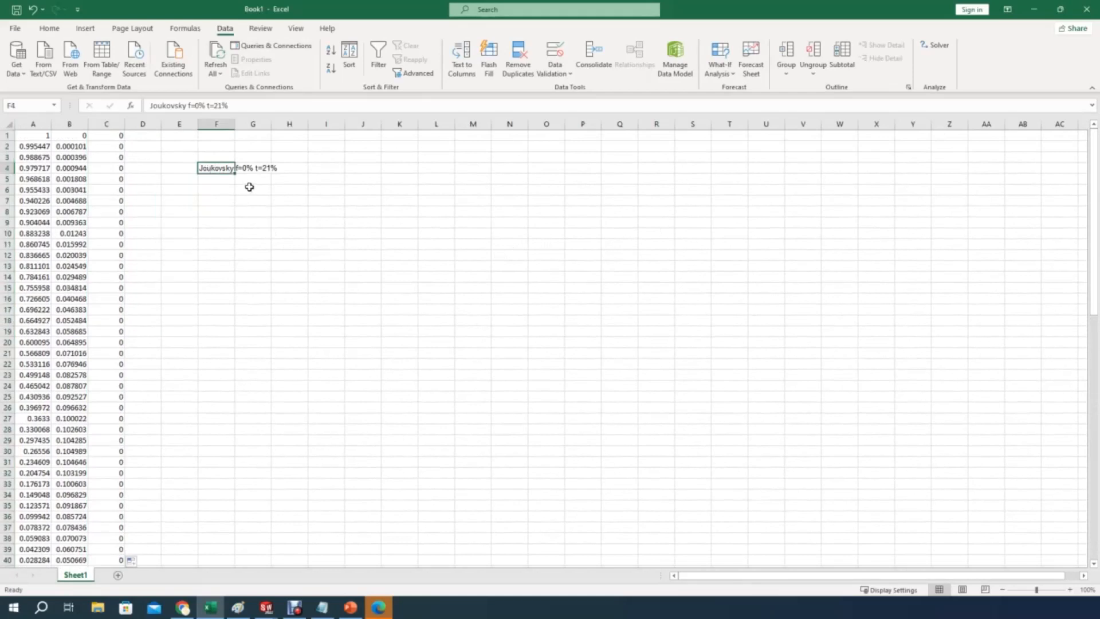
pyautogui.hotkey('ctrl', 'c')
pyautogui.click(218, 212)
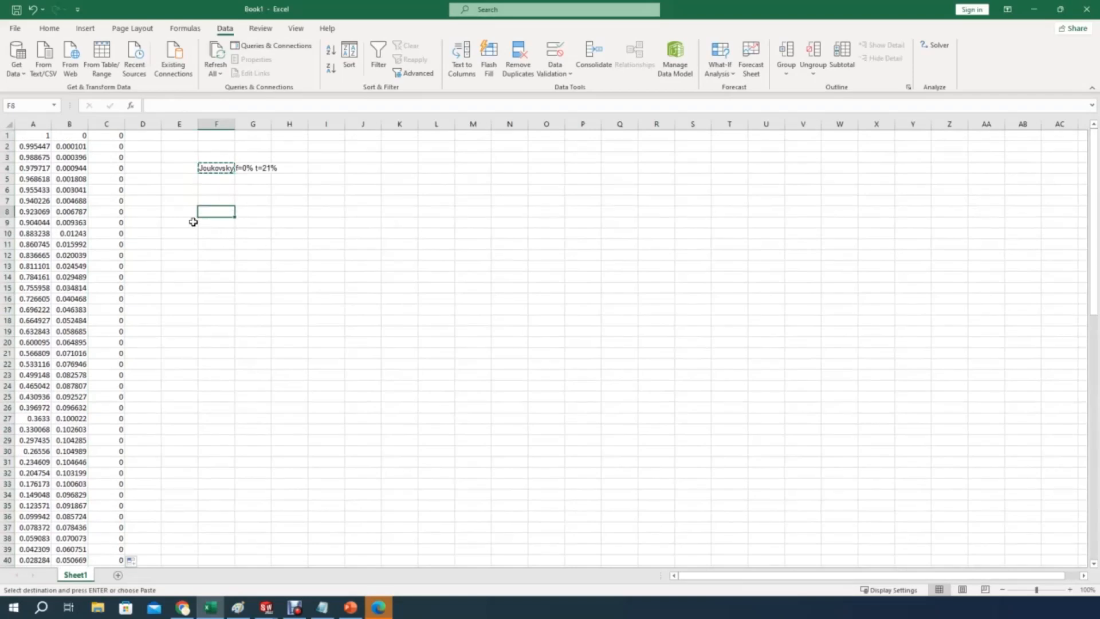
pyautogui.click(208, 194)
pyautogui.click(208, 168)
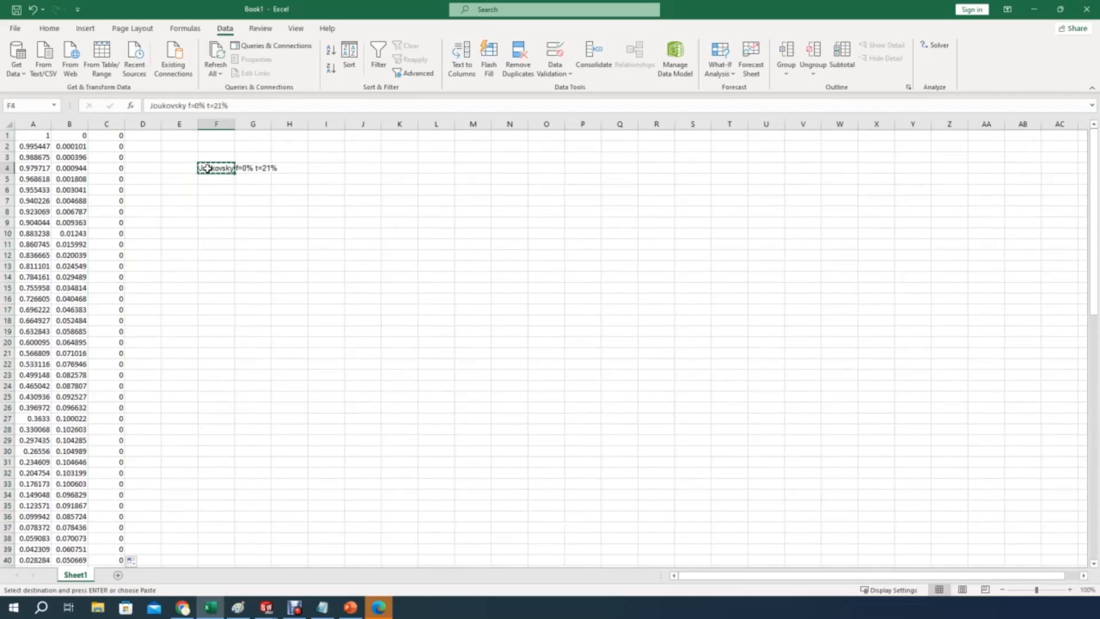
pyautogui.rightClick(210, 168)
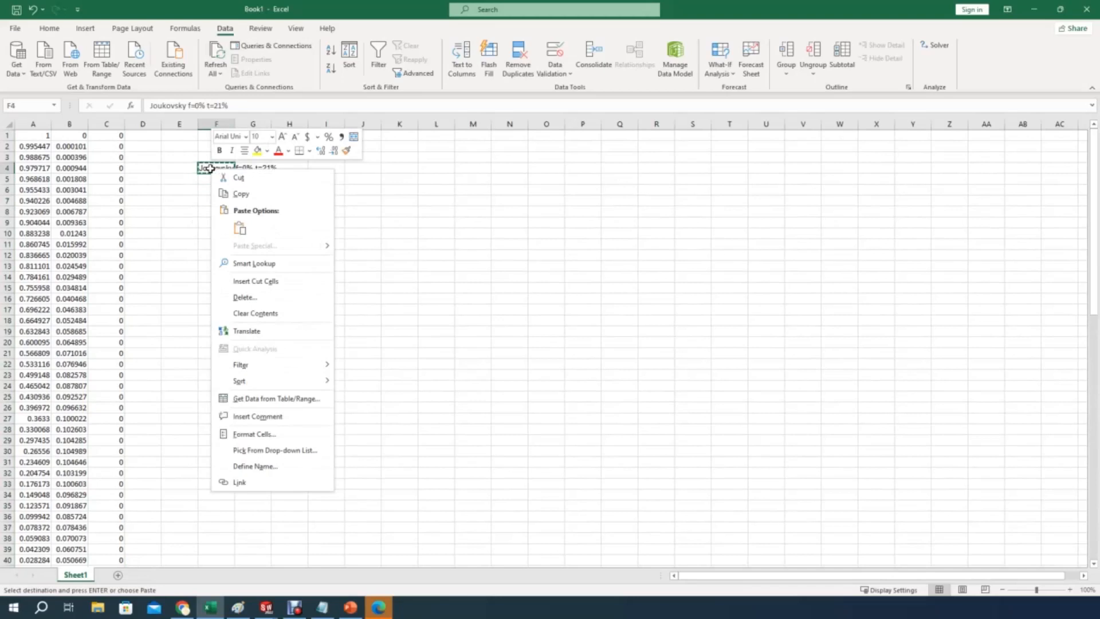
pyautogui.click(243, 194)
pyautogui.click(226, 214)
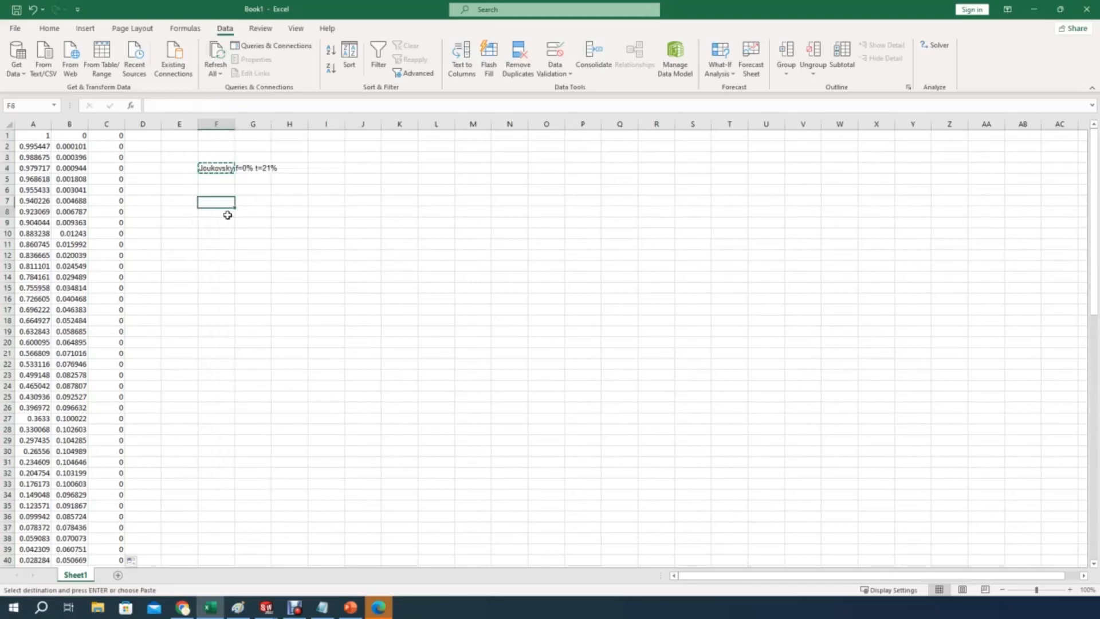
# Delete cell F4 containing the airfoil title, shifting the cells left.
pyautogui.click(208, 168)
pyautogui.rightClick(209, 169)
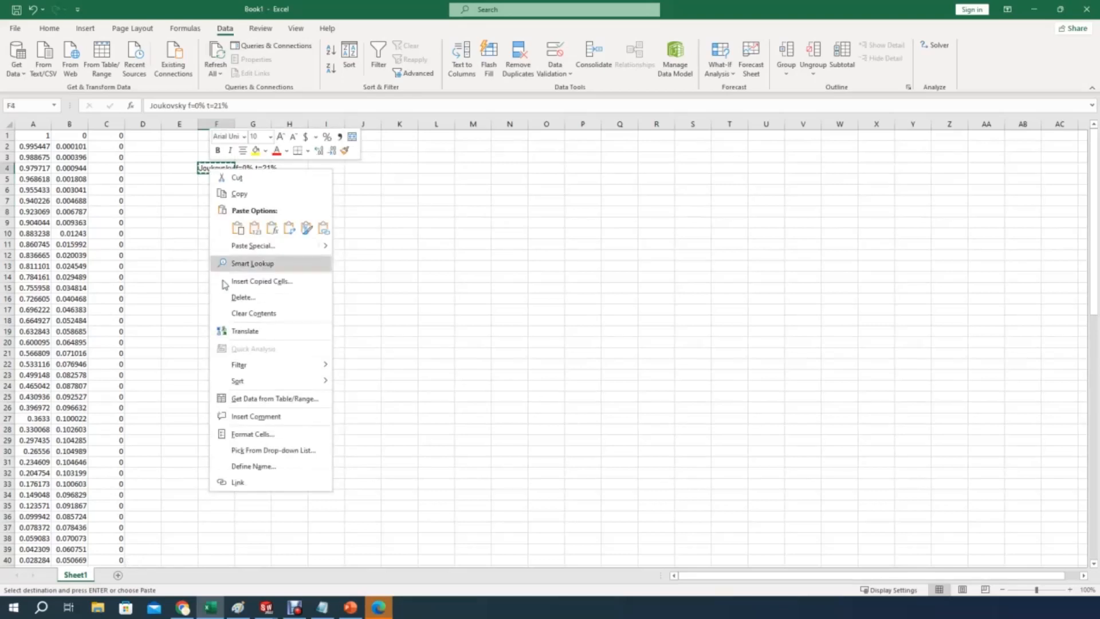
pyautogui.click(243, 302)
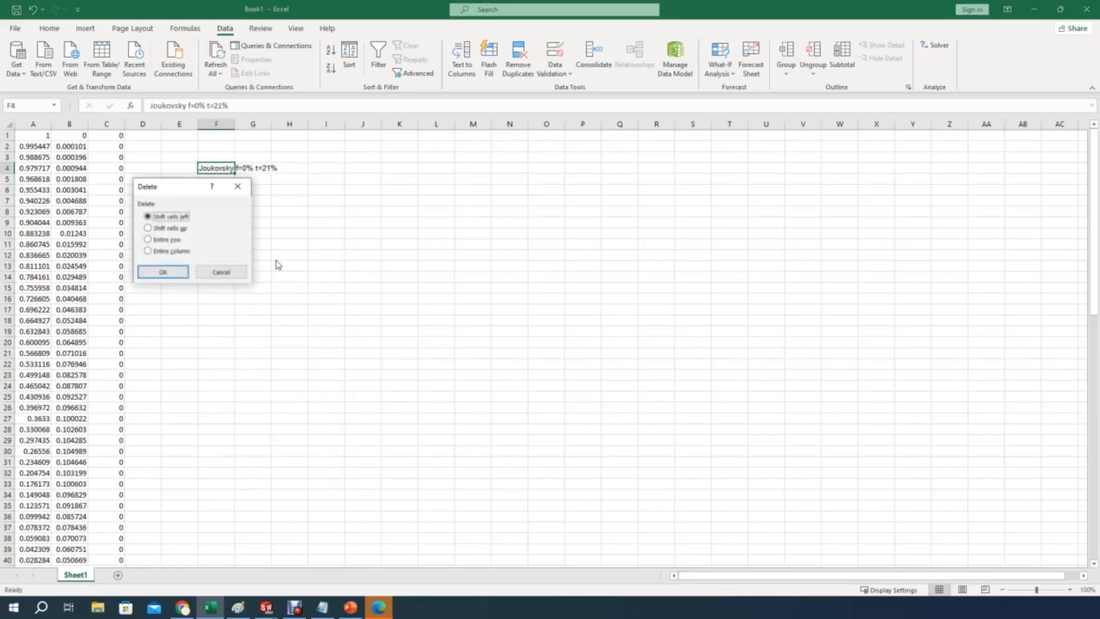
pyautogui.click(167, 273)
pyautogui.click(237, 265)
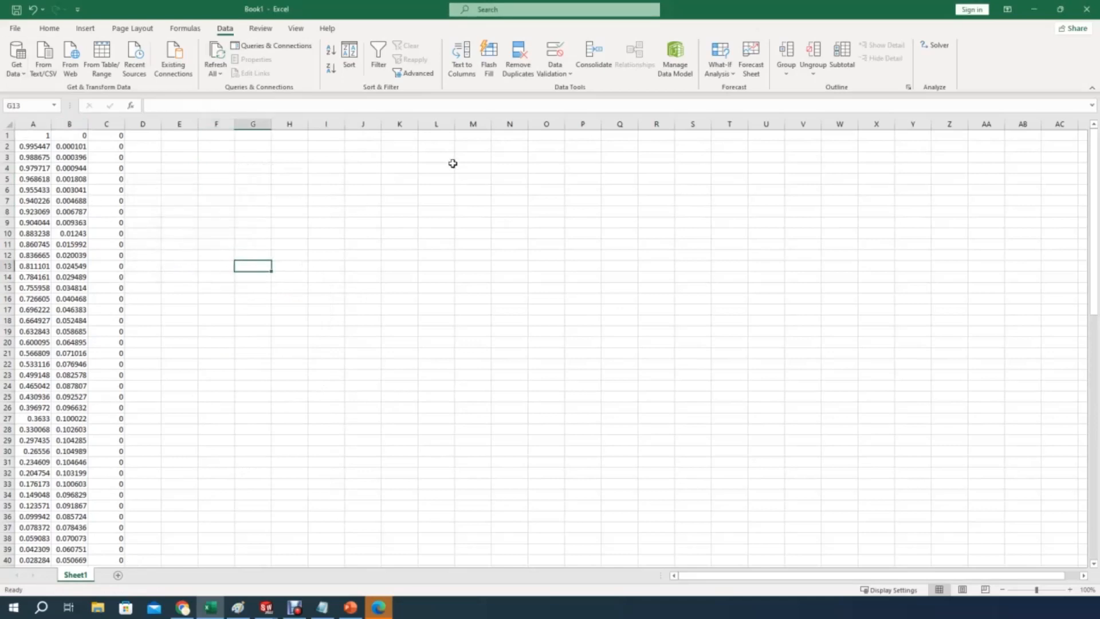
# Save the workbook in the Flow Simulation folder as Blade Profile in Text (Tab delimited) format.
pyautogui.click(14, 30)
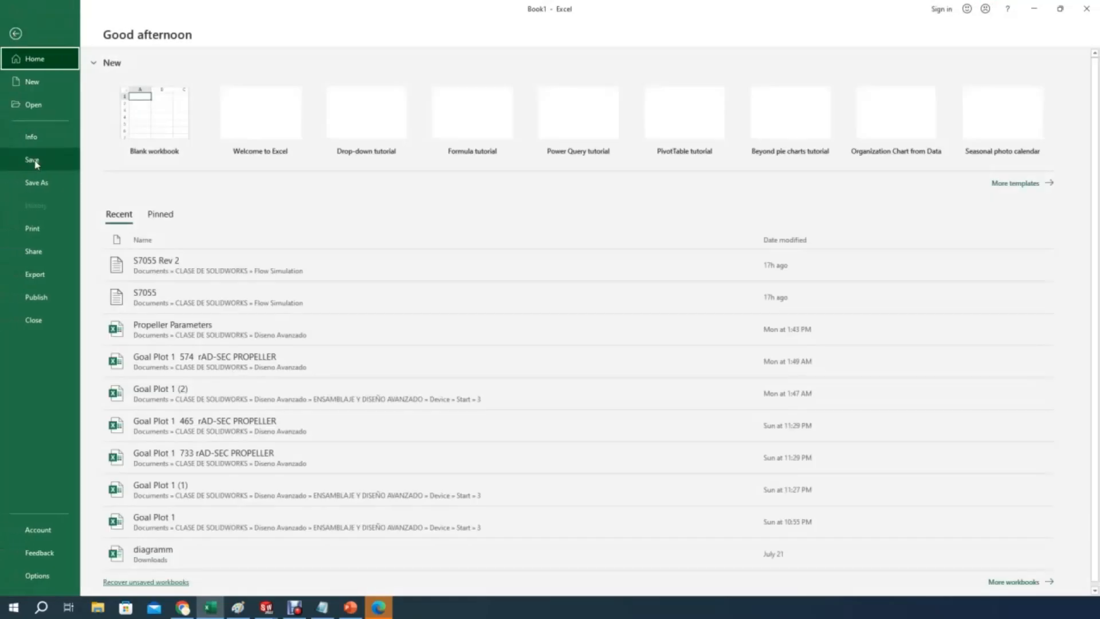
pyautogui.click(33, 183)
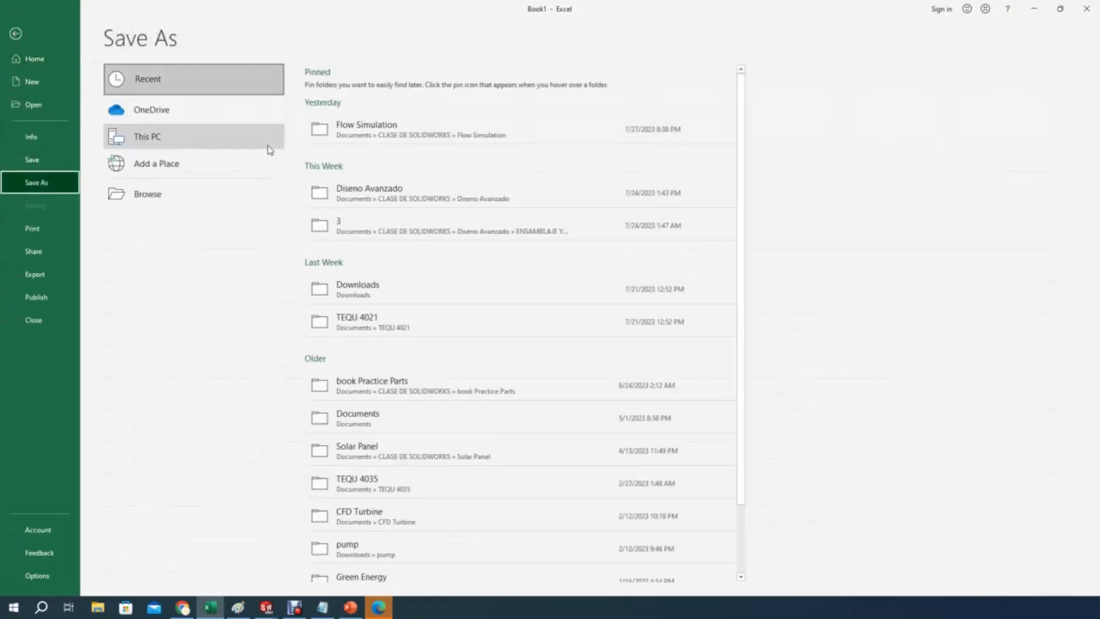
pyautogui.click(376, 127)
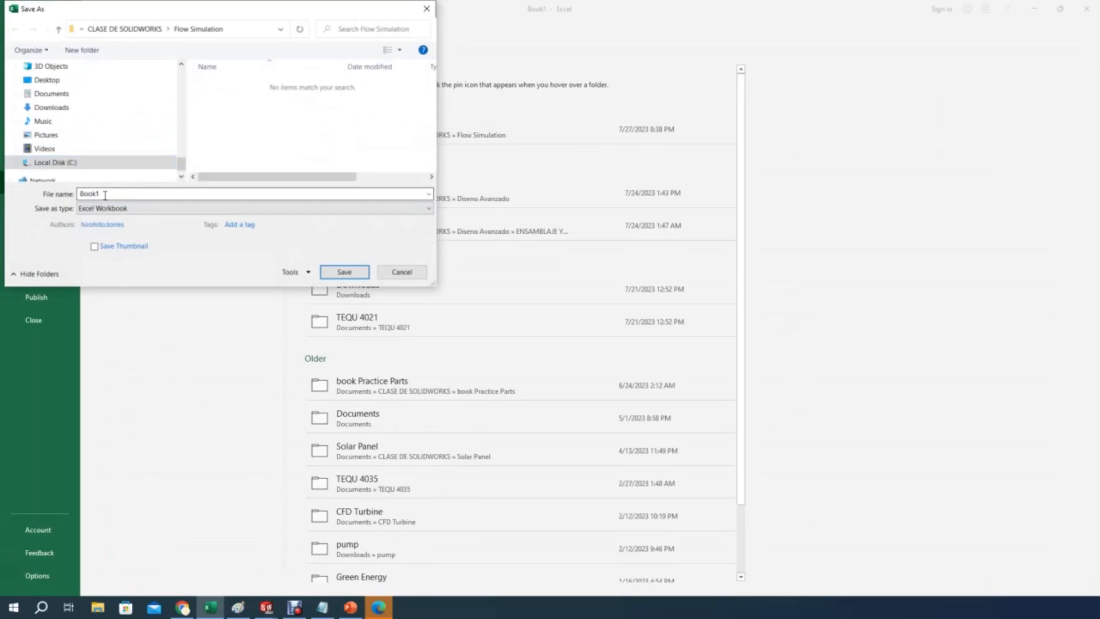
pyautogui.moveTo(101, 190); pyautogui.dragTo(71, 192)
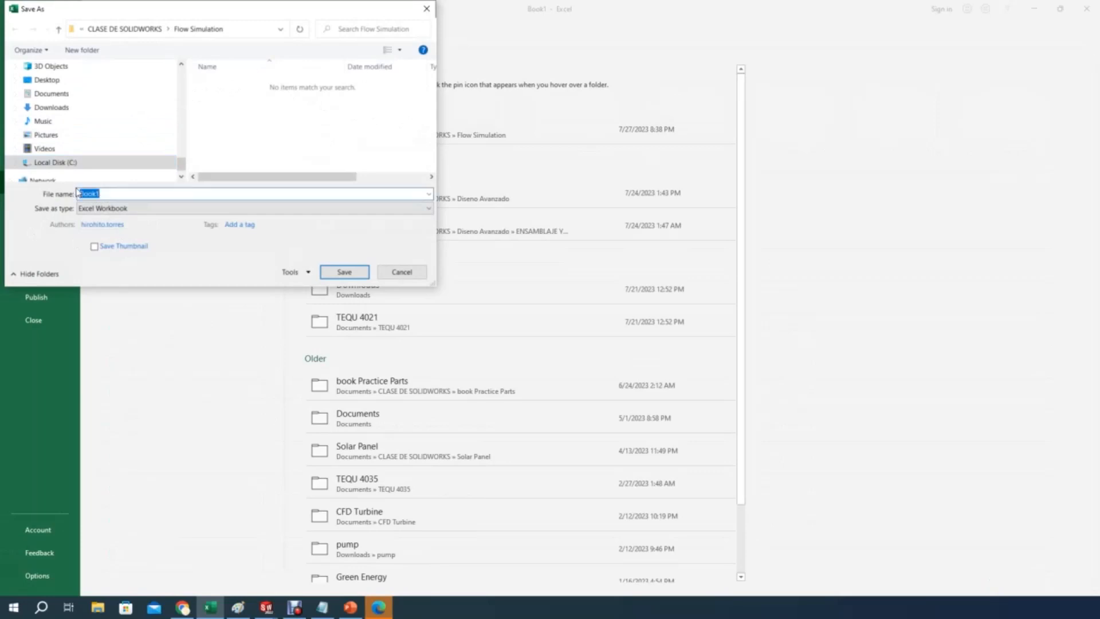
pyautogui.press('BackSpace')
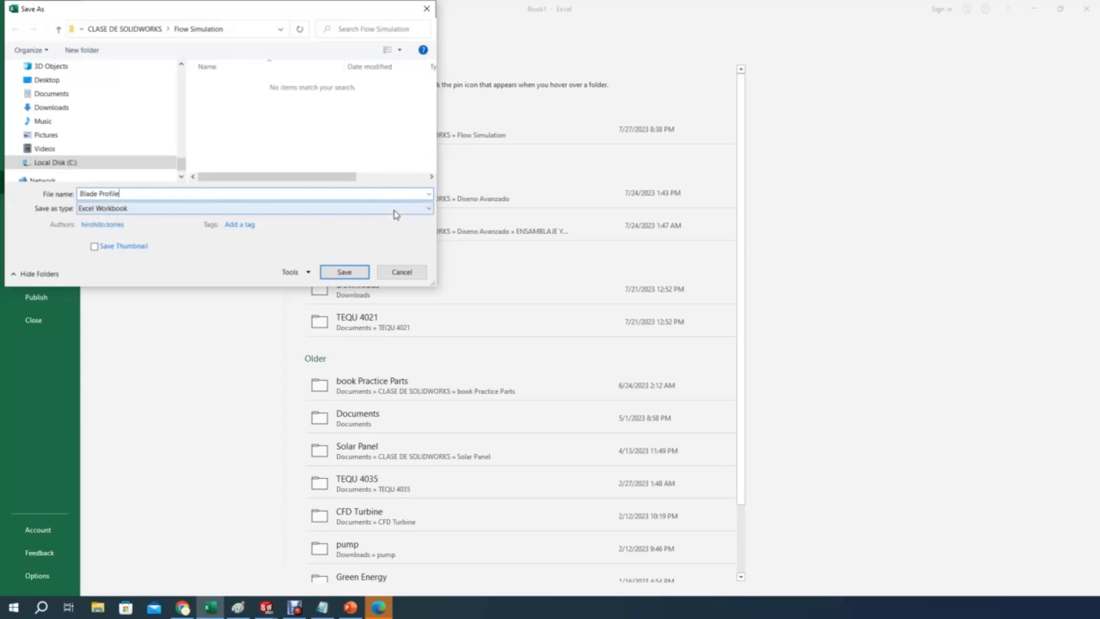
pyautogui.click(427, 210)
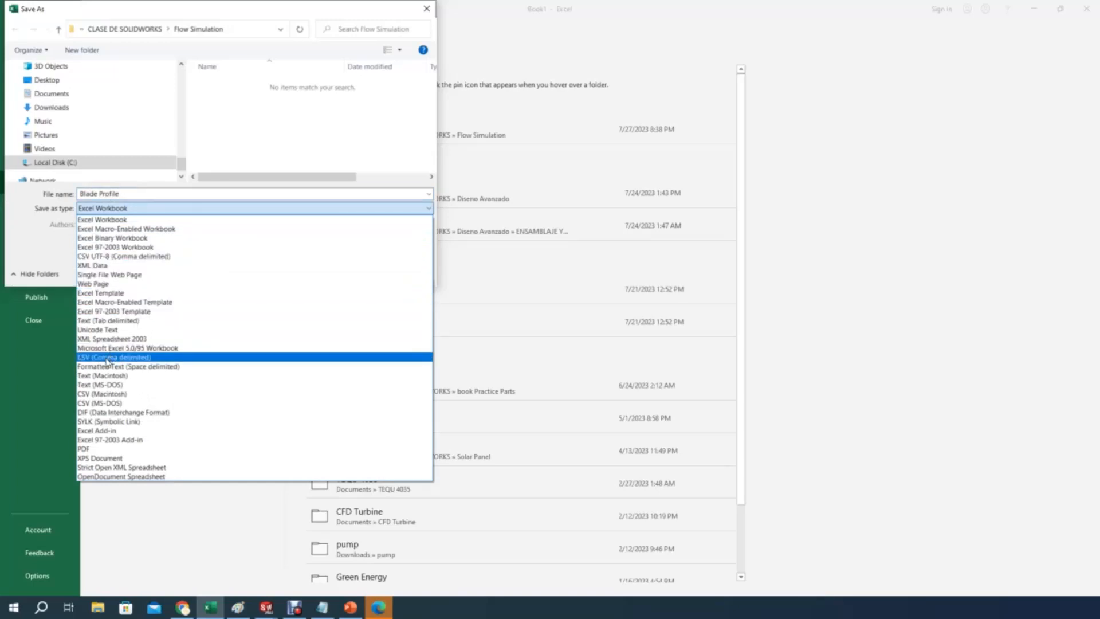
pyautogui.click(102, 322)
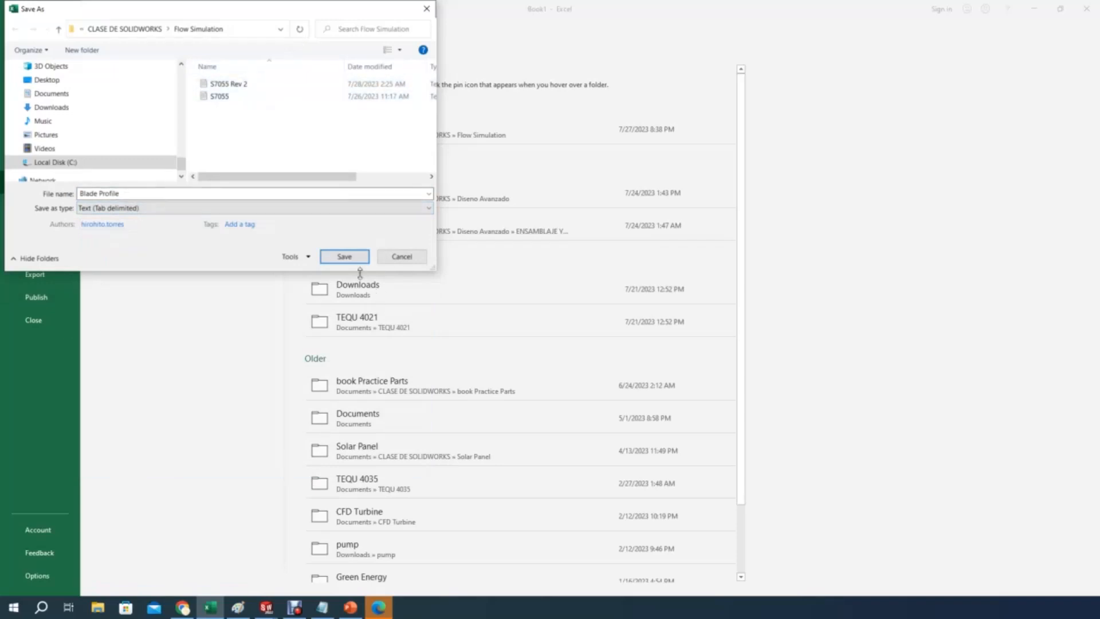
pyautogui.click(346, 258)
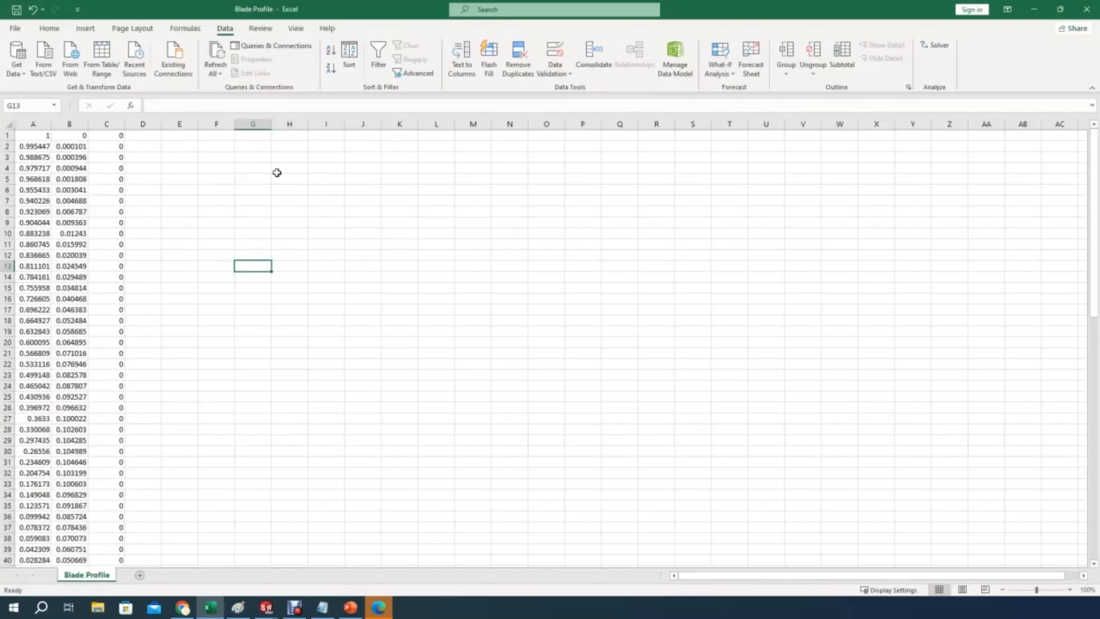
# Insert a scatter chart with smooth lines from the X and Y coordinates in A1:B91.
pyautogui.click(229, 204)
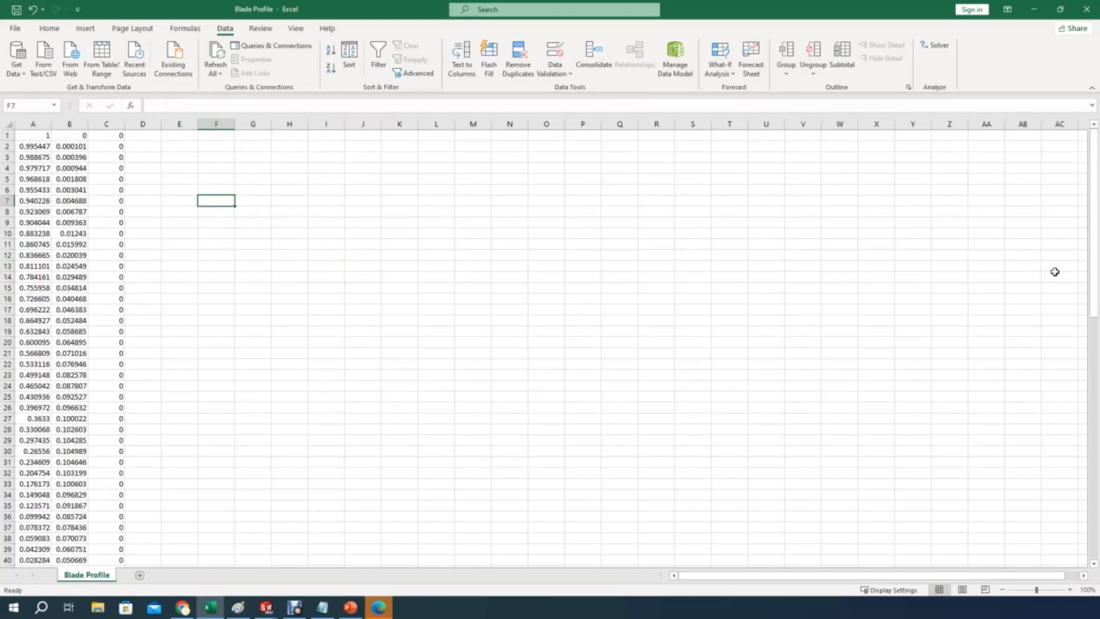
pyautogui.moveTo(1094, 252); pyautogui.dragTo(1087, 497)
pyautogui.moveTo(1094, 459); pyautogui.dragTo(1093, 225)
pyautogui.moveTo(21, 136); pyautogui.dragTo(70, 540)
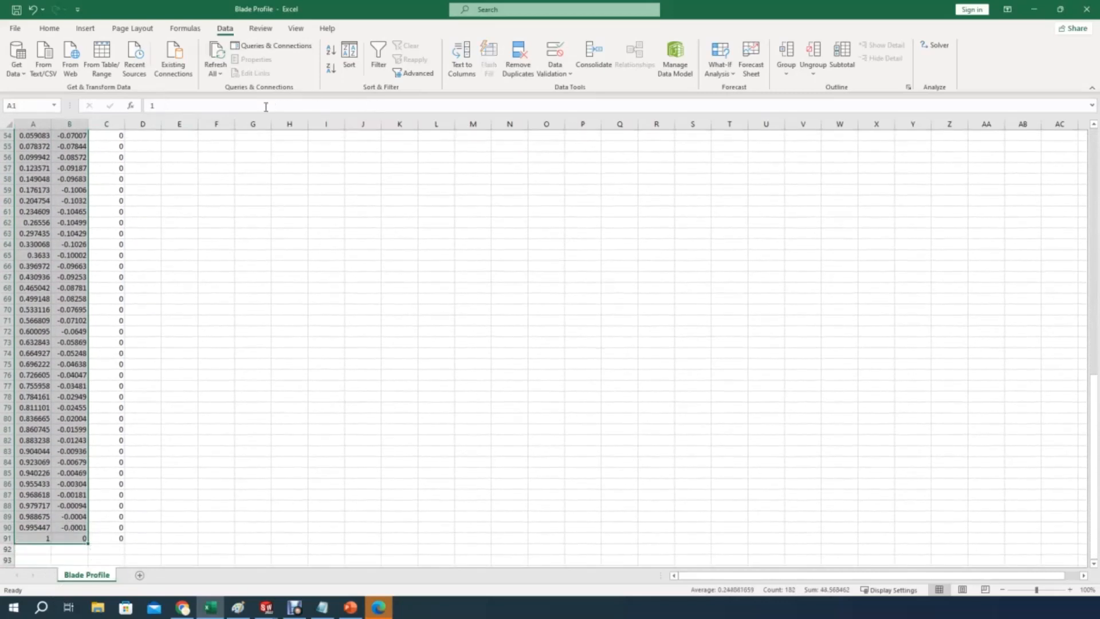
pyautogui.click(86, 29)
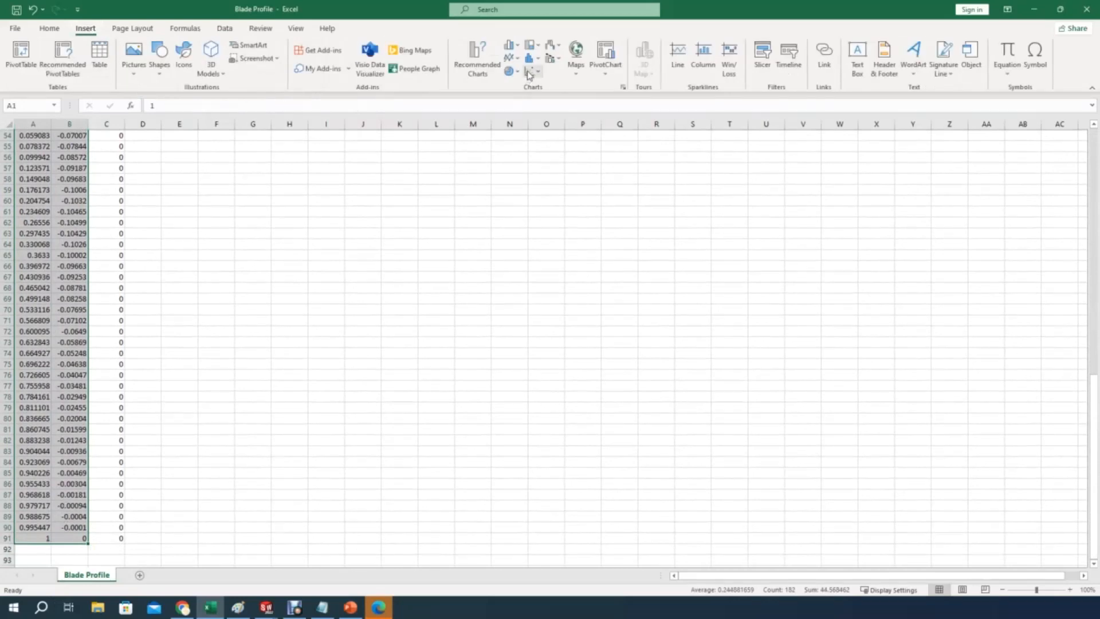
pyautogui.click(528, 73)
pyautogui.click(611, 125)
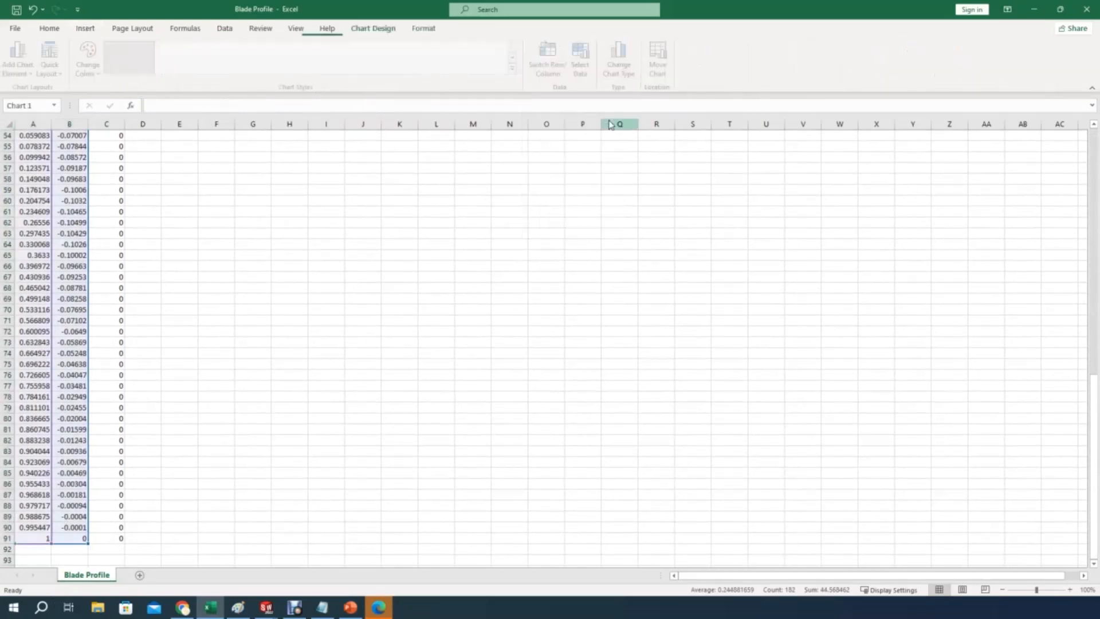
# Move the airfoil chart closer to the data and widen it to stretch the profile horizontally.
pyautogui.moveTo(584, 287); pyautogui.dragTo(476, 186)
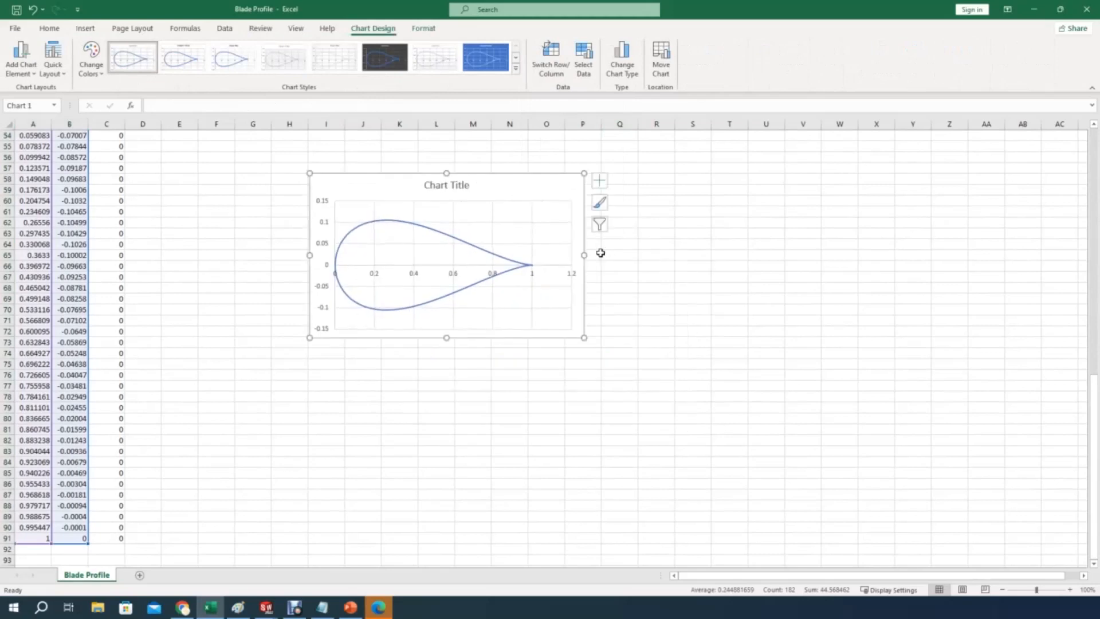
pyautogui.moveTo(583, 255); pyautogui.dragTo(891, 300)
pyautogui.moveTo(486, 169); pyautogui.dragTo(431, 155)
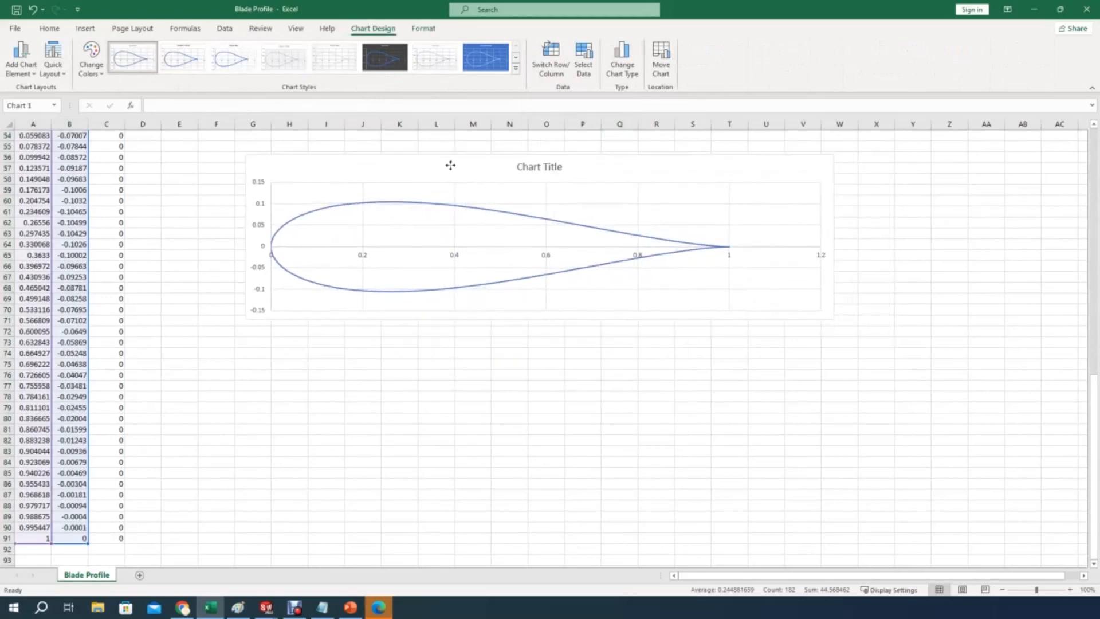
pyautogui.moveTo(834, 237); pyautogui.dragTo(904, 245)
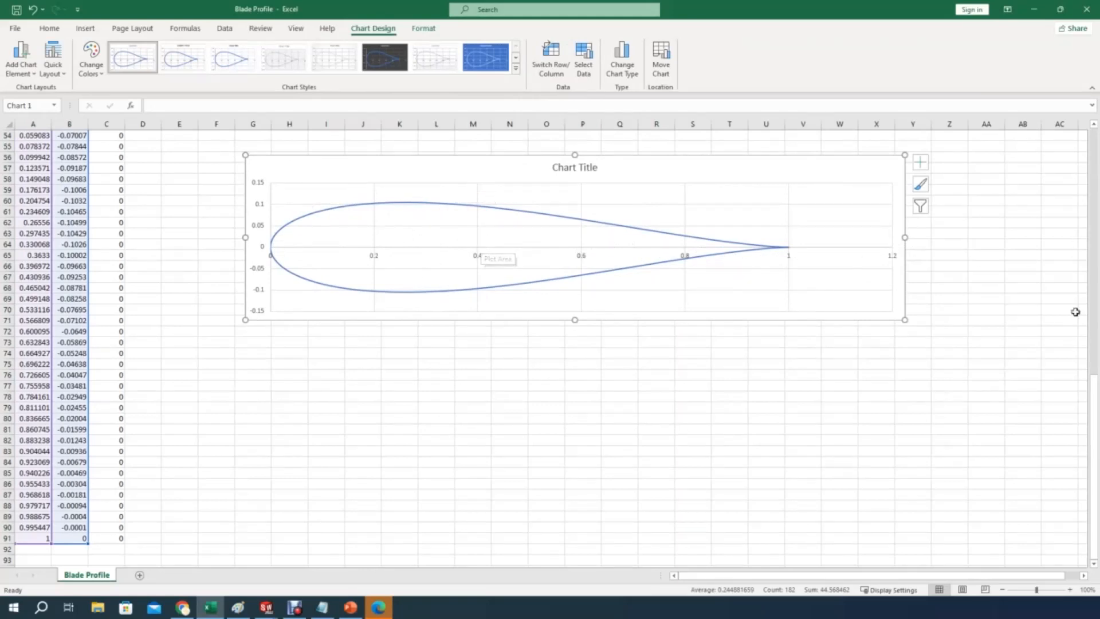
pyautogui.moveTo(1094, 408); pyautogui.dragTo(1094, 138)
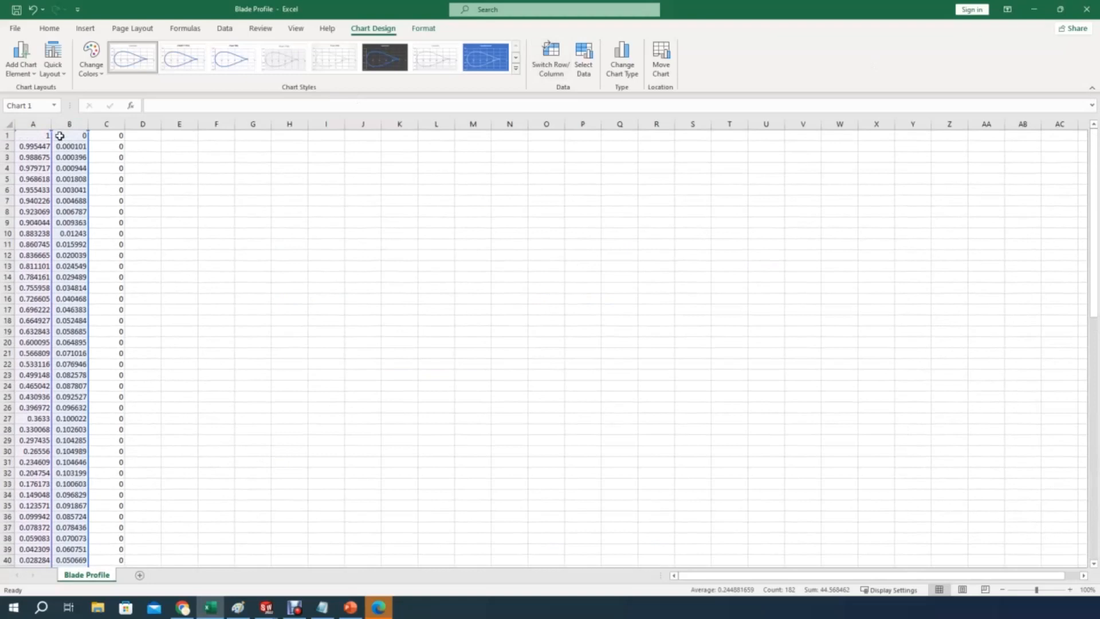
pyautogui.moveTo(1095, 201); pyautogui.dragTo(1088, 450)
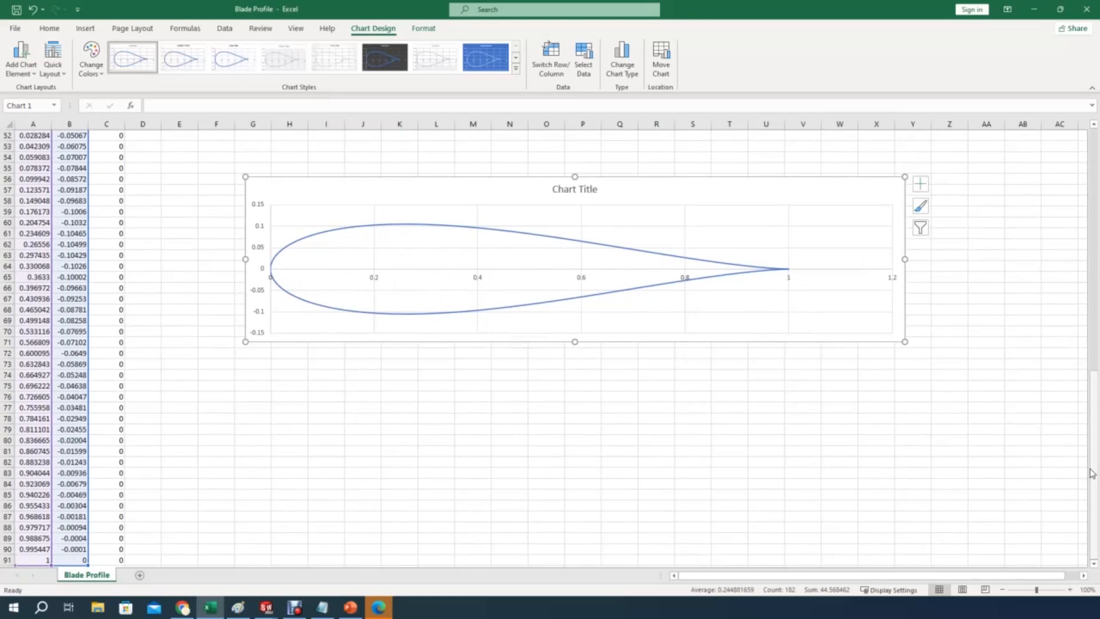
pyautogui.moveTo(1092, 472); pyautogui.dragTo(830, 215)
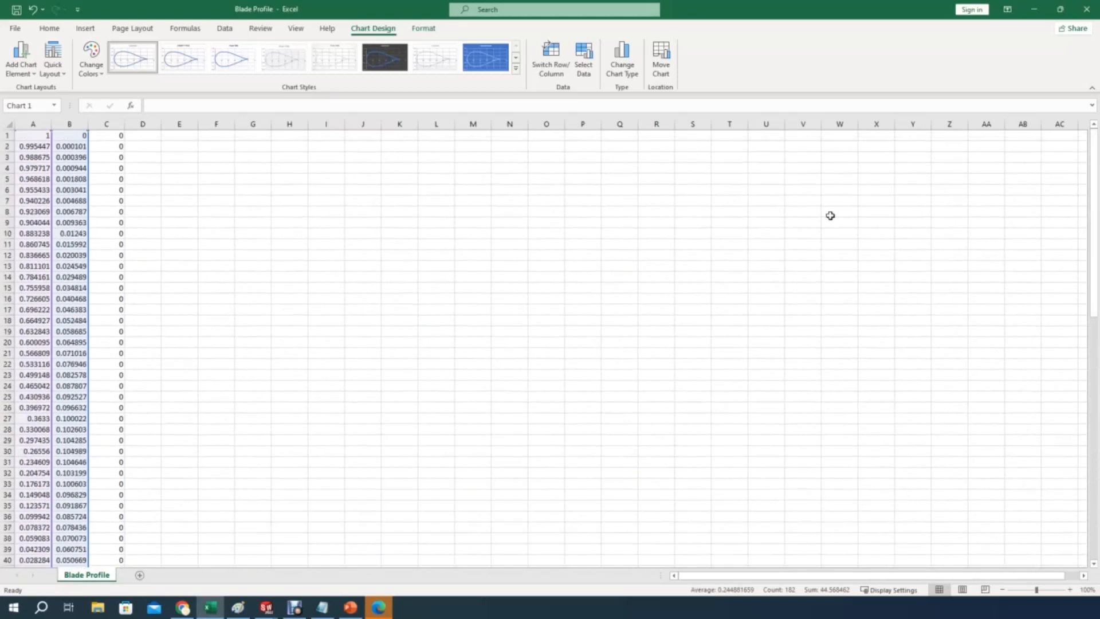
pyautogui.click(15, 29)
pyautogui.click(32, 182)
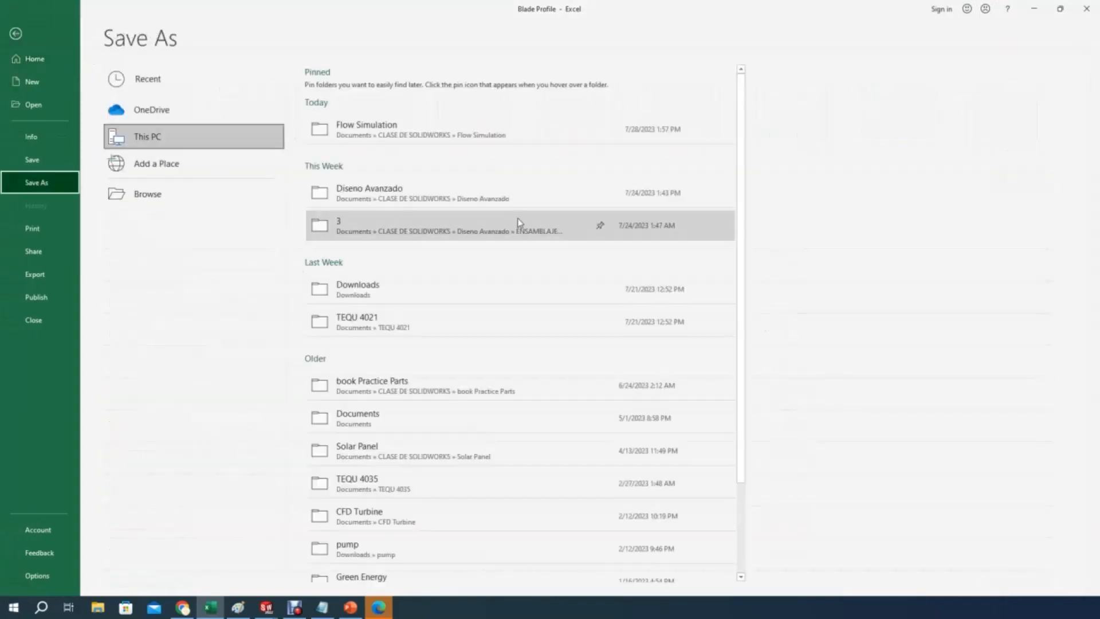
pyautogui.click(421, 132)
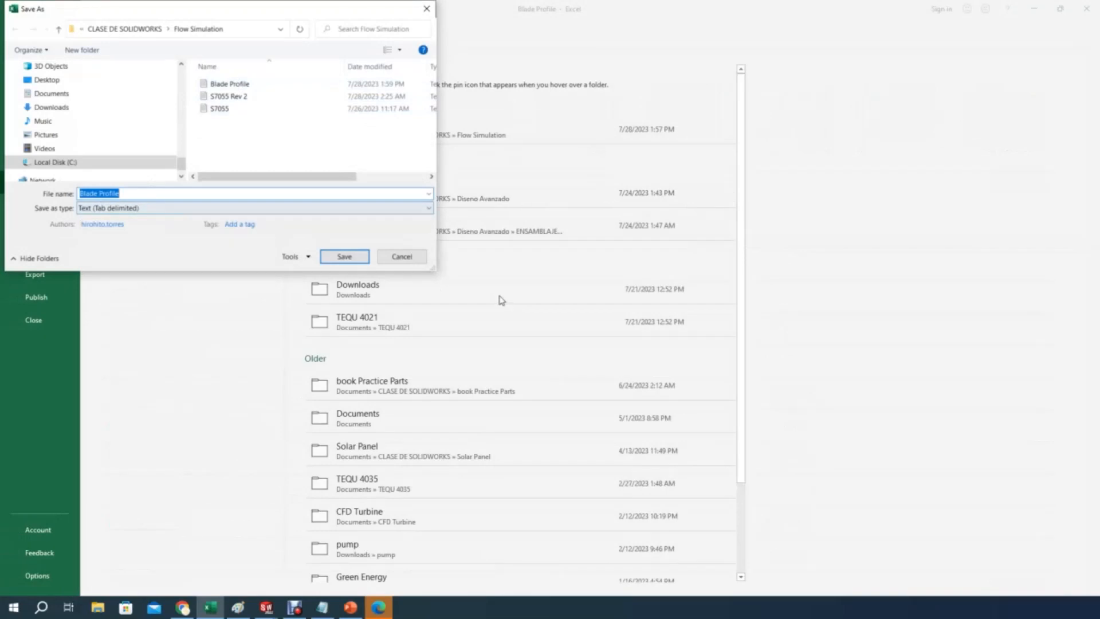
pyautogui.click(401, 257)
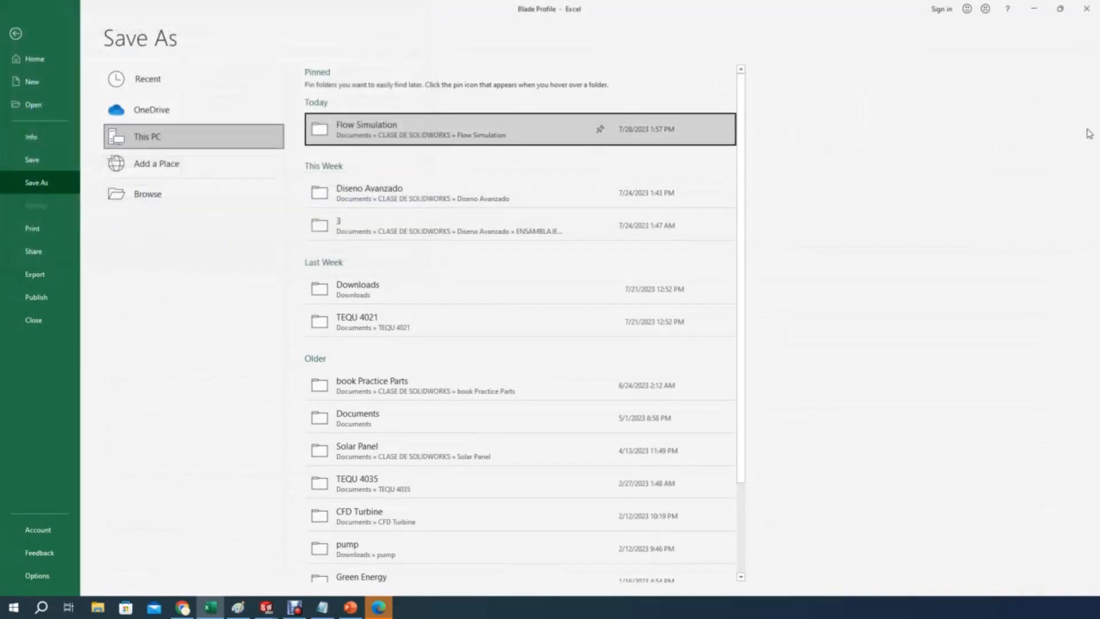
# Minimize the workbook, switch to the empty part in SOLIDWORKS, and check the document's unit system.
pyautogui.click(1033, 9)
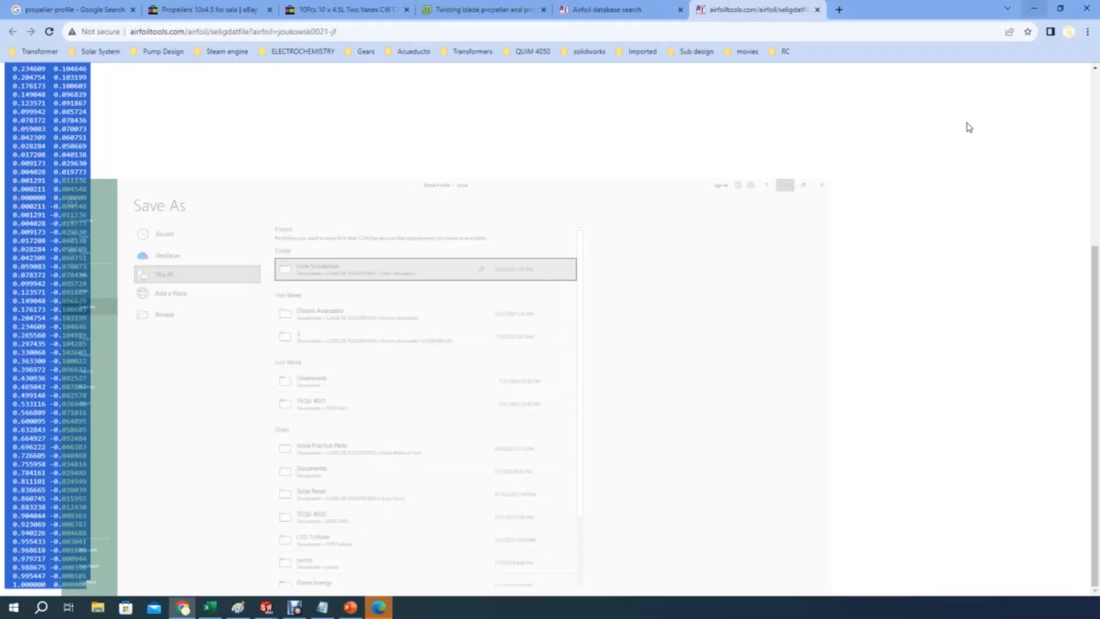
pyautogui.click(338, 265)
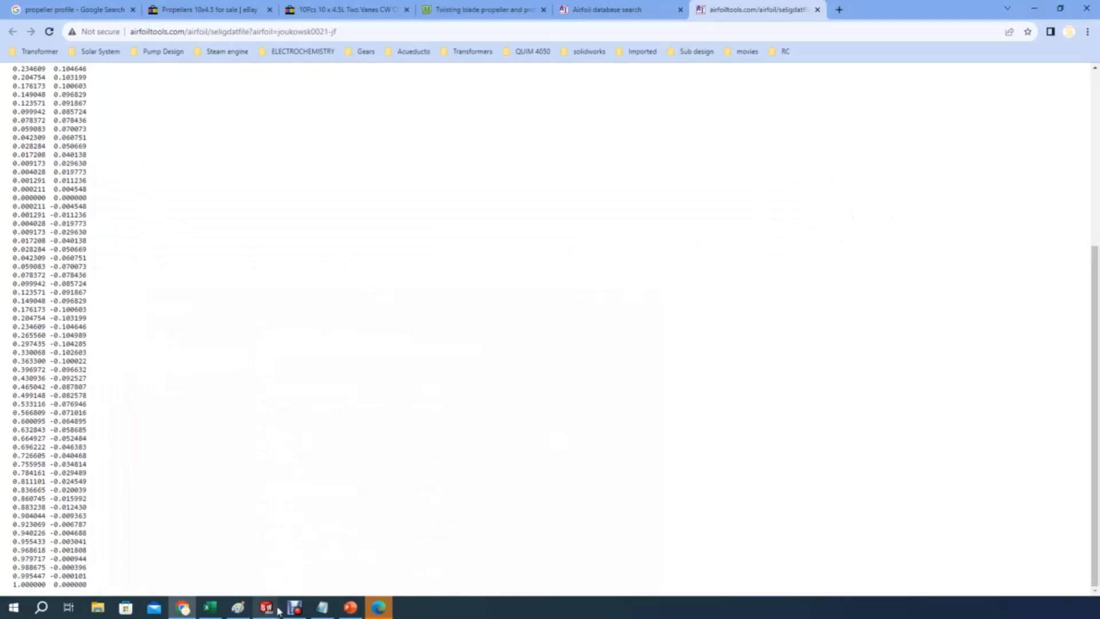
pyautogui.click(262, 609)
pyautogui.click(328, 559)
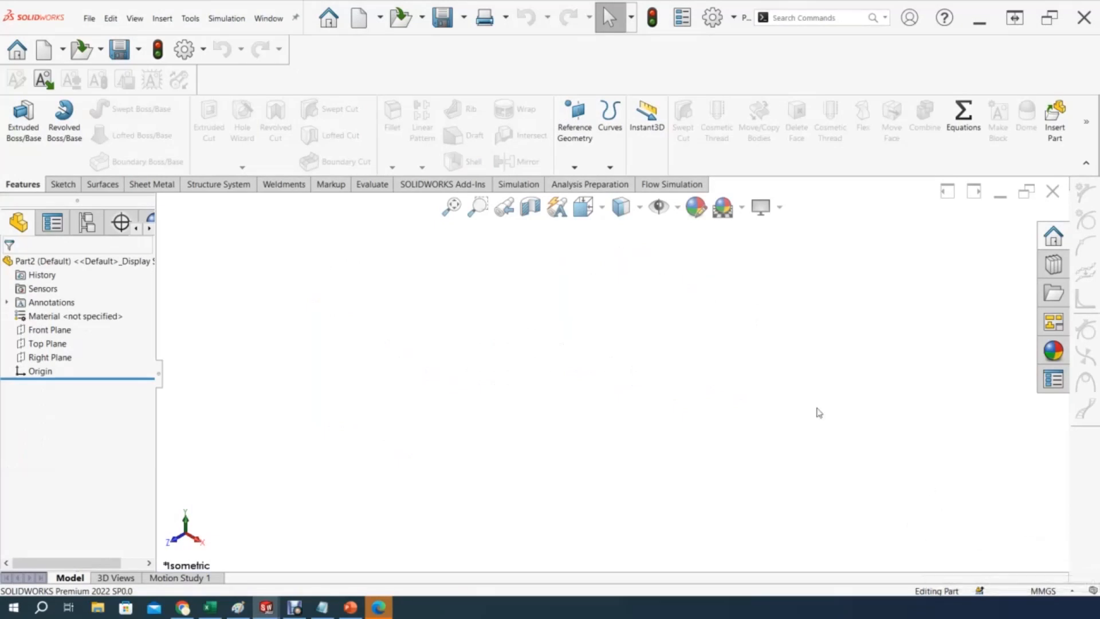
pyautogui.click(1063, 592)
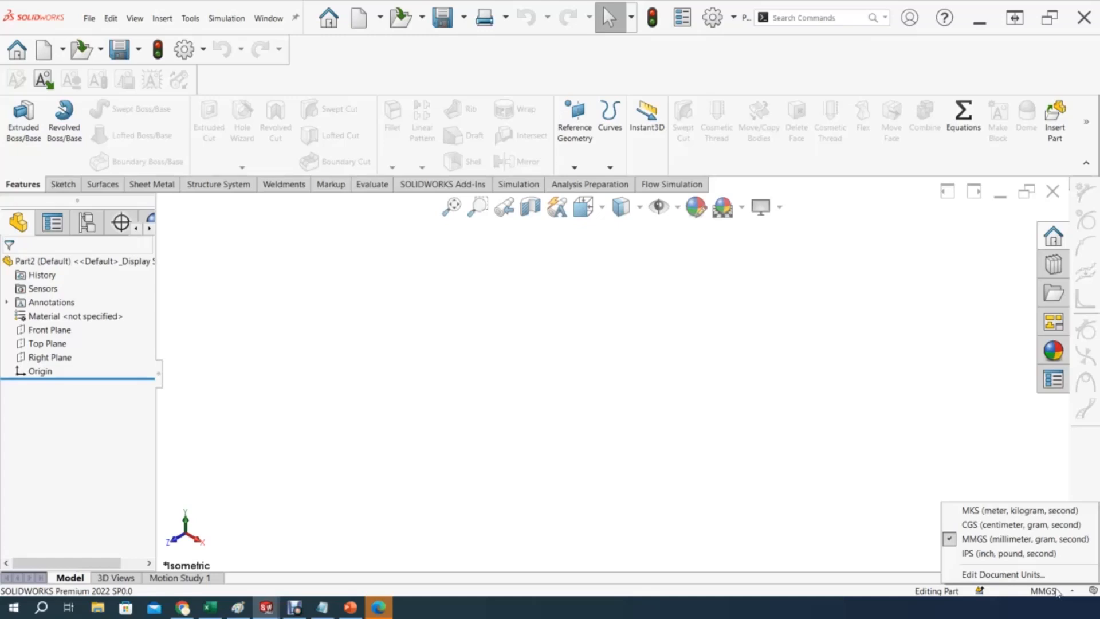
pyautogui.click(654, 463)
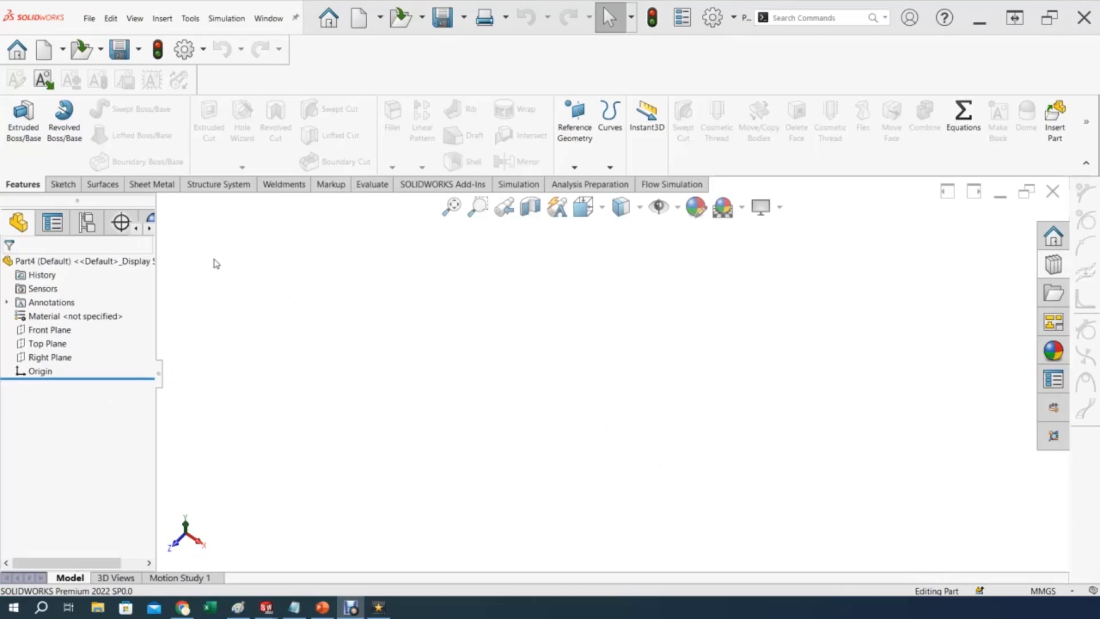
# Create a curve through XYZ points from the Blade Profile text file in the Flow Simulation folder.
pyautogui.click(610, 168)
pyautogui.click(657, 185)
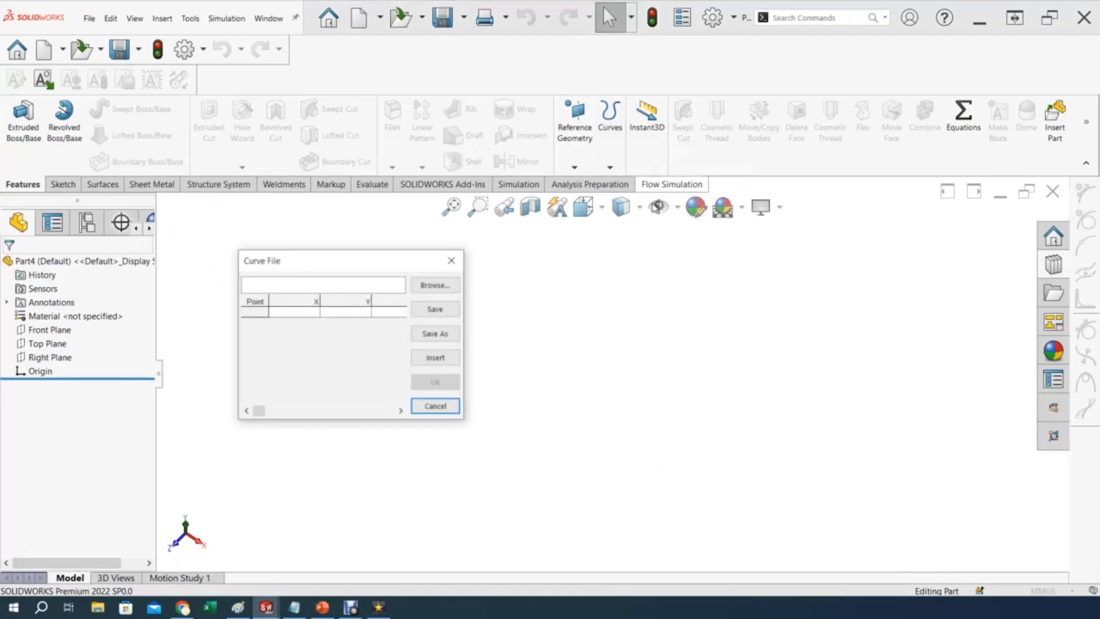
pyautogui.moveTo(308, 273); pyautogui.dragTo(348, 275)
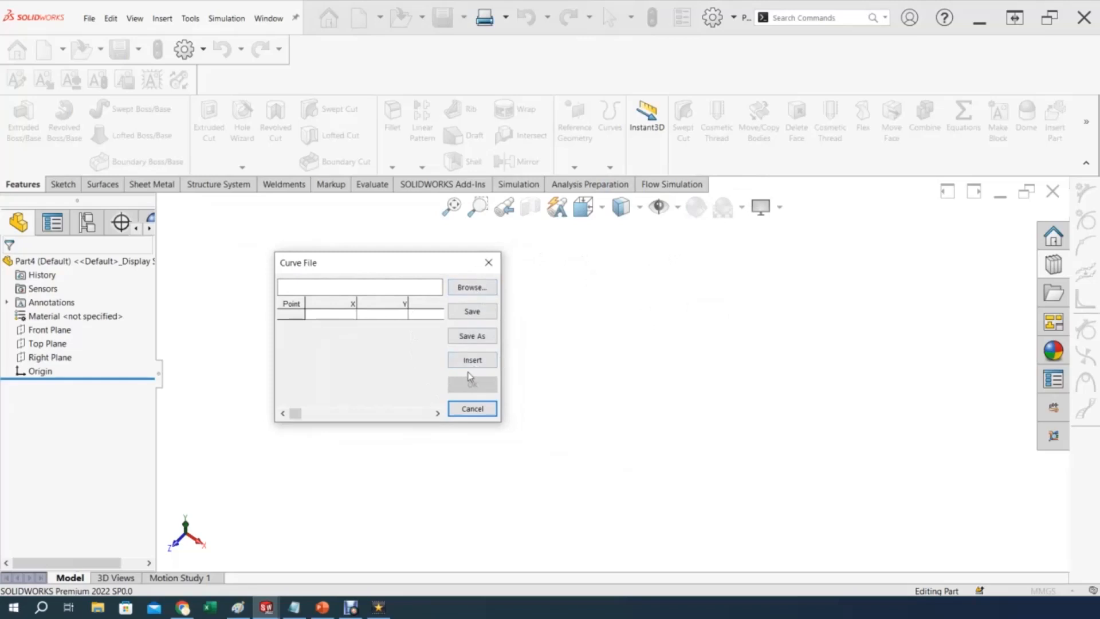
pyautogui.click(480, 292)
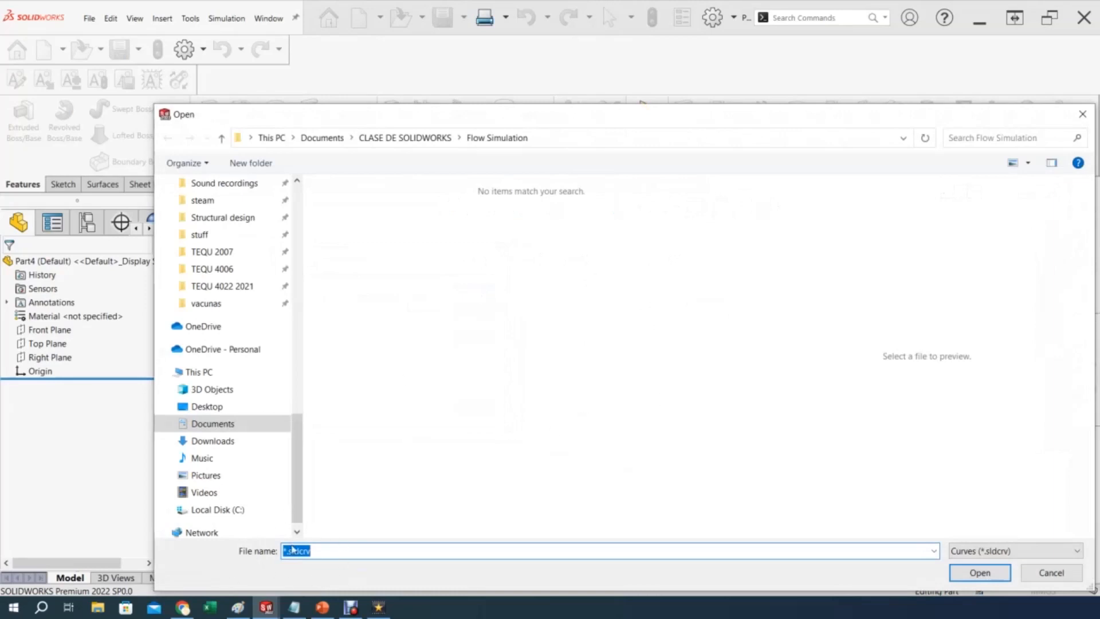
pyautogui.click(987, 551)
pyautogui.click(975, 577)
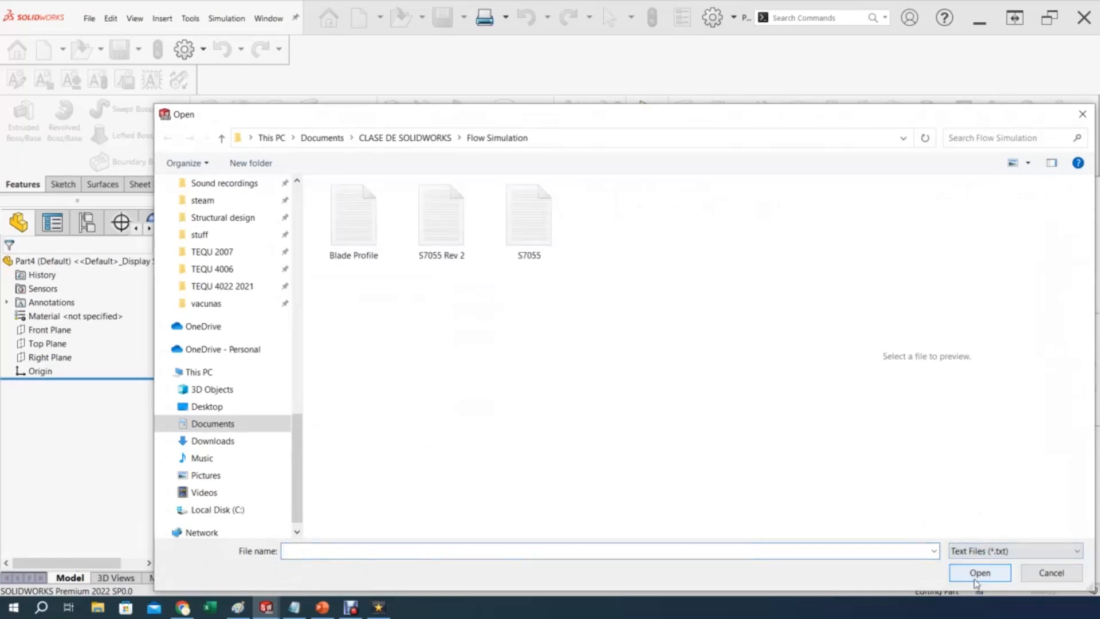
pyautogui.click(346, 218)
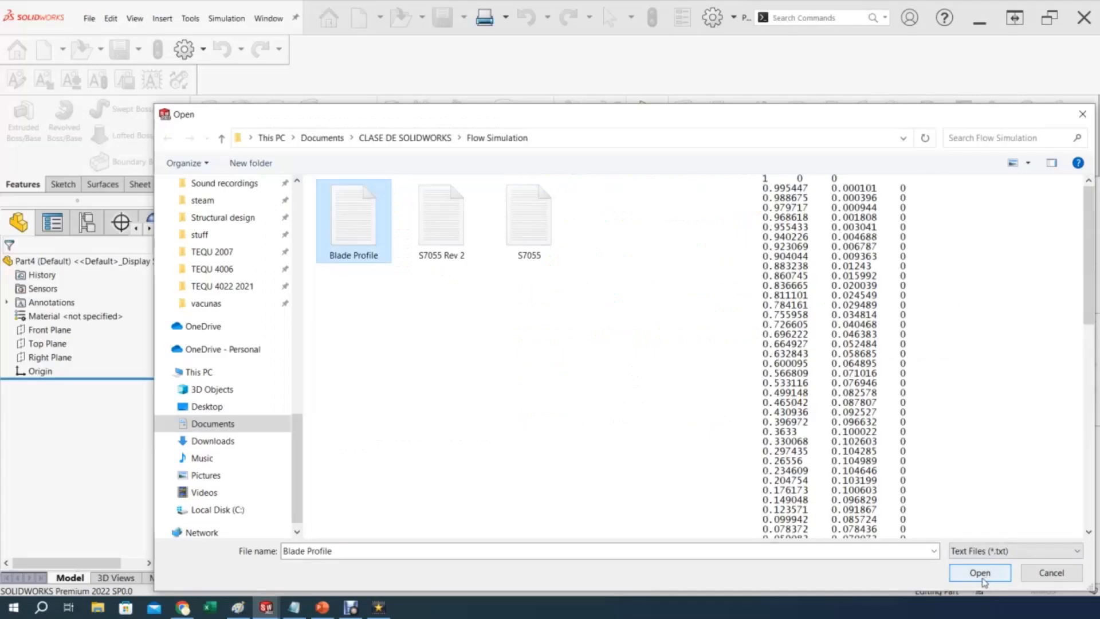
pyautogui.click(981, 580)
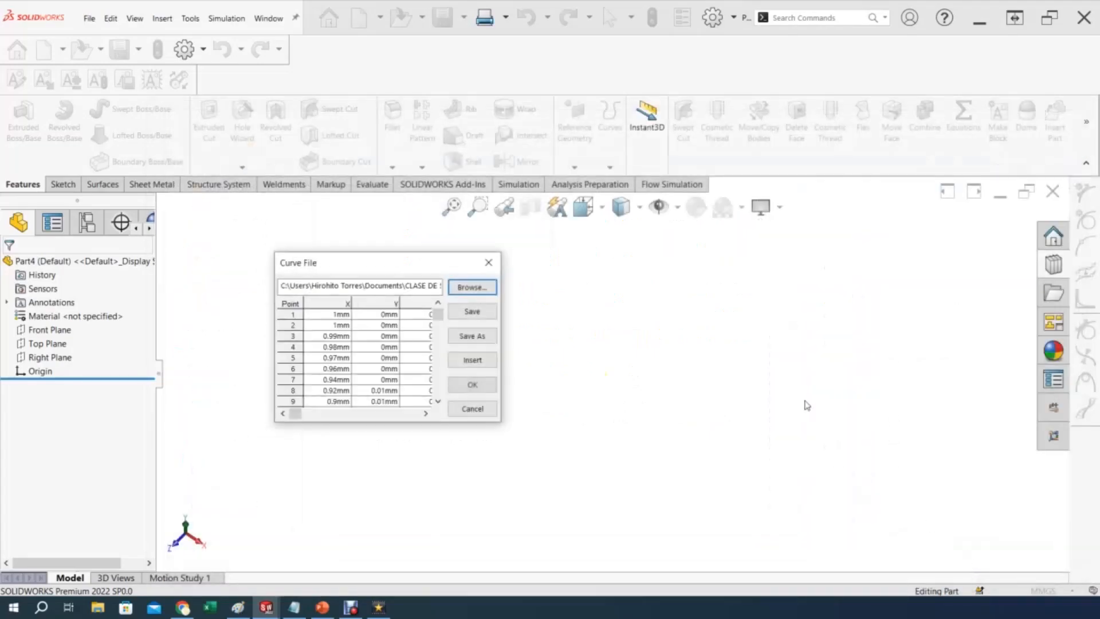
pyautogui.click(472, 385)
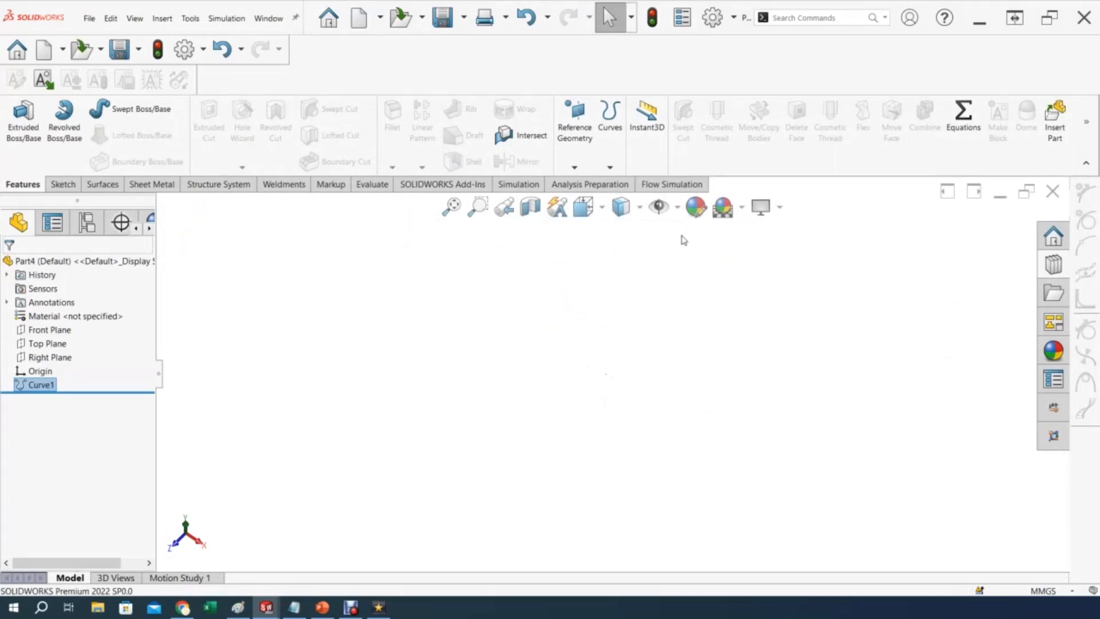
# View the imported airfoil curve in isometric orientation, and switch to the Propeller Blade Profile slide in PowerPoint.
pyautogui.click(602, 210)
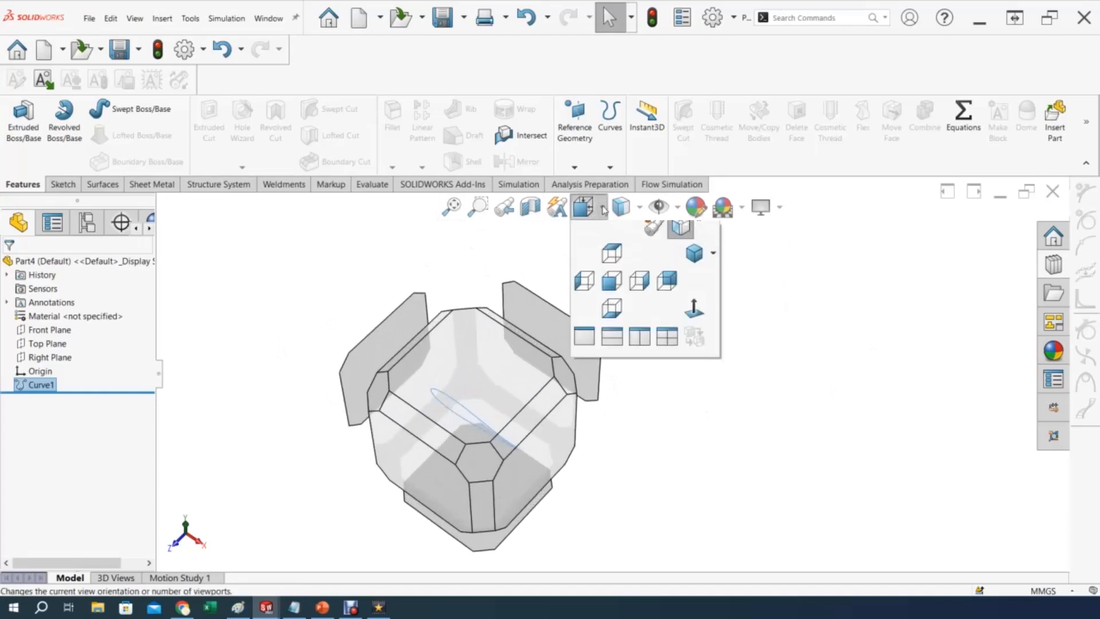
pyautogui.click(678, 231)
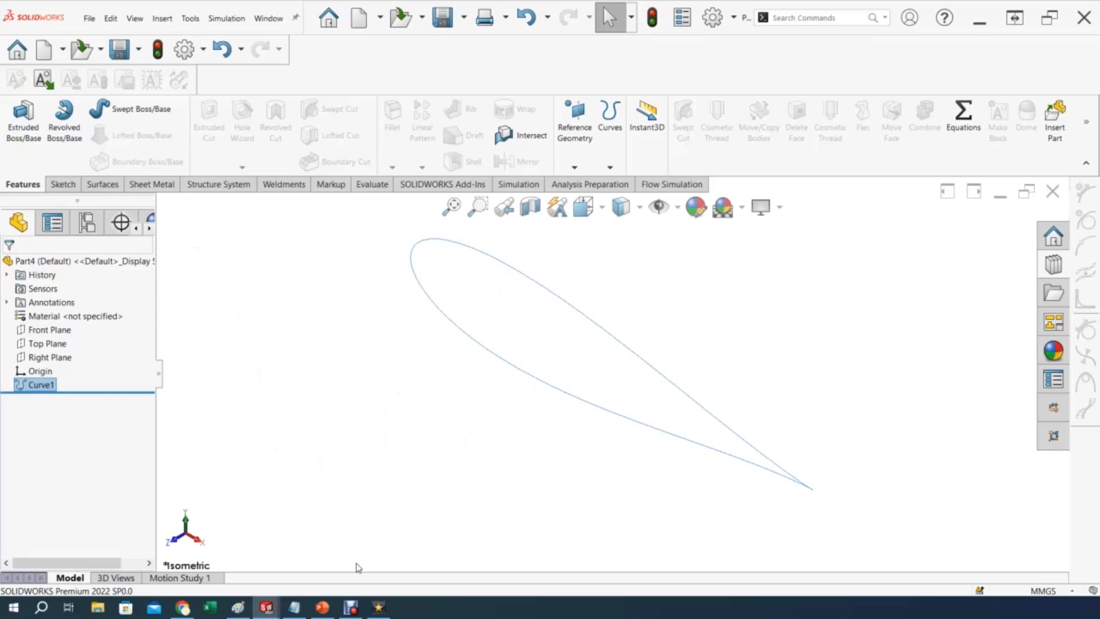
pyautogui.click(322, 610)
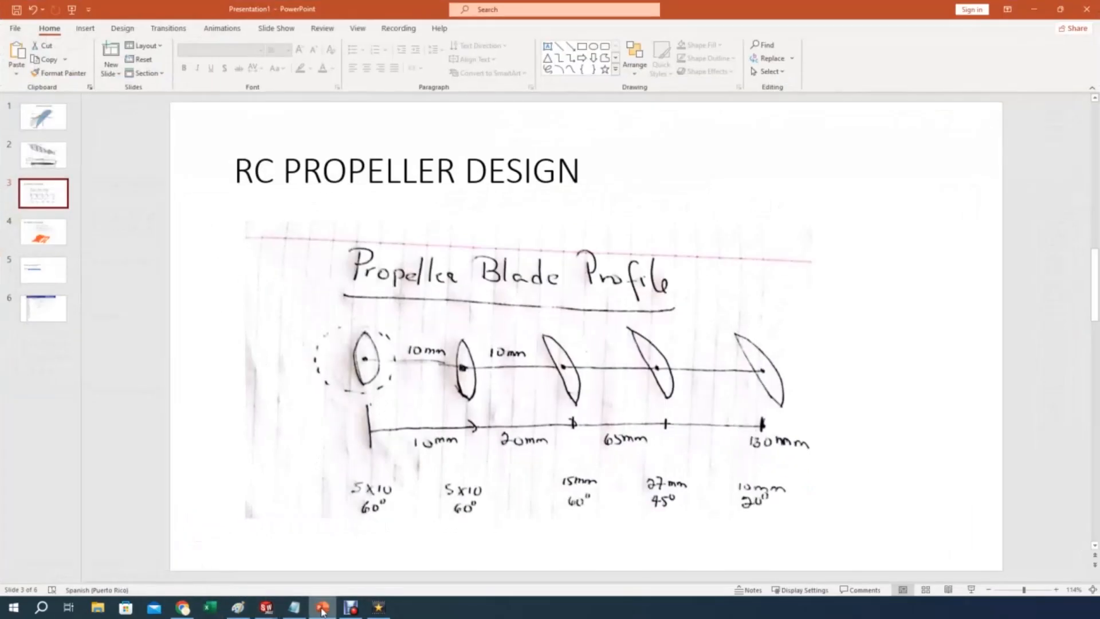
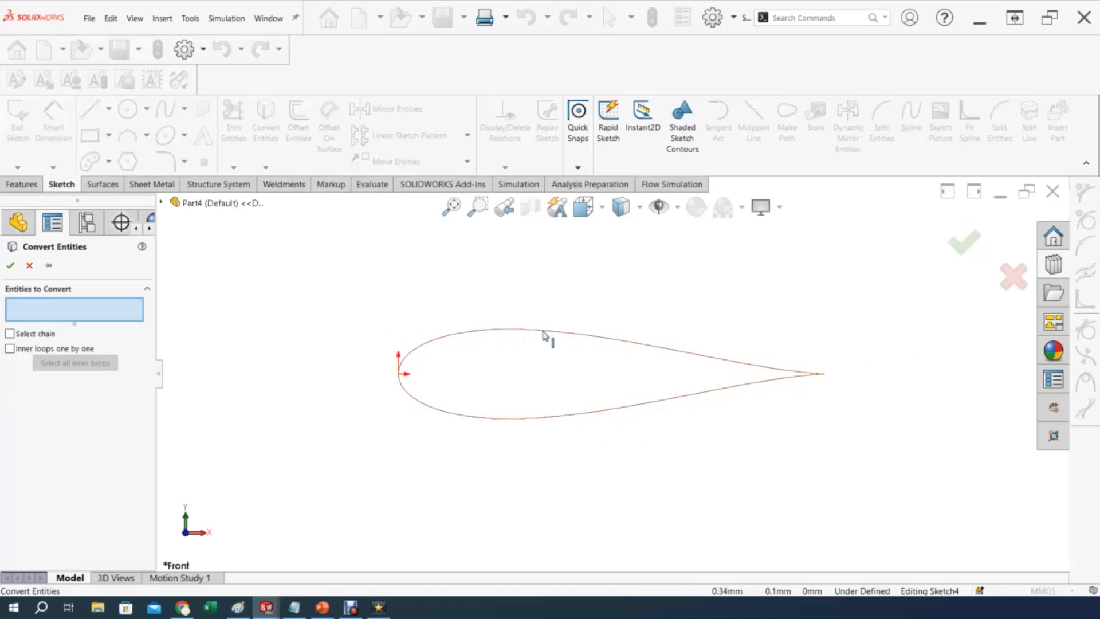
# Convert the imported airfoil curve into a spline in the front-view sketch and try to move the spline.
pyautogui.click(542, 337)
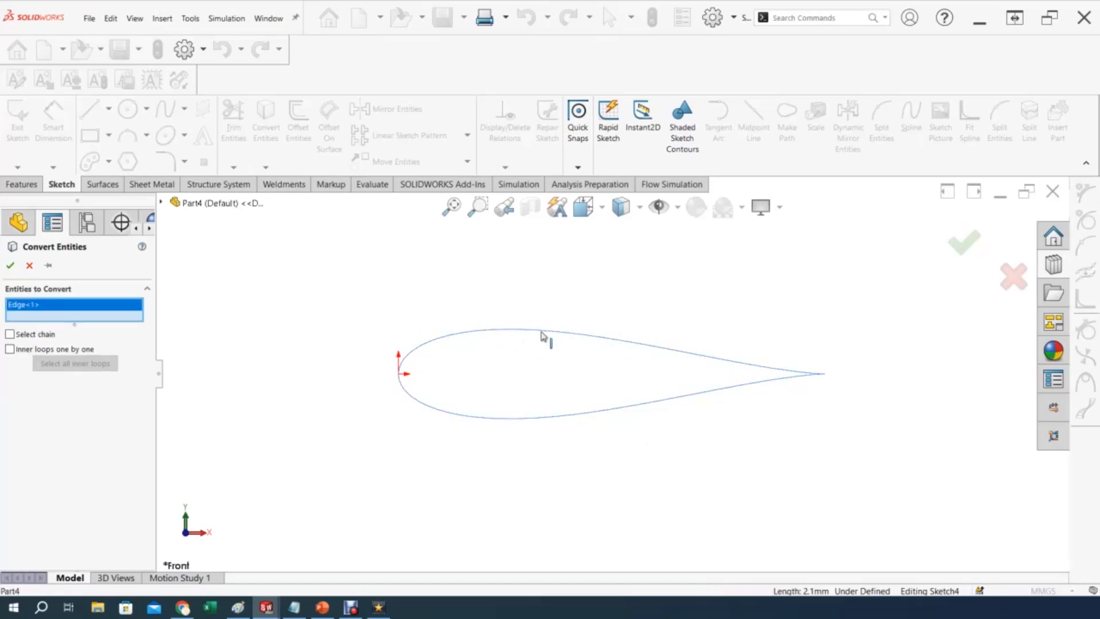
pyautogui.click(11, 265)
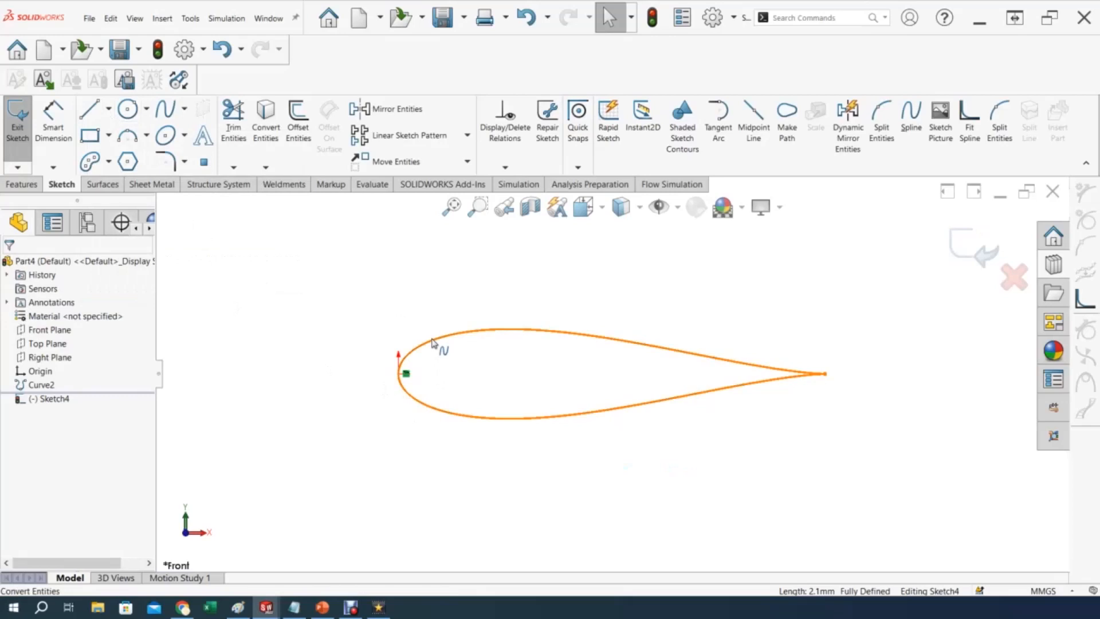
pyautogui.moveTo(560, 333)
pyautogui.mouseDown()
pyautogui.moveTo(559, 291)
pyautogui.moveTo(499, 324)
pyautogui.mouseUp()
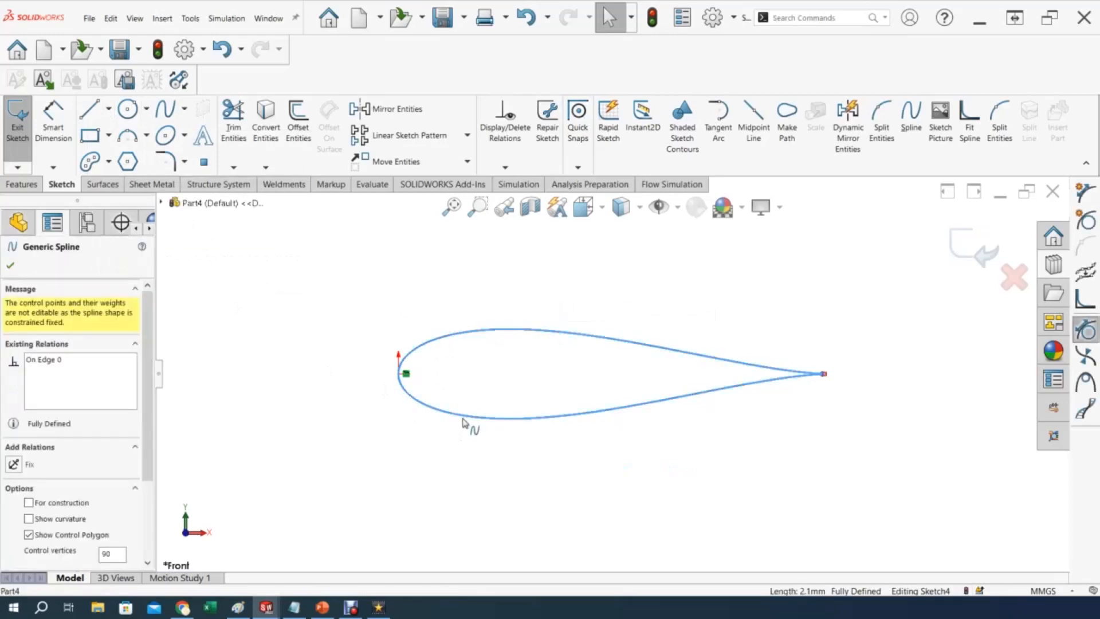
pyautogui.moveTo(464, 417); pyautogui.dragTo(634, 483)
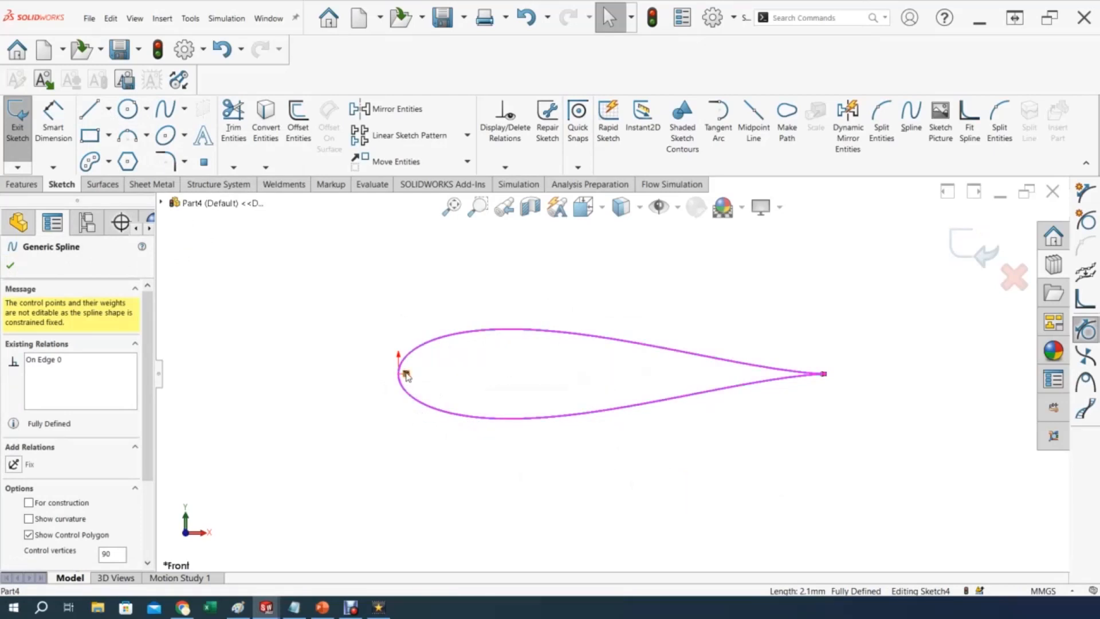
# Delete the airfoil spline's On Edge relation and move the spline slightly up and to the right of the origin.
pyautogui.click(411, 401)
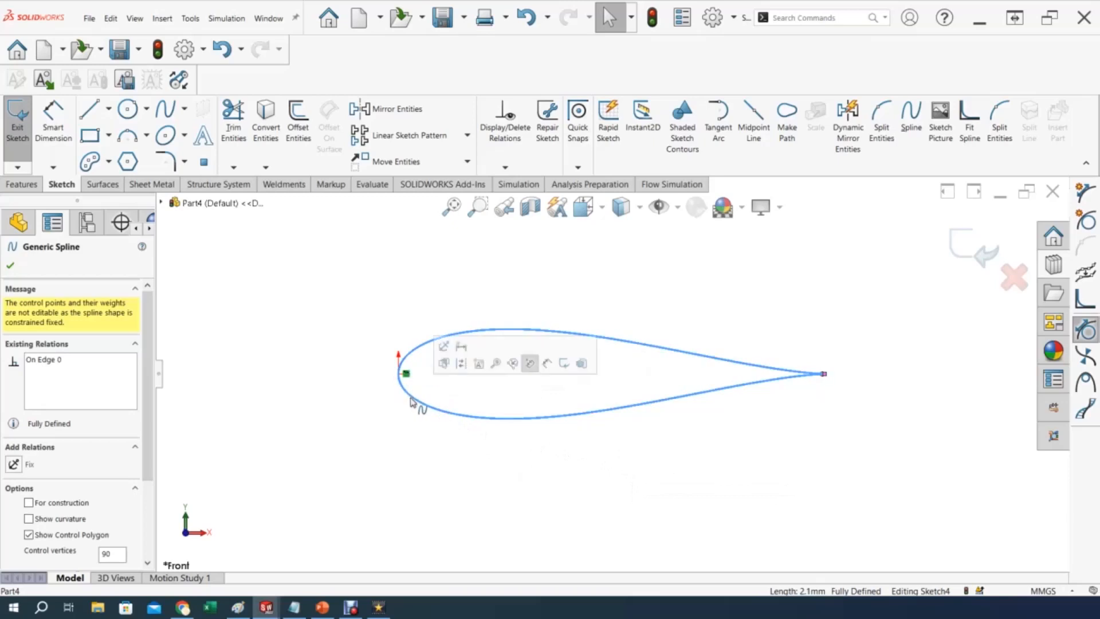
pyautogui.click(52, 361)
pyautogui.rightClick(52, 362)
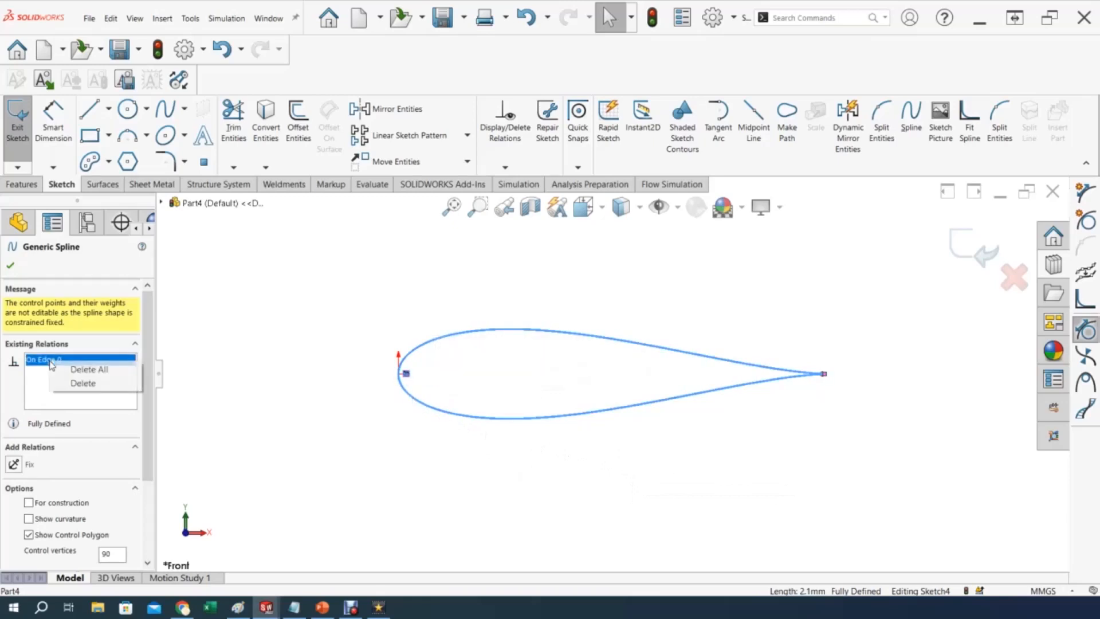
pyautogui.click(81, 383)
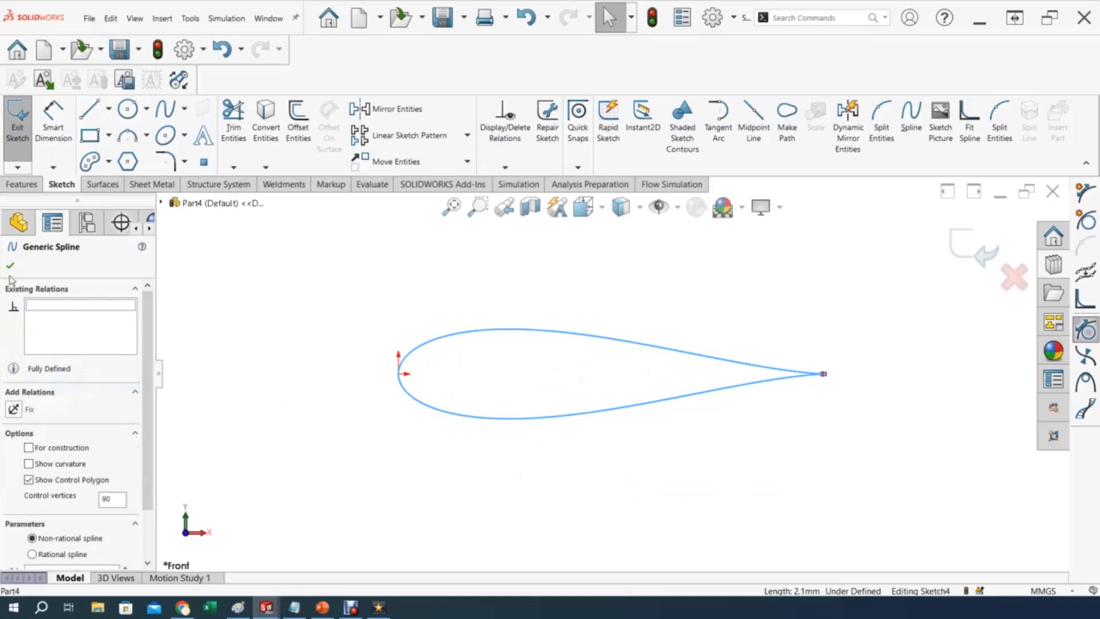
pyautogui.moveTo(592, 330); pyautogui.dragTo(606, 297)
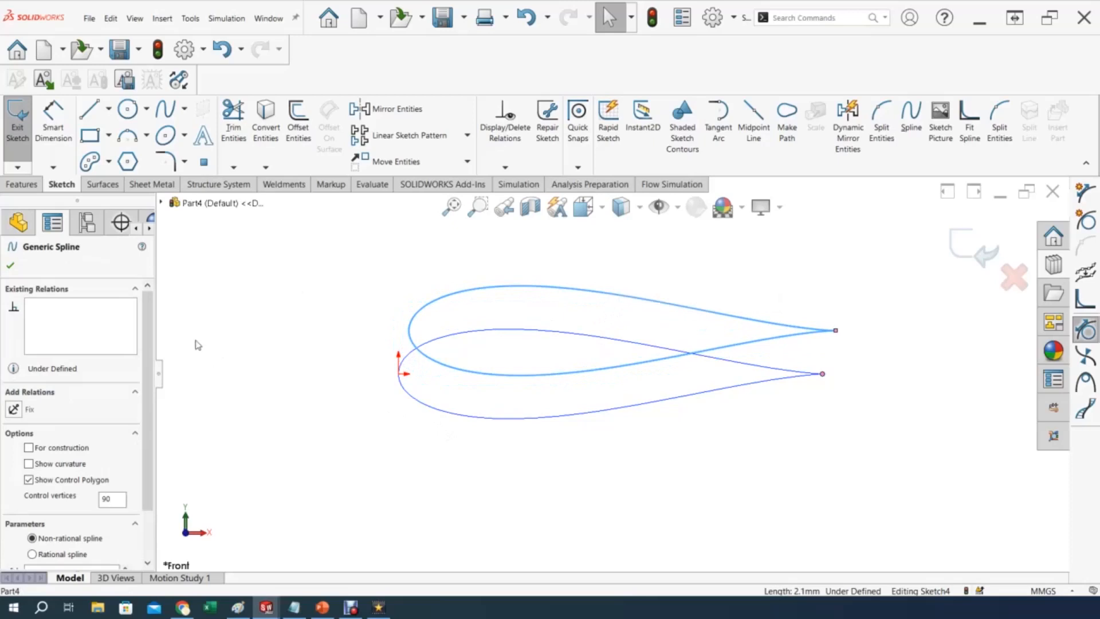
# Hide the imported airfoil curve, leaving the sketched spline shown.
pyautogui.click(16, 189)
pyautogui.click(273, 319)
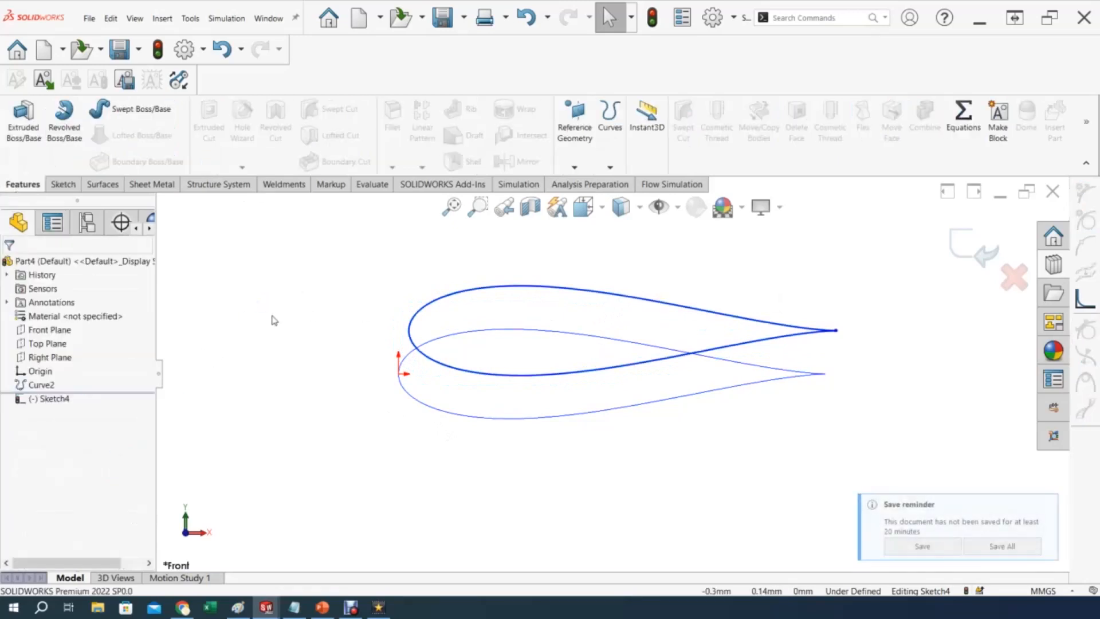
pyautogui.click(35, 385)
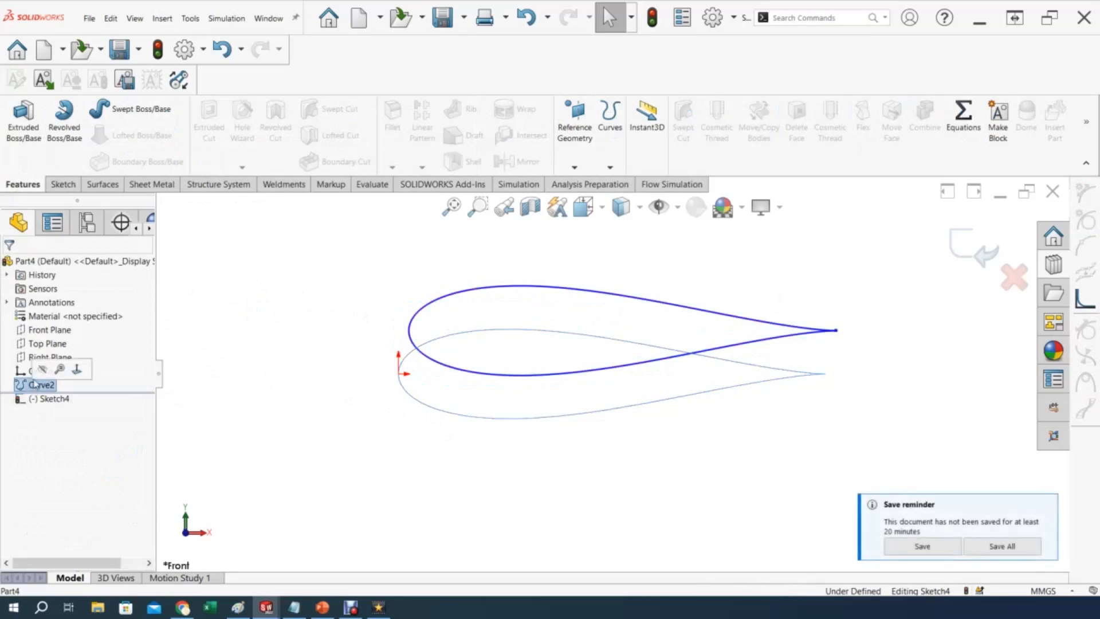
pyautogui.click(42, 369)
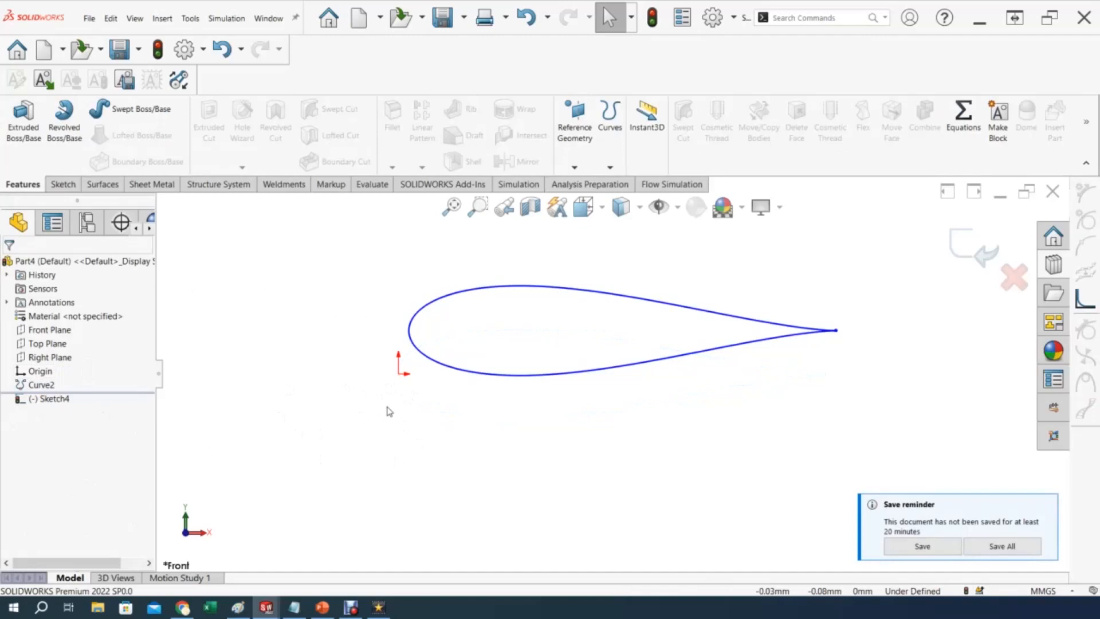
# Sketch a horizontal centerline about 1 mm long from the airfoil's trailing edge to its leading edge.
pyautogui.click(52, 398)
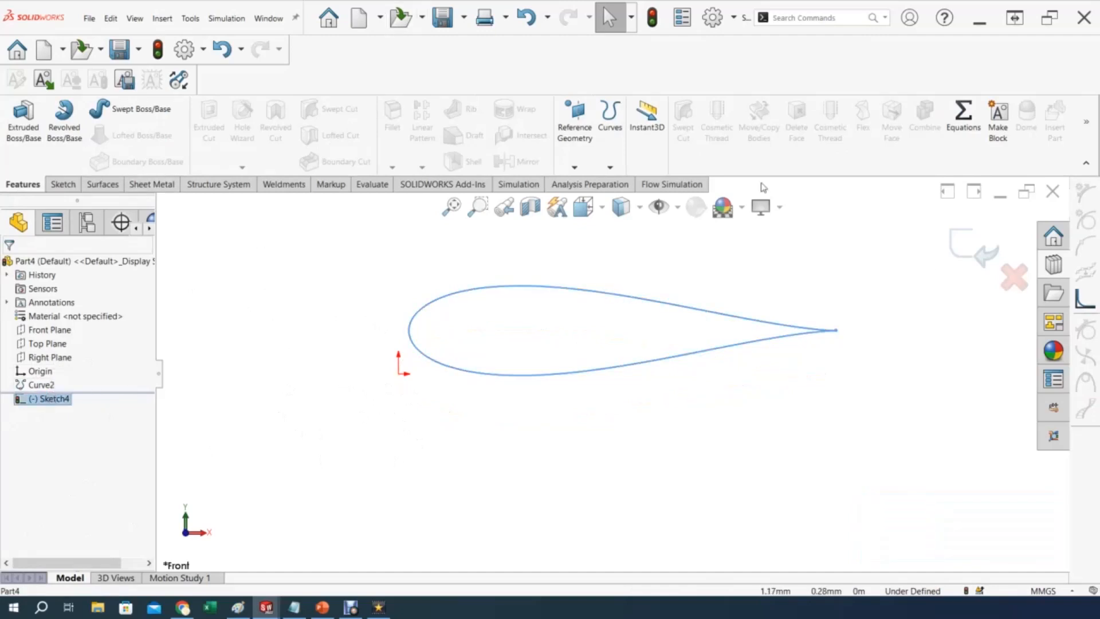
pyautogui.click(63, 183)
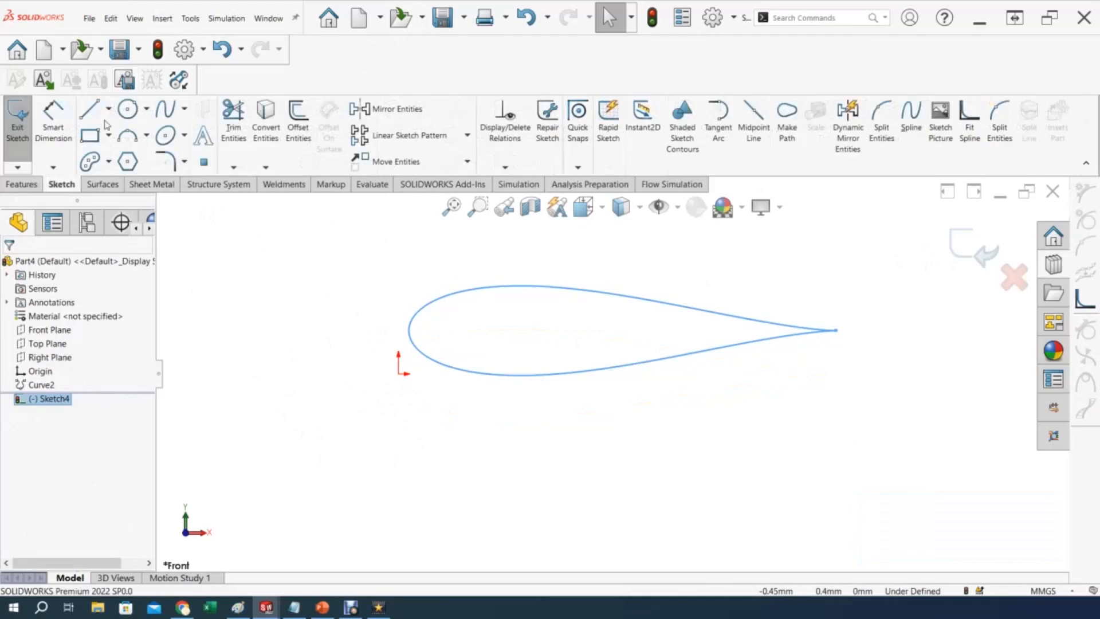
pyautogui.click(108, 109)
pyautogui.click(115, 138)
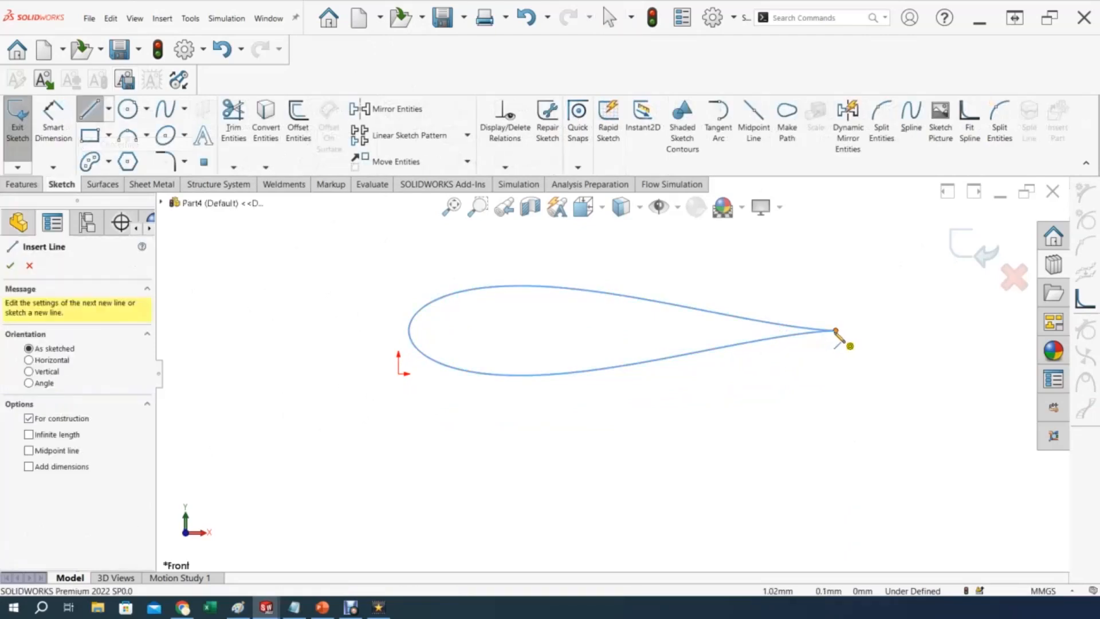
pyautogui.click(837, 331)
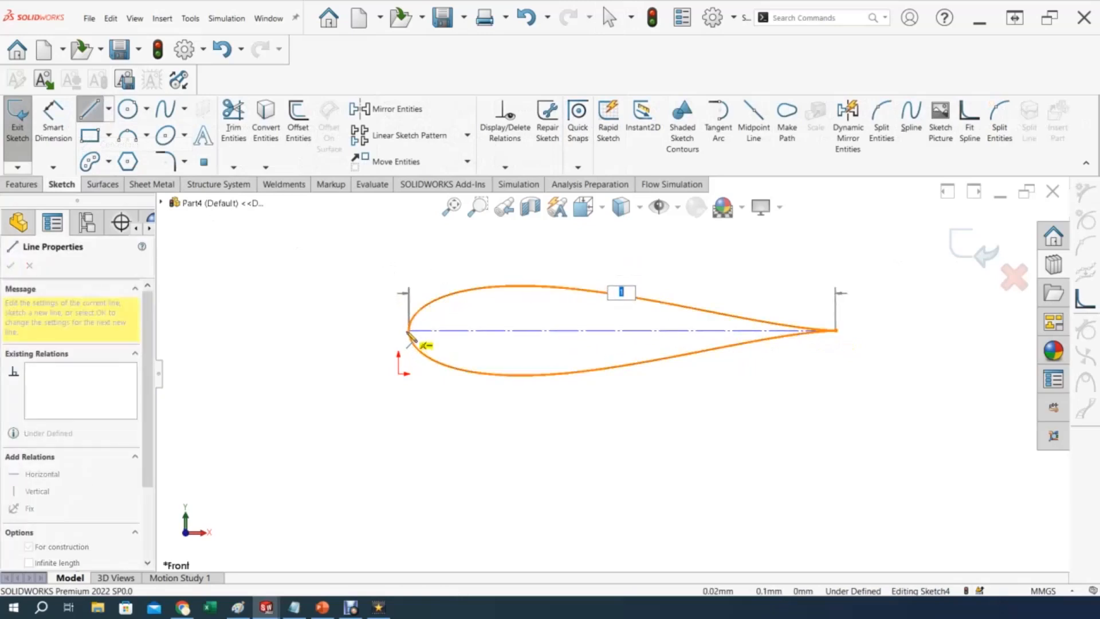
pyautogui.click(409, 331)
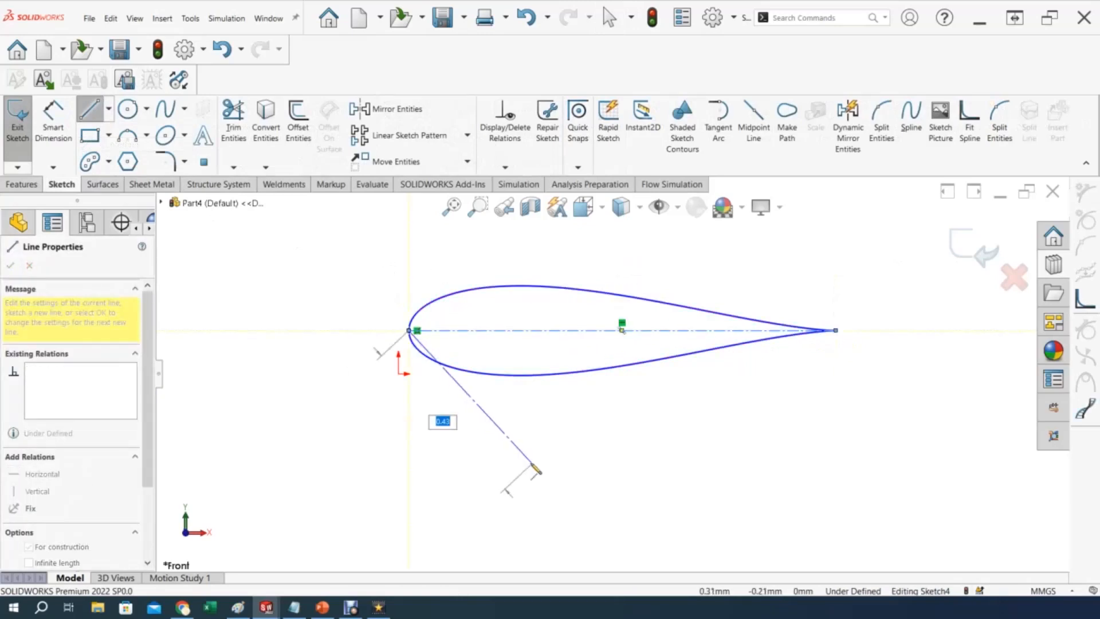
pyautogui.press('Escape')
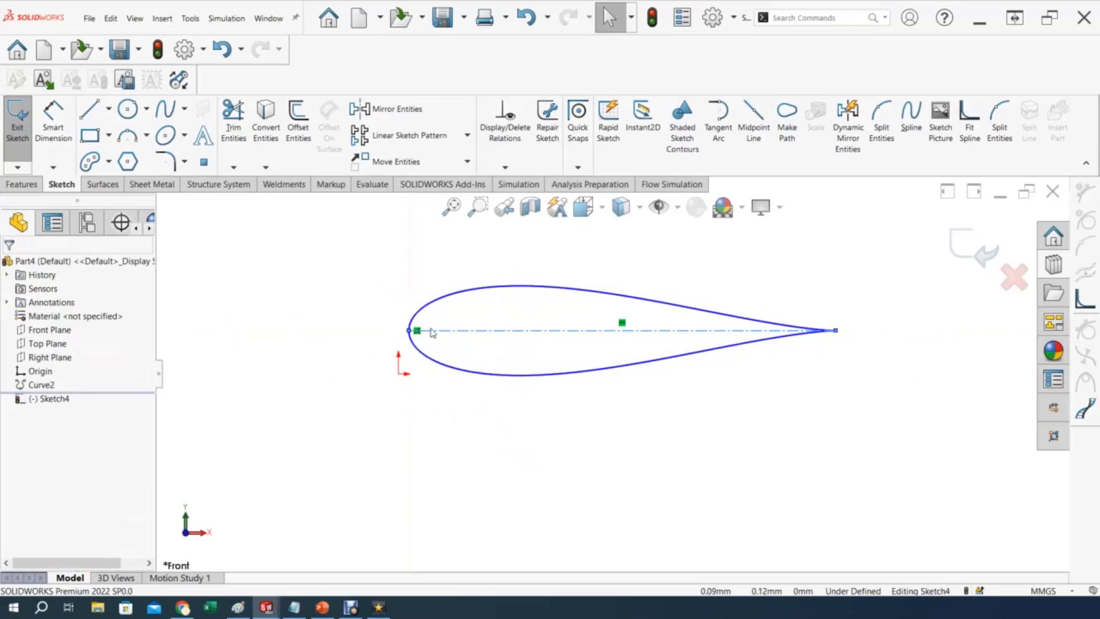
# Sketch a second centerline about 0.36 mm long from the airfoil's leading edge, sloping up and to the left.
pyautogui.click(109, 110)
pyautogui.click(88, 148)
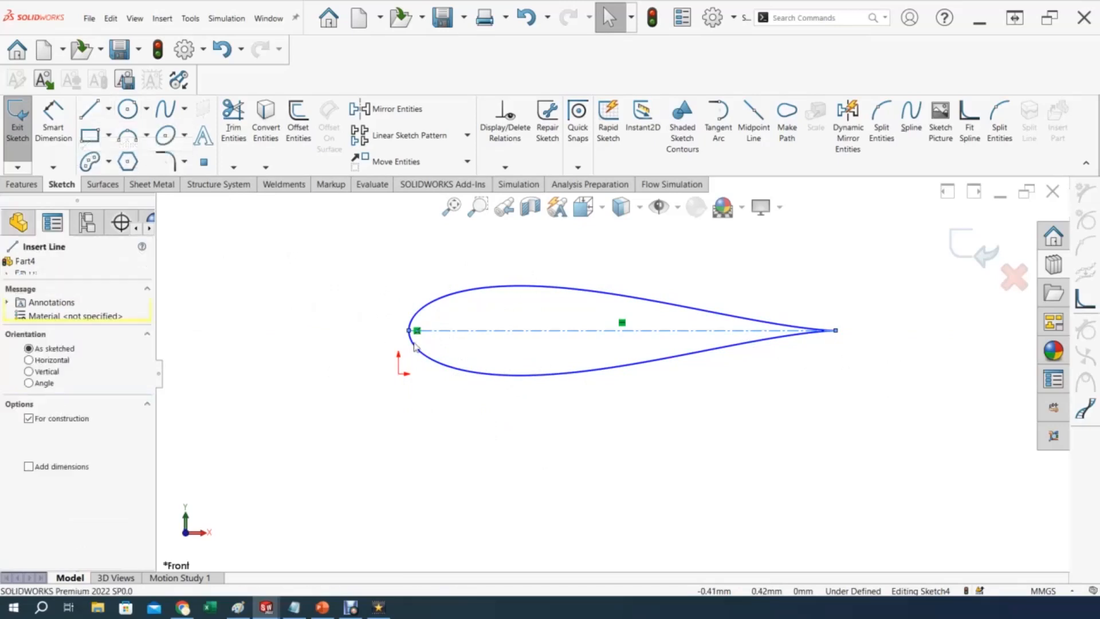
pyautogui.moveTo(412, 331); pyautogui.dragTo(313, 222)
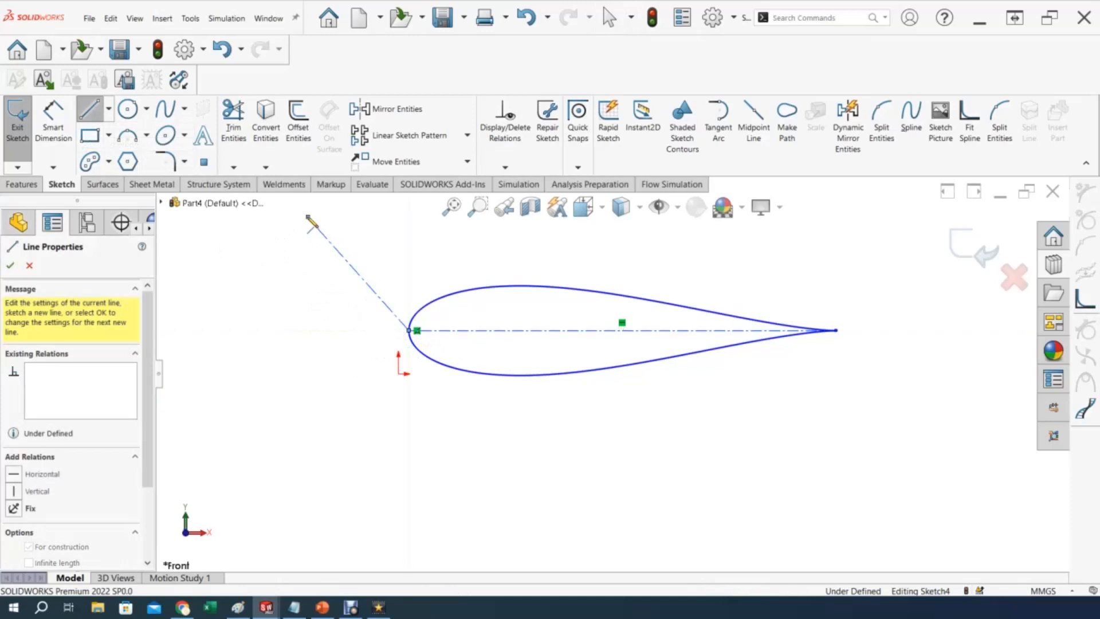
pyautogui.press('Escape')
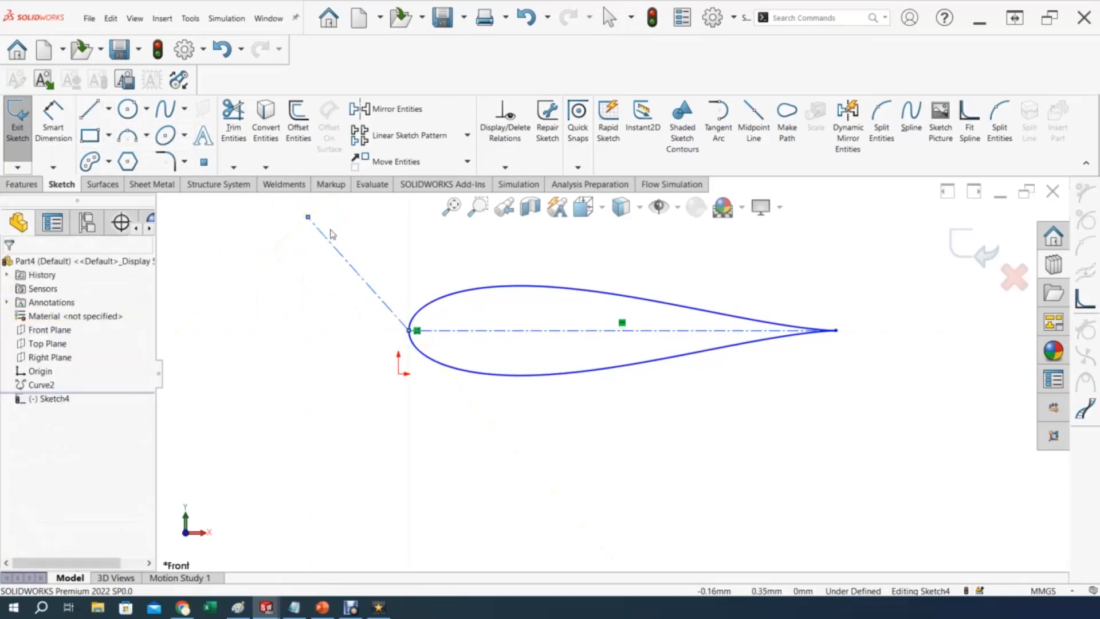
# Make the sloping centerline at the airfoil's leading edge perpendicular to the horizontal chord centerline.
pyautogui.click(331, 250)
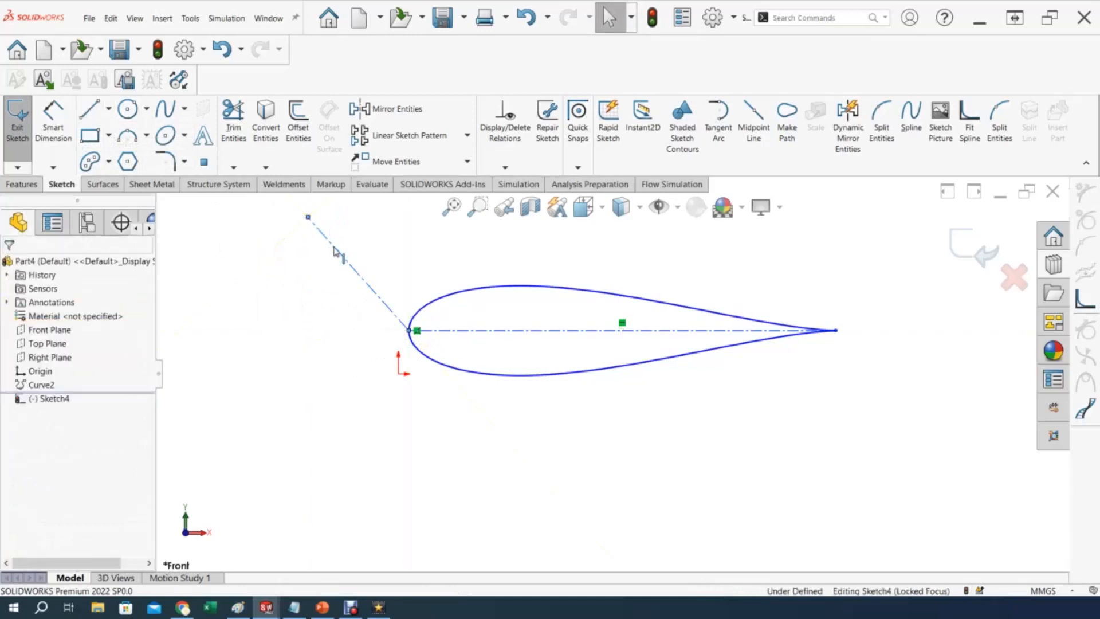
pyautogui.click(289, 299)
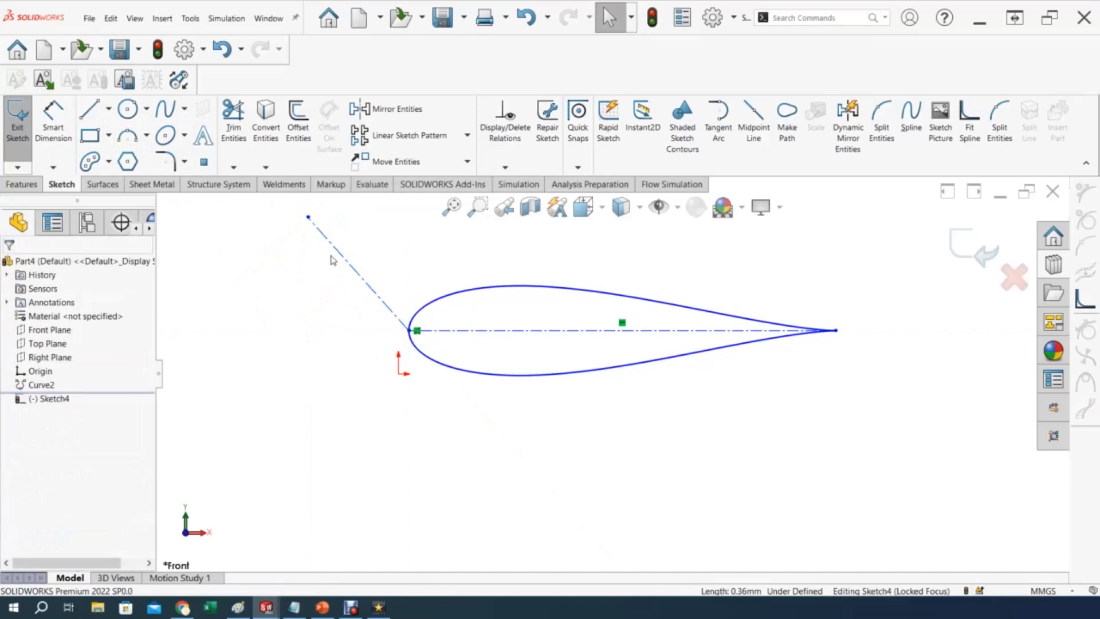
pyautogui.click(360, 277)
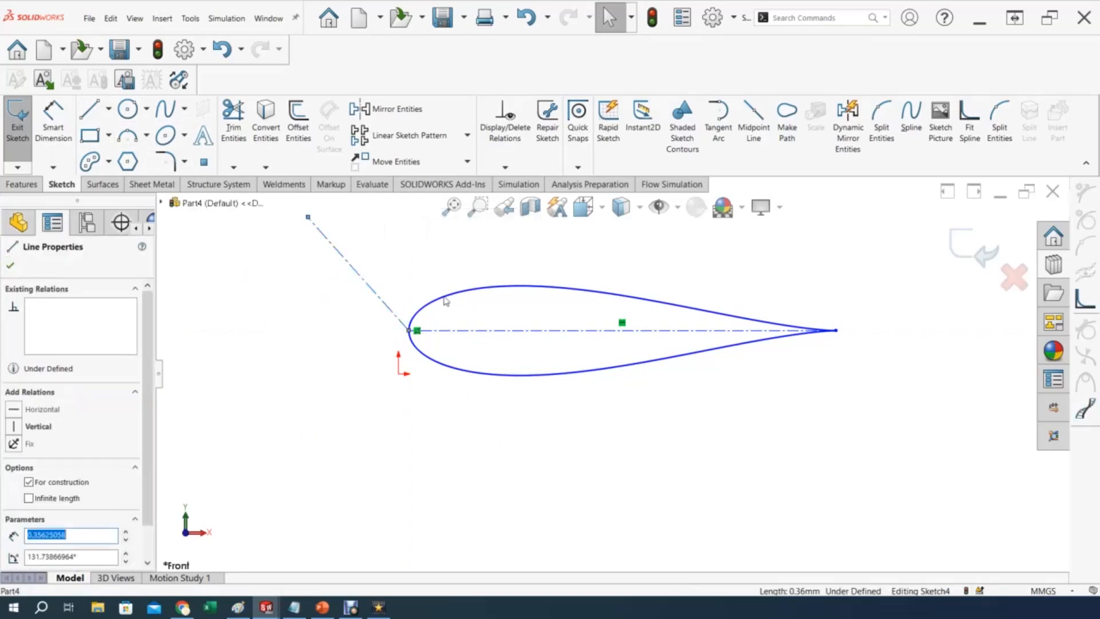
pyautogui.keyDown('ctrl'); pyautogui.click(455, 331); pyautogui.keyUp('ctrl')
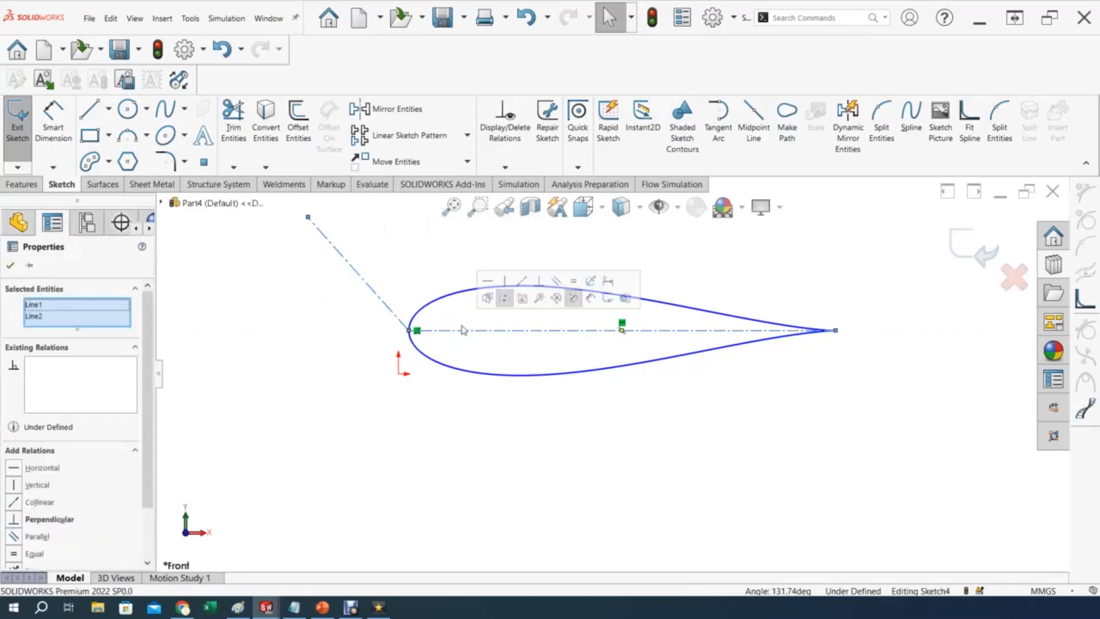
pyautogui.click(539, 280)
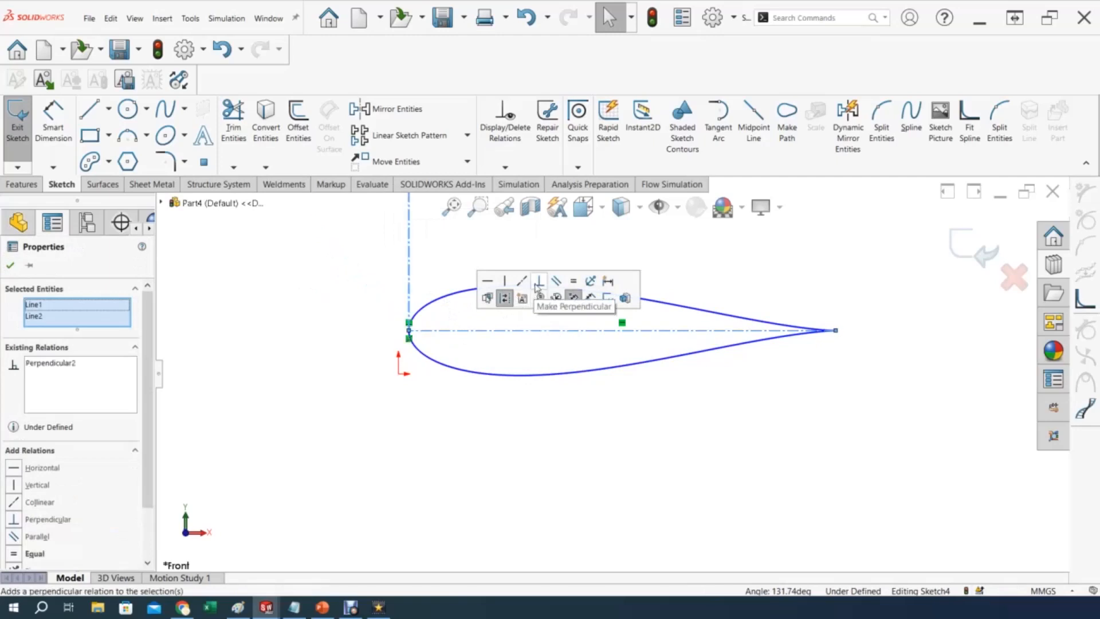
pyautogui.click(209, 391)
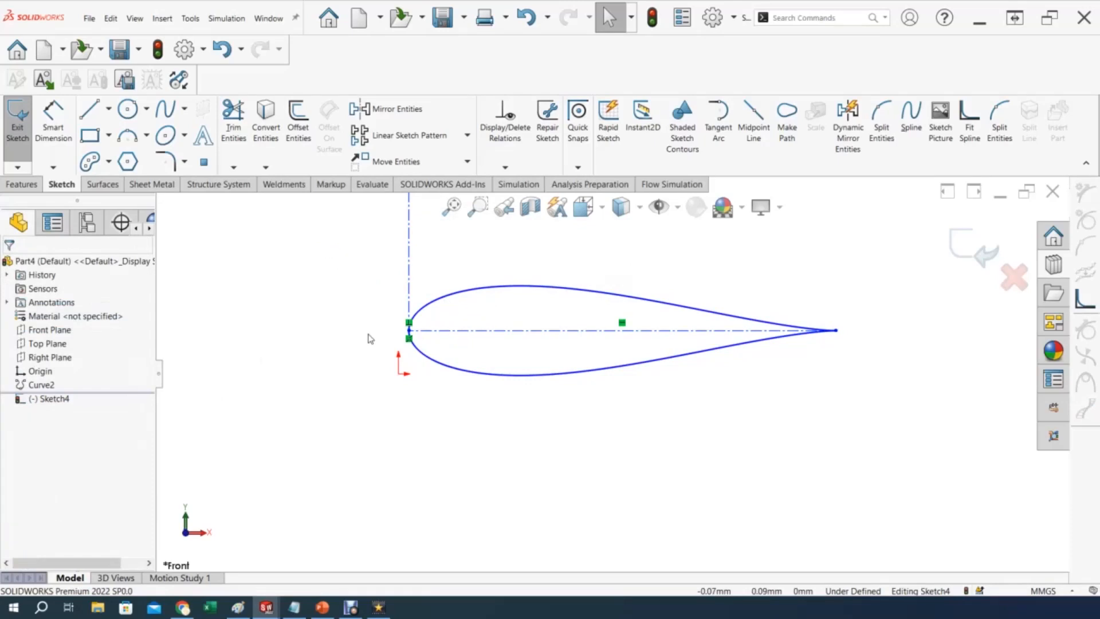
# Move the airfoil spline together with its centerlines slightly right and down, farther from the origin.
pyautogui.moveTo(536, 312); pyautogui.dragTo(656, 378)
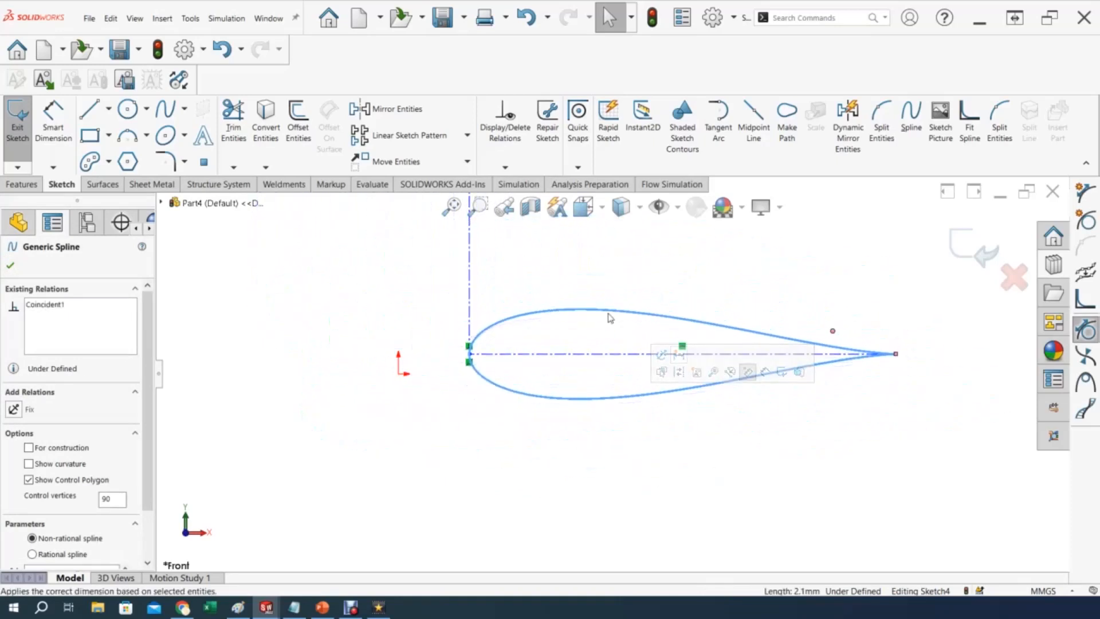
pyautogui.press('Escape')
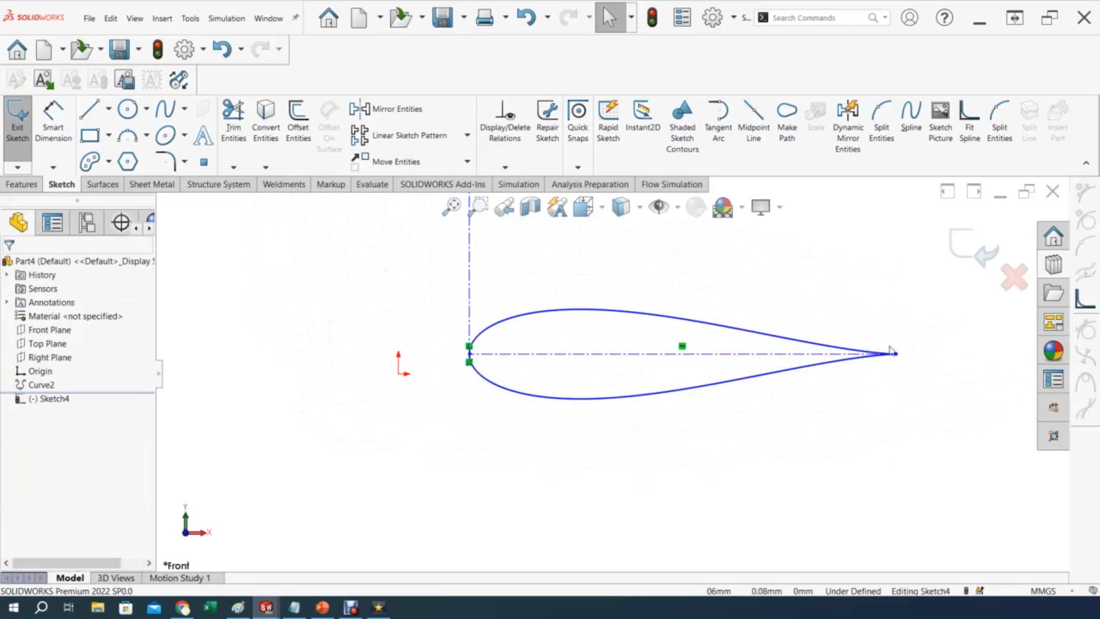
# Try resizing the airfoil by repositioning its trailing-edge endpoint, and undo the moves.
pyautogui.moveTo(892, 384); pyautogui.dragTo(958, 338)
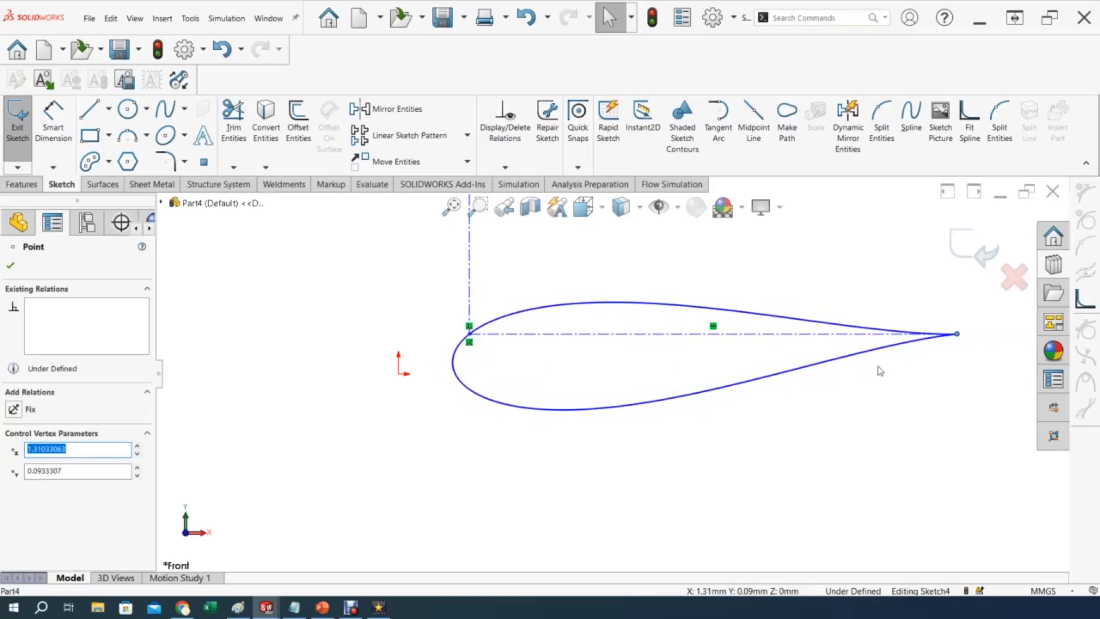
pyautogui.moveTo(958, 337); pyautogui.dragTo(833, 316)
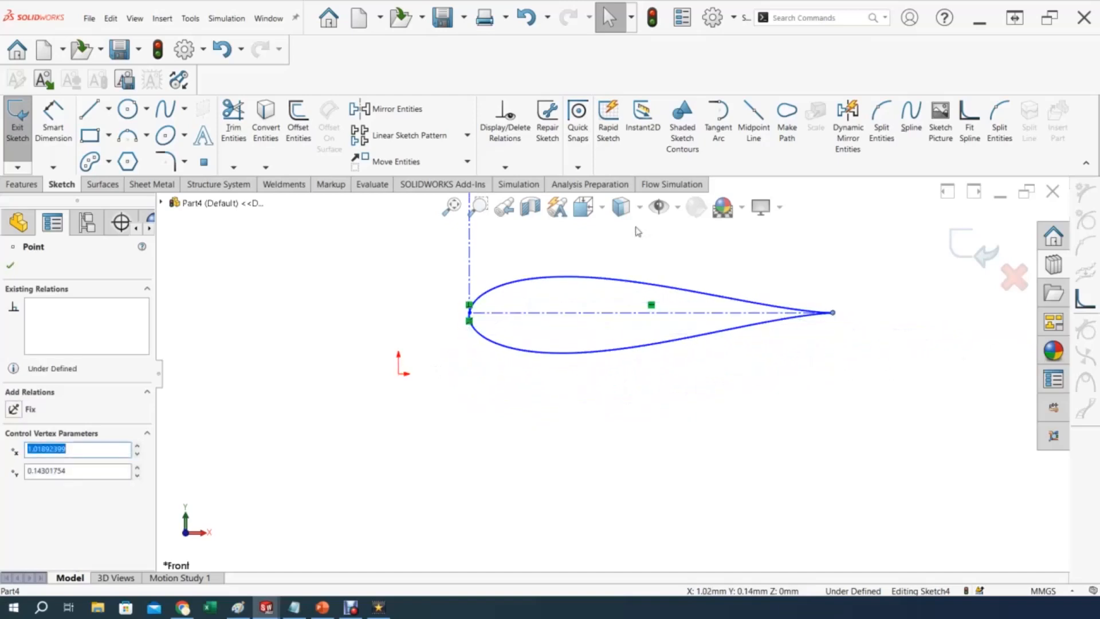
pyautogui.click(526, 18)
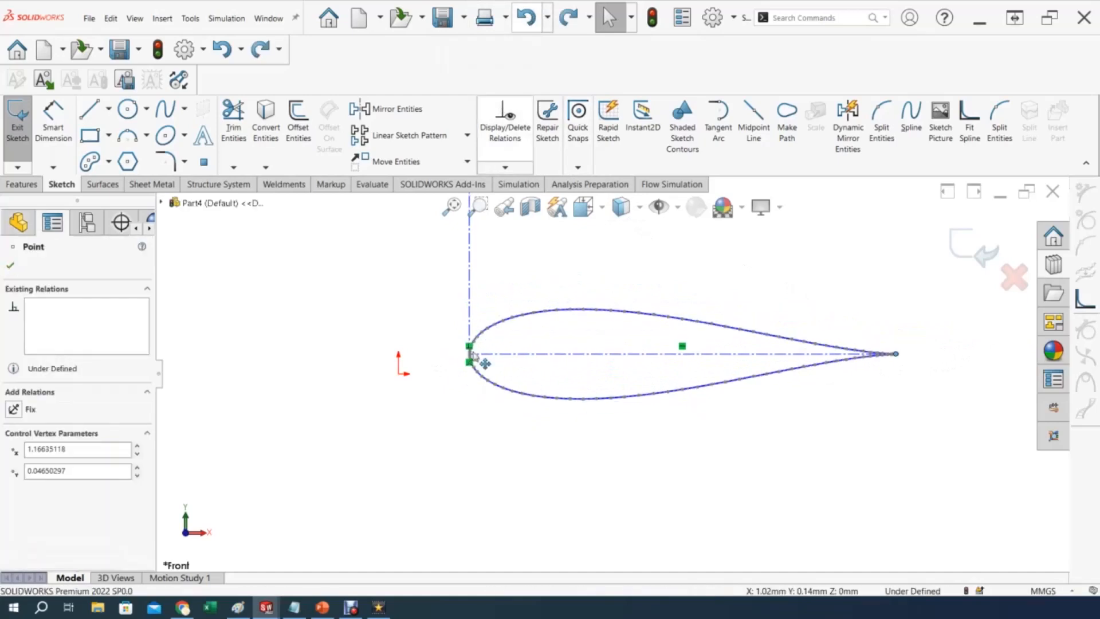
# Turn off the control polygon display for the airfoil spline.
pyautogui.scroll(-2, 605, 331)
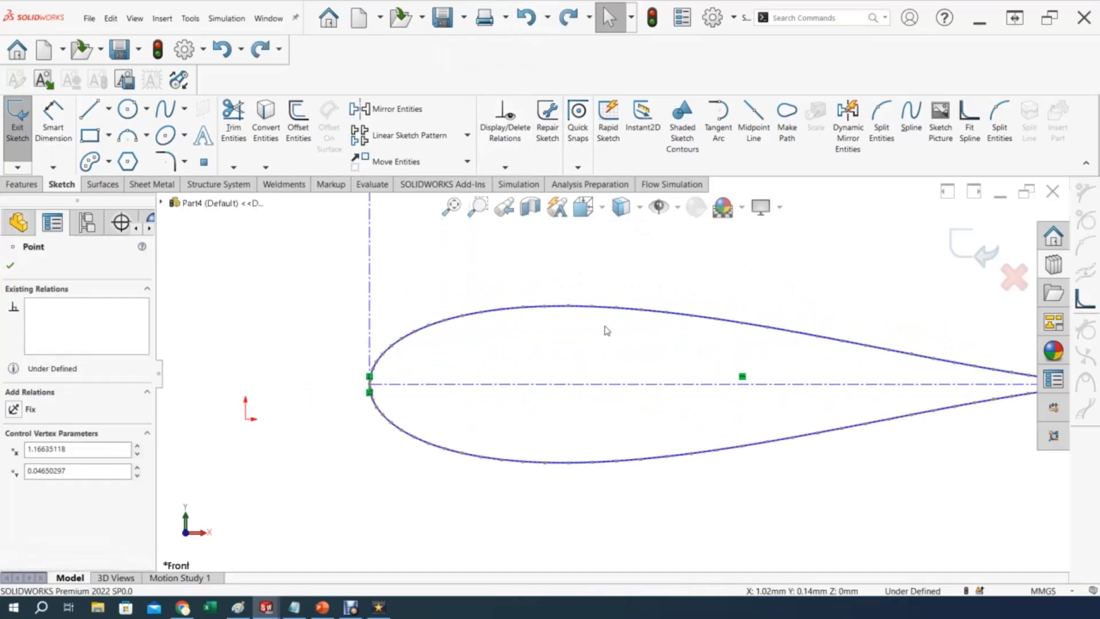
pyautogui.click(653, 274)
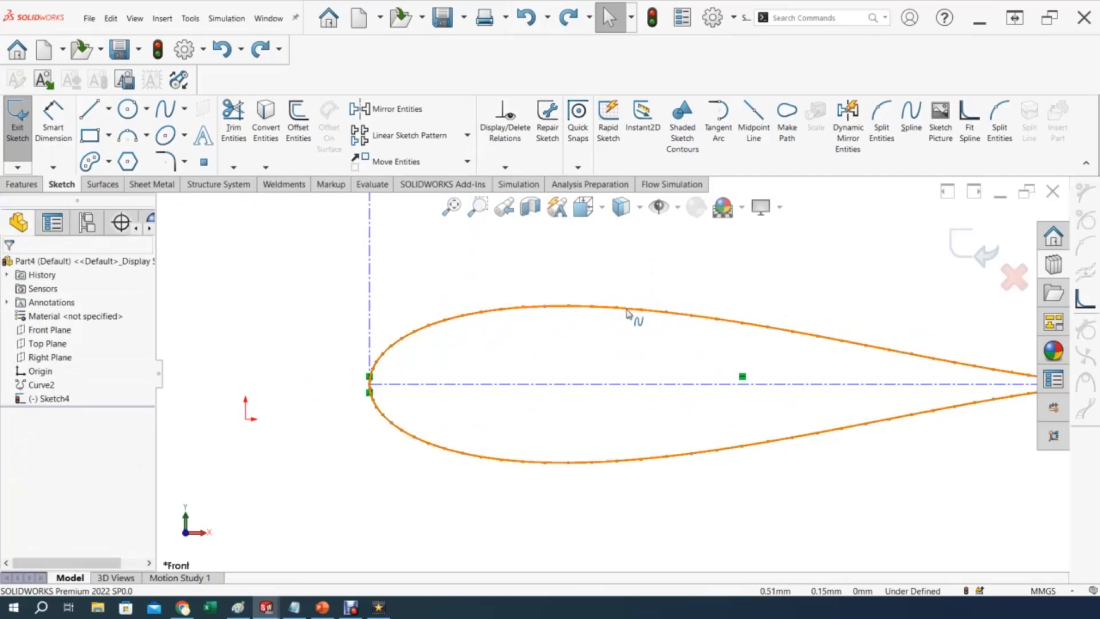
pyautogui.click(627, 312)
pyautogui.rightClick(630, 314)
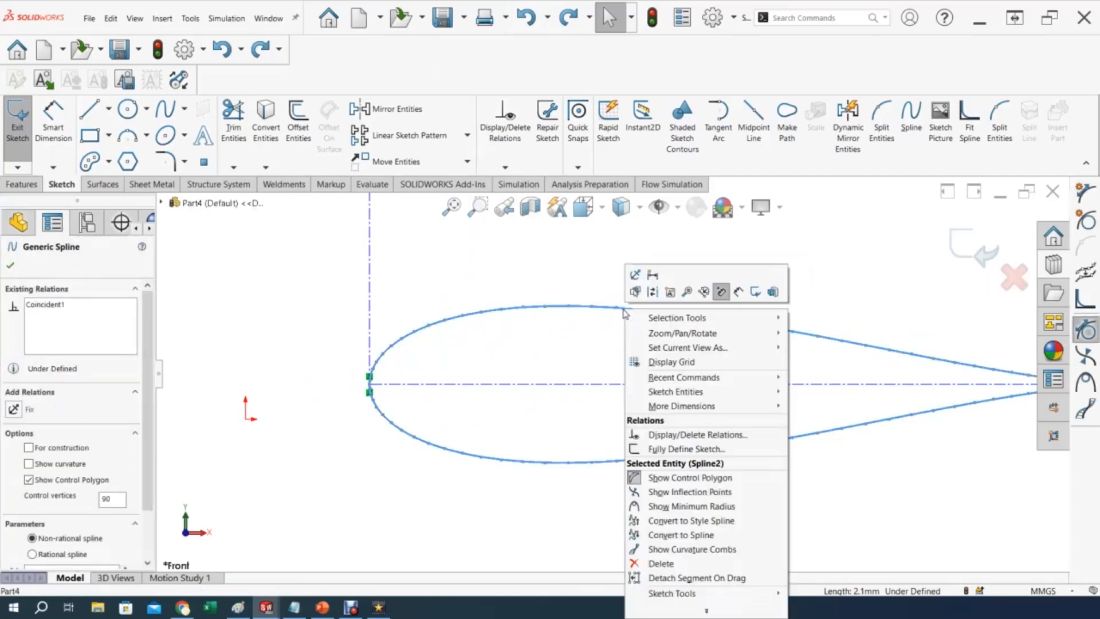
pyautogui.click(668, 475)
pyautogui.scroll(3, 699, 388)
pyautogui.scroll(1, 700, 387)
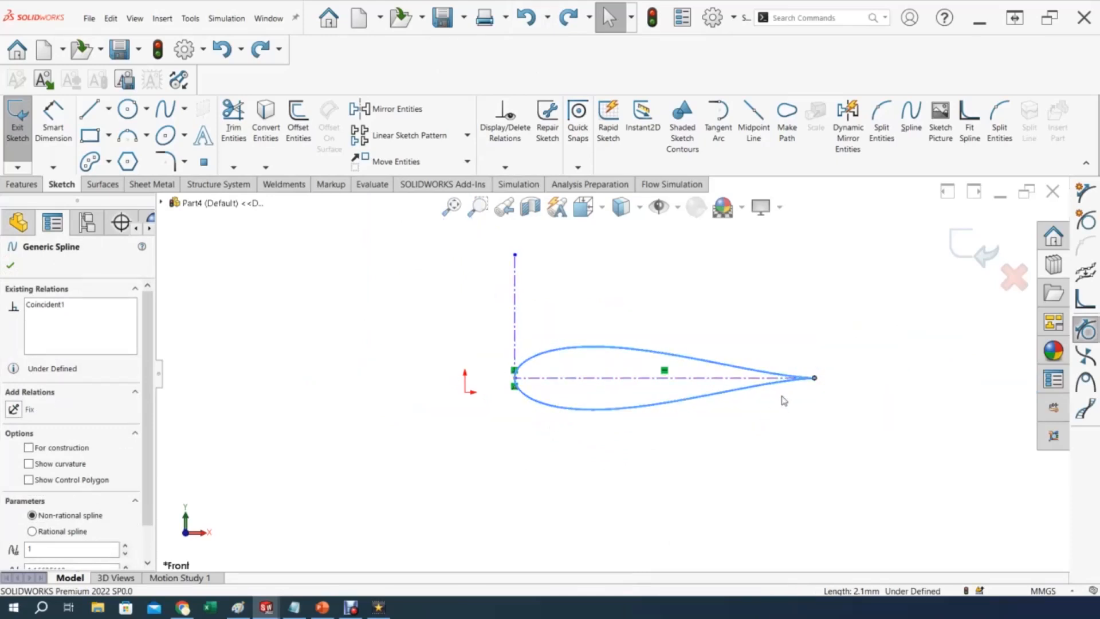
# Sketch a vertical centerline about 0.14 mm long inside the airfoil, crossing the chord centerline near the thickest section.
pyautogui.scroll(-2, 760, 433)
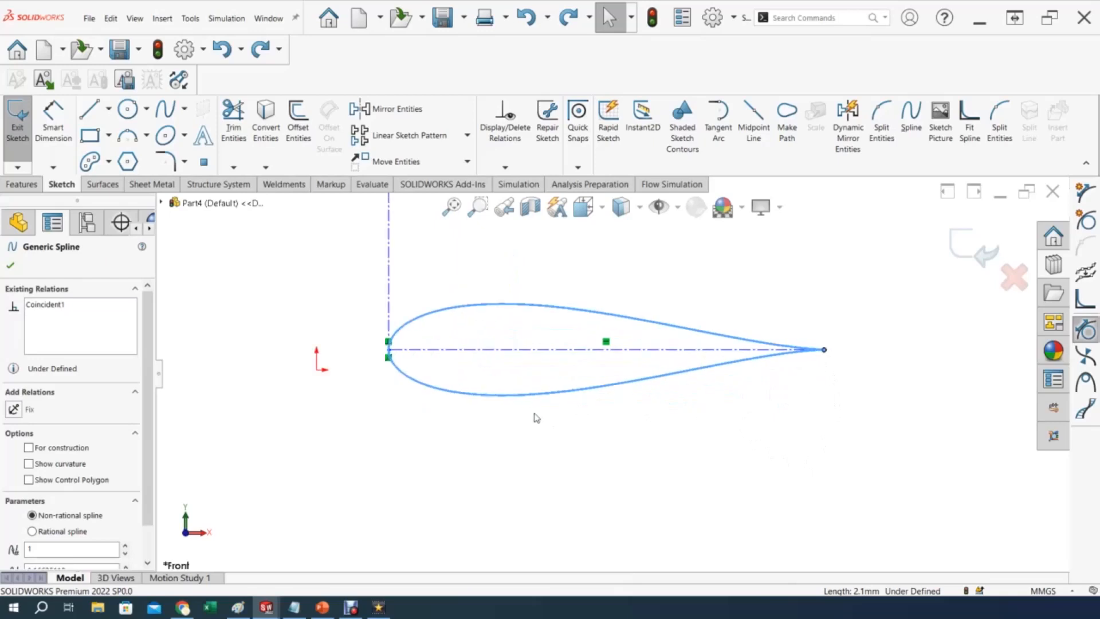
pyautogui.click(108, 109)
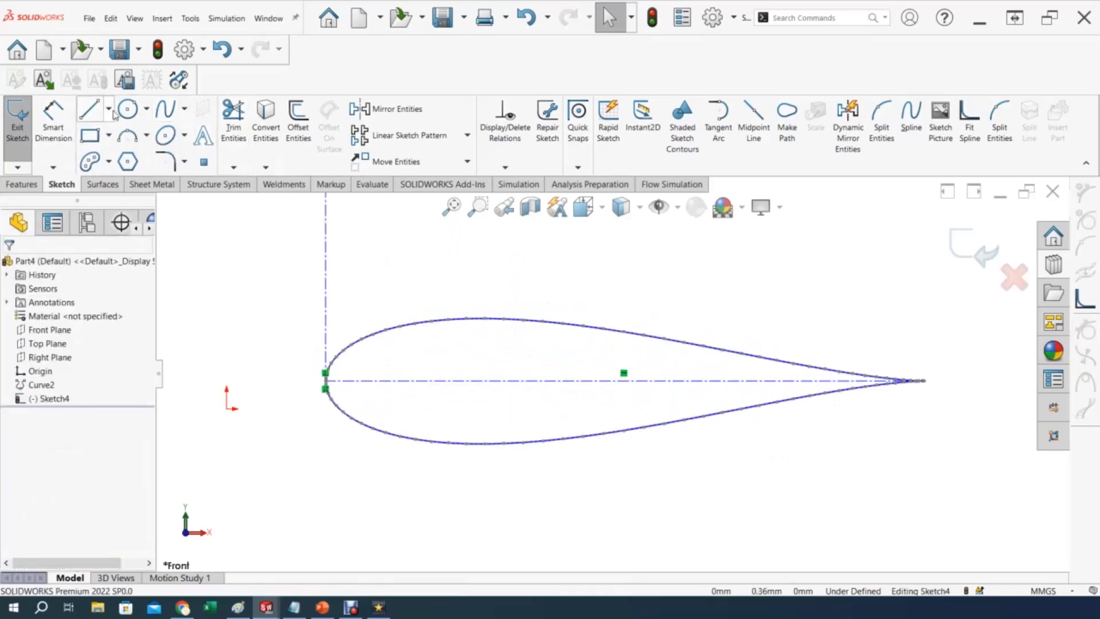
pyautogui.click(109, 109)
pyautogui.click(108, 134)
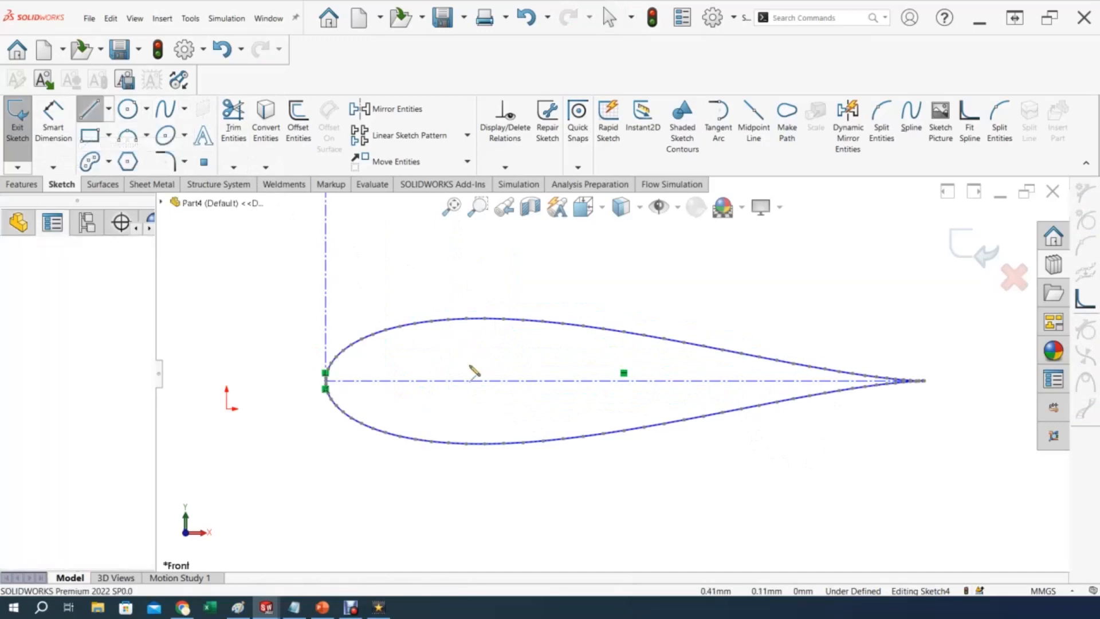
pyautogui.click(469, 344)
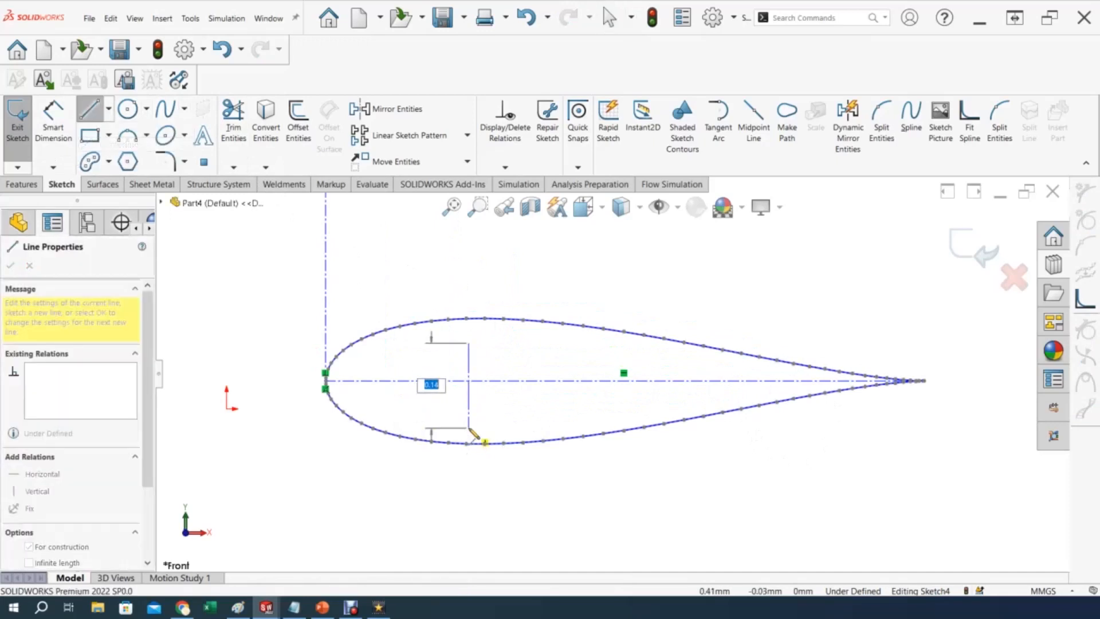
pyautogui.click(469, 427)
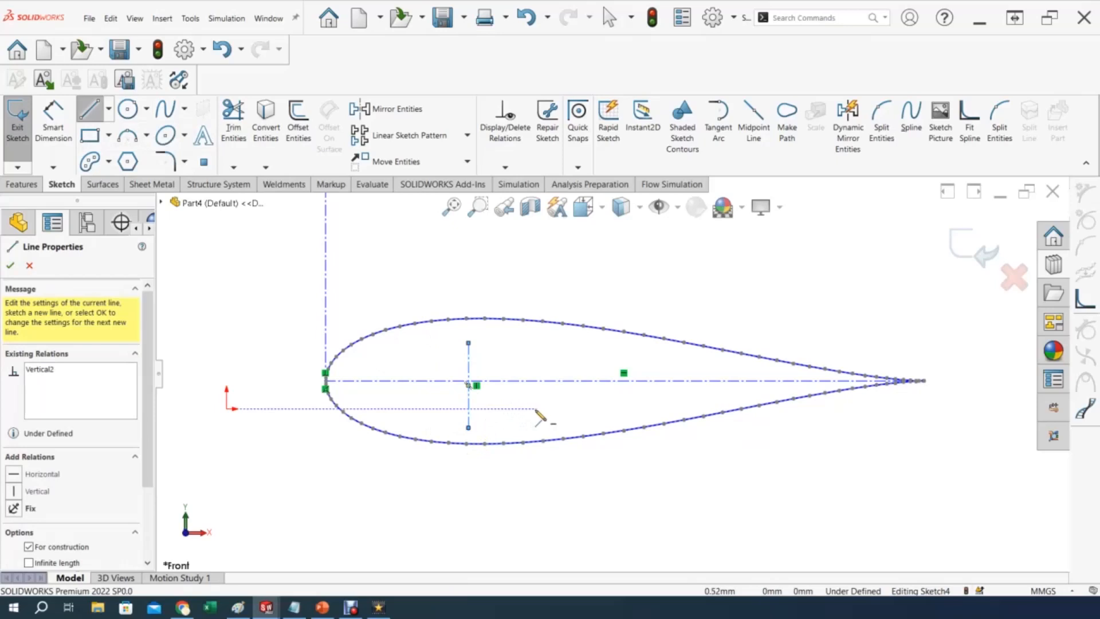
pyautogui.press('Escape')
pyautogui.press('Escape')
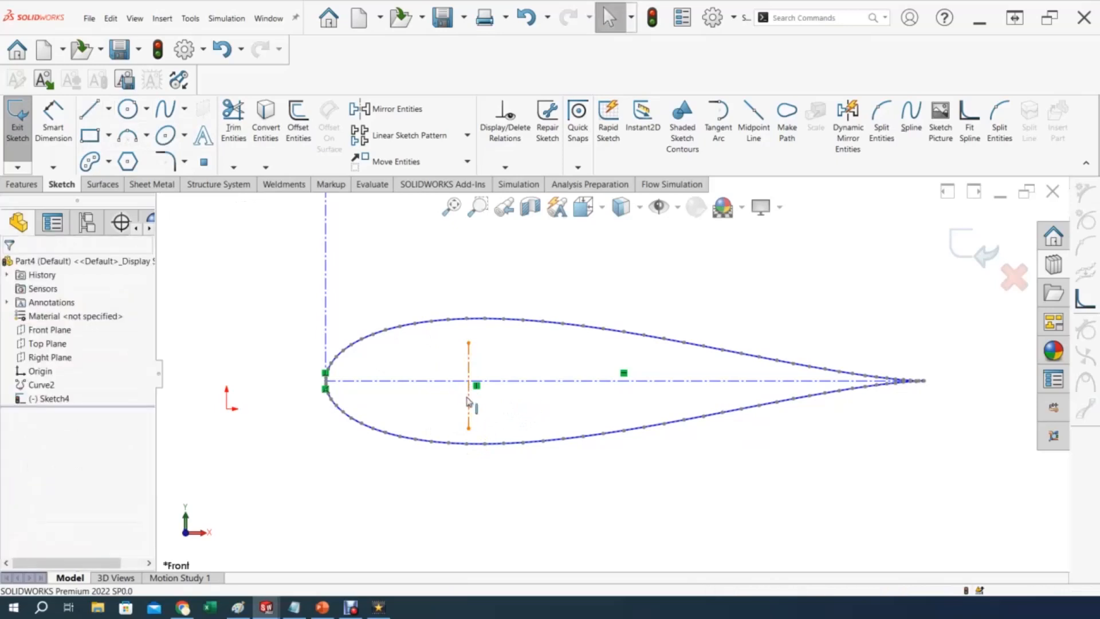
# Make the midpoint of the short vertical centerline coincident with the horizontal chord centerline.
pyautogui.click(468, 401)
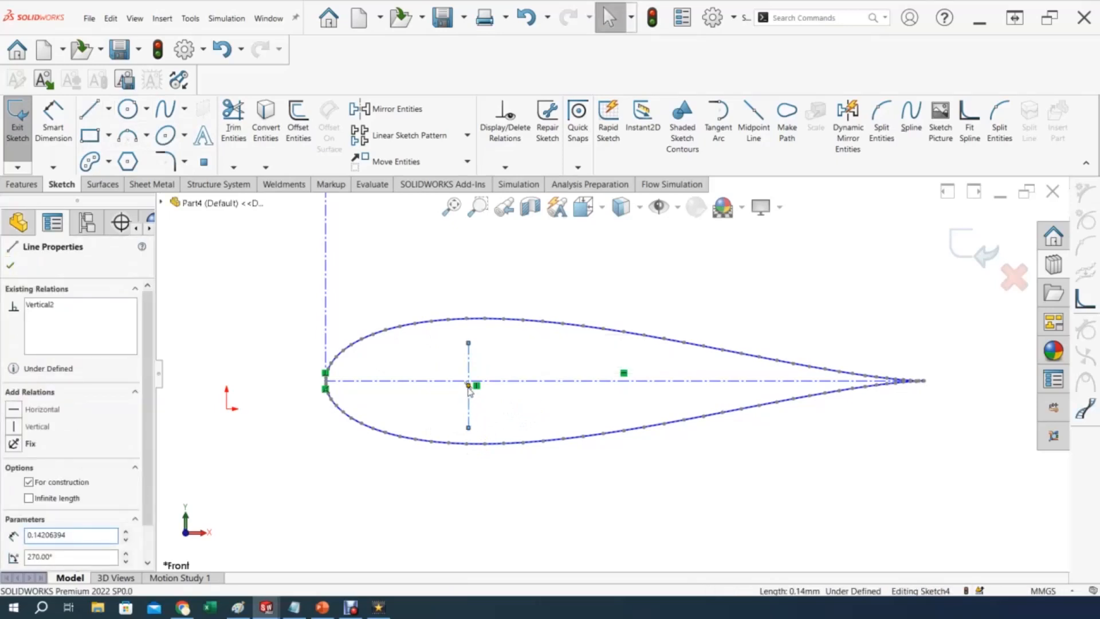
pyautogui.keyDown('ctrl'); pyautogui.click(468, 387); pyautogui.keyUp('ctrl')
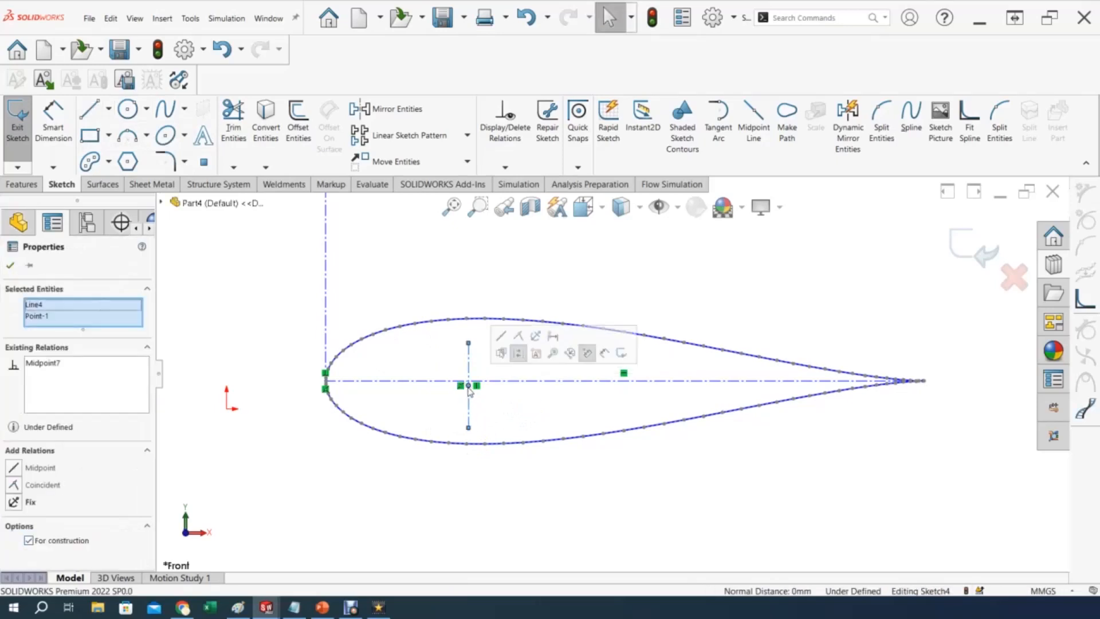
pyautogui.keyDown('ctrl'); pyautogui.click(503, 381); pyautogui.keyUp('ctrl')
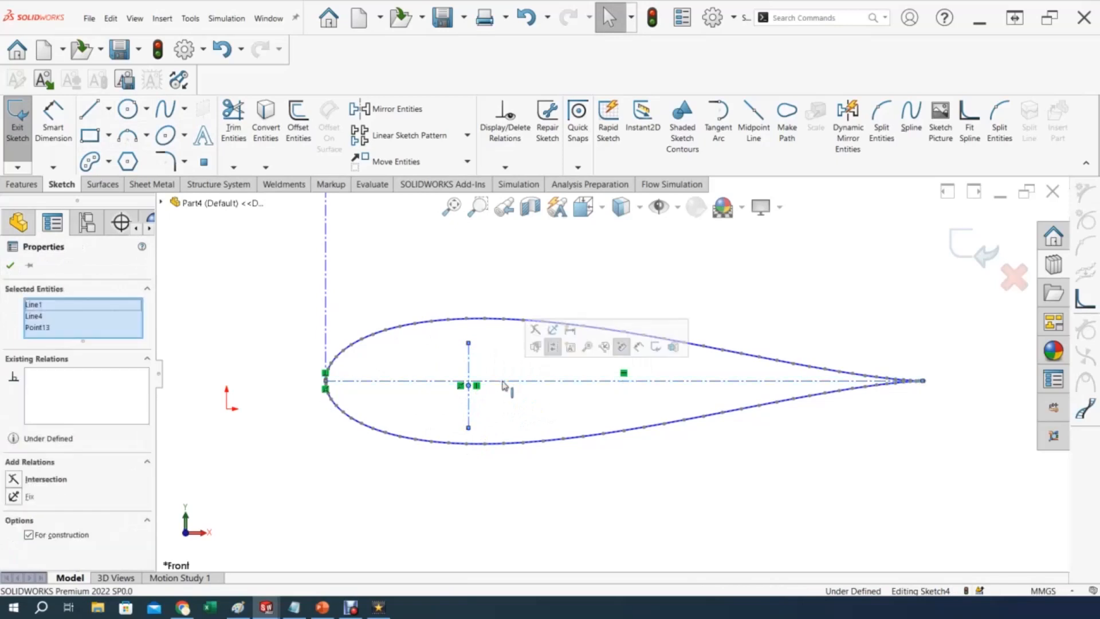
pyautogui.scroll(-5, 502, 394)
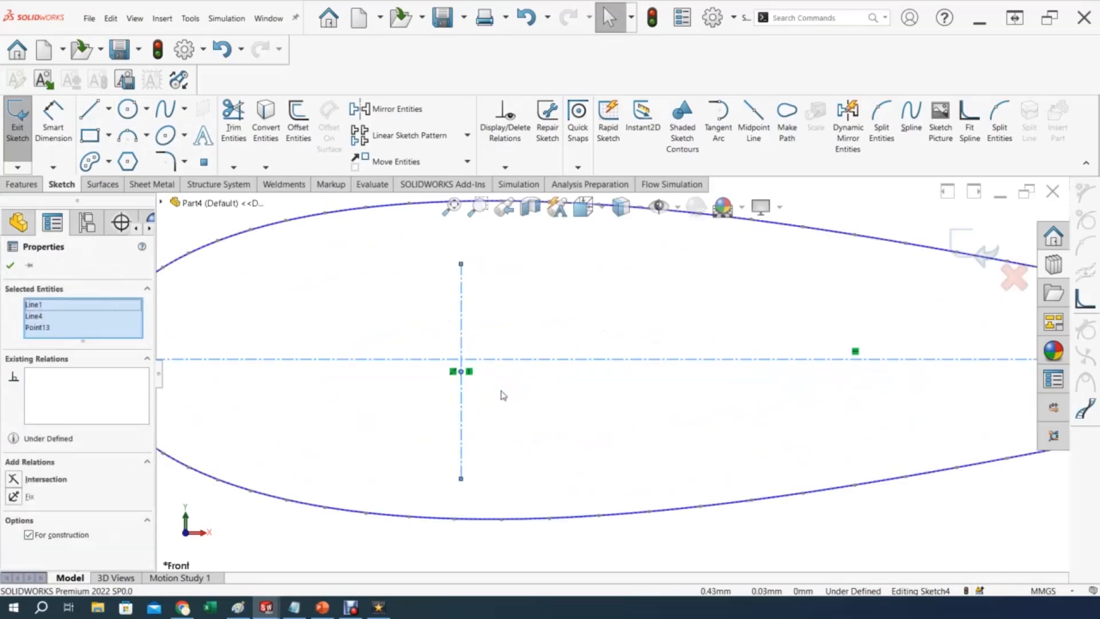
pyautogui.click(423, 392)
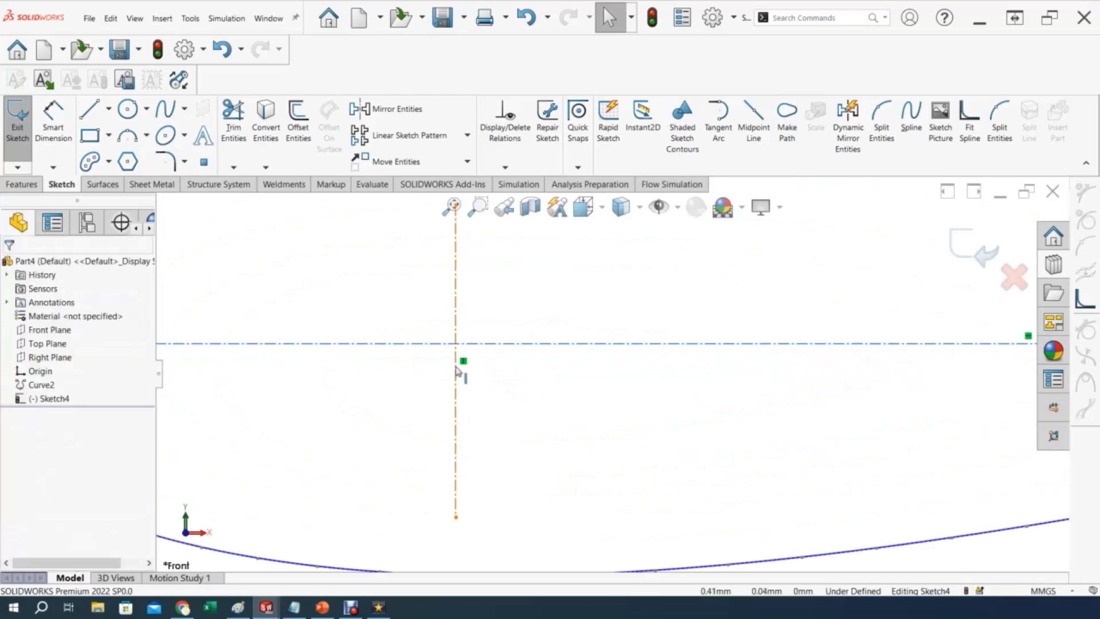
pyautogui.click(456, 360)
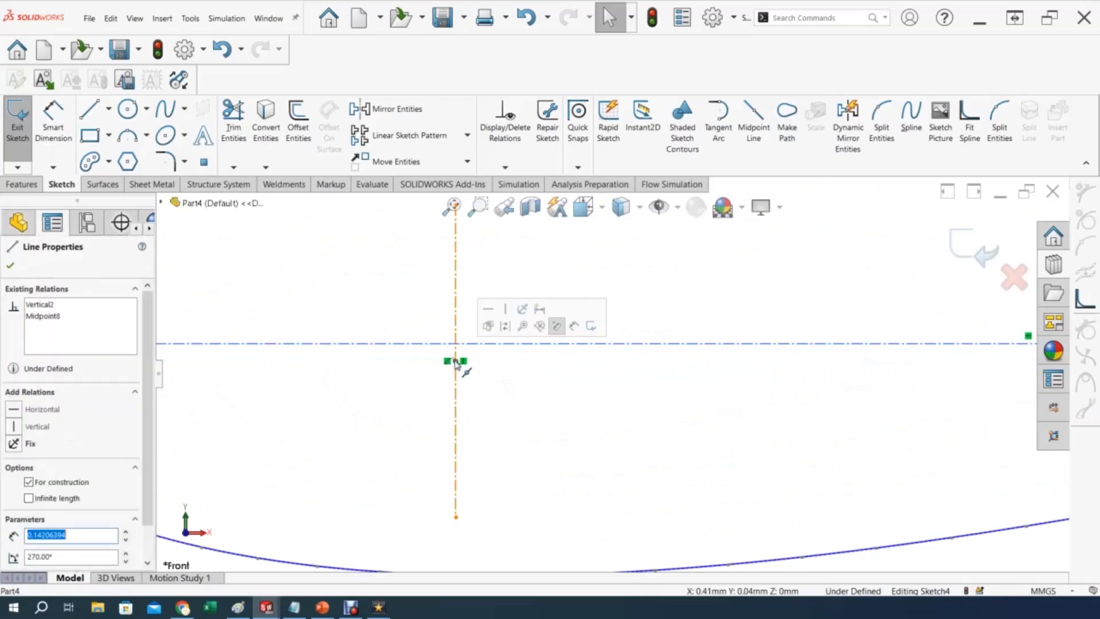
pyautogui.keyDown('ctrl'); pyautogui.click(470, 348); pyautogui.keyUp('ctrl')
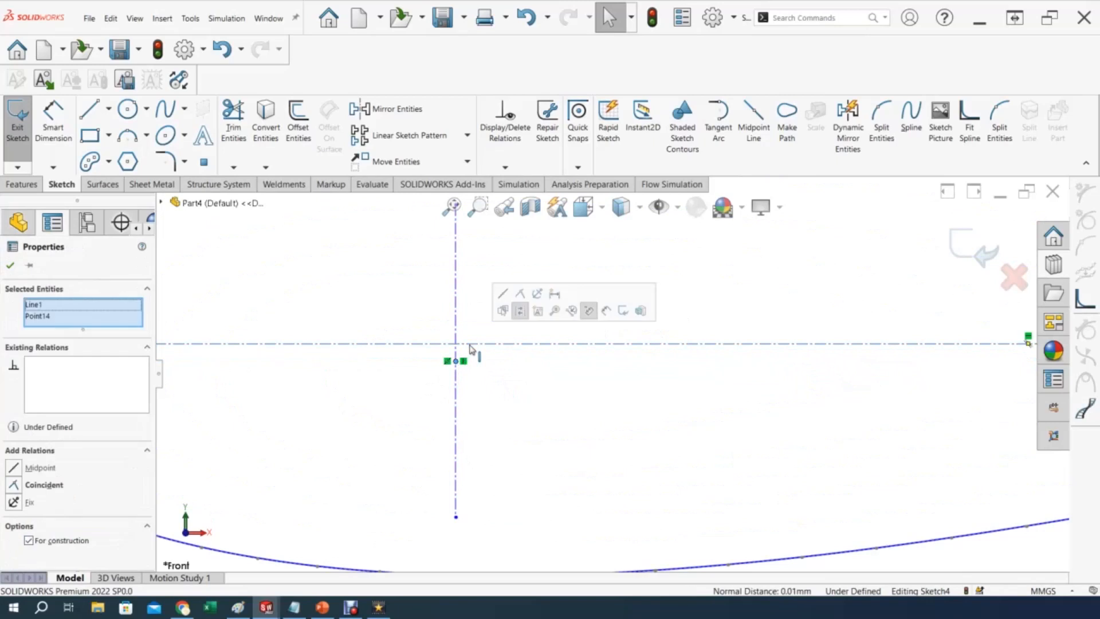
pyautogui.click(520, 295)
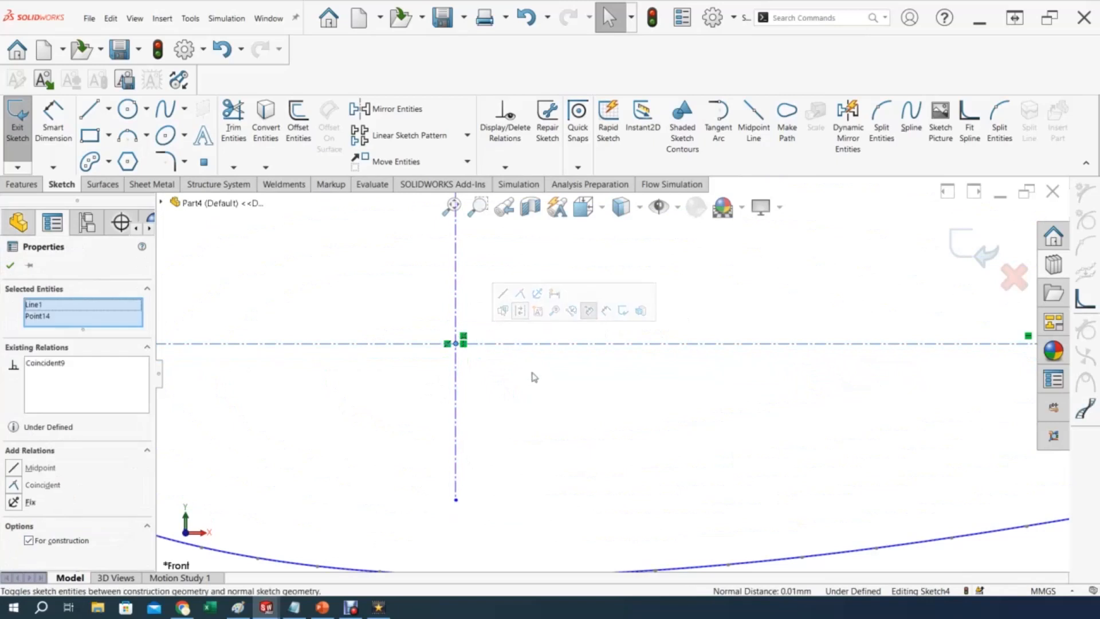
# Extend the vertical centerline by attaching its upper endpoint to the airfoil's upper curve.
pyautogui.scroll(-4, 536, 372)
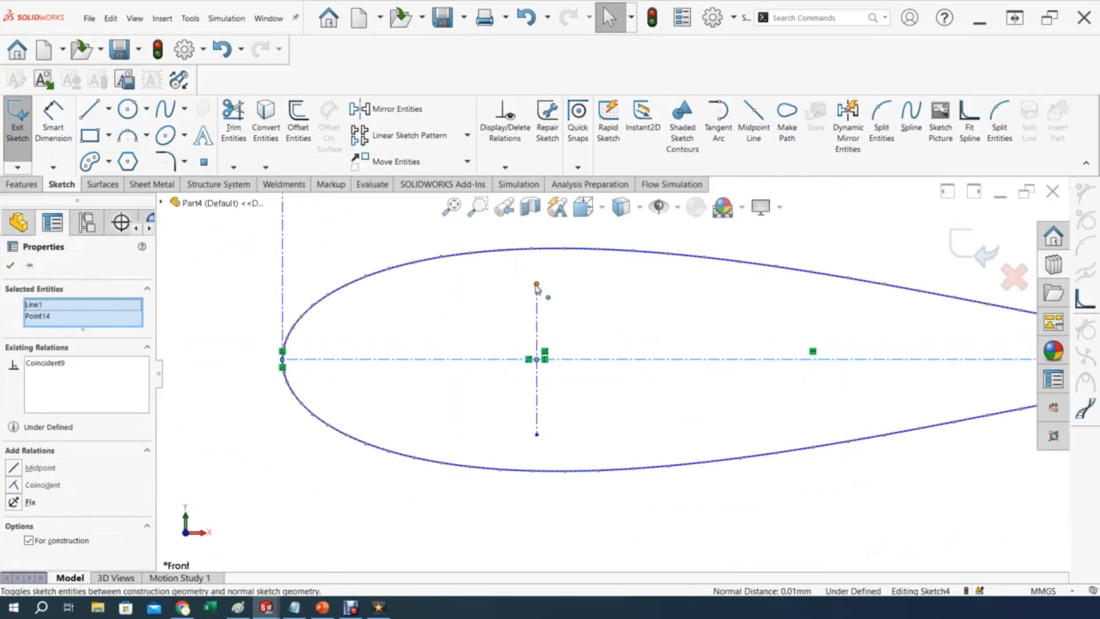
pyautogui.click(534, 251)
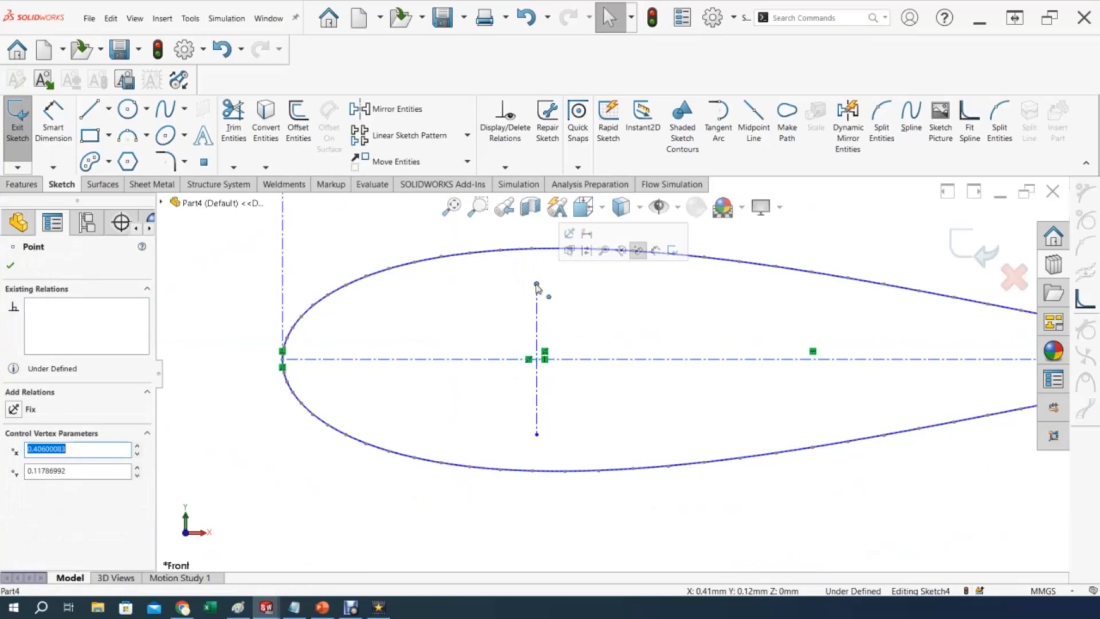
pyautogui.click(540, 253)
pyautogui.moveTo(537, 285); pyautogui.dragTo(544, 250)
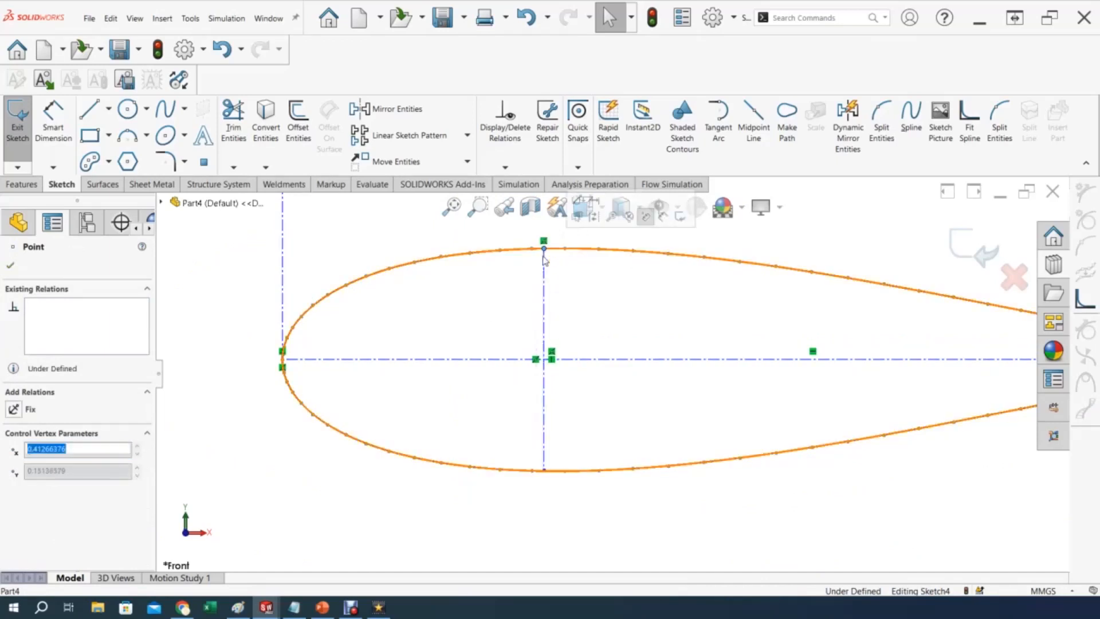
# Make the lower endpoint of the short vertical centerline coincident with the airfoil's lower curve.
pyautogui.click(544, 472)
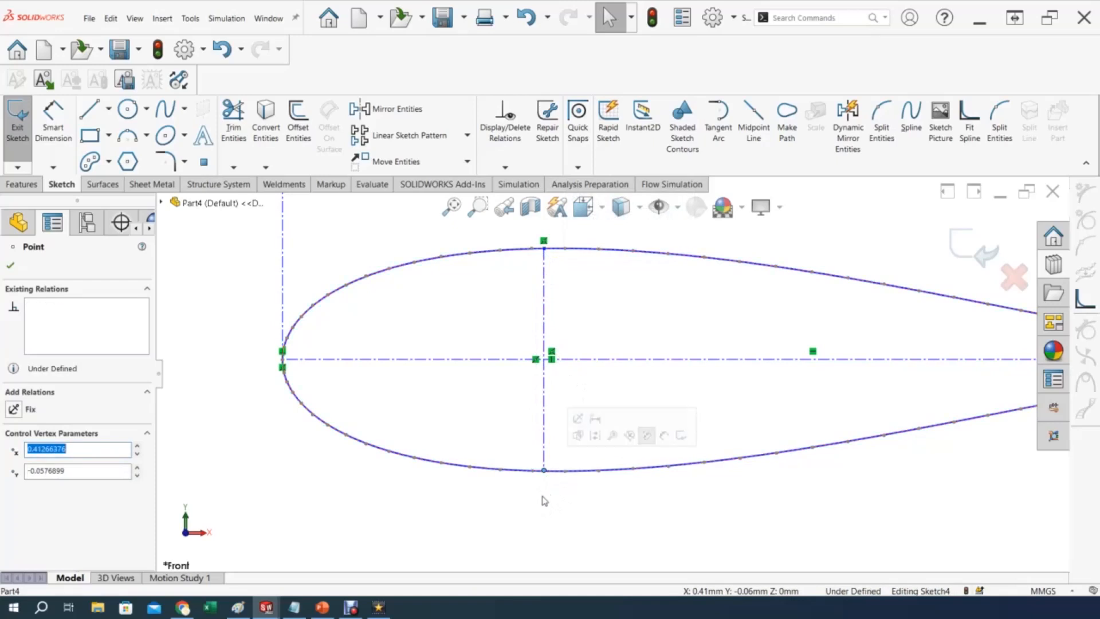
pyautogui.click(531, 519)
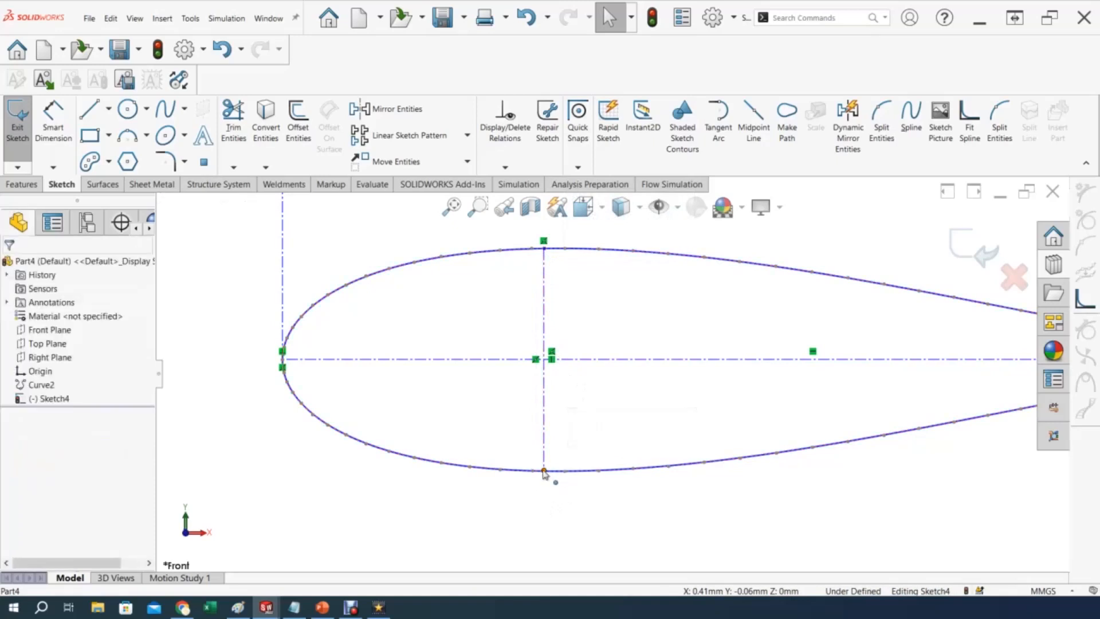
pyautogui.scroll(-5, 544, 471)
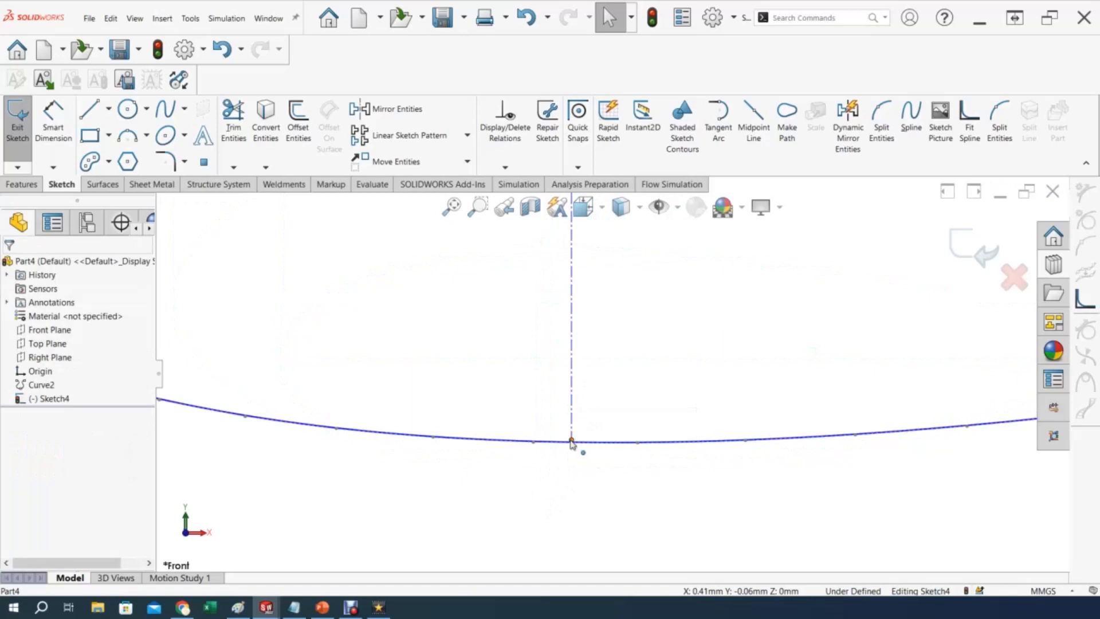
pyautogui.scroll(-5, 579, 436)
pyautogui.click(587, 419)
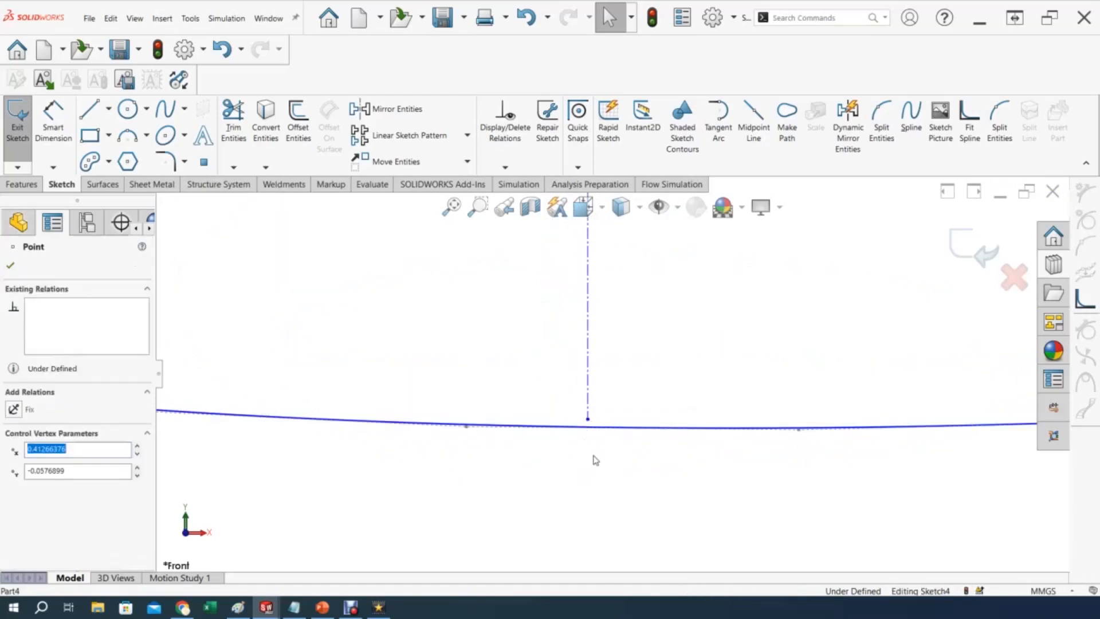
pyautogui.click(583, 442)
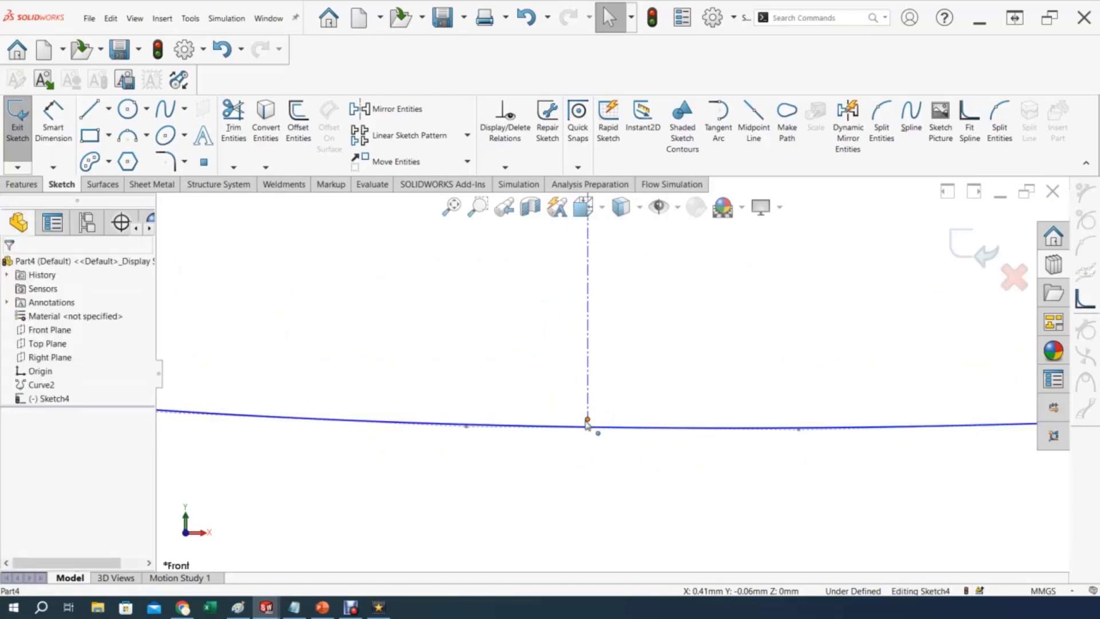
pyautogui.click(588, 419)
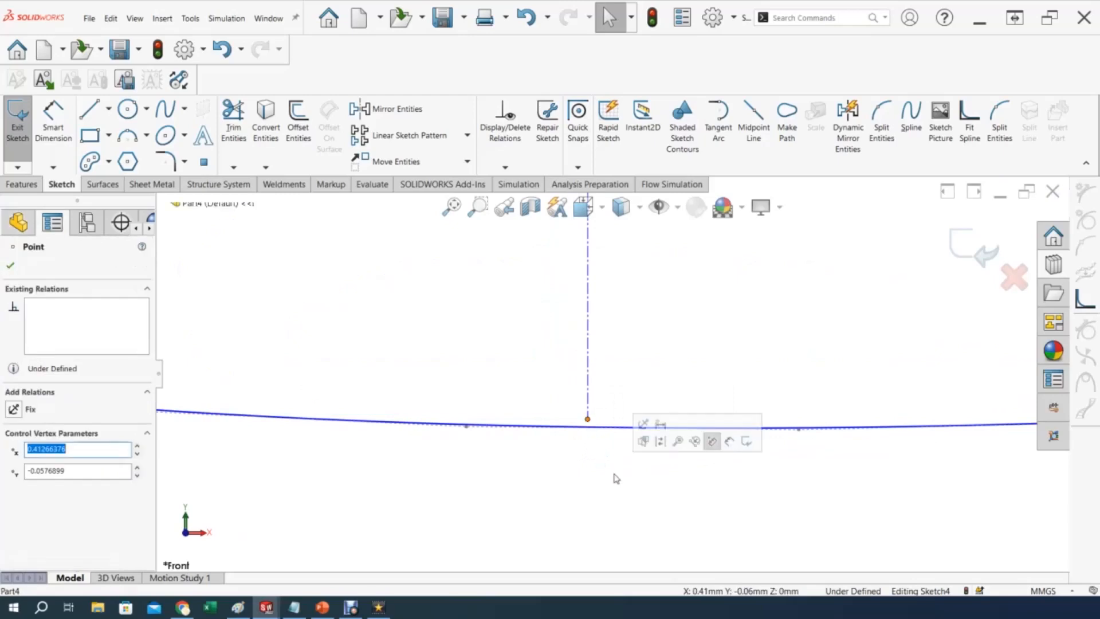
pyautogui.keyDown('ctrl'); pyautogui.click(613, 431); pyautogui.keyUp('ctrl')
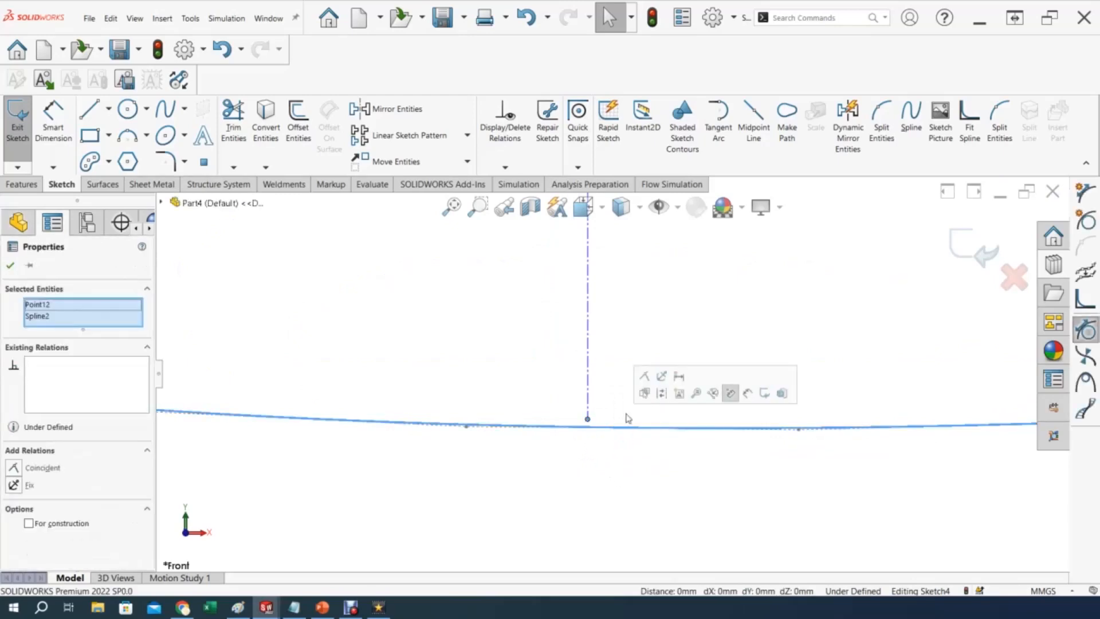
pyautogui.click(645, 379)
# Add a perpendicular relation between the short vertical centerline and the horizontal chord centerline.
pyautogui.scroll(3, 665, 300)
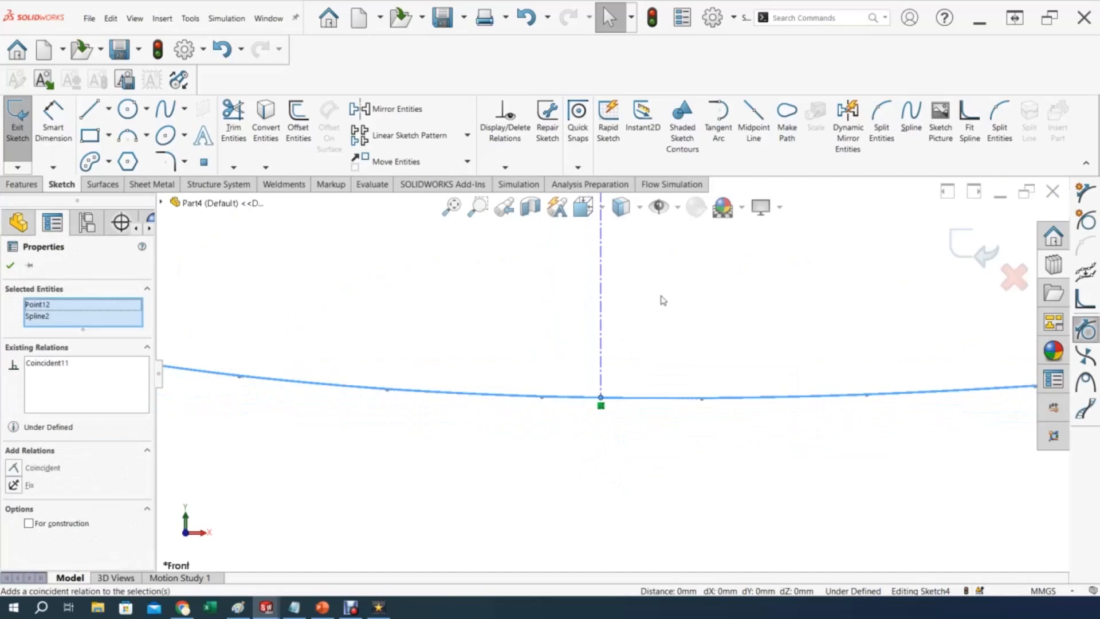
pyautogui.scroll(-5, 676, 289)
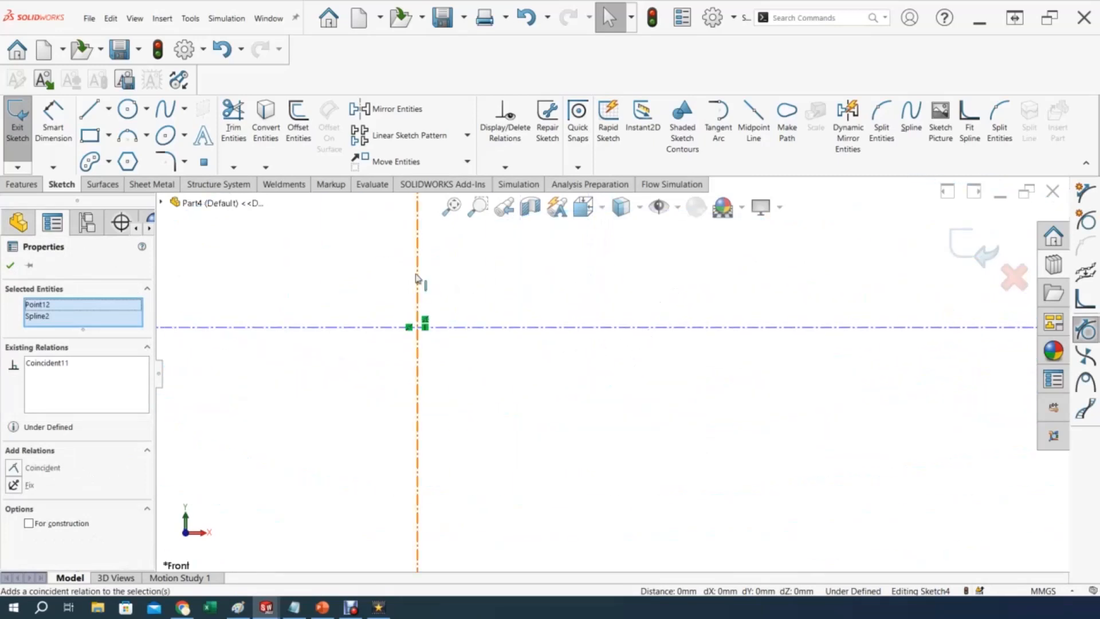
pyautogui.click(417, 282)
pyautogui.keyDown('ctrl'); pyautogui.click(497, 329); pyautogui.keyUp('ctrl')
pyautogui.click(583, 277)
pyautogui.click(583, 294)
# Move the airfoil sketch by its trailing-edge point, try shifting its curve as well, and undo the curve shift.
pyautogui.scroll(4, 555, 424)
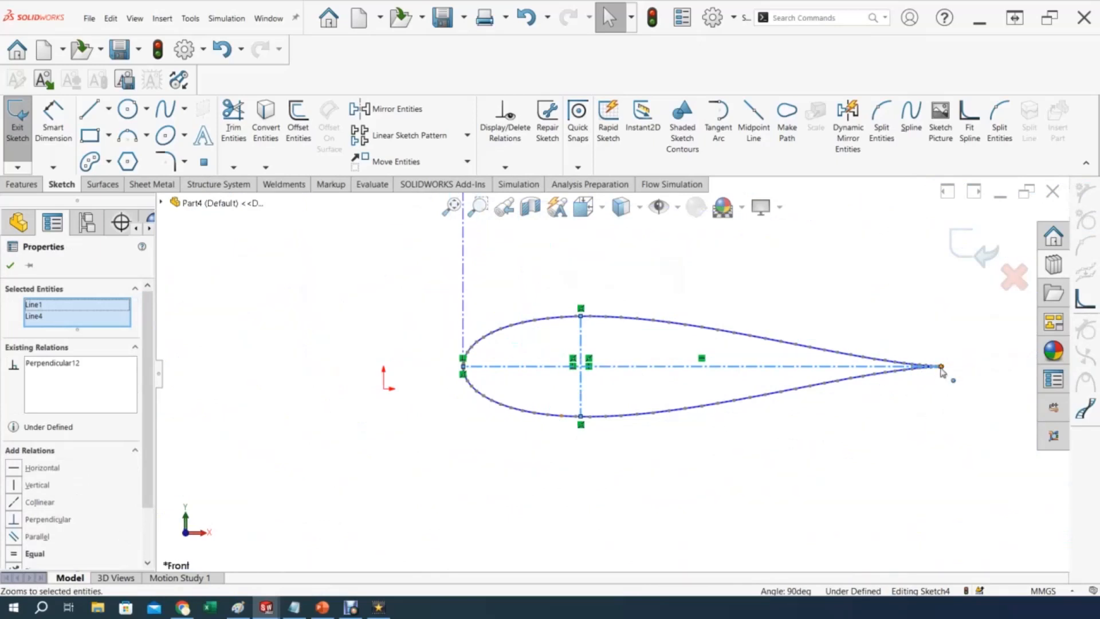
pyautogui.moveTo(941, 367); pyautogui.dragTo(885, 299)
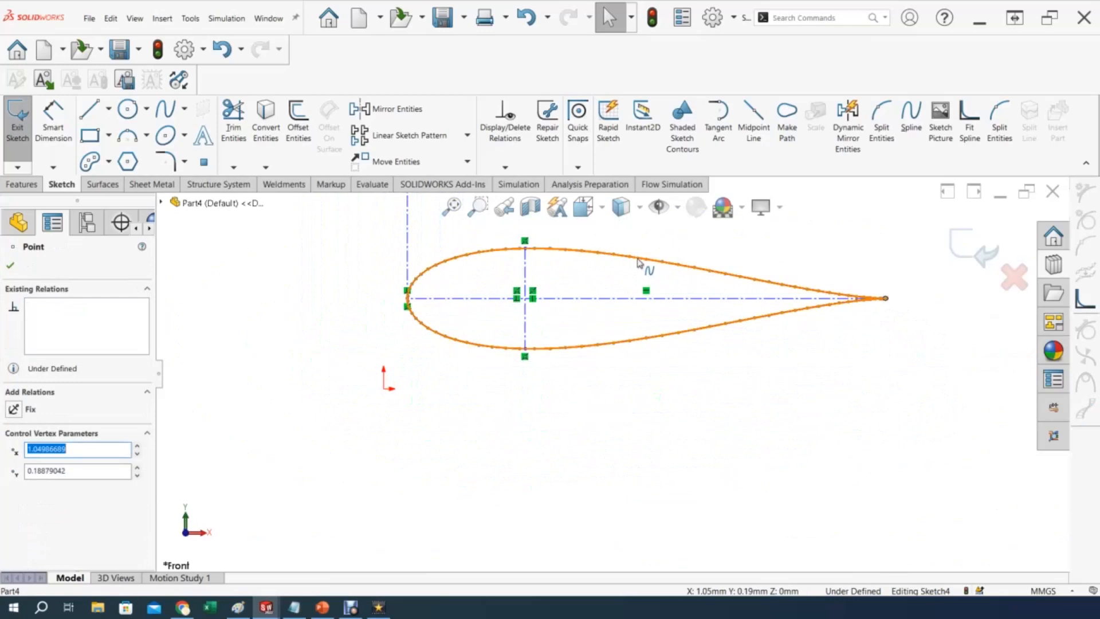
pyautogui.moveTo(634, 329)
pyautogui.mouseDown()
pyautogui.moveTo(634, 361)
pyautogui.moveTo(714, 393)
pyautogui.moveTo(592, 343)
pyautogui.moveTo(596, 381)
pyautogui.moveTo(901, 378)
pyautogui.moveTo(614, 351)
pyautogui.moveTo(562, 366)
pyautogui.moveTo(484, 326)
pyautogui.moveTo(710, 343)
pyautogui.moveTo(621, 323)
pyautogui.mouseUp()
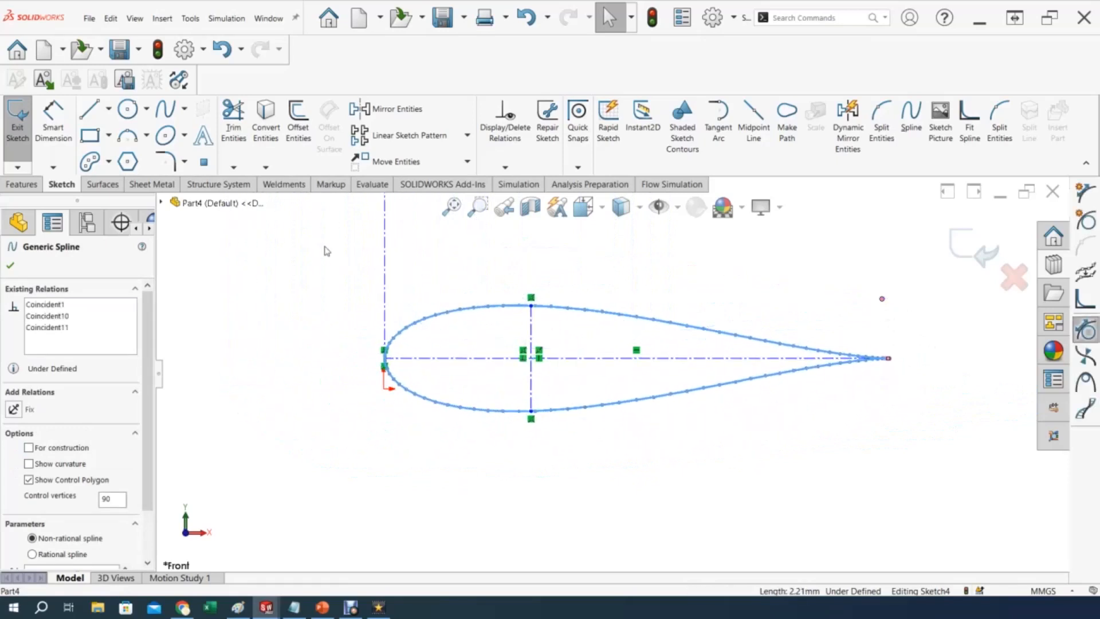
pyautogui.click(525, 18)
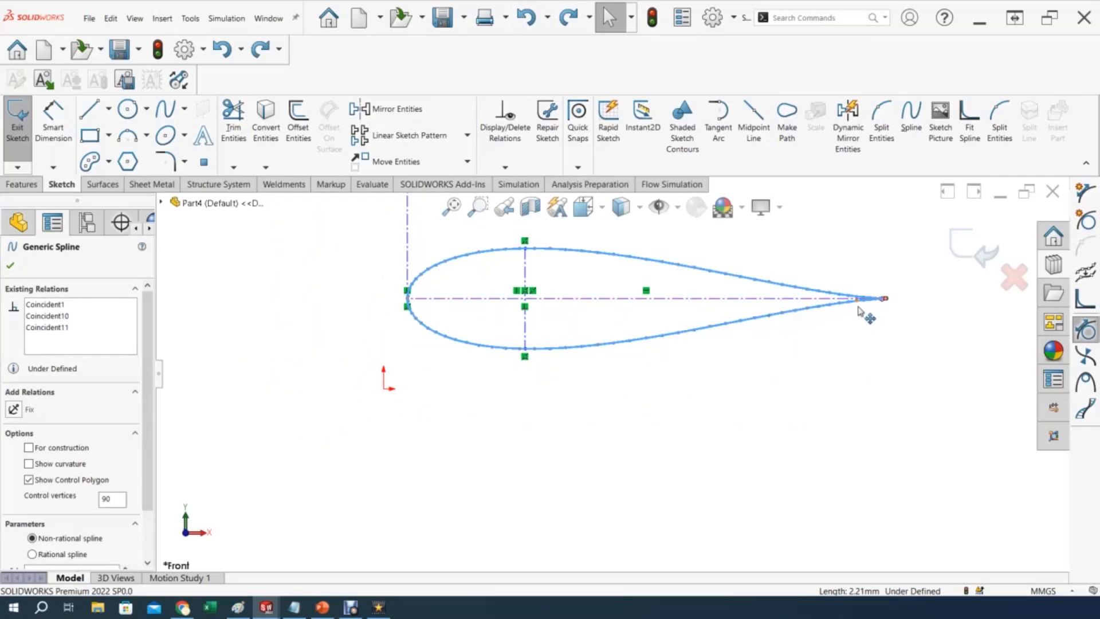
# Dimension the horizontal chord centerline at 15 mm, checking the propeller blade profile slide in PowerPoint for the value.
pyautogui.click(54, 124)
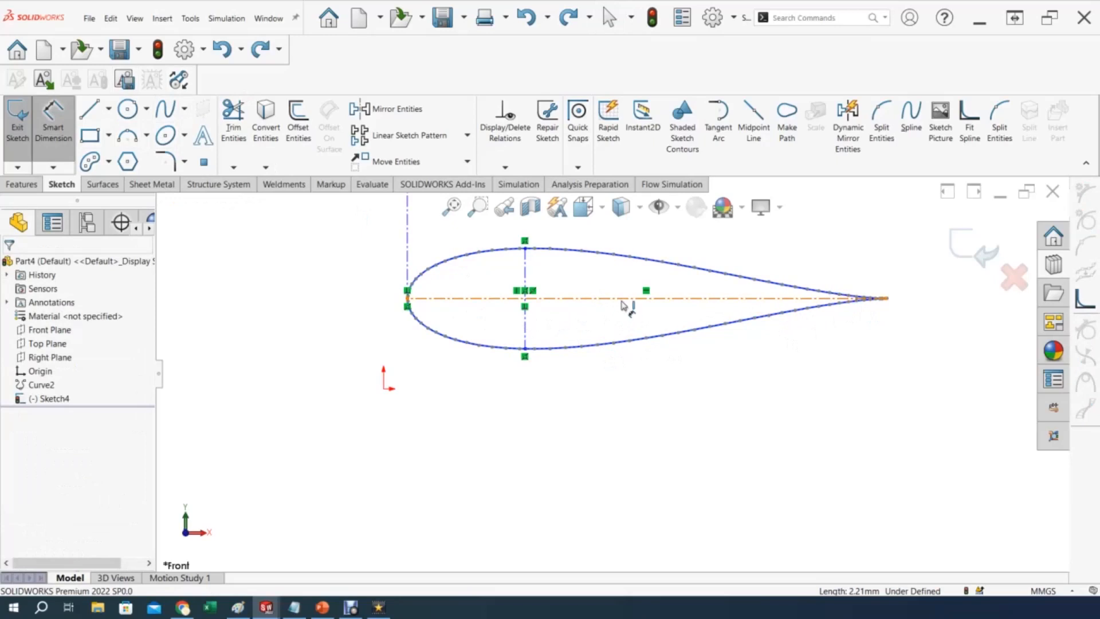
pyautogui.click(622, 299)
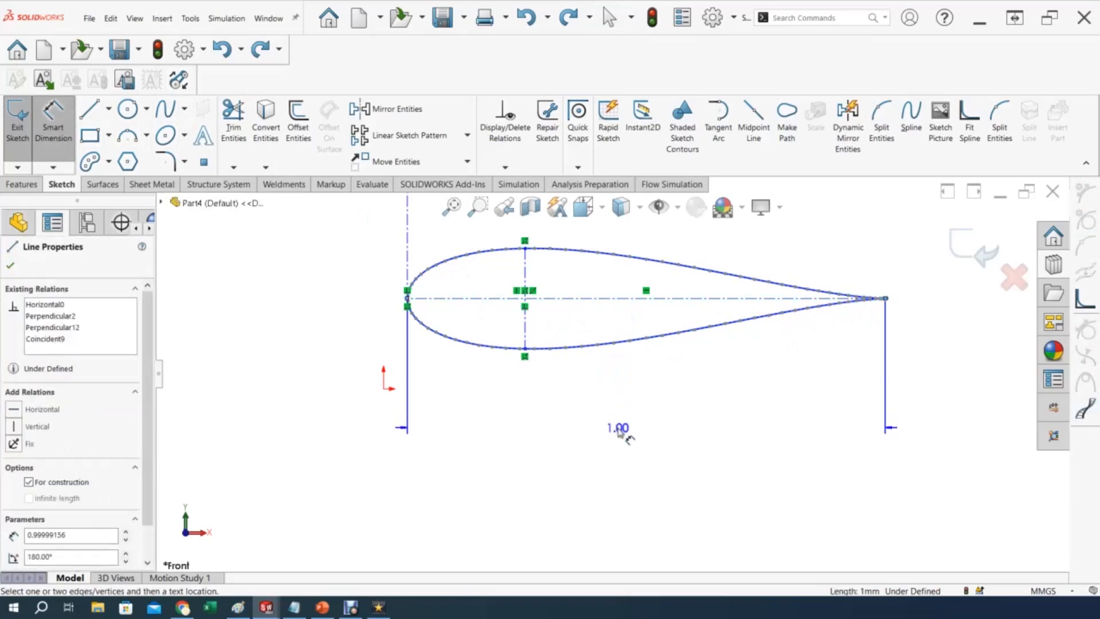
pyautogui.click(622, 432)
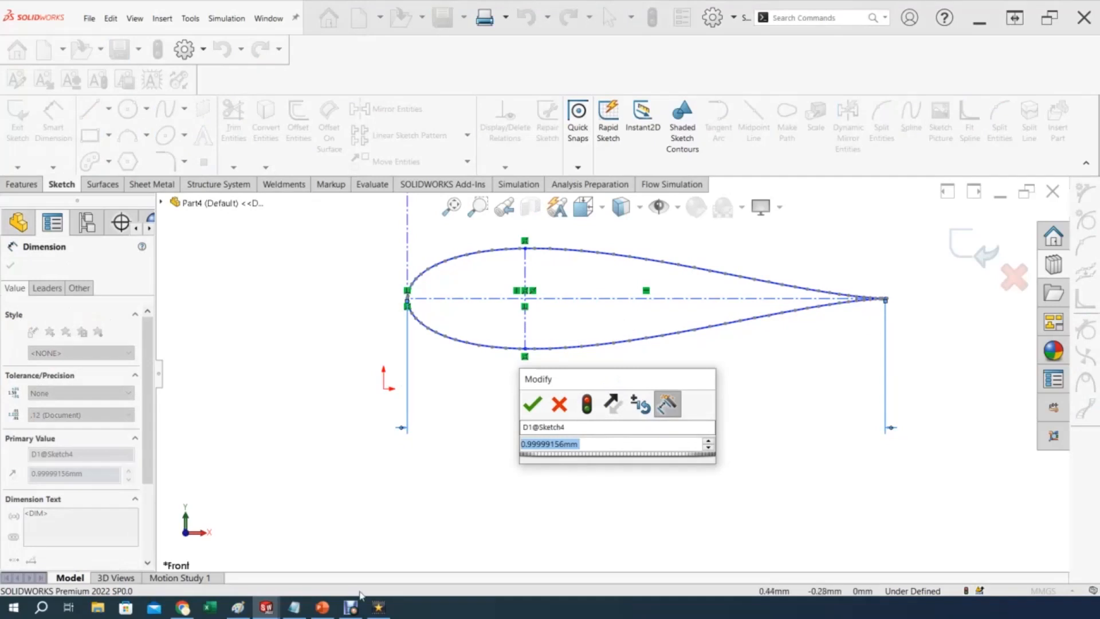
pyautogui.click(323, 607)
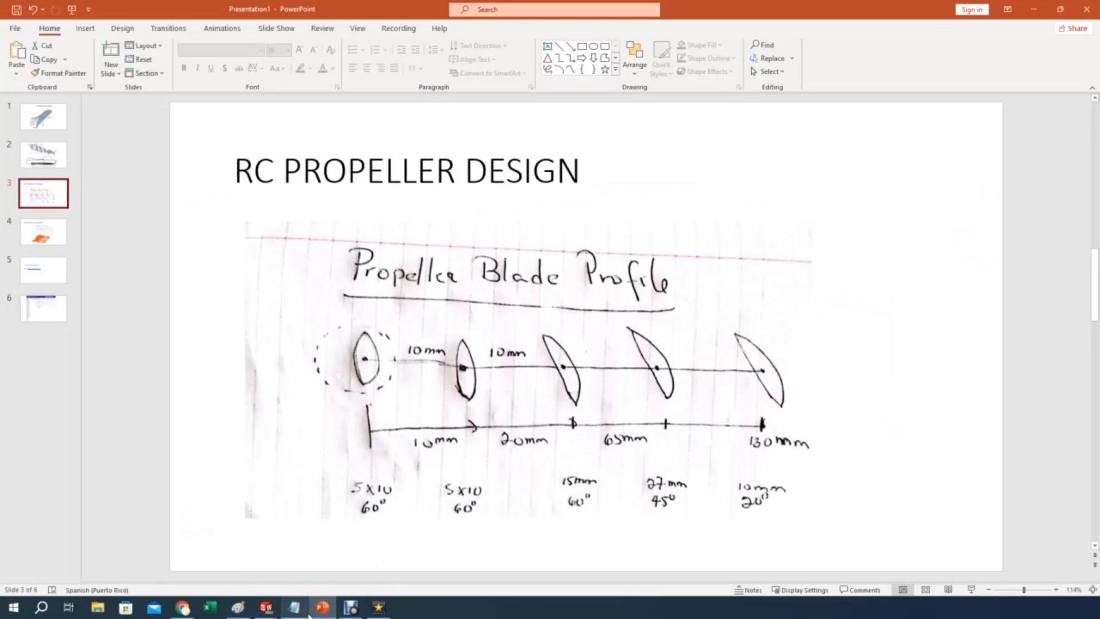
pyautogui.moveTo(266, 609)
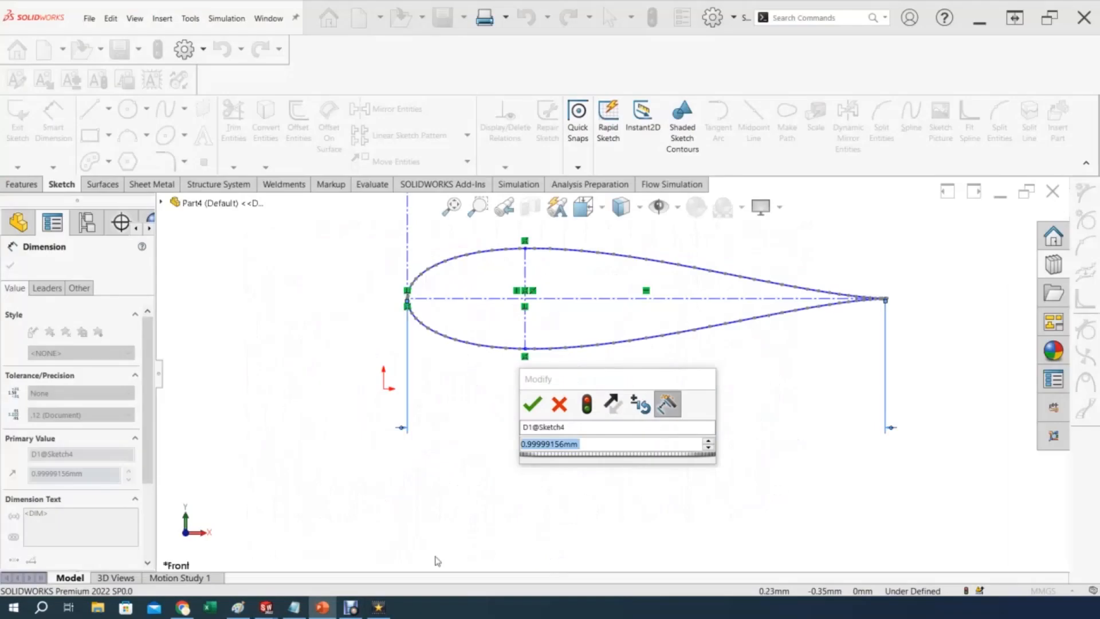
pyautogui.moveTo(532, 443); pyautogui.dragTo(514, 450)
pyautogui.moveTo(585, 447); pyautogui.dragTo(434, 456)
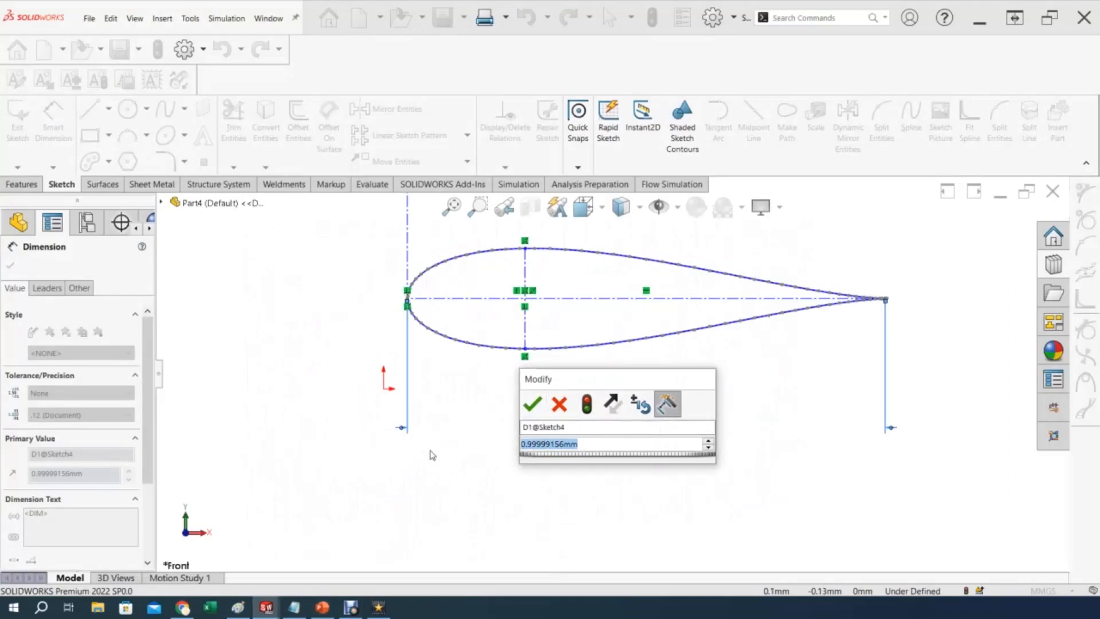
pyautogui.write('15')
pyautogui.press('Return')
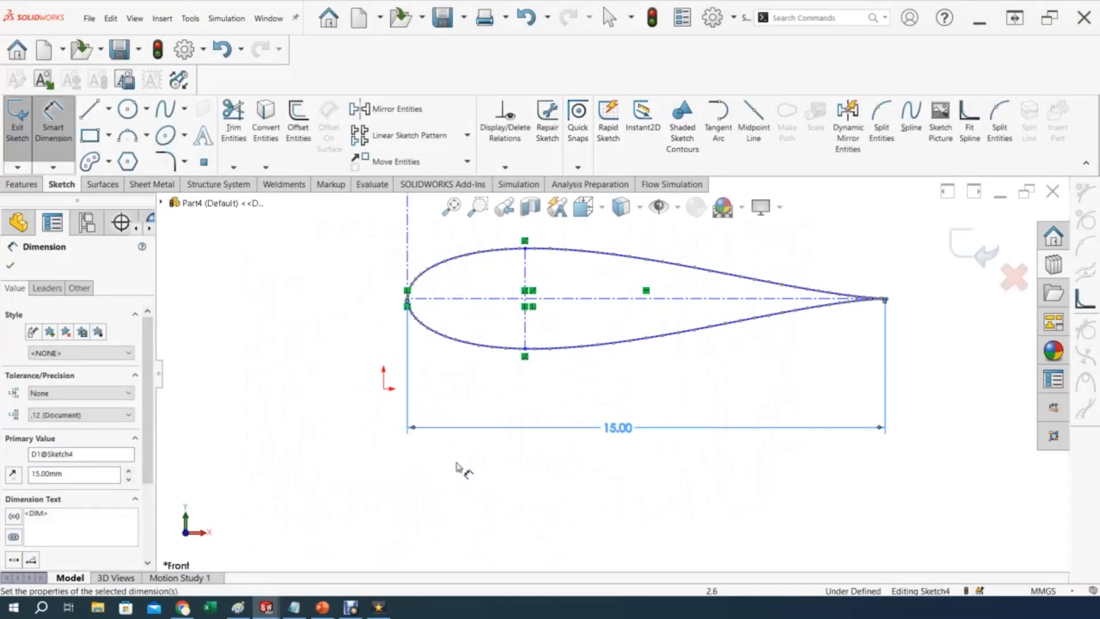
pyautogui.click(250, 419)
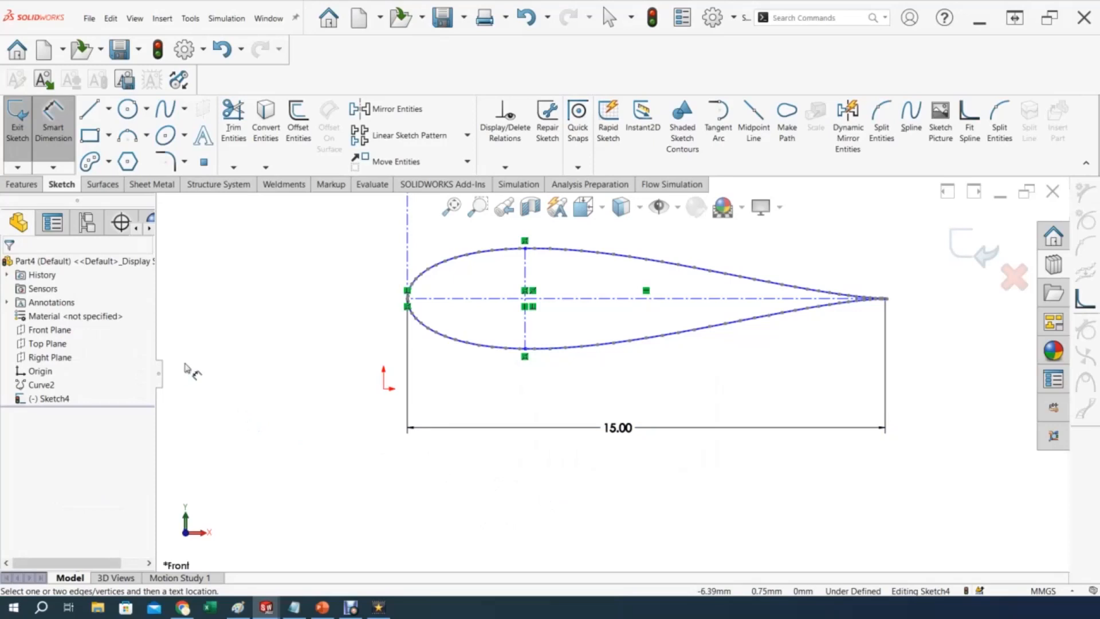
# Exit the airfoil sketch and set the view orientation to isometric.
pyautogui.moveTo(839, 374)
pyautogui.mouseDown(button='middle')
pyautogui.moveTo(797, 385)
pyautogui.moveTo(810, 373)
pyautogui.moveTo(926, 366)
pyautogui.moveTo(766, 359)
pyautogui.moveTo(856, 353)
pyautogui.moveTo(838, 342)
pyautogui.mouseUp(button='middle')
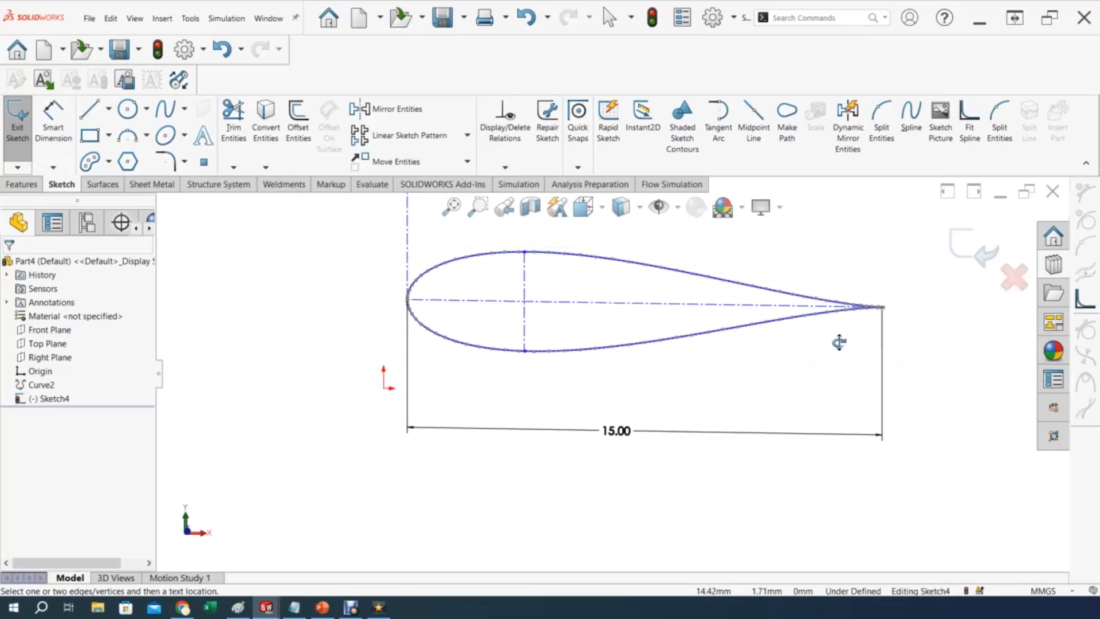
pyautogui.click(985, 256)
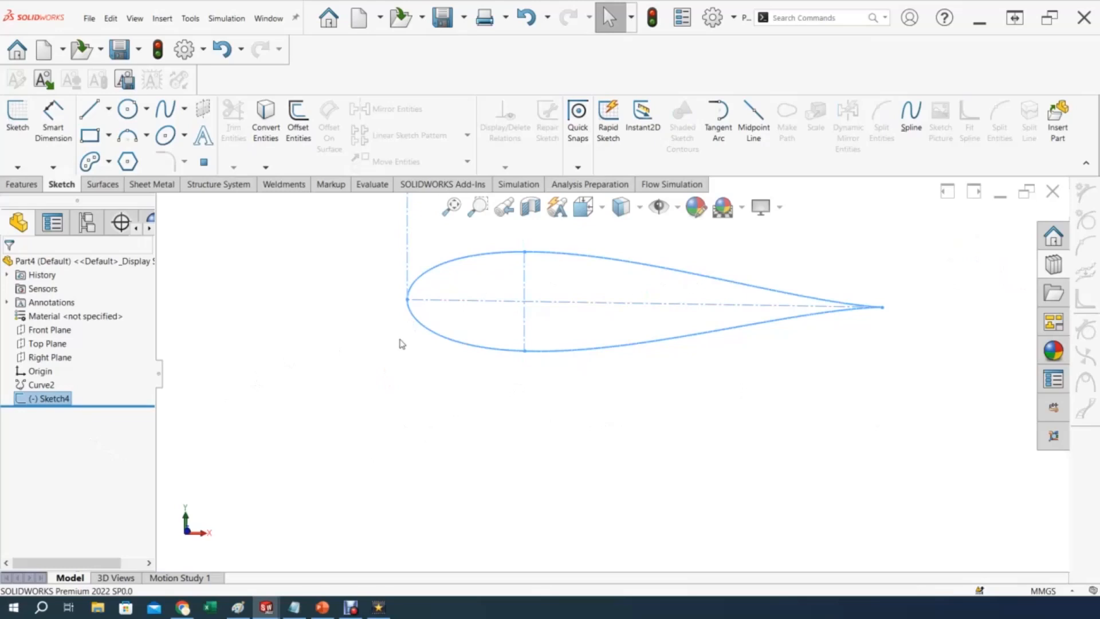
pyautogui.scroll(3, 315, 455)
pyautogui.moveTo(319, 397)
pyautogui.mouseDown(button='middle')
pyautogui.moveTo(292, 405)
pyautogui.moveTo(346, 440)
pyautogui.moveTo(350, 424)
pyautogui.mouseUp(button='middle')
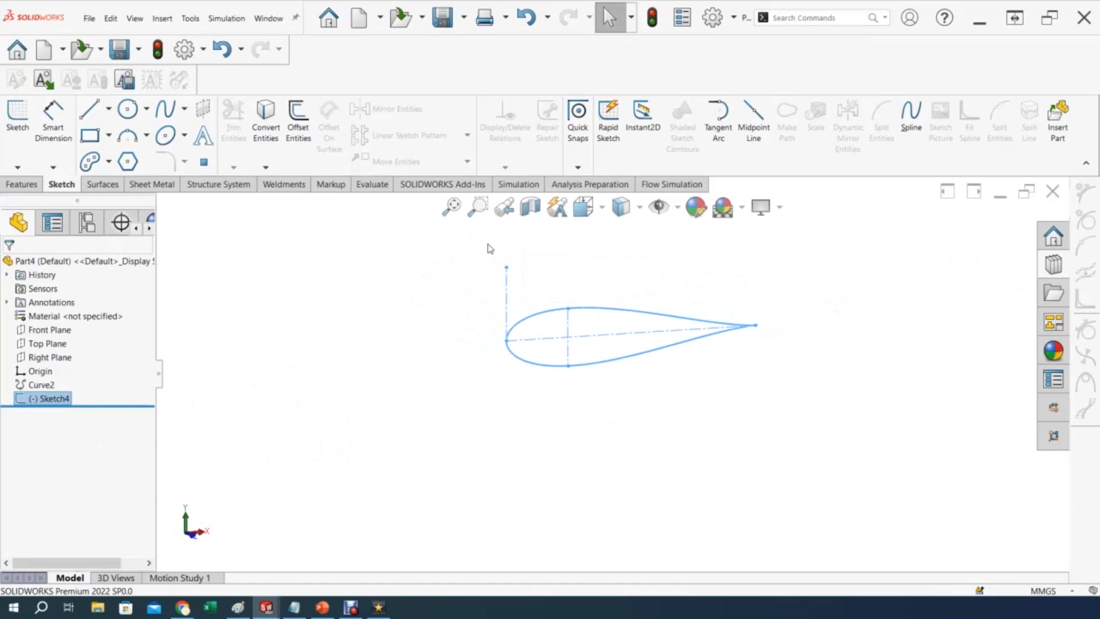
pyautogui.click(606, 211)
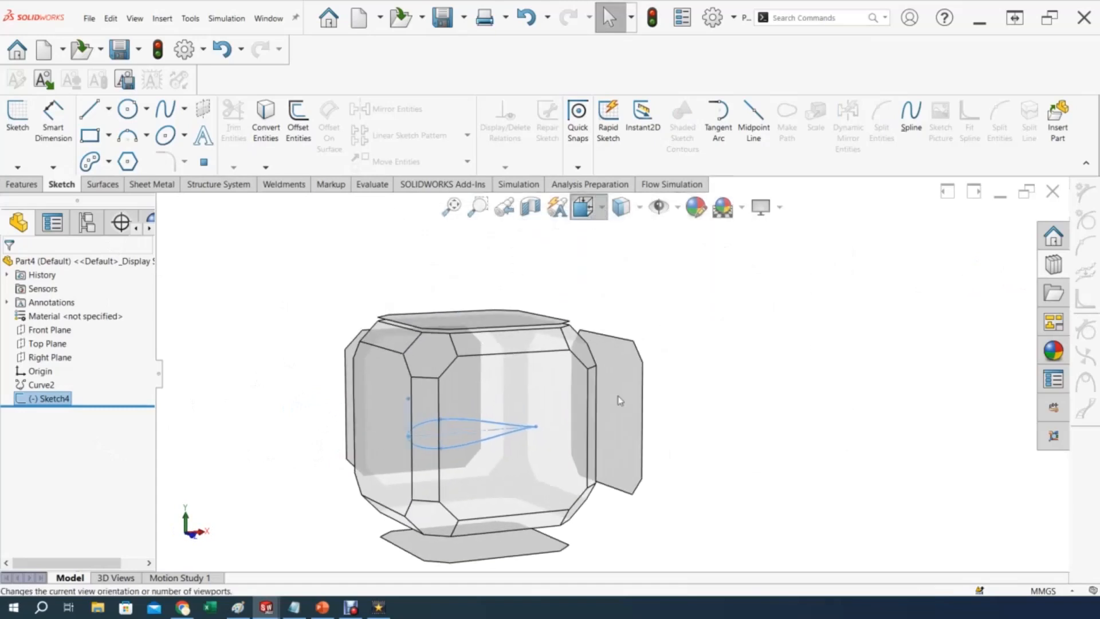
pyautogui.click(694, 264)
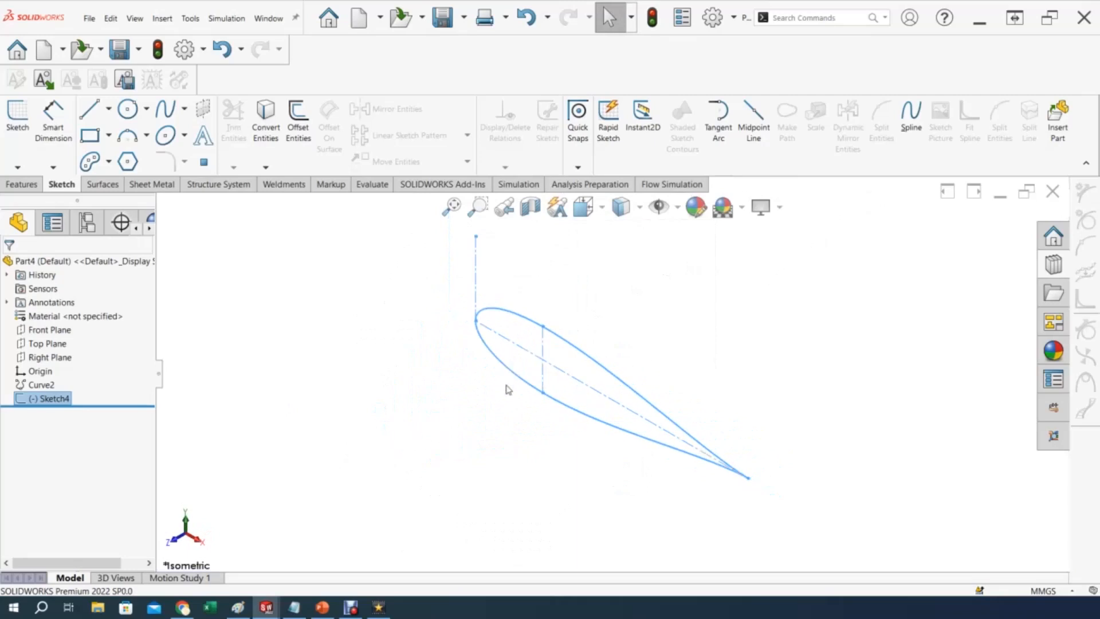
# Recheck the blade profile slide in PowerPoint and create a plane offset 20 mm from the Front Plane with the offset flipped.
pyautogui.click(57, 330)
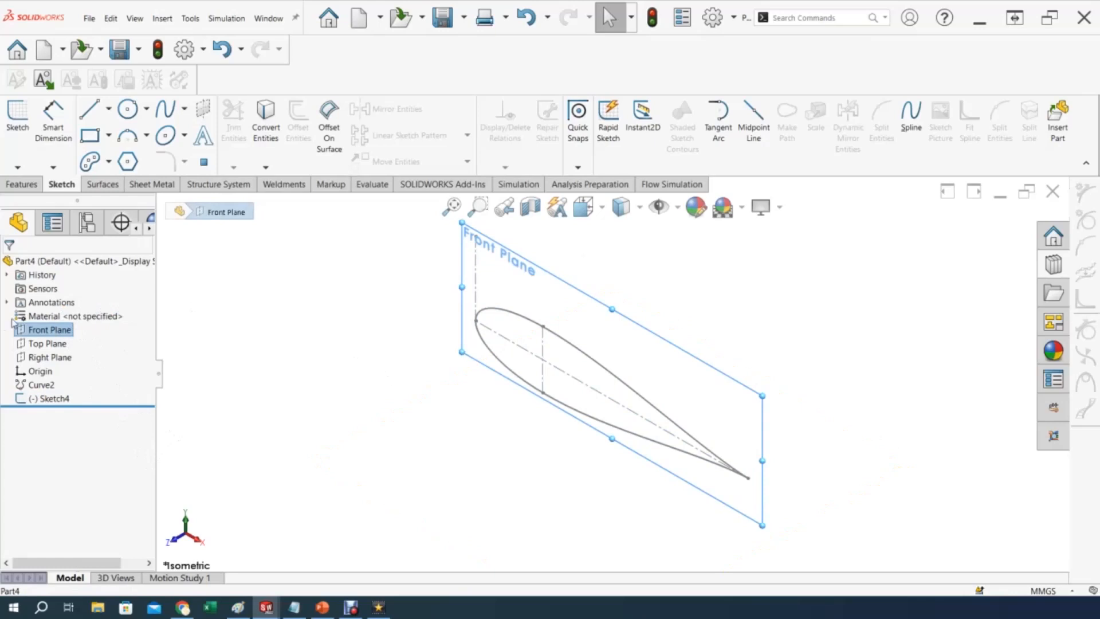
pyautogui.click(21, 184)
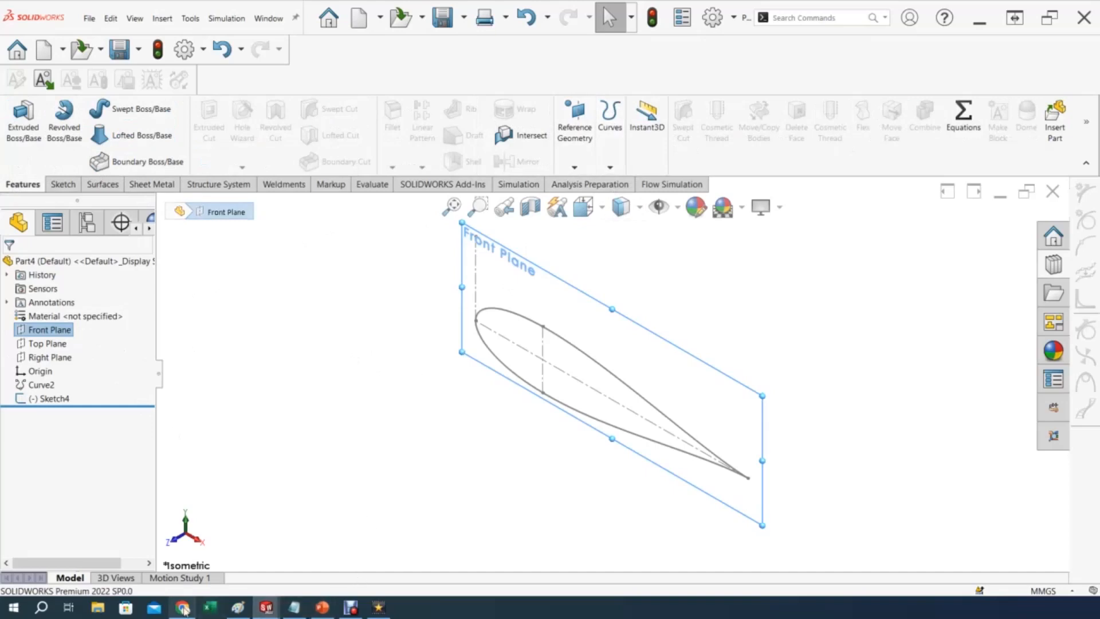
pyautogui.click(322, 607)
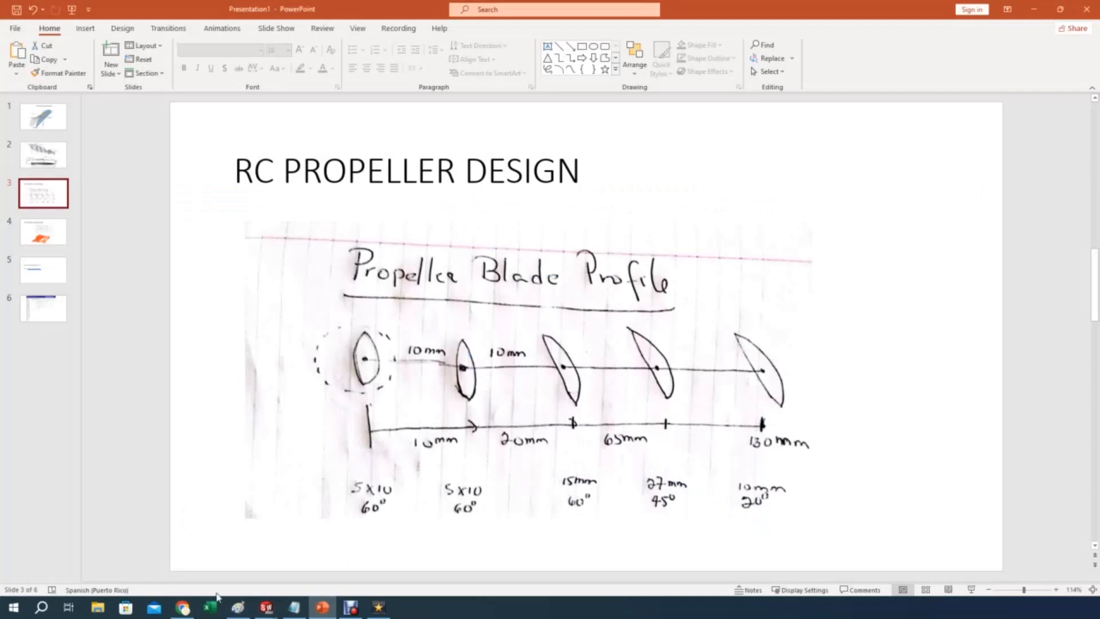
pyautogui.click(548, 562)
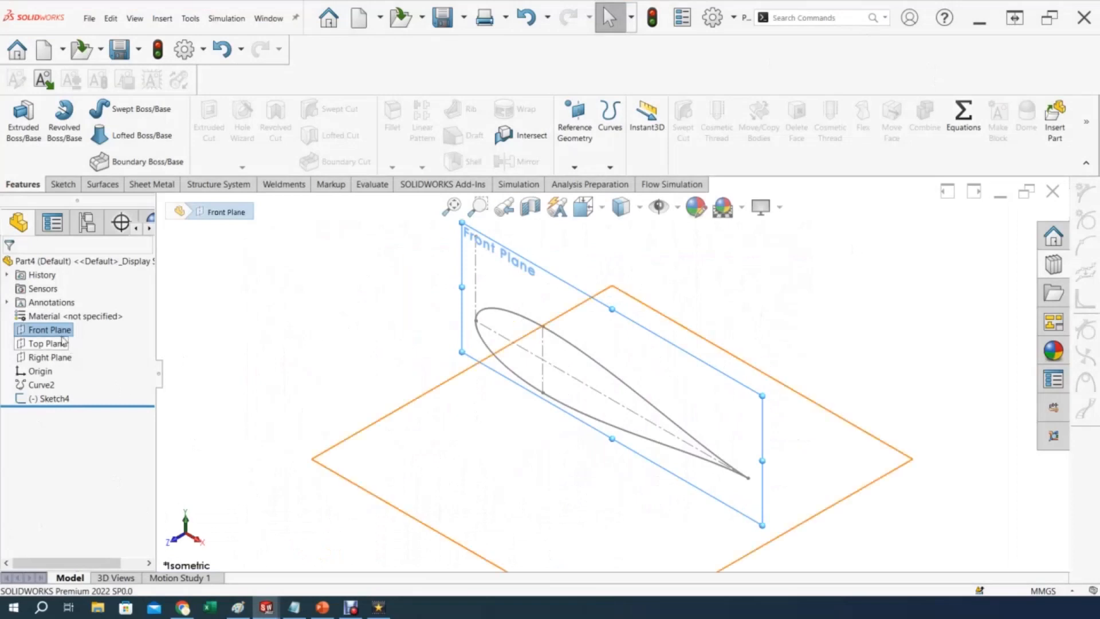
pyautogui.click(575, 167)
pyautogui.click(579, 179)
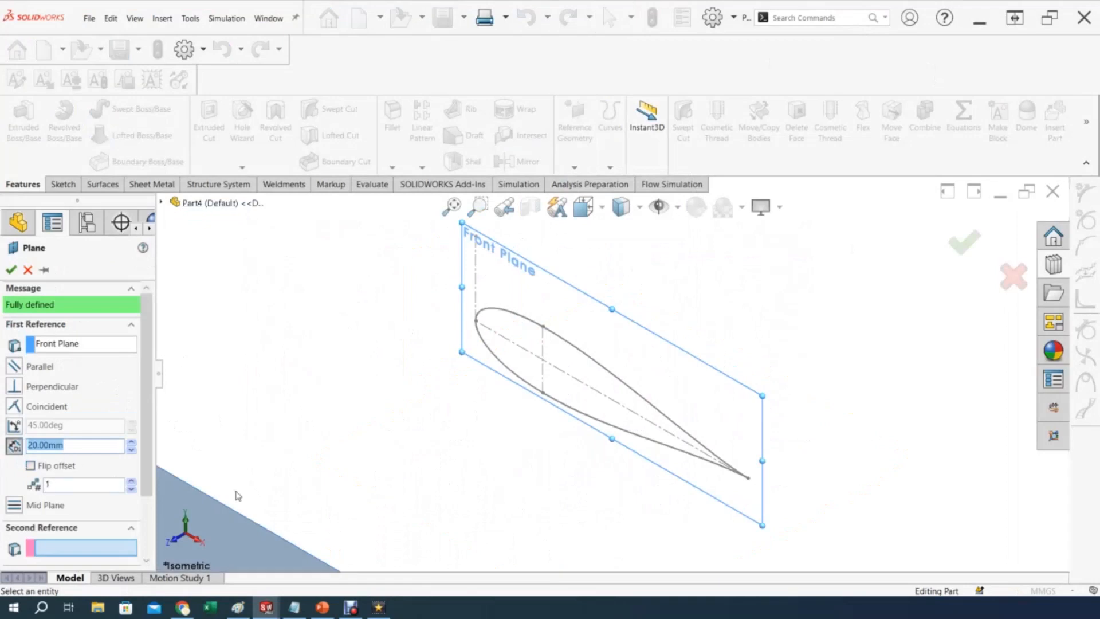
pyautogui.scroll(3, 435, 448)
pyautogui.click(31, 465)
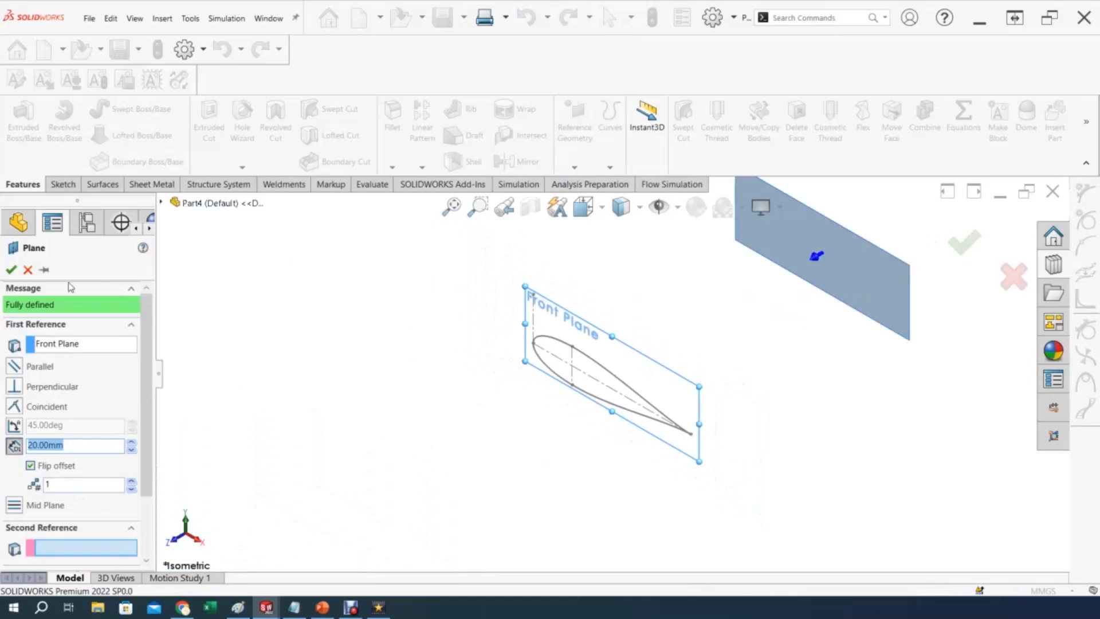
pyautogui.click(11, 270)
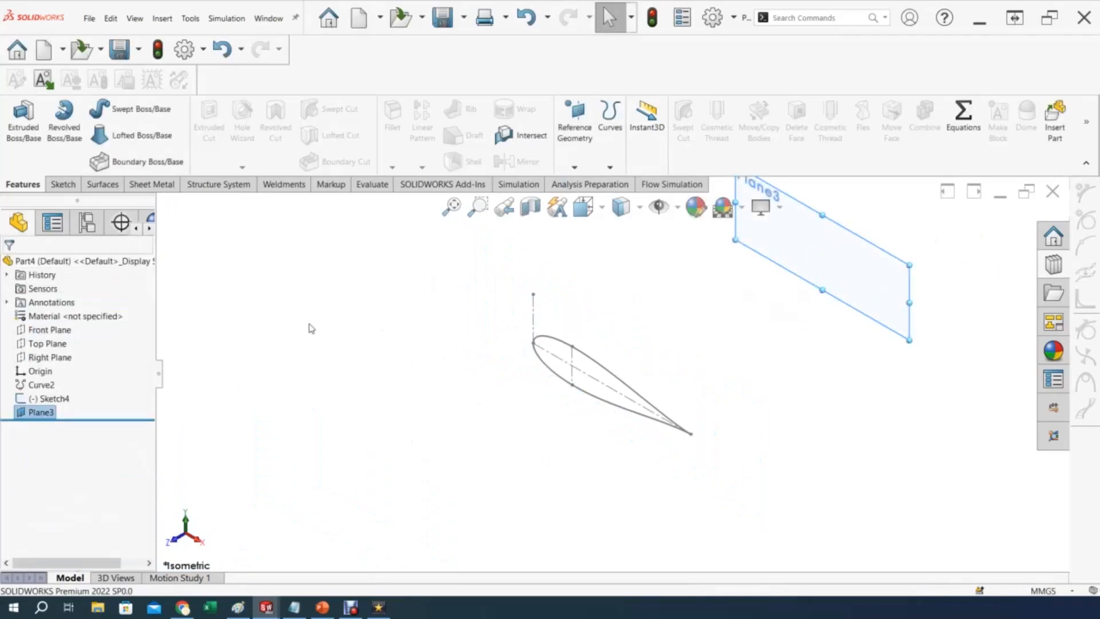
# Start a sketch on the new offset plane, view it face-on and convert the existing airfoil spline into it.
pyautogui.rightClick(818, 267)
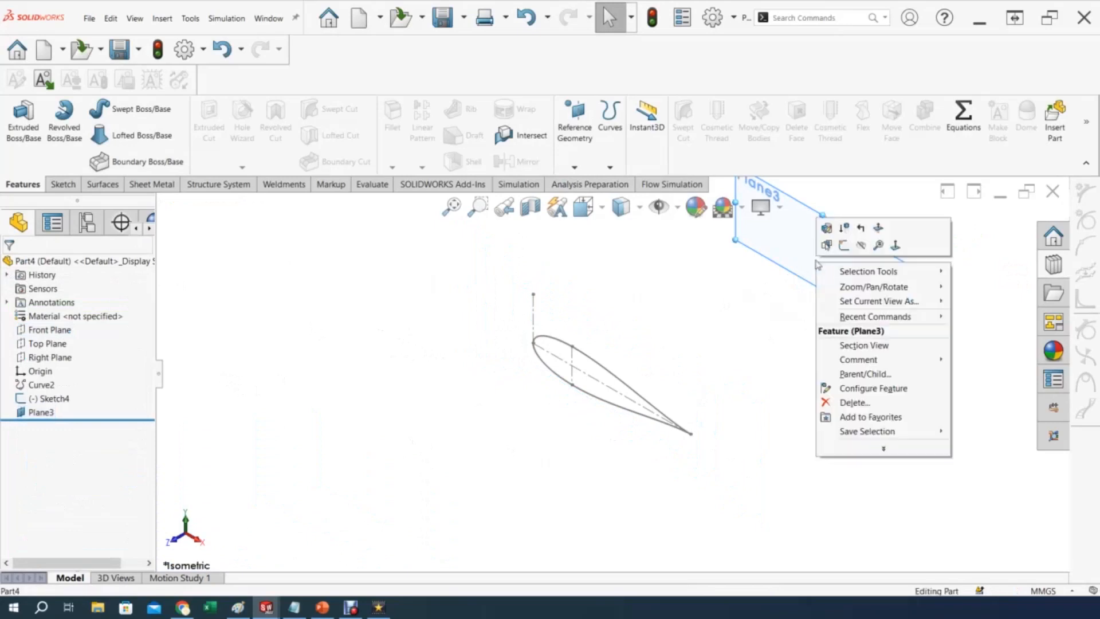
pyautogui.click(843, 245)
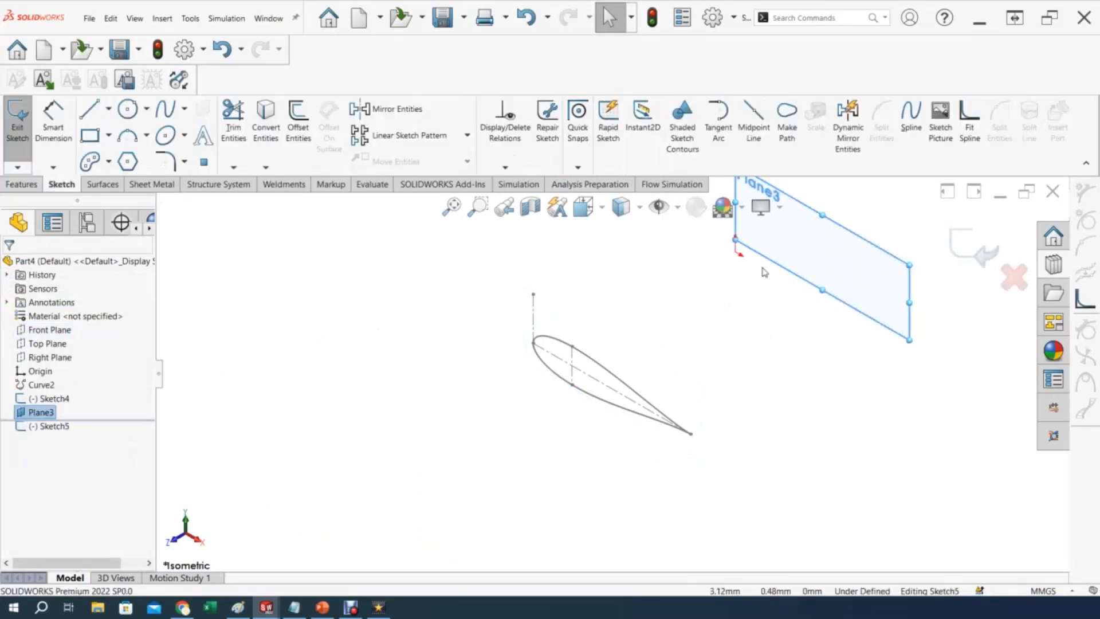
pyautogui.click(596, 208)
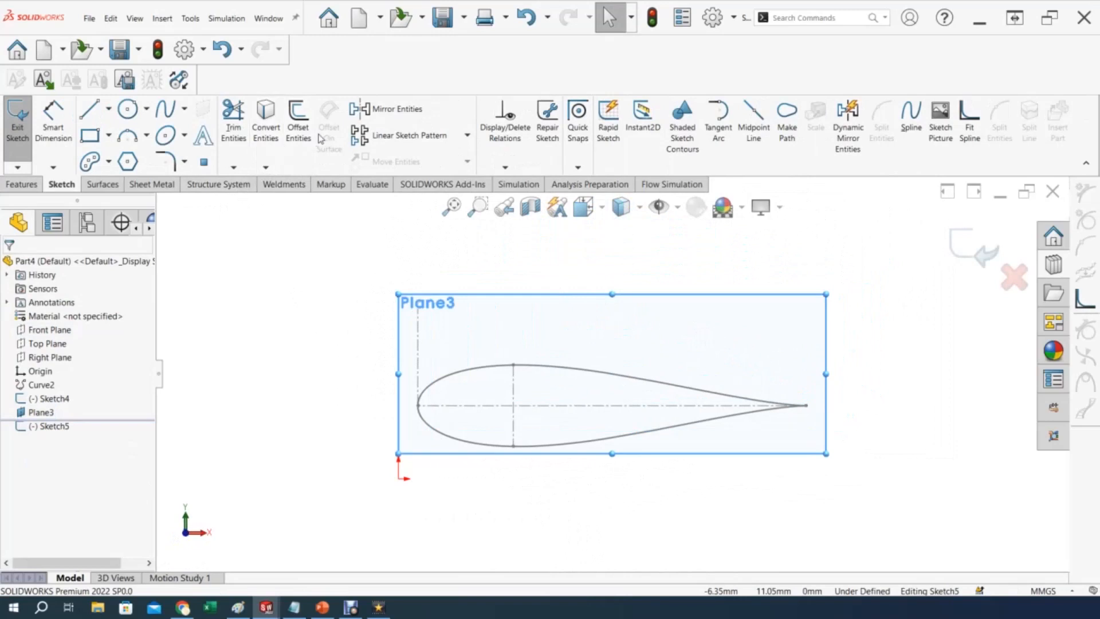
pyautogui.click(266, 168)
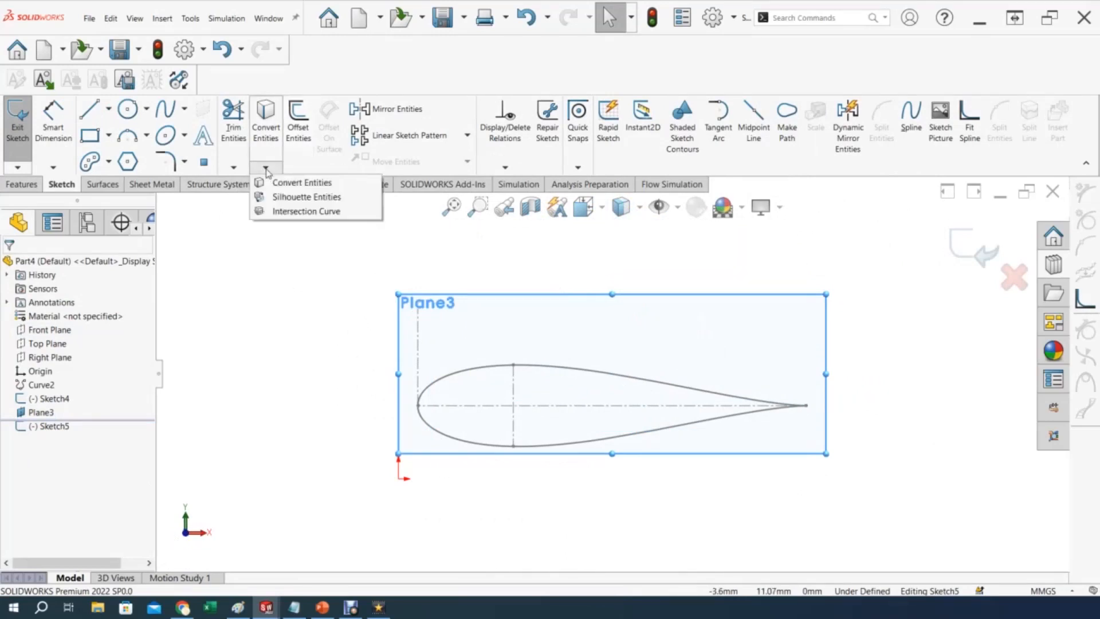
pyautogui.click(274, 182)
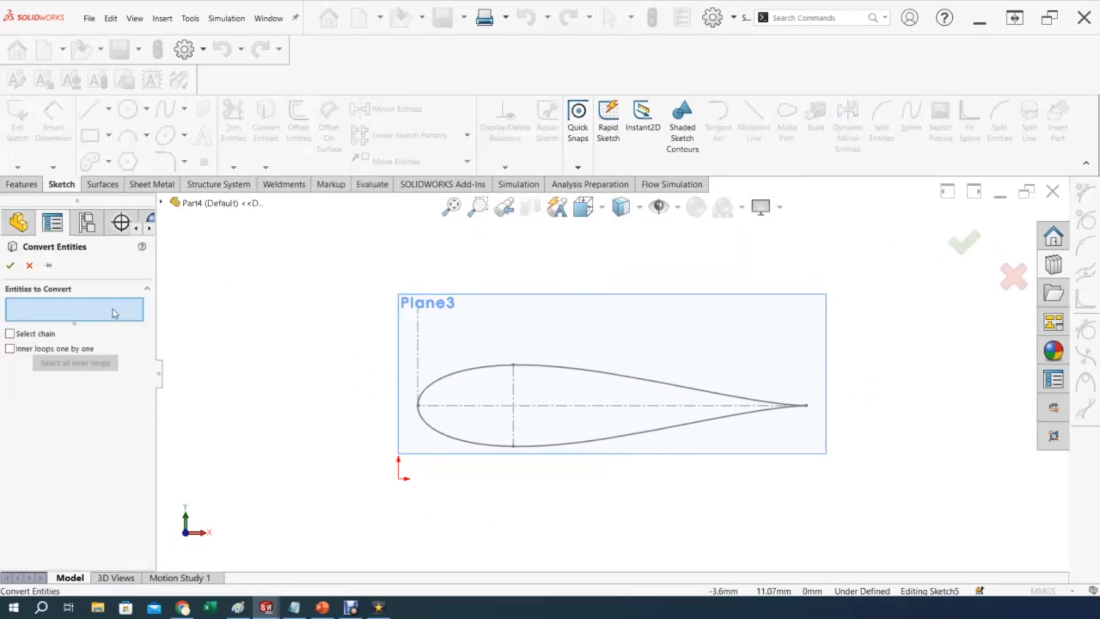
pyautogui.click(461, 375)
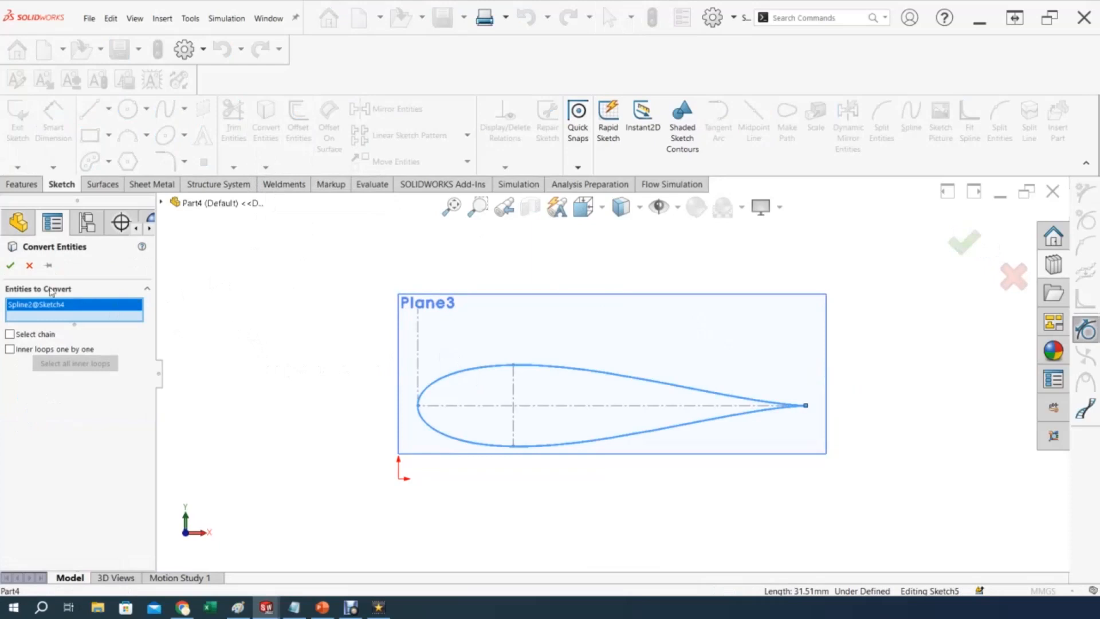
pyautogui.click(10, 266)
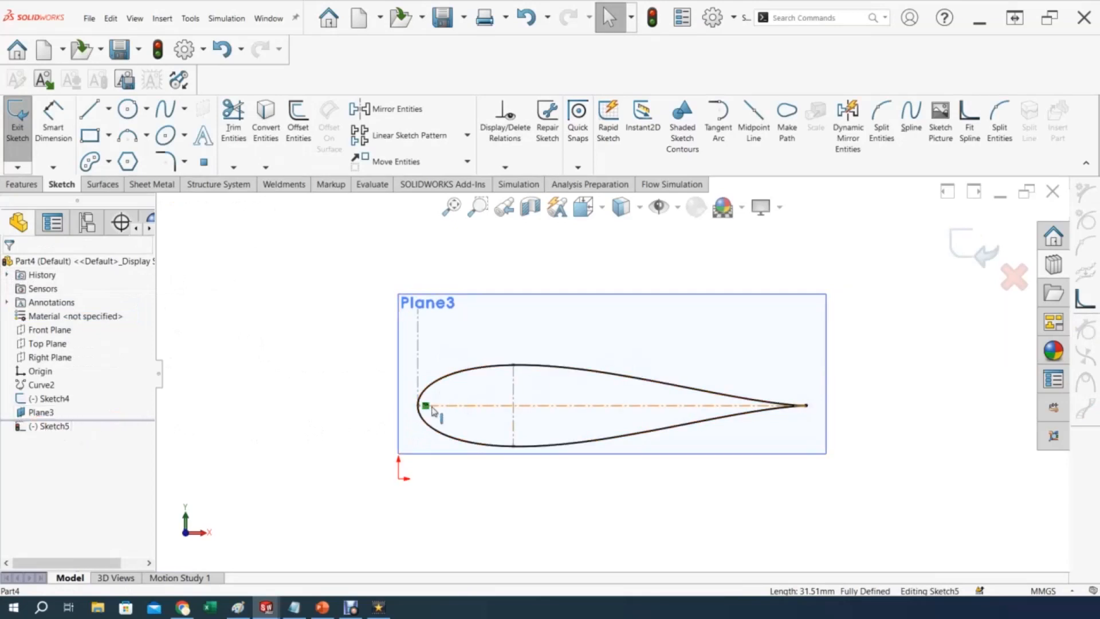
# Delete the converted airfoil spline's relation, exit the sketch and hide the original airfoil Sketch4.
pyautogui.click(471, 372)
pyautogui.click(52, 365)
pyautogui.rightClick(52, 366)
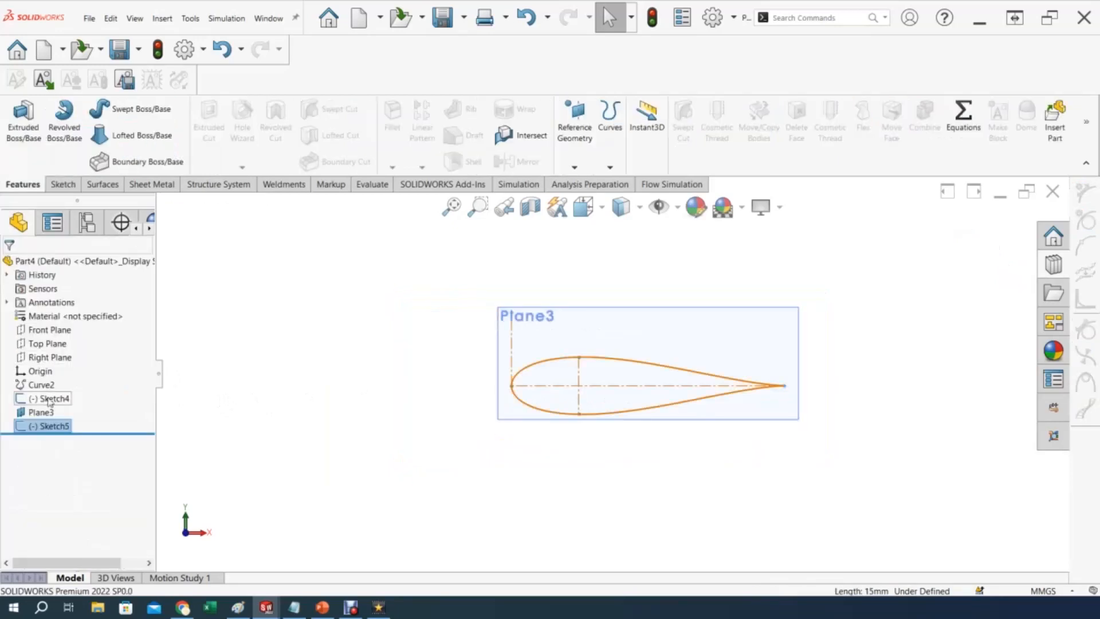
pyautogui.click(48, 399)
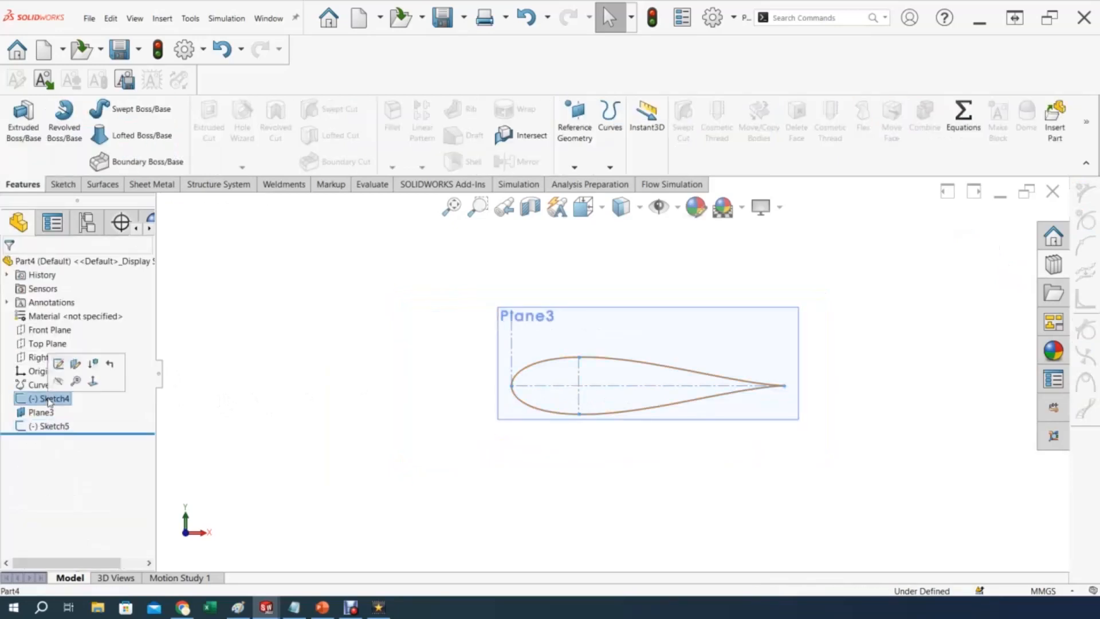
pyautogui.click(58, 381)
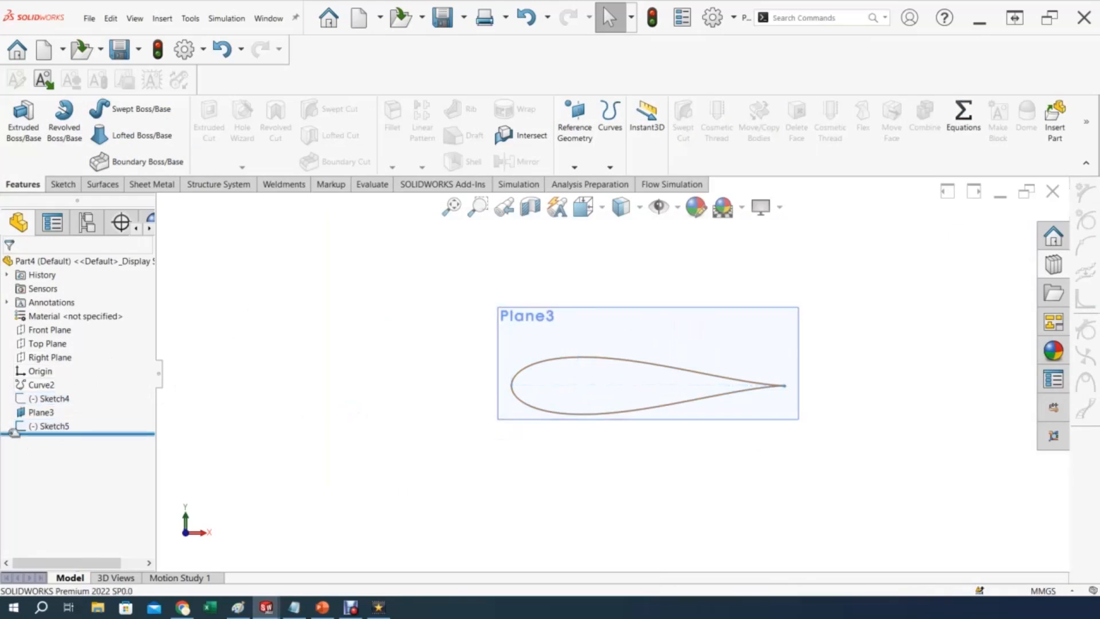
# Reopen Sketch5 with Plane3 hidden, and shift the converted airfoil spline up and to the left.
pyautogui.click(47, 425)
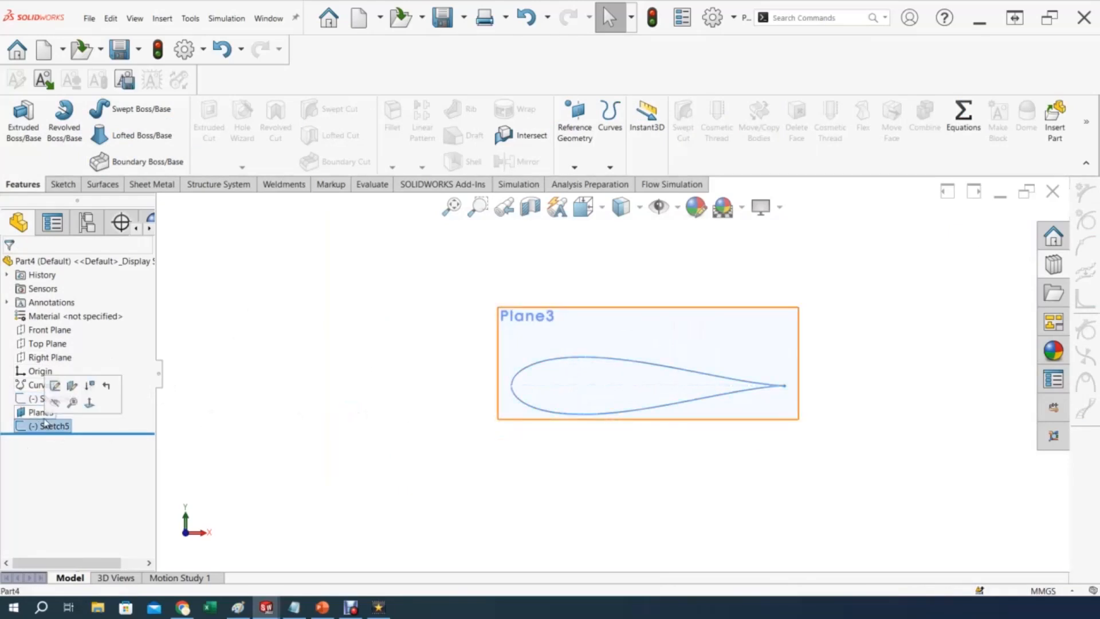
pyautogui.click(55, 385)
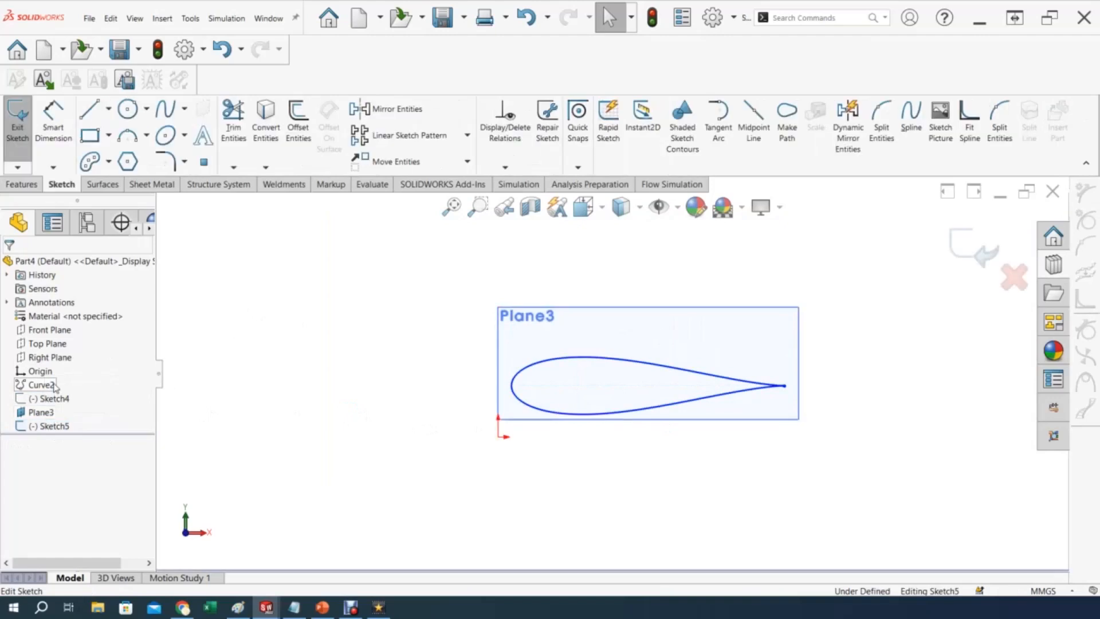
pyautogui.rightClick(49, 413)
pyautogui.press('Escape')
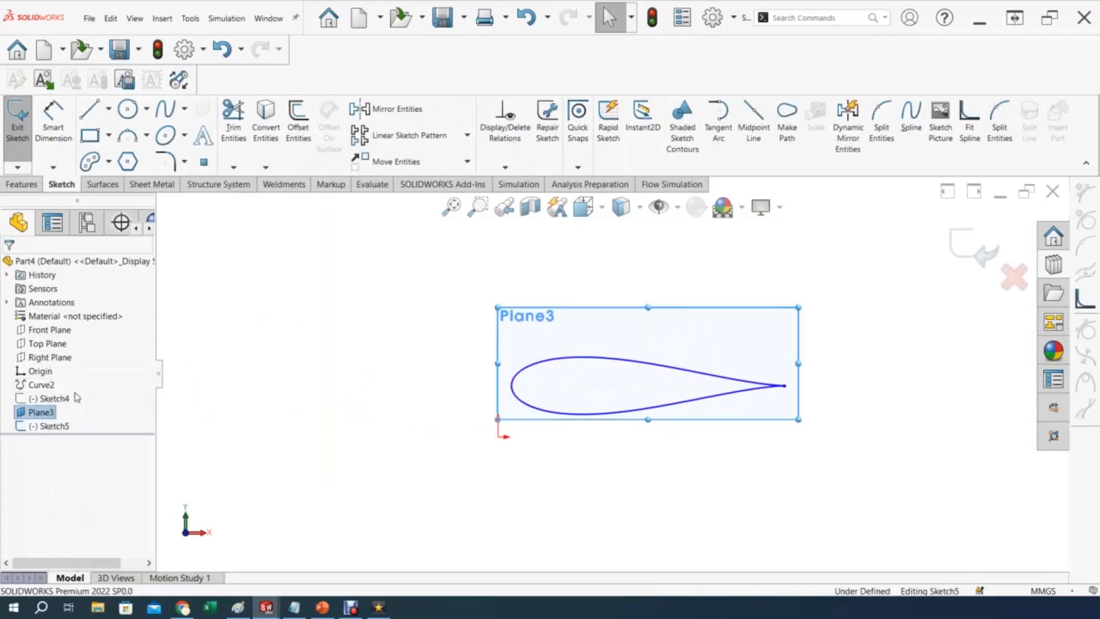
pyautogui.press('Escape')
pyautogui.moveTo(589, 352); pyautogui.dragTo(509, 284)
pyautogui.click(700, 349)
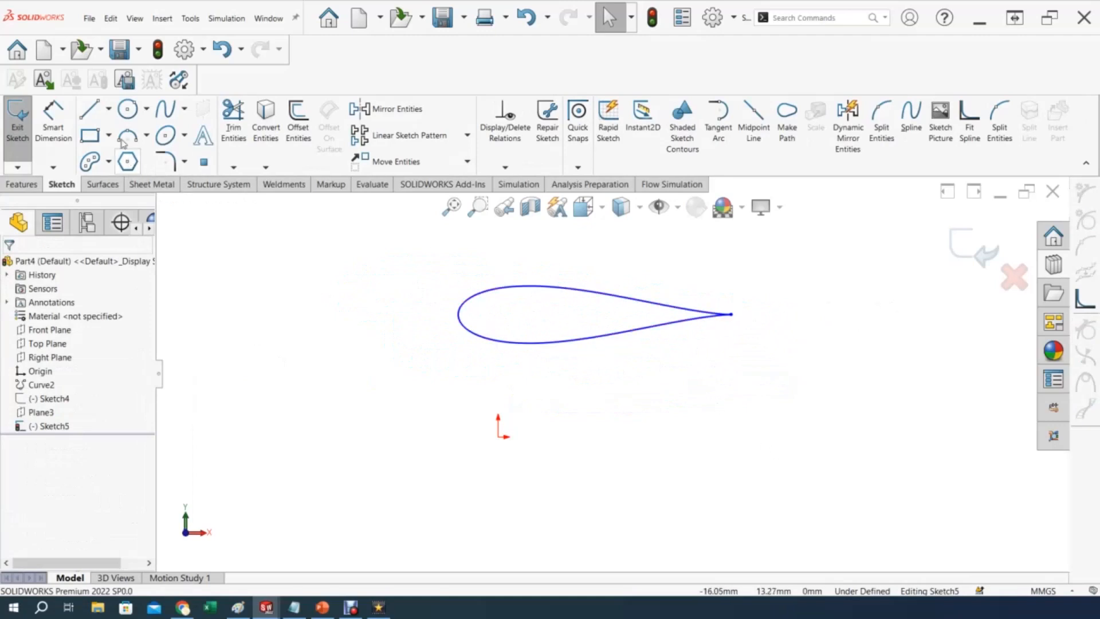
# Draw a horizontal chord centerline from the airfoil's trailing-edge point to its leading edge.
pyautogui.click(109, 114)
pyautogui.click(109, 116)
pyautogui.click(116, 142)
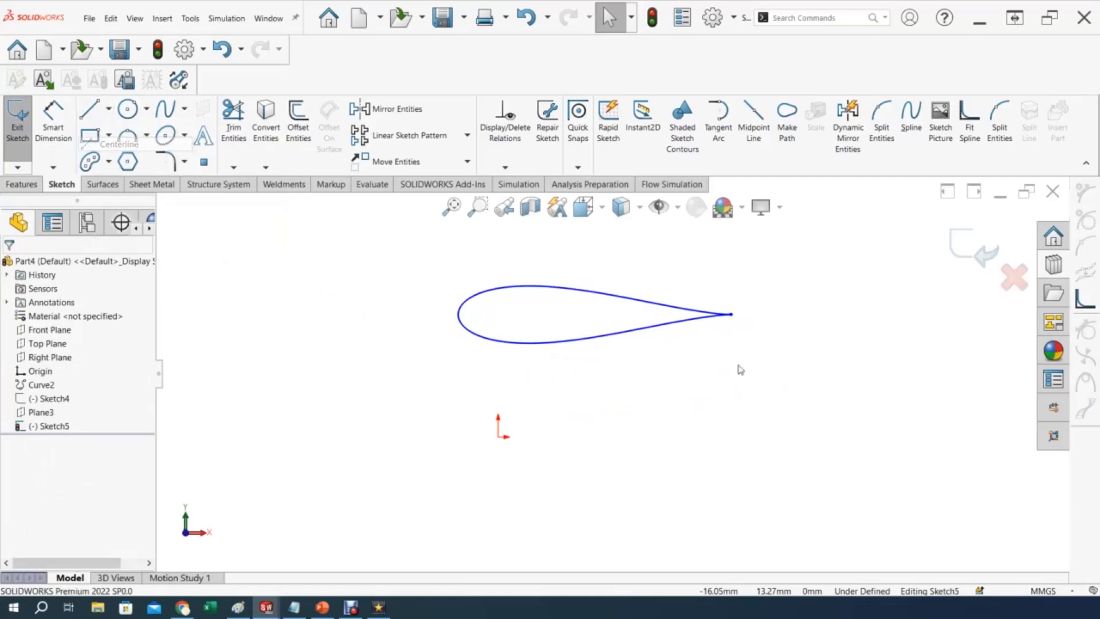
pyautogui.click(730, 314)
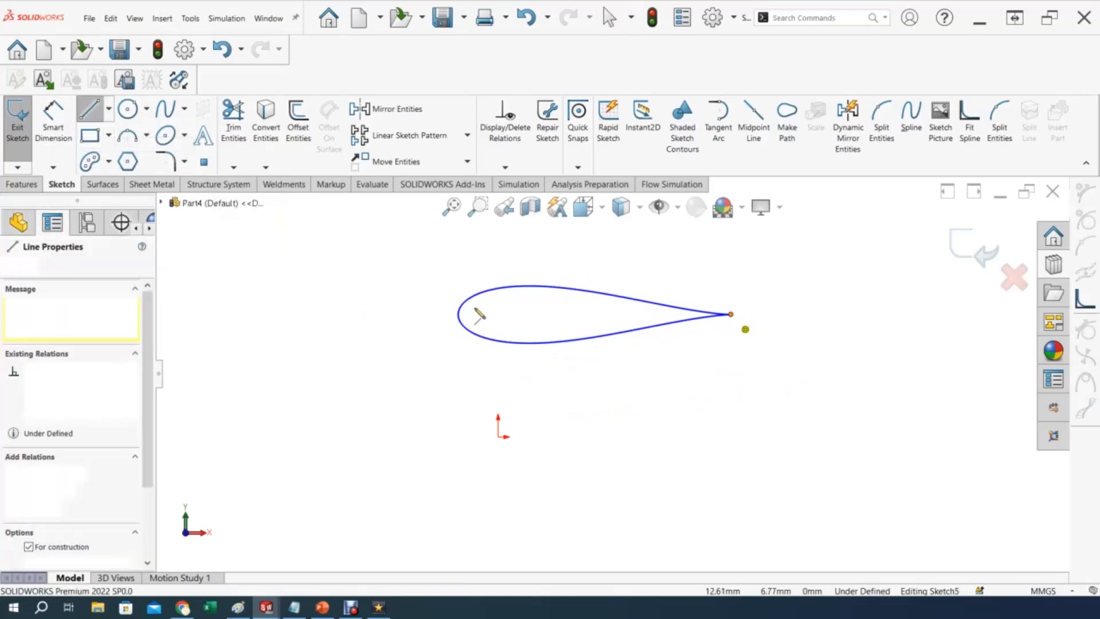
pyautogui.click(458, 314)
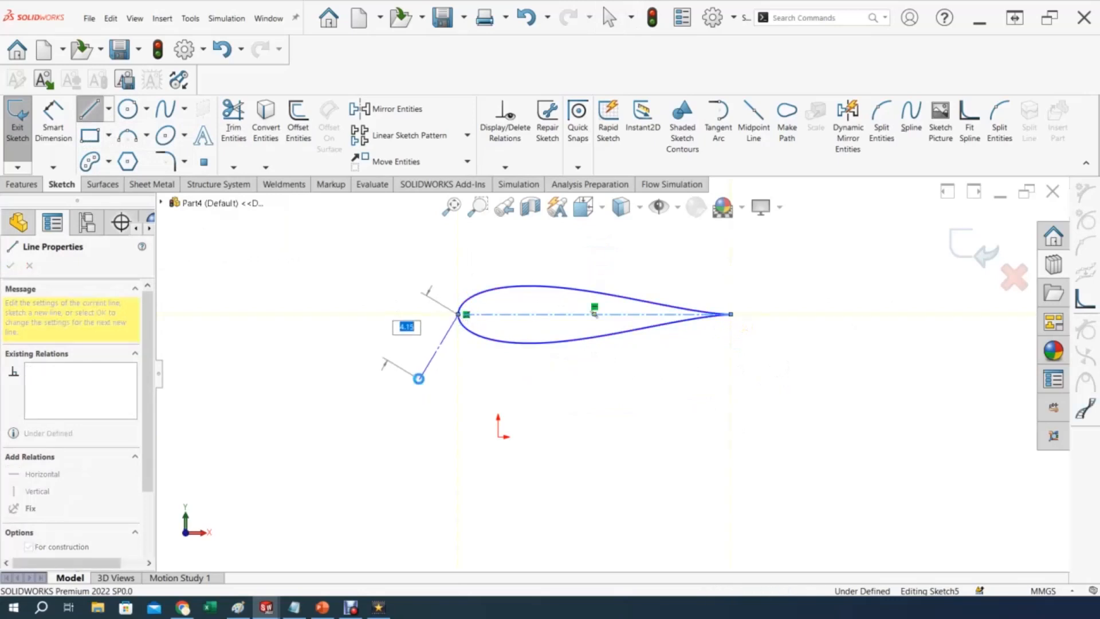
pyautogui.press('Escape')
# Draw a slanted centerline about 4.12 mm long from the airfoil's leading edge, up and away from the profile.
pyautogui.click(109, 108)
pyautogui.click(147, 108)
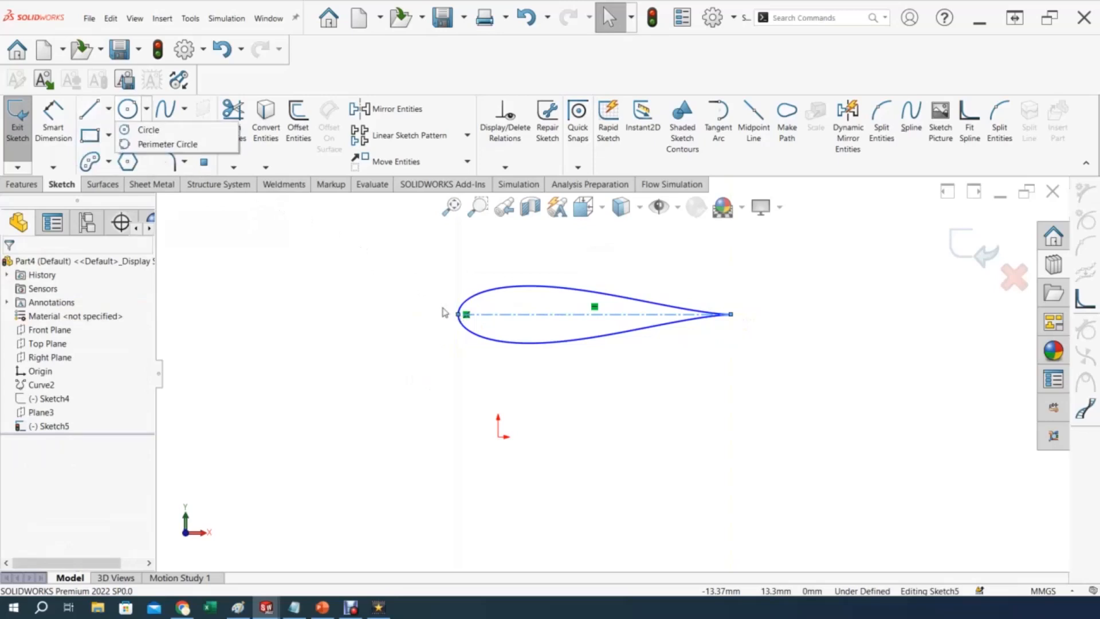
pyautogui.click(109, 109)
pyautogui.click(109, 109)
pyautogui.click(108, 110)
pyautogui.click(117, 143)
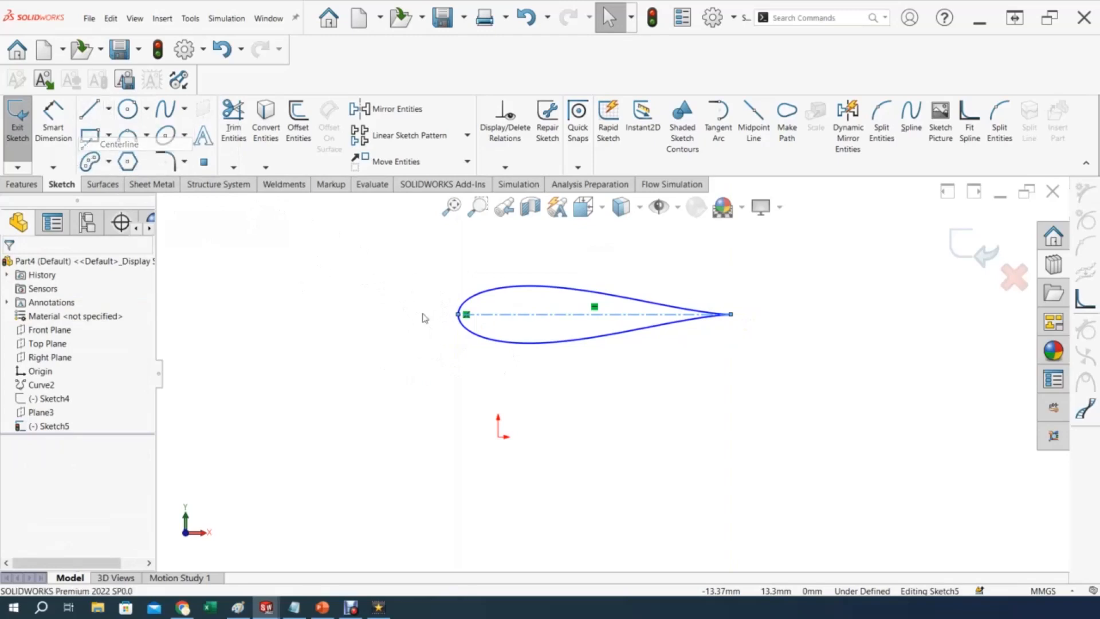
pyautogui.scroll(3, 515, 324)
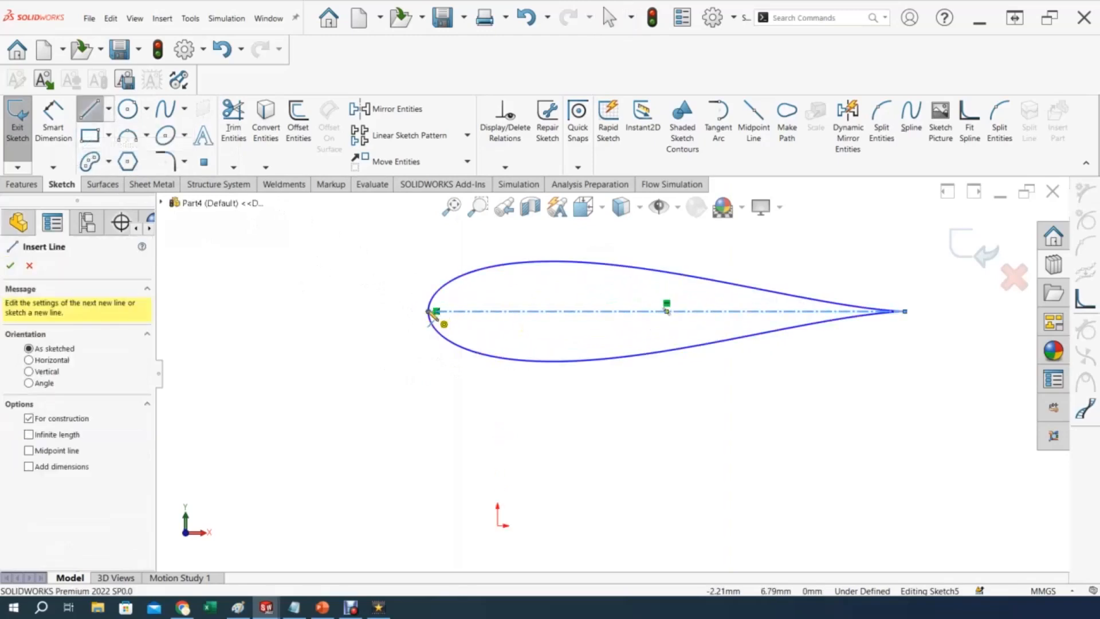
pyautogui.click(429, 312)
pyautogui.click(339, 216)
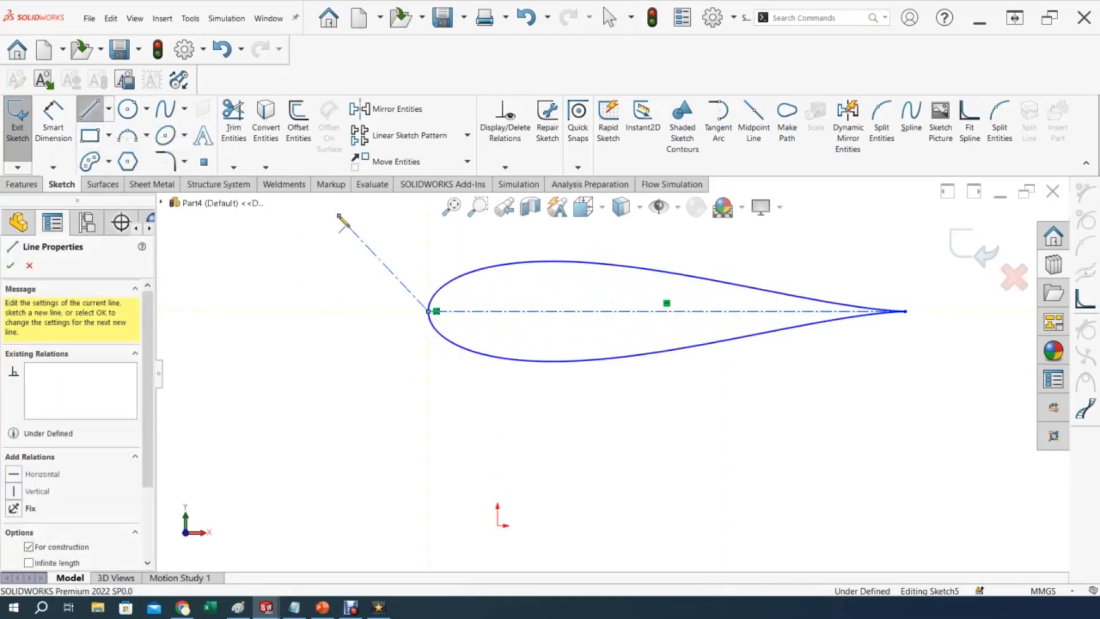
pyautogui.press('Escape')
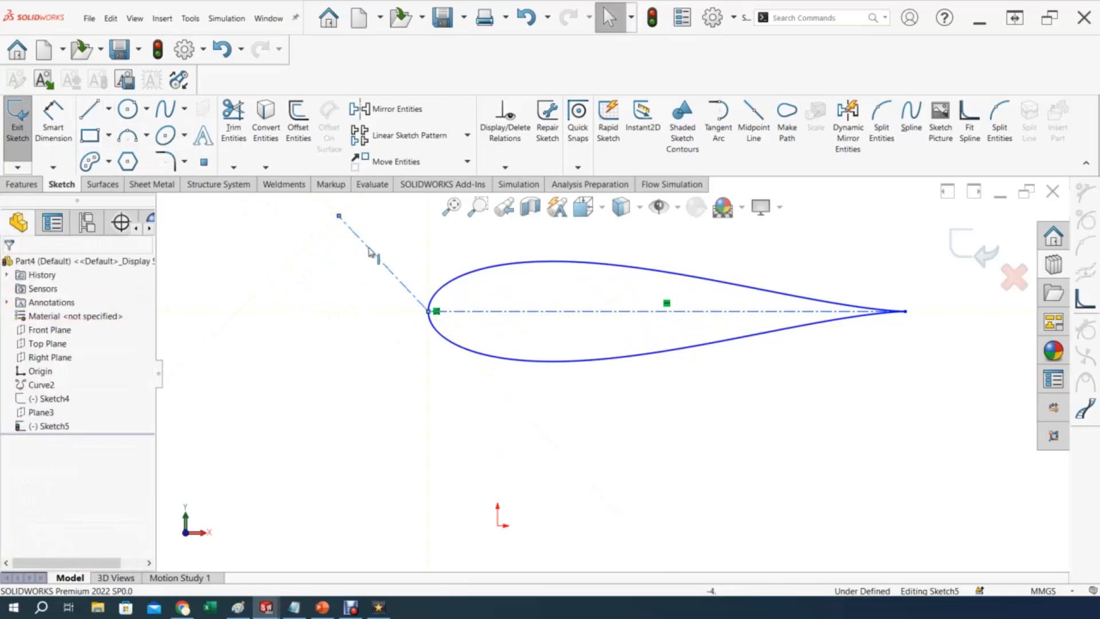
# Make the leading-edge centerline perpendicular to the chord centerline.
pyautogui.click(373, 254)
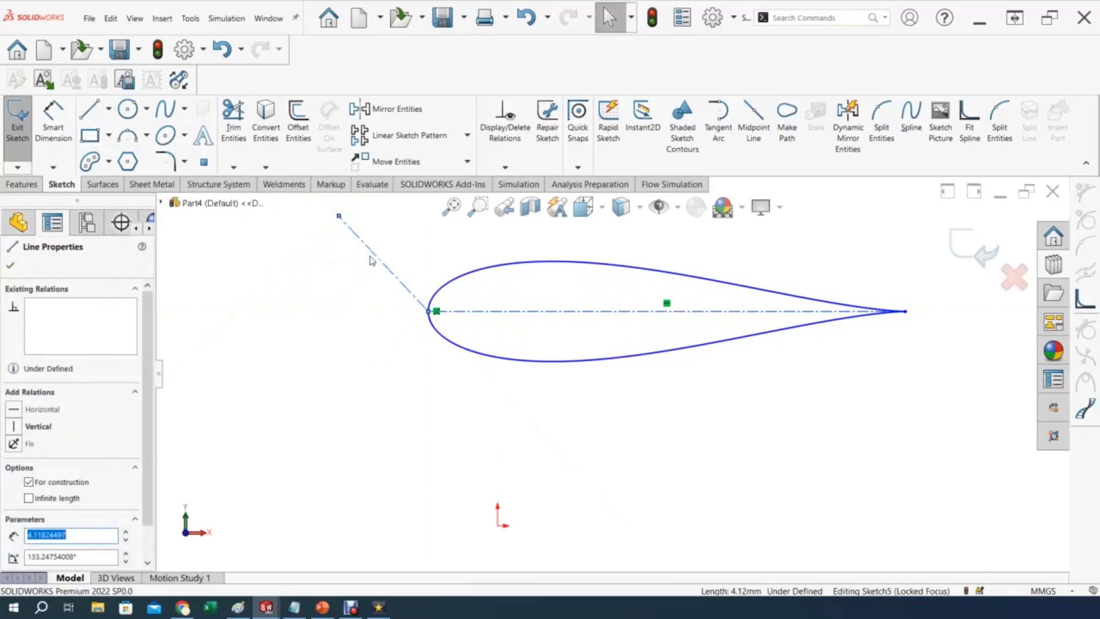
pyautogui.click(338, 330)
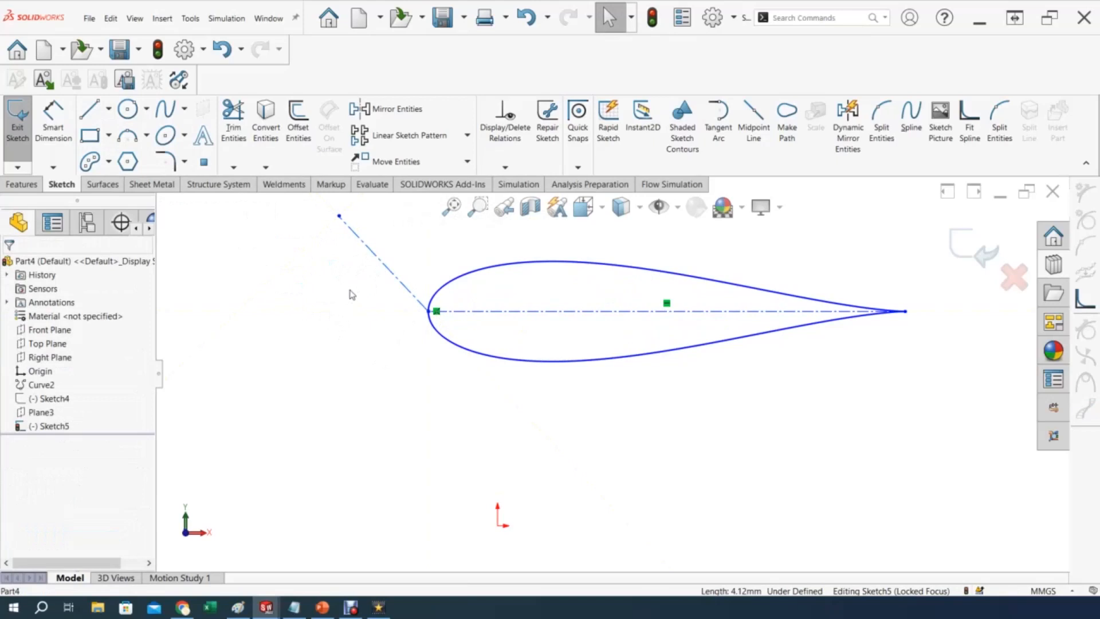
pyautogui.click(384, 266)
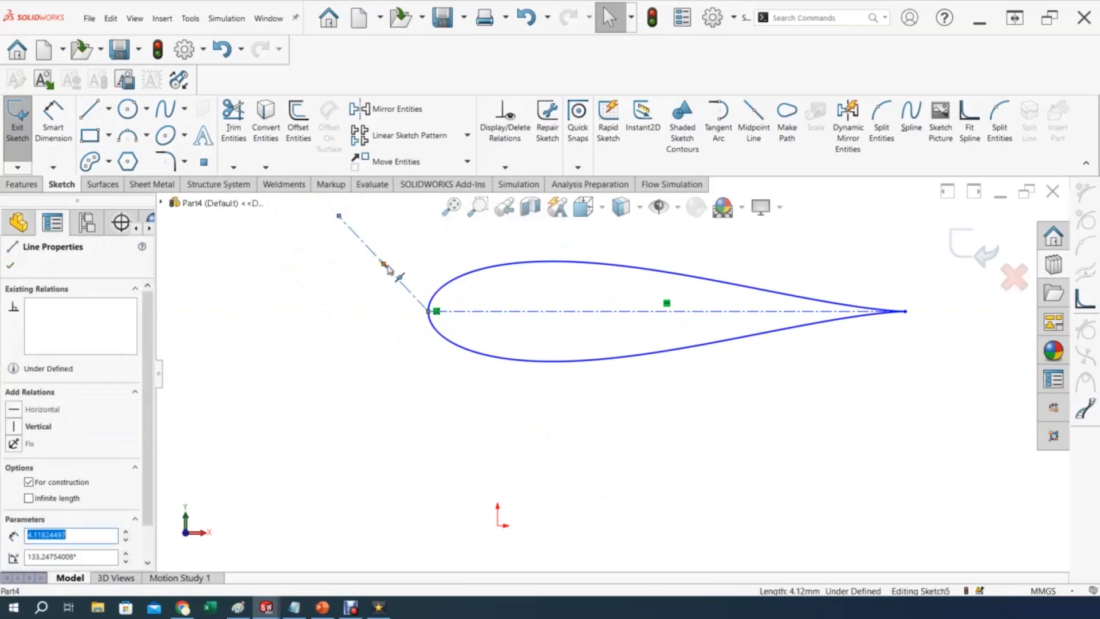
pyautogui.keyDown('ctrl'); pyautogui.click(502, 313); pyautogui.keyUp('ctrl')
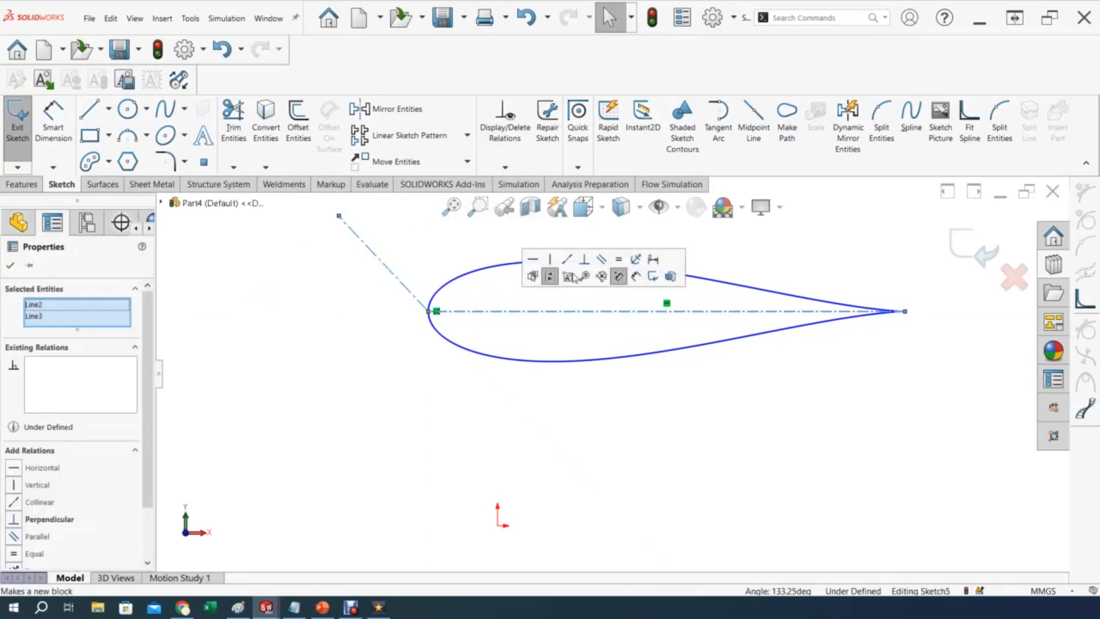
pyautogui.click(584, 260)
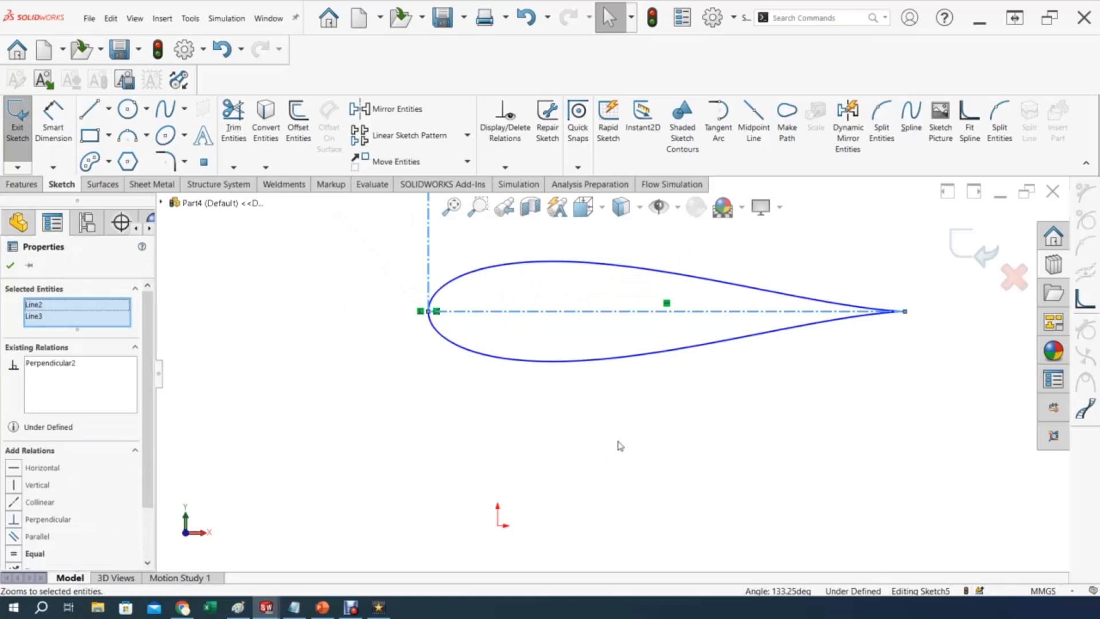
# Draw a vertical centerline about 2.05 mm long inside the airfoil, crossing the chord centerline near the thickest section.
pyautogui.click(108, 109)
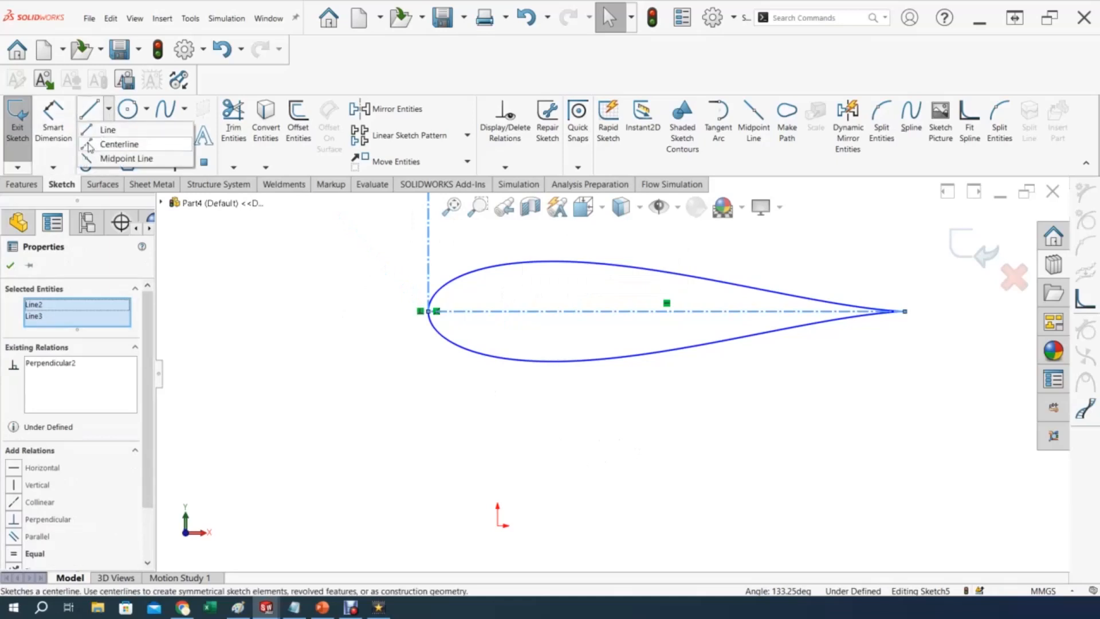
pyautogui.click(117, 143)
pyautogui.moveTo(526, 286); pyautogui.dragTo(526, 351)
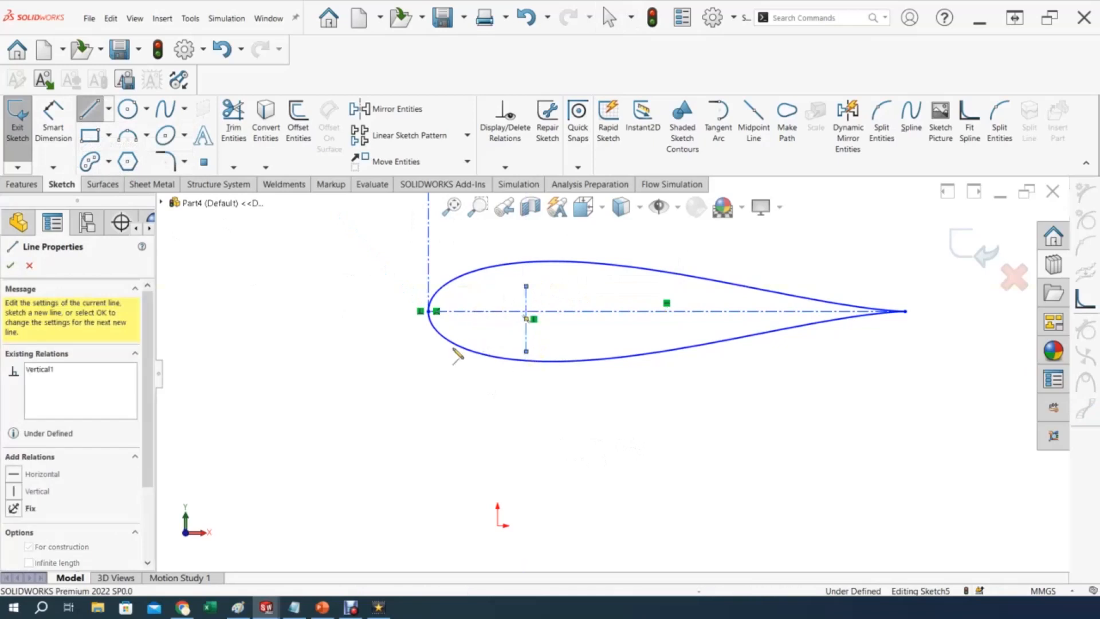
pyautogui.press('Escape')
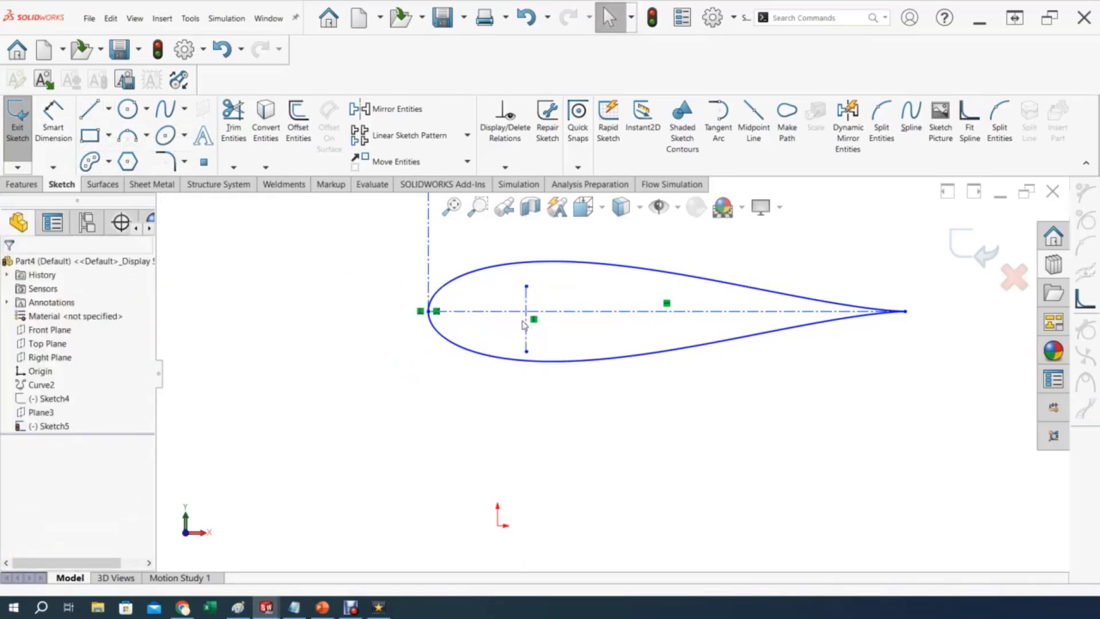
# Make the vertical centerline's midpoint coincident with the horizontal chord centerline.
pyautogui.keyDown('ctrl'); pyautogui.click(527, 322); pyautogui.keyUp('ctrl')
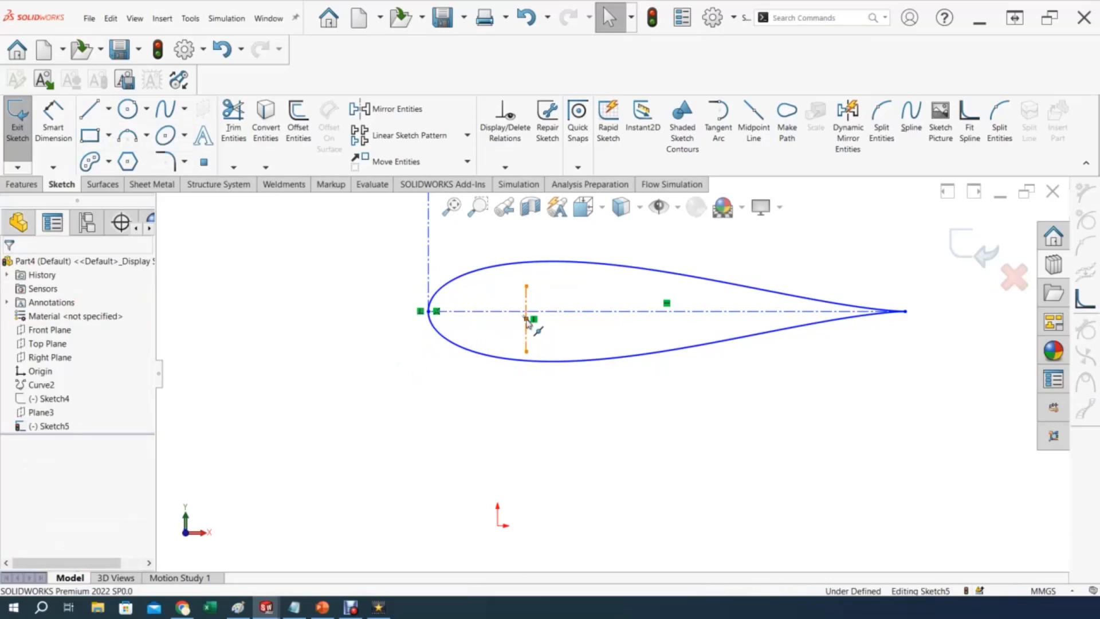
pyautogui.keyDown('ctrl'); pyautogui.click(560, 313); pyautogui.keyUp('ctrl')
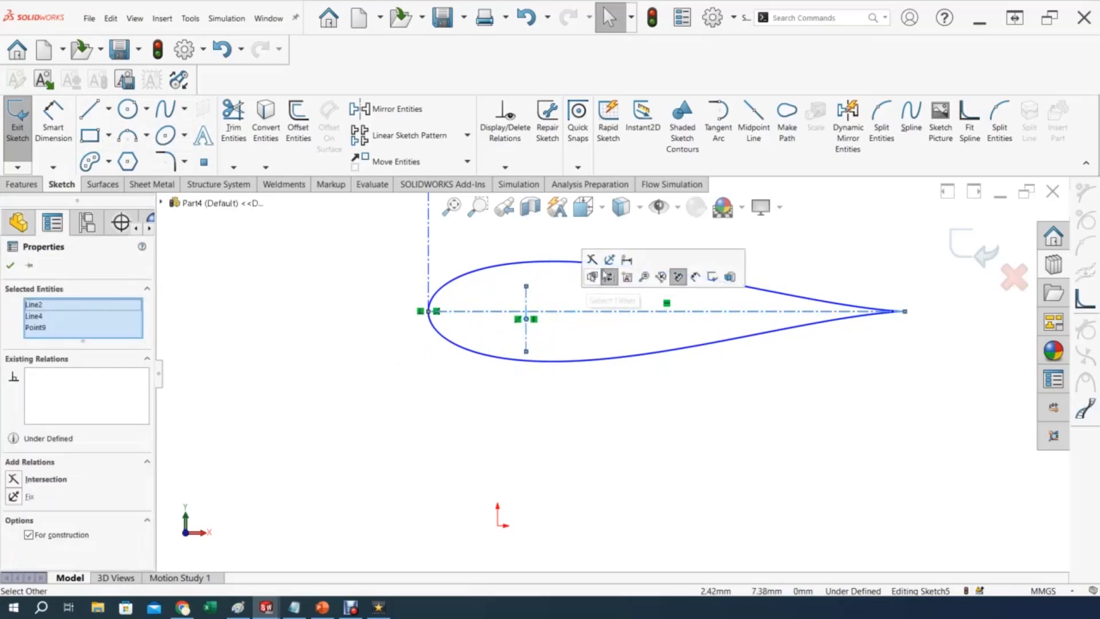
pyautogui.click(552, 338)
pyautogui.scroll(-2, 516, 336)
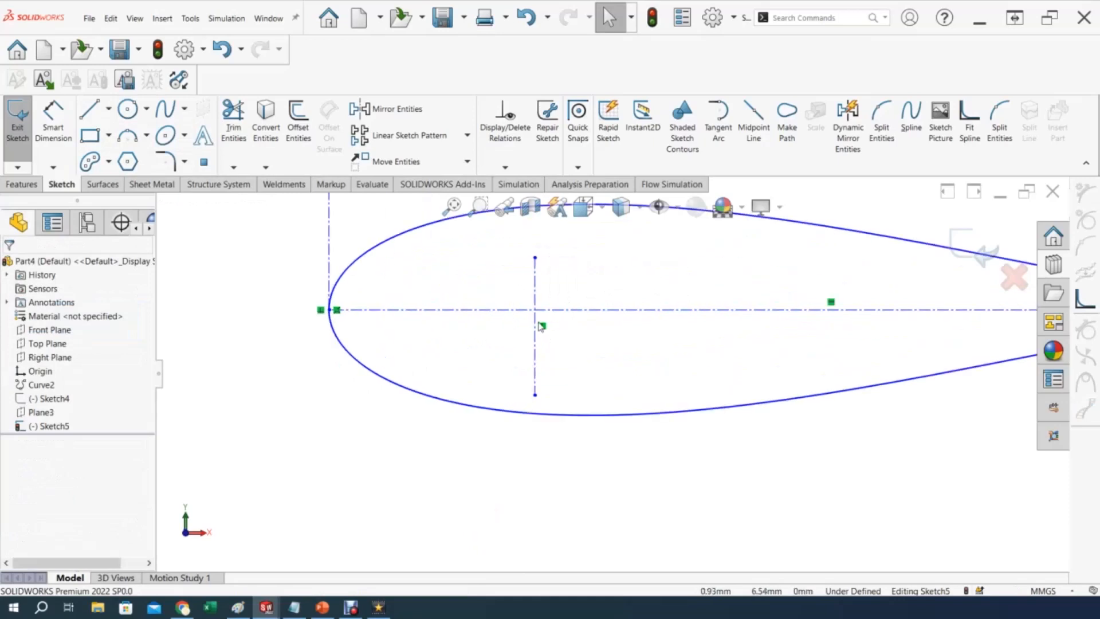
pyautogui.scroll(-3, 607, 313)
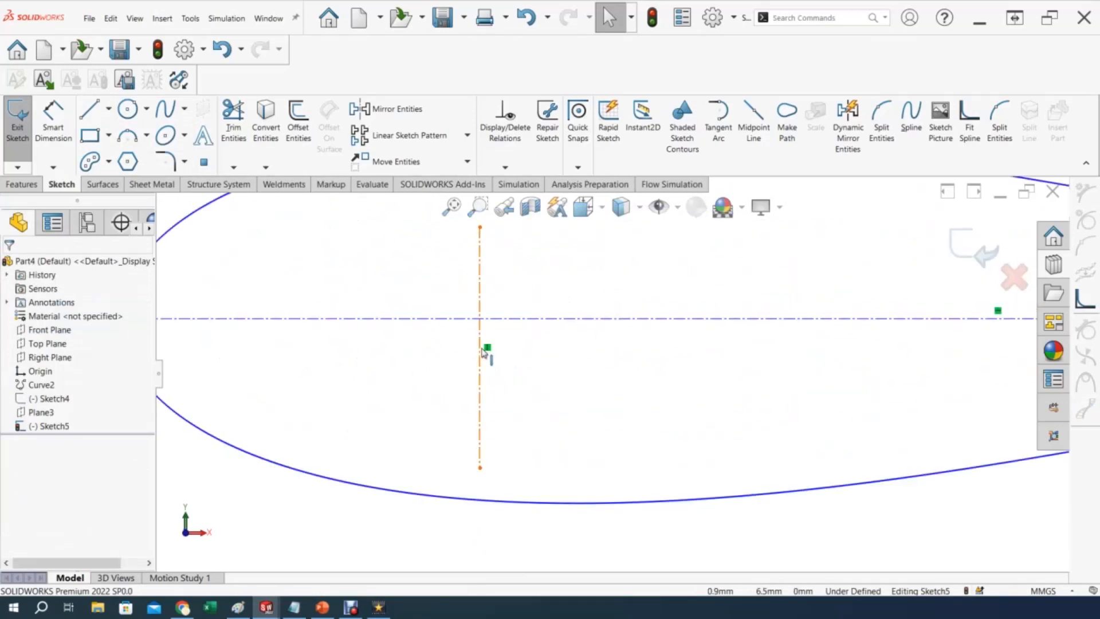
pyautogui.click(481, 351)
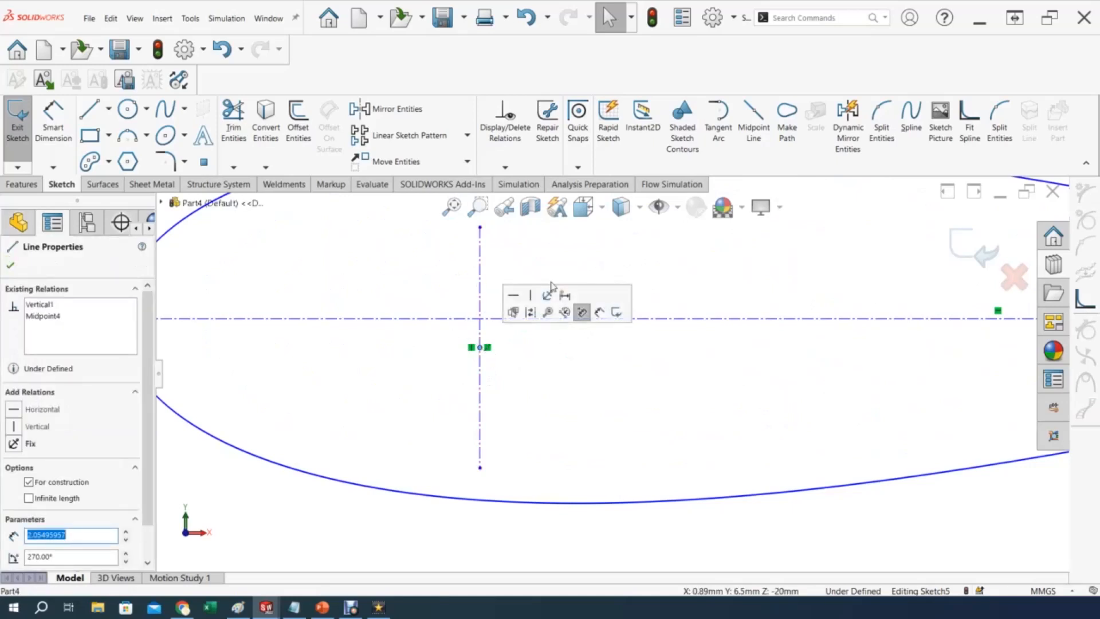
pyautogui.keyDown('ctrl'); pyautogui.click(628, 322); pyautogui.keyUp('ctrl')
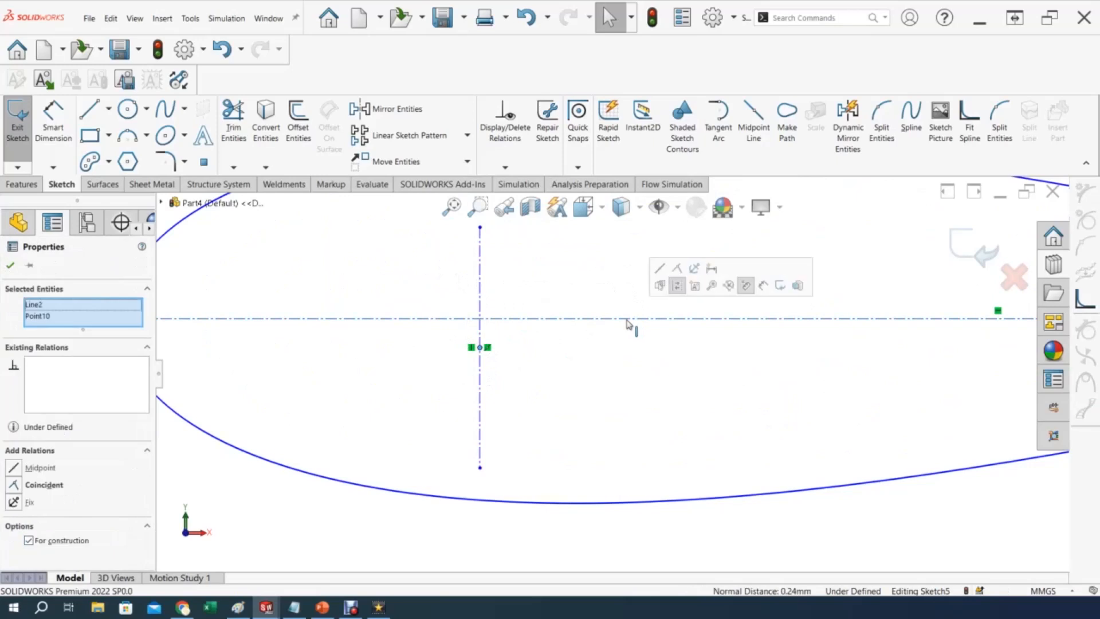
pyautogui.click(678, 269)
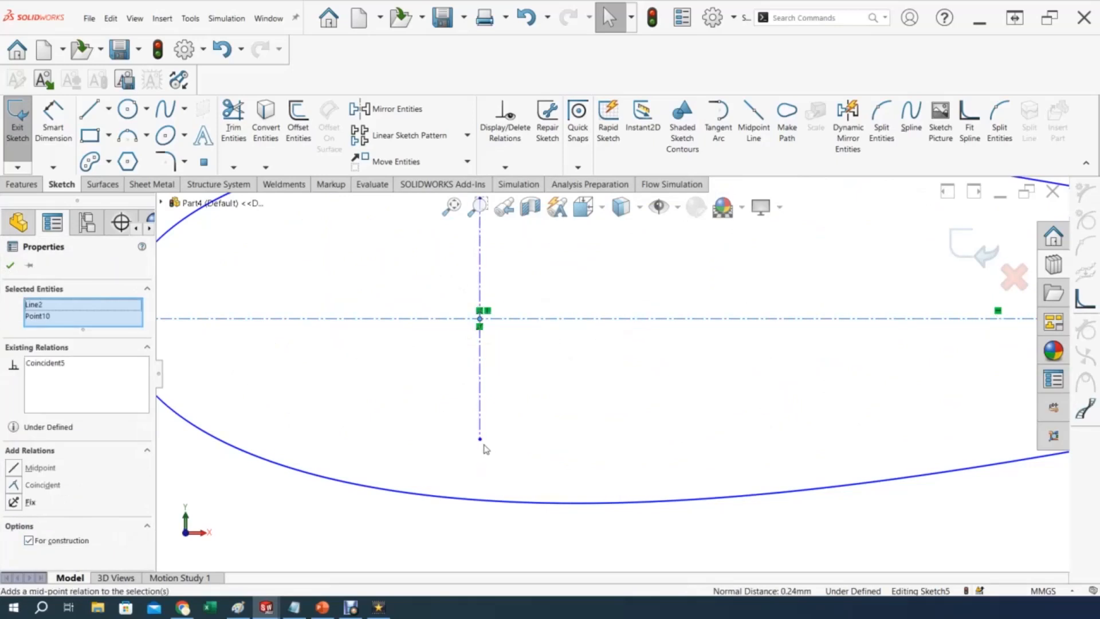
# Make the lower and upper endpoints of the vertical centerline coincident with the airfoil curve.
pyautogui.click(480, 441)
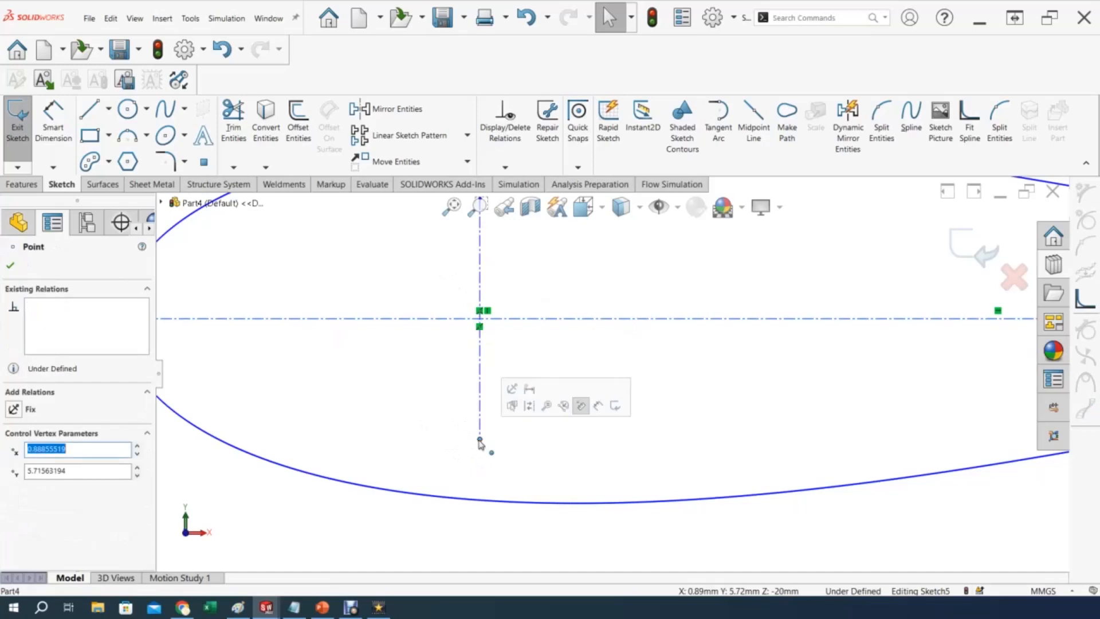
pyautogui.keyDown('ctrl'); pyautogui.click(478, 503); pyautogui.keyUp('ctrl')
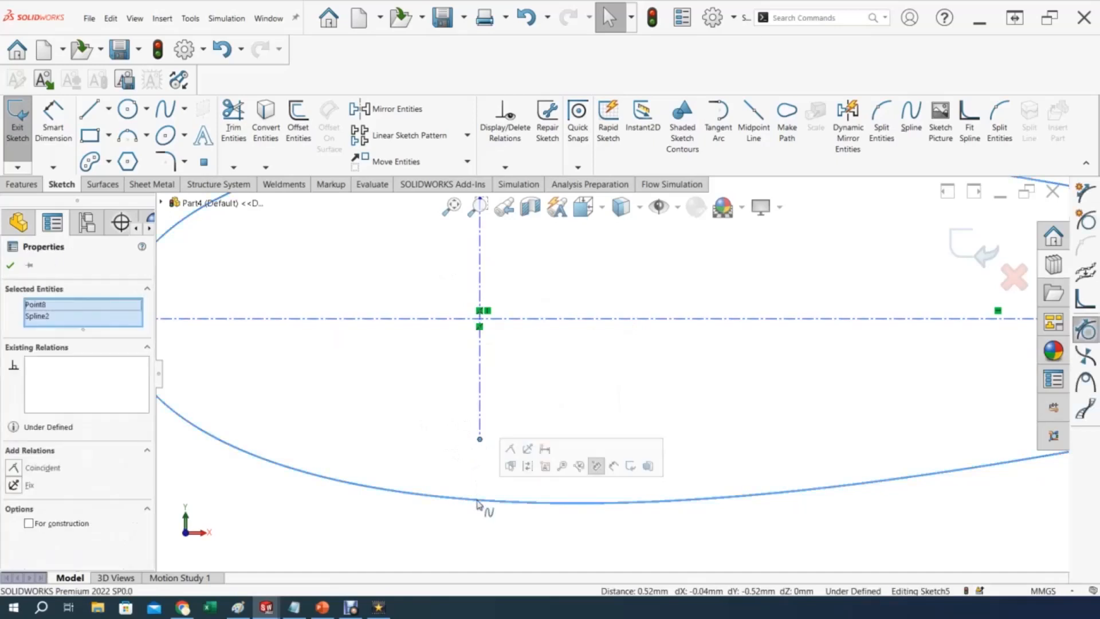
pyautogui.click(11, 468)
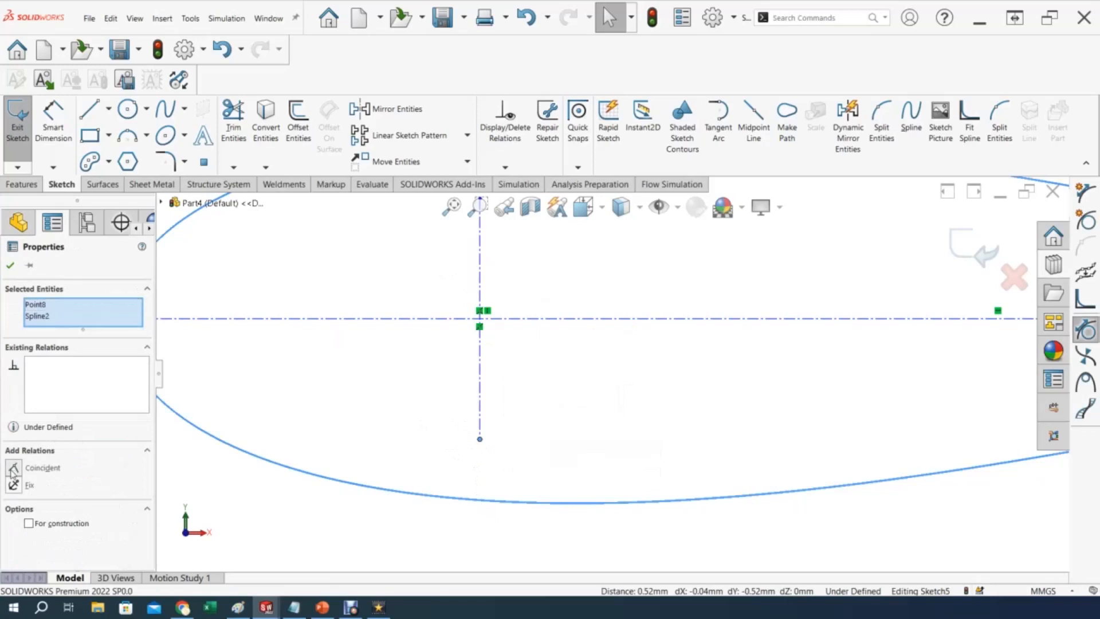
pyautogui.scroll(3, 528, 350)
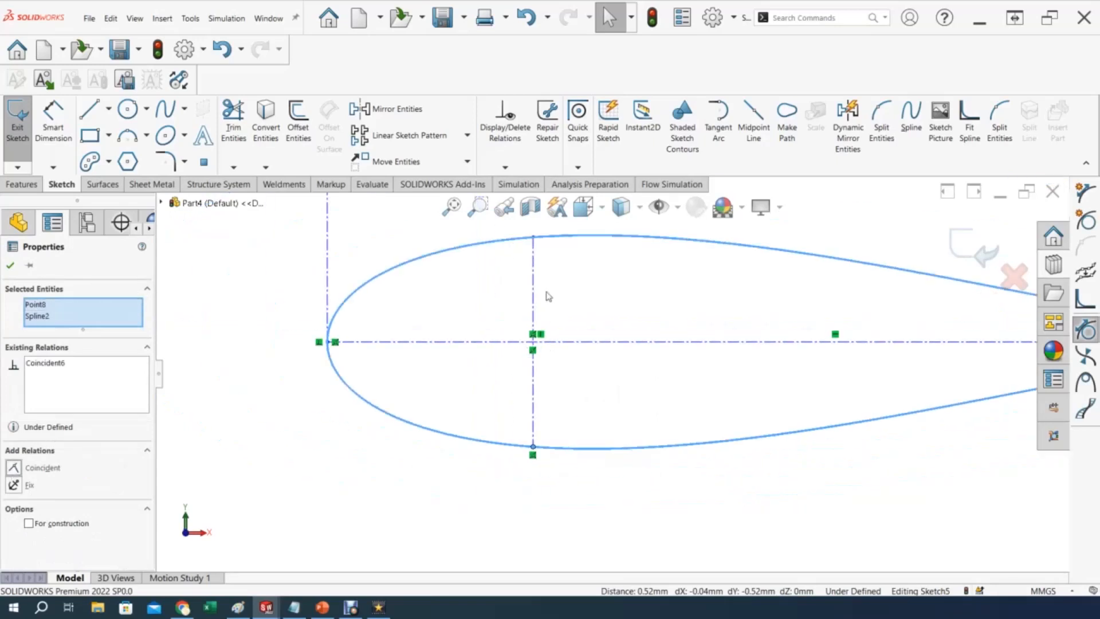
pyautogui.scroll(-3, 551, 256)
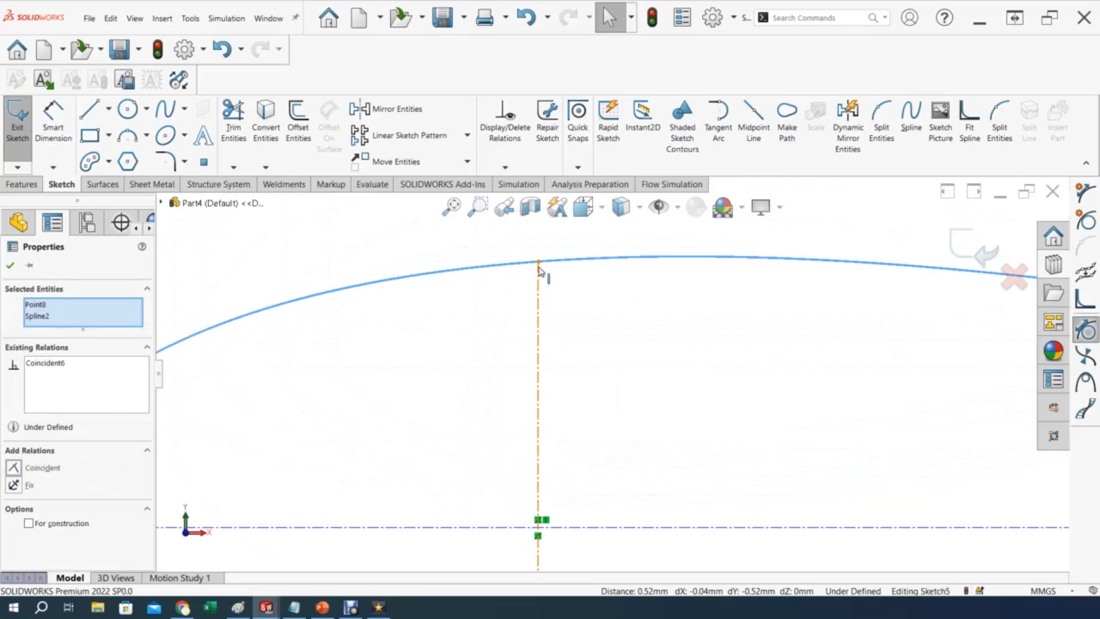
pyautogui.click(539, 264)
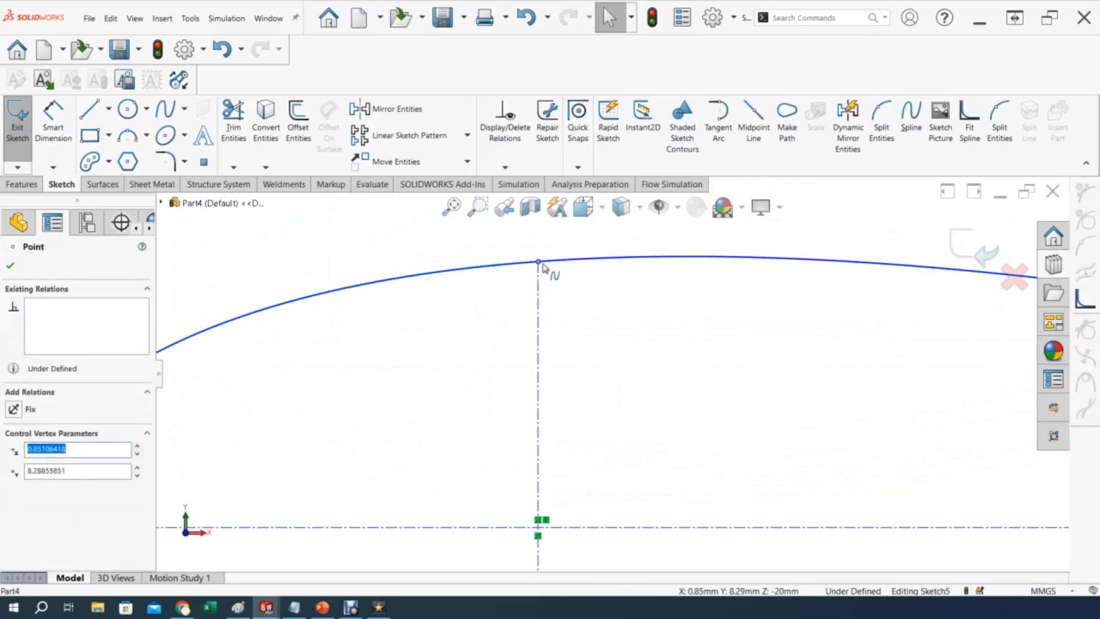
pyautogui.keyDown('ctrl'); pyautogui.click(566, 262); pyautogui.keyUp('ctrl')
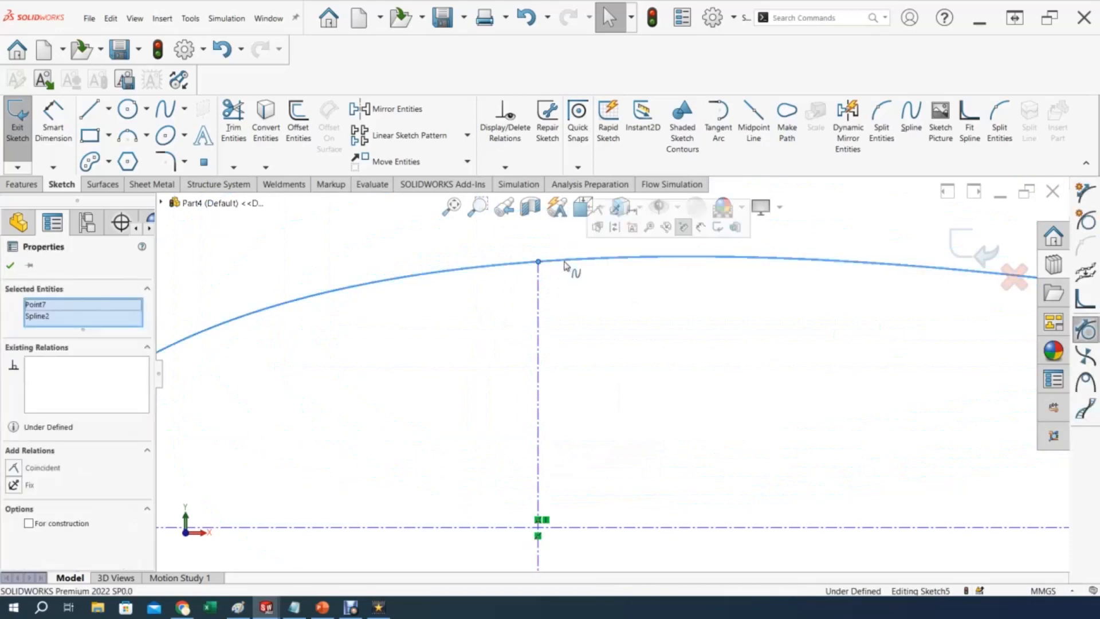
pyautogui.click(597, 227)
pyautogui.scroll(3, 618, 441)
pyautogui.scroll(3, 656, 437)
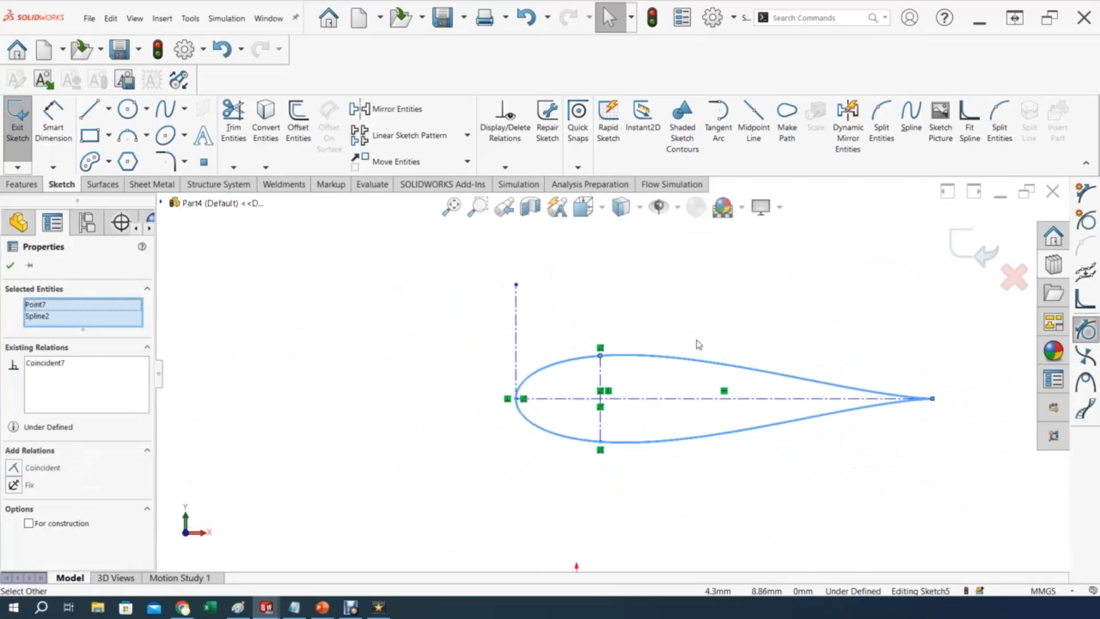
# Stretch the airfoil profile freehand by its upper curve to a longer, thicker shape, and exit the sketch.
pyautogui.moveTo(690, 358); pyautogui.dragTo(595, 282)
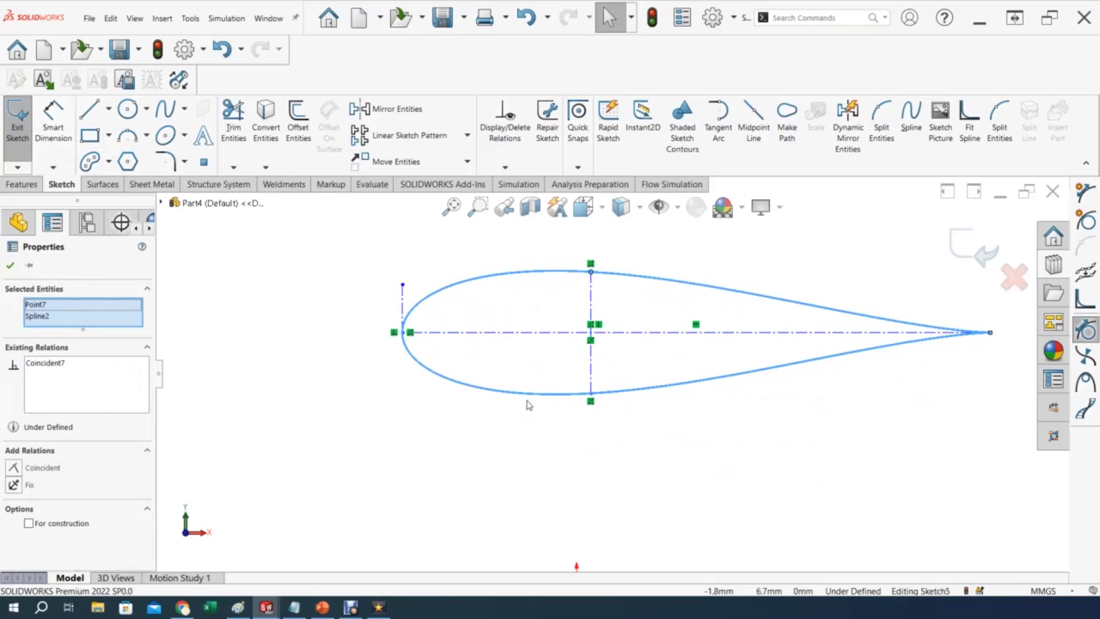
pyautogui.click(391, 352)
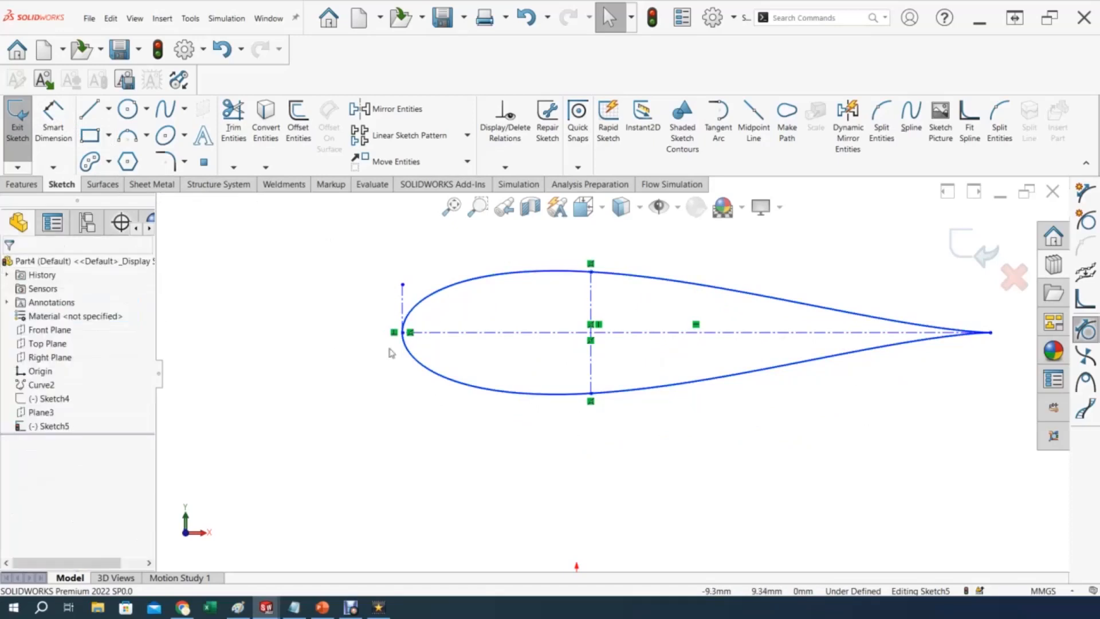
pyautogui.click(980, 255)
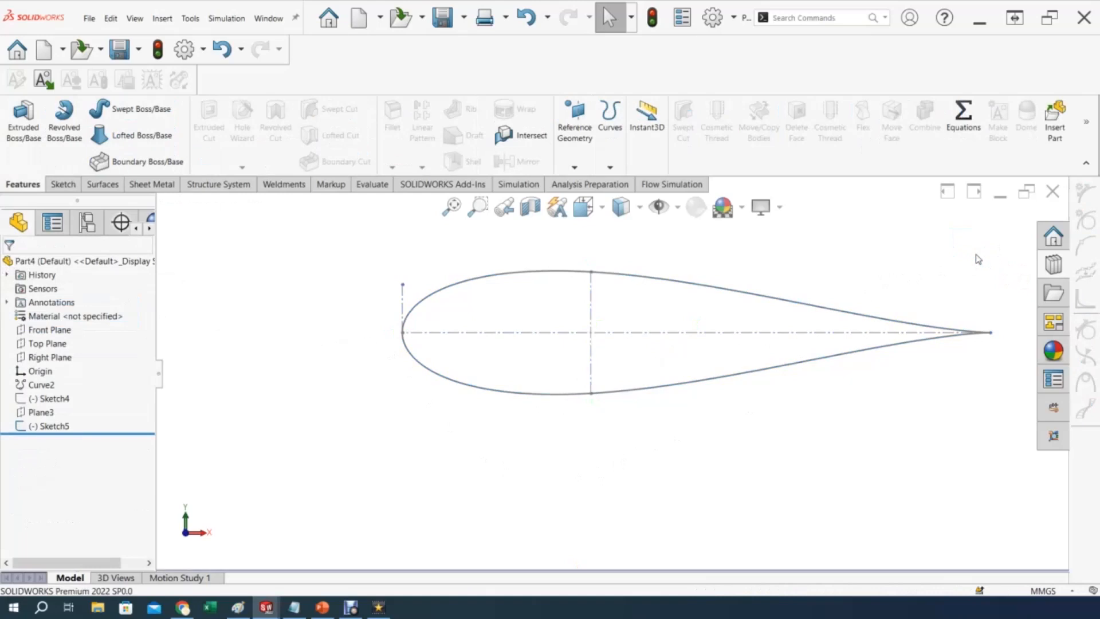
# Compare the first and second airfoil sketches from an angled 3D view to examine their spacing.
pyautogui.click(60, 426)
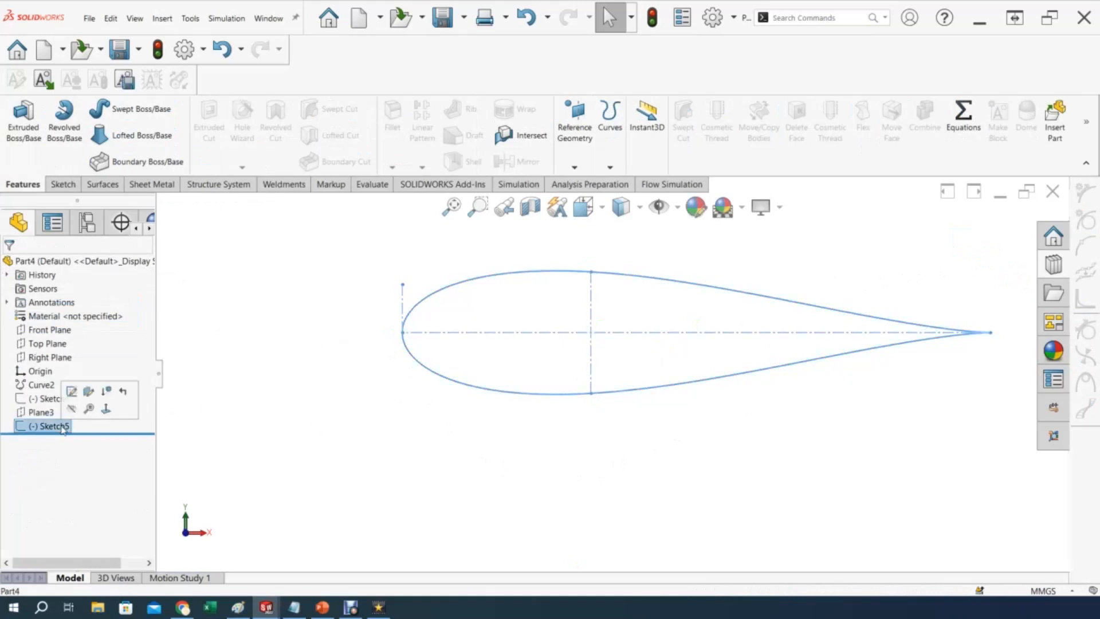
pyautogui.click(48, 398)
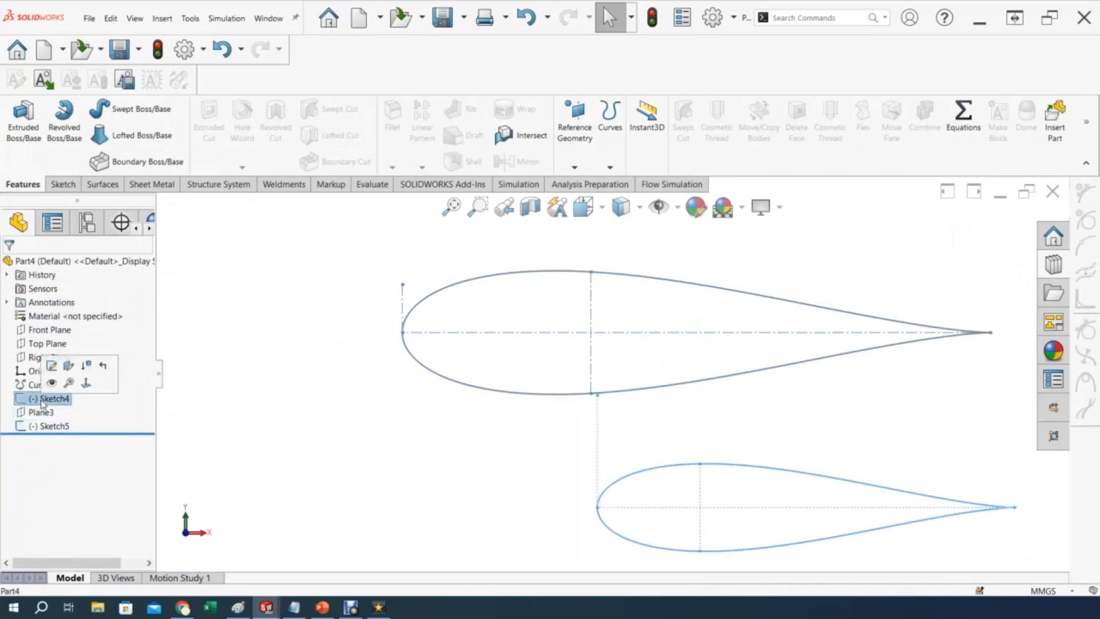
pyautogui.click(600, 208)
pyautogui.click(694, 262)
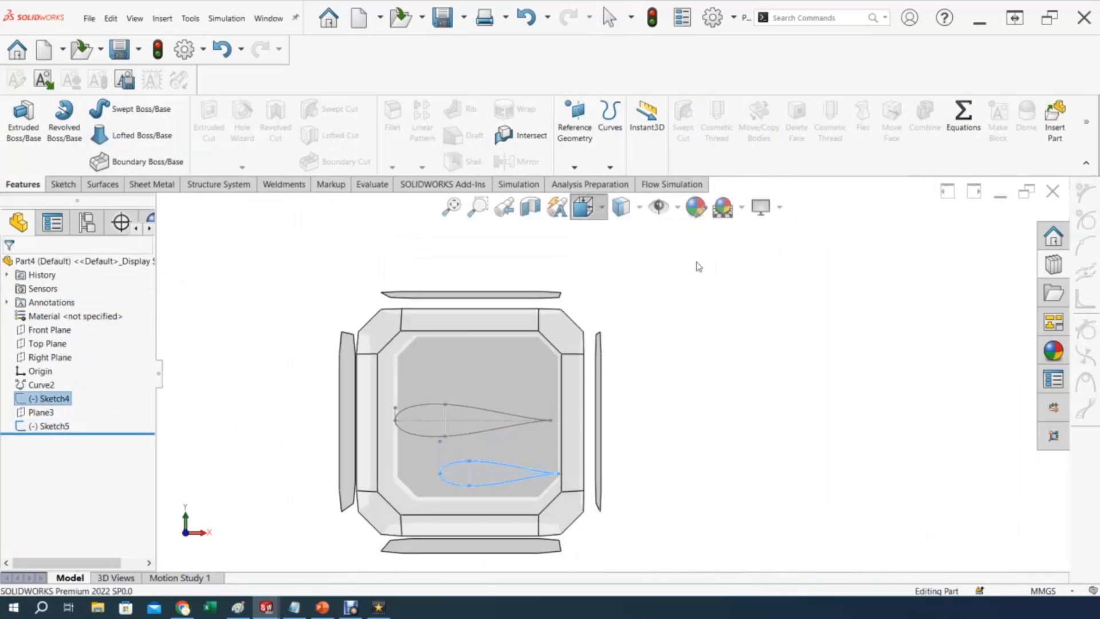
pyautogui.moveTo(458, 468)
pyautogui.mouseDown(button='middle')
pyautogui.moveTo(540, 471)
pyautogui.moveTo(532, 452)
pyautogui.mouseUp(button='middle')
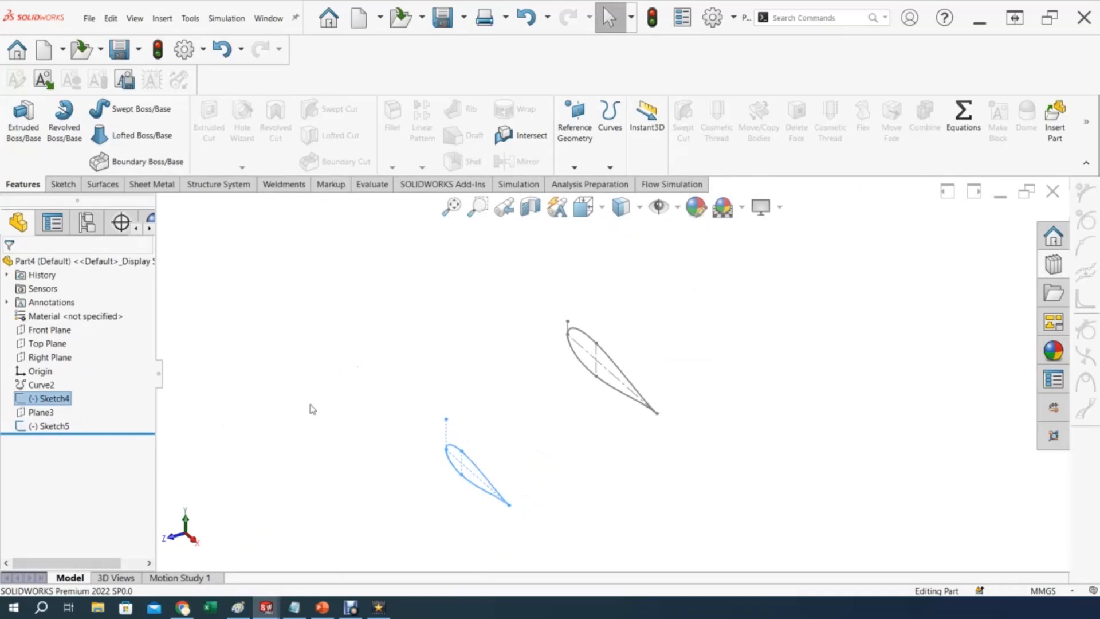
pyautogui.click(42, 399)
pyautogui.click(42, 400)
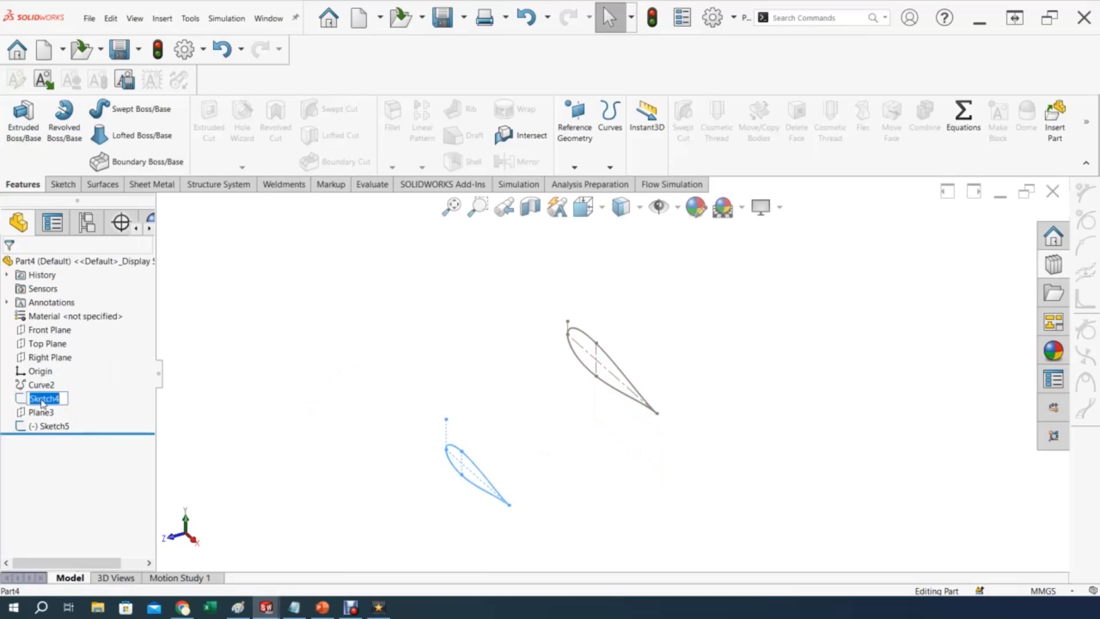
pyautogui.click(38, 430)
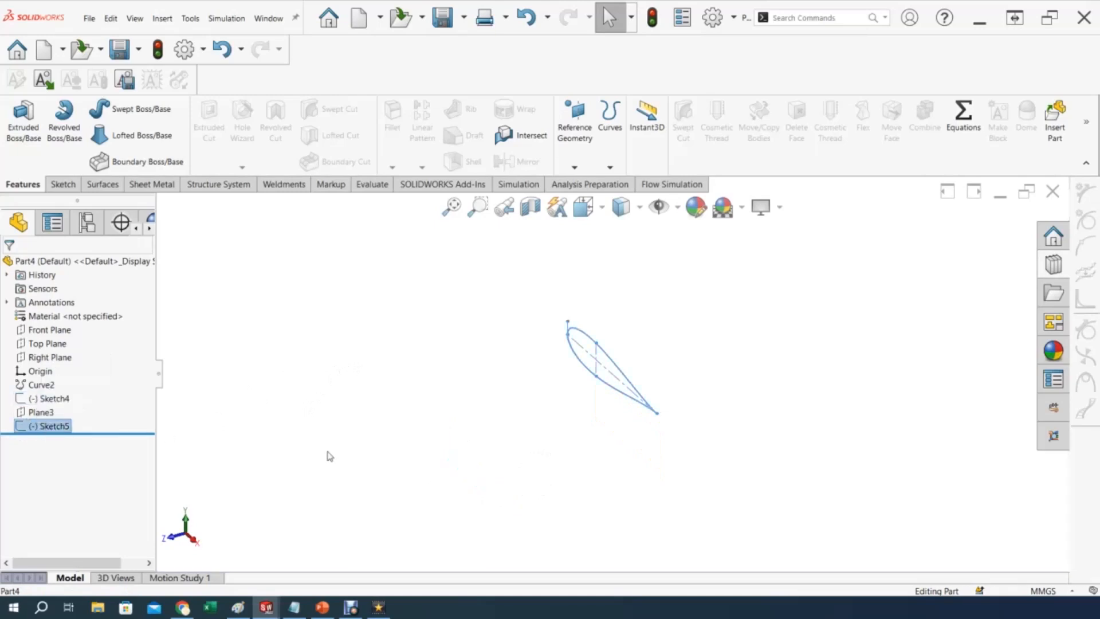
pyautogui.click(182, 437)
pyautogui.click(41, 426)
# Review the offset distance in the definition of the second airfoil section's plane.
pyautogui.click(38, 412)
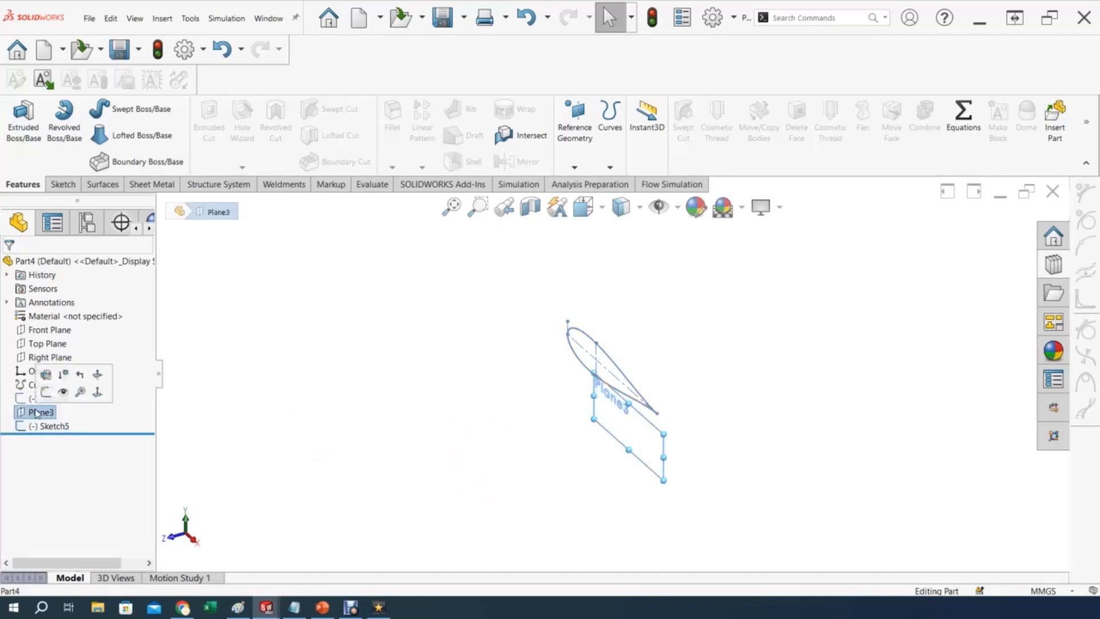
pyautogui.click(46, 375)
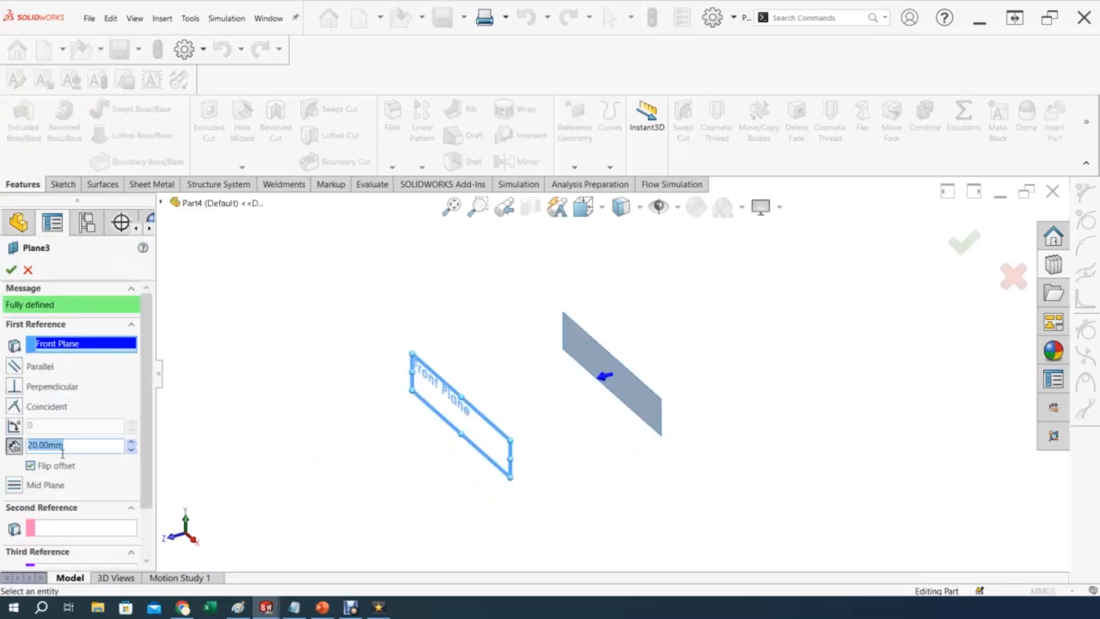
pyautogui.click(12, 270)
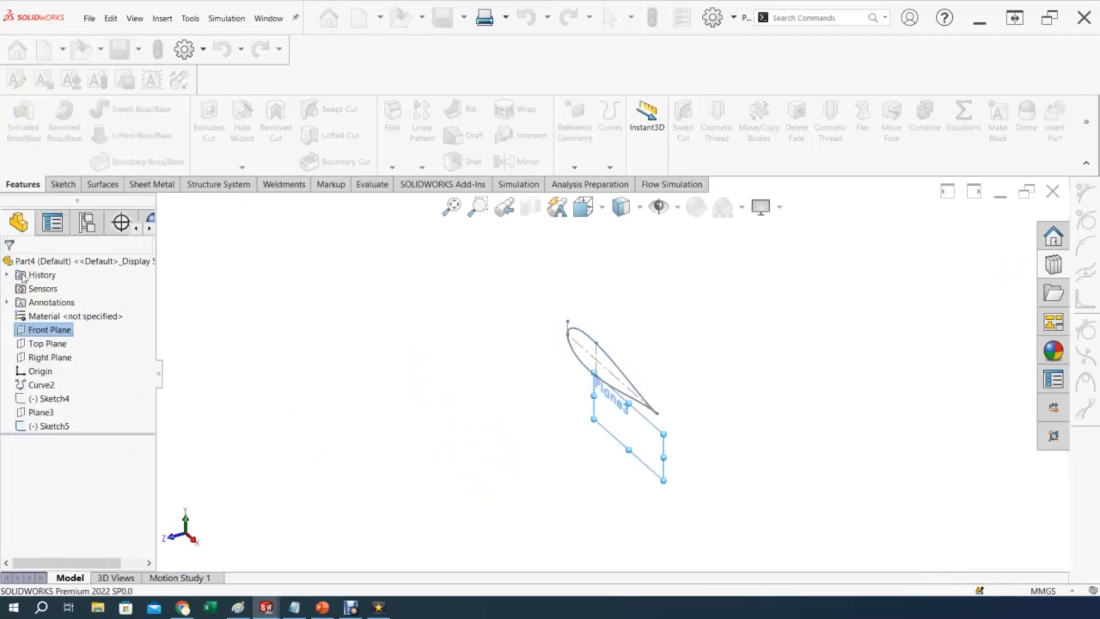
# Rename the second airfoil section's plane as 20 mm.
pyautogui.click(40, 412)
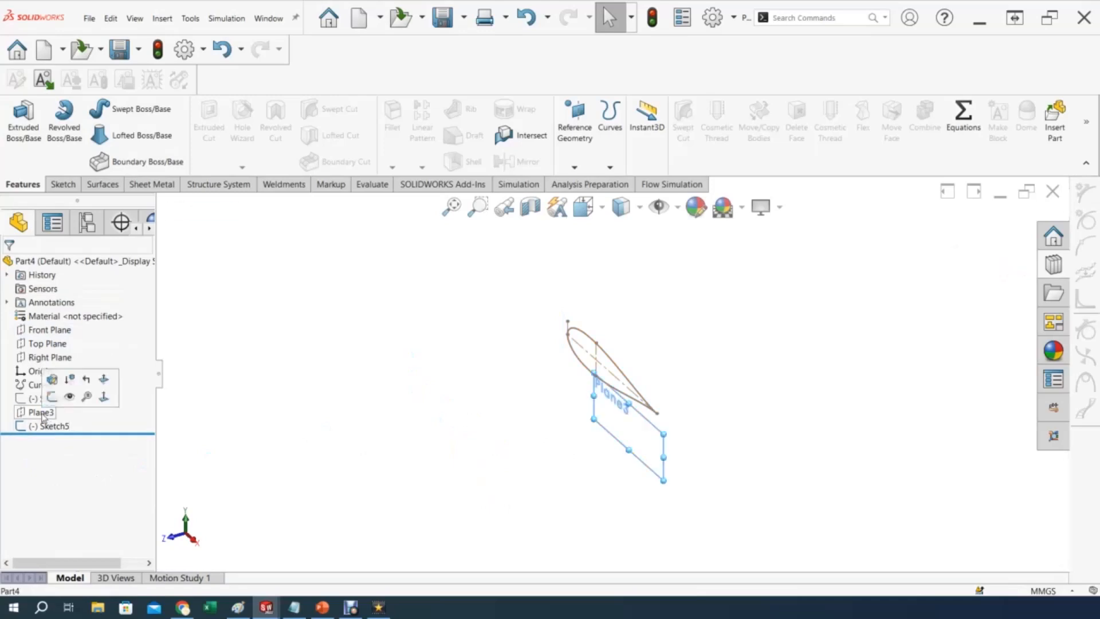
pyautogui.rightClick(43, 413)
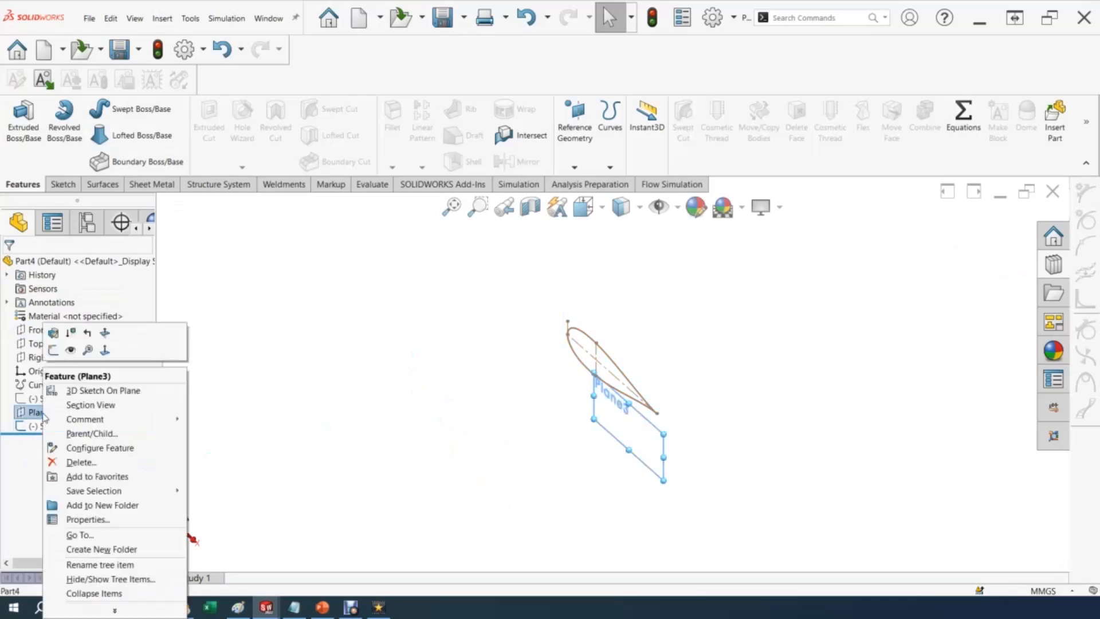
pyautogui.click(120, 565)
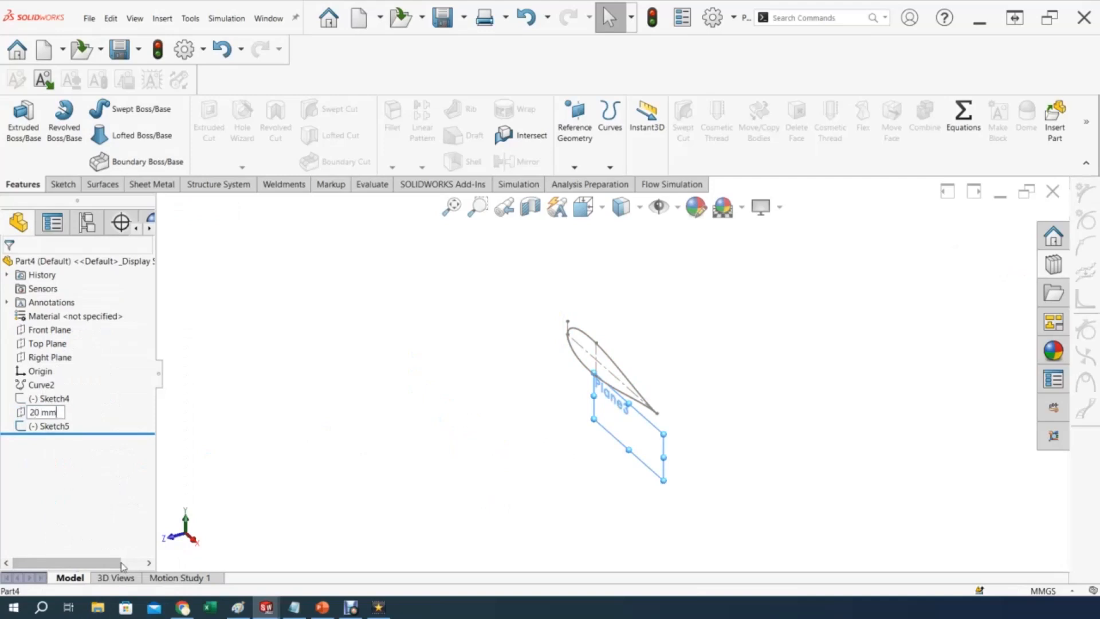
pyautogui.click(45, 456)
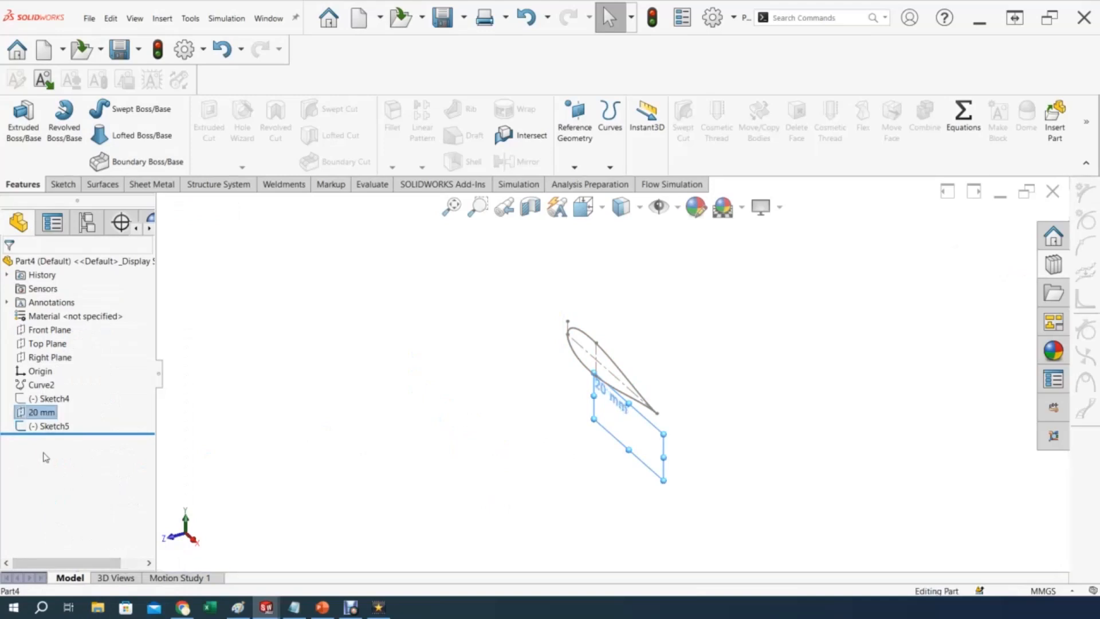
pyautogui.click(369, 479)
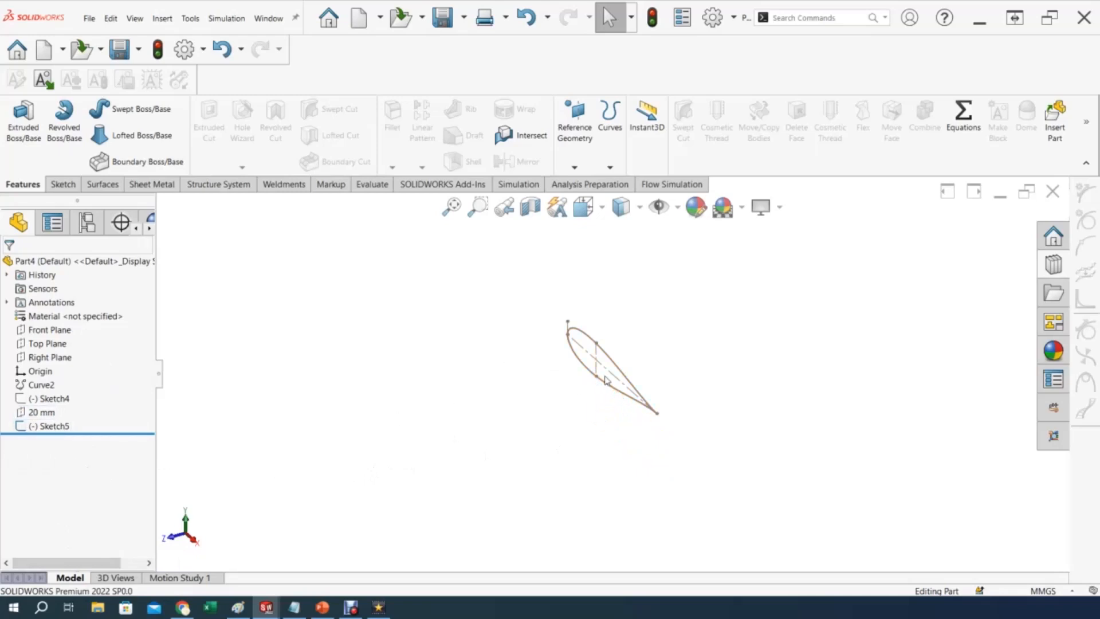
# Check the section distances in the blade profile drawing and create a reference plane offset 65 mm from the Front Plane, with the offset flipped.
pyautogui.hotkey('alt', 'Tab')
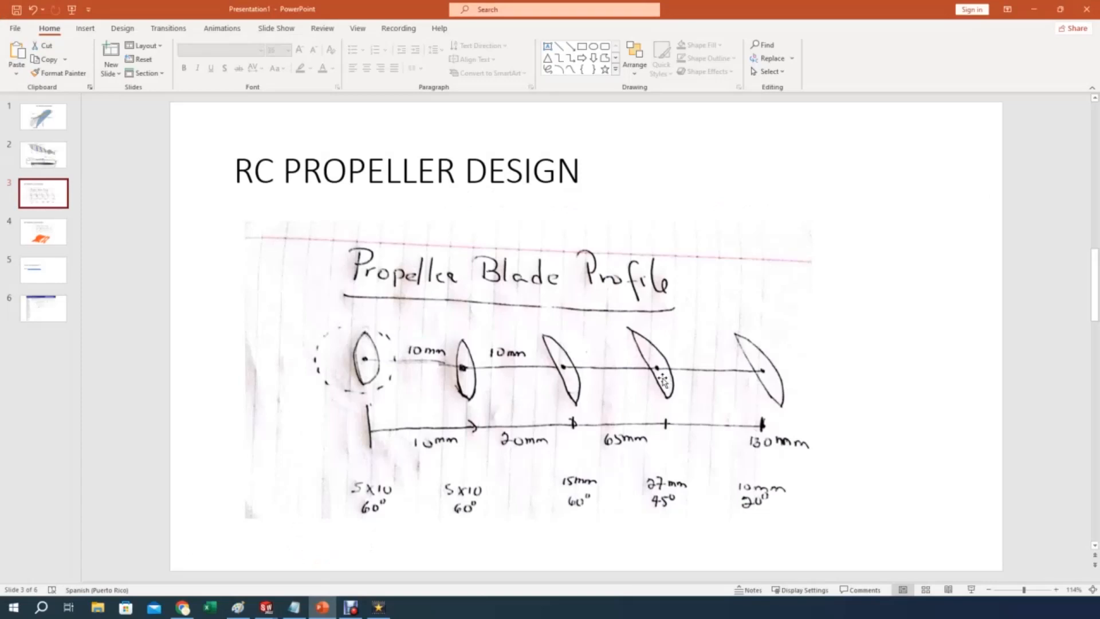
pyautogui.click(1034, 9)
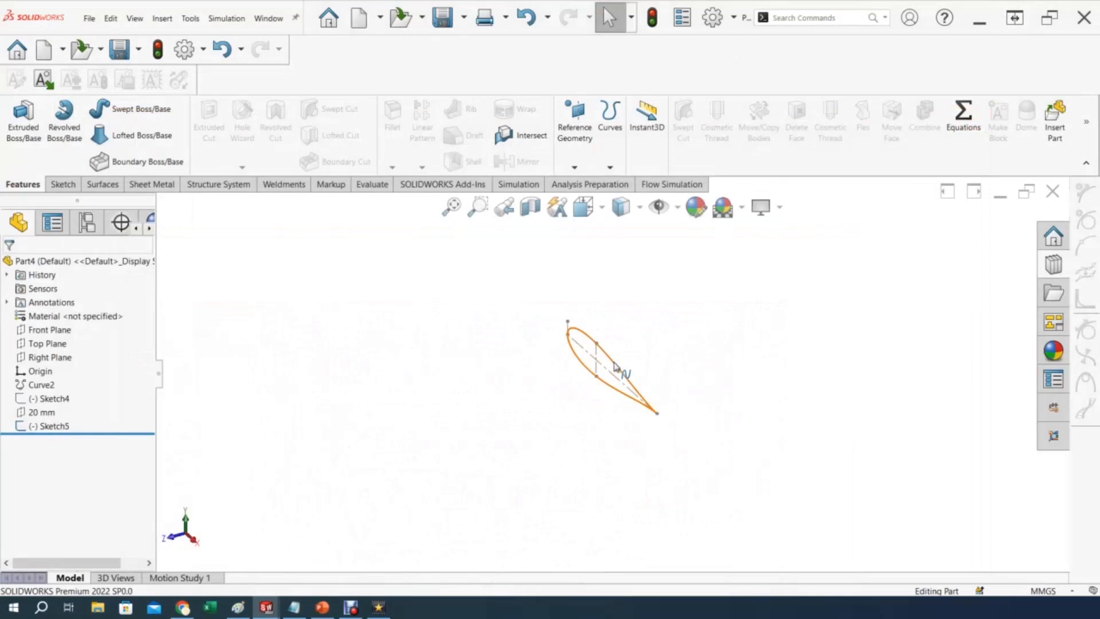
pyautogui.click(46, 333)
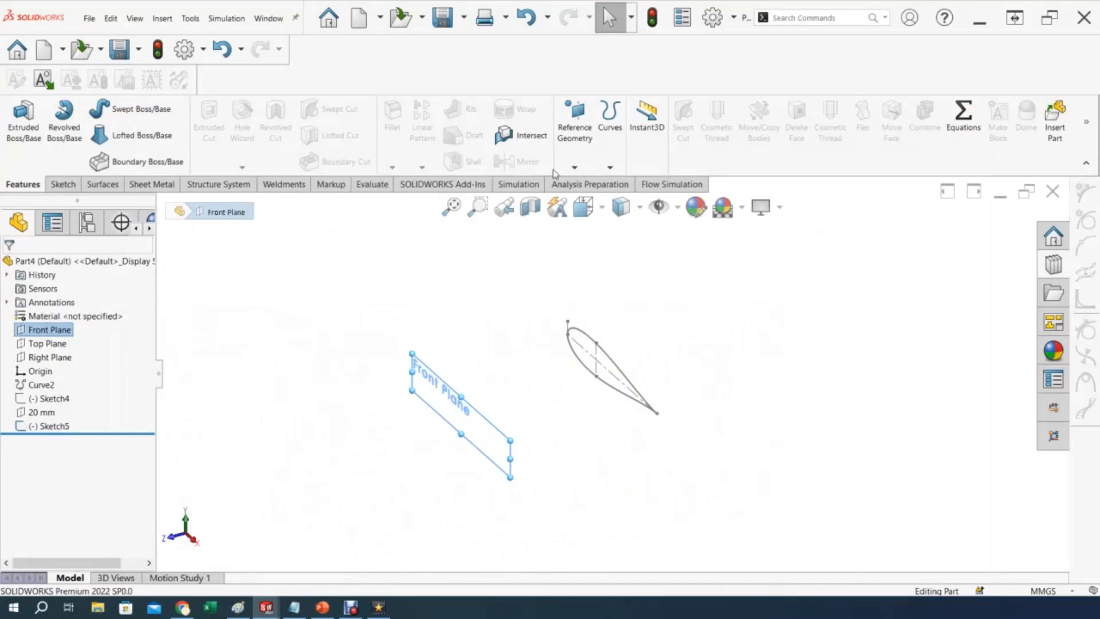
pyautogui.click(574, 167)
pyautogui.click(584, 182)
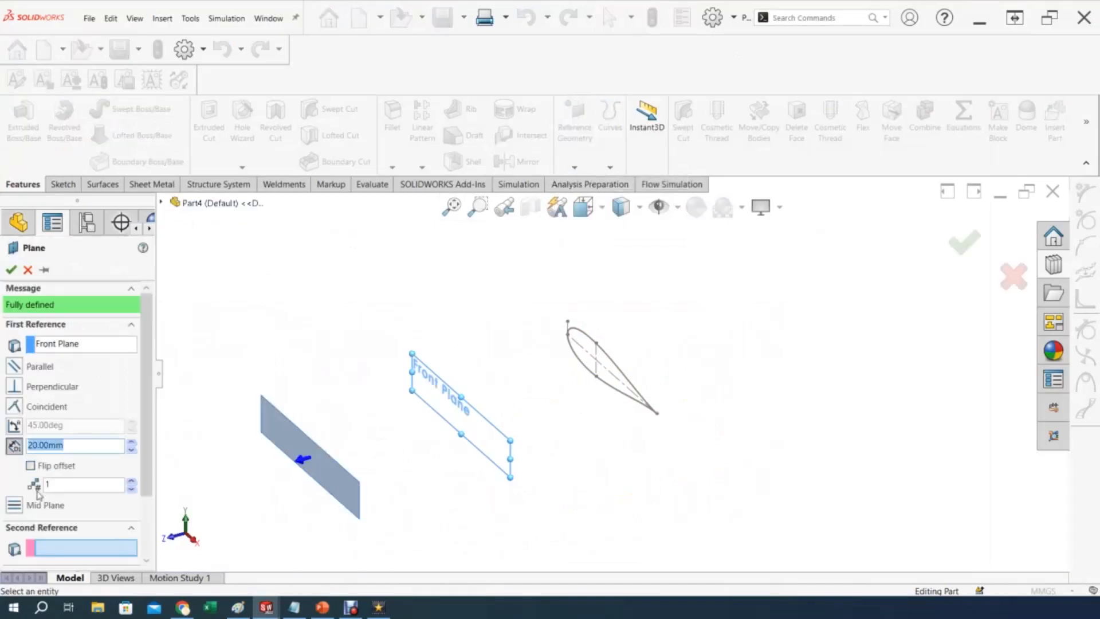
pyautogui.click(40, 470)
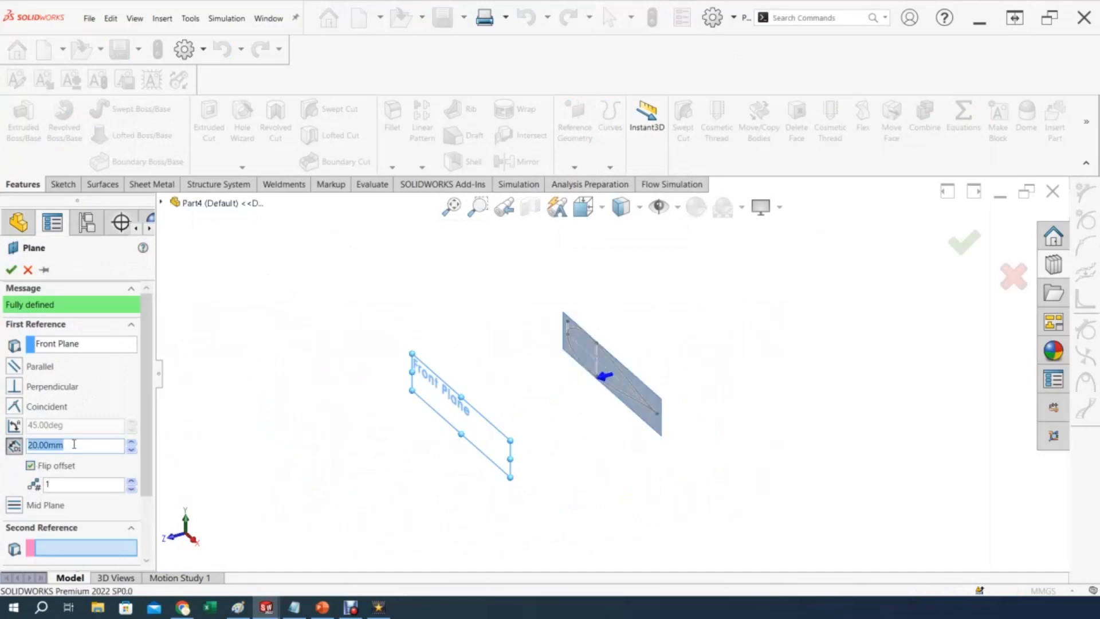
pyautogui.write('65')
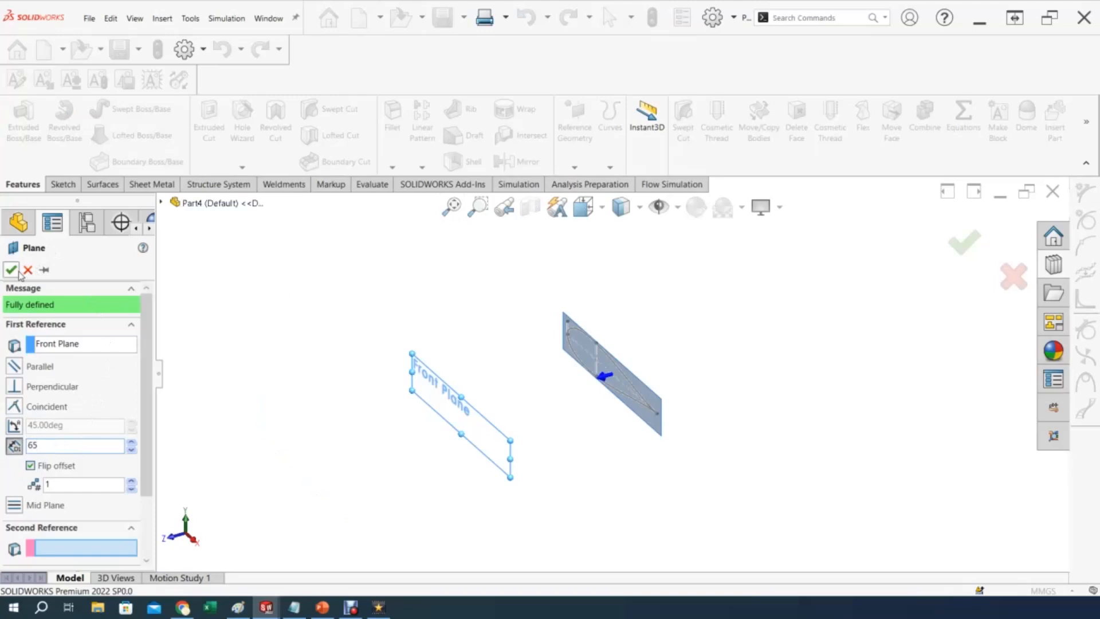
pyautogui.click(10, 269)
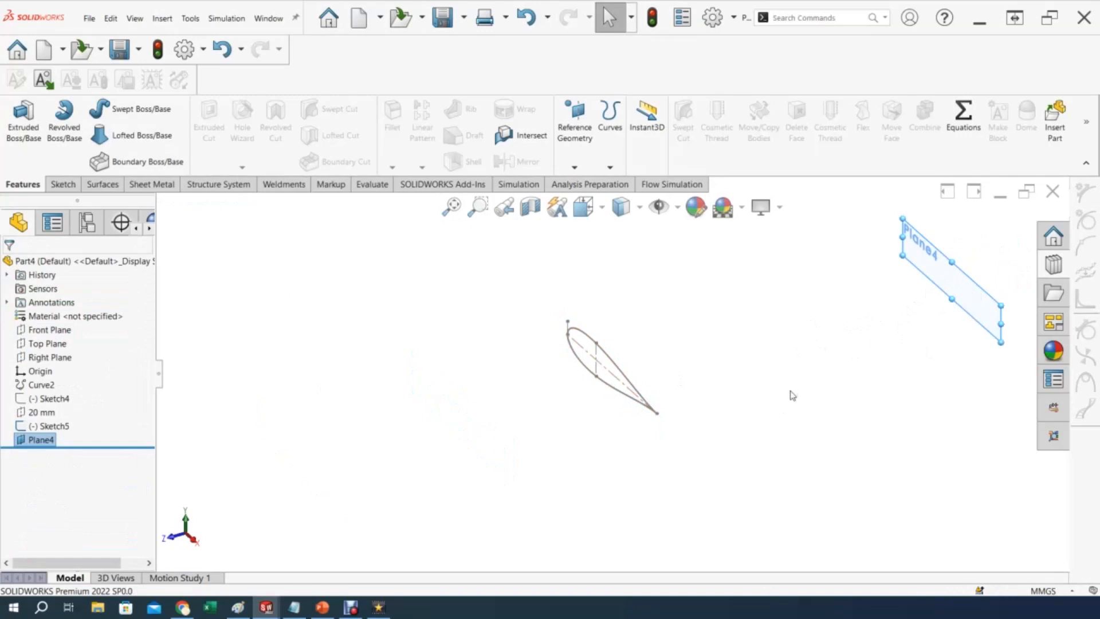
pyautogui.click(729, 371)
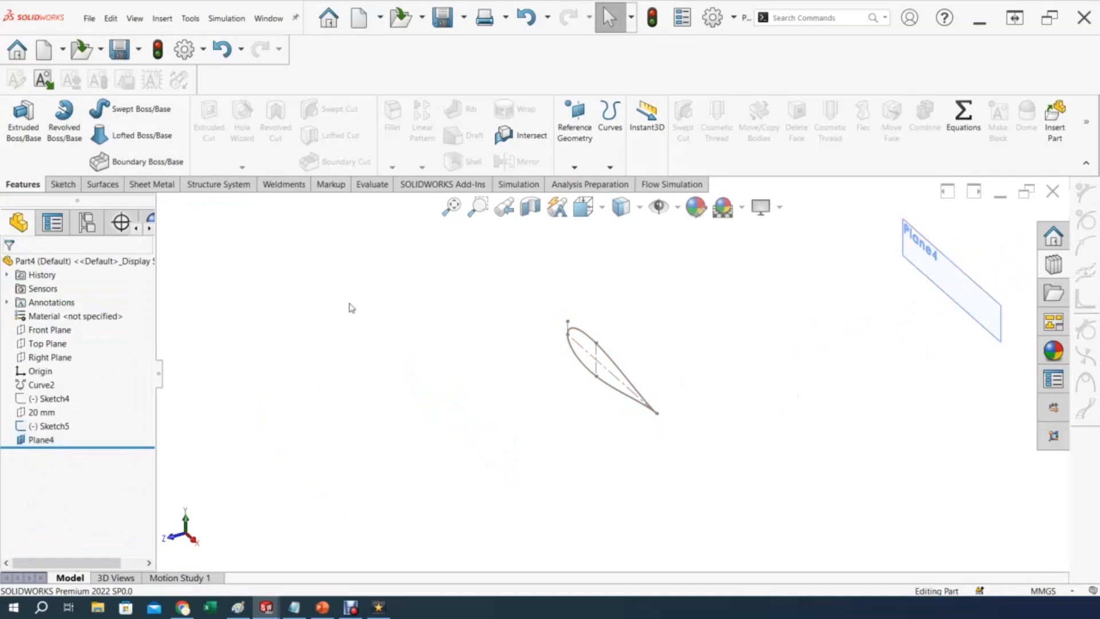
# Start a sketch on the new 65 mm offset plane and orient the view normal to it.
pyautogui.rightClick(932, 260)
pyautogui.click(958, 244)
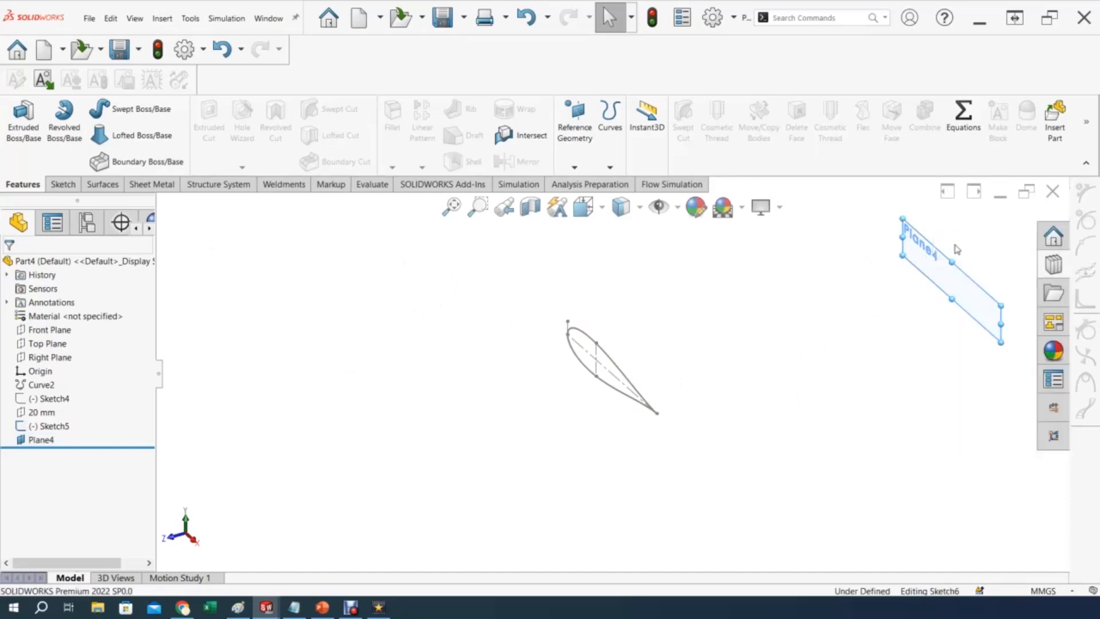
pyautogui.click(601, 213)
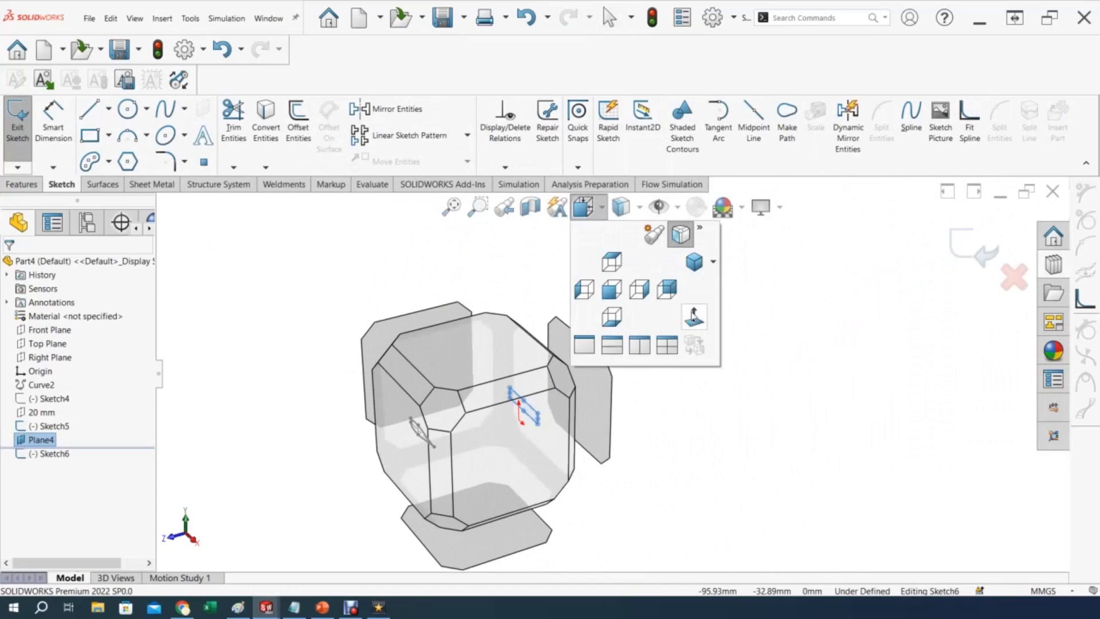
pyautogui.click(693, 314)
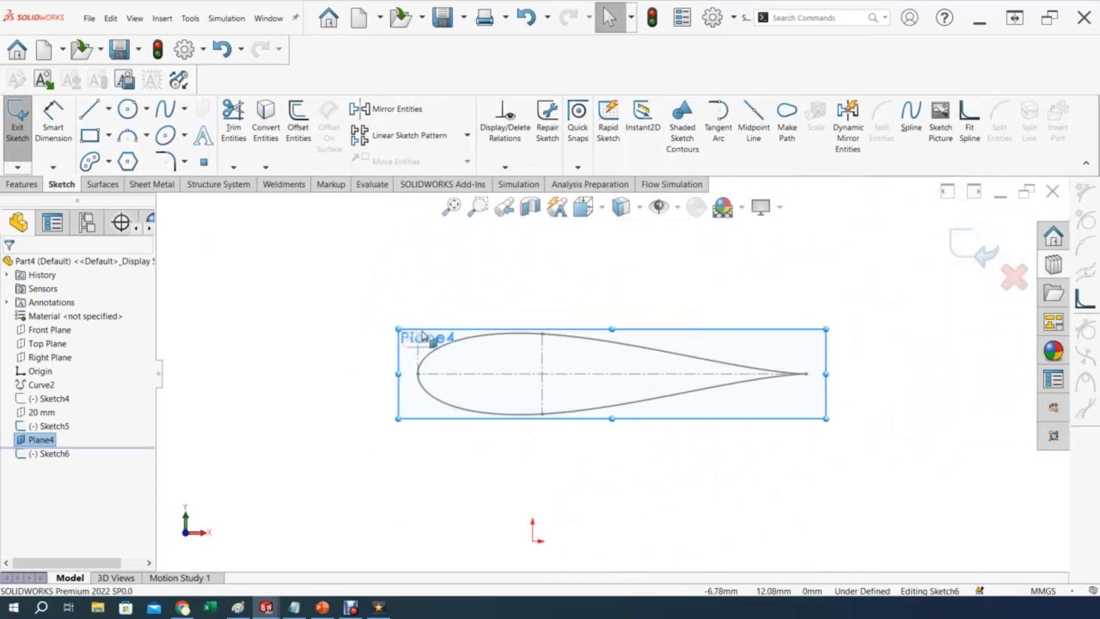
pyautogui.click(279, 357)
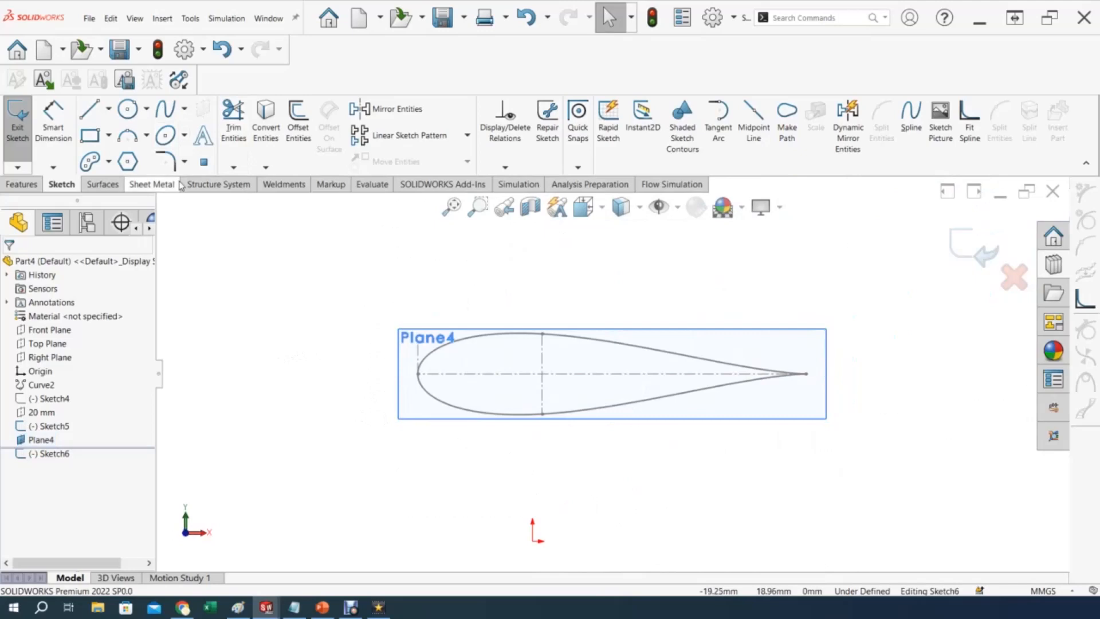
# Convert the airfoil spline of the 20 mm section into the new sketch with Convert Entities.
pyautogui.click(266, 169)
pyautogui.click(292, 182)
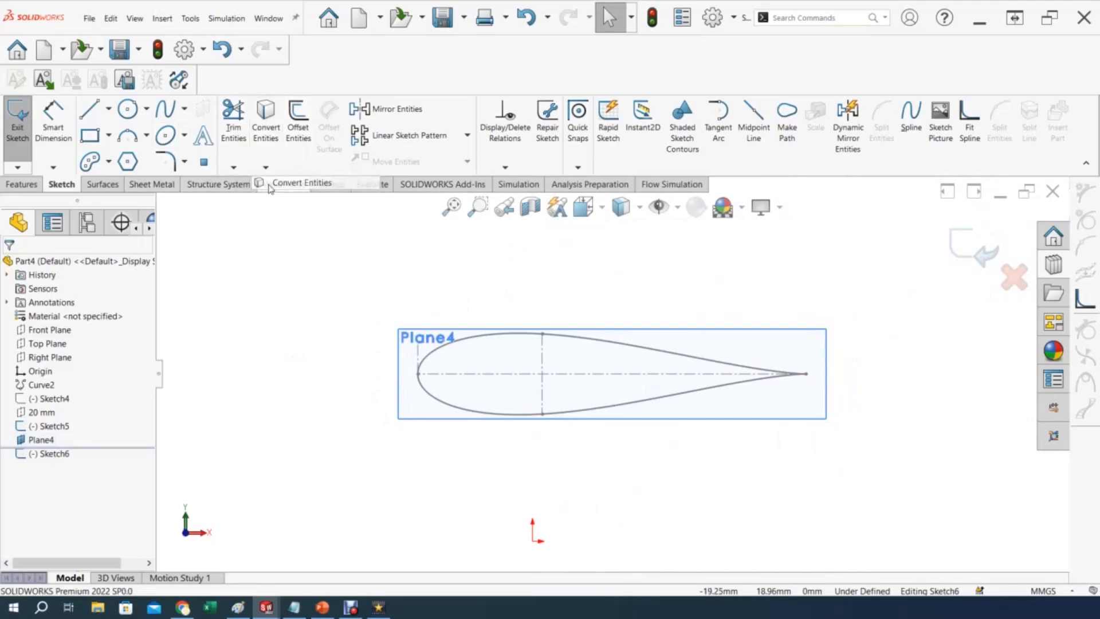
pyautogui.click(437, 353)
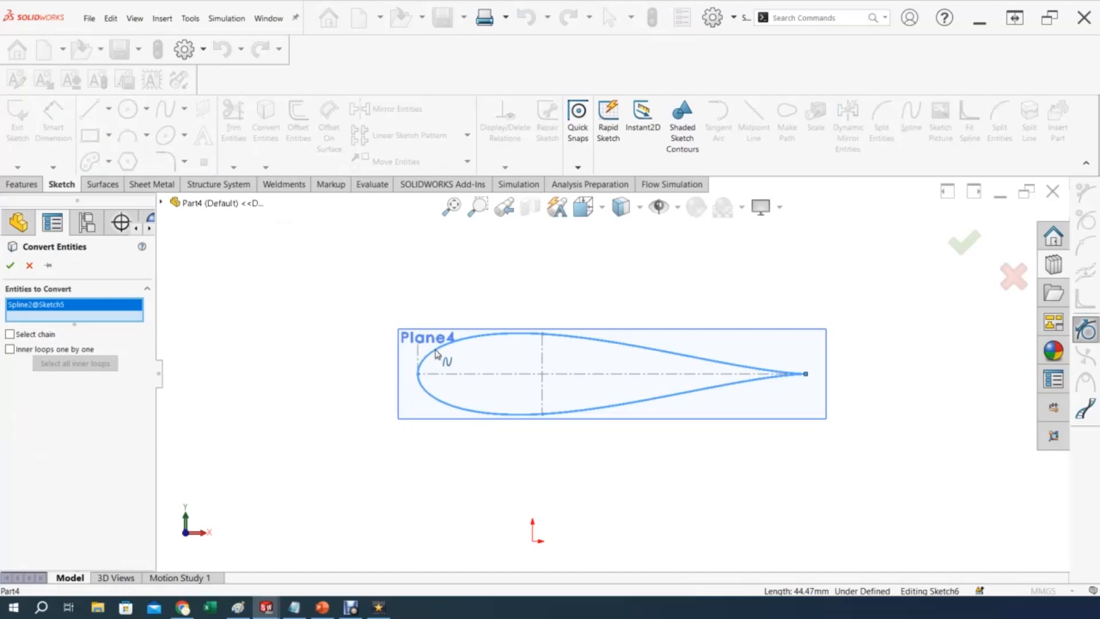
pyautogui.click(10, 266)
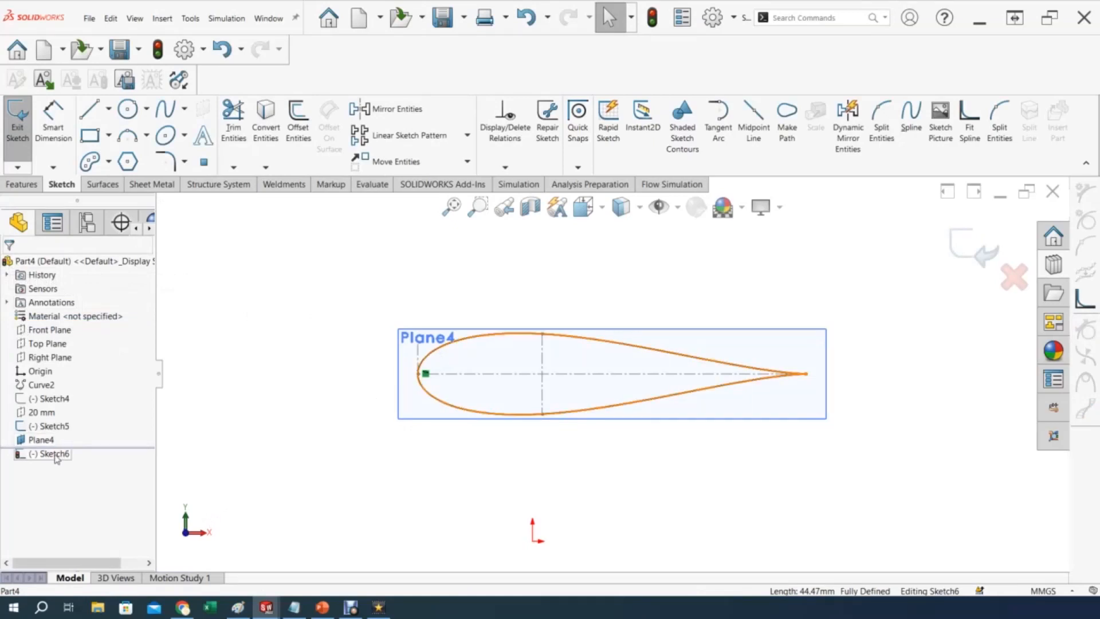
# Hide the 20 mm section's airfoil sketch, Sketch5.
pyautogui.click(51, 427)
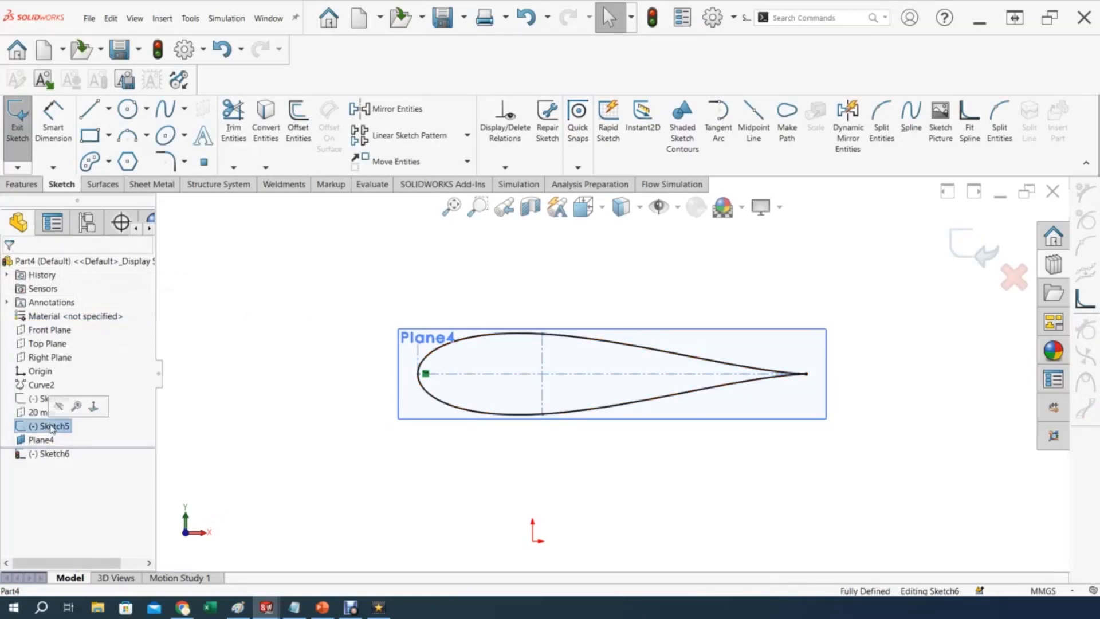
pyautogui.rightClick(51, 428)
pyautogui.click(60, 406)
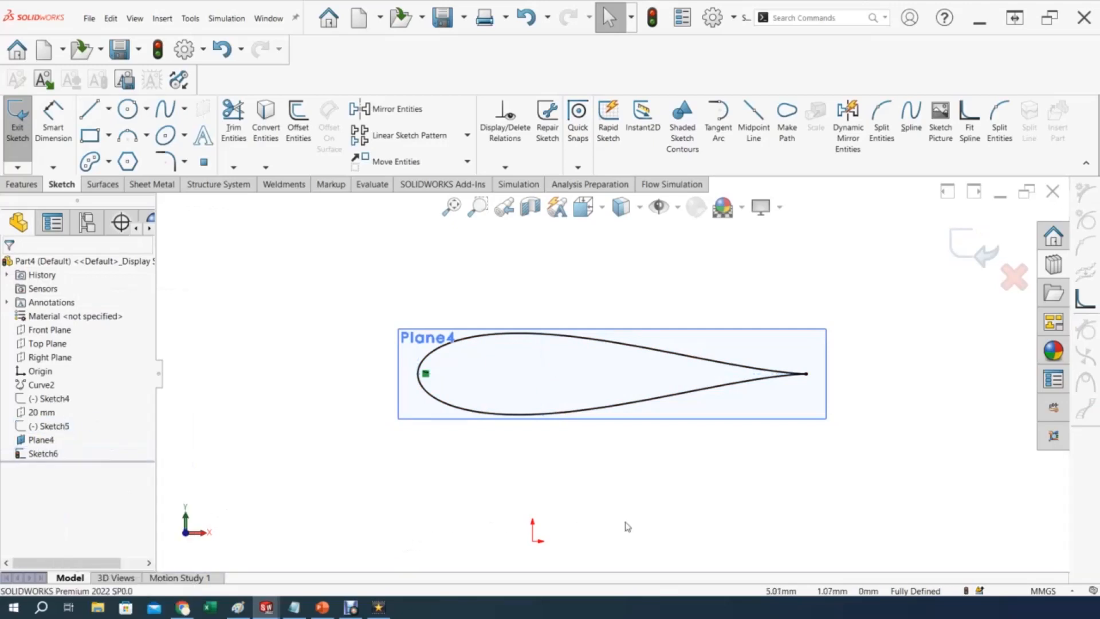
# Delete all existing relations from the converted airfoil spline to free it from its On Edge constraint.
pyautogui.click(44, 454)
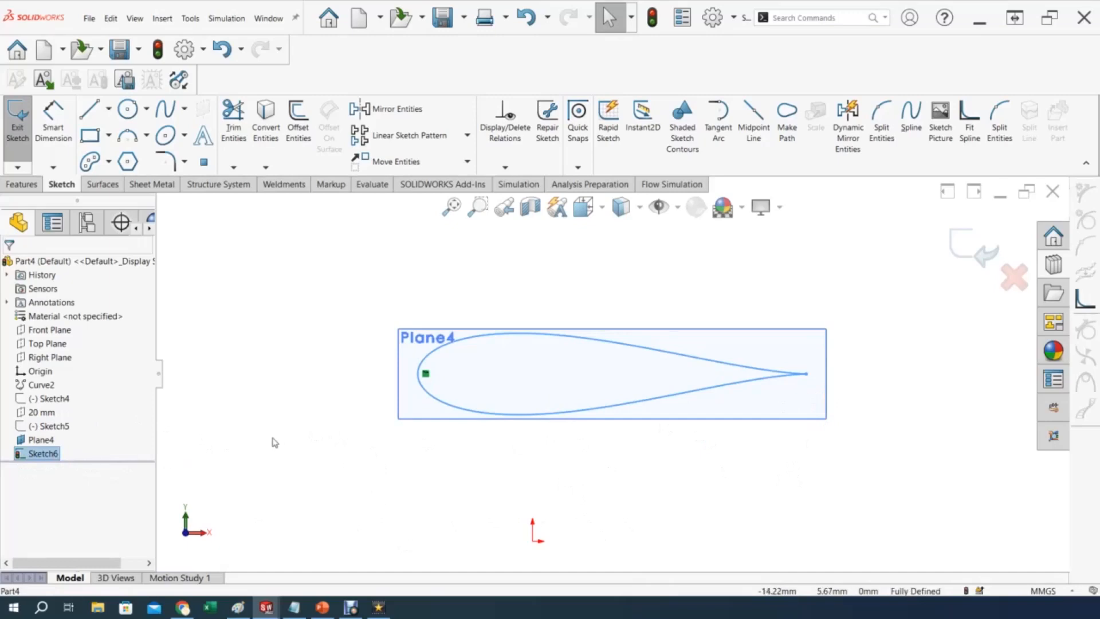
pyautogui.click(488, 340)
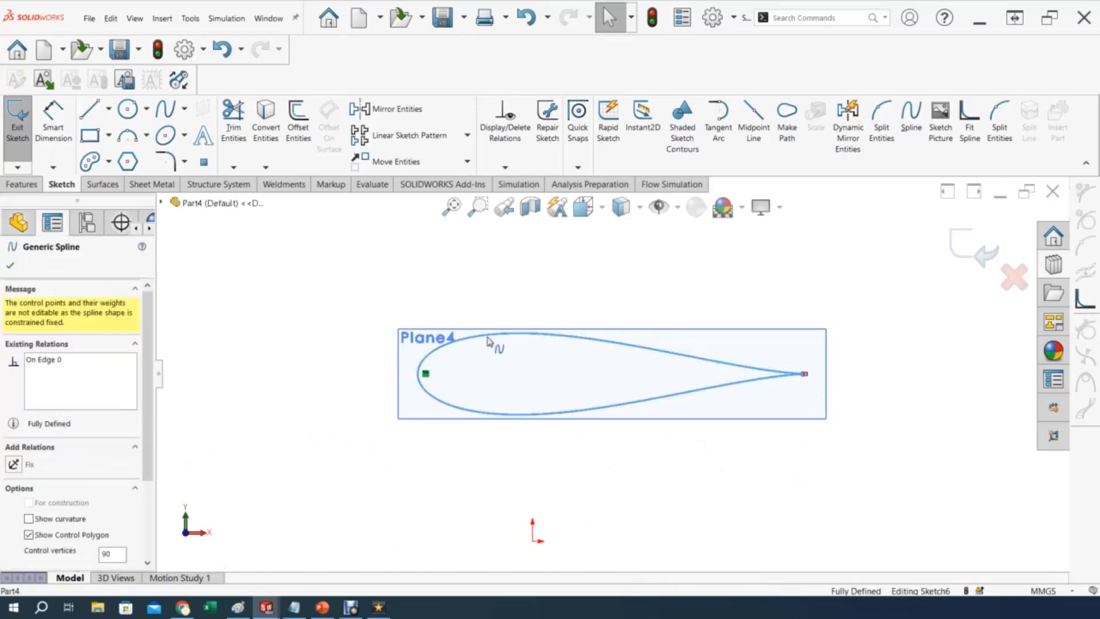
pyautogui.click(68, 364)
pyautogui.rightClick(61, 359)
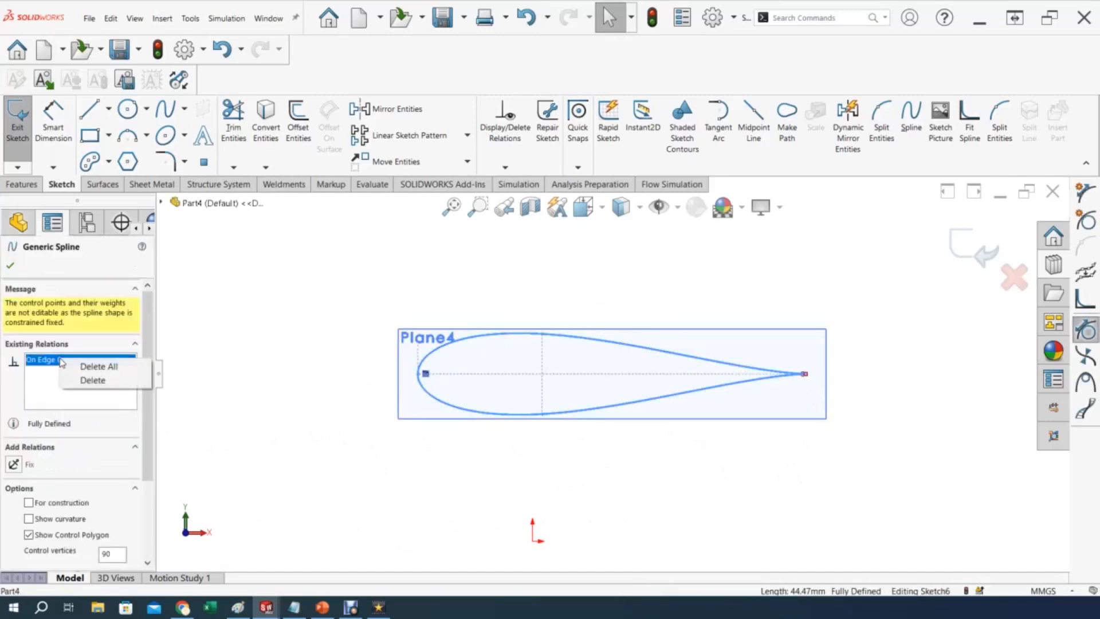
pyautogui.click(83, 367)
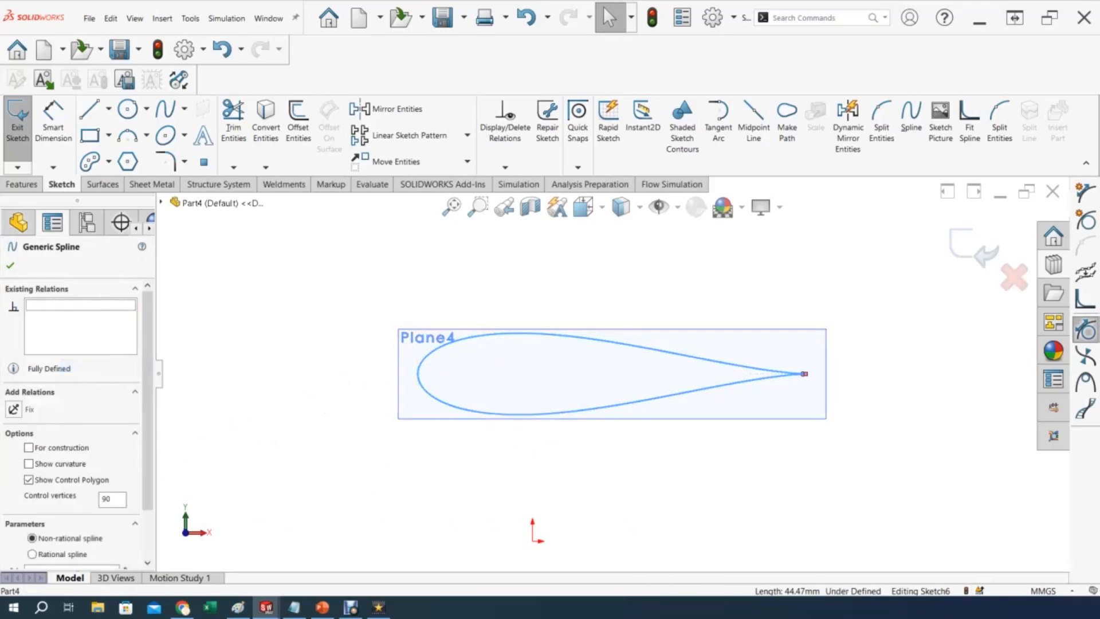
# Draw a horizontal construction centerline along the airfoil's chord from the trailing edge point to the leading edge.
pyautogui.click(108, 109)
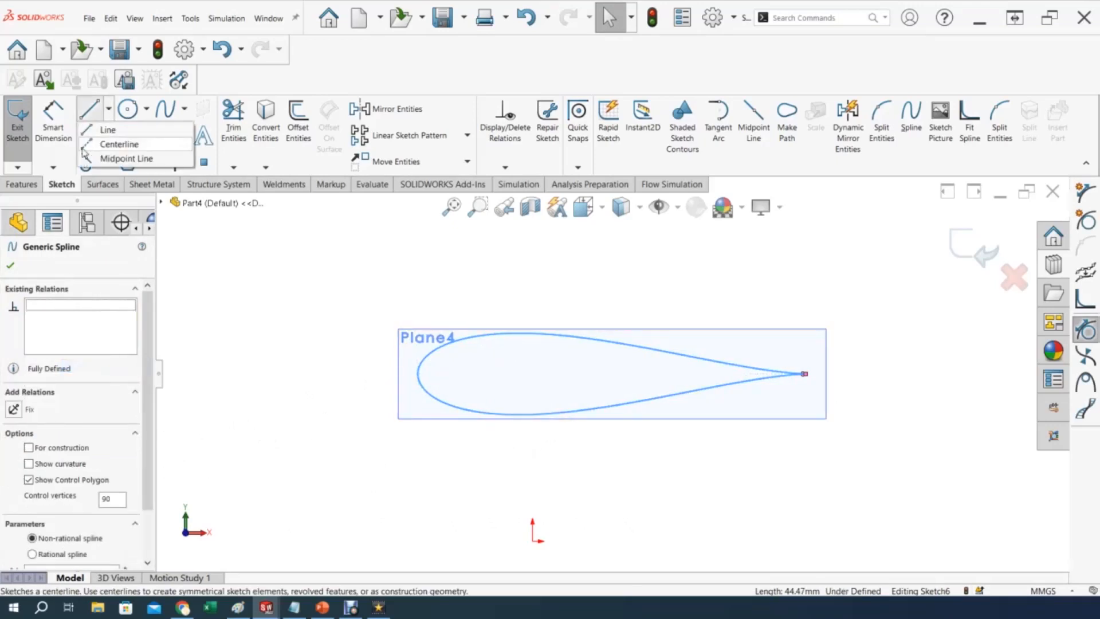
pyautogui.click(100, 143)
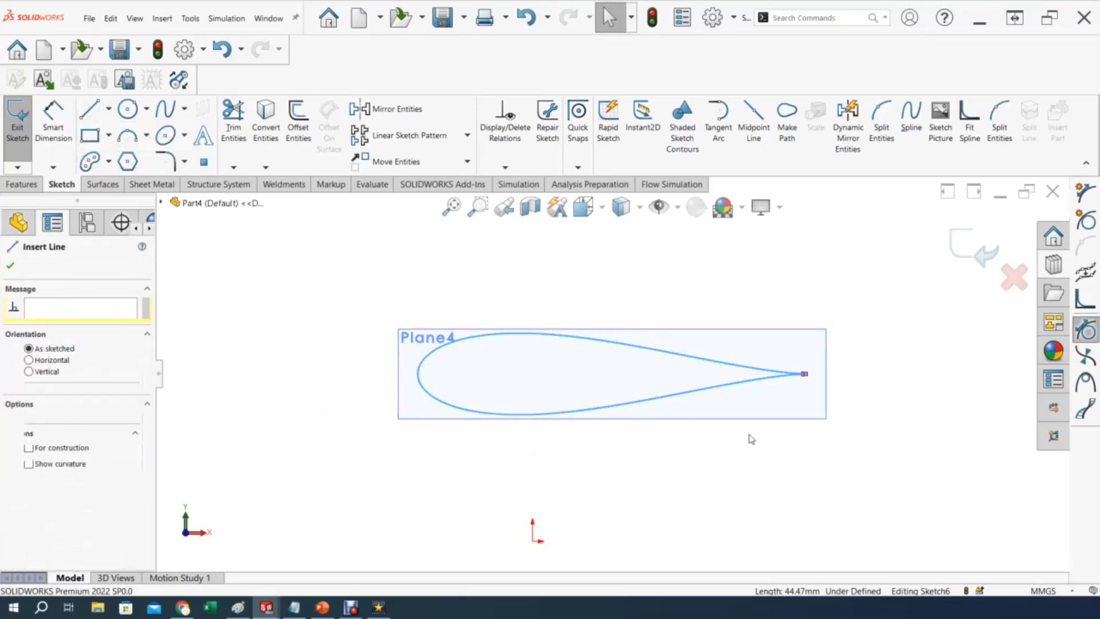
pyautogui.click(806, 373)
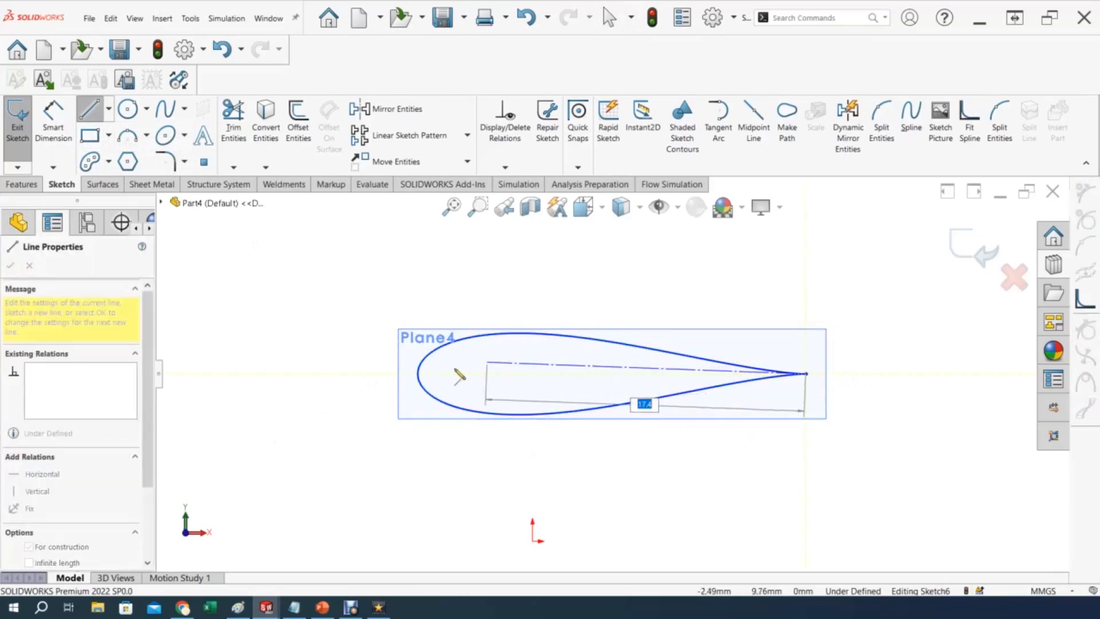
pyautogui.click(418, 374)
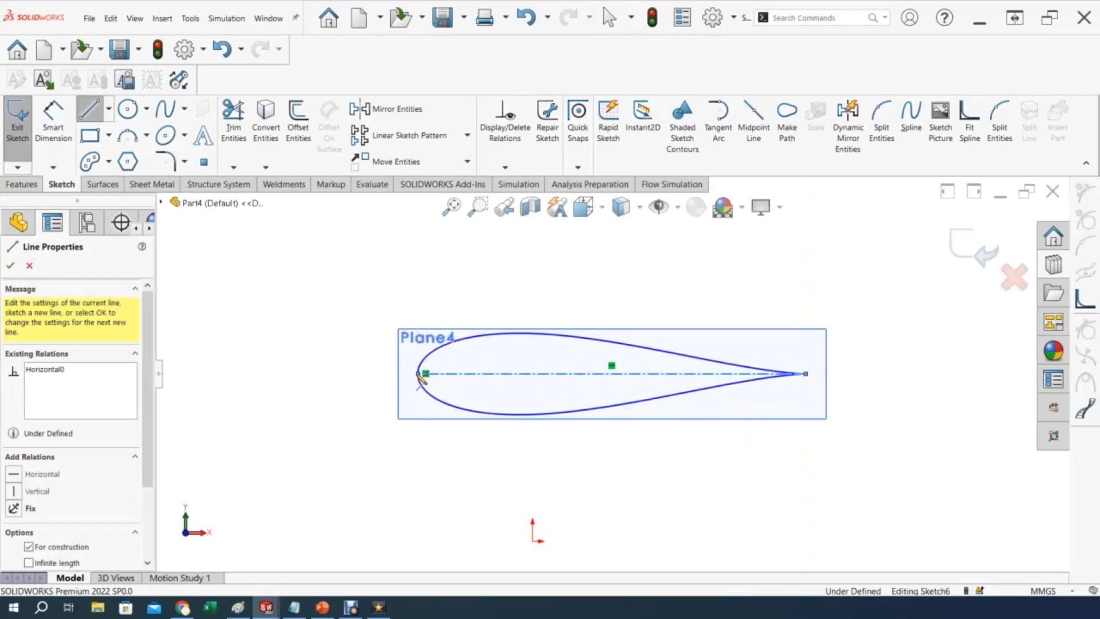
pyautogui.press('Escape')
pyautogui.press('Escape')
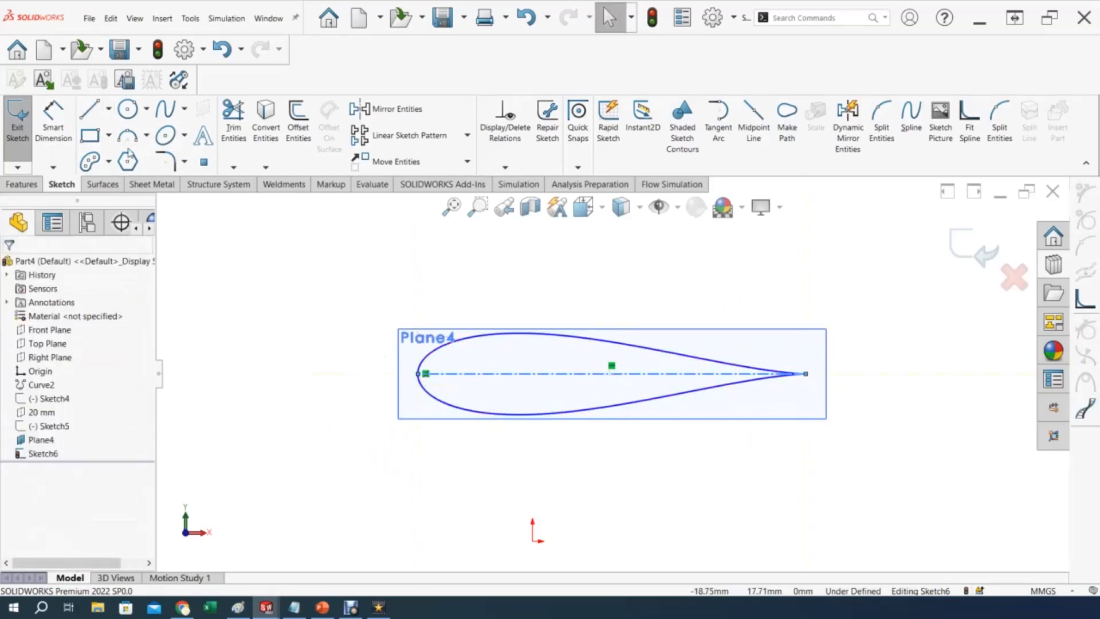
# Draw a slanted construction centerline about 9.75 mm long from the airfoil's leading edge, up and away from the profile.
pyautogui.click(108, 108)
pyautogui.click(97, 146)
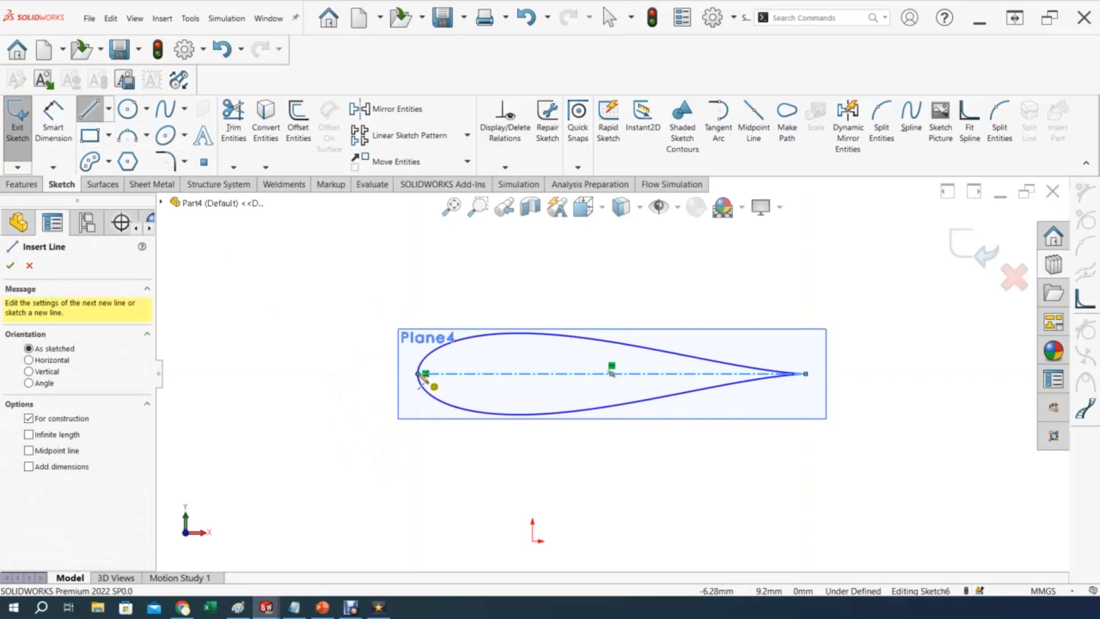
pyautogui.click(419, 375)
pyautogui.click(300, 239)
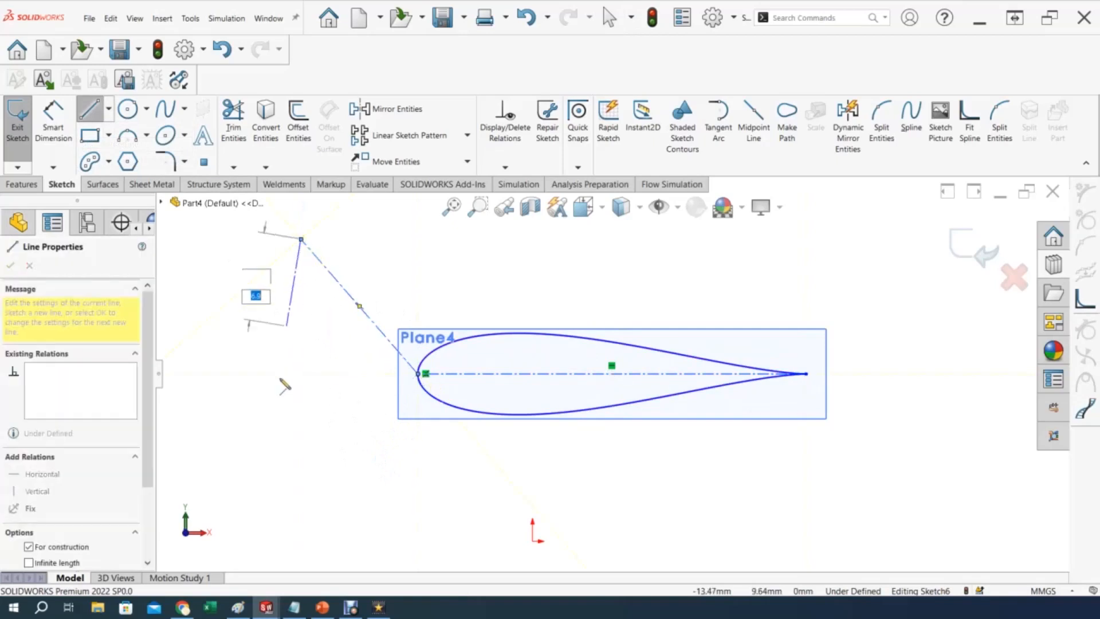
pyautogui.press('Escape')
pyautogui.press('Escape')
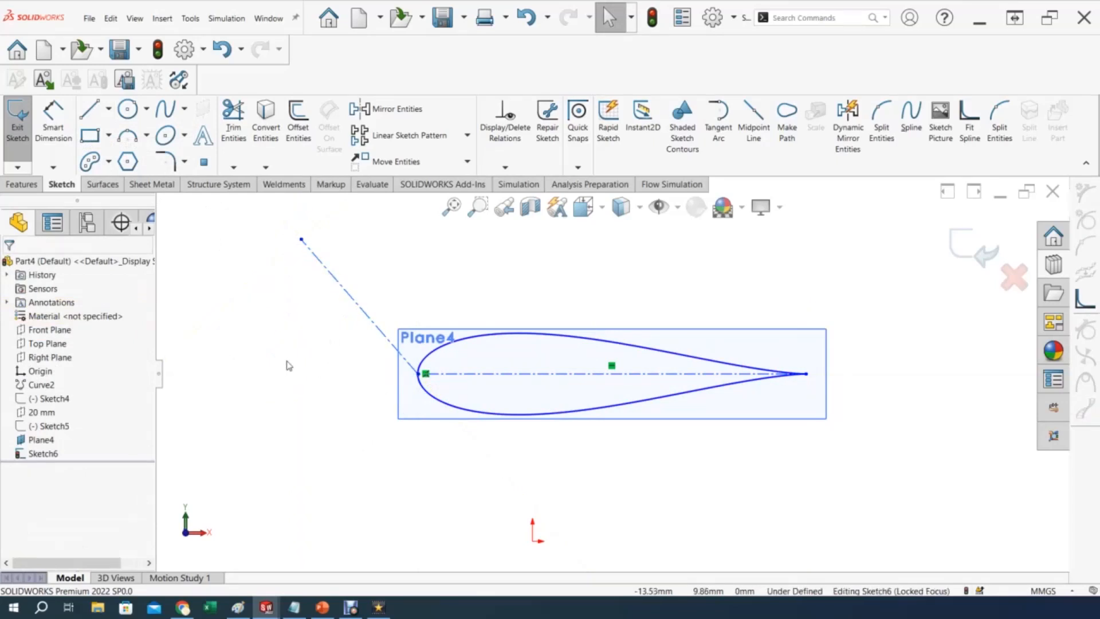
# Make the slanted centerline at the leading edge perpendicular to the chord centerline.
pyautogui.click(345, 293)
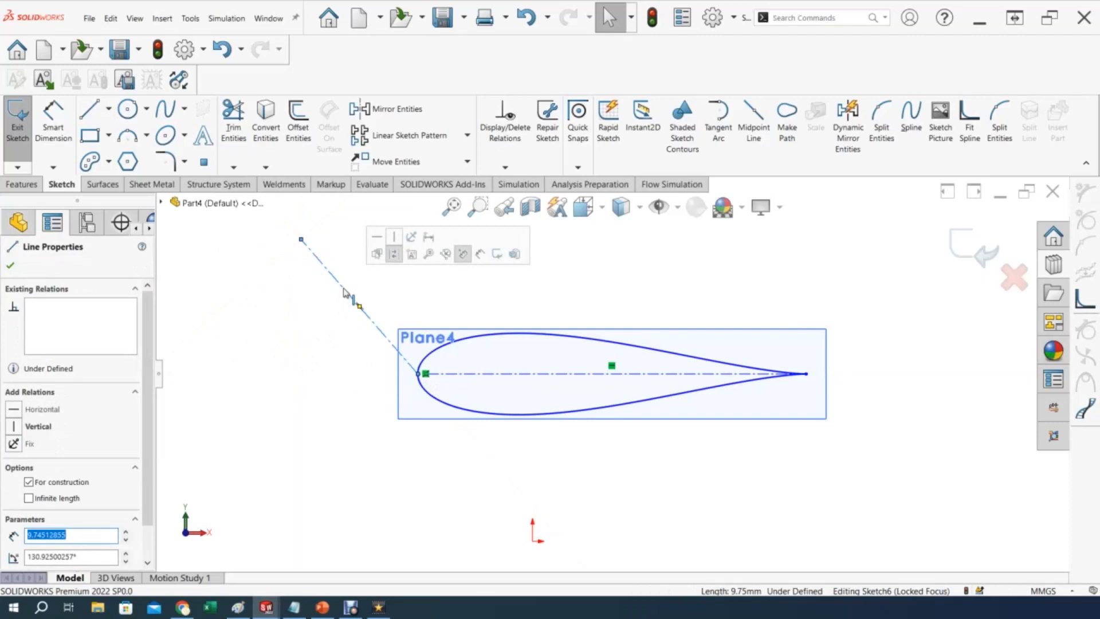
pyautogui.keyDown('ctrl'); pyautogui.click(490, 378); pyautogui.keyUp('ctrl')
pyautogui.click(576, 323)
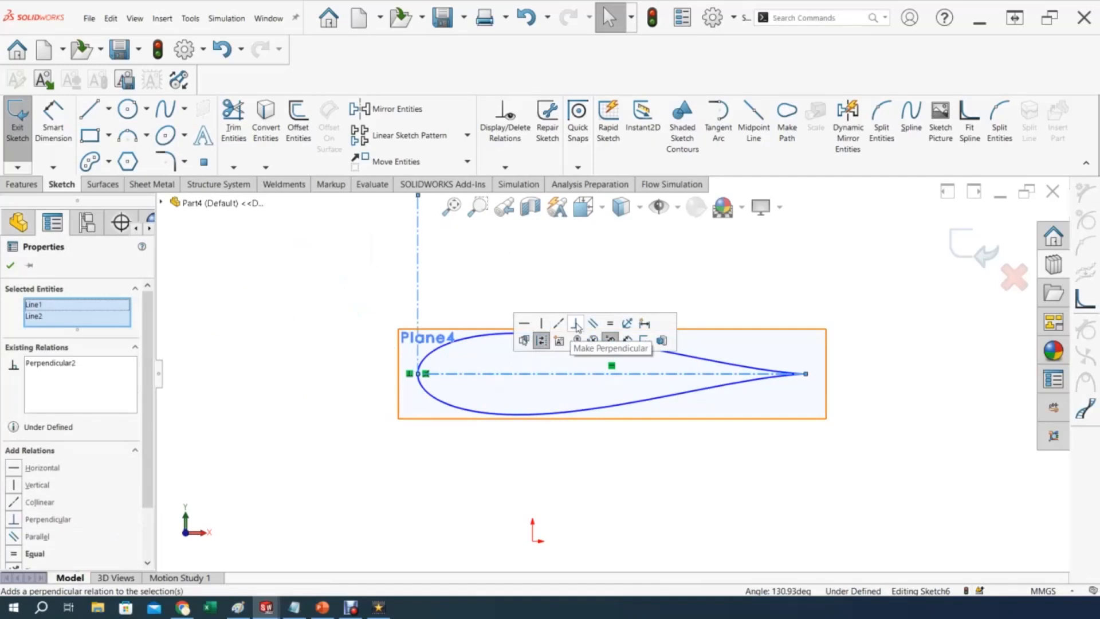
pyautogui.click(310, 340)
# Draw a short vertical construction centerline inside the airfoil, crossing the chord line about a quarter of the chord behind the leading edge.
pyautogui.click(108, 109)
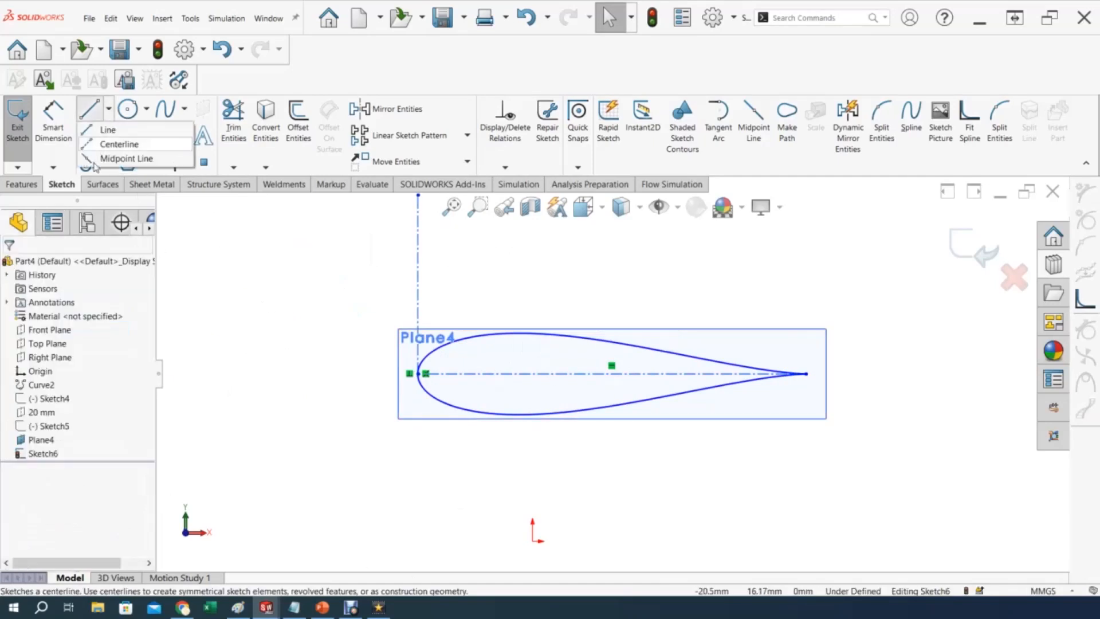
pyautogui.click(86, 146)
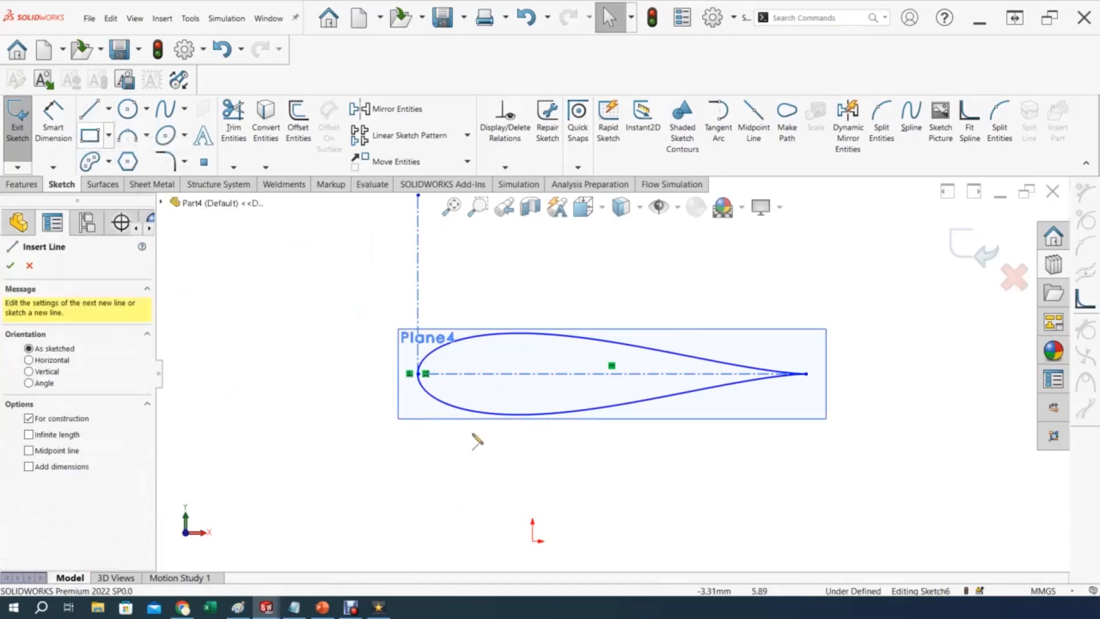
pyautogui.click(506, 360)
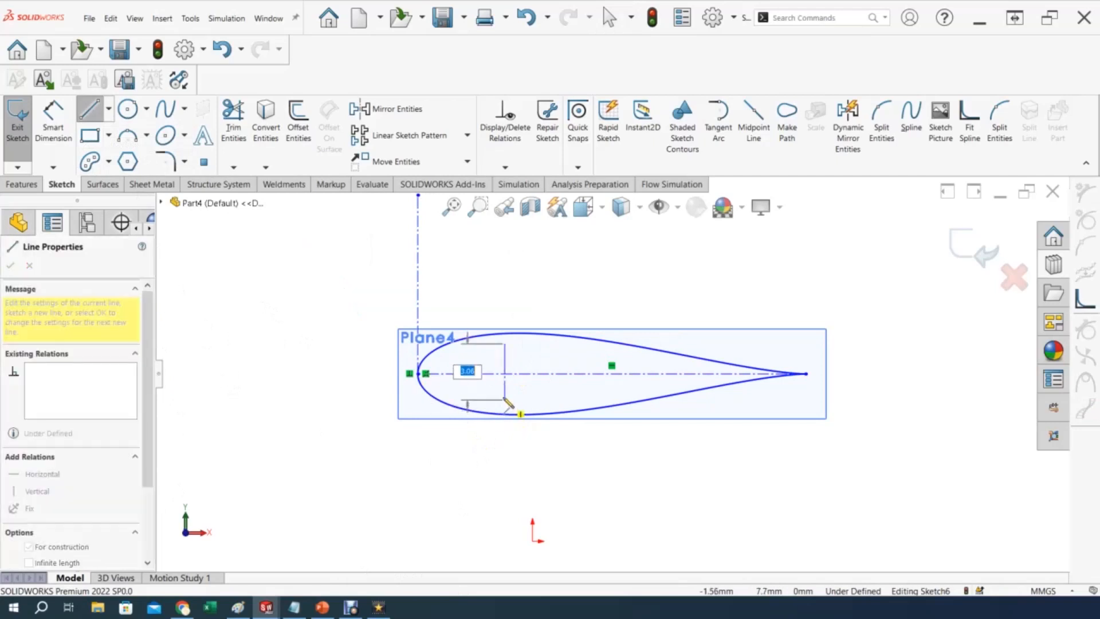
pyautogui.click(505, 388)
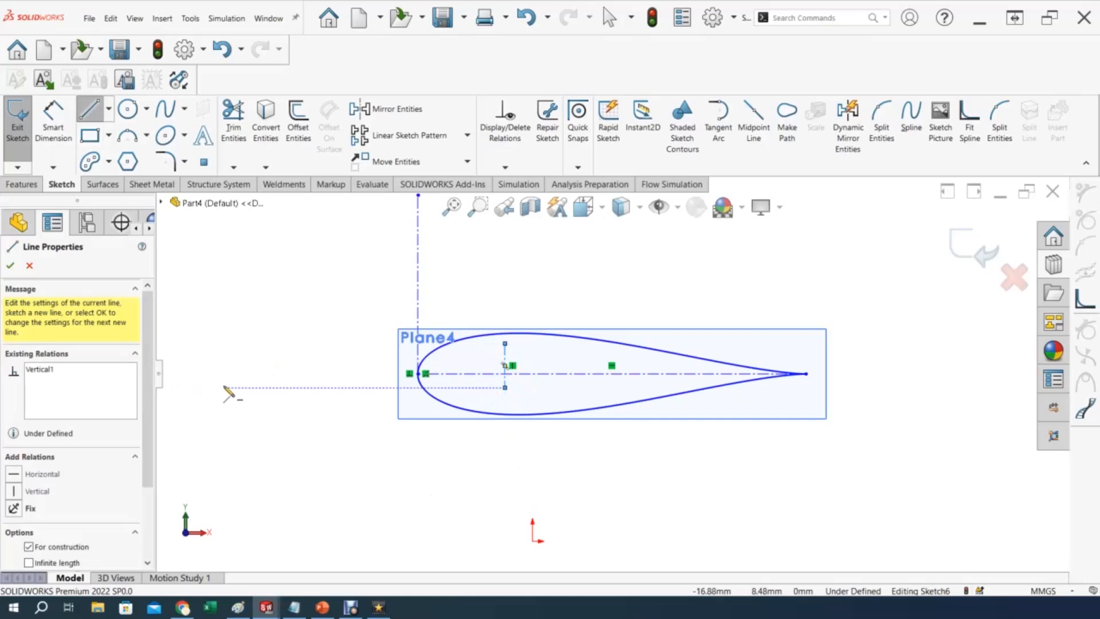
# Make the midpoint of the short vertical centerline inside the airfoil coincident with the chord centerline.
pyautogui.press('Escape')
pyautogui.scroll(-5, 506, 364)
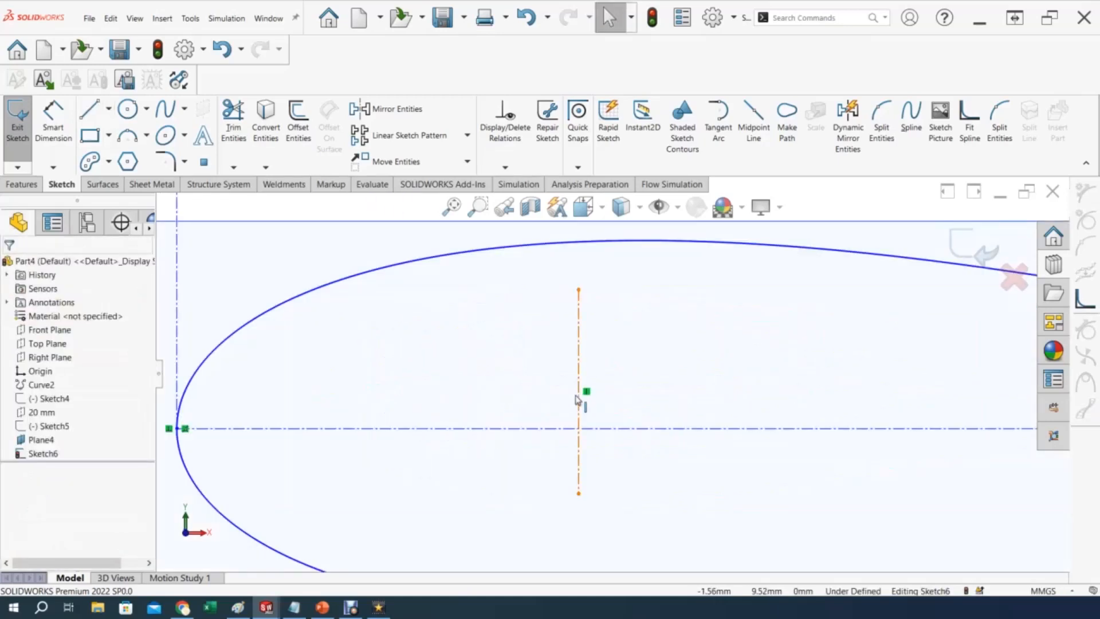
pyautogui.click(578, 394)
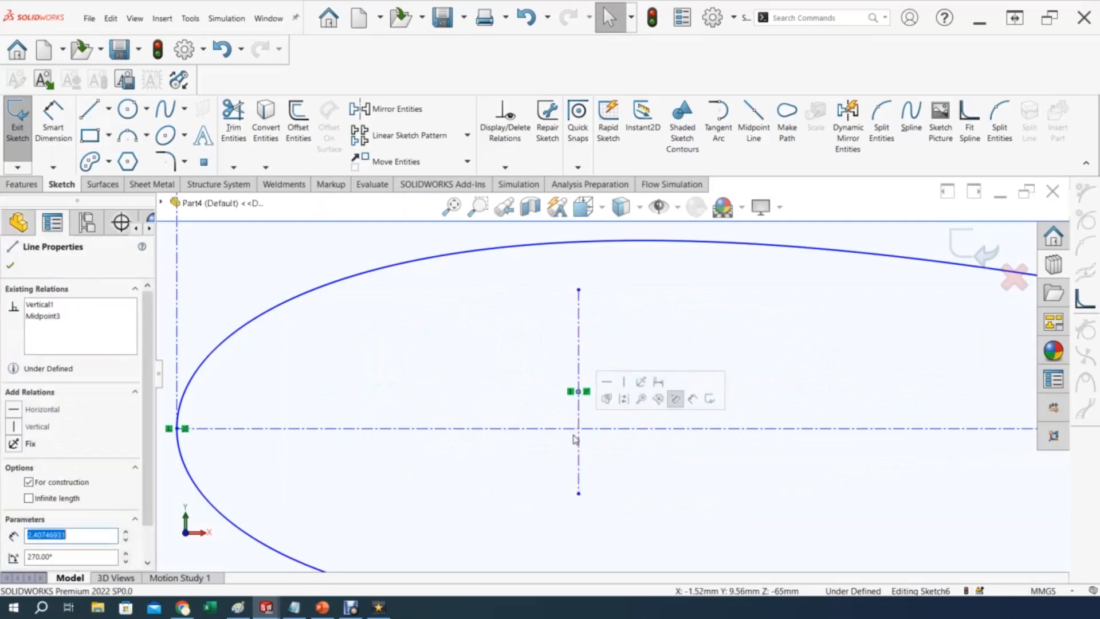
pyautogui.keyDown('ctrl'); pyautogui.click(623, 430); pyautogui.keyUp('ctrl')
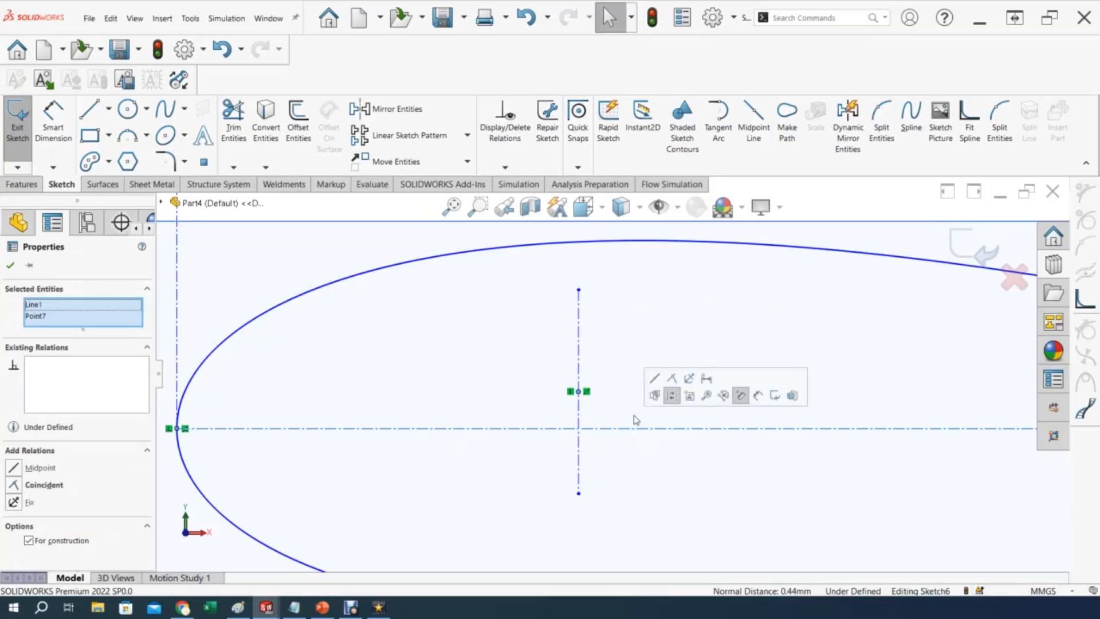
pyautogui.click(672, 379)
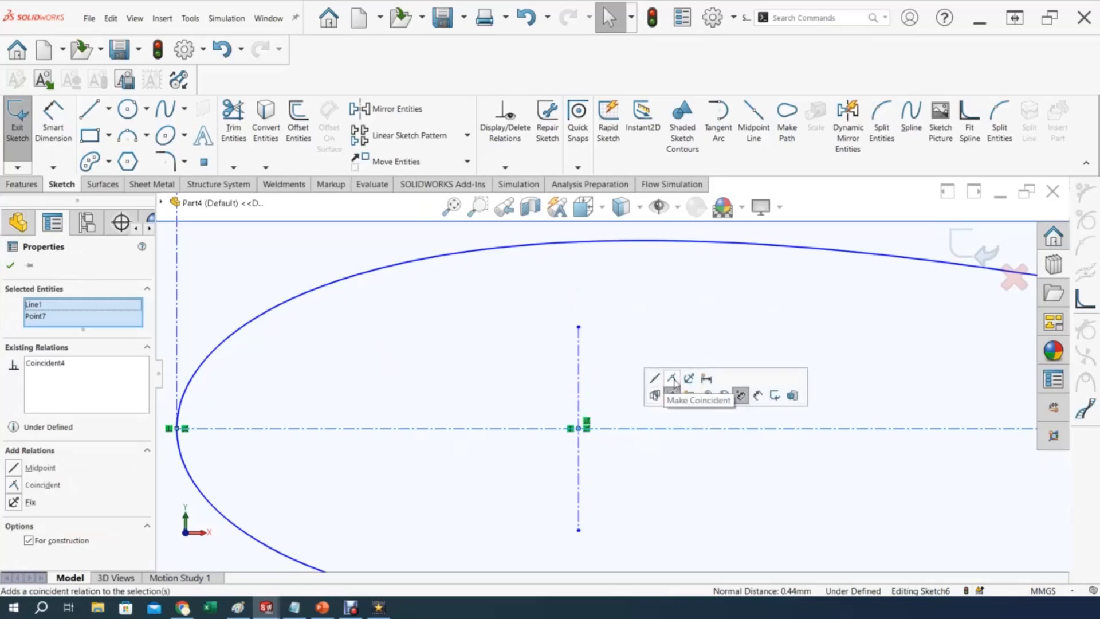
# Make the upper endpoint of the short vertical centerline coincident with the airfoil curve.
pyautogui.click(579, 329)
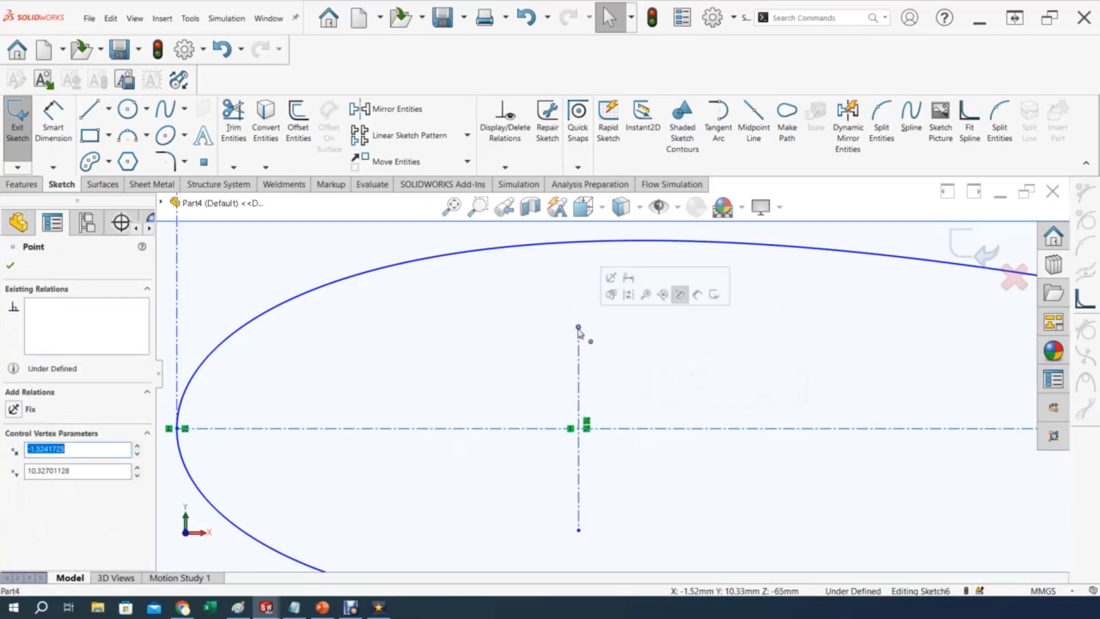
pyautogui.keyDown('ctrl'); pyautogui.click(592, 243); pyautogui.keyUp('ctrl')
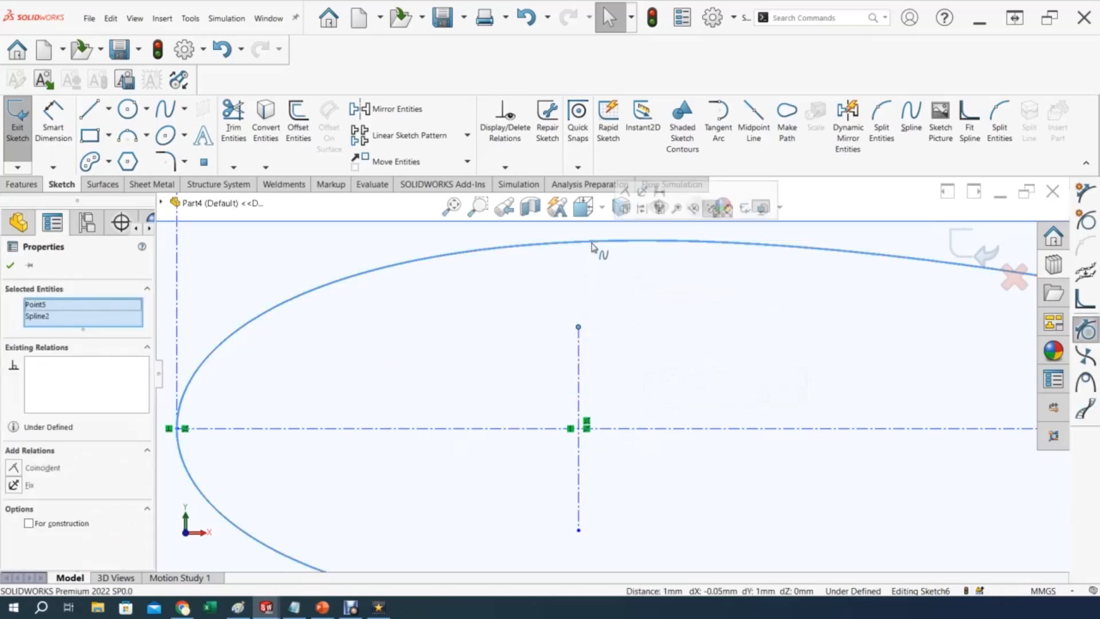
pyautogui.click(624, 192)
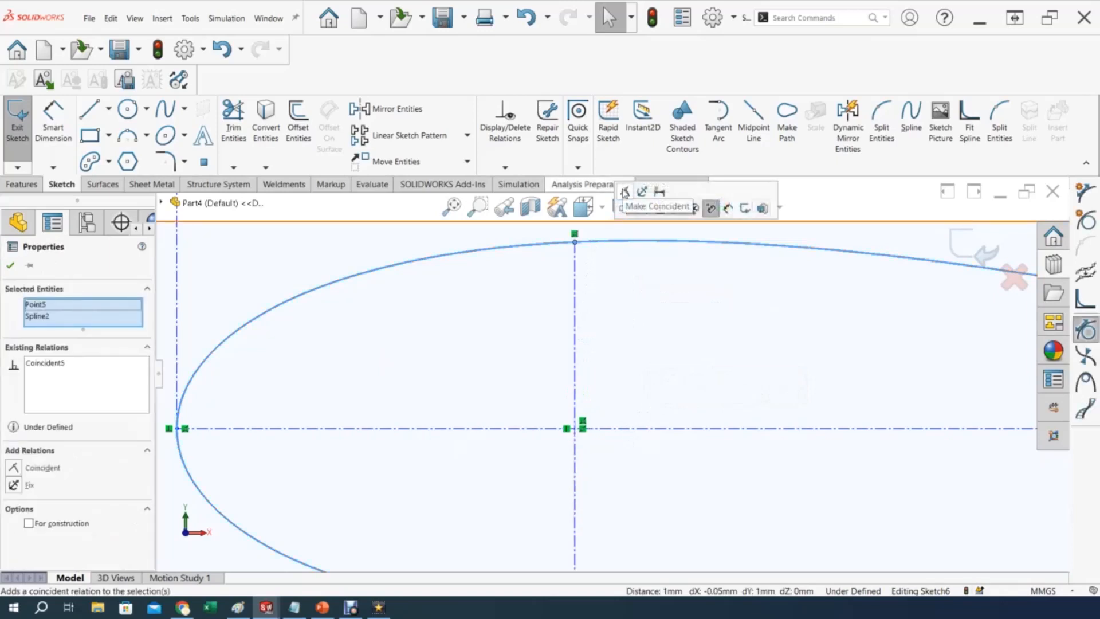
# Make the lower endpoint of the short vertical centerline coincident with the airfoil curve.
pyautogui.scroll(3, 612, 499)
pyautogui.scroll(1, 612, 541)
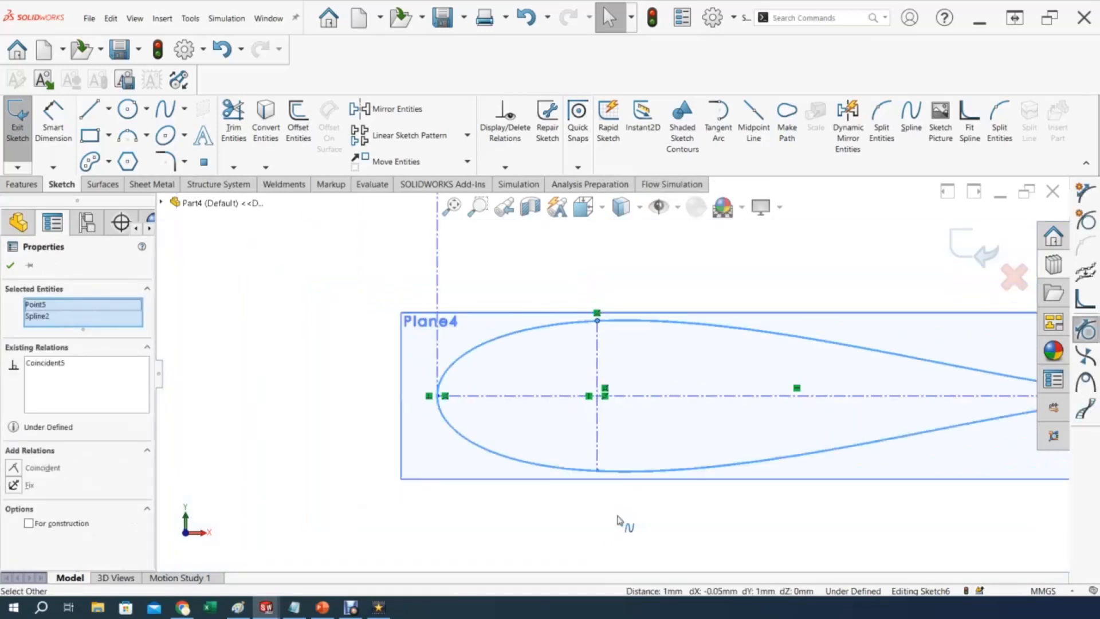
pyautogui.scroll(-5, 599, 466)
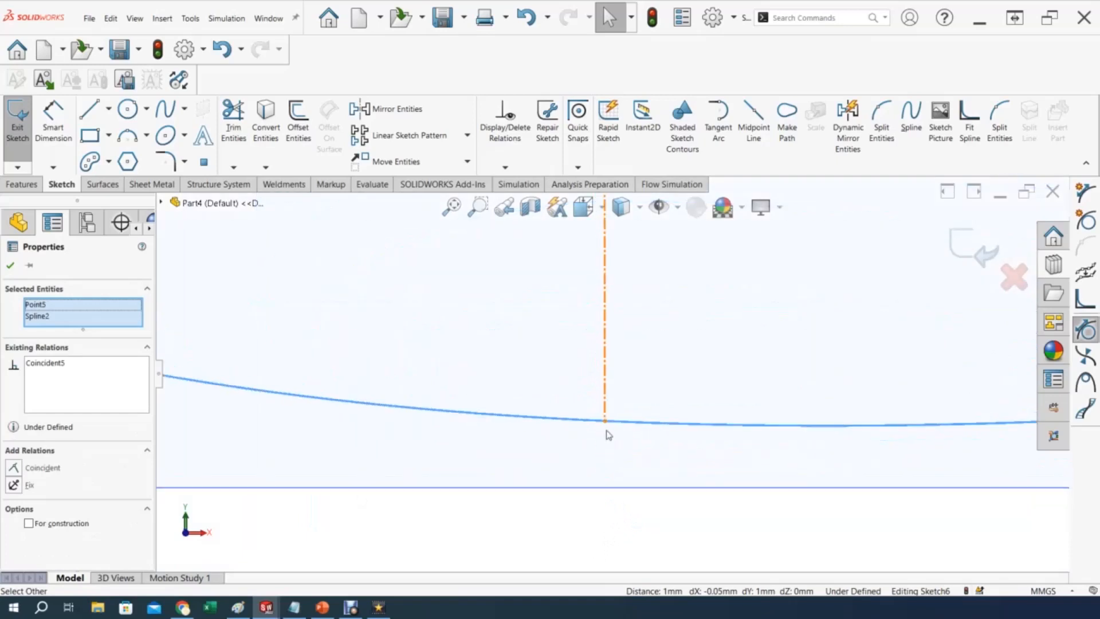
pyautogui.click(606, 422)
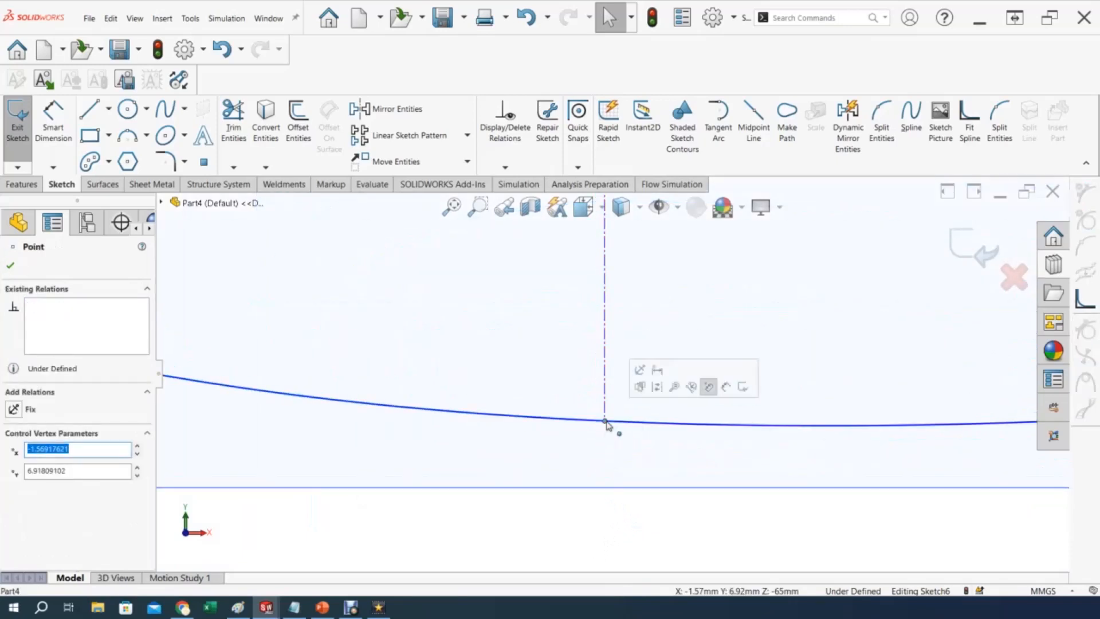
pyautogui.keyDown('ctrl'); pyautogui.click(635, 424); pyautogui.keyUp('ctrl')
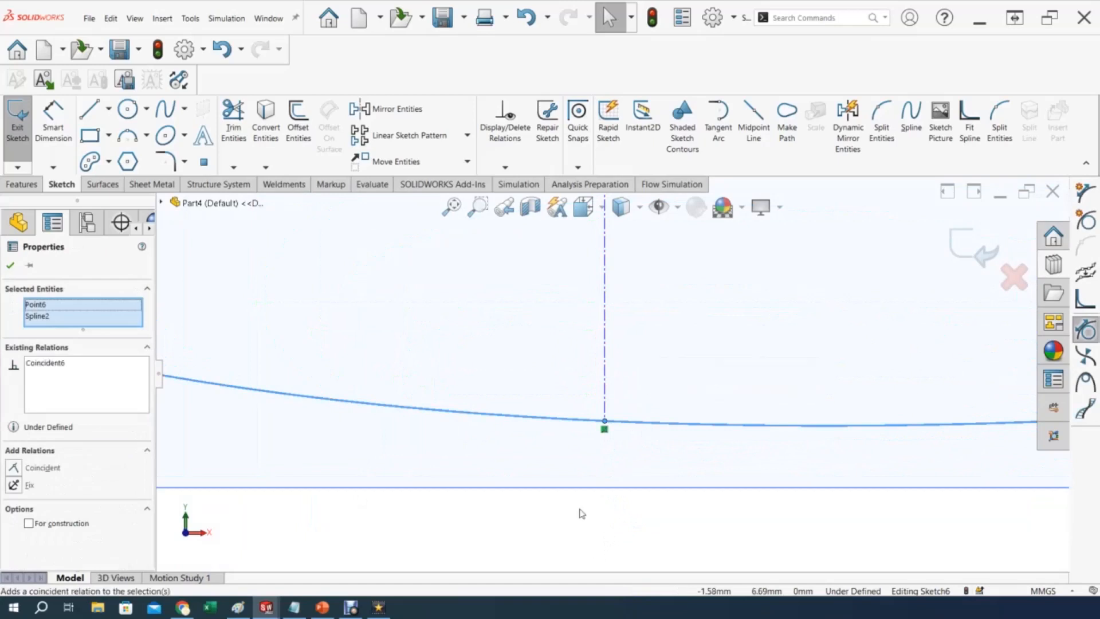
pyautogui.press('f')
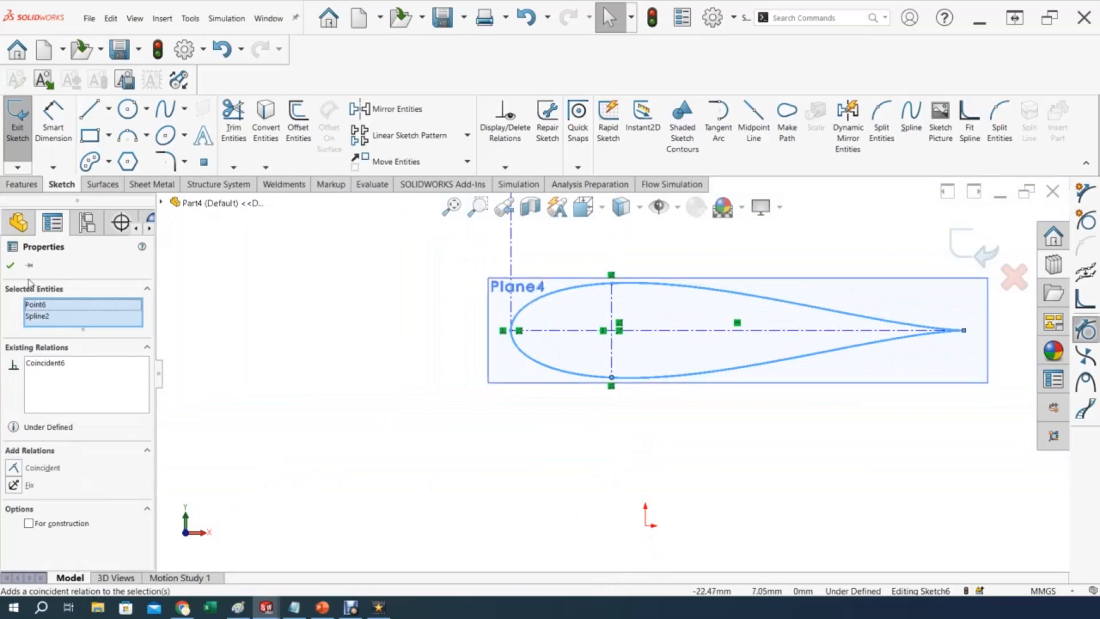
pyautogui.click(11, 264)
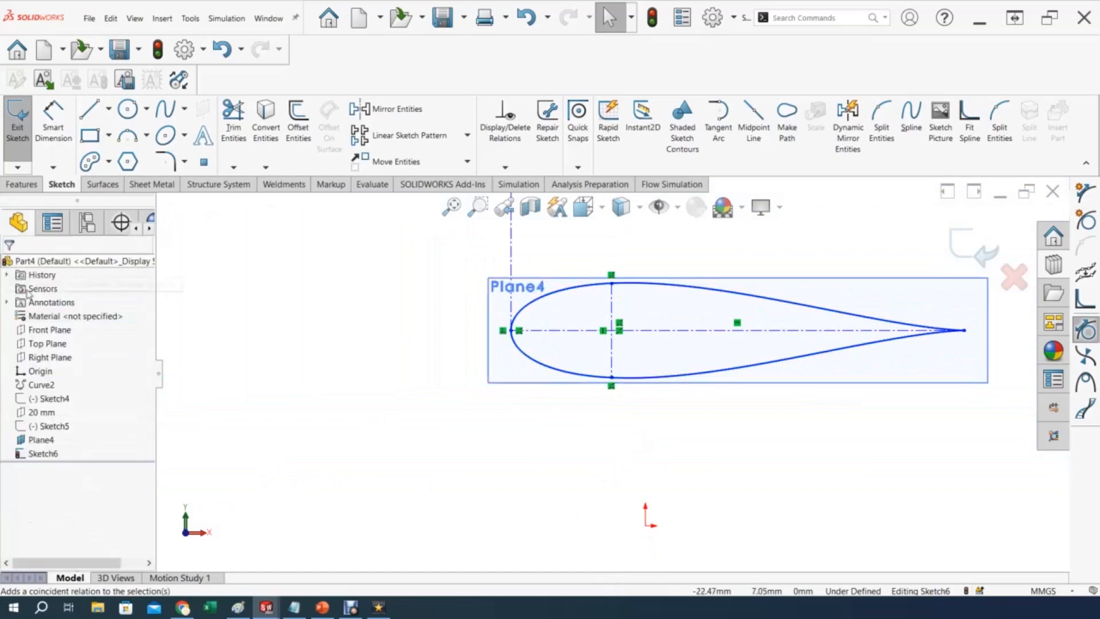
# Hide Plane4, the 65 mm section's reference plane.
pyautogui.rightClick(46, 443)
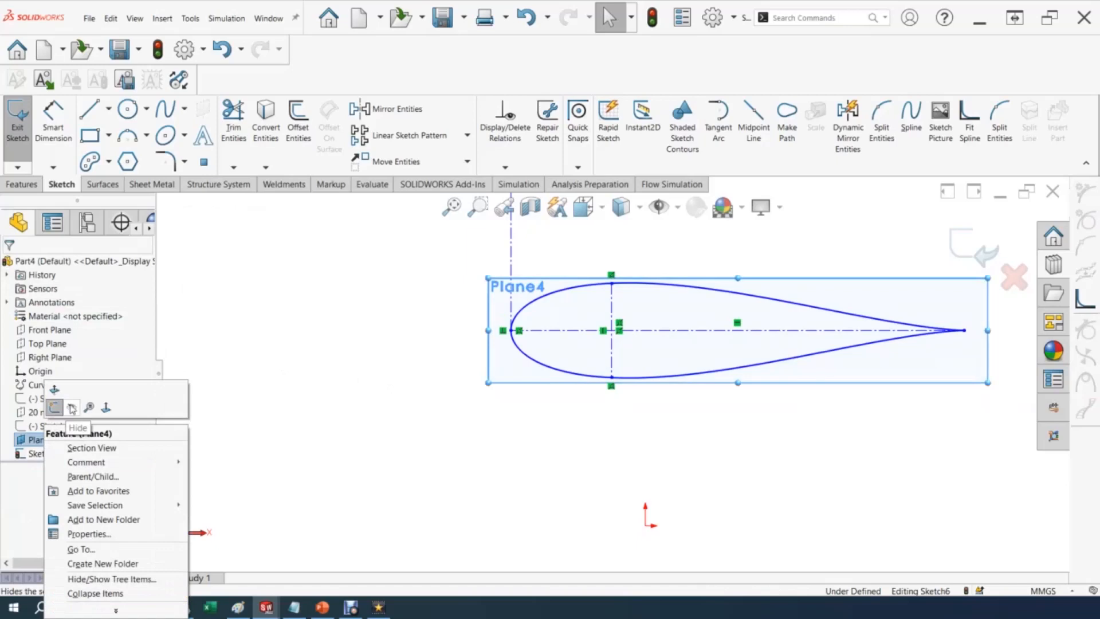
pyautogui.click(569, 461)
pyautogui.moveTo(548, 487)
pyautogui.mouseDown(button='middle')
pyautogui.moveTo(494, 469)
pyautogui.moveTo(549, 491)
pyautogui.mouseUp(button='middle')
pyautogui.press('Escape')
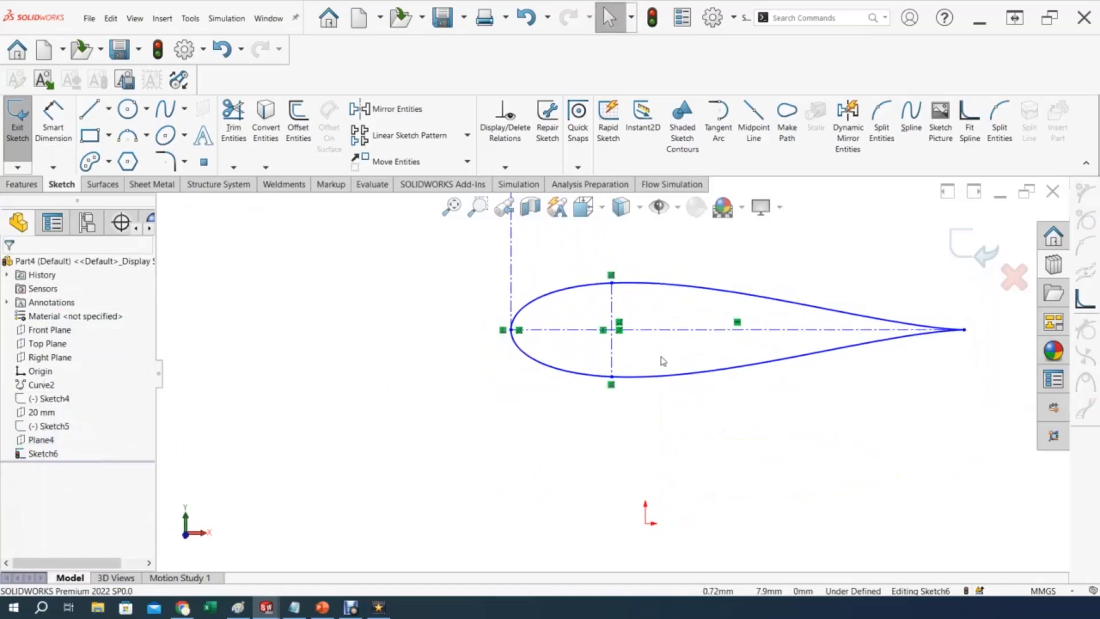
# Stretch the airfoil curve slightly to try its adjustability, and exit the 65 mm section's sketch.
pyautogui.moveTo(832, 312)
pyautogui.mouseDown()
pyautogui.moveTo(739, 293)
pyautogui.moveTo(833, 298)
pyautogui.moveTo(857, 276)
pyautogui.moveTo(848, 312)
pyautogui.moveTo(770, 395)
pyautogui.moveTo(788, 401)
pyautogui.moveTo(726, 284)
pyautogui.moveTo(790, 265)
pyautogui.moveTo(859, 290)
pyautogui.moveTo(864, 321)
pyautogui.moveTo(829, 303)
pyautogui.moveTo(818, 341)
pyautogui.moveTo(848, 309)
pyautogui.moveTo(834, 314)
pyautogui.mouseUp()
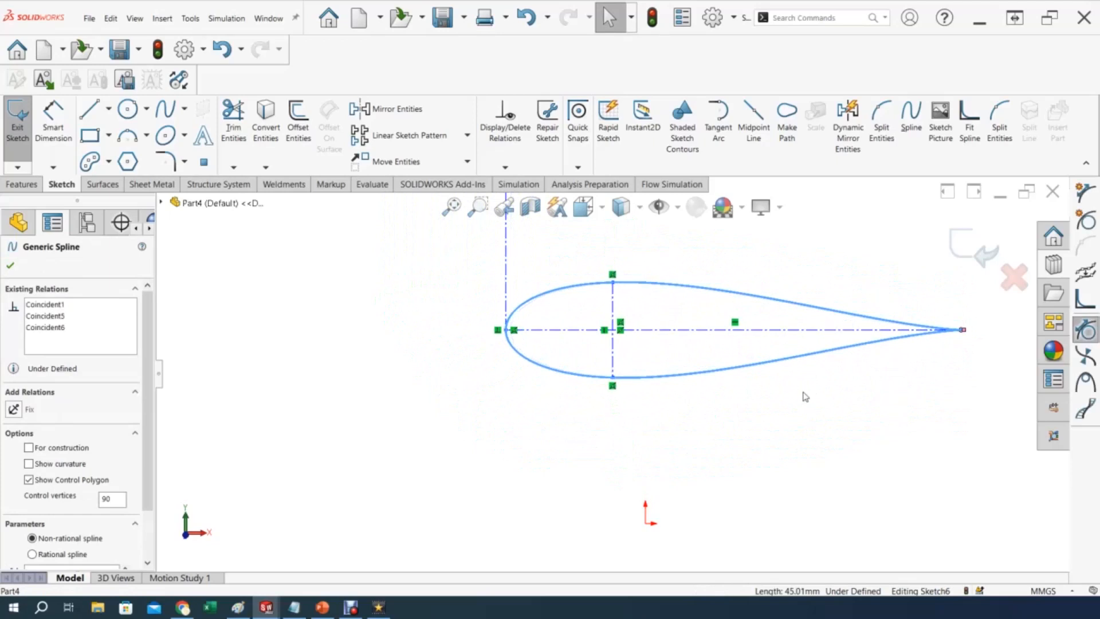
pyautogui.click(783, 395)
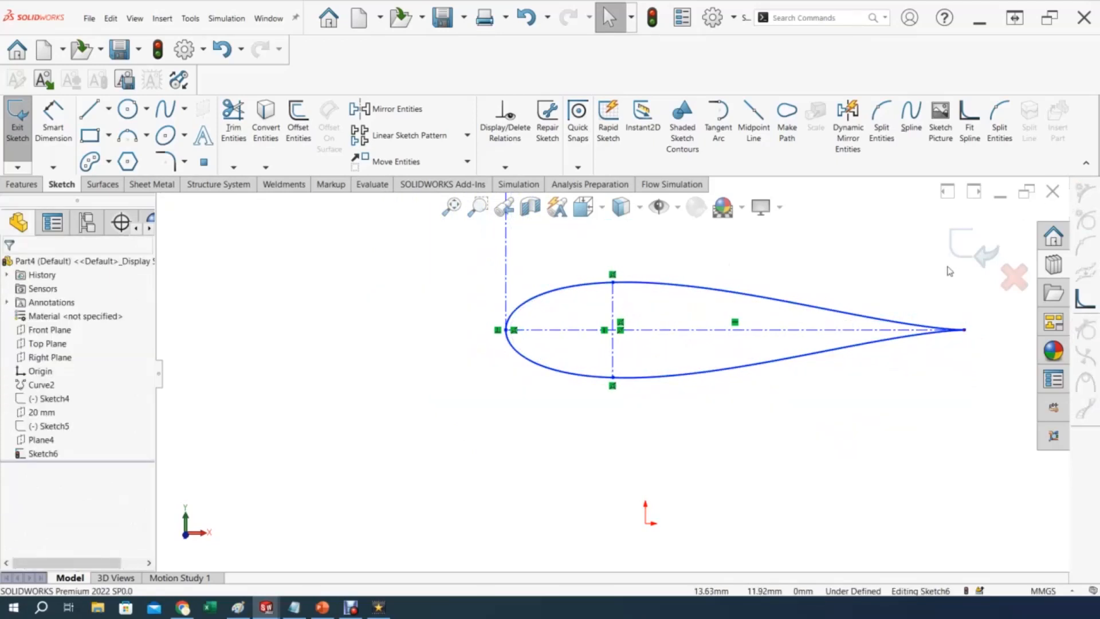
pyautogui.click(981, 258)
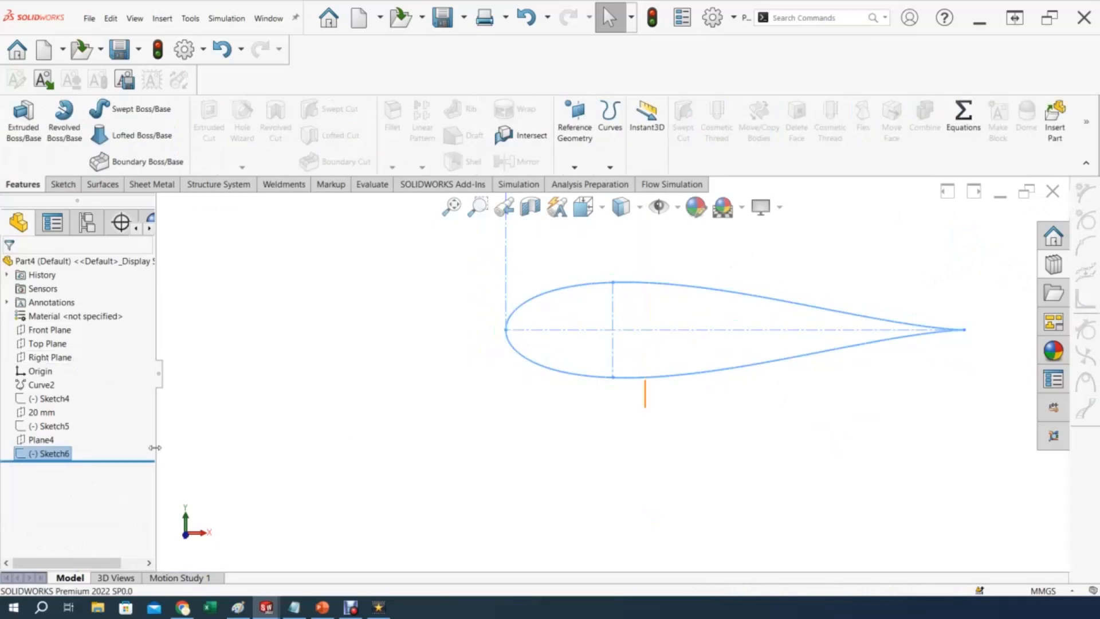
# Consult the blade profile slide in PowerPoint and create a plane offset 130 mm from the Front Plane, flipped towards the existing airfoil.
pyautogui.click(50, 330)
pyautogui.moveTo(376, 386); pyautogui.dragTo(329, 427, button='middle')
pyautogui.scroll(3, 453, 383)
pyautogui.scroll(3, 515, 369)
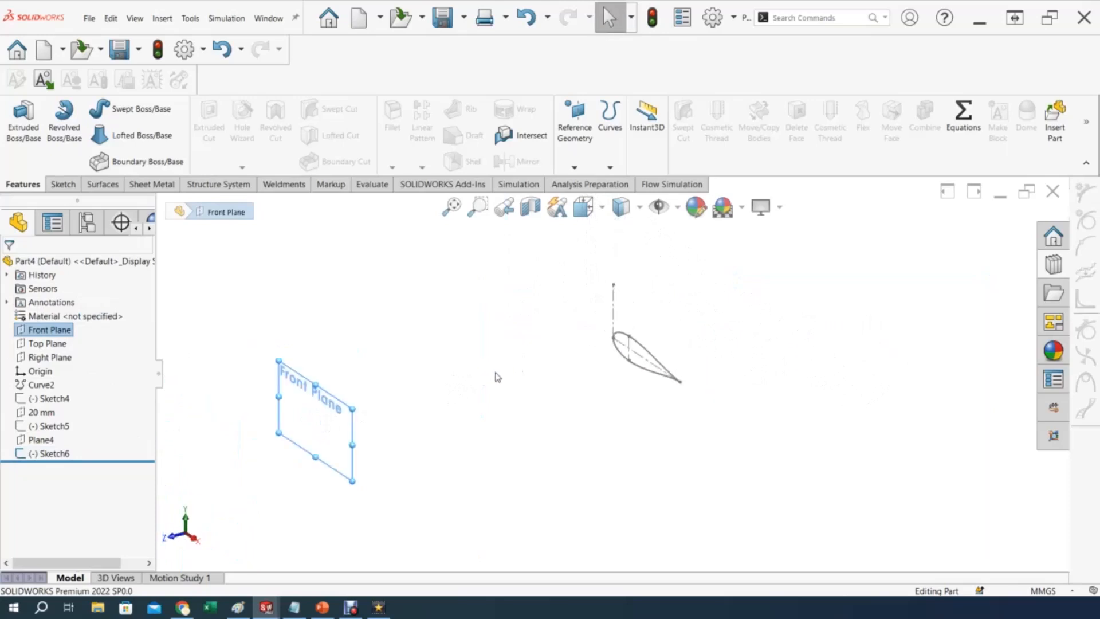
pyautogui.click(575, 168)
pyautogui.click(575, 181)
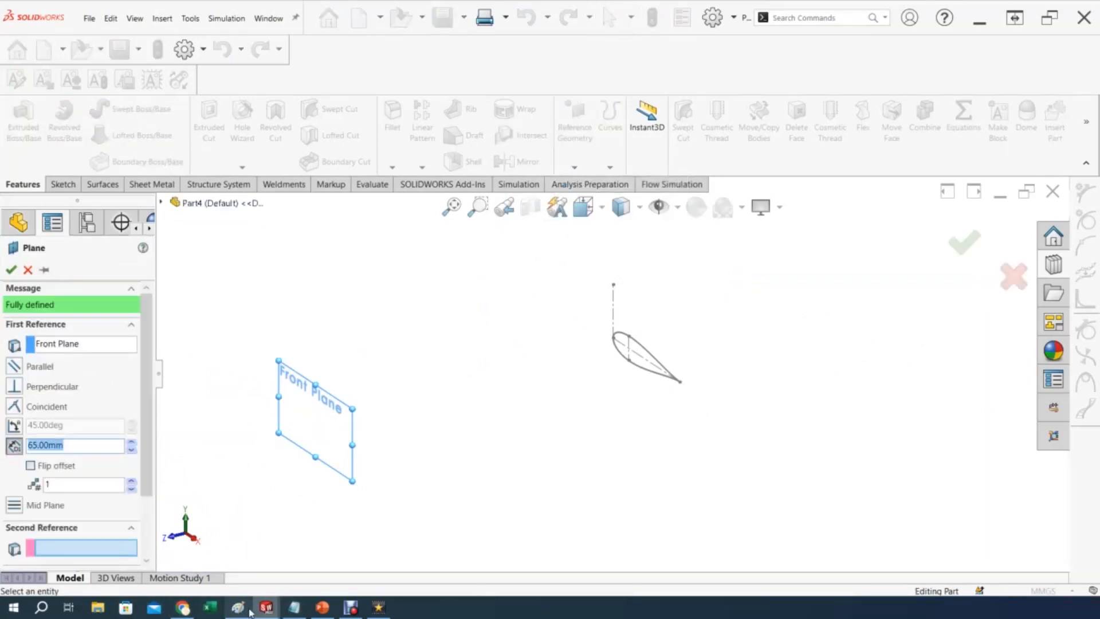
pyautogui.click(316, 609)
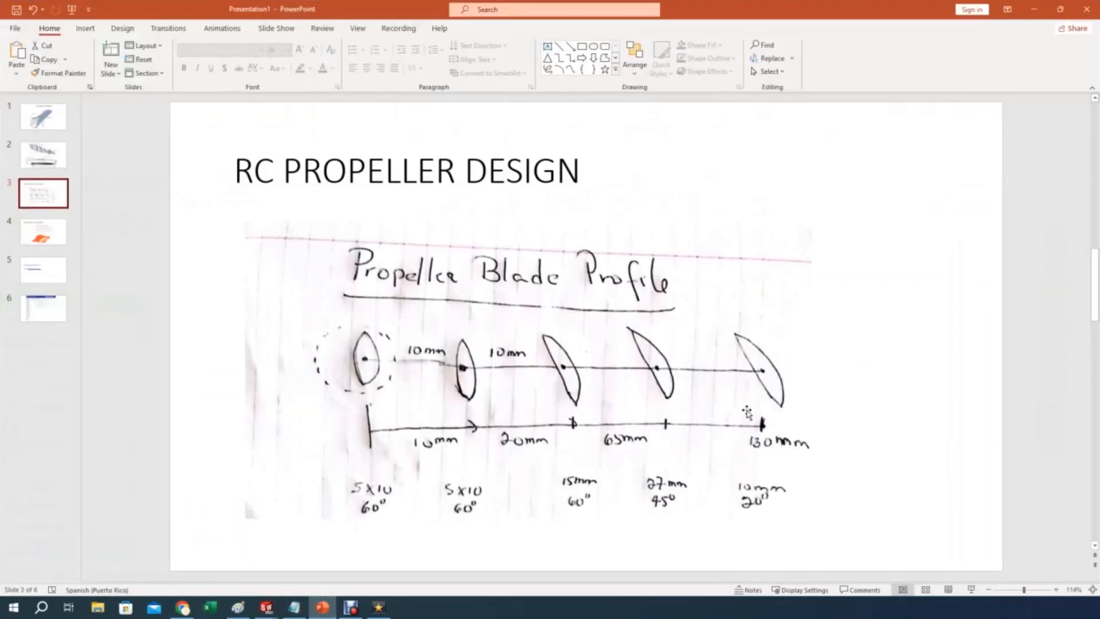
pyautogui.click(322, 609)
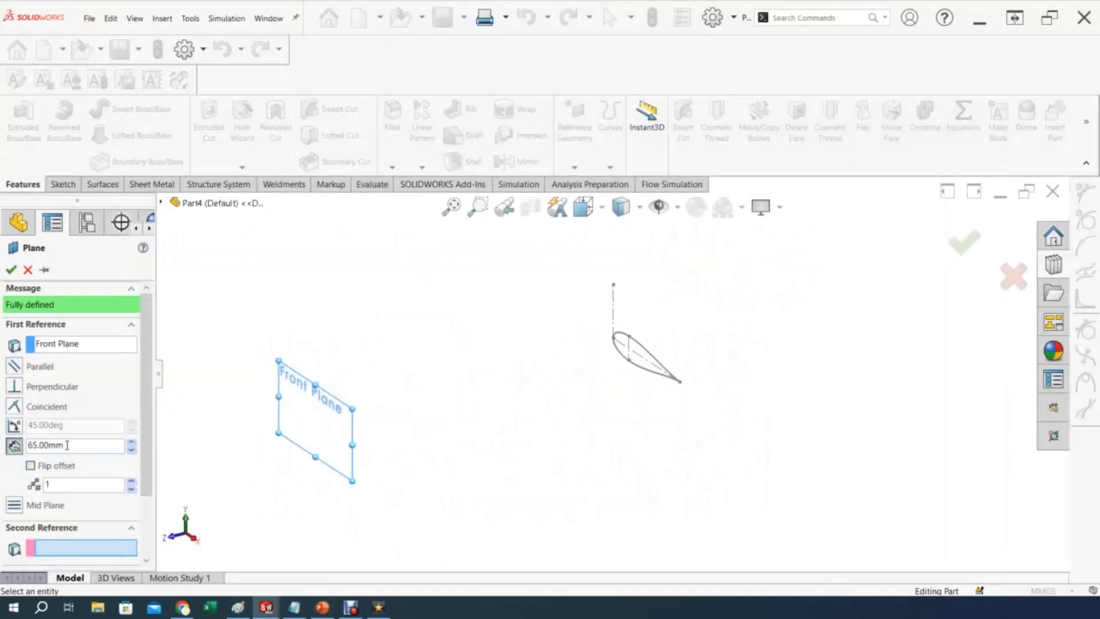
pyautogui.moveTo(74, 441); pyautogui.dragTo(2, 440)
pyautogui.write('130')
pyautogui.scroll(3, 389, 480)
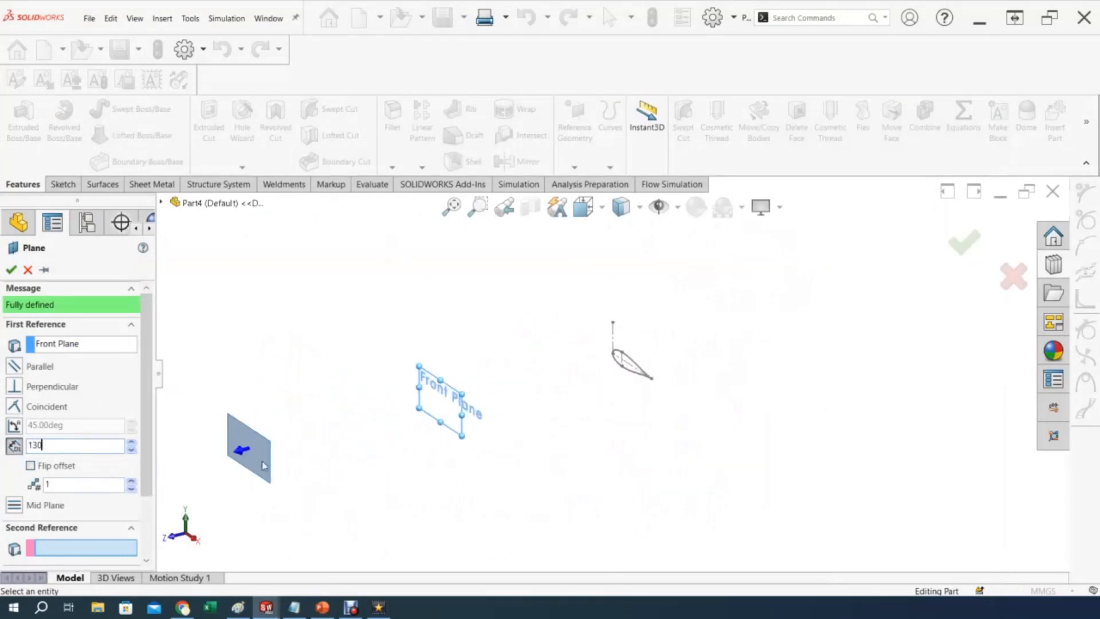
pyautogui.click(30, 465)
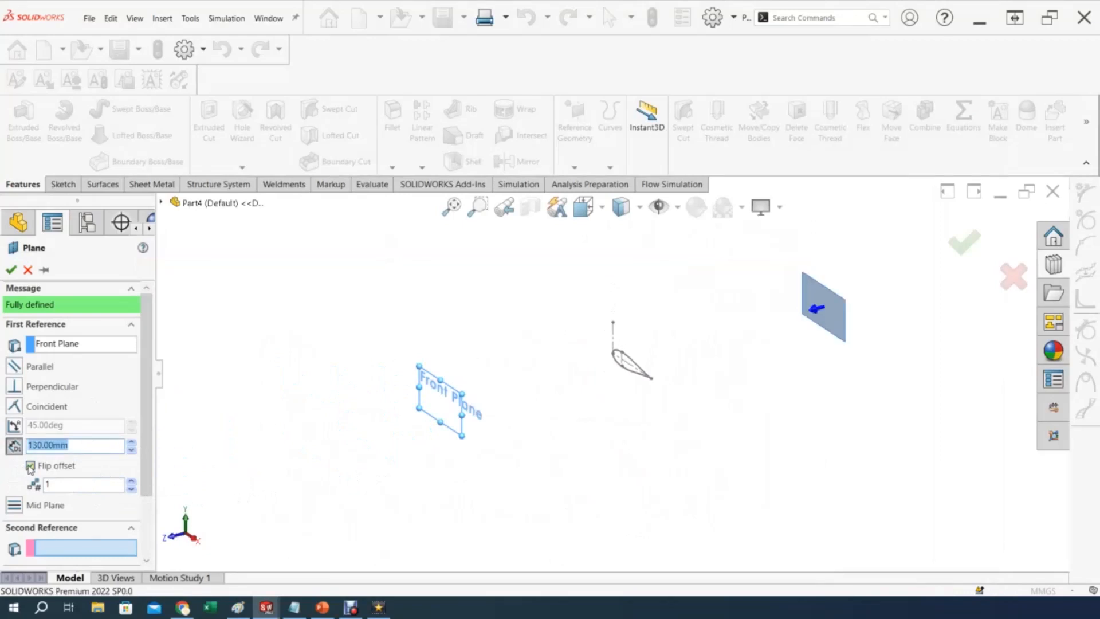
pyautogui.click(14, 270)
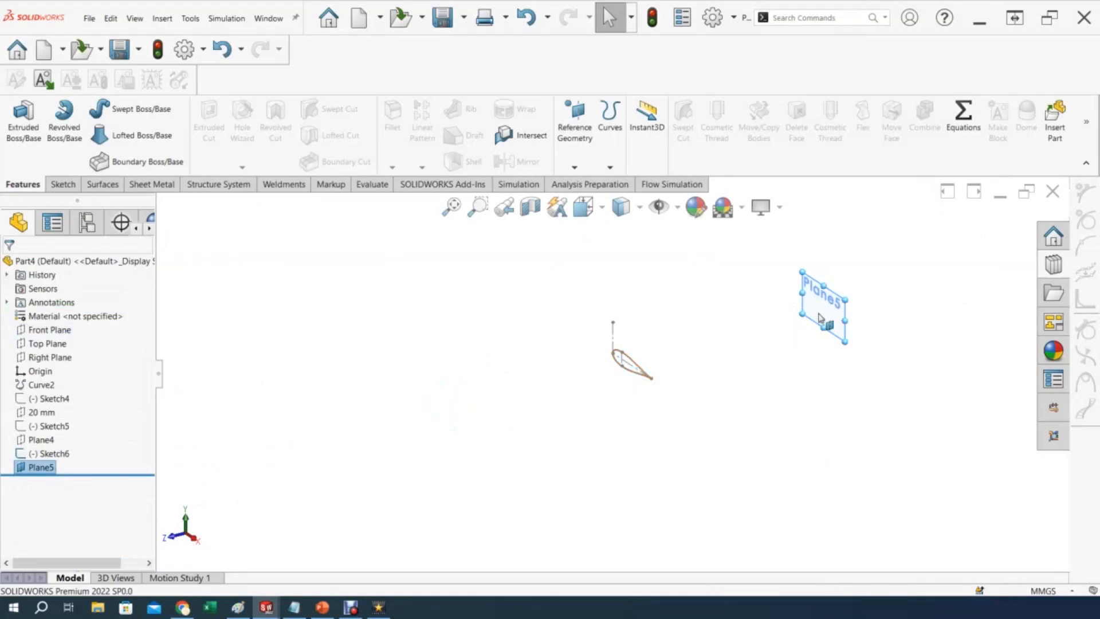
pyautogui.click(784, 350)
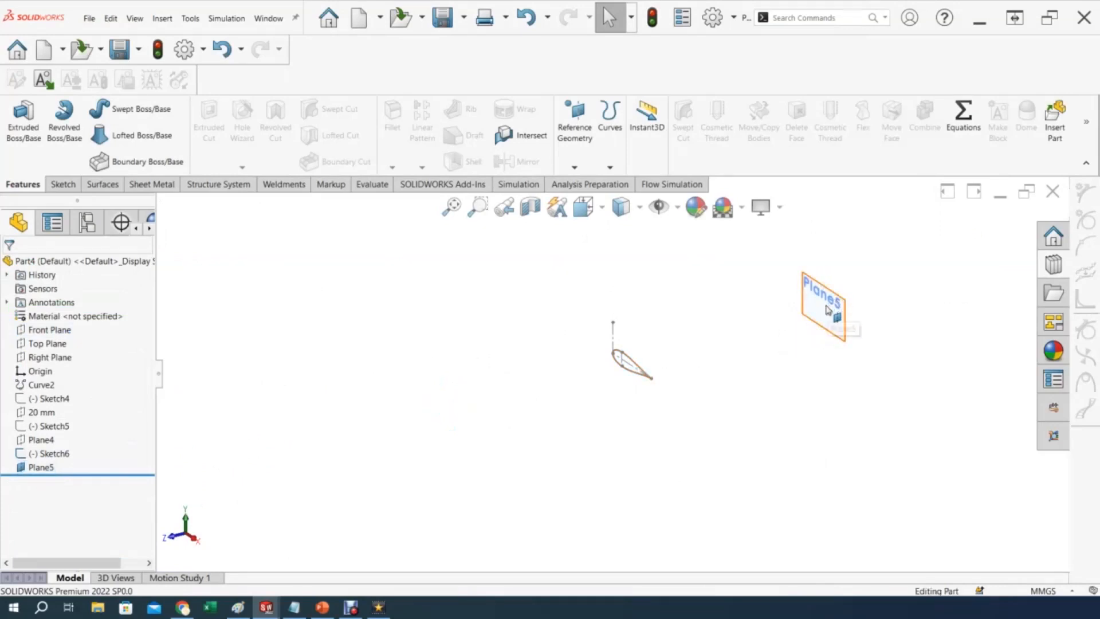
# Start a sketch on the new 130 mm offset plane and view it face-on from the front.
pyautogui.rightClick(825, 302)
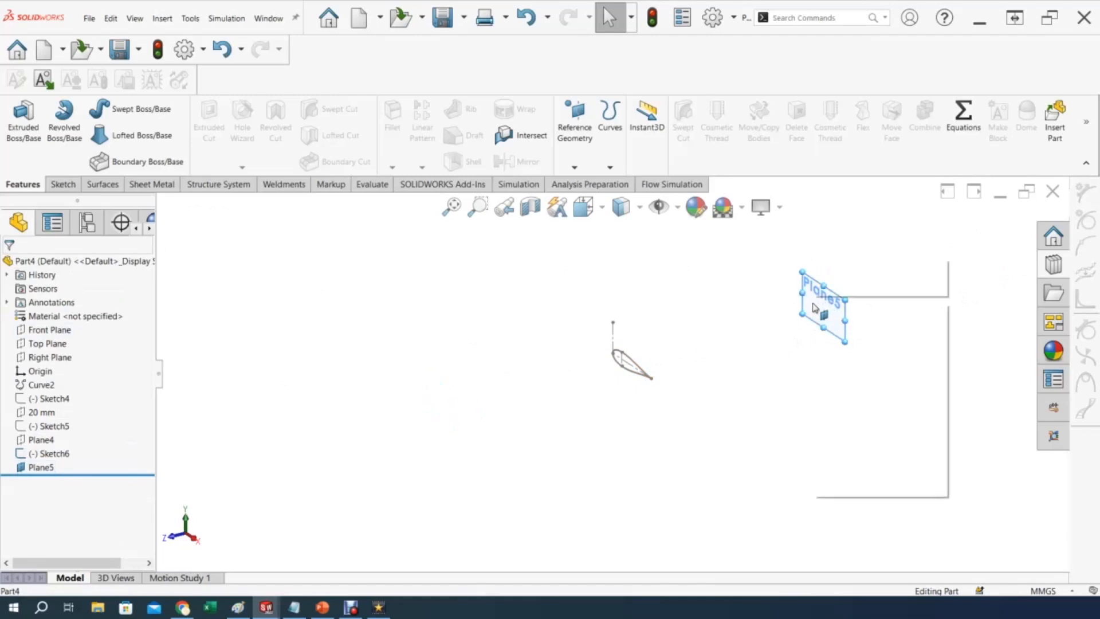
pyautogui.click(840, 285)
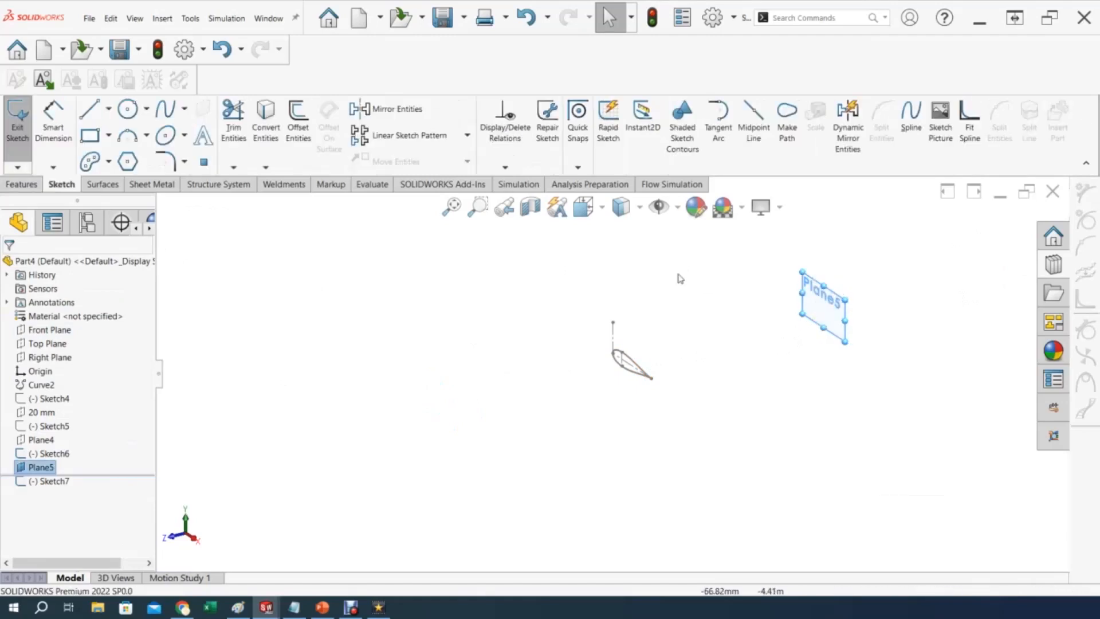
pyautogui.click(601, 212)
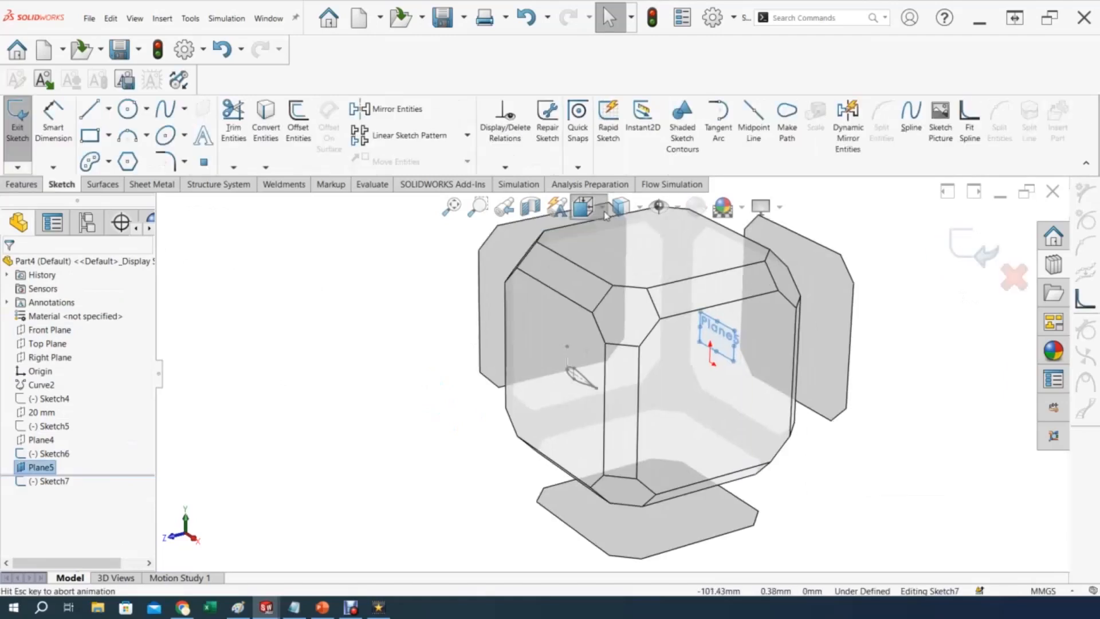
pyautogui.click(692, 325)
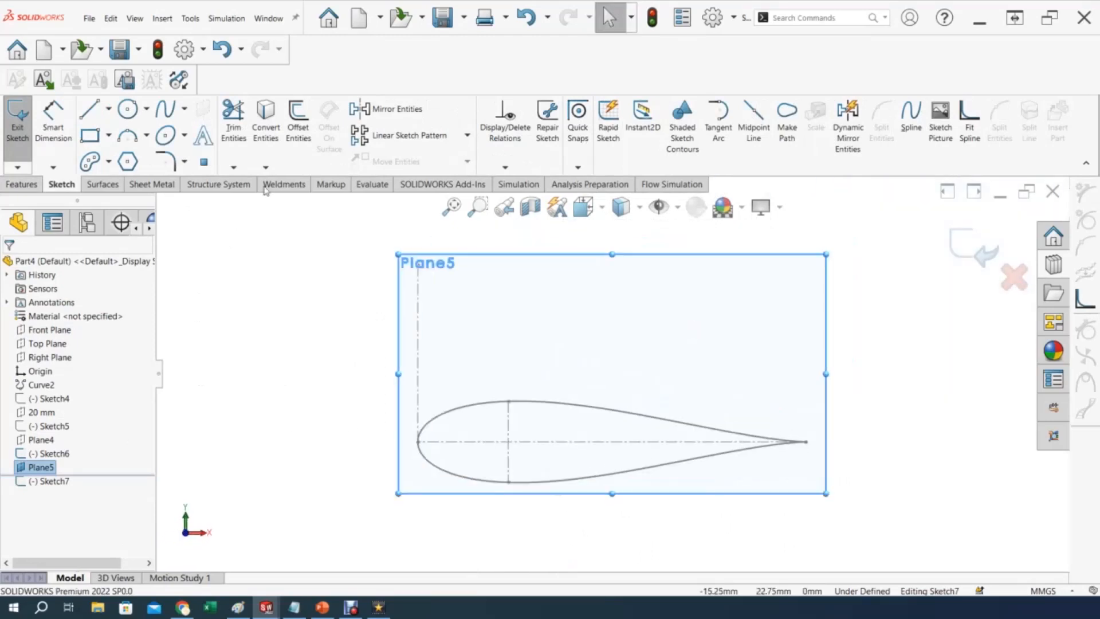
# Convert the 65 mm section's airfoil curve into the new sketch on the 130 mm plane.
pyautogui.click(265, 168)
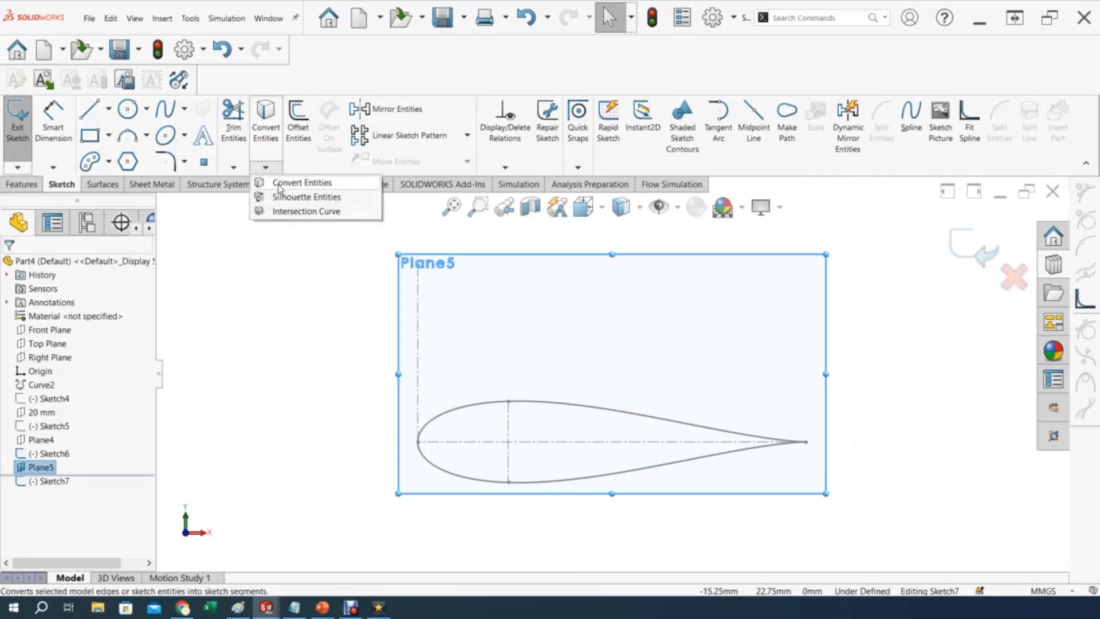
pyautogui.click(273, 184)
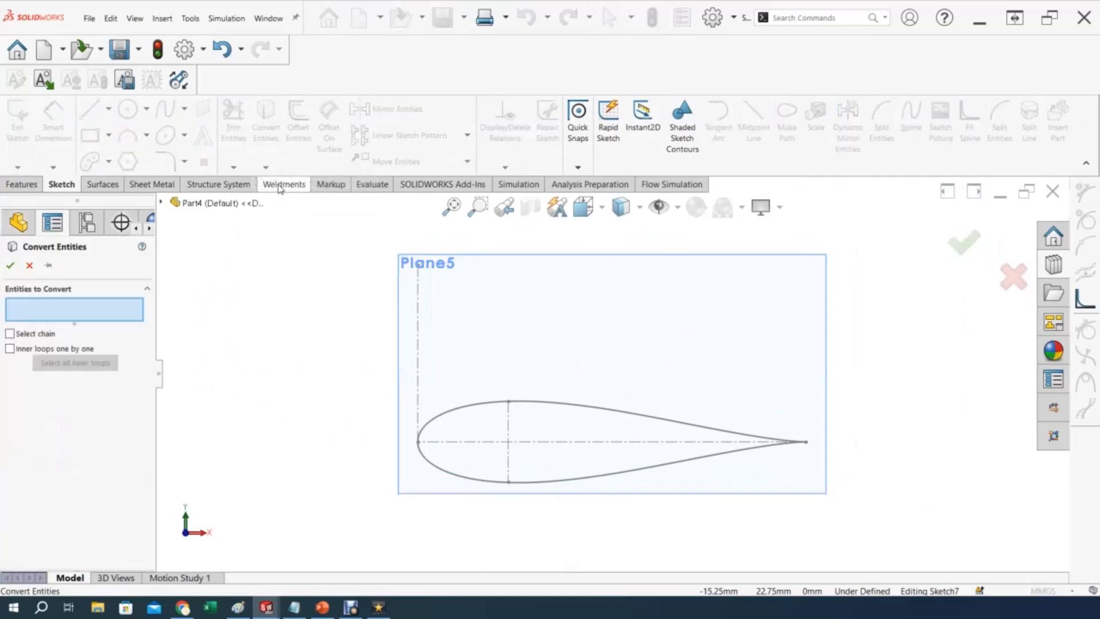
pyautogui.click(450, 415)
pyautogui.click(10, 265)
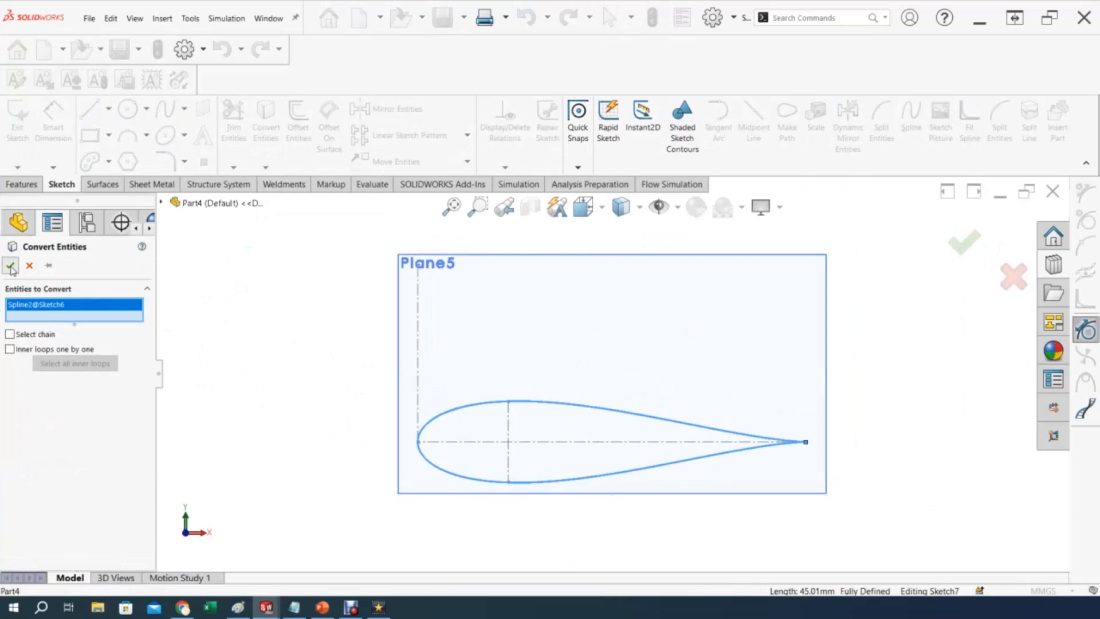
pyautogui.press('z')
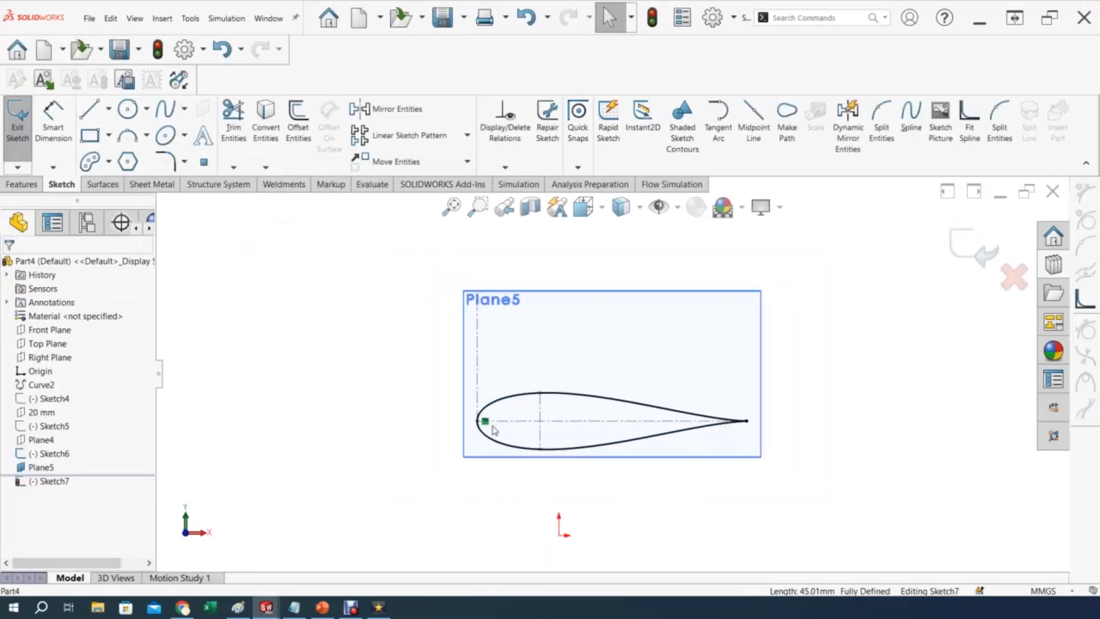
# Hide the 65 mm section's sketch and delete the On Edge relation from the converted airfoil curve.
pyautogui.click(54, 454)
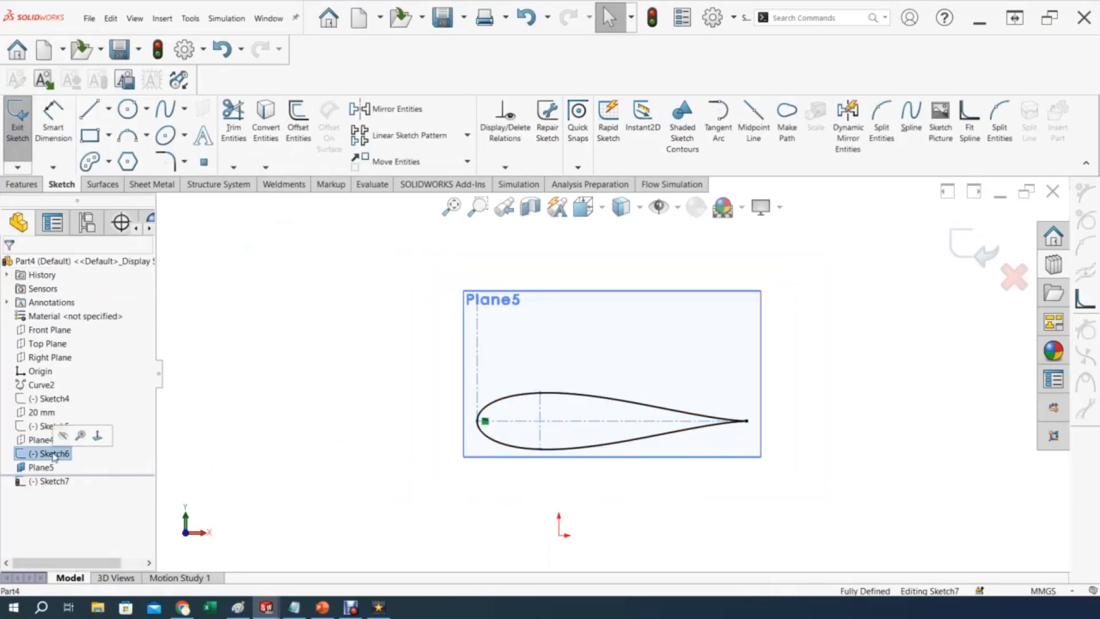
pyautogui.click(64, 436)
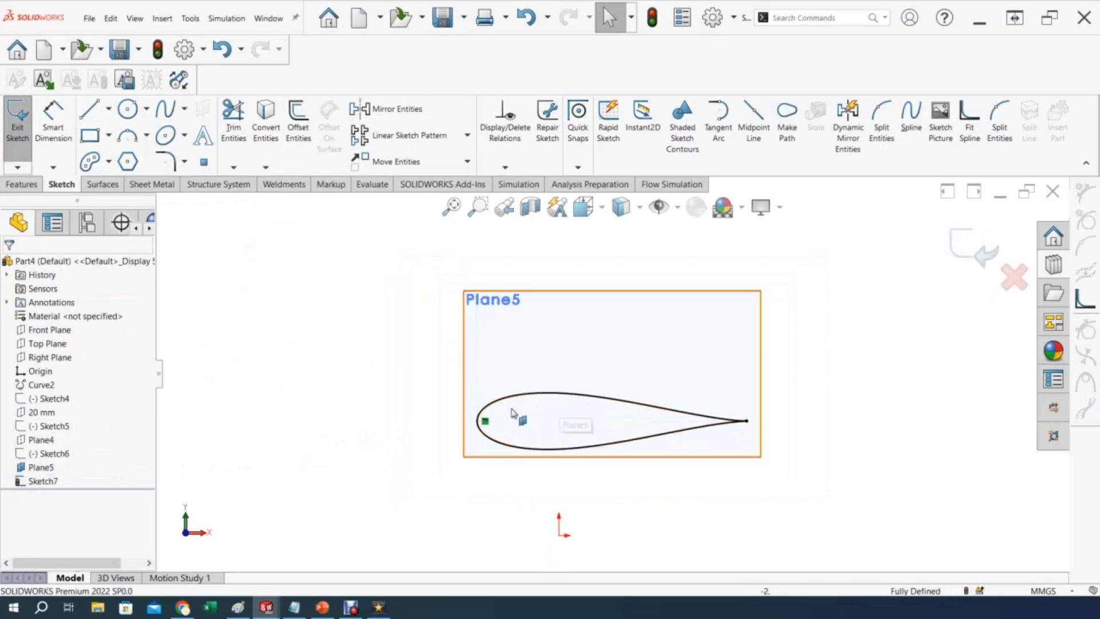
pyautogui.click(485, 422)
pyautogui.click(509, 397)
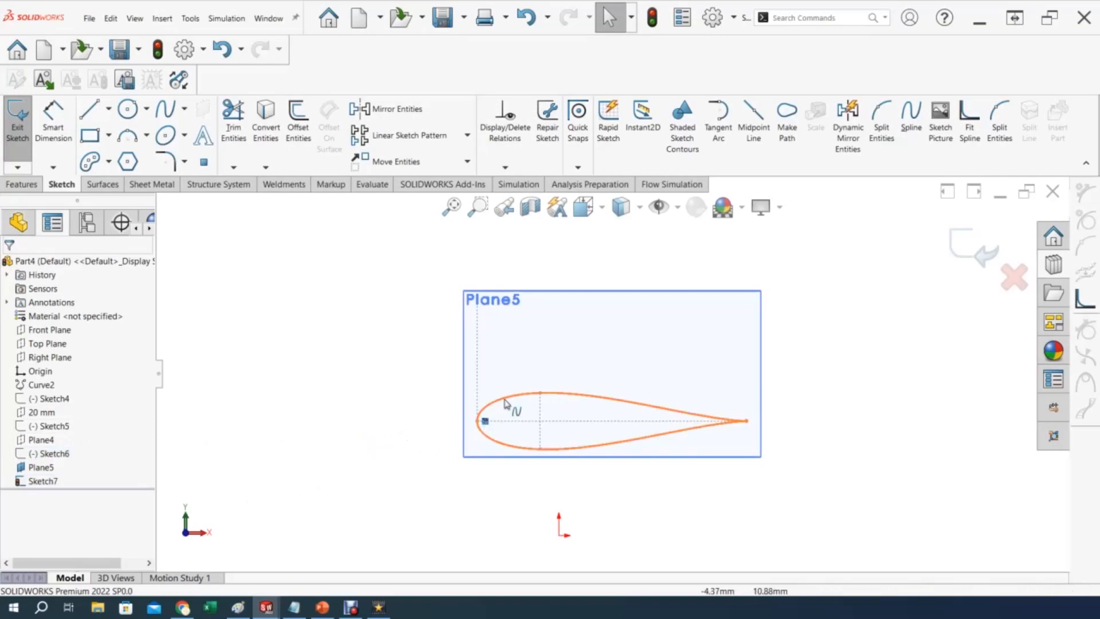
pyautogui.click(53, 361)
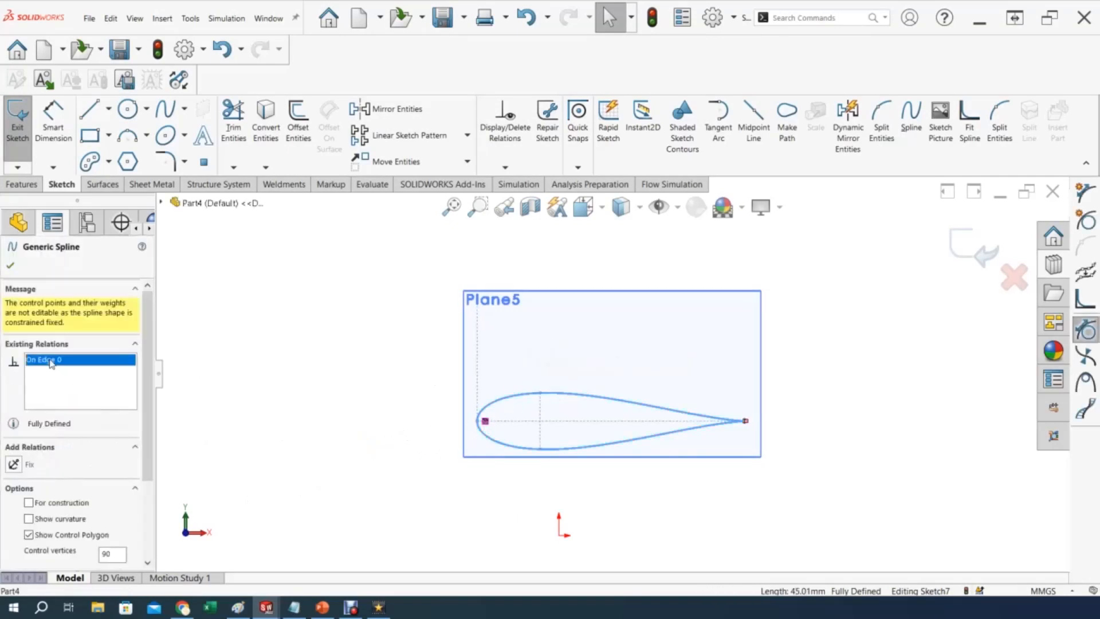
pyautogui.rightClick(51, 361)
pyautogui.click(80, 381)
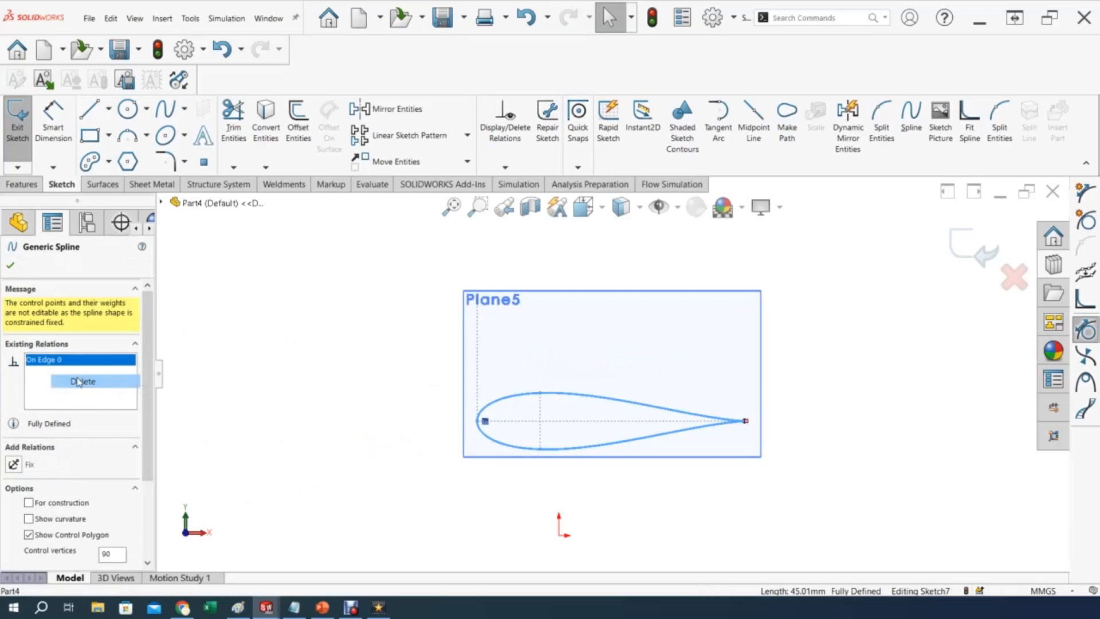
# Move the freed airfoil curve upward from its converted position and hide the 130 mm offset plane.
pyautogui.click(364, 375)
pyautogui.moveTo(589, 396); pyautogui.dragTo(592, 338)
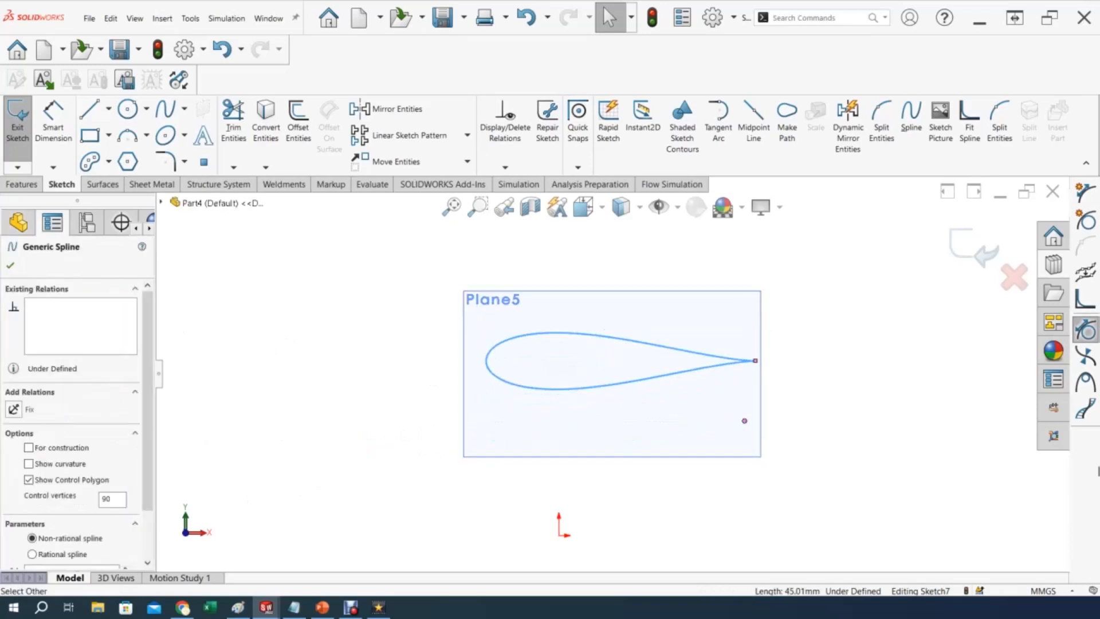
pyautogui.click(818, 409)
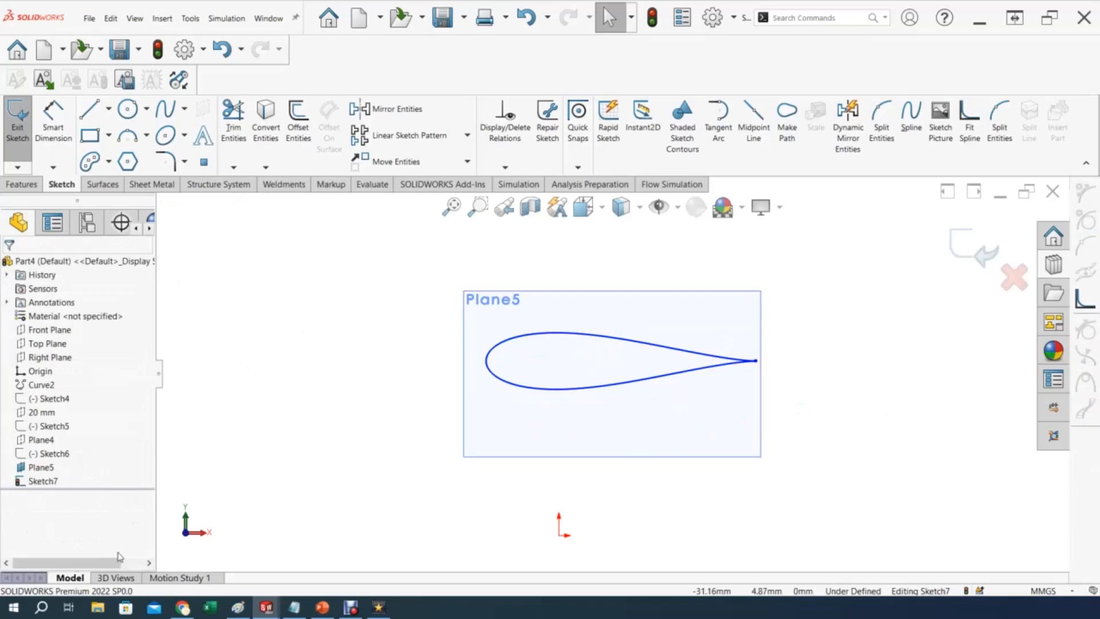
pyautogui.rightClick(38, 471)
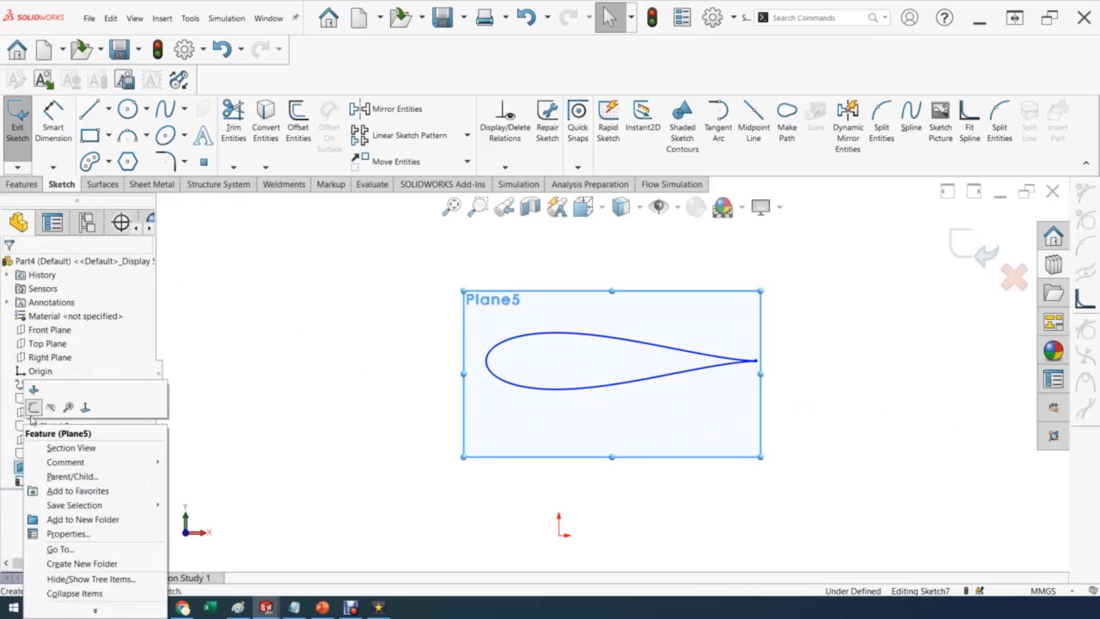
pyautogui.click(51, 407)
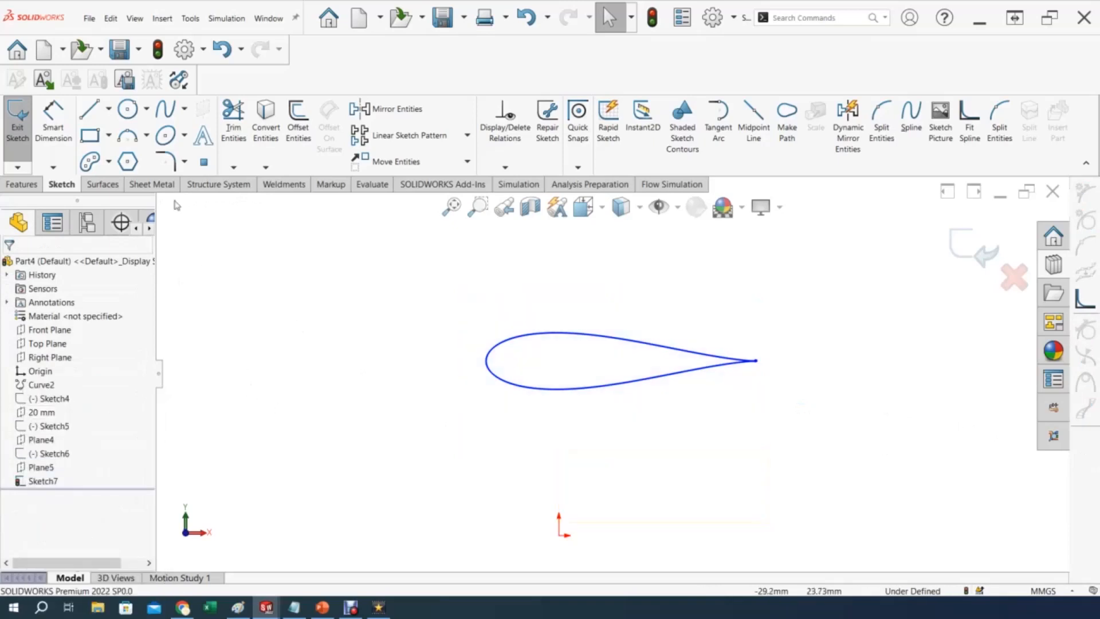
# Sketch a horizontal construction centerline from the airfoil's trailing edge point to its leading edge.
pyautogui.click(109, 110)
pyautogui.click(118, 143)
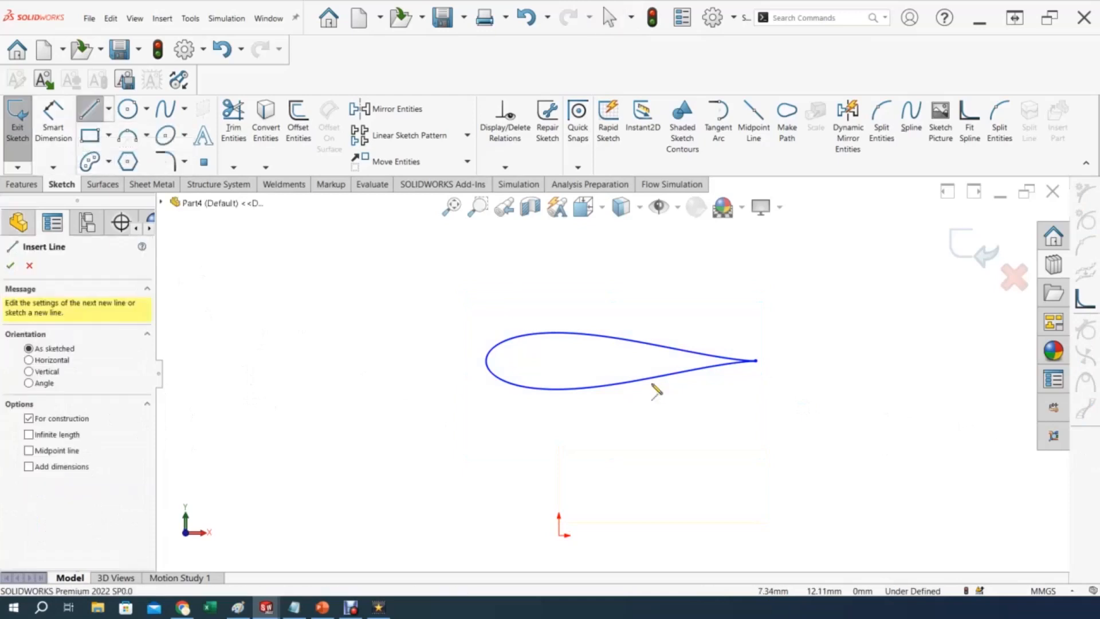
pyautogui.click(757, 361)
pyautogui.click(485, 361)
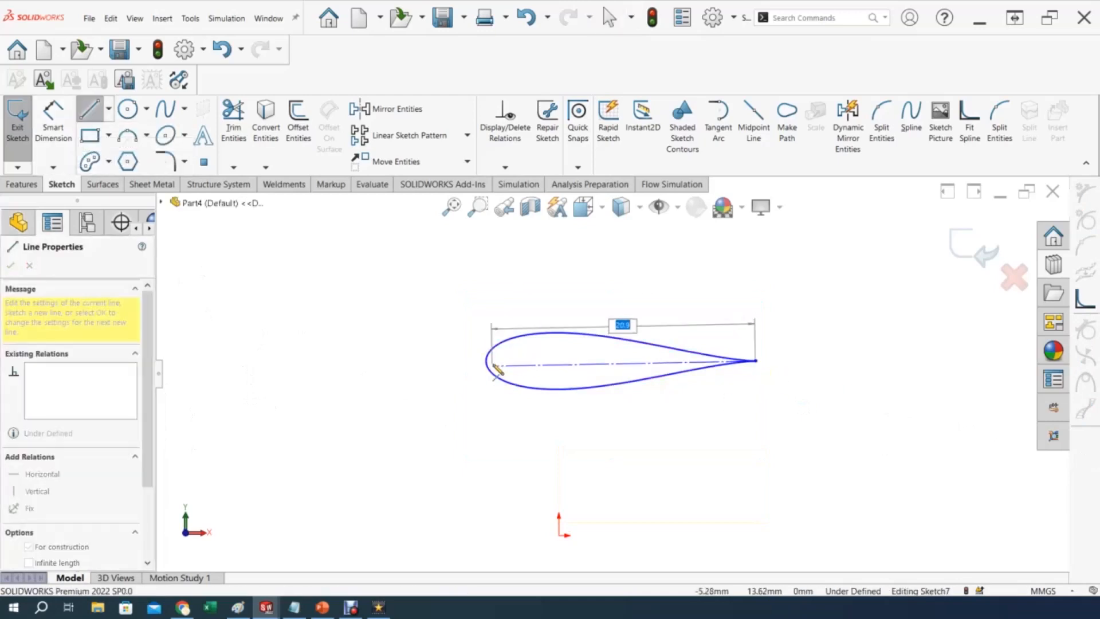
pyautogui.press('Escape')
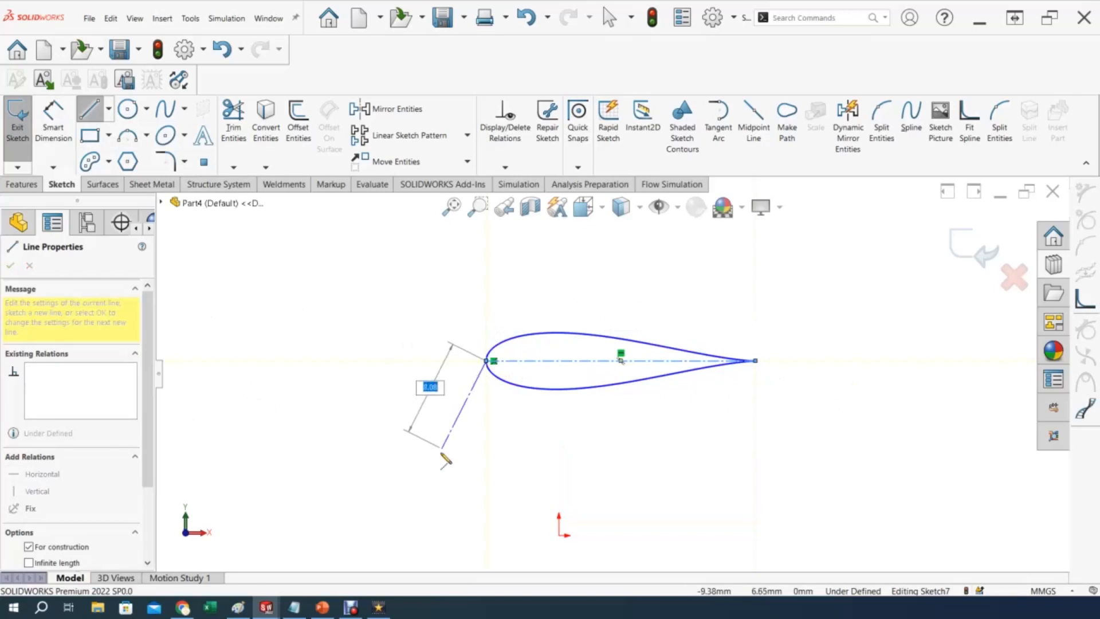
pyautogui.press('Escape')
pyautogui.scroll(-3, 642, 424)
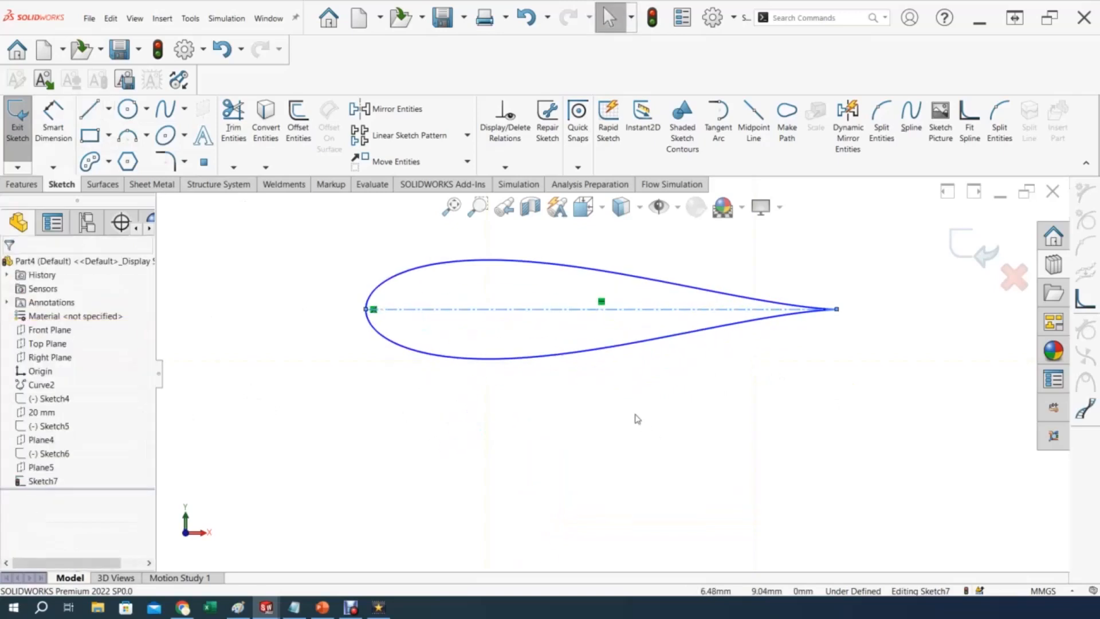
pyautogui.click(108, 108)
pyautogui.click(115, 145)
pyautogui.moveTo(425, 247); pyautogui.dragTo(426, 337)
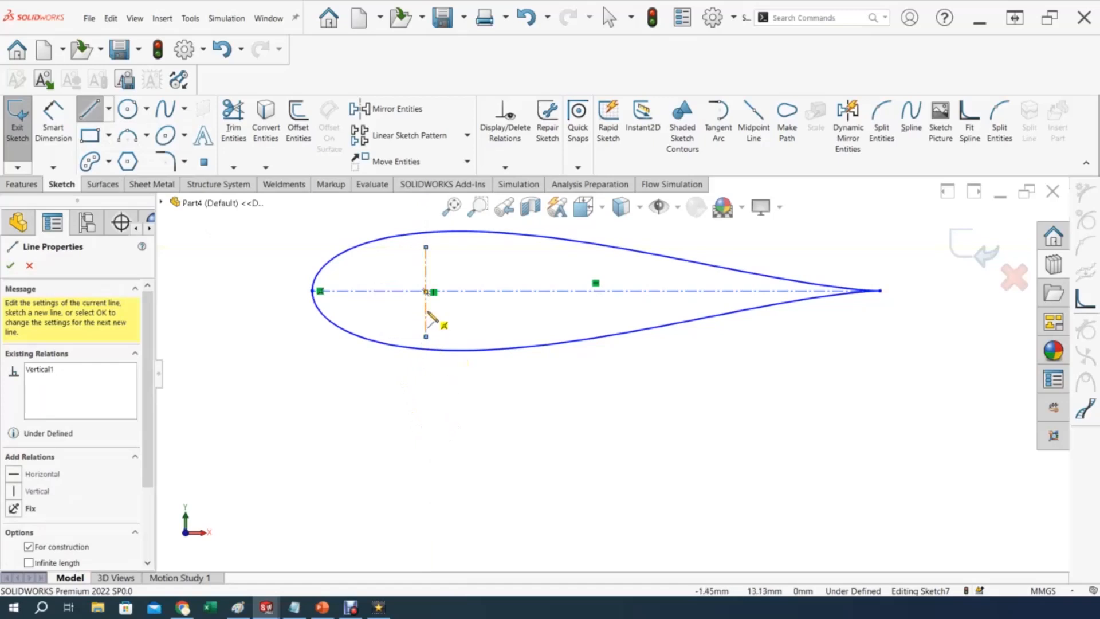
pyautogui.click(425, 336)
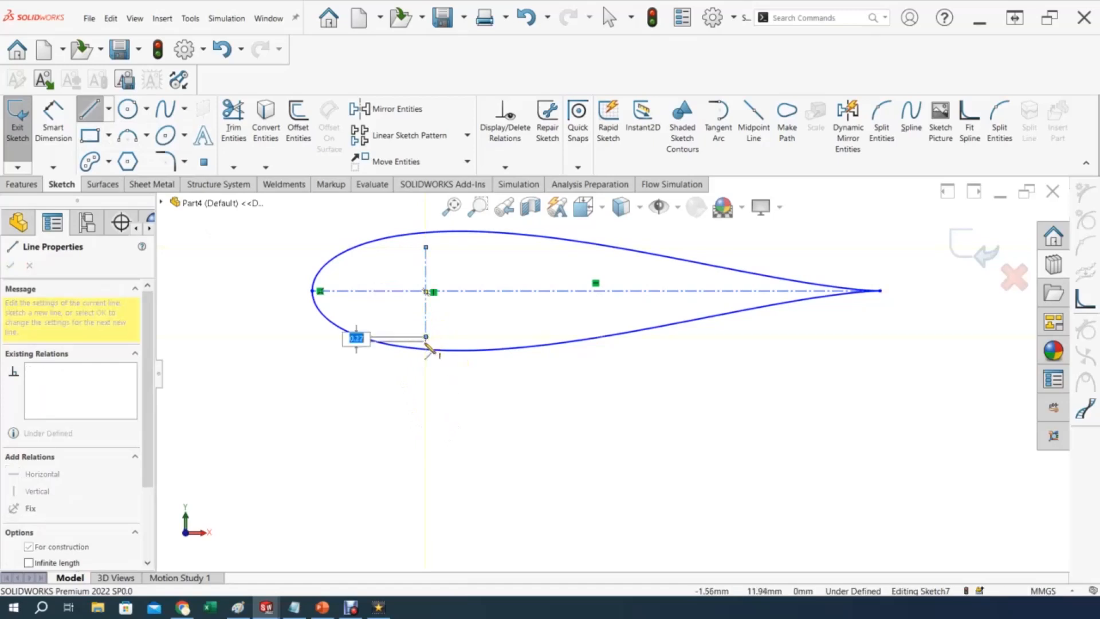
pyautogui.press('Escape')
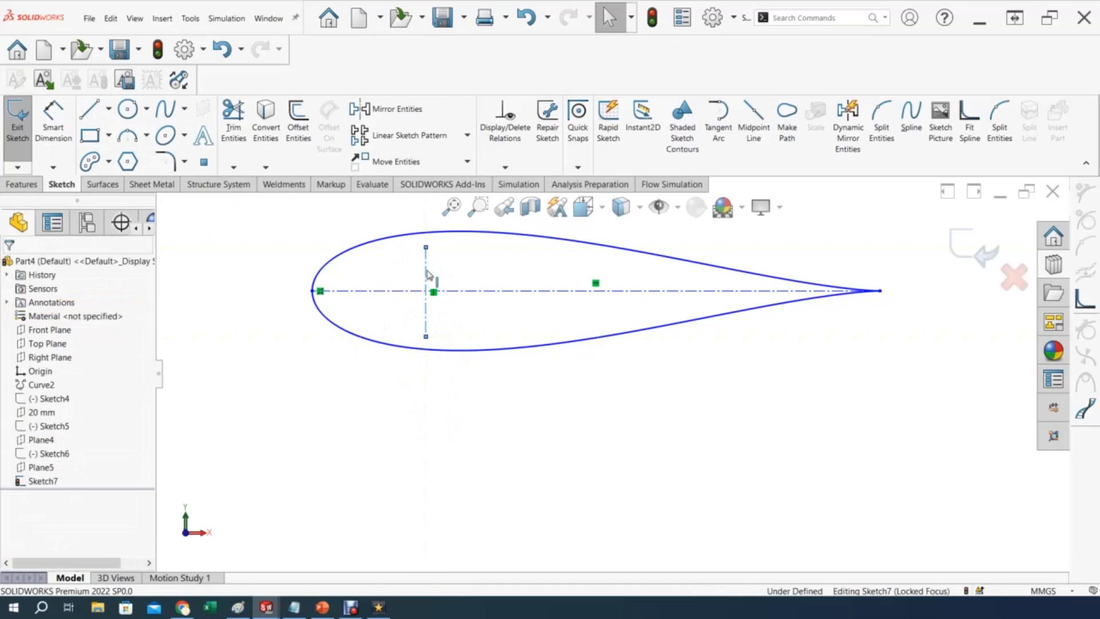
pyautogui.click(429, 273)
pyautogui.press('Delete')
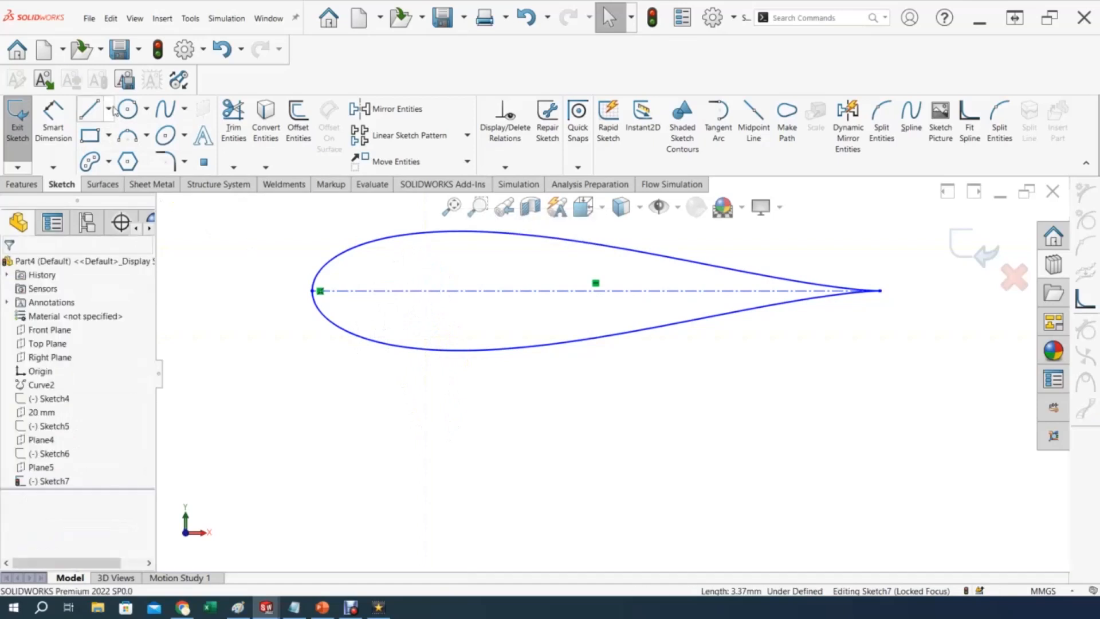
# Sketch a vertical construction centerline about 2.5 mm long across the chord line near the airfoil's leading edge.
pyautogui.click(108, 109)
pyautogui.click(91, 145)
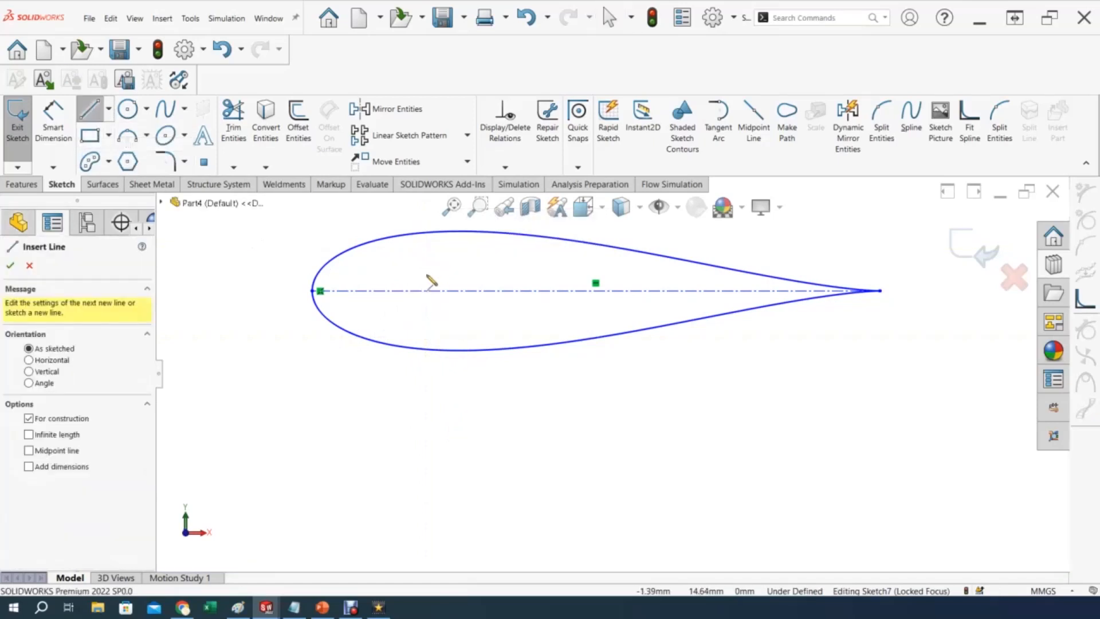
pyautogui.click(422, 274)
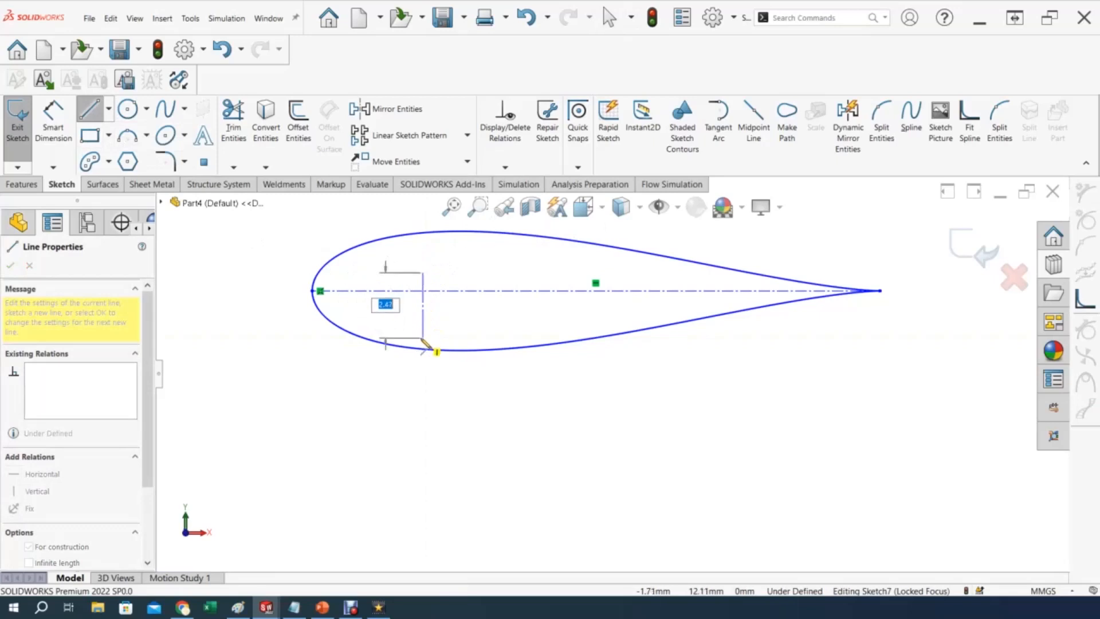
pyautogui.click(423, 338)
pyautogui.press('Escape')
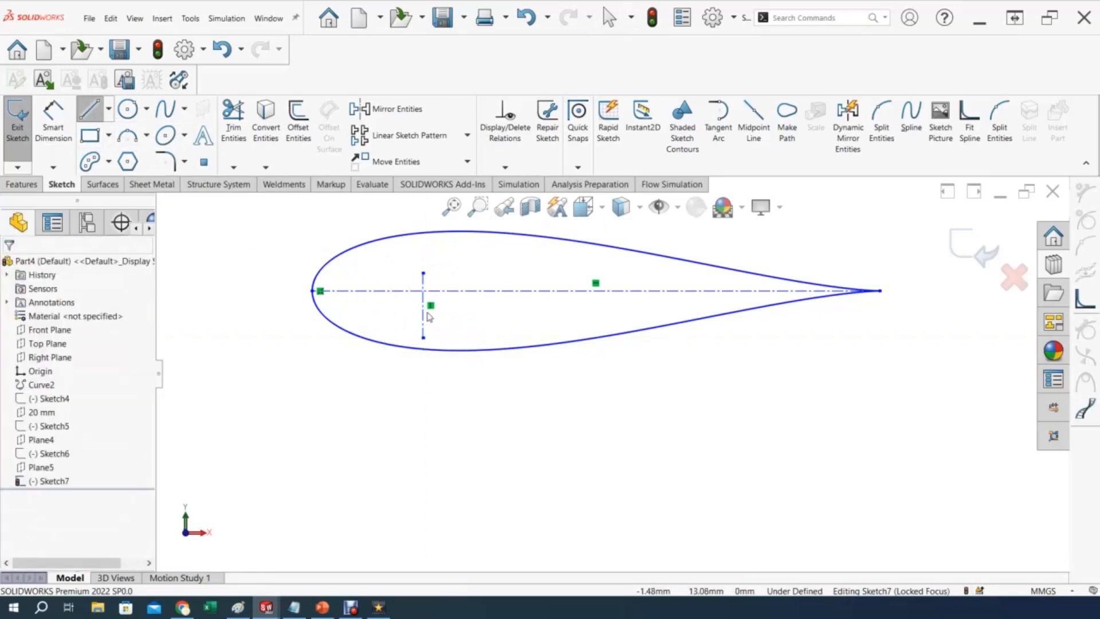
# Make the vertical centerline's midpoint coincident with the horizontal chord line.
pyautogui.click(424, 319)
pyautogui.click(422, 305)
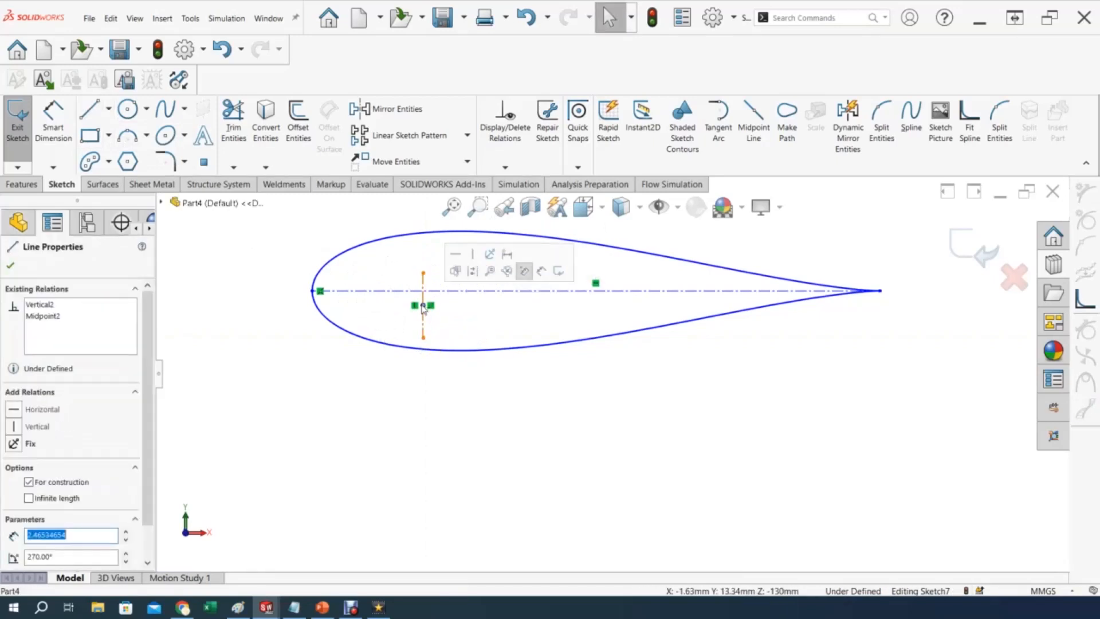
pyautogui.click(459, 292)
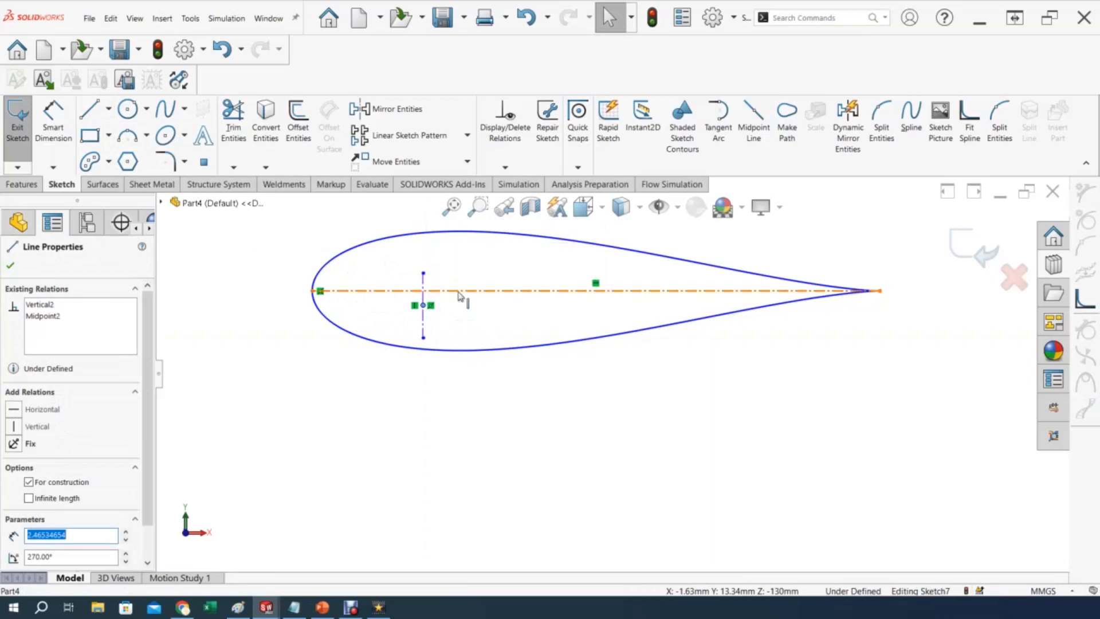
pyautogui.keyDown('ctrl'); pyautogui.click(423, 305); pyautogui.keyUp('ctrl')
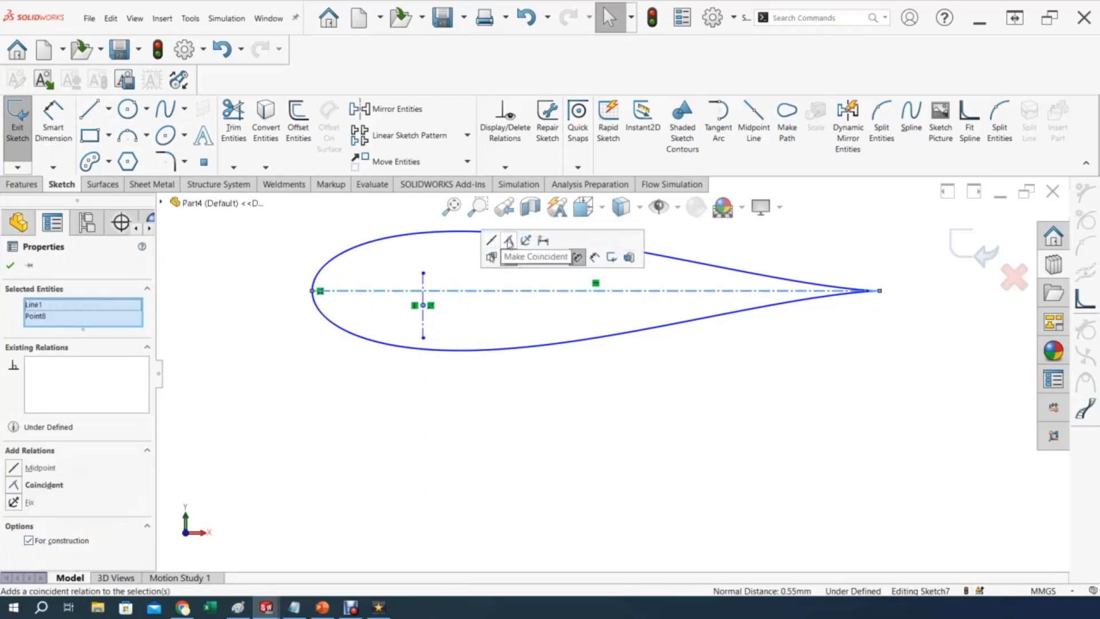
pyautogui.click(507, 246)
# Make the upper and lower endpoints of the vertical centerline coincident with the airfoil curve.
pyautogui.click(424, 273)
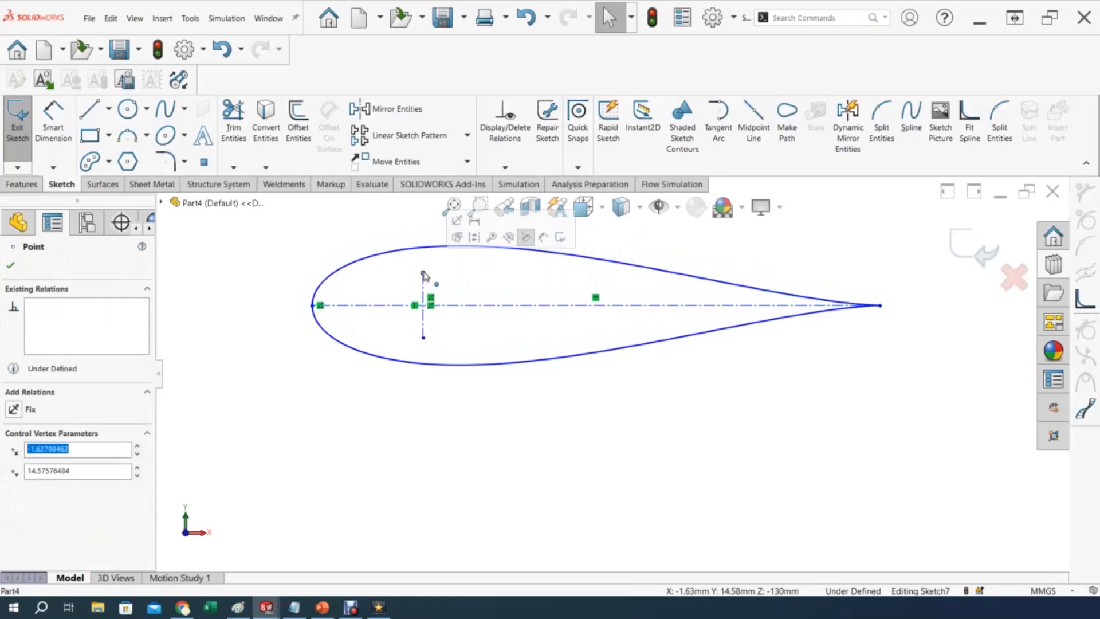
pyautogui.keyDown('ctrl'); pyautogui.click(426, 248); pyautogui.keyUp('ctrl')
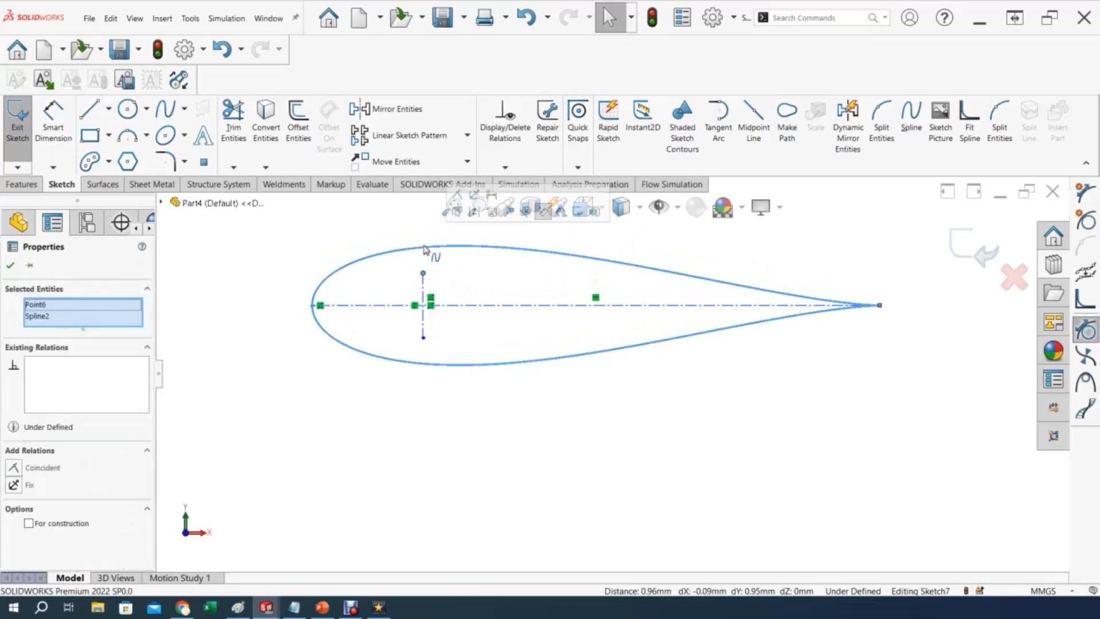
pyautogui.click(457, 194)
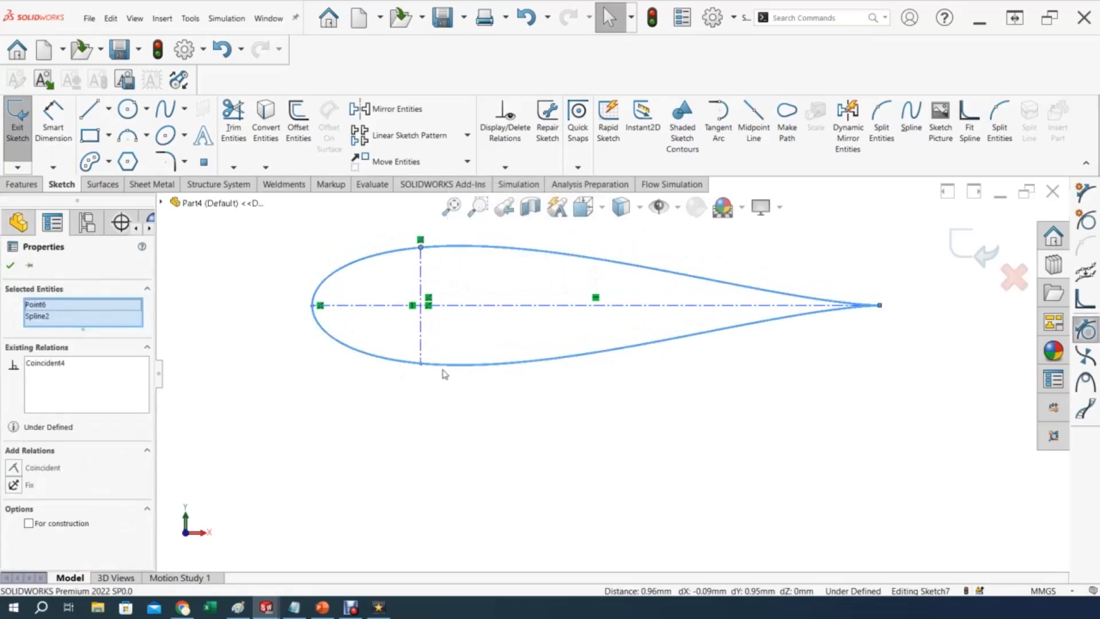
pyautogui.click(421, 365)
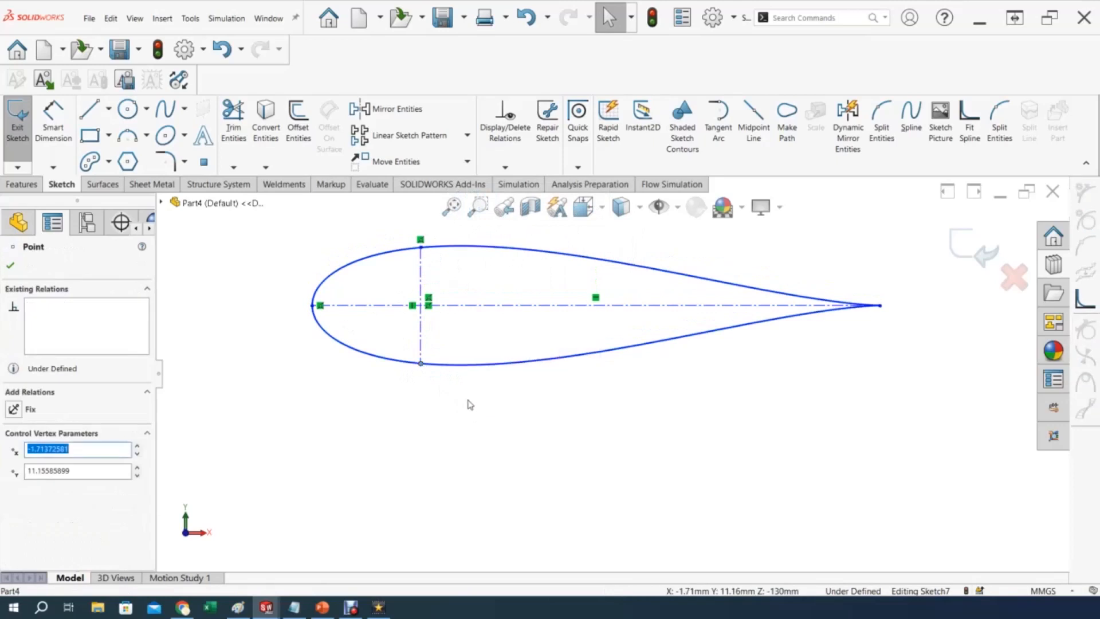
pyautogui.keyDown('ctrl'); pyautogui.click(466, 367); pyautogui.keyUp('ctrl')
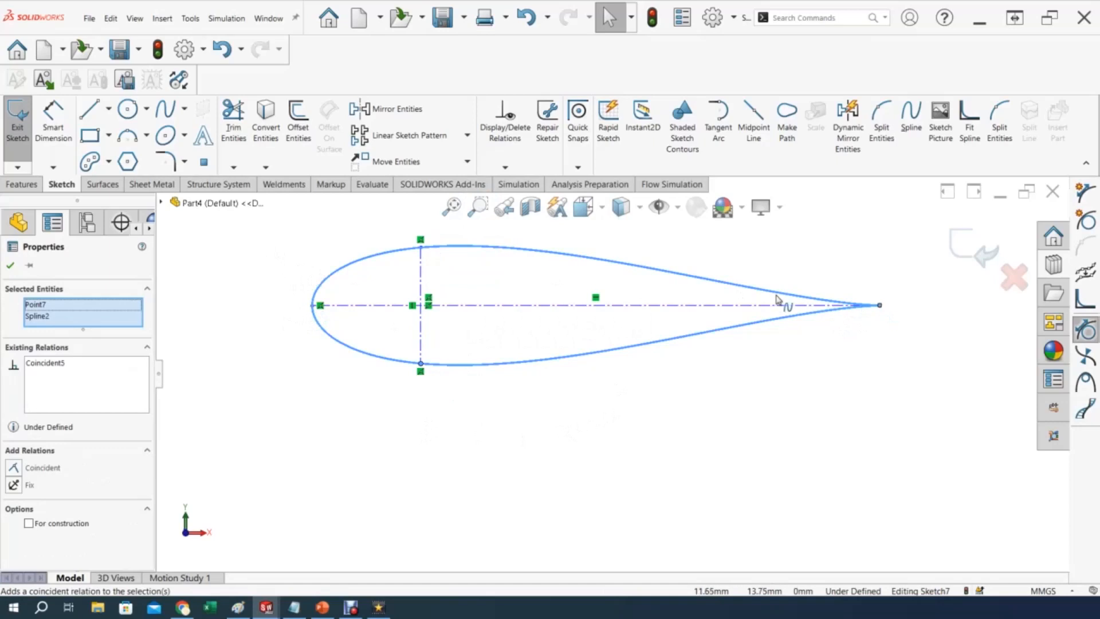
# Move the airfoil together with its centerlines down and to the left, closer to the origin.
pyautogui.moveTo(694, 284); pyautogui.dragTo(634, 382)
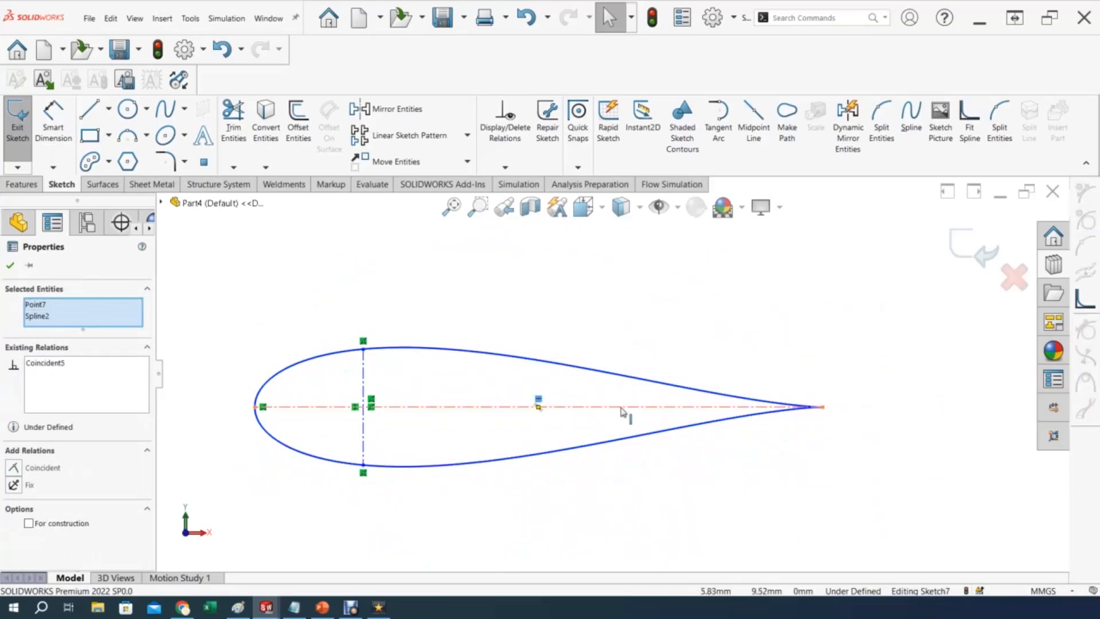
pyautogui.press('Escape')
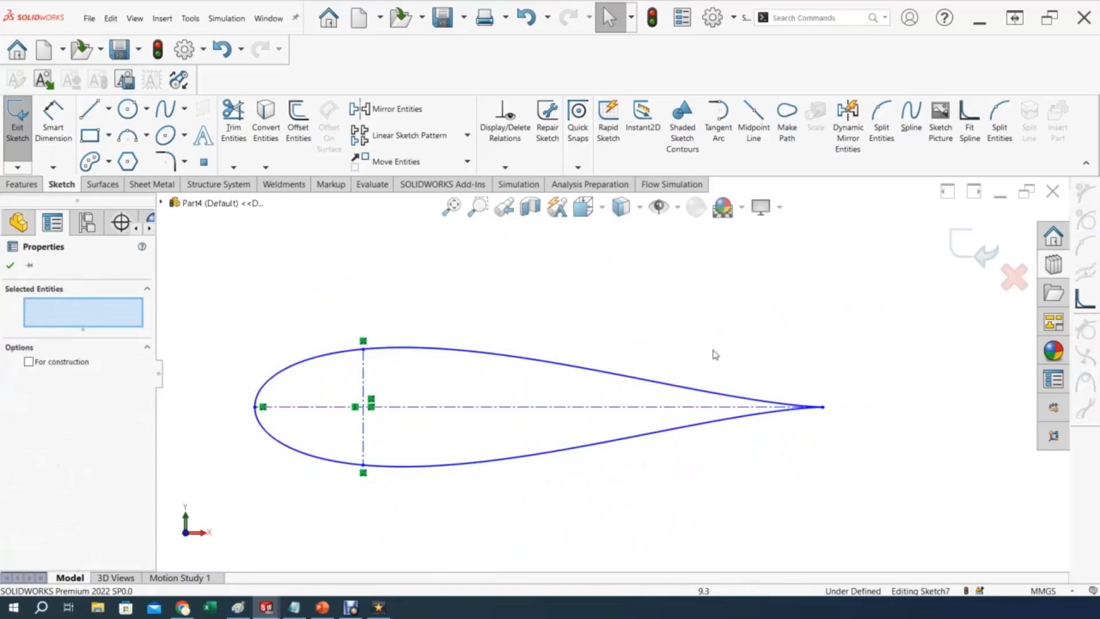
pyautogui.scroll(2, 712, 350)
pyautogui.scroll(2, 611, 464)
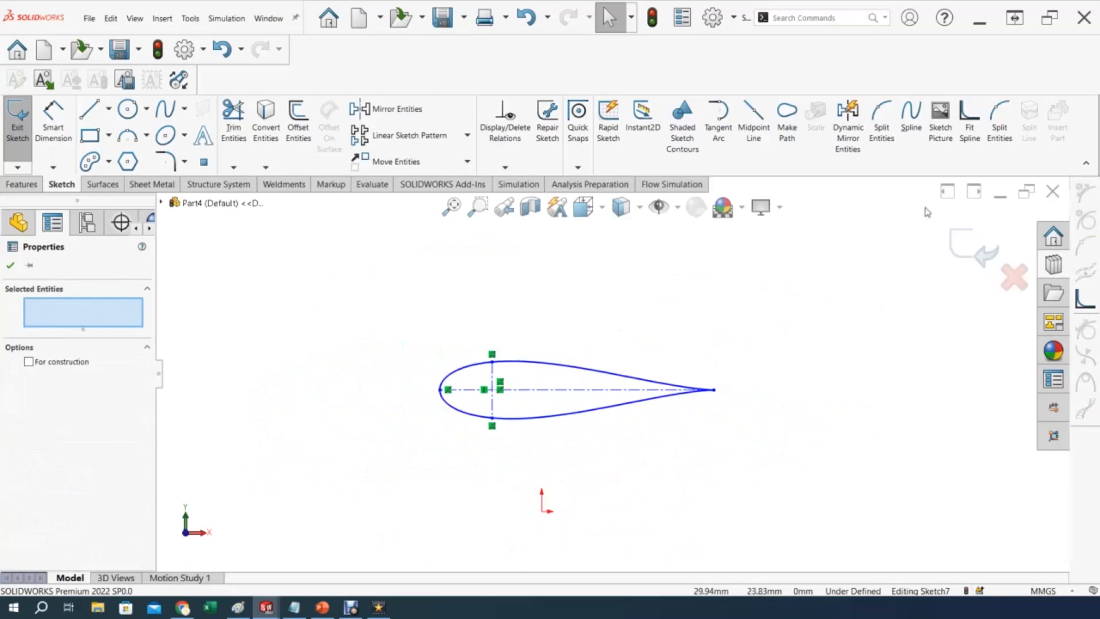
# Make the midpoint of the airfoil's horizontal chord line coincident with the origin.
pyautogui.click(677, 207)
pyautogui.press('z')
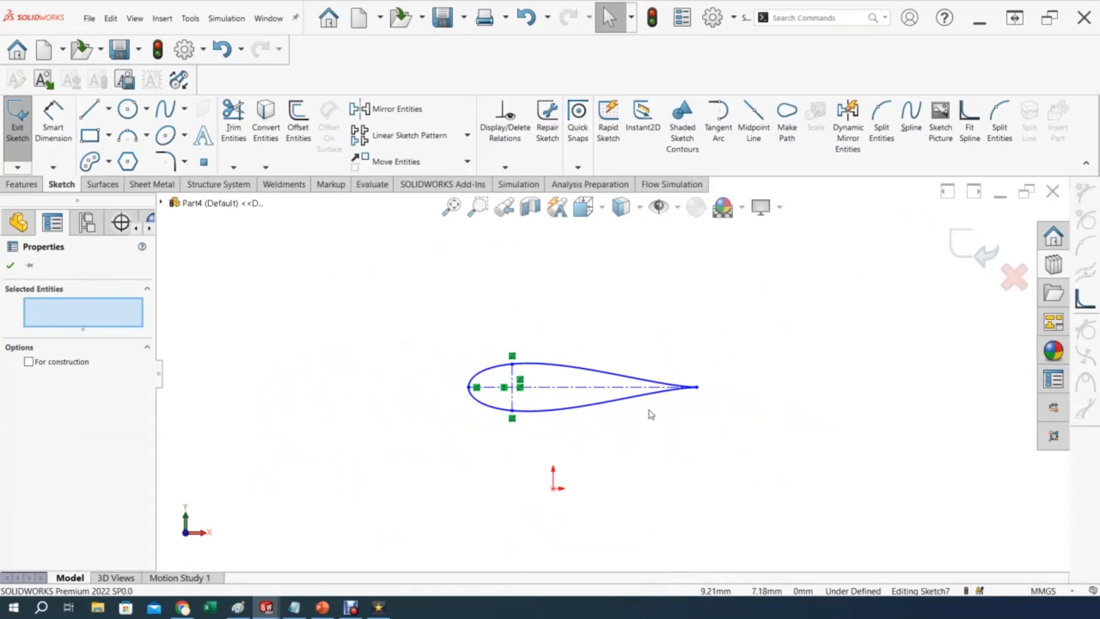
pyautogui.click(582, 388)
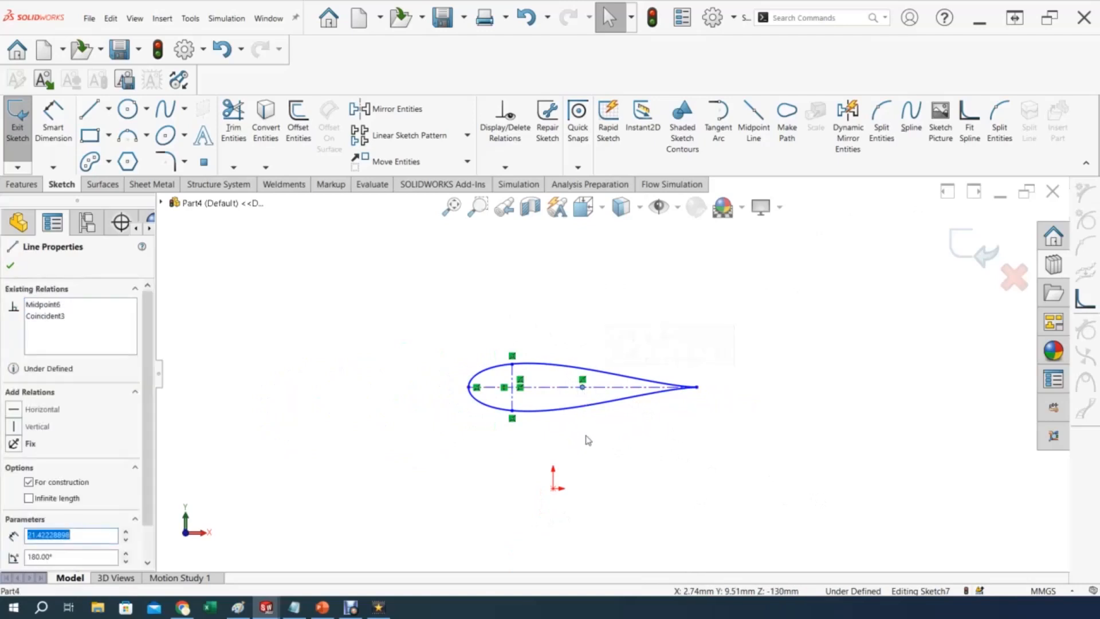
pyautogui.keyDown('ctrl'); pyautogui.click(553, 489); pyautogui.keyUp('ctrl')
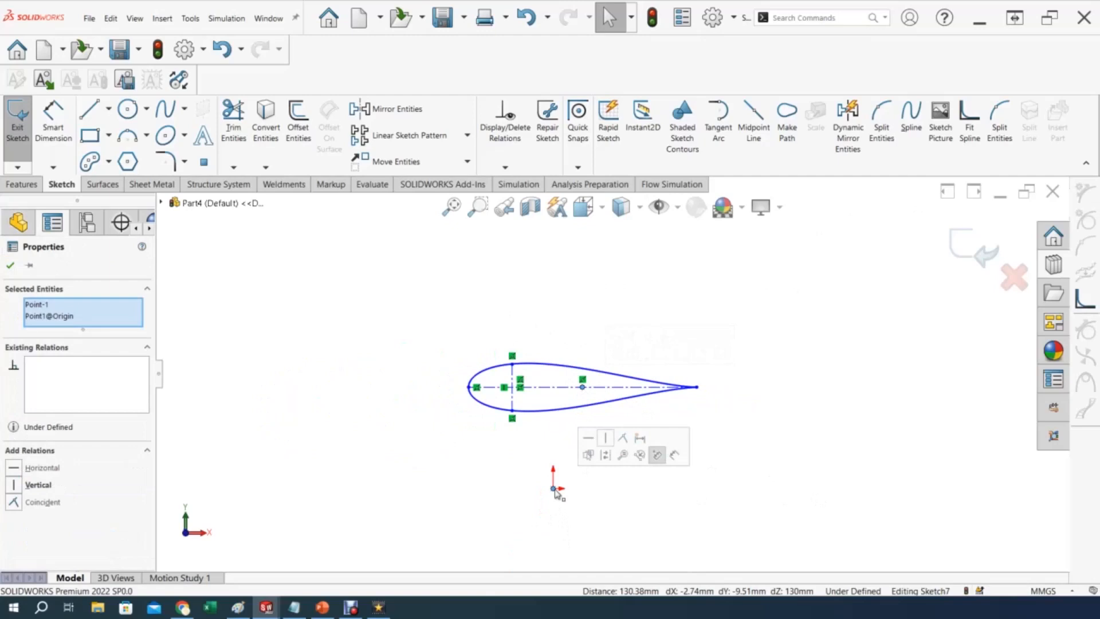
pyautogui.click(622, 437)
pyautogui.scroll(3, 753, 512)
pyautogui.scroll(-3, 755, 509)
pyautogui.scroll(2, 551, 439)
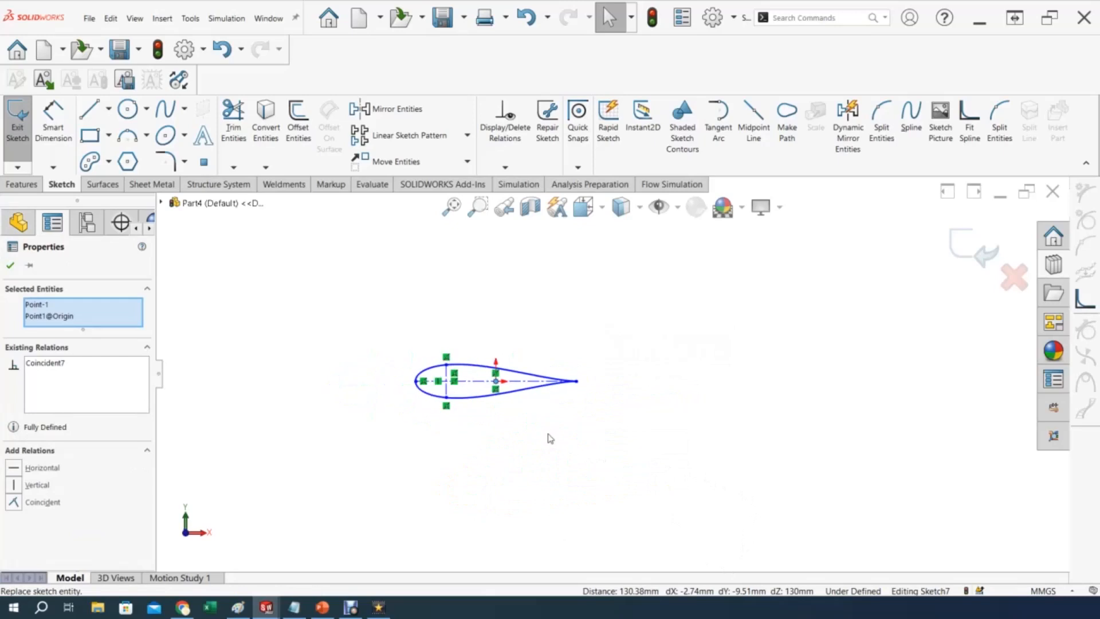
# Try to set the airfoil chord line's angle to 160° and undo the change.
pyautogui.click(480, 381)
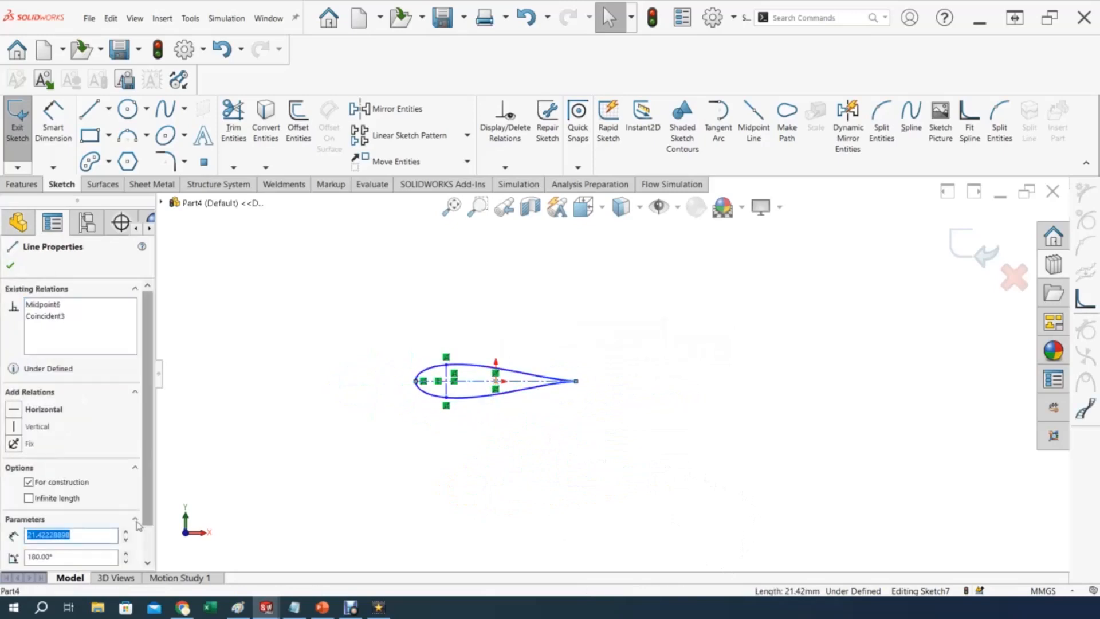
pyautogui.click(62, 556)
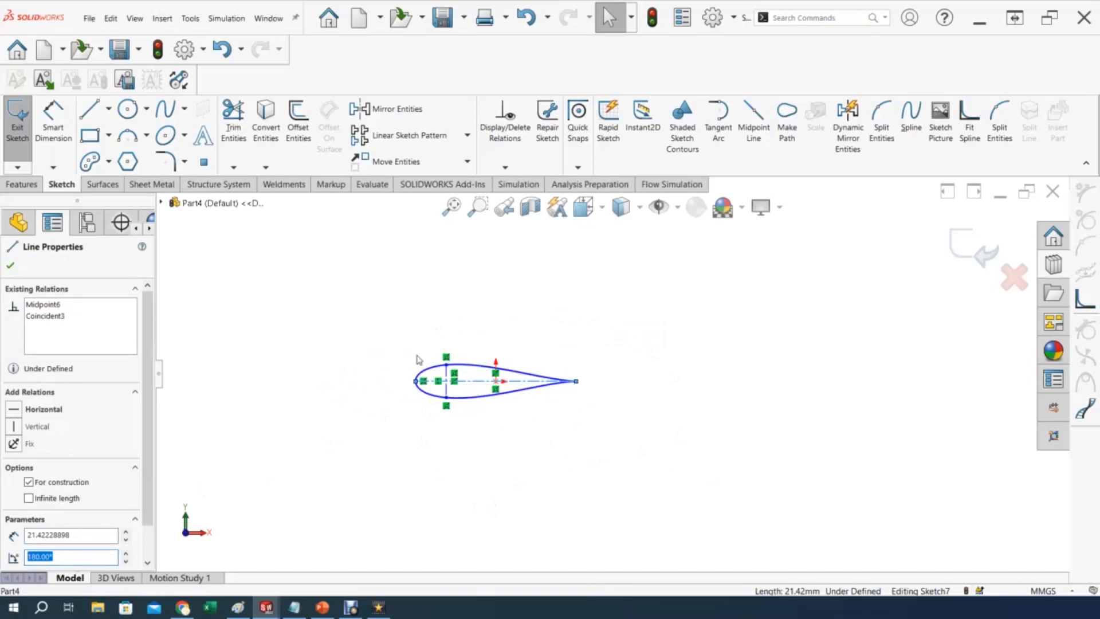
pyautogui.click(86, 557)
pyautogui.write('160')
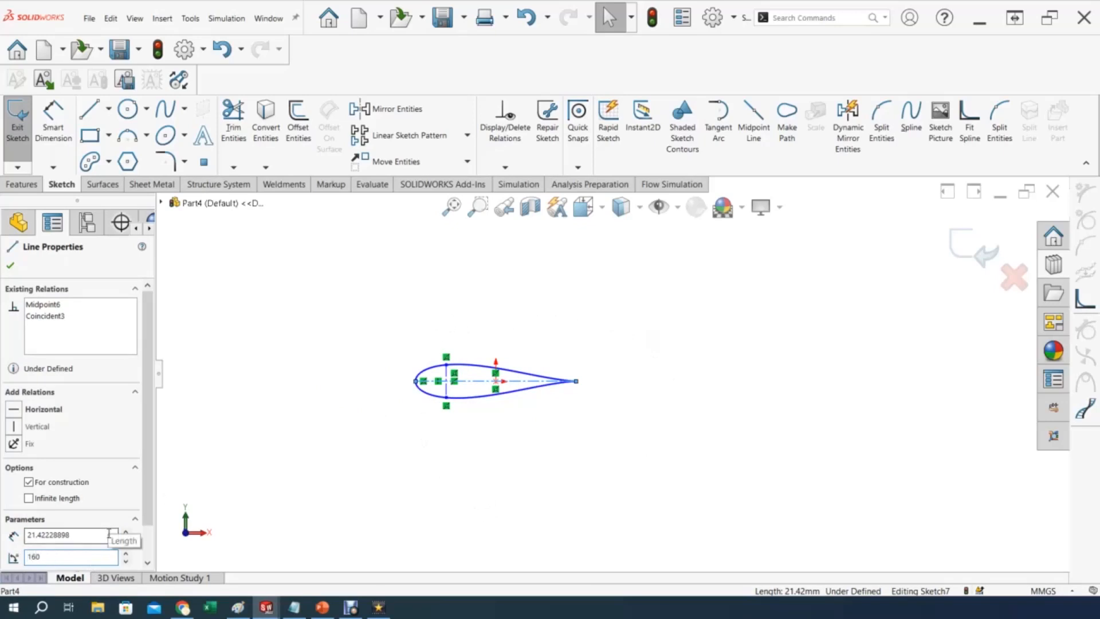
pyautogui.press('Return')
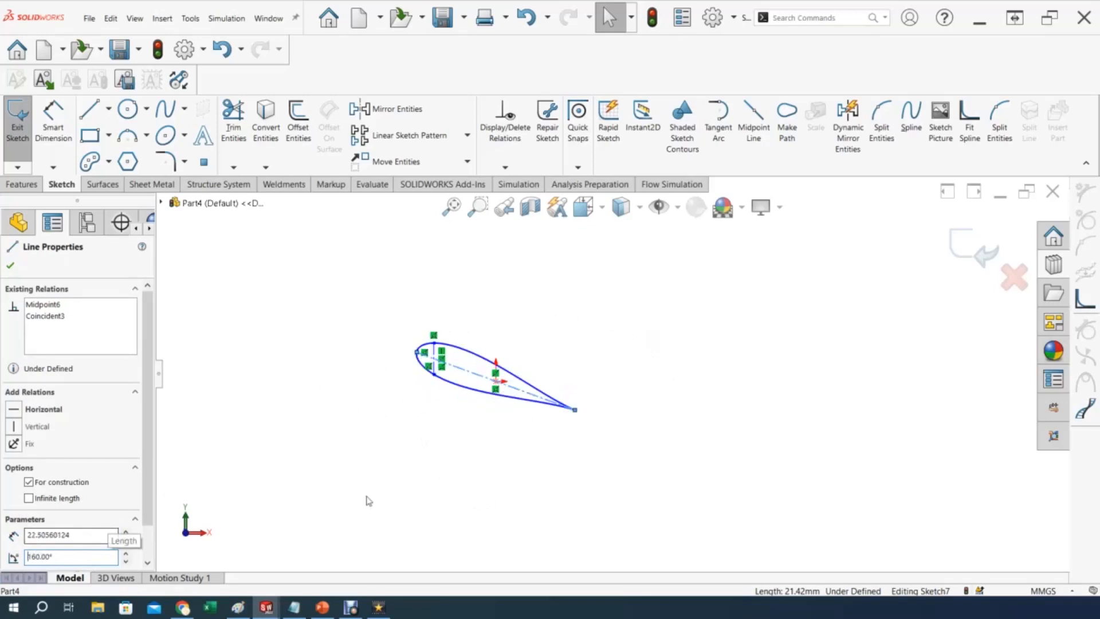
pyautogui.scroll(-5, 453, 367)
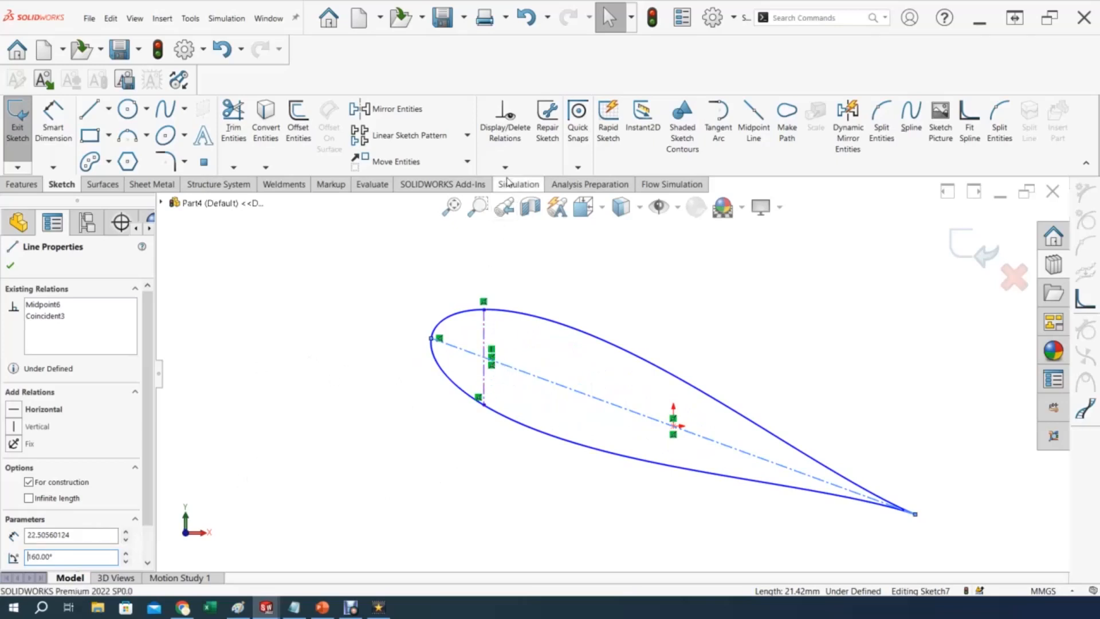
pyautogui.click(526, 17)
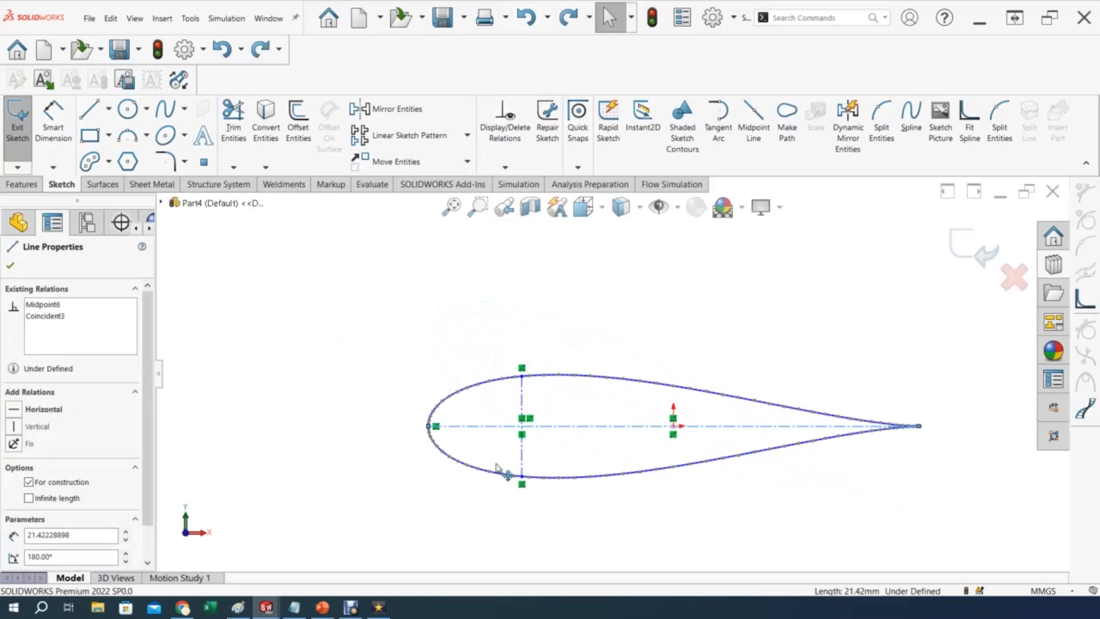
# Make the short vertical centerline perpendicular to the airfoil's chord line.
pyautogui.click(522, 404)
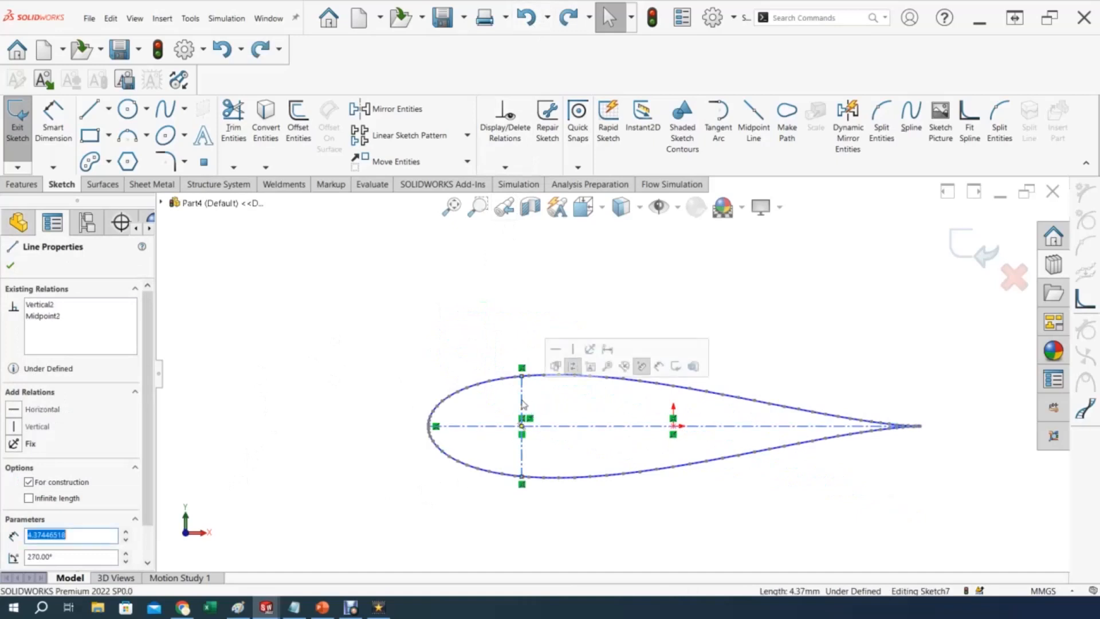
pyautogui.keyDown('ctrl'); pyautogui.click(555, 427); pyautogui.keyUp('ctrl')
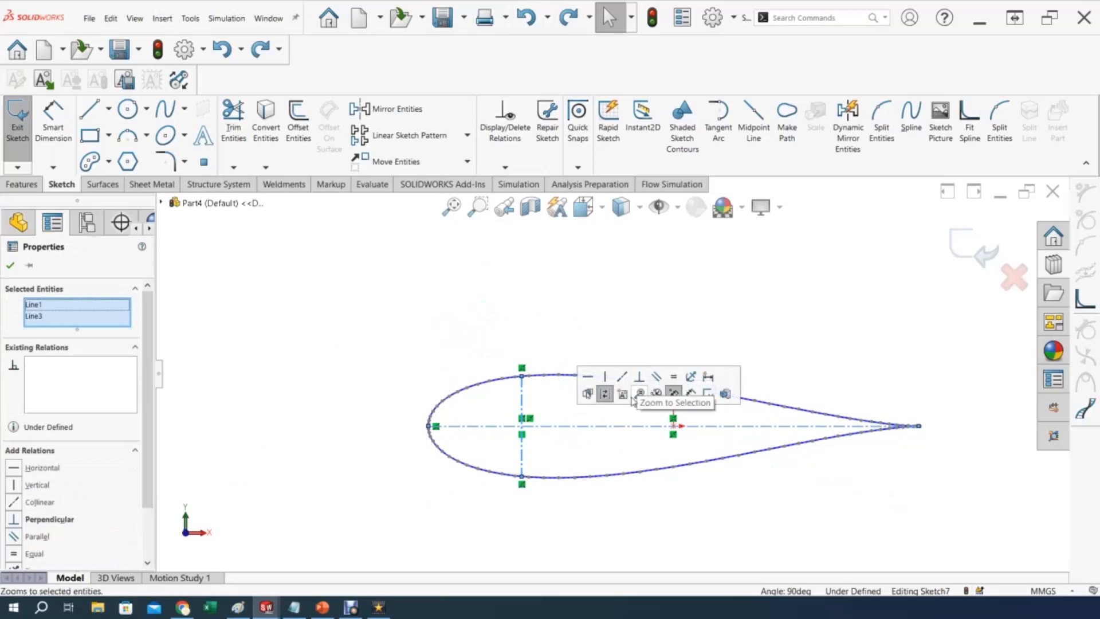
pyautogui.click(639, 377)
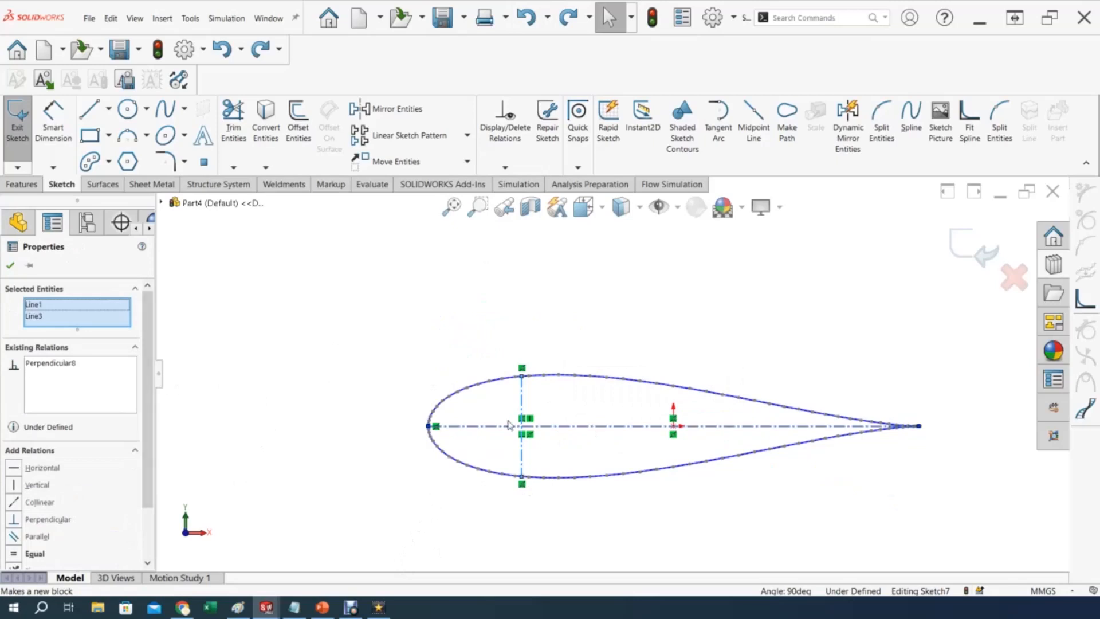
pyautogui.click(490, 428)
pyautogui.keyDown('ctrl'); pyautogui.click(521, 450); pyautogui.keyUp('ctrl')
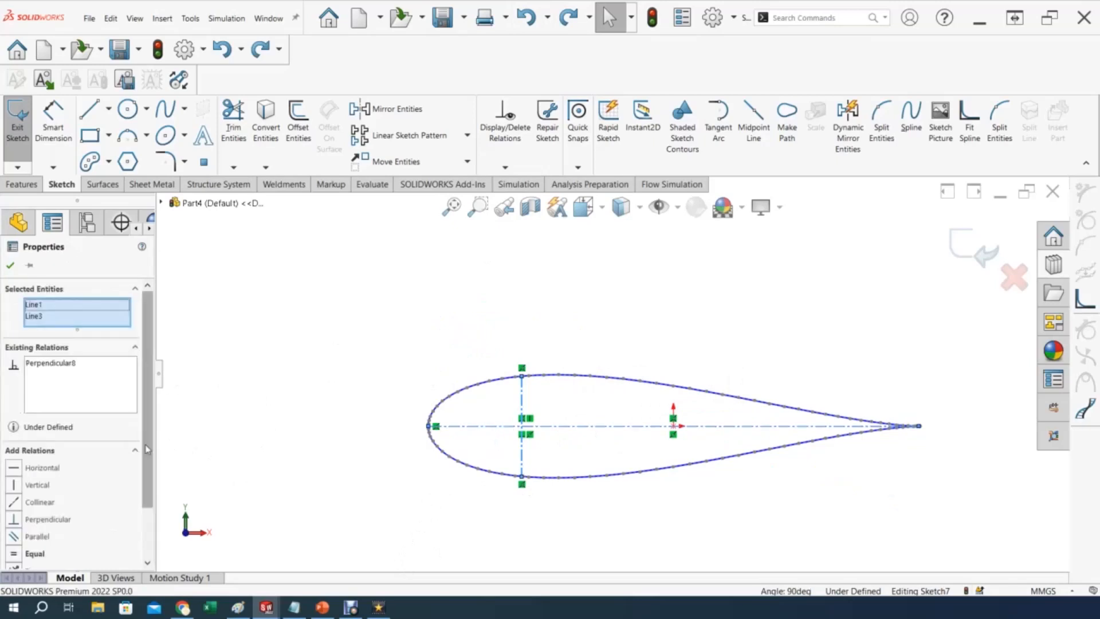
pyautogui.scroll(-3, 154, 492)
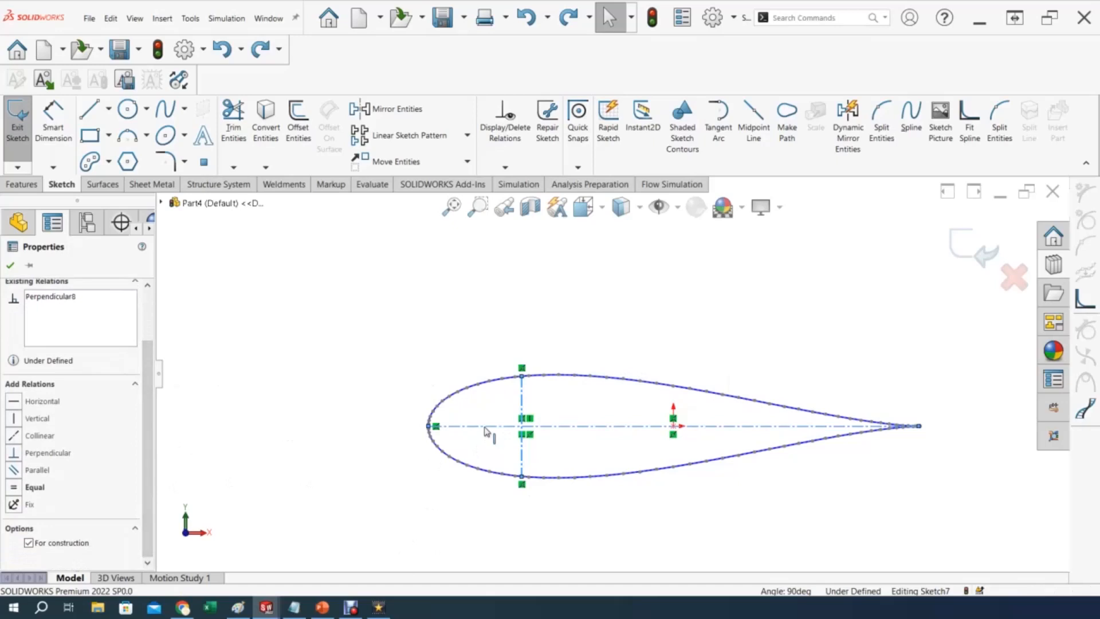
pyautogui.click(403, 373)
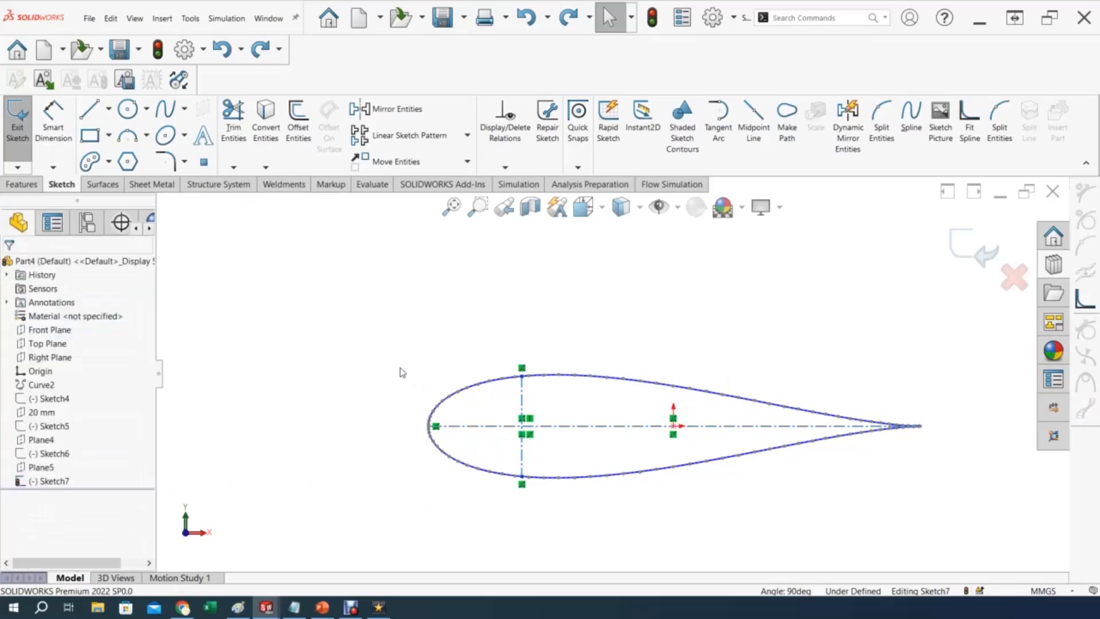
# Delete the Vertical relation from the short centerline that crosses the airfoil's chord line.
pyautogui.click(604, 427)
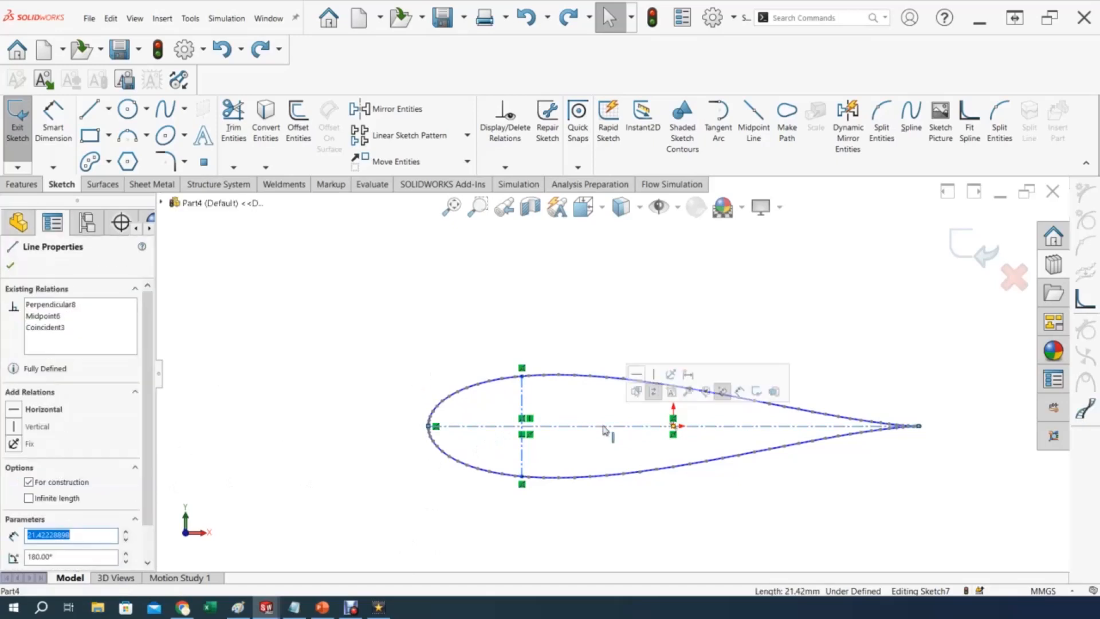
pyautogui.doubleClick(46, 557)
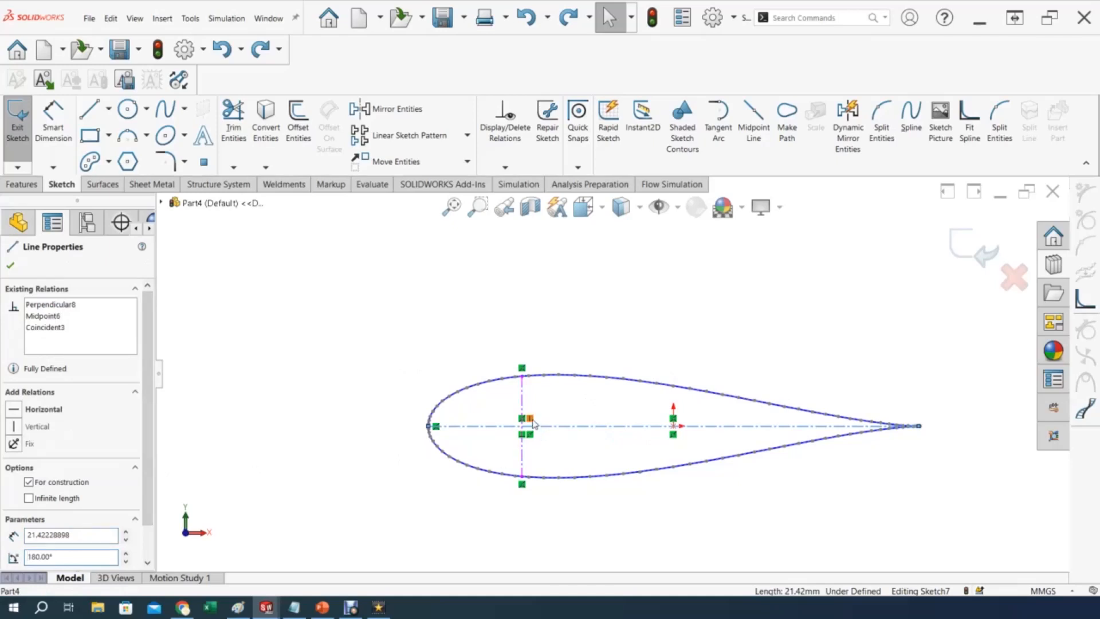
pyautogui.press('Escape')
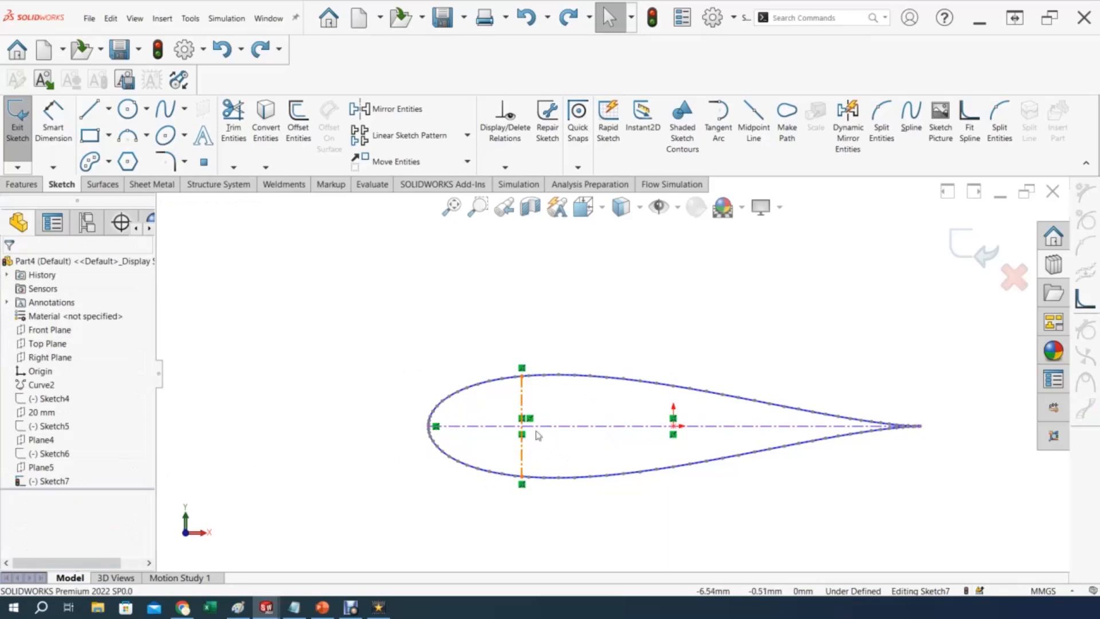
pyautogui.scroll(-3, 538, 436)
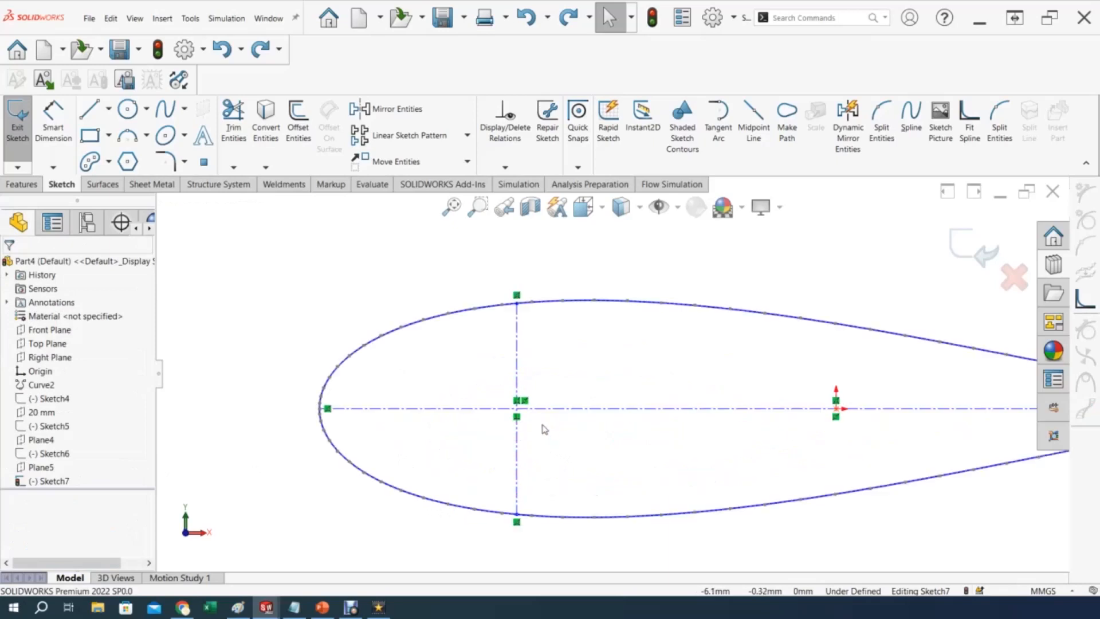
pyautogui.scroll(2, 544, 430)
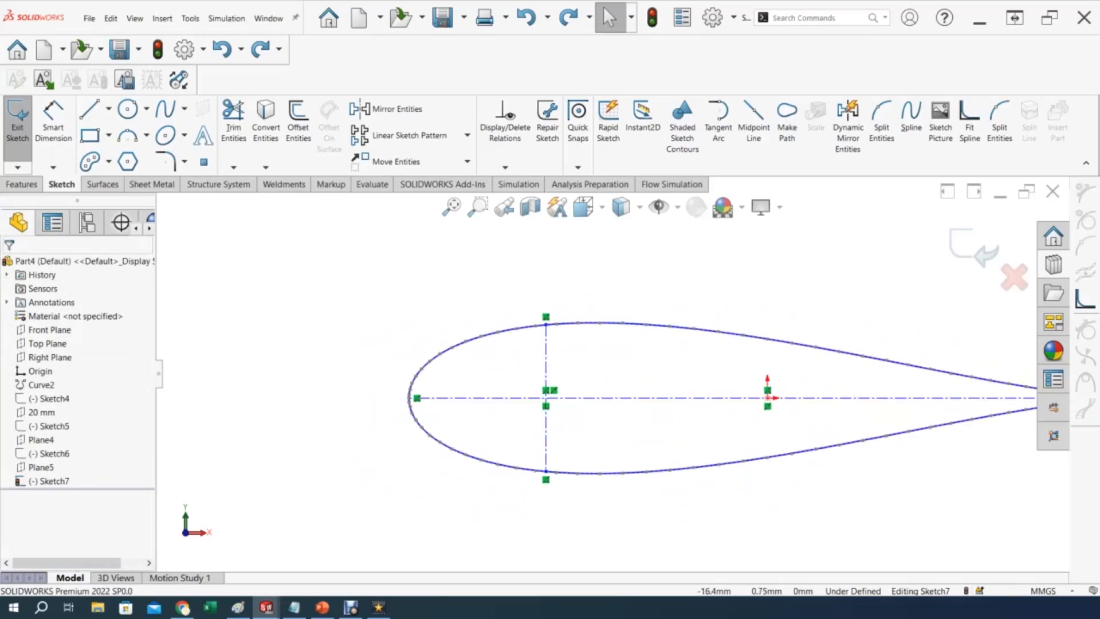
# Set the angle of the airfoil's chord line to 160° to tilt the whole section about the origin.
pyautogui.click(490, 399)
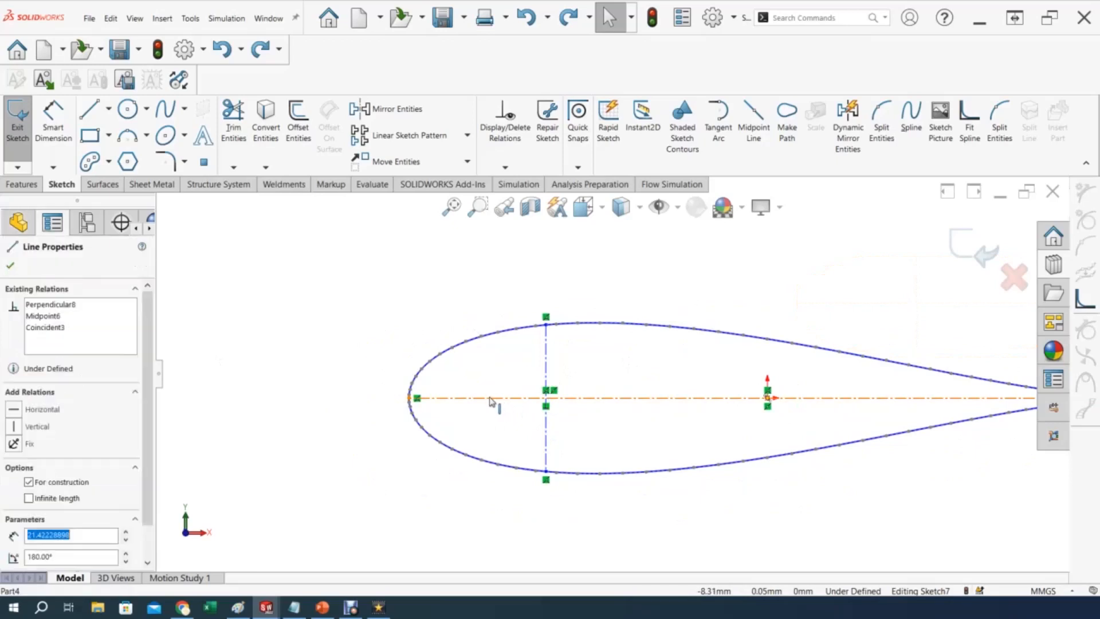
pyautogui.doubleClick(94, 556)
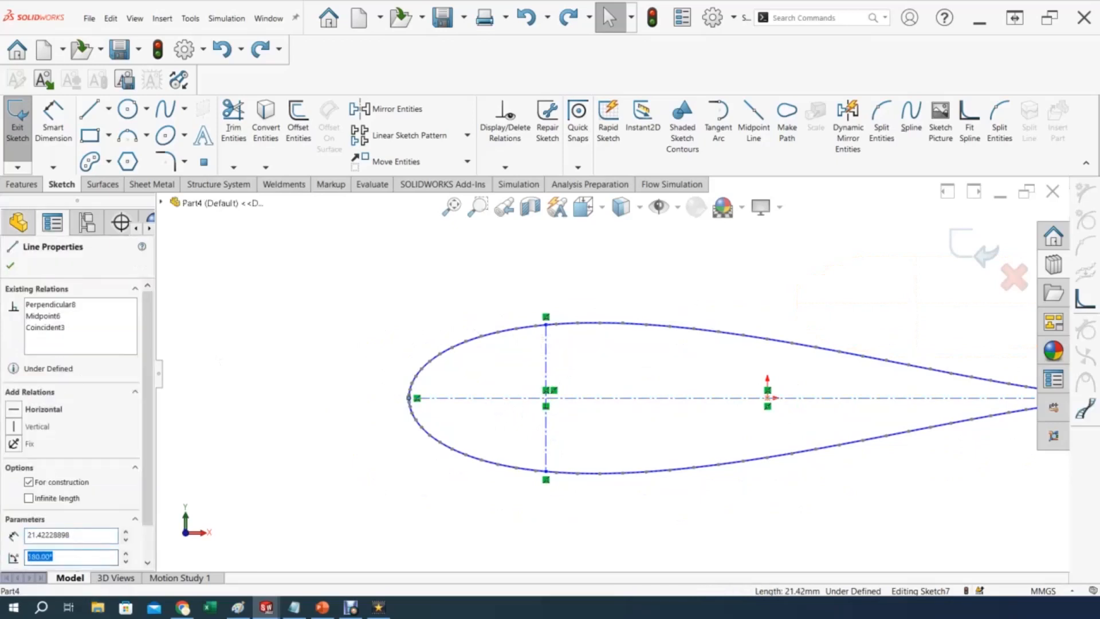
pyautogui.write('160')
pyautogui.press('Return')
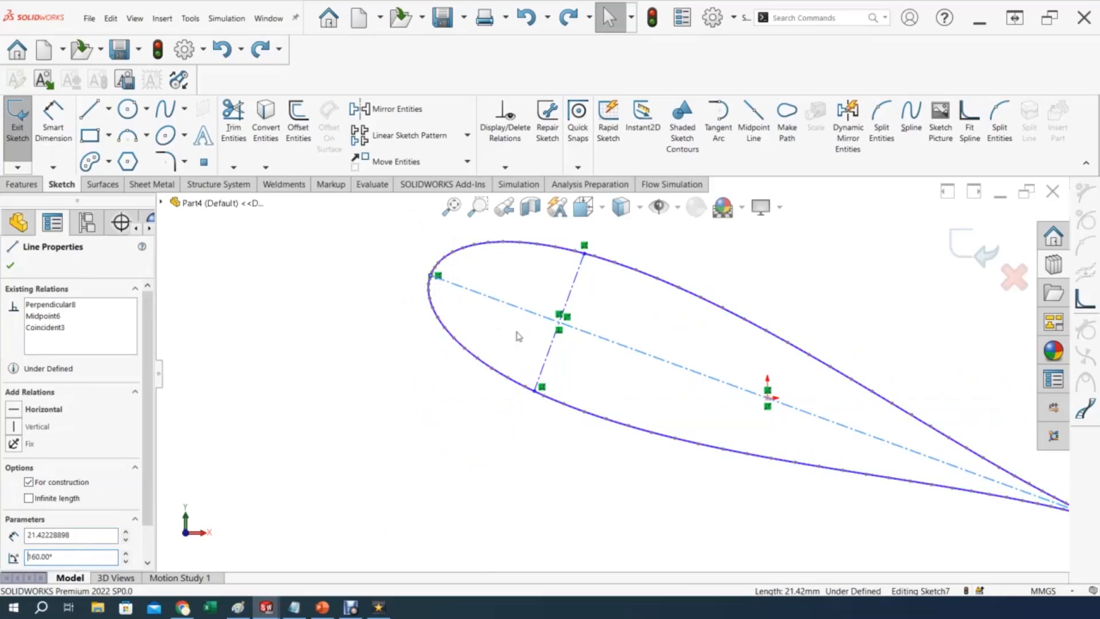
pyautogui.scroll(2, 754, 432)
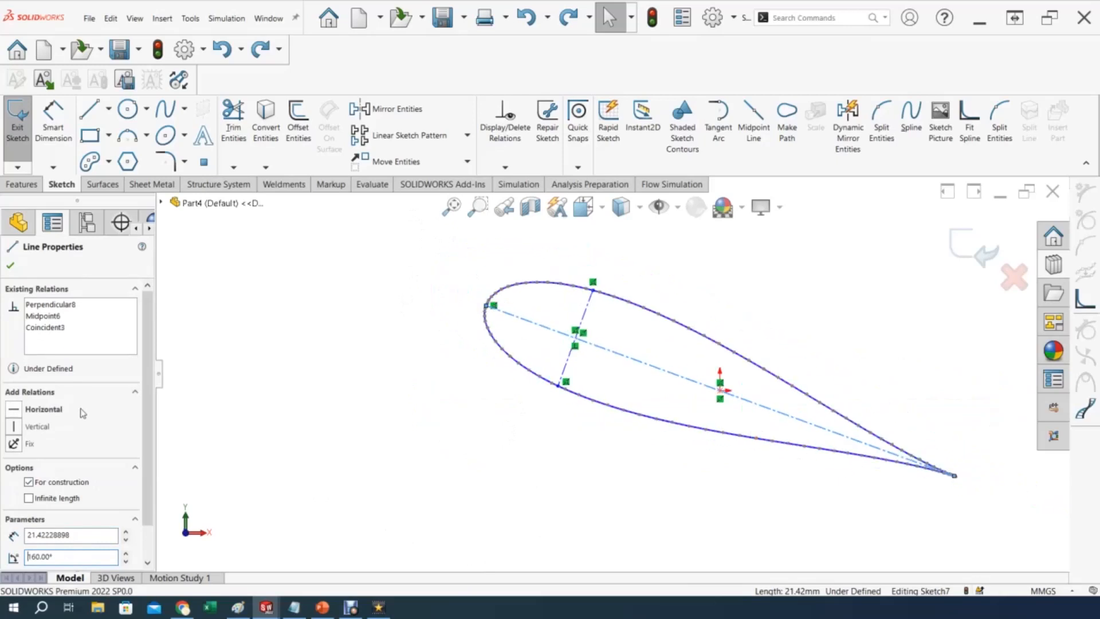
# Draw a horizontal centerline from the origin toward the airfoil's rounded nose, ending beyond the profile.
pyautogui.click(108, 108)
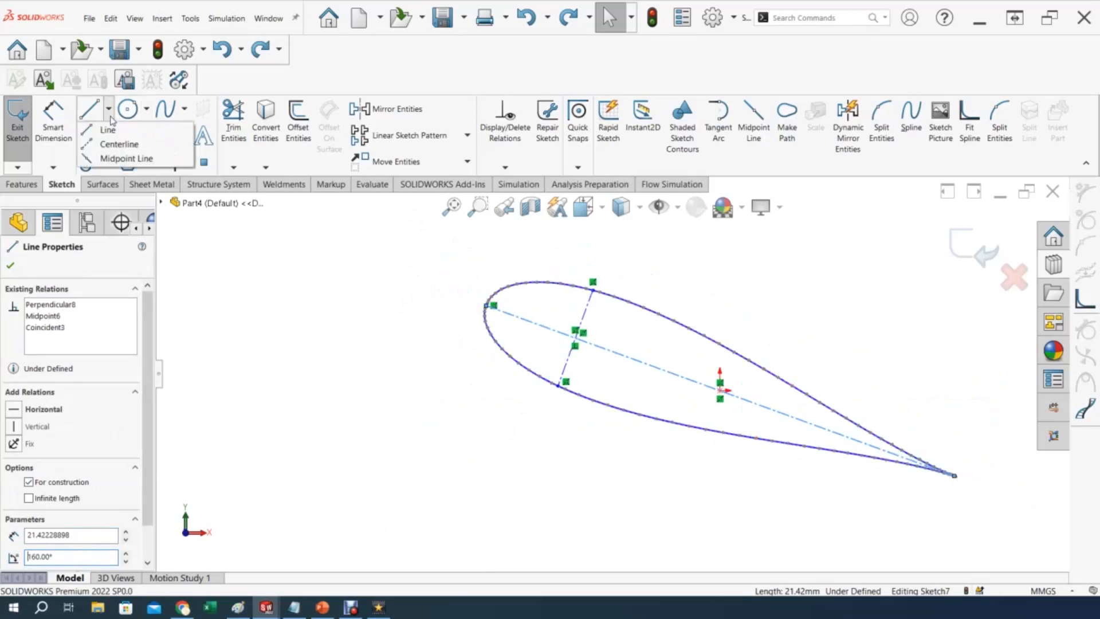
pyautogui.click(86, 146)
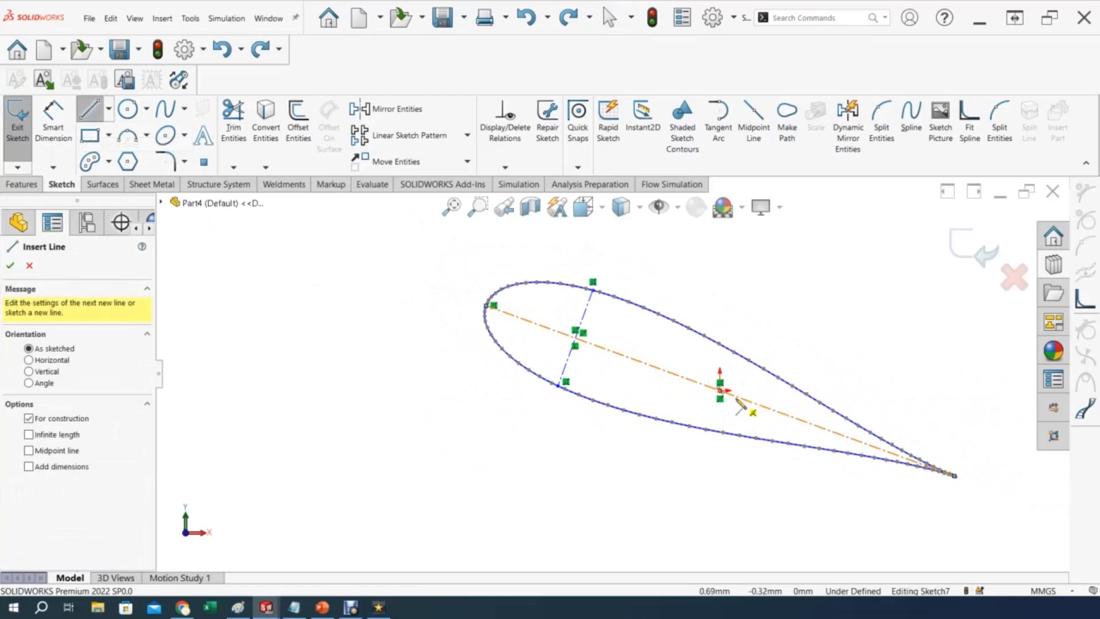
pyautogui.click(720, 391)
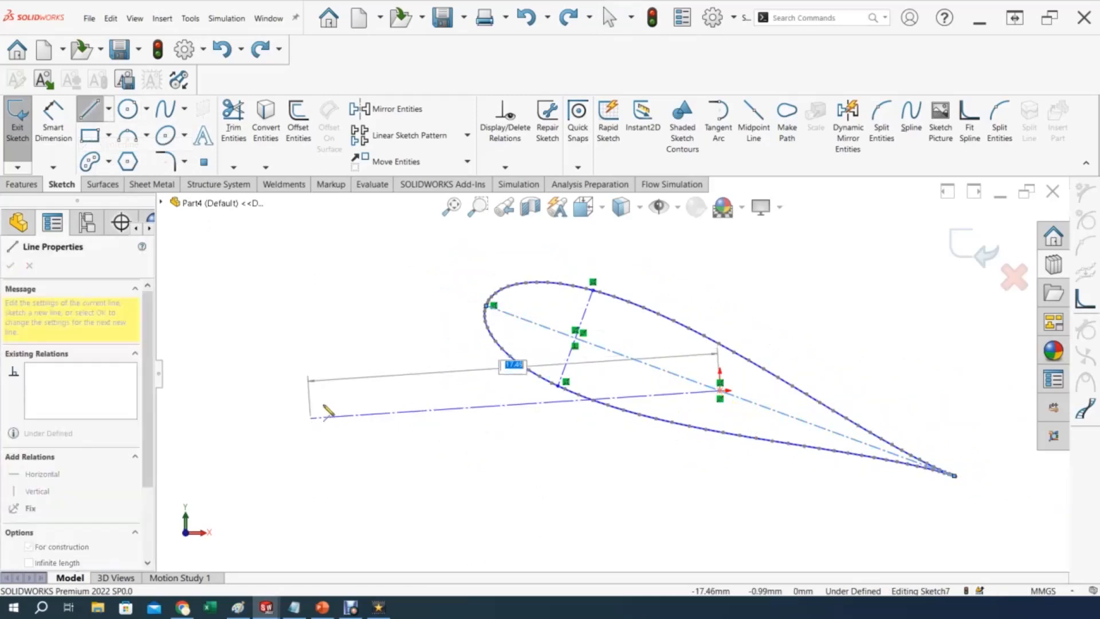
pyautogui.click(362, 390)
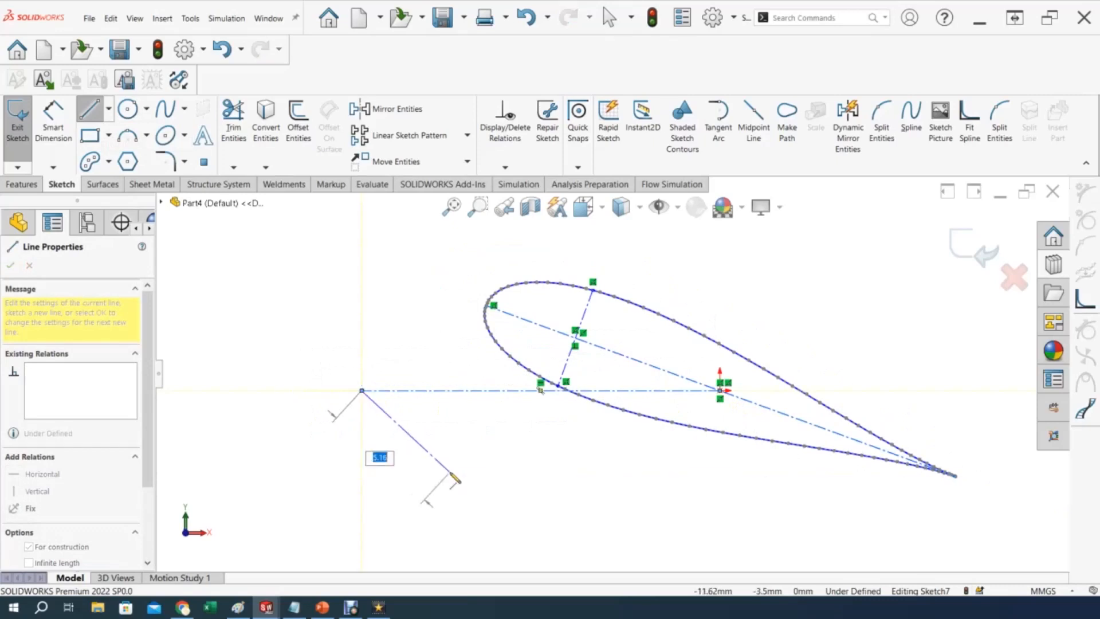
pyautogui.press('Escape')
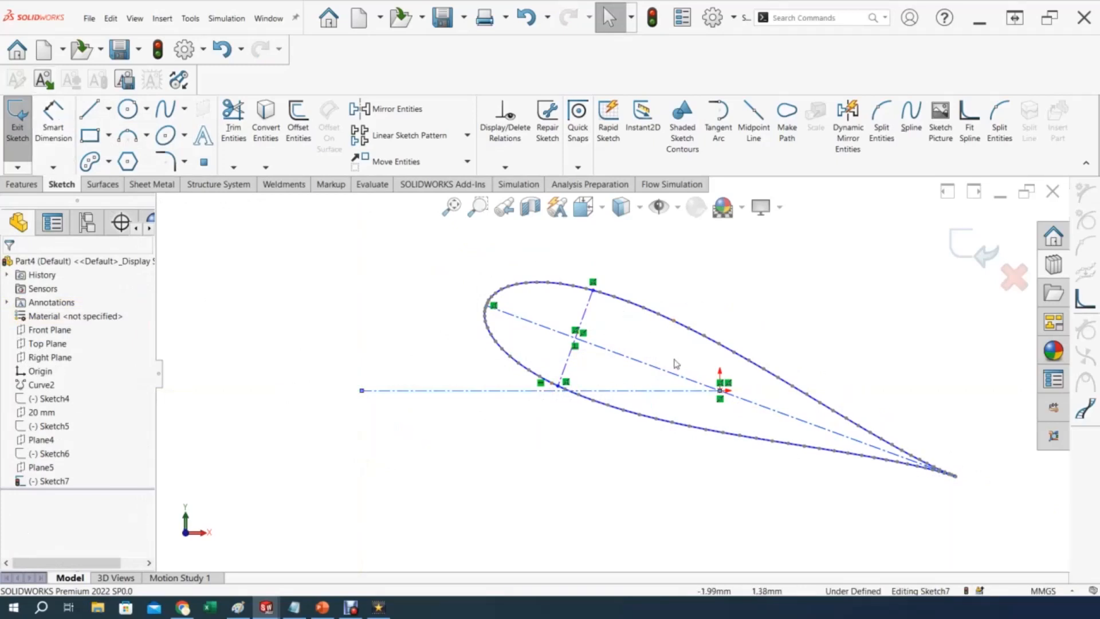
pyautogui.scroll(2, 824, 351)
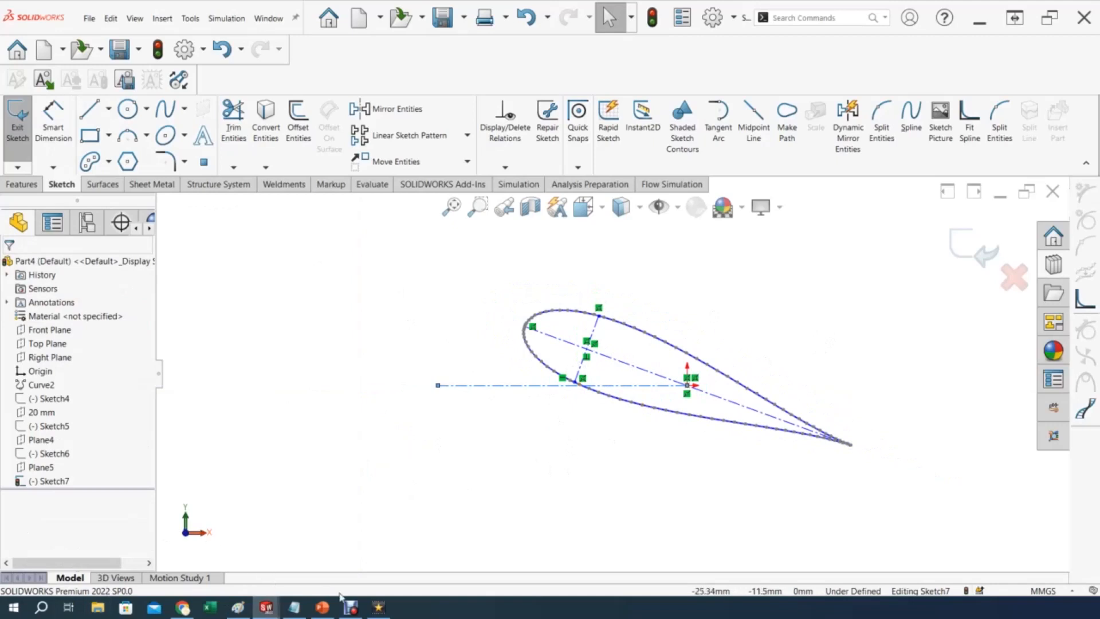
# Consult the blade profile sketch in PowerPoint, return to SOLIDWORKS, and dimension the airfoil's chord line to 15 mm.
pyautogui.click(322, 607)
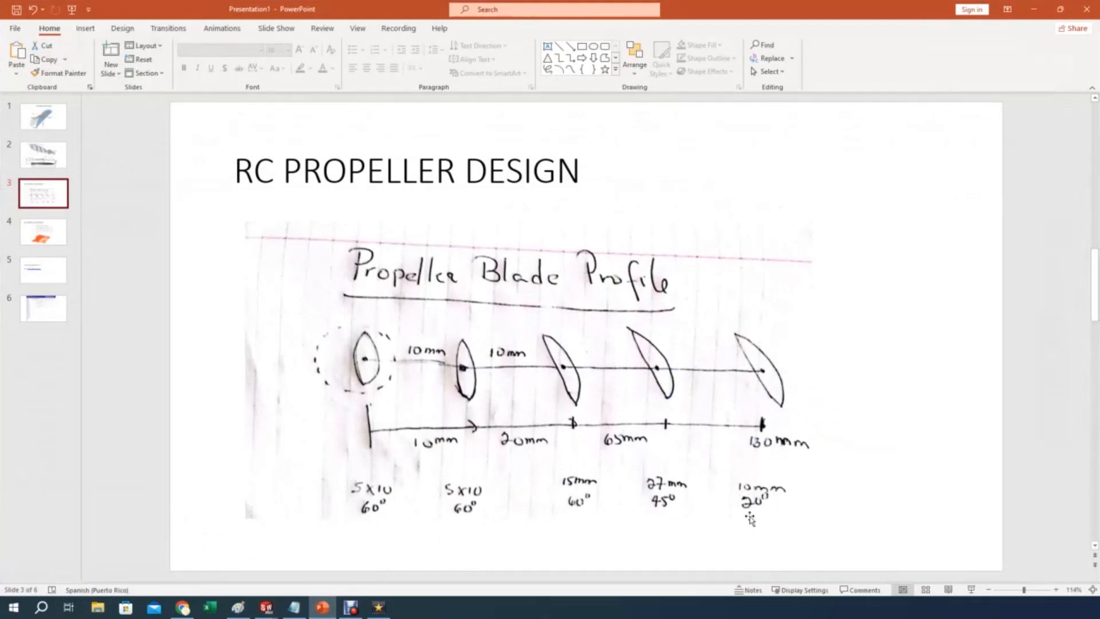
pyautogui.click(267, 608)
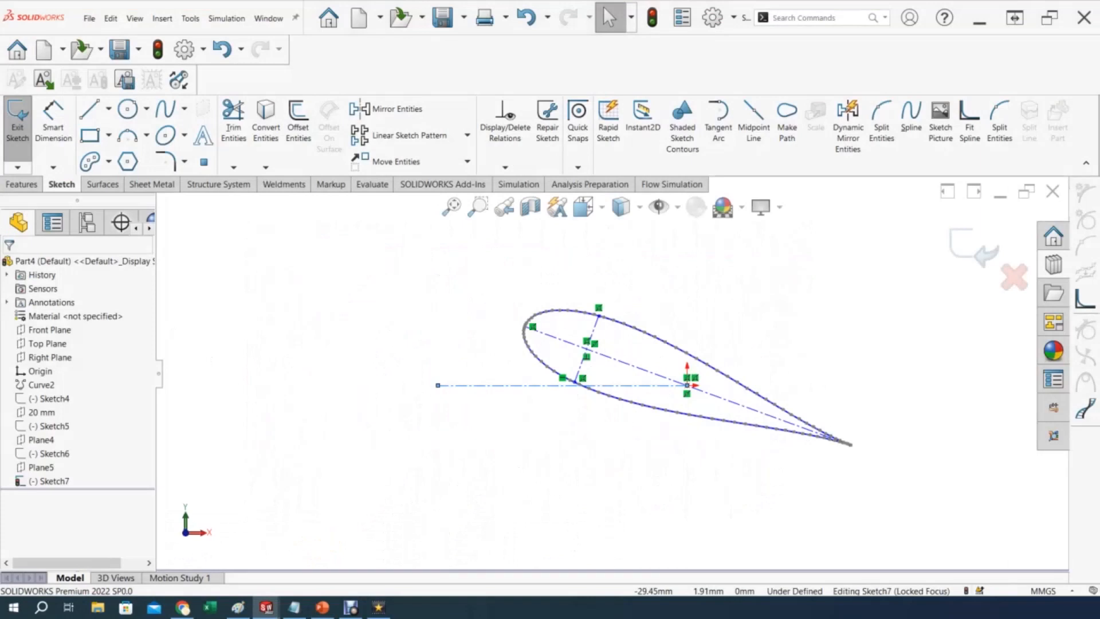
pyautogui.click(53, 118)
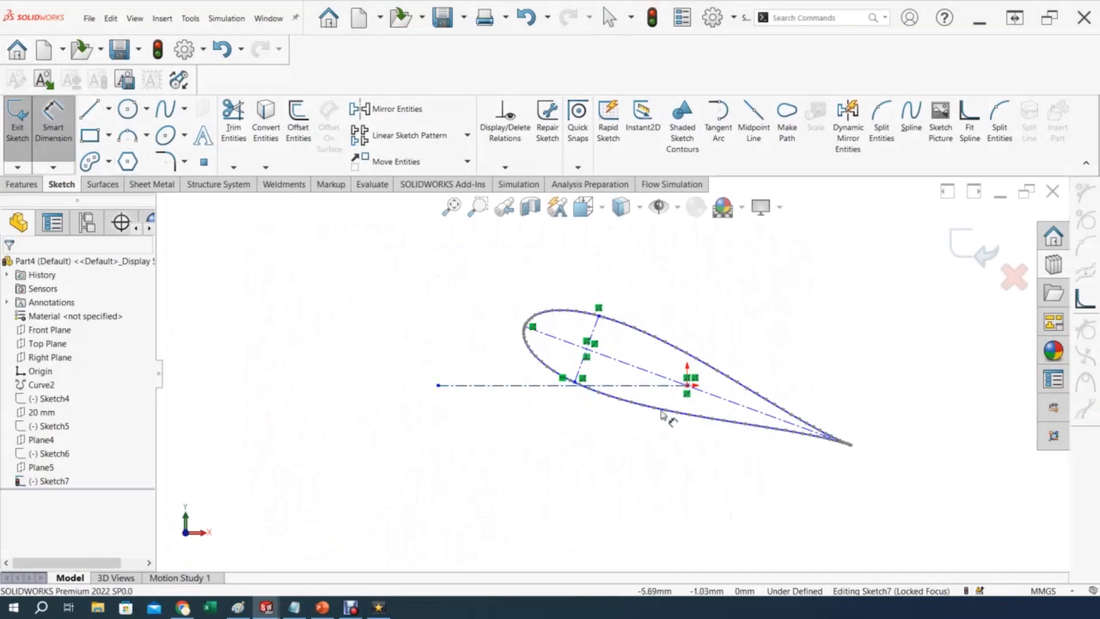
pyautogui.click(652, 373)
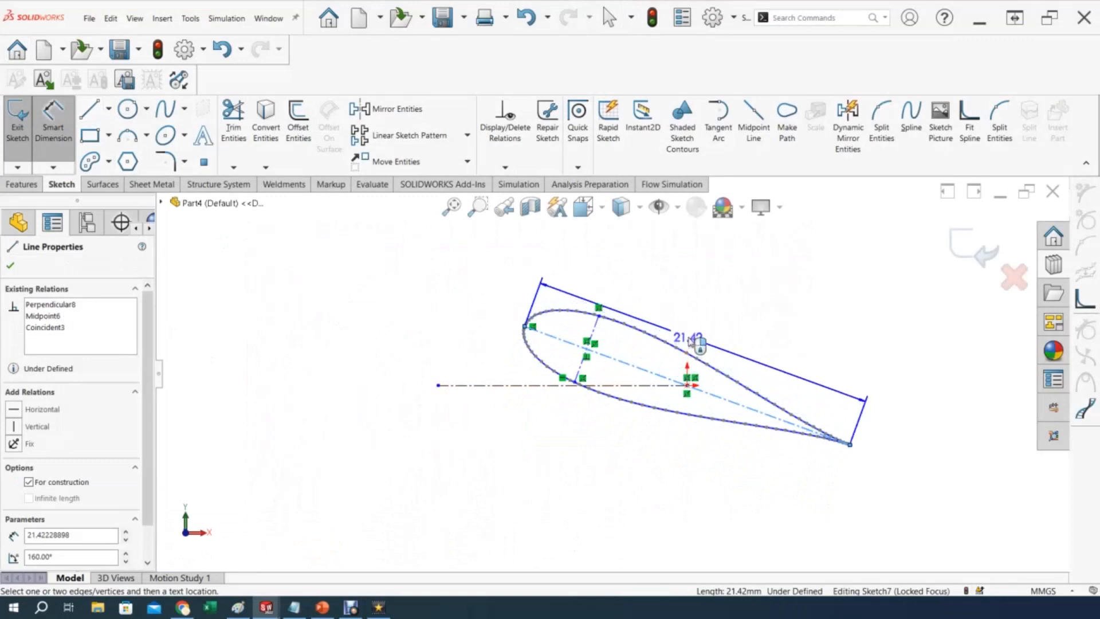
pyautogui.click(697, 331)
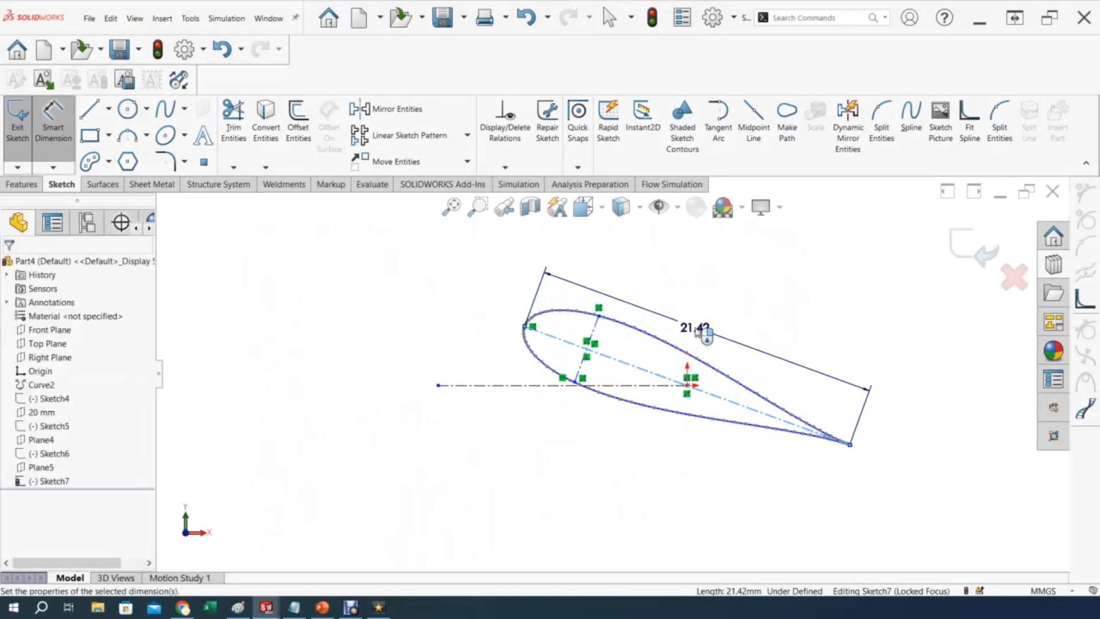
pyautogui.write('15')
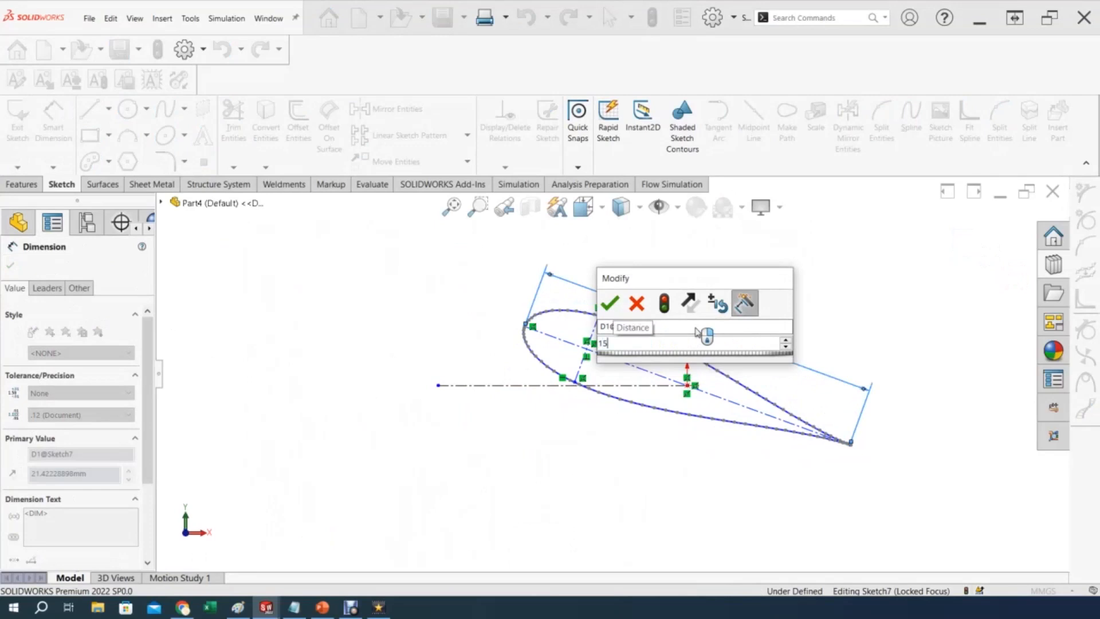
pyautogui.press('Return')
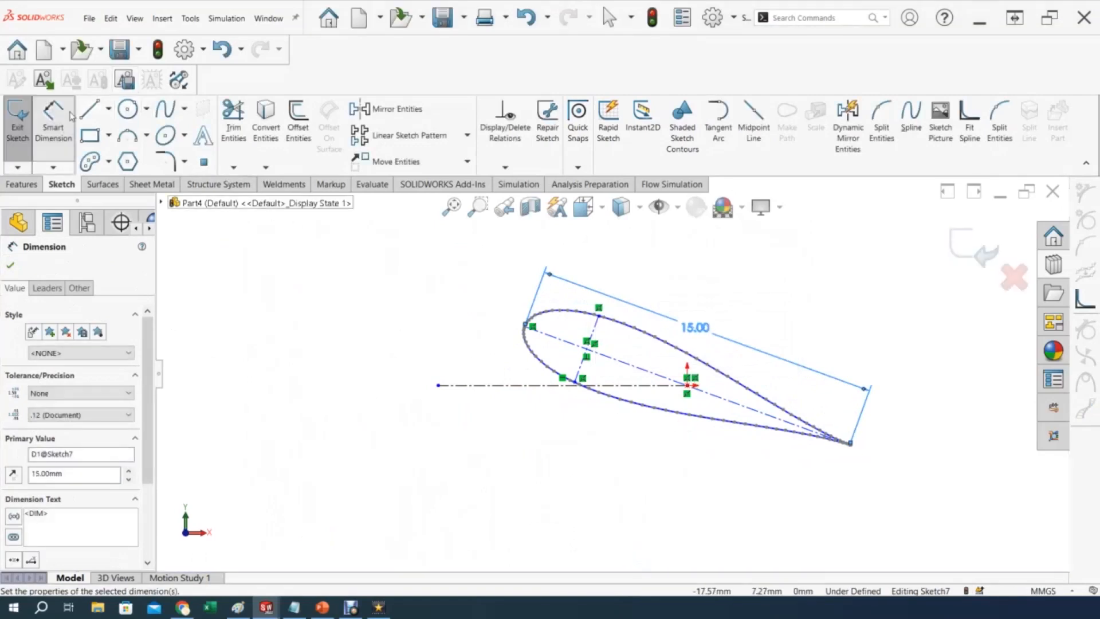
# Dimension the pitch angle between the airfoil's chord line and the horizontal centerline through the origin.
pyautogui.click(563, 344)
pyautogui.click(525, 385)
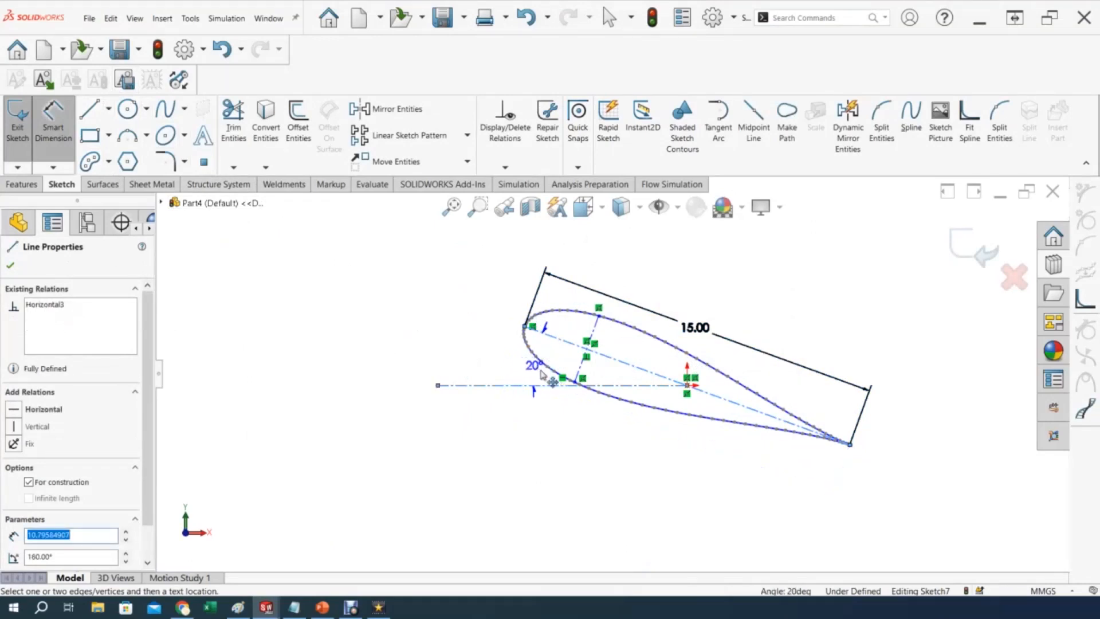
pyautogui.click(506, 359)
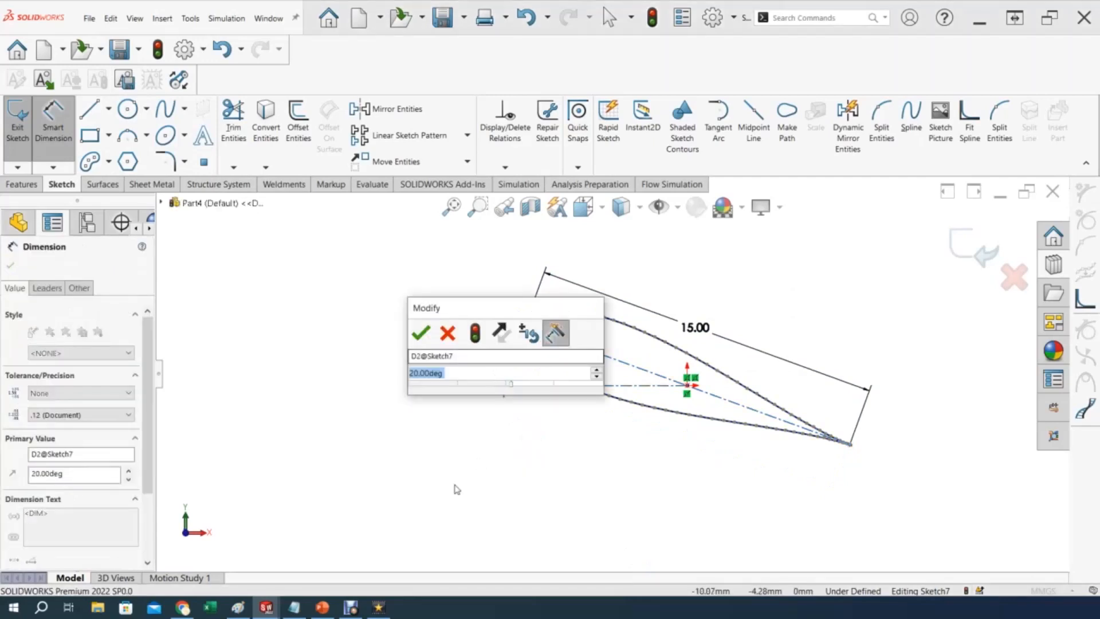
pyautogui.click(421, 332)
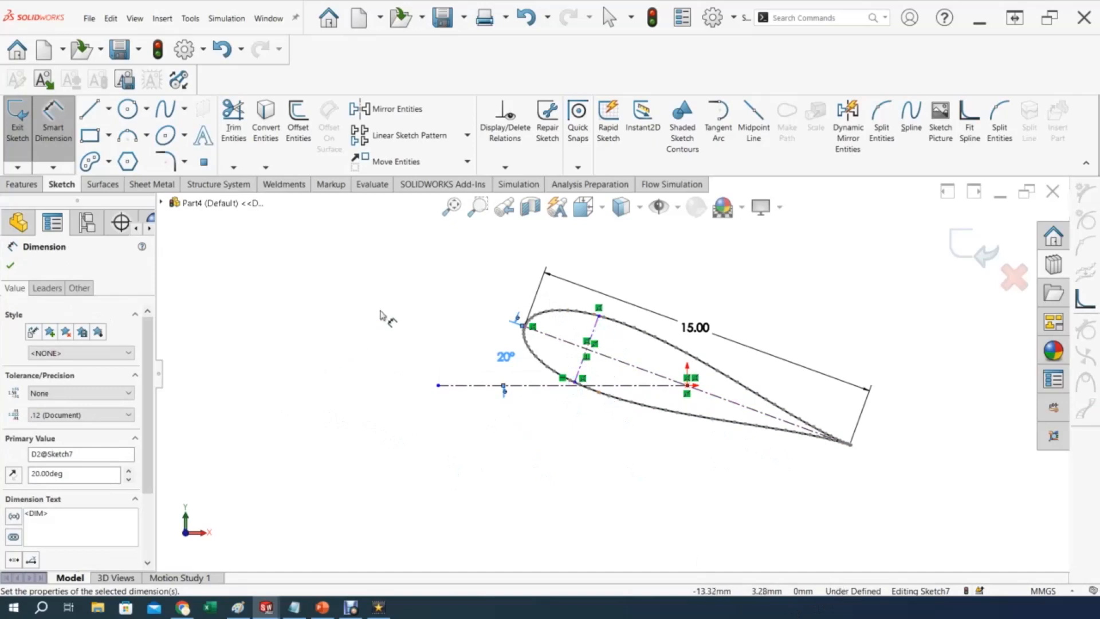
pyautogui.press('Escape')
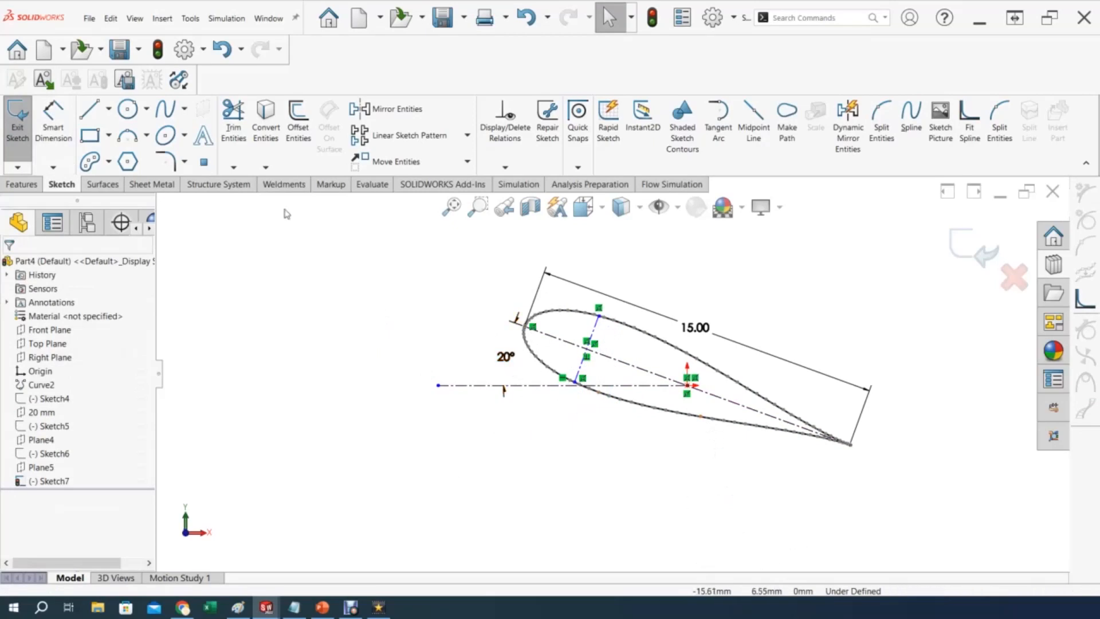
# Dimension the length of the short centerline crossing the chord line to fix the airfoil's thickness, and exit the sketch.
pyautogui.click(53, 120)
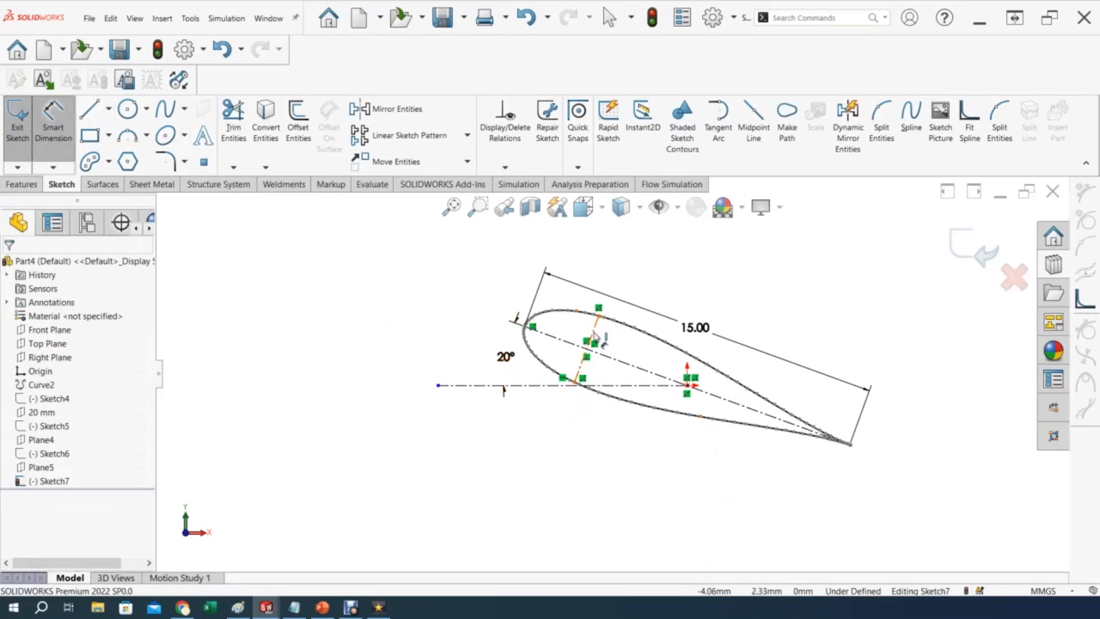
pyautogui.click(592, 335)
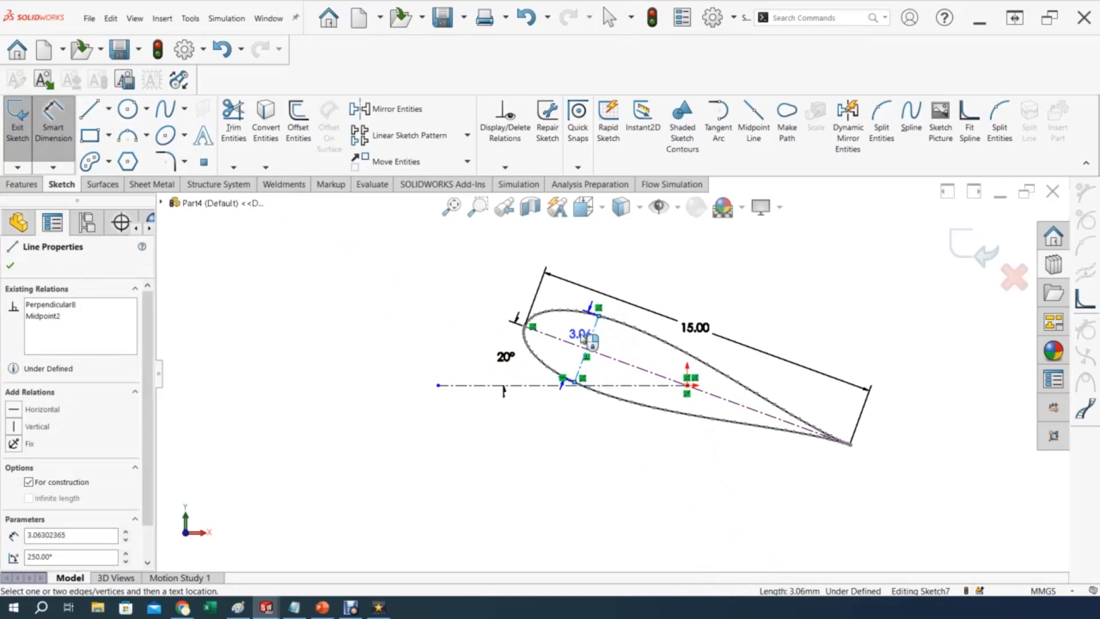
pyautogui.click(583, 338)
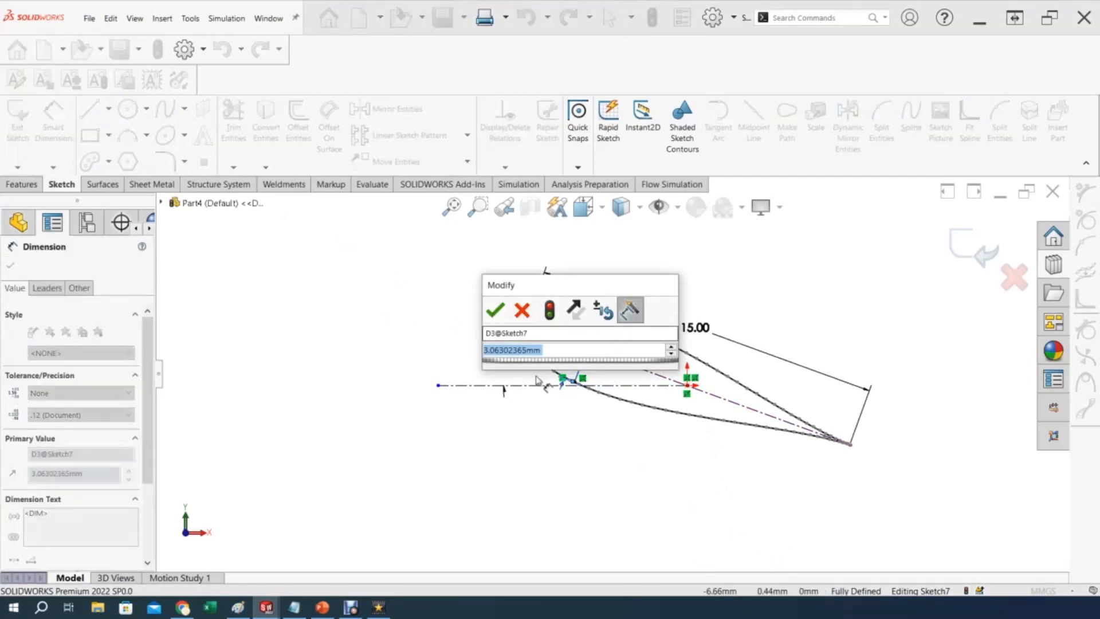
pyautogui.click(491, 311)
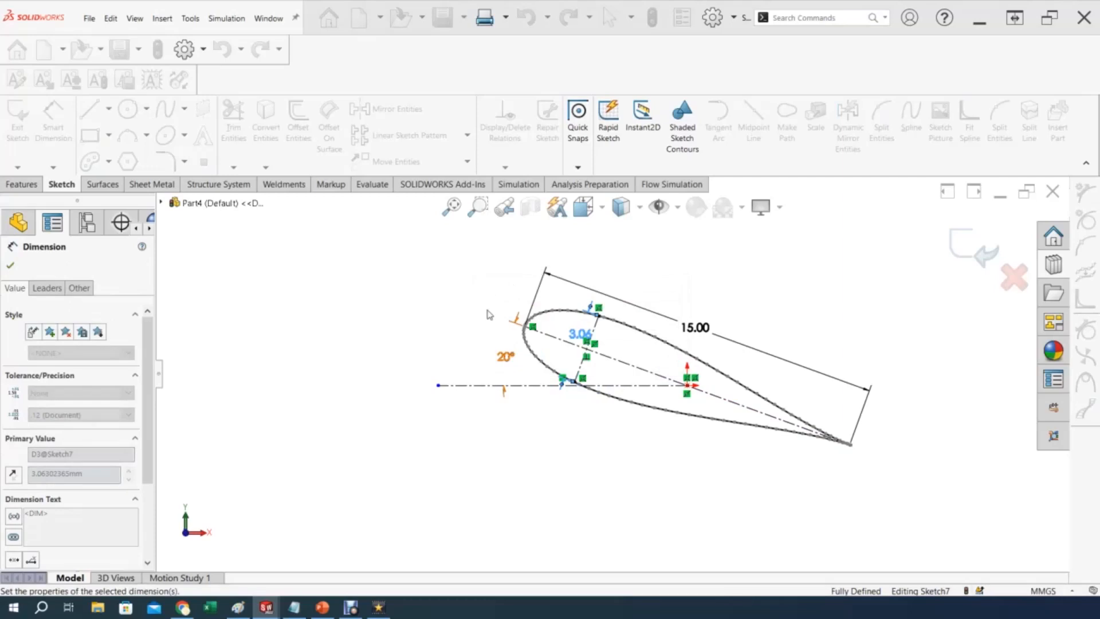
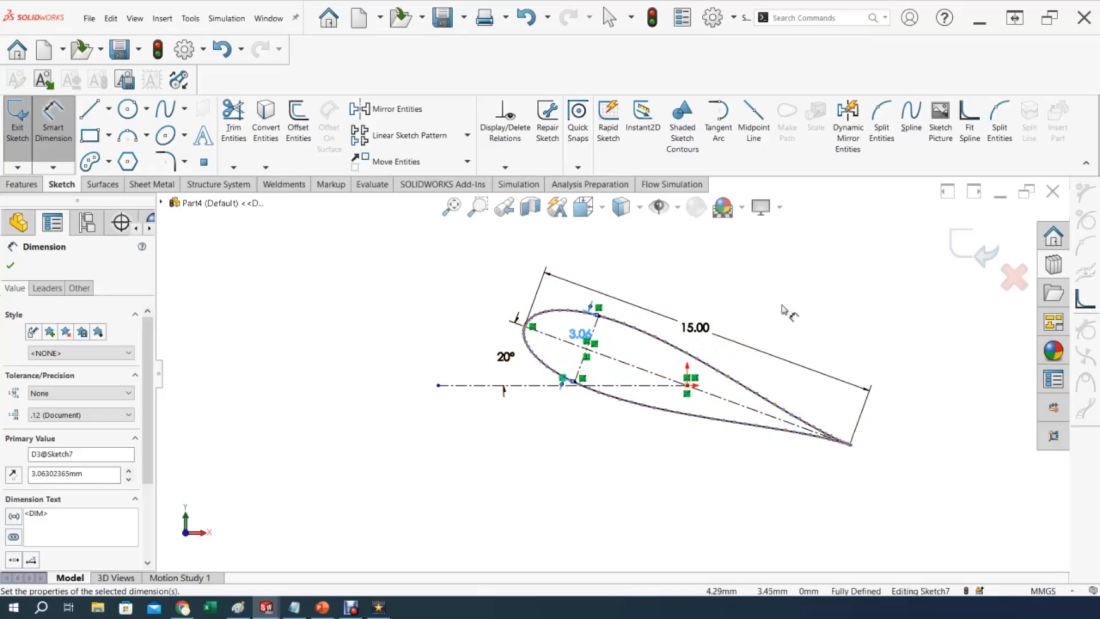
pyautogui.click(974, 248)
# Show Sketch6 and Sketch5 together with Sketch7 in an isometric view fitted to all three airfoil sections.
pyautogui.moveTo(683, 445)
pyautogui.mouseDown(button='middle')
pyautogui.moveTo(665, 442)
pyautogui.moveTo(645, 476)
pyautogui.moveTo(629, 479)
pyautogui.mouseUp(button='middle')
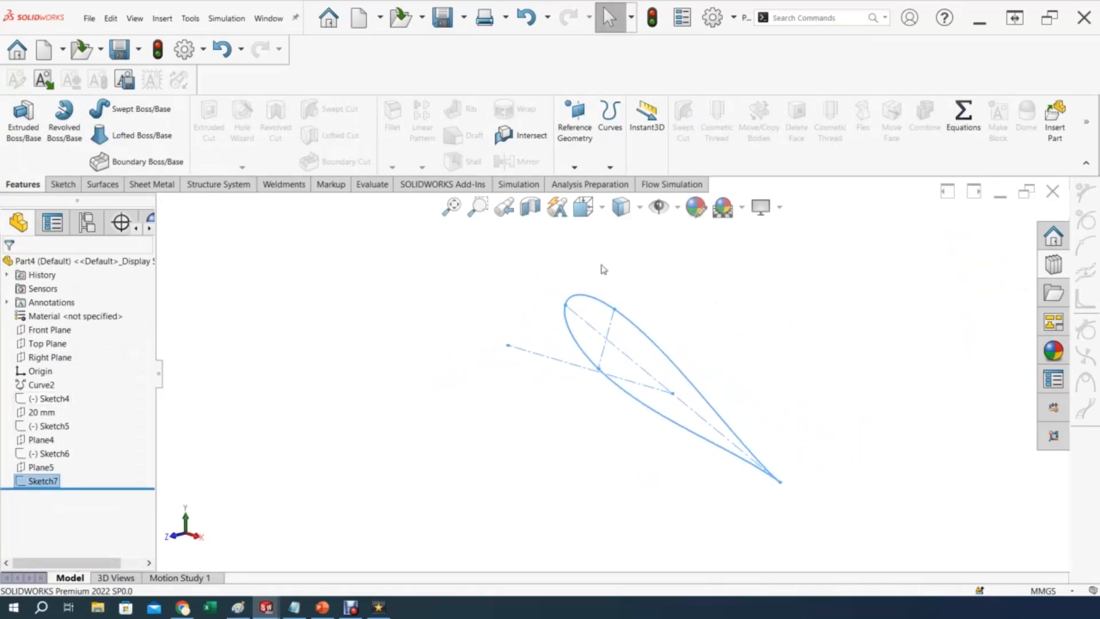
pyautogui.click(583, 207)
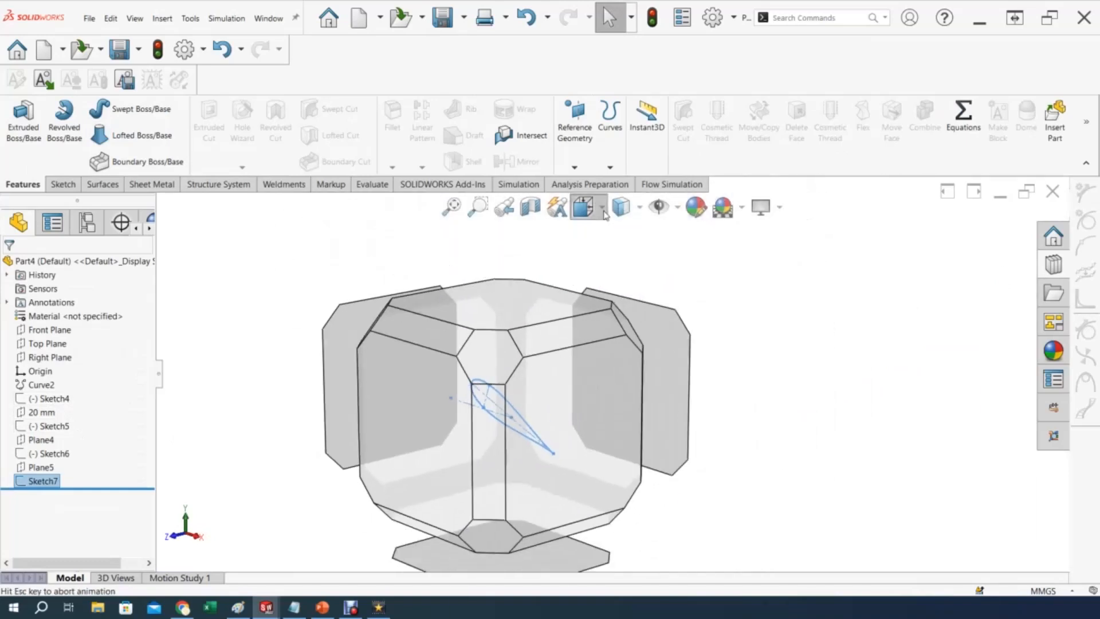
pyautogui.click(694, 261)
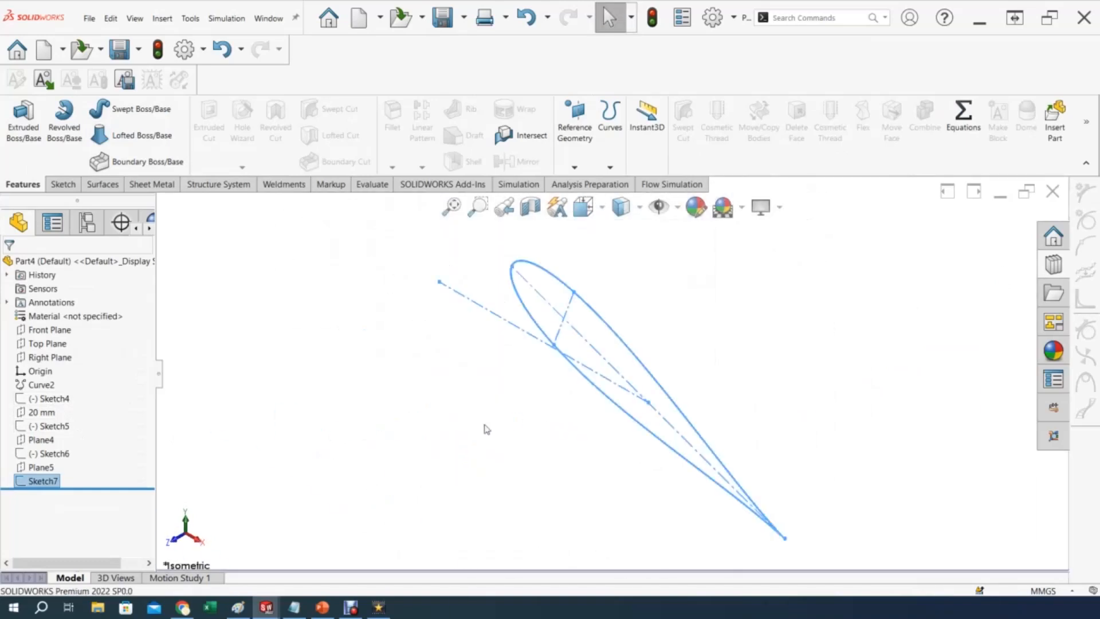
pyautogui.click(49, 454)
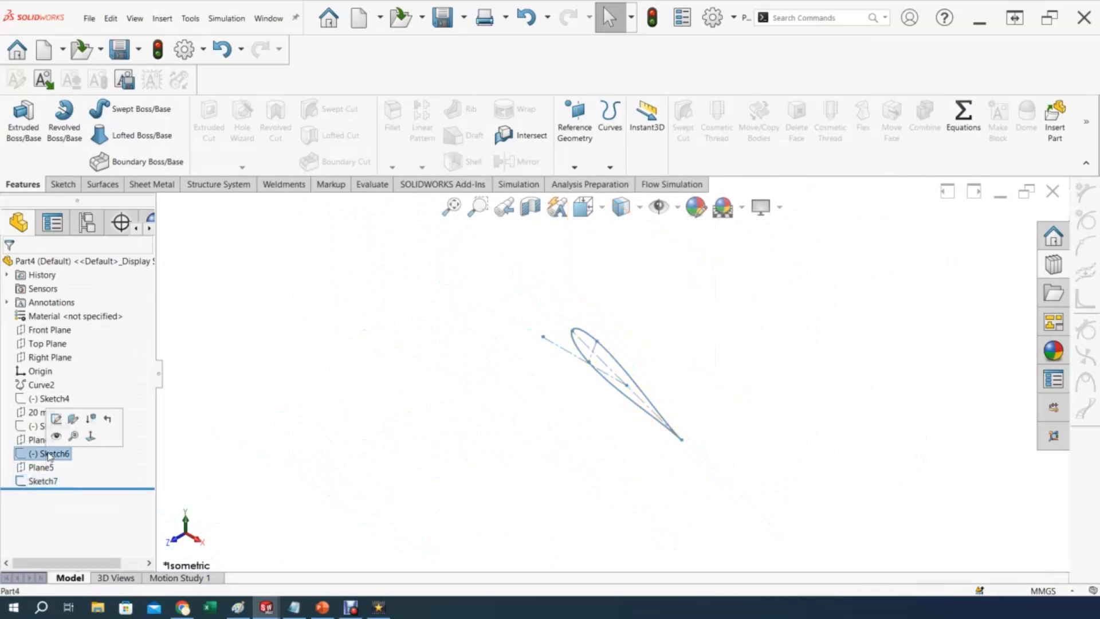
pyautogui.click(58, 436)
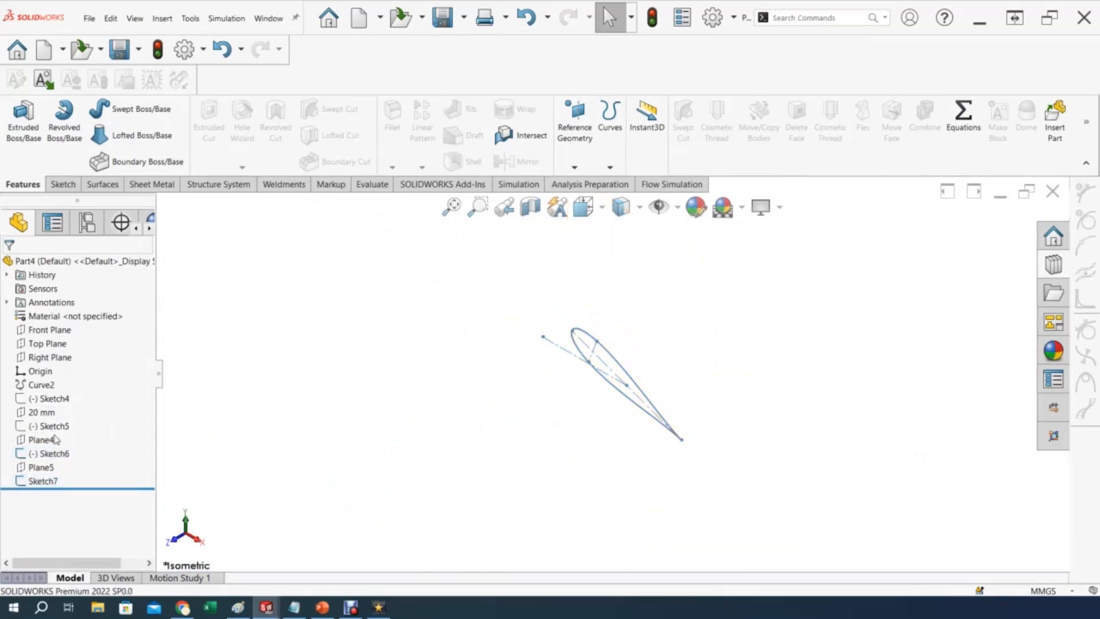
pyautogui.click(48, 427)
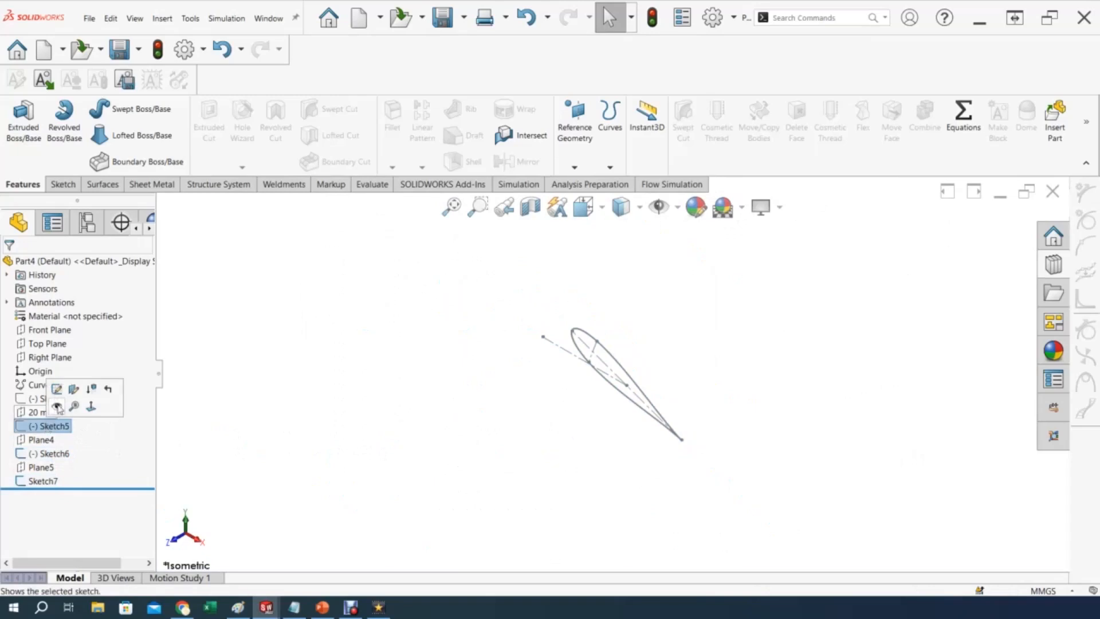
pyautogui.click(58, 407)
pyautogui.press('f')
pyautogui.scroll(3, 436, 452)
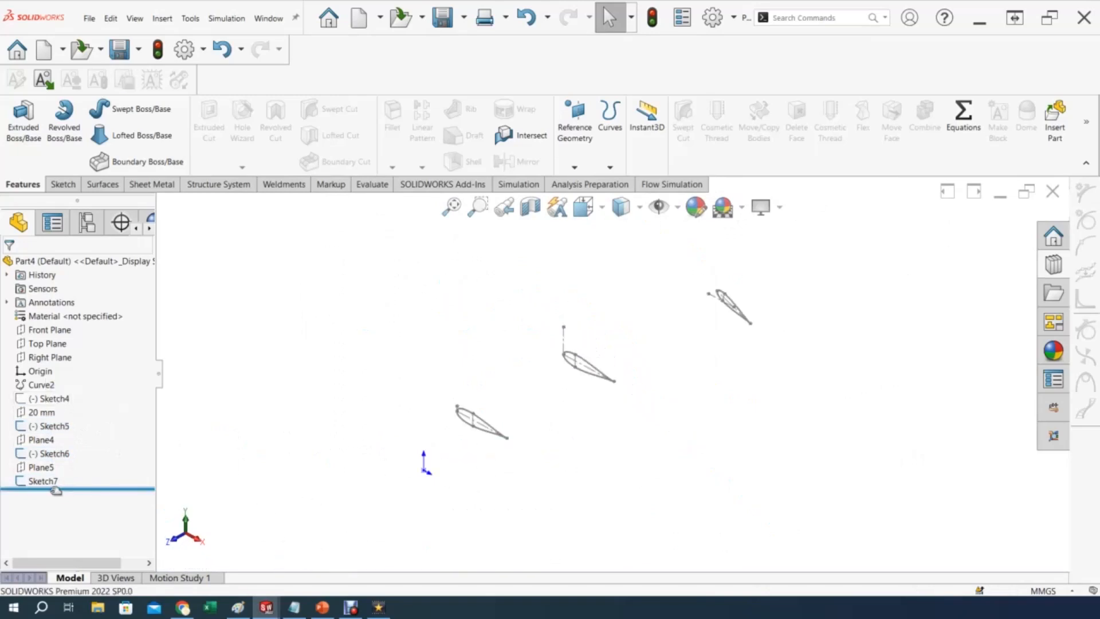
# Hide Sketch5 and Sketch7 so that only the middle airfoil section is displayed.
pyautogui.click(48, 428)
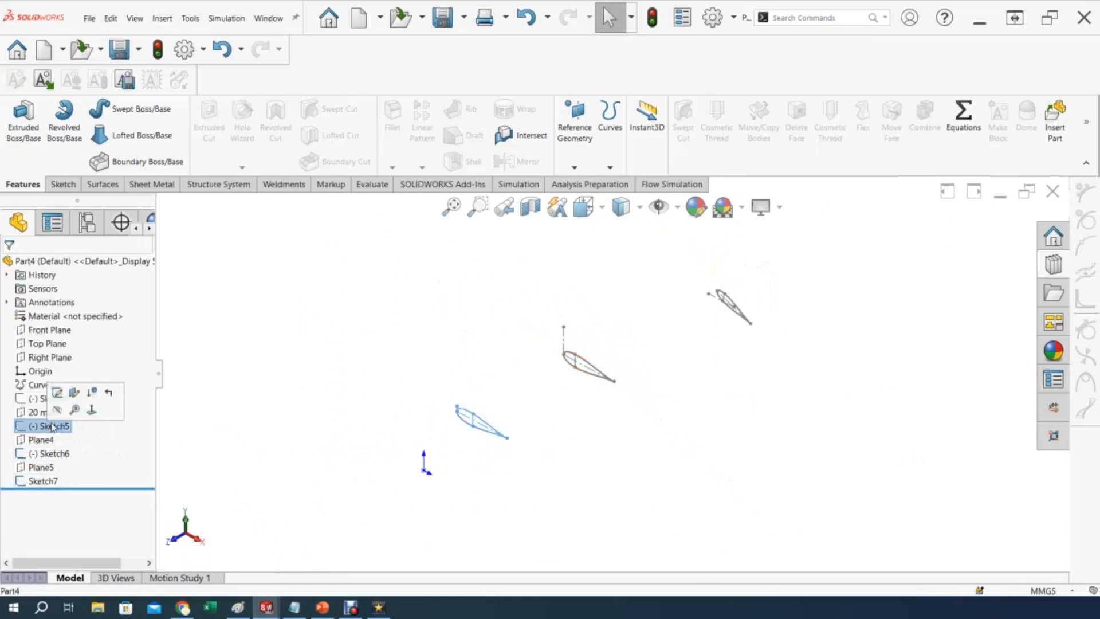
pyautogui.click(46, 481)
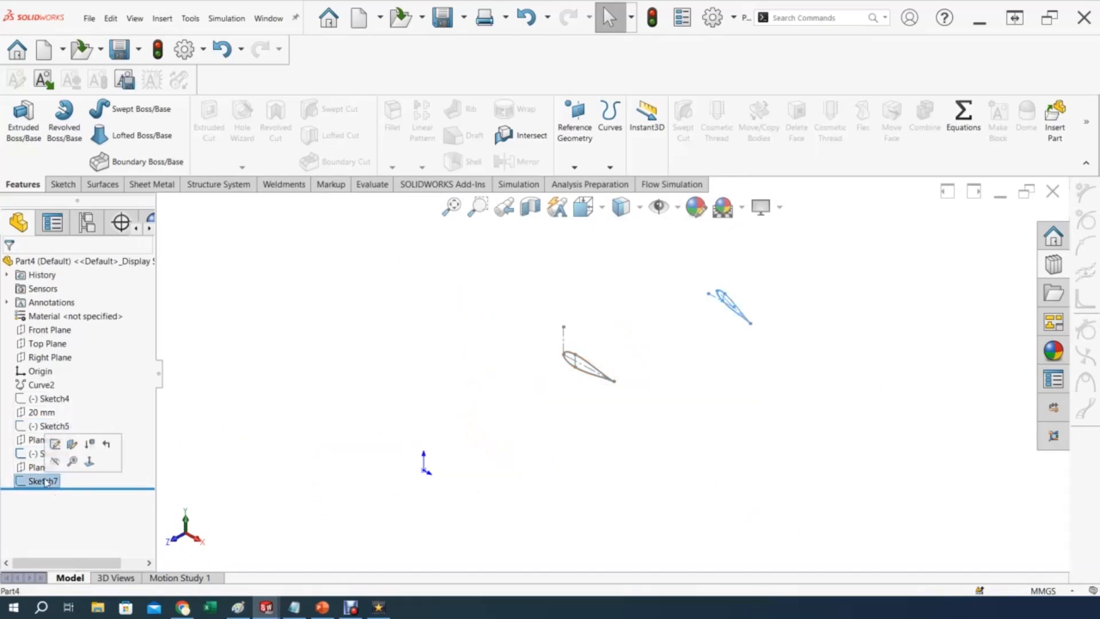
pyautogui.click(56, 462)
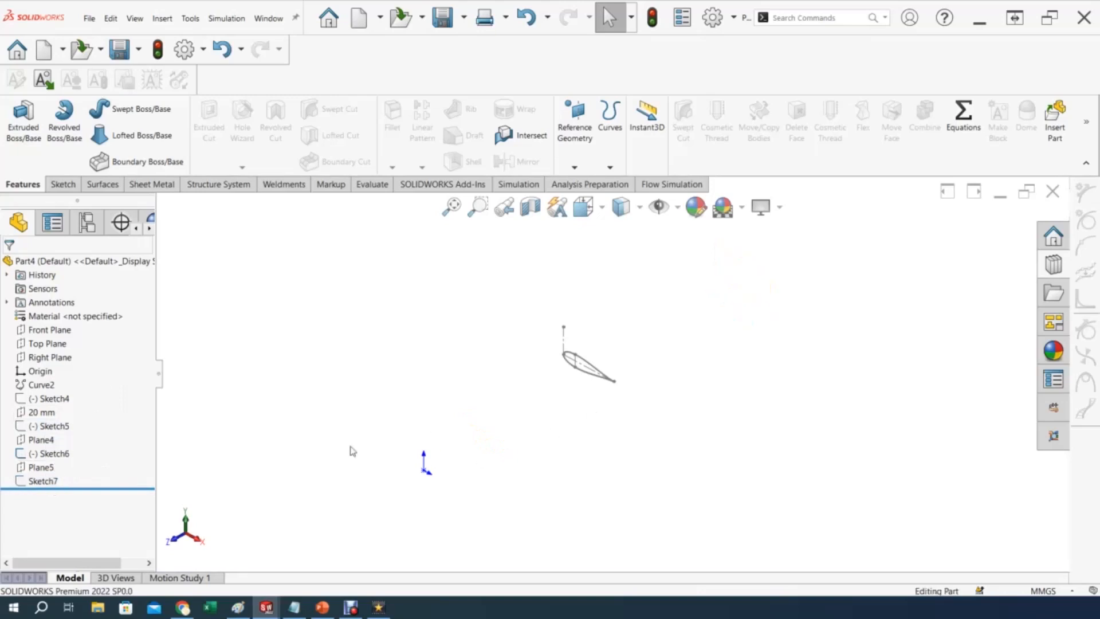
# Open Sketch6, the middle airfoil section, for editing and choose a view orientation for it.
pyautogui.click(64, 453)
pyautogui.click(67, 422)
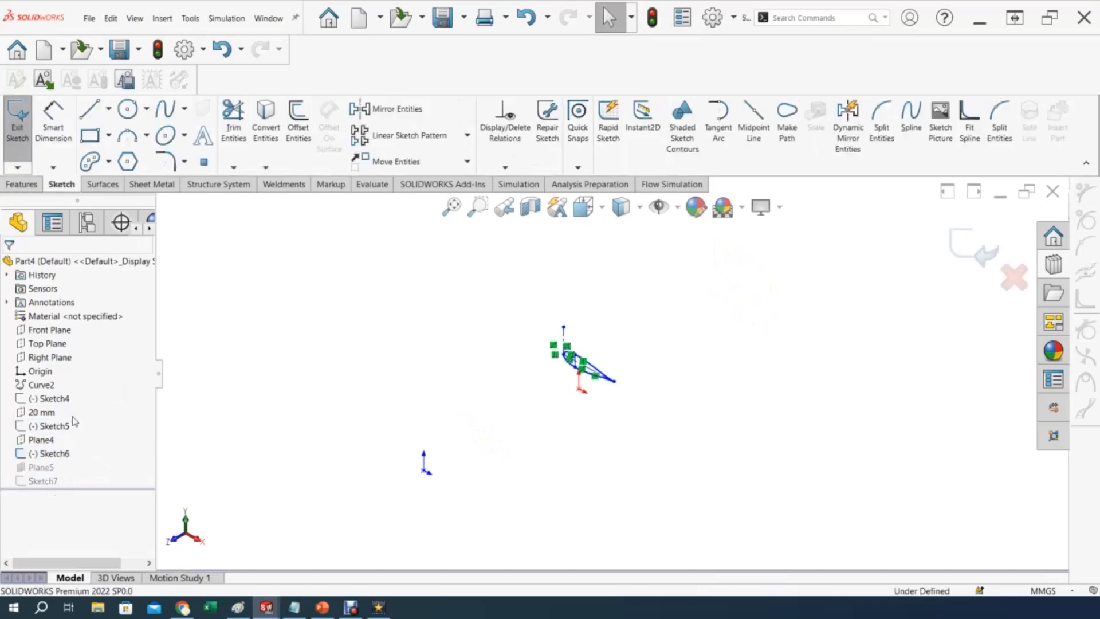
pyautogui.click(603, 212)
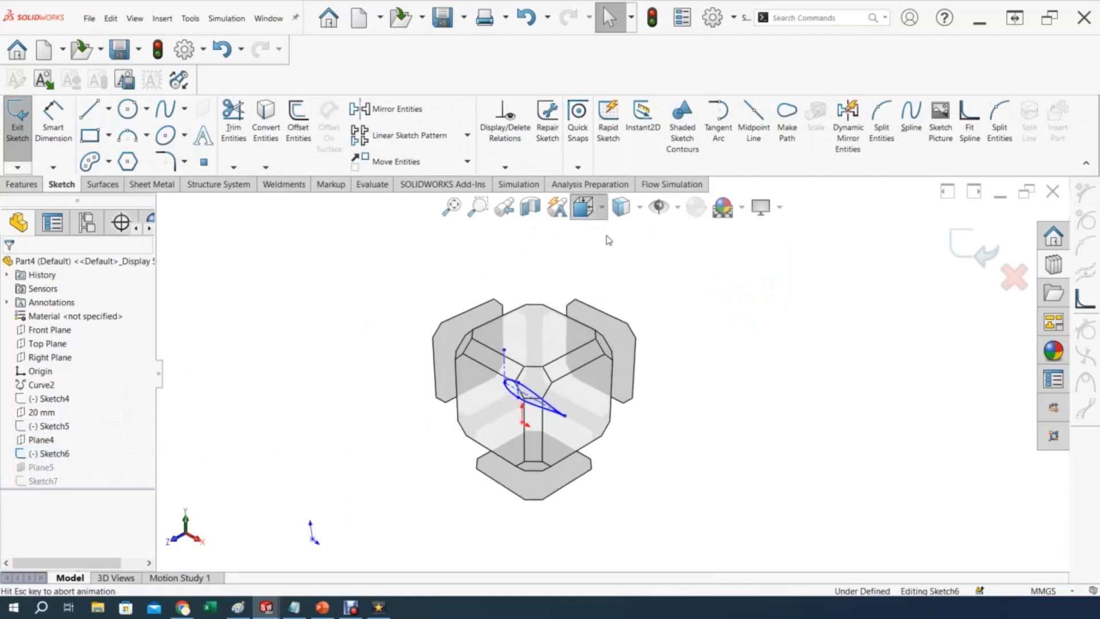
# Make the airfoil's vertical thickness centerline perpendicular to its chord centerline and delete the thickness line's Vertical relation.
pyautogui.click(702, 318)
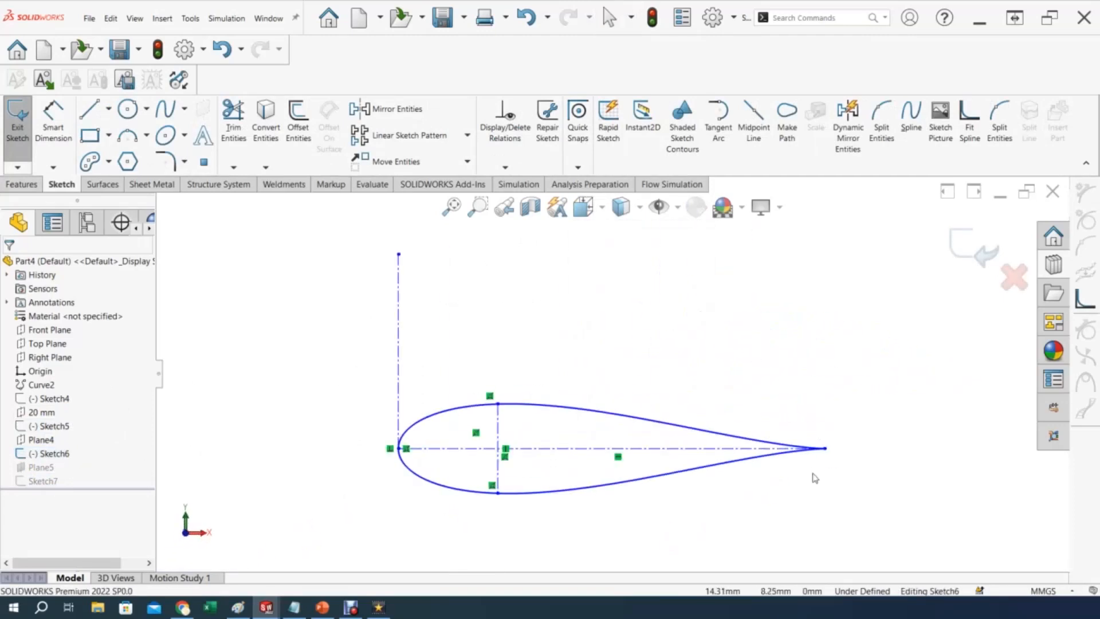
pyautogui.scroll(-3, 745, 470)
pyautogui.scroll(2, 699, 466)
pyautogui.scroll(2, 698, 468)
pyautogui.scroll(-1, 693, 465)
pyautogui.scroll(2, 690, 462)
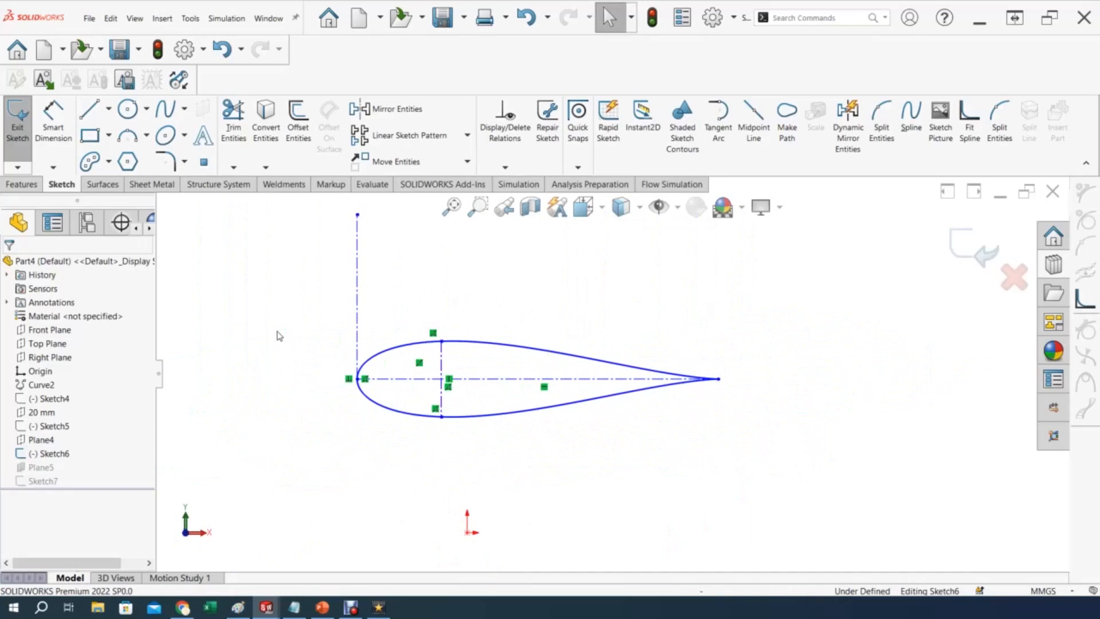
pyautogui.click(442, 356)
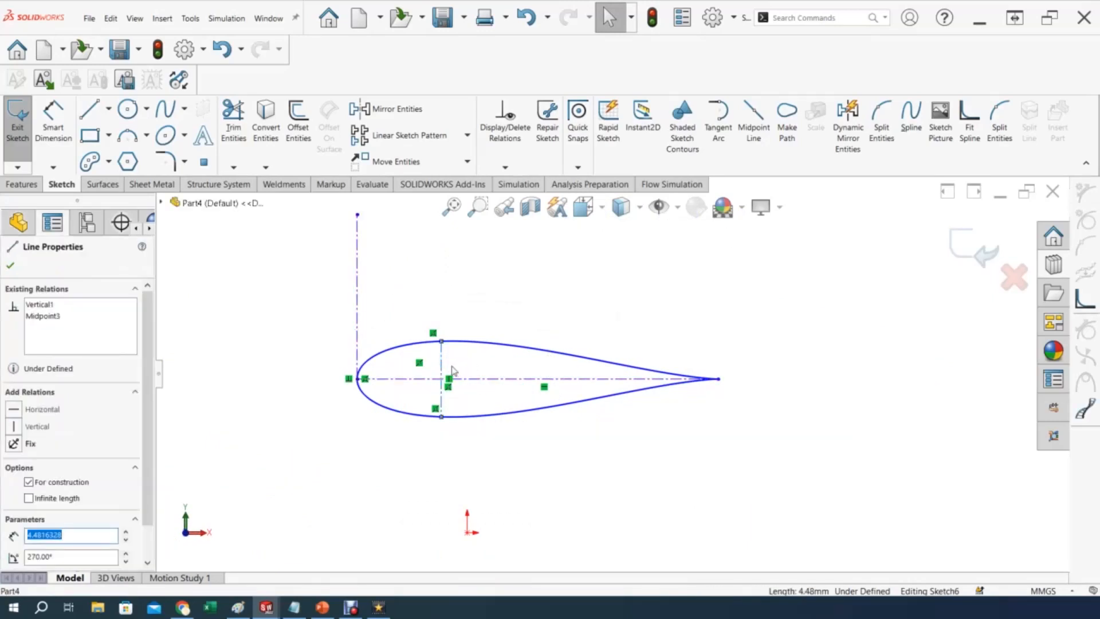
pyautogui.click(288, 404)
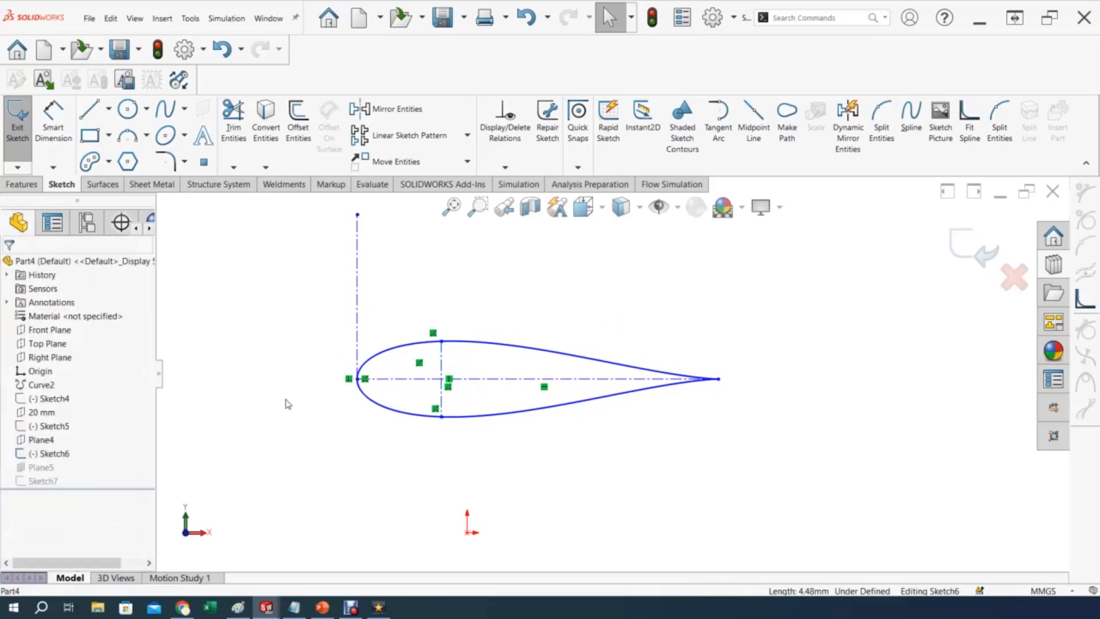
pyautogui.click(442, 358)
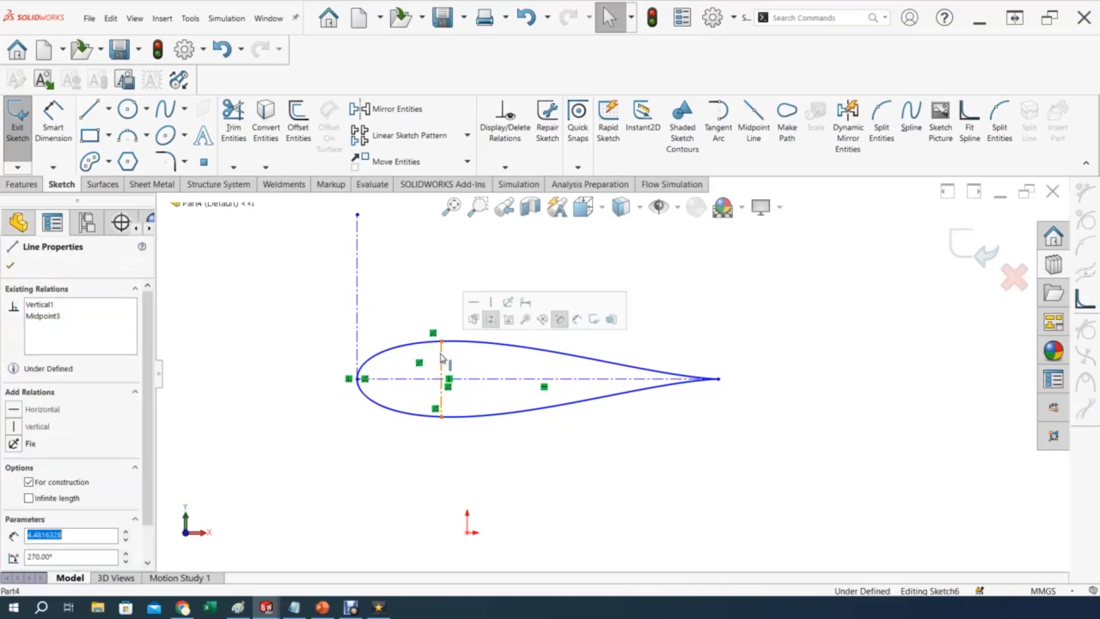
pyautogui.keyDown('ctrl'); pyautogui.click(478, 380); pyautogui.keyUp('ctrl')
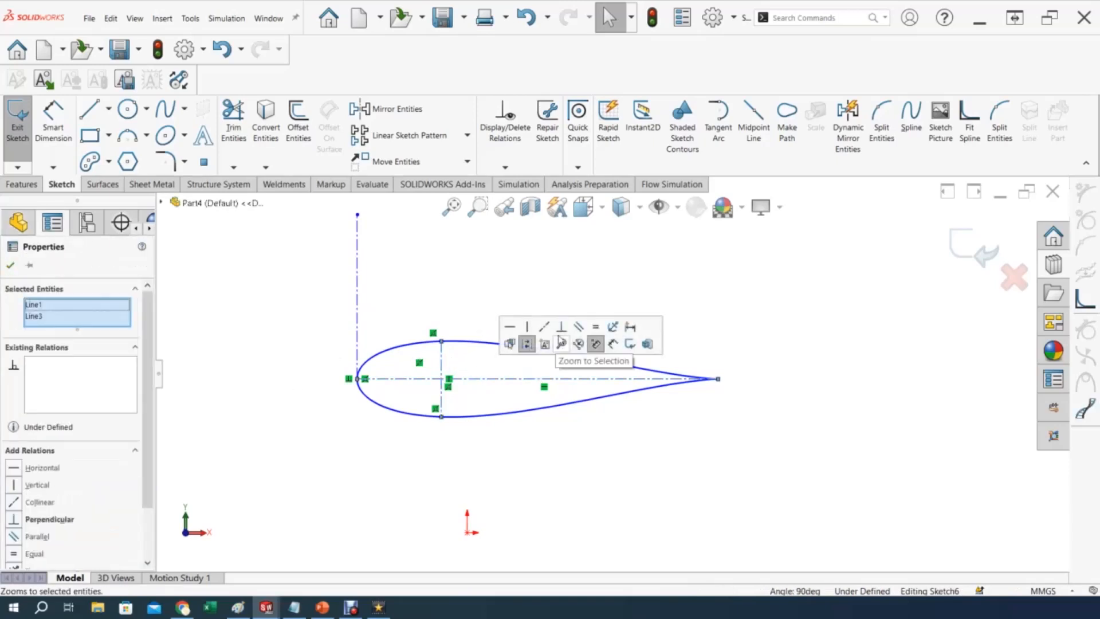
pyautogui.click(561, 328)
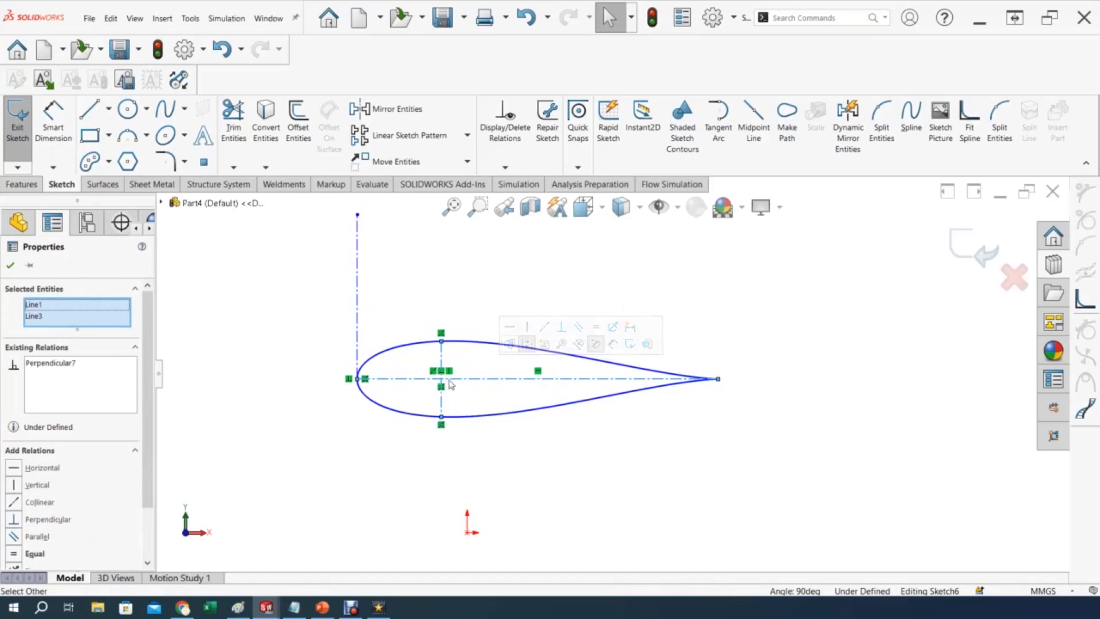
pyautogui.press('Delete')
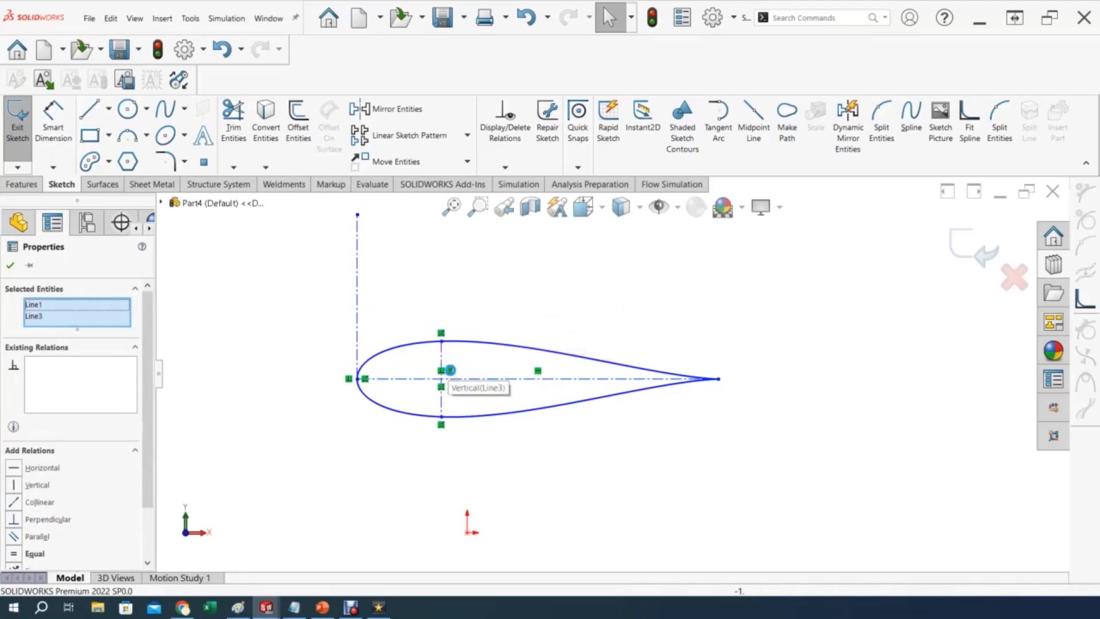
# Make the midpoint of the airfoil's chord centerline coincident with the origin.
pyautogui.scroll(1, 531, 426)
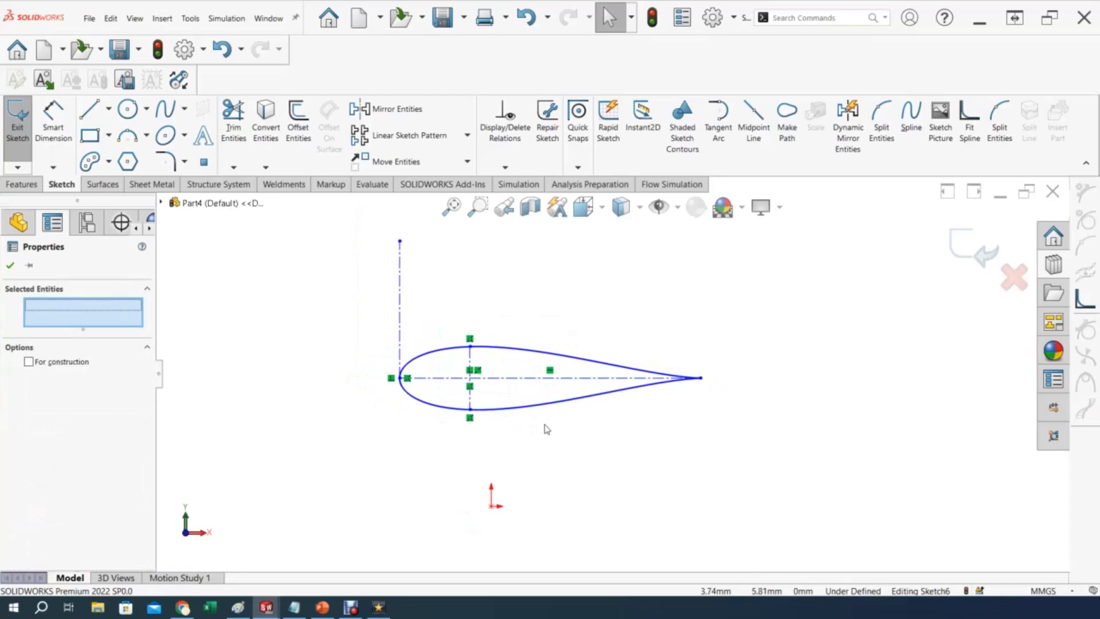
pyautogui.scroll(1, 579, 421)
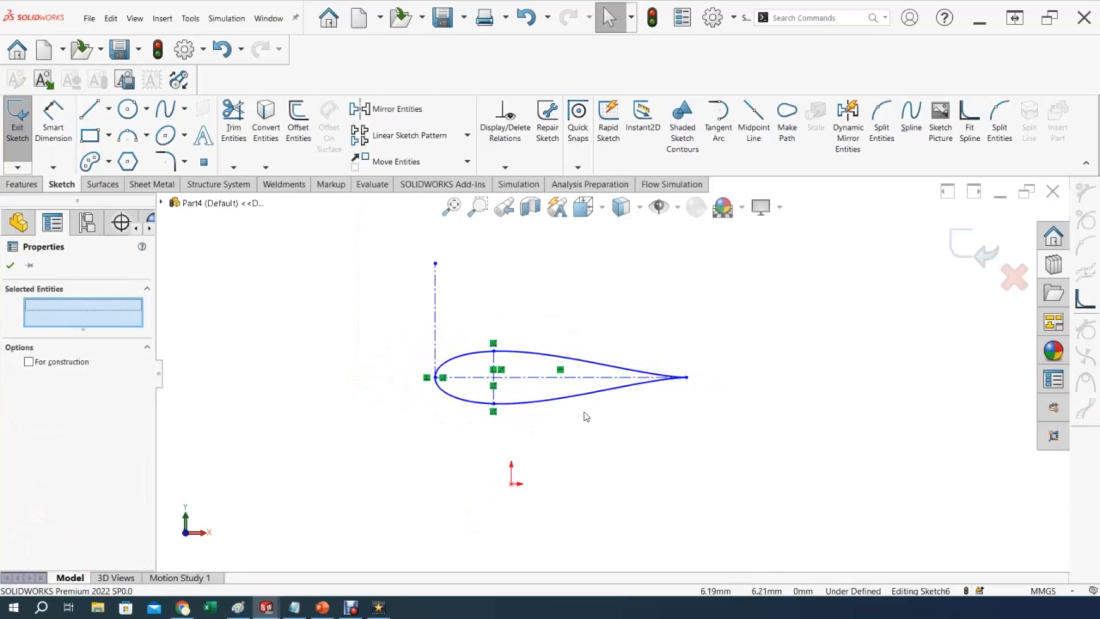
pyautogui.click(561, 378)
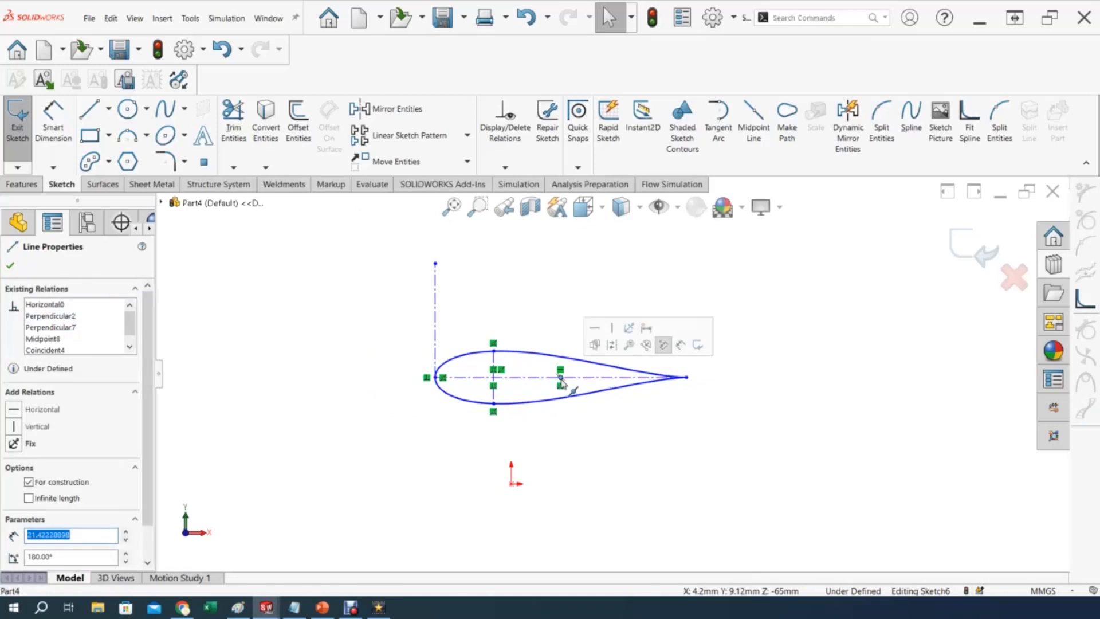
pyautogui.press('Escape')
pyautogui.click(512, 484)
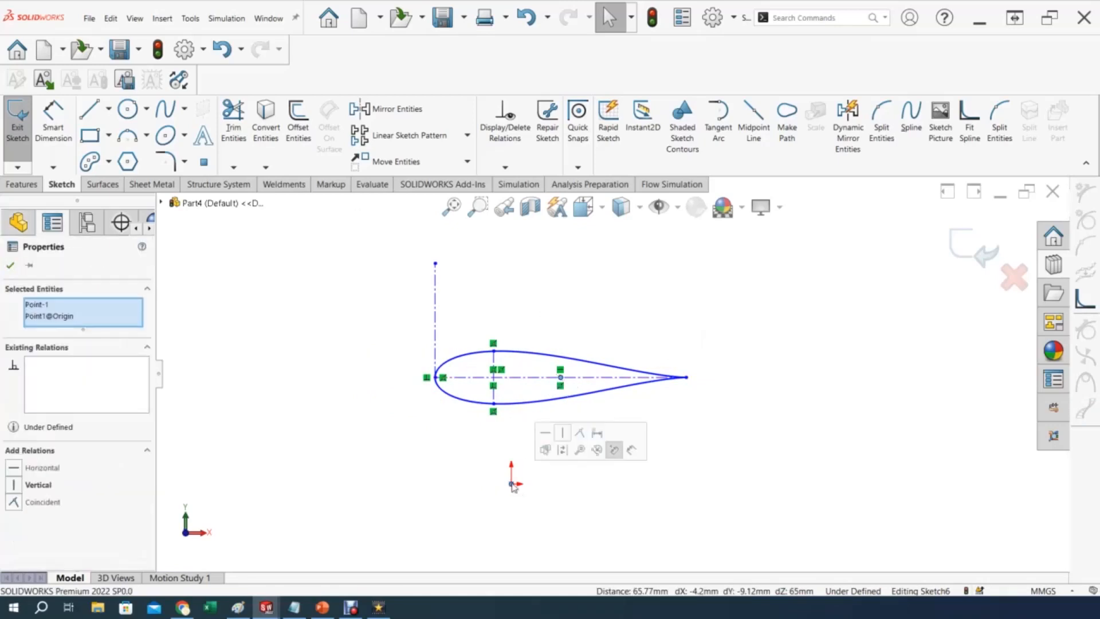
pyautogui.click(579, 434)
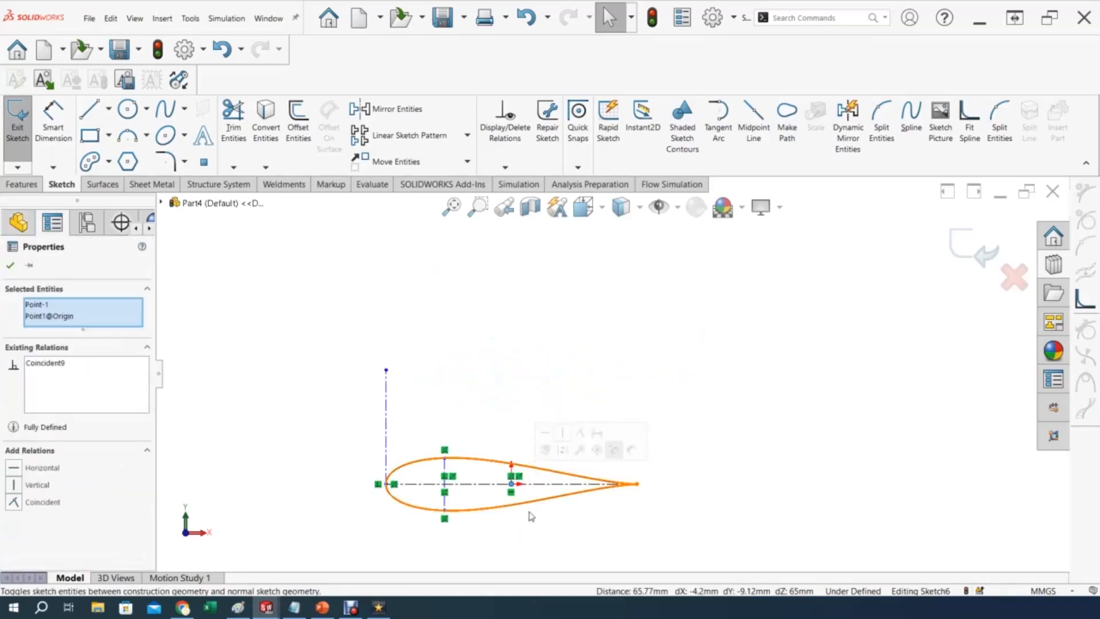
# Switch to PowerPoint to check the section sizes and angles in the propeller blade profile sketch, and return to SOLIDWORKS.
pyautogui.scroll(-3, 547, 494)
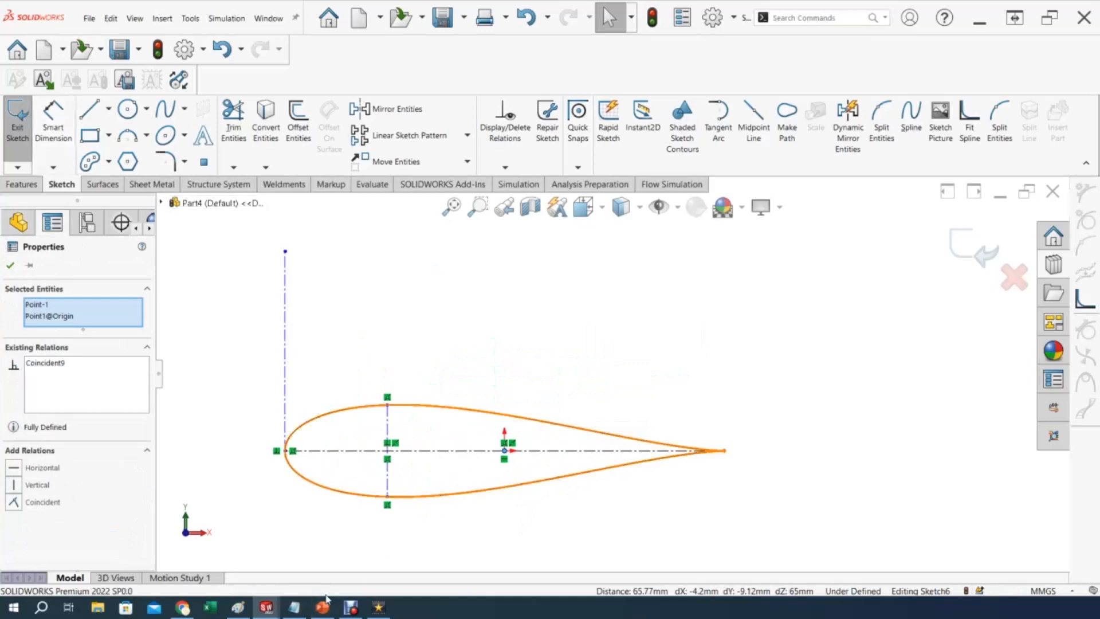
pyautogui.moveTo(319, 612)
pyautogui.click(330, 573)
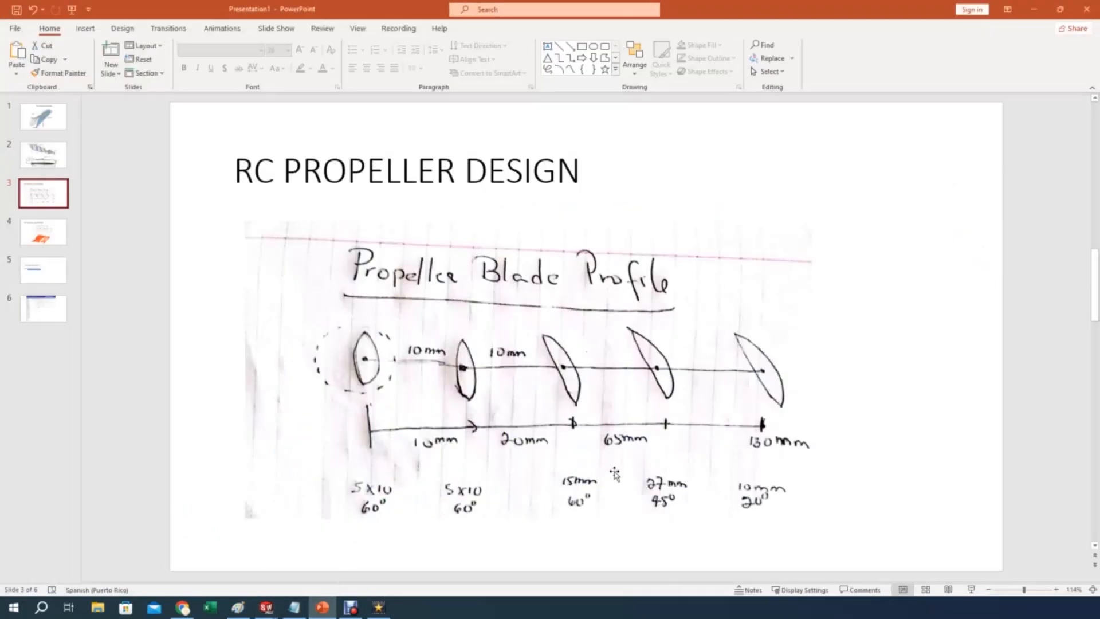
pyautogui.click(321, 608)
# Dimension the airfoil's chord centerline to 30 mm, placing the dimension below the profile.
pyautogui.scroll(3, 278, 516)
pyautogui.scroll(-2, 439, 460)
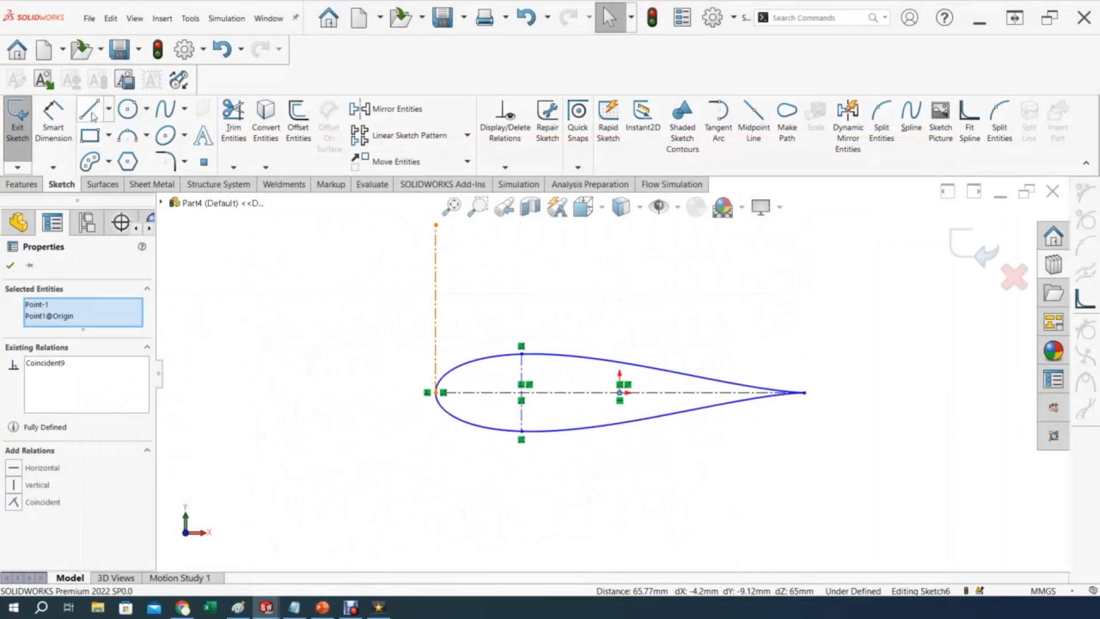
pyautogui.click(57, 117)
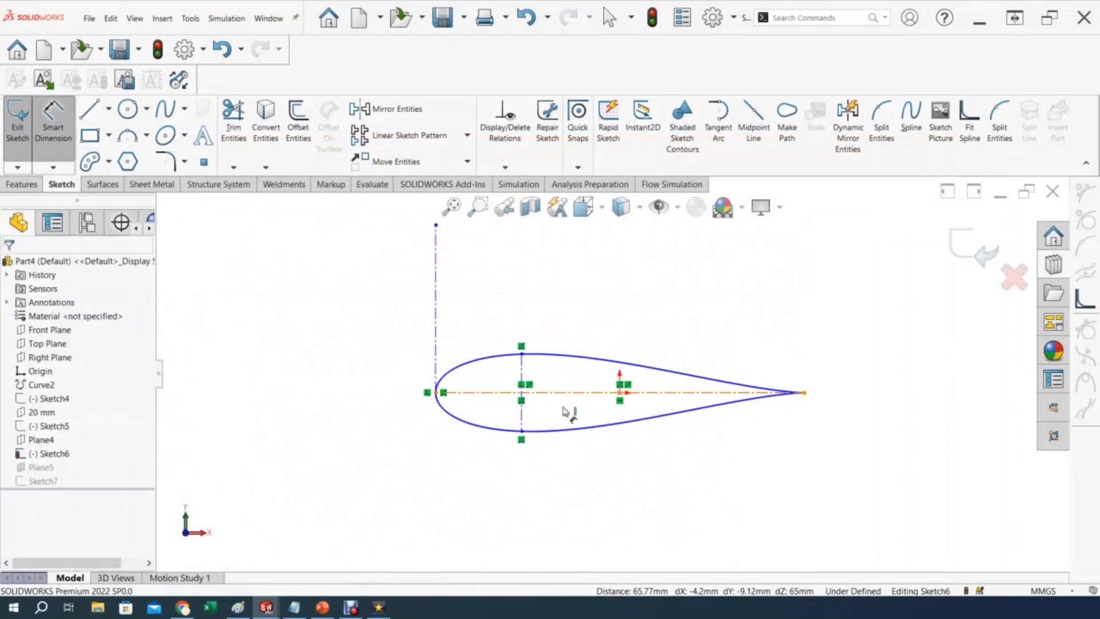
pyautogui.click(570, 393)
pyautogui.click(572, 509)
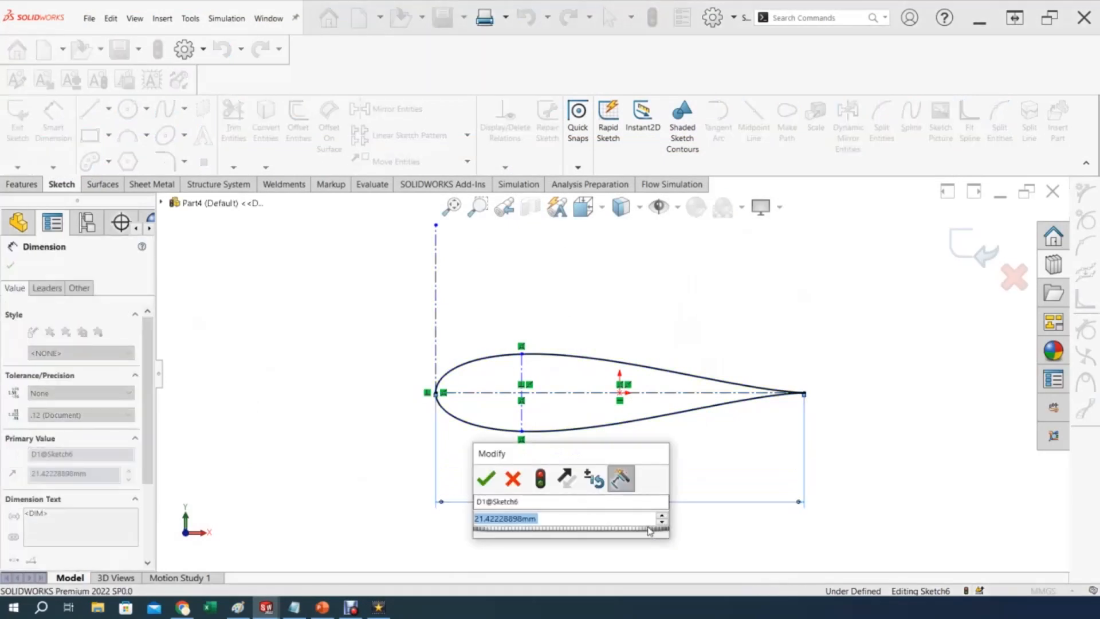
pyautogui.write('30')
pyautogui.press('Return')
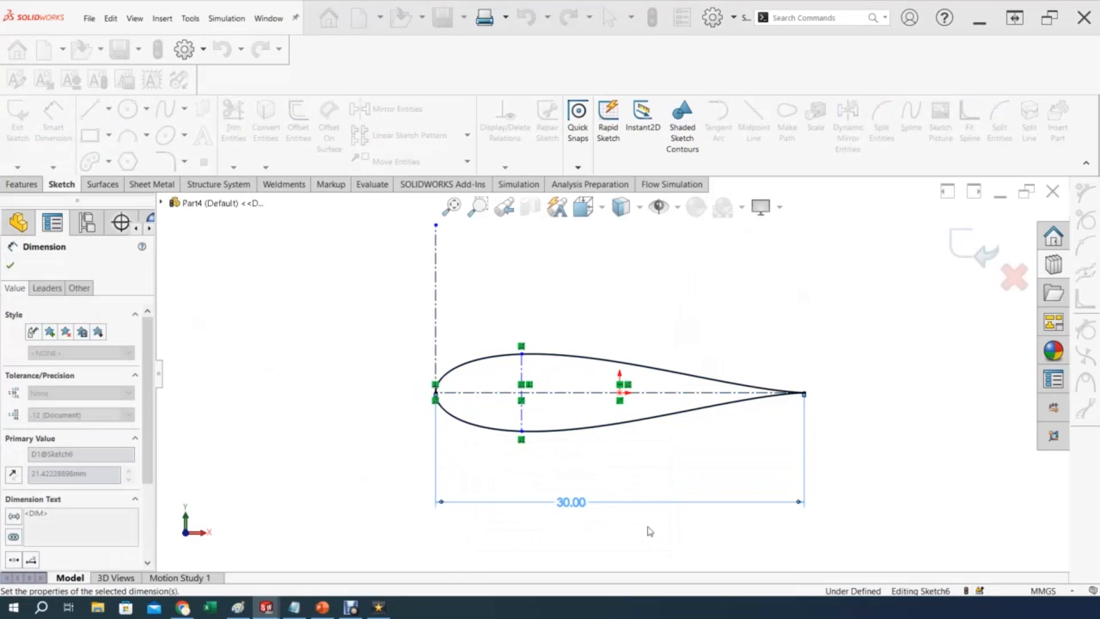
pyautogui.click(377, 435)
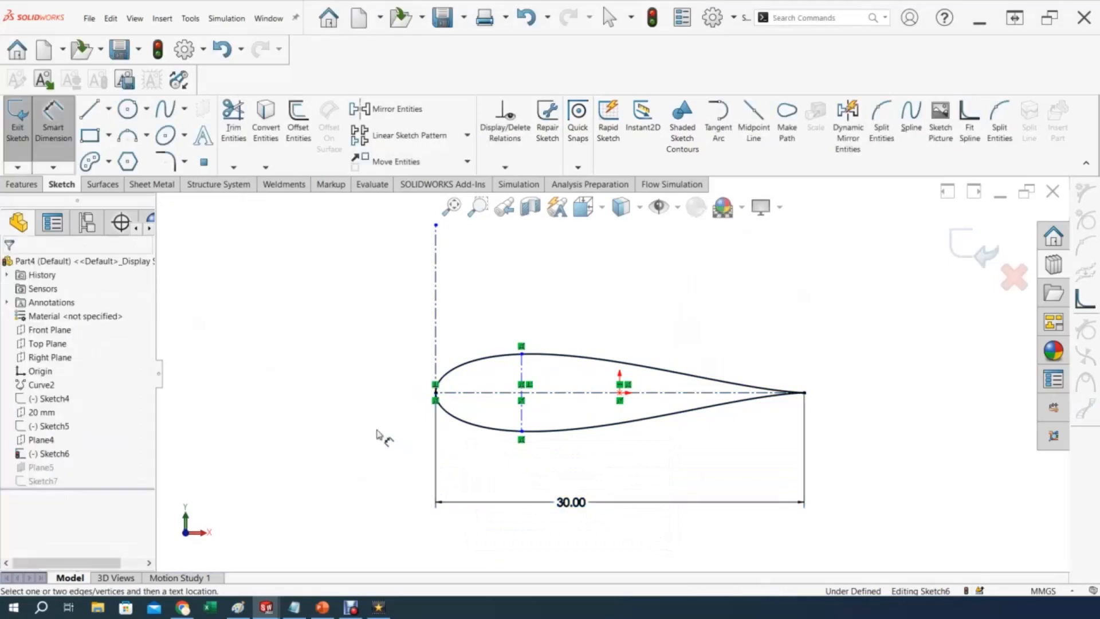
# Delete the Horizontal relation from the airfoil's chord centerline.
pyautogui.click(484, 393)
pyautogui.press('Escape')
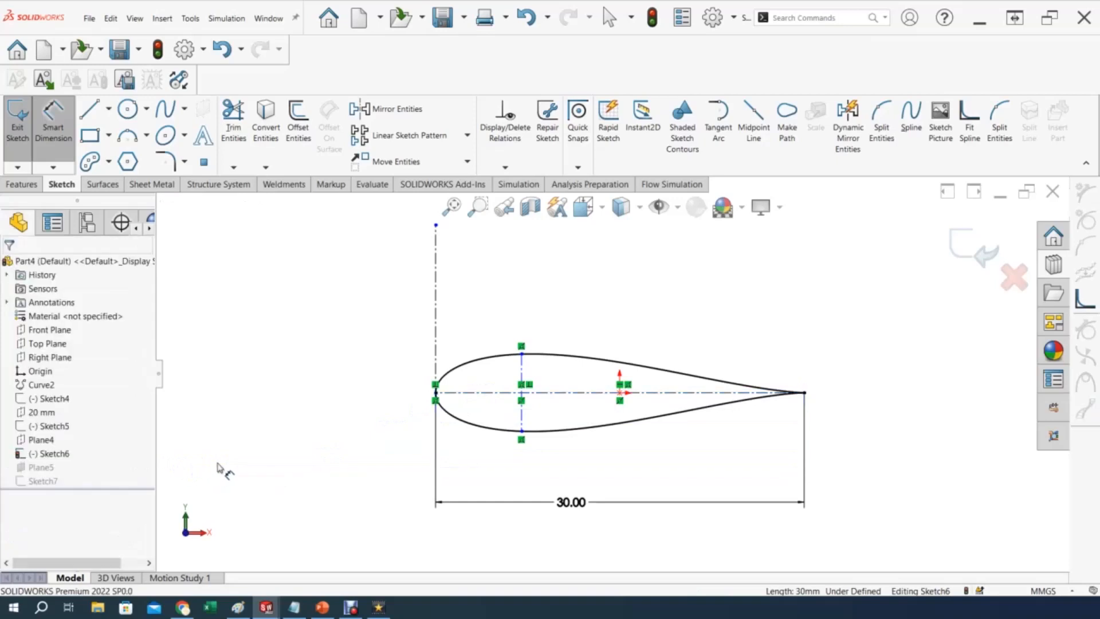
pyautogui.press('Escape')
pyautogui.click(468, 393)
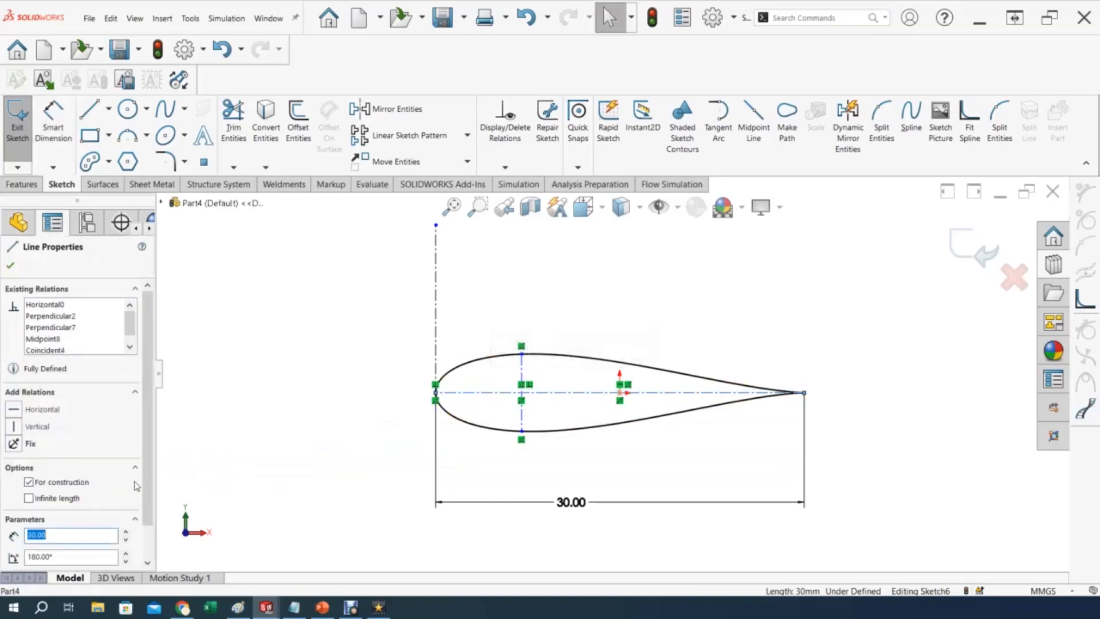
pyautogui.scroll(-2, 136, 485)
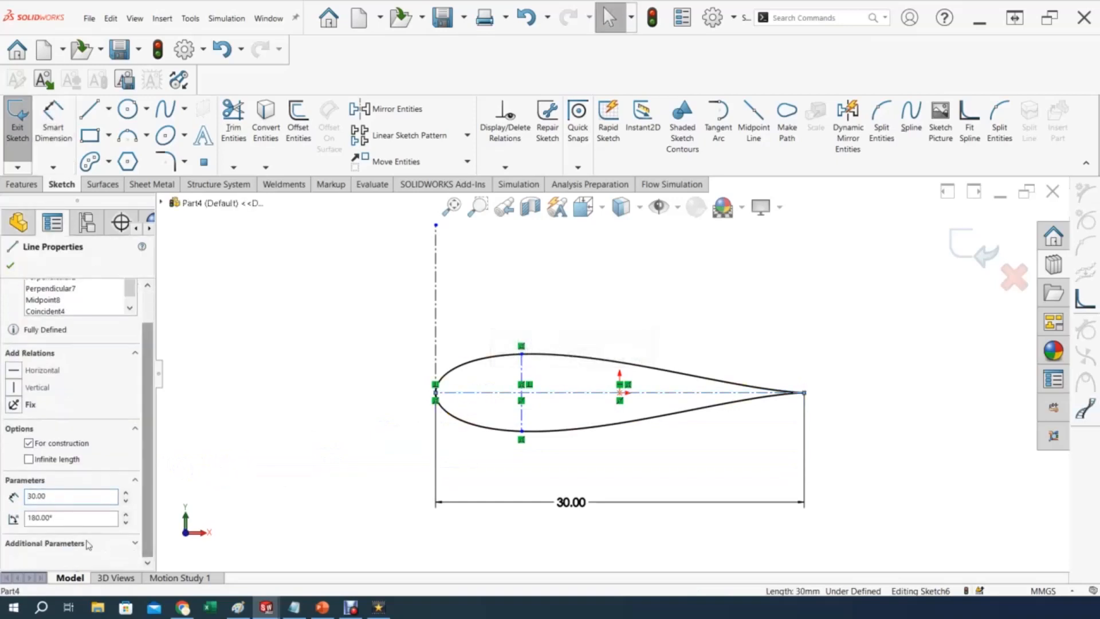
pyautogui.doubleClick(46, 517)
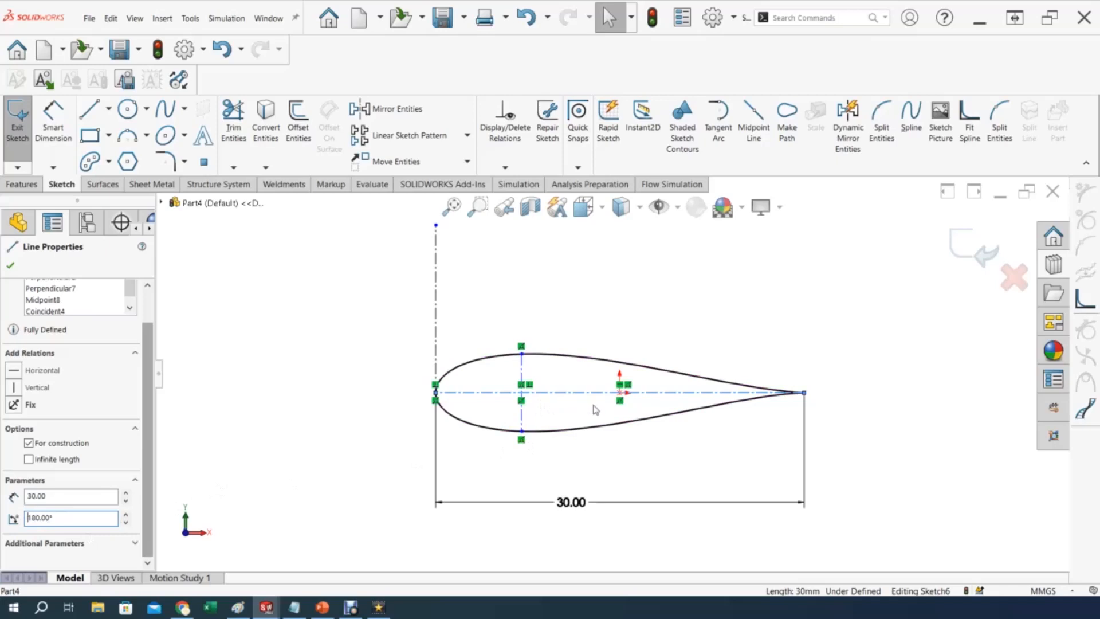
pyautogui.scroll(-3, 598, 407)
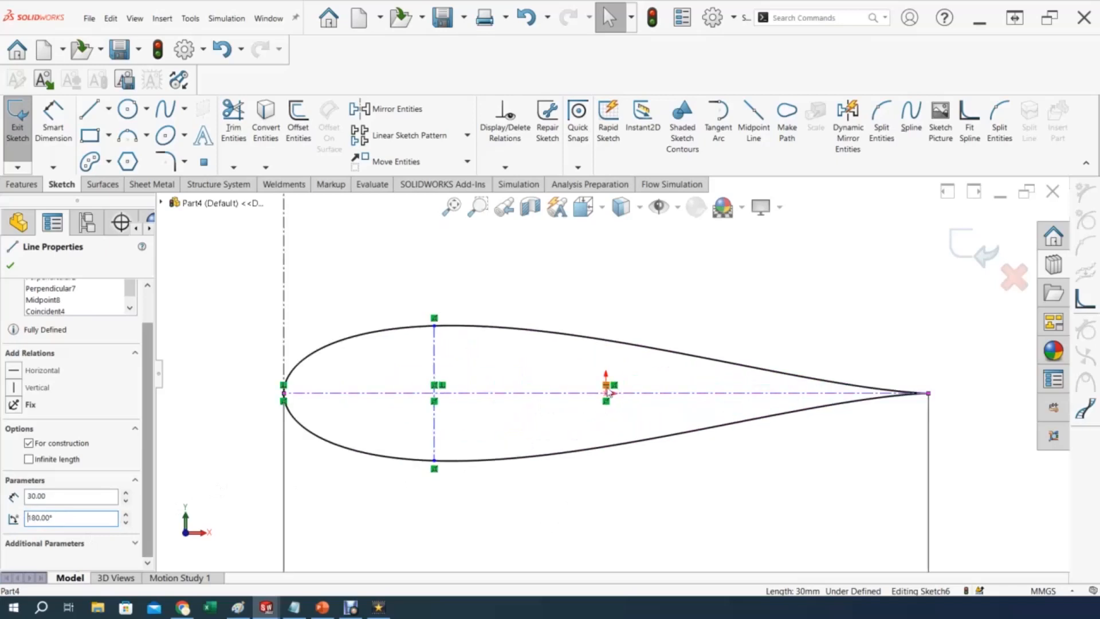
pyautogui.press('Escape')
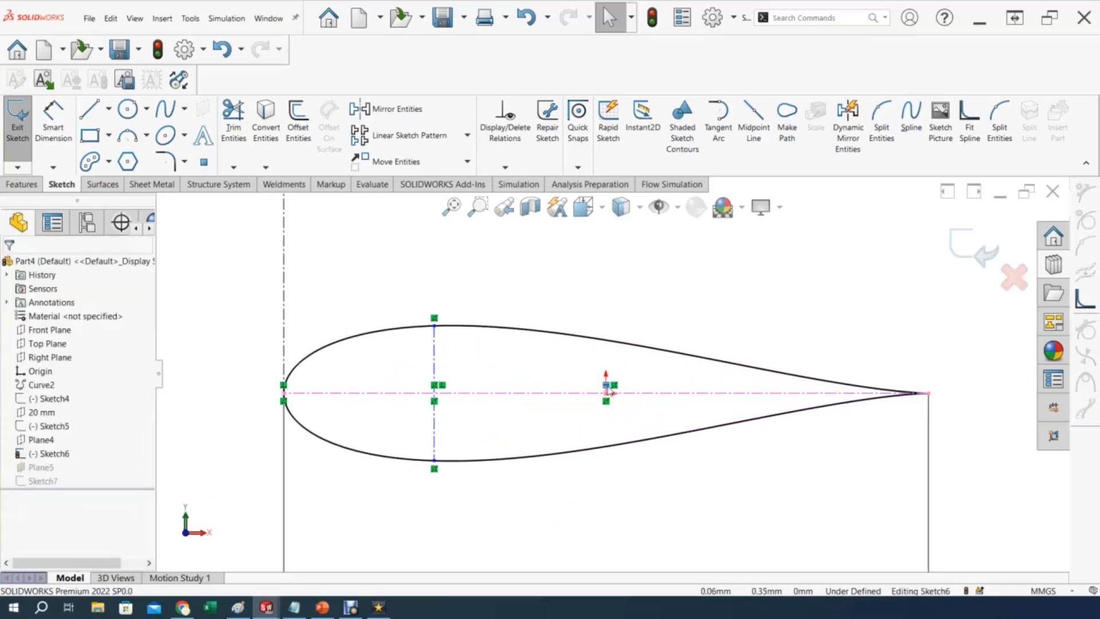
pyautogui.press('f')
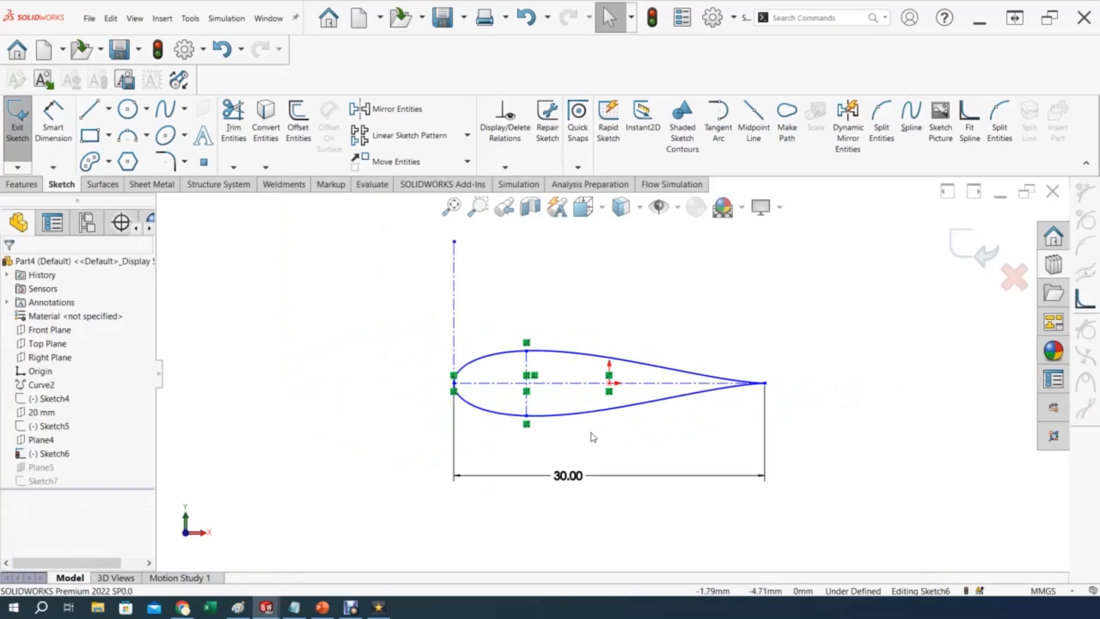
# Set the angle of the chord centerline to 160°.
pyautogui.click(486, 383)
pyautogui.press('Tab')
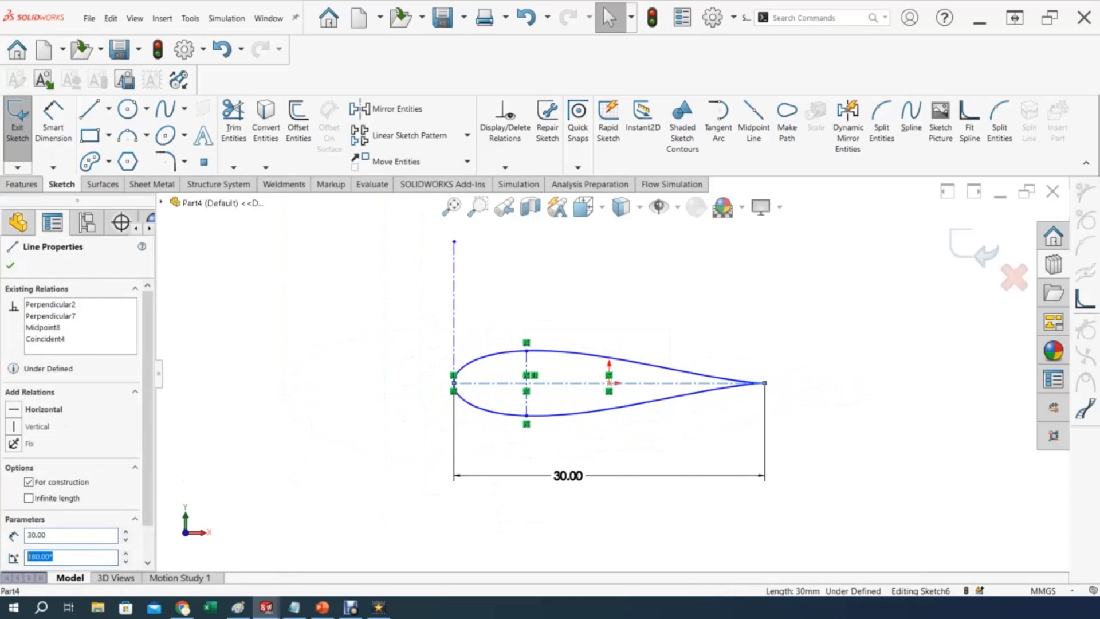
pyautogui.write('160')
pyautogui.press('Return')
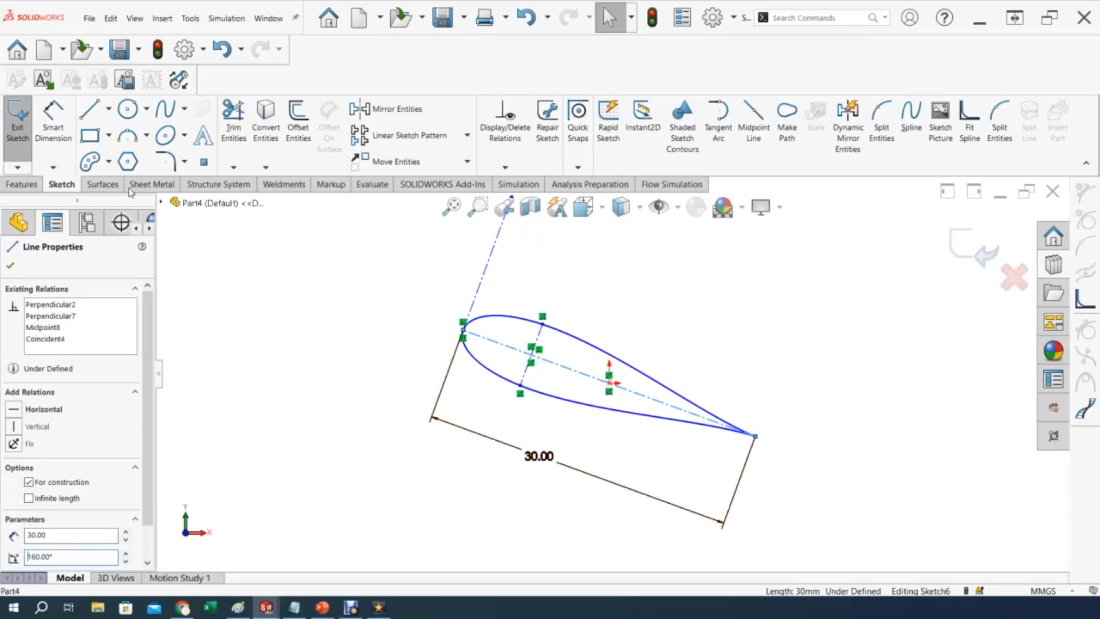
# Sketch a horizontal centerline about 29 mm long from the origin past the airfoil's leading edge.
pyautogui.click(108, 110)
pyautogui.click(92, 143)
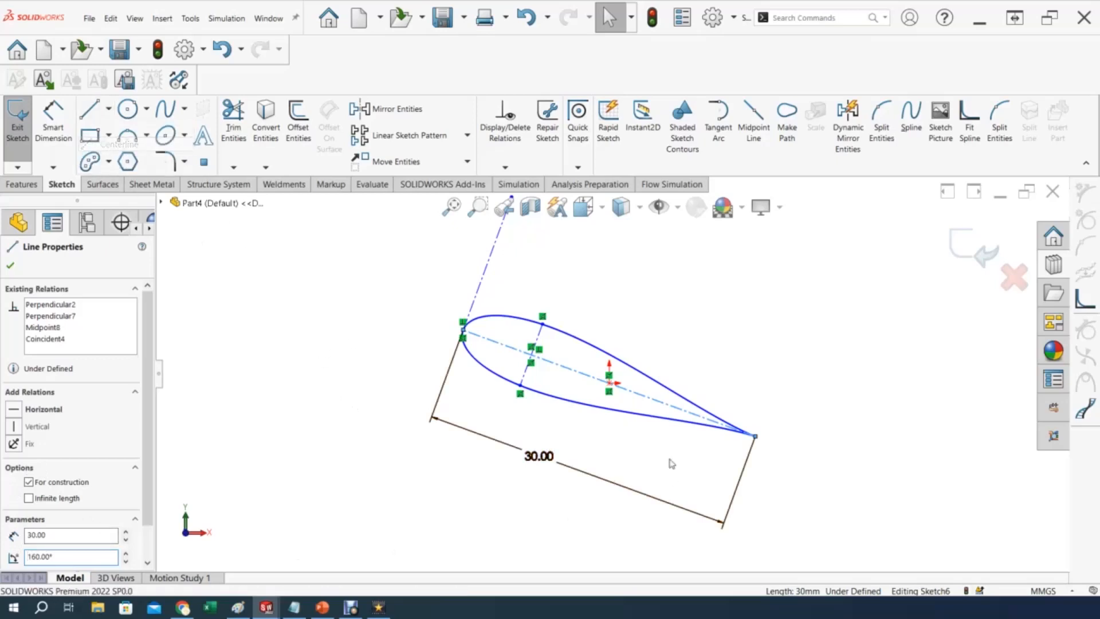
pyautogui.click(609, 383)
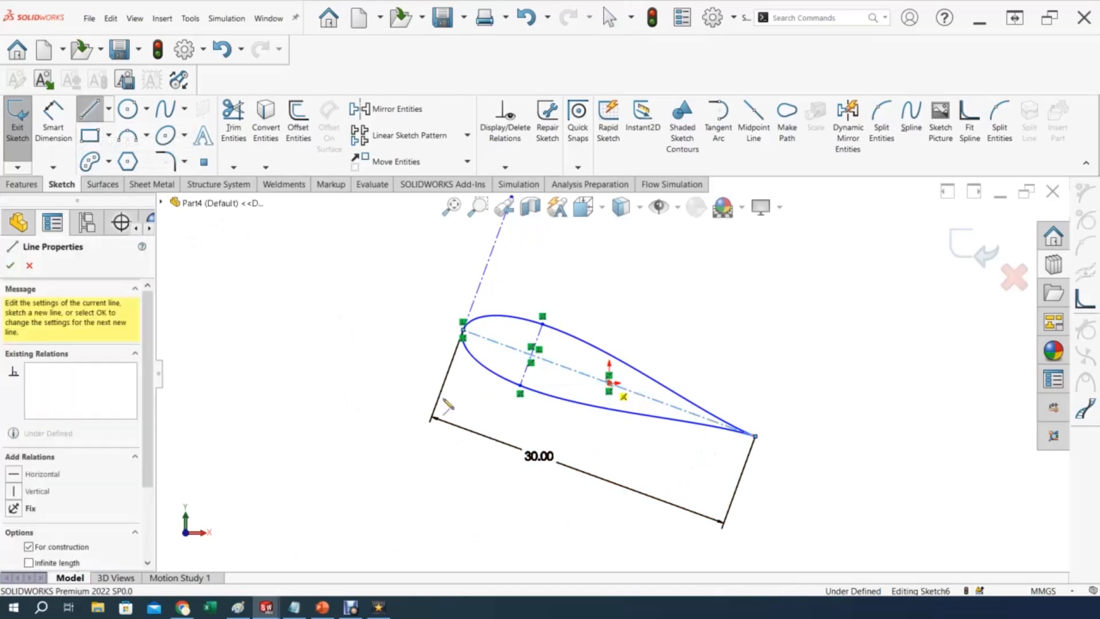
pyautogui.click(309, 383)
pyautogui.press('Escape')
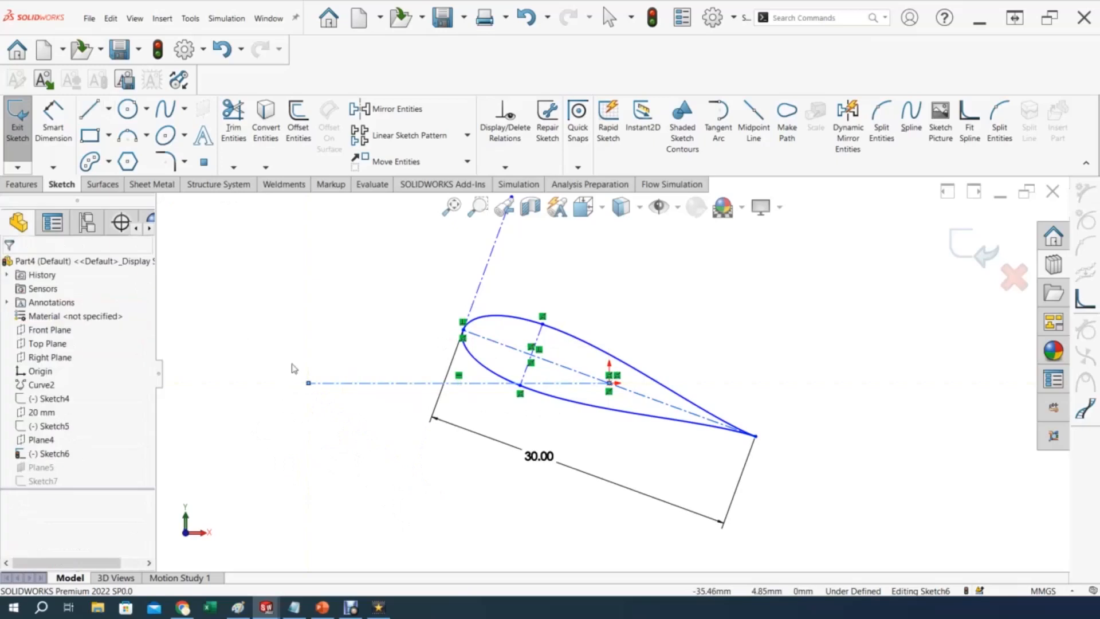
# Dimension the angle between the chord centerline and the horizontal centerline as 45° and close Sketch6.
pyautogui.click(65, 121)
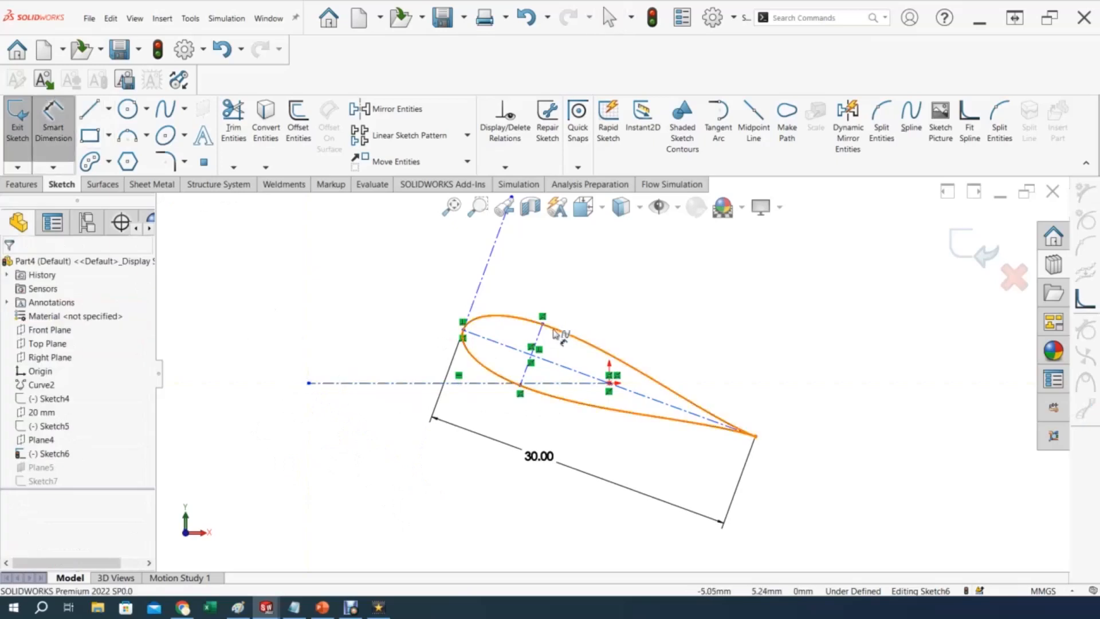
pyautogui.click(500, 345)
pyautogui.click(418, 383)
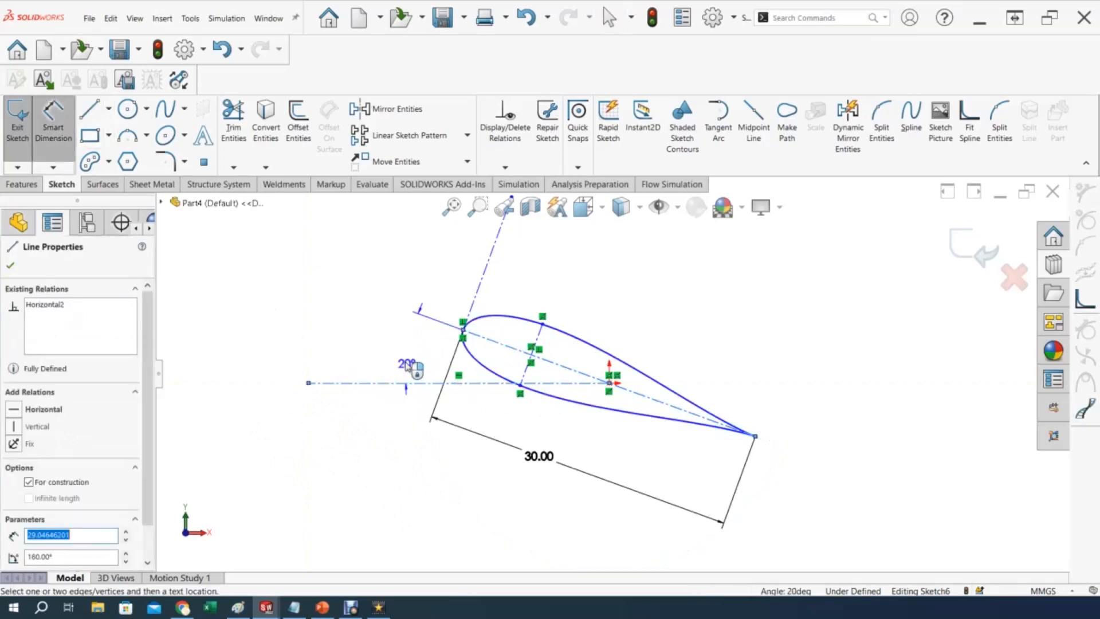
pyautogui.click(399, 353)
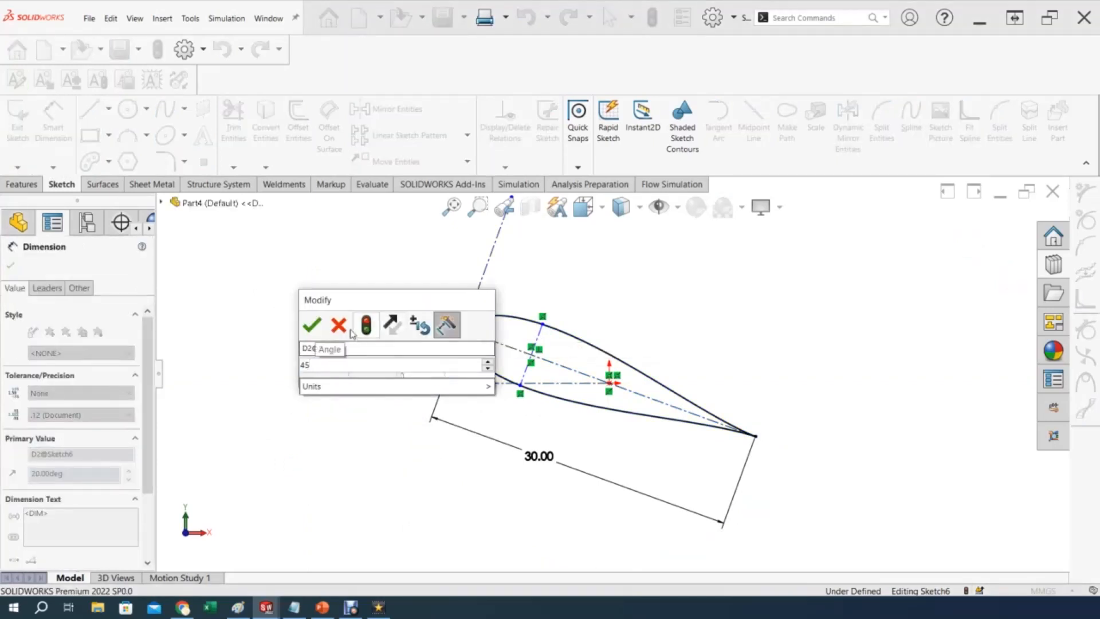
pyautogui.click(315, 326)
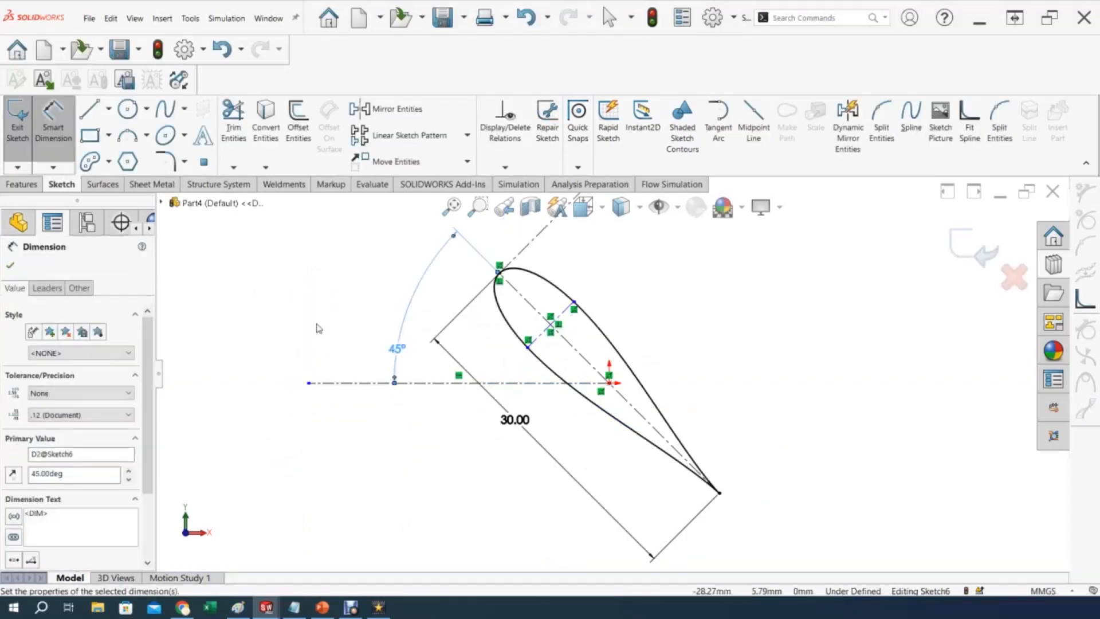
pyautogui.click(971, 247)
# Show the hidden airfoil section Sketch7 alongside Sketch6.
pyautogui.scroll(5, 552, 421)
pyautogui.moveTo(552, 421)
pyautogui.mouseDown(button='middle')
pyautogui.moveTo(523, 445)
pyautogui.moveTo(526, 503)
pyautogui.mouseUp(button='middle')
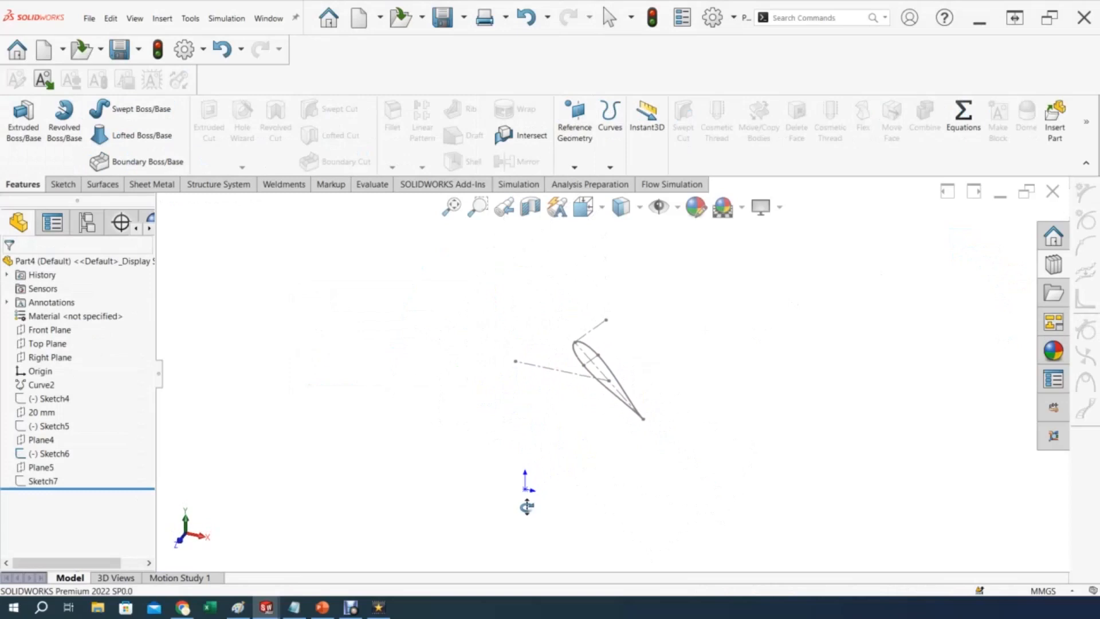
pyautogui.click(583, 207)
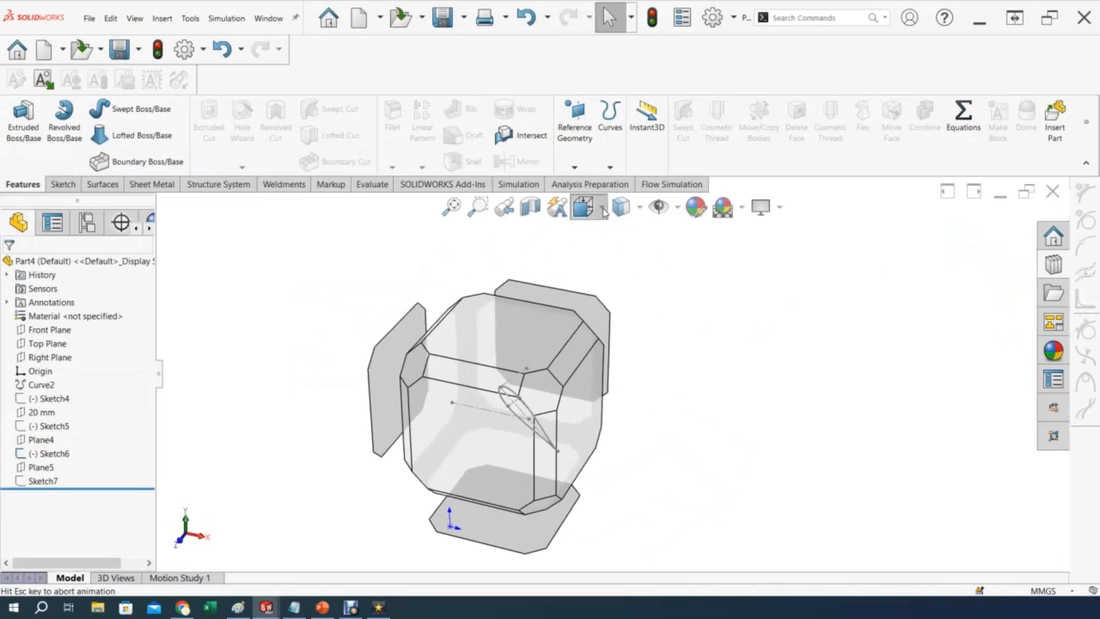
pyautogui.click(694, 262)
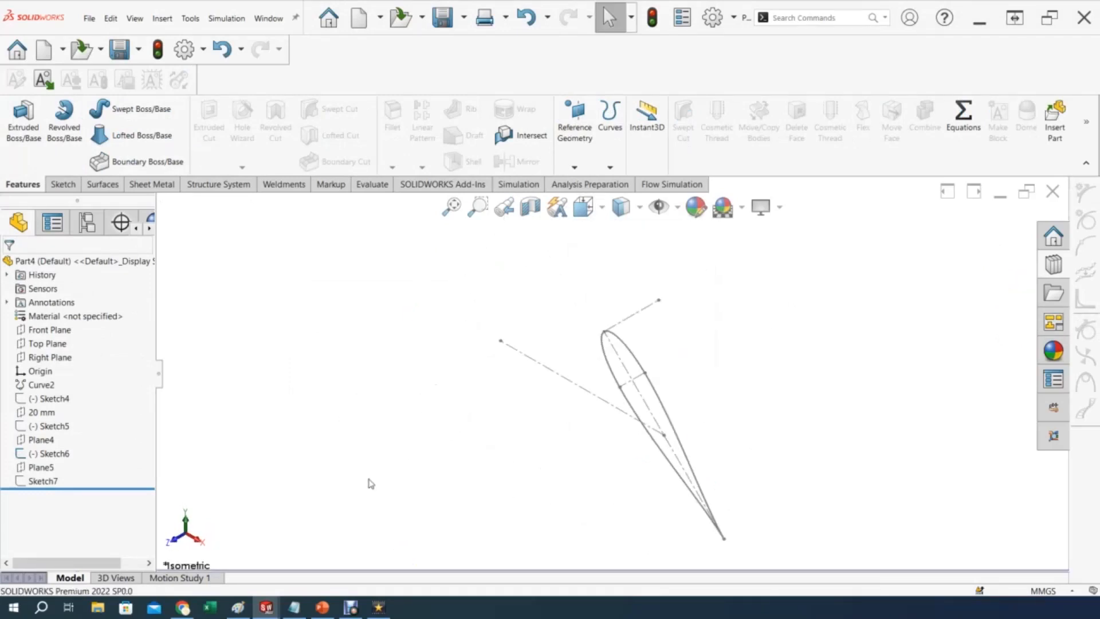
pyautogui.rightClick(55, 480)
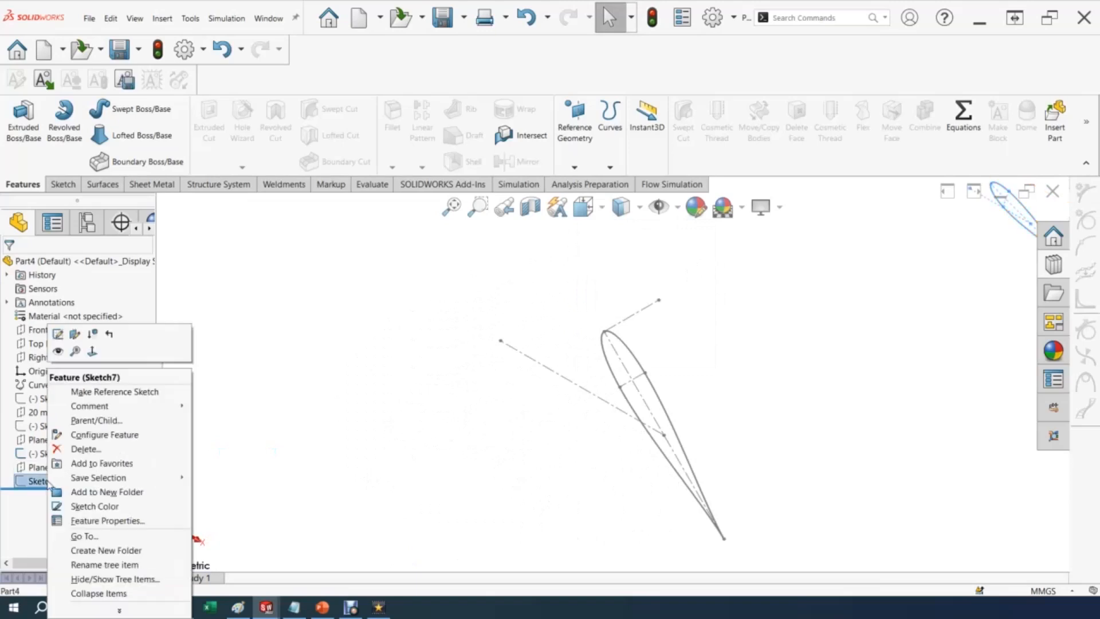
pyautogui.click(56, 355)
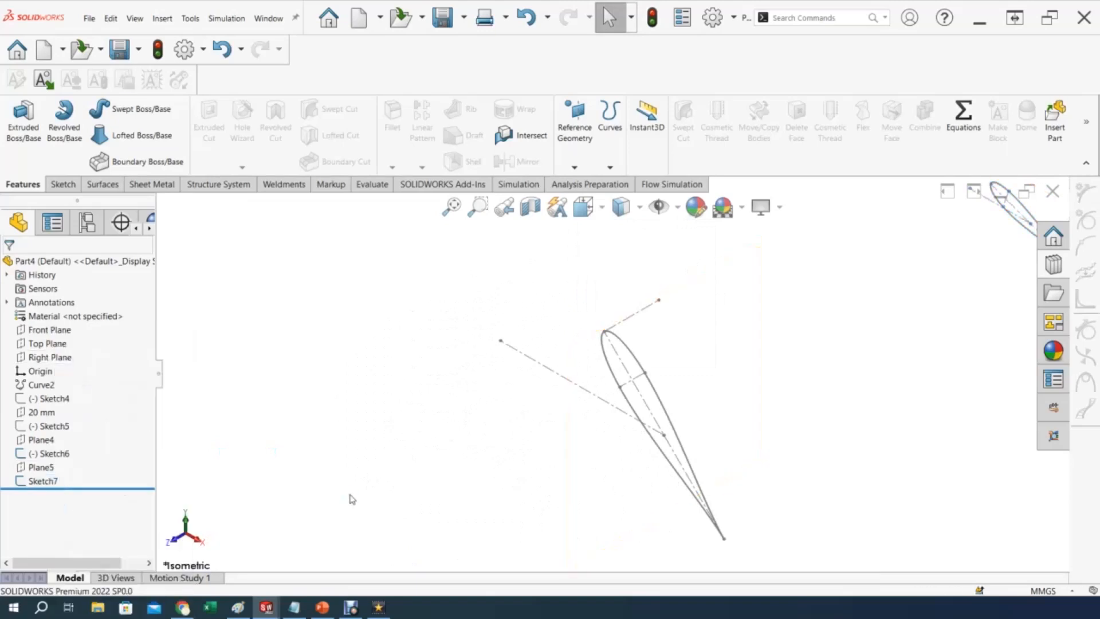
pyautogui.scroll(4, 351, 495)
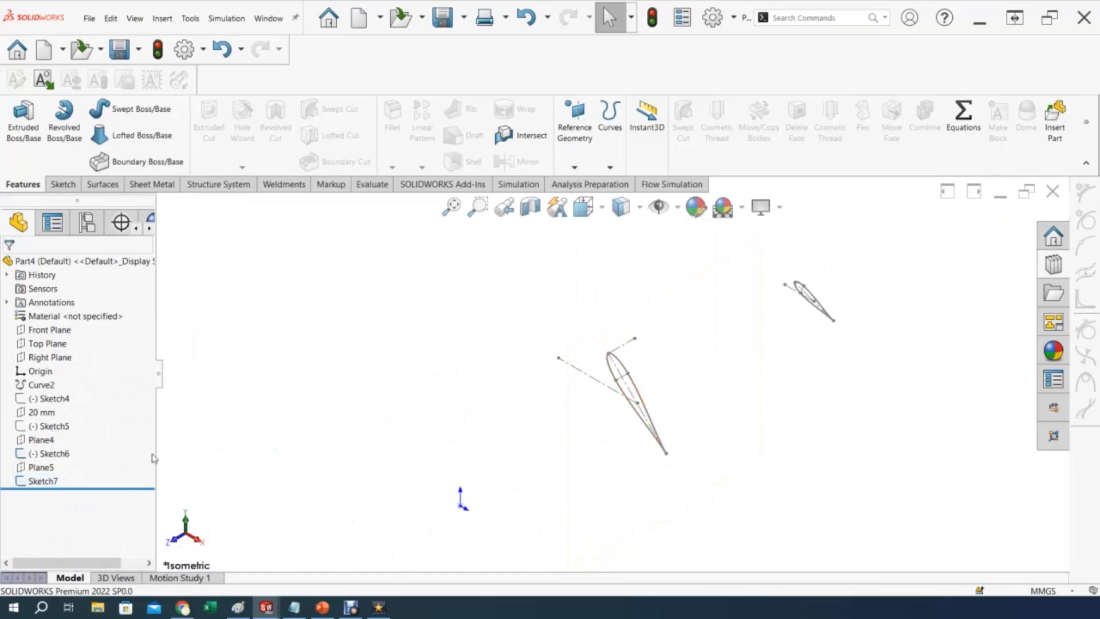
# Hide Sketch7 and Sketch6, and show the airfoil section Sketch5 on the 20 mm plane.
pyautogui.click(51, 426)
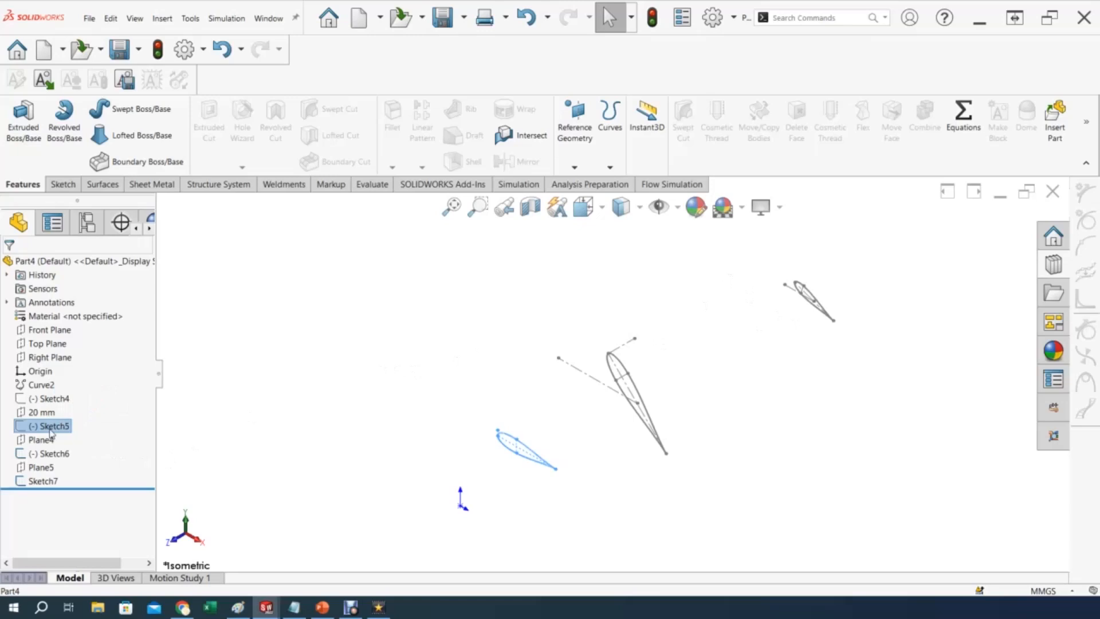
pyautogui.click(35, 481)
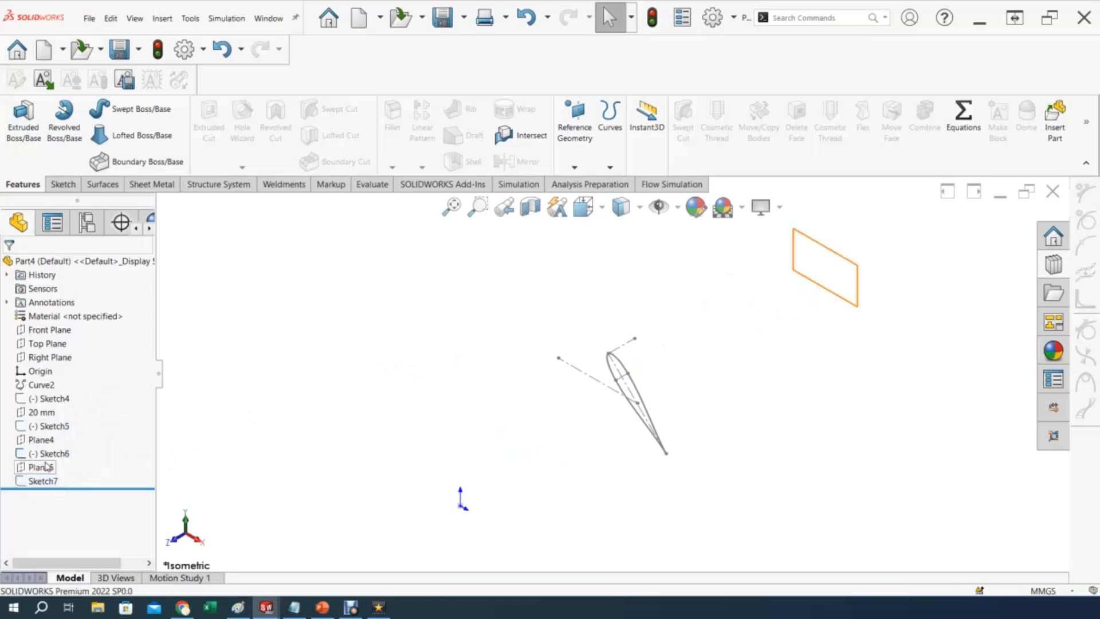
pyautogui.click(45, 454)
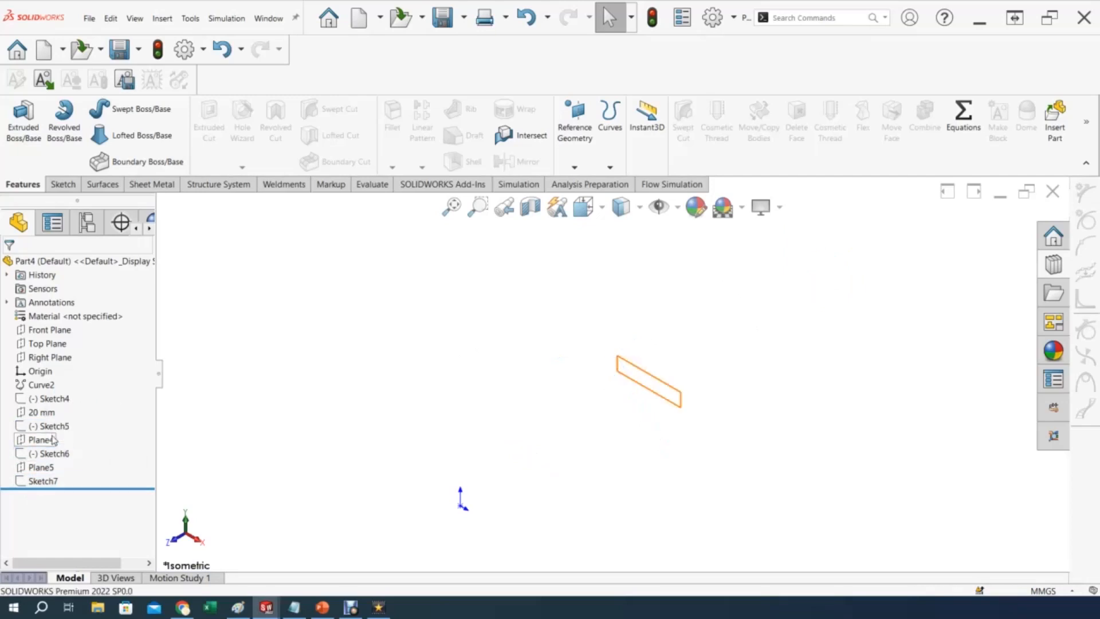
pyautogui.click(51, 427)
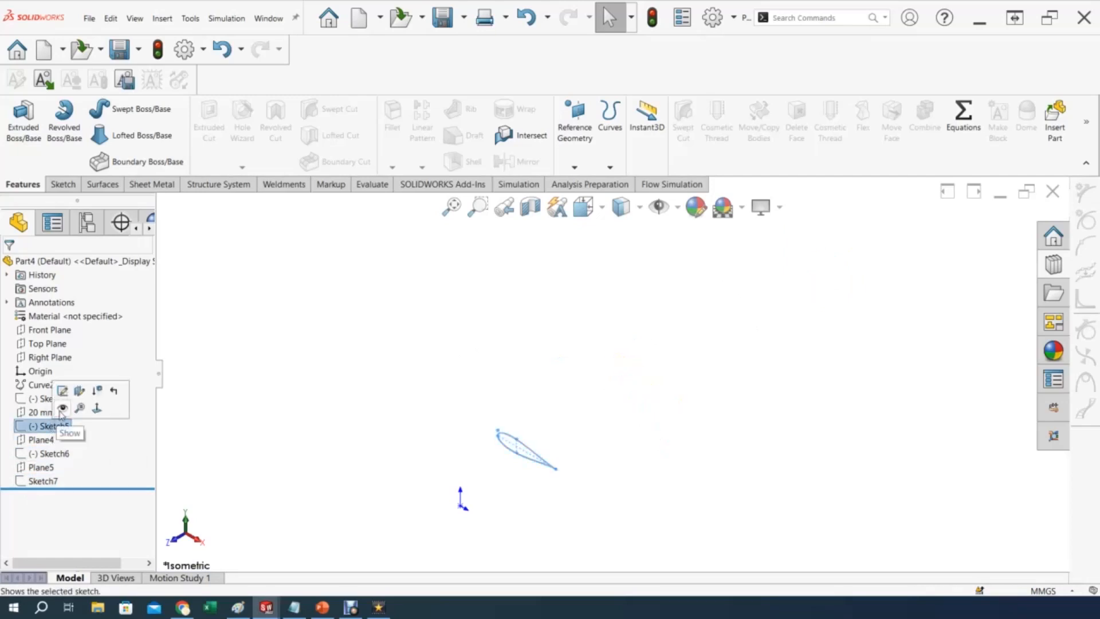
pyautogui.click(62, 407)
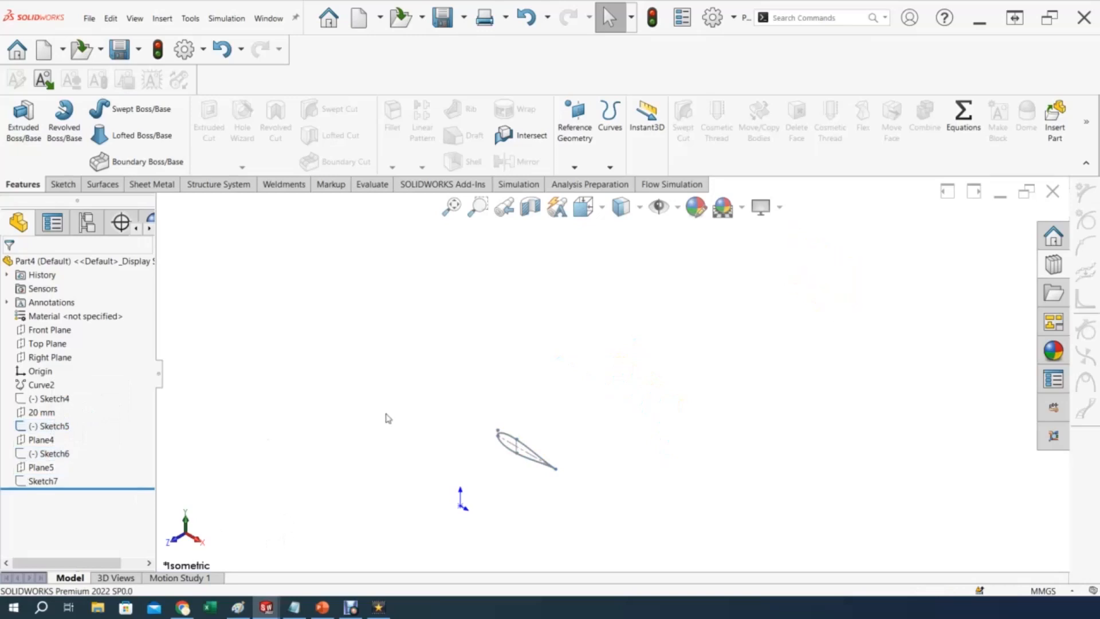
# Open the airfoil section Sketch5 for editing.
pyautogui.rightClick(49, 427)
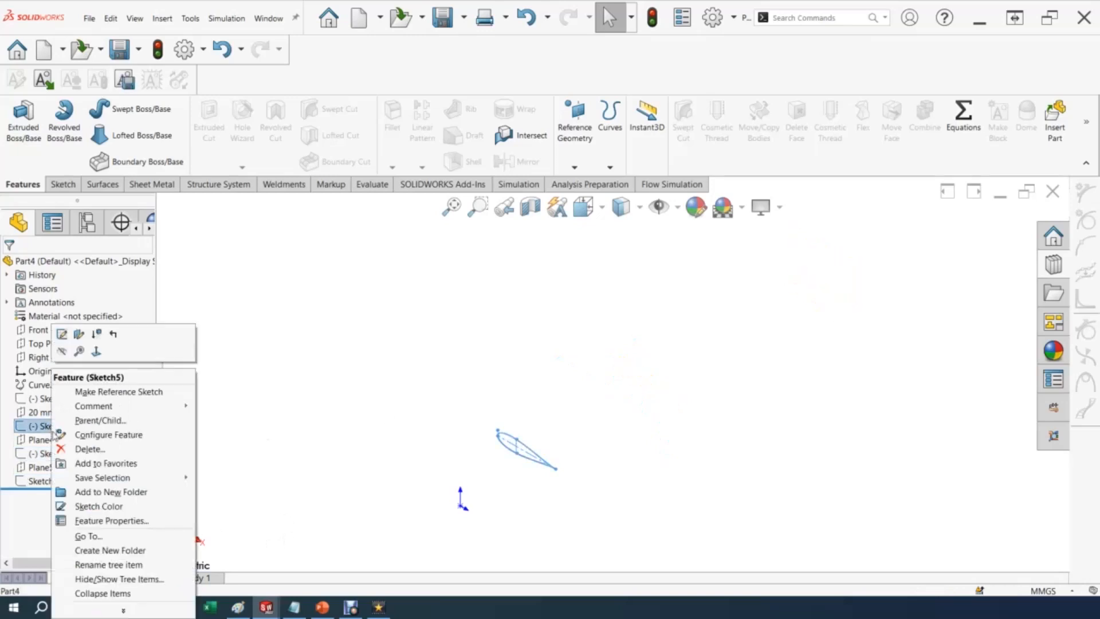
pyautogui.click(62, 333)
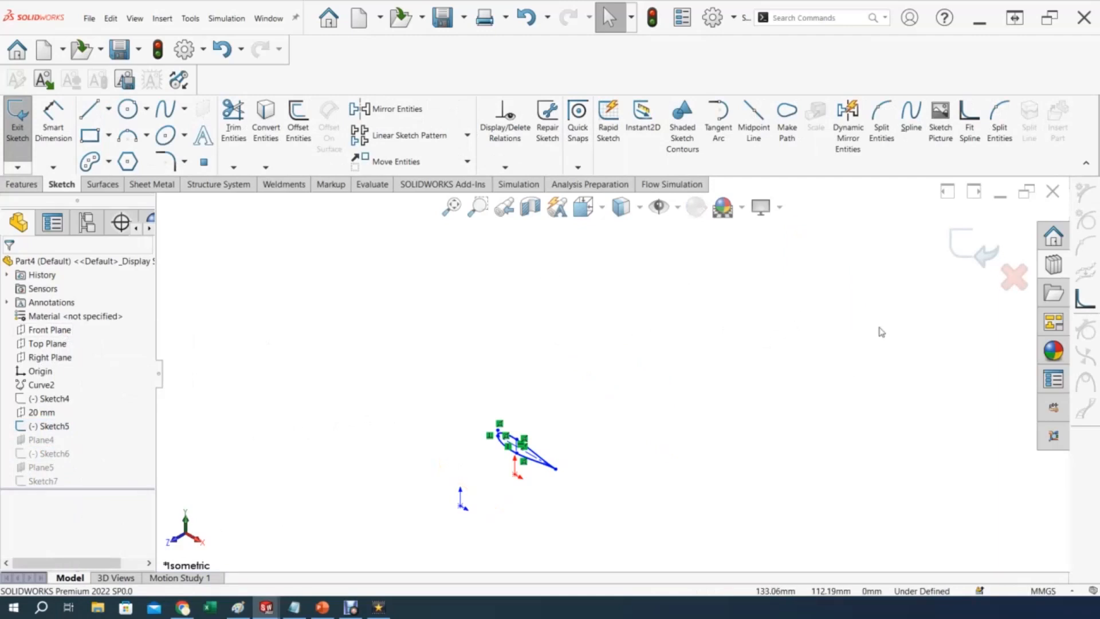
pyautogui.click(602, 207)
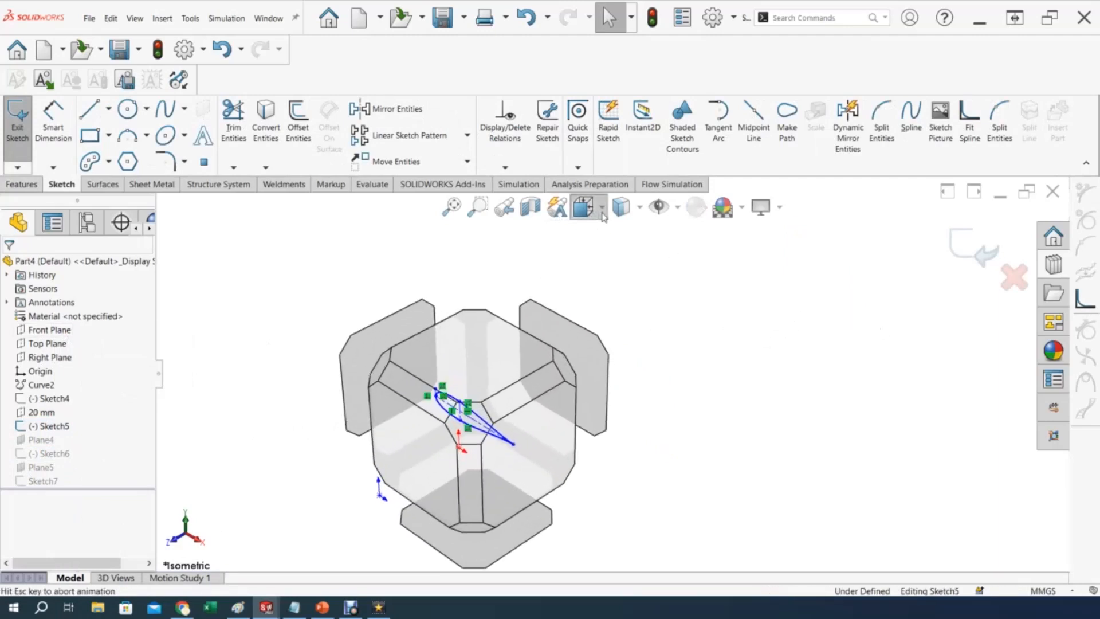
pyautogui.click(694, 315)
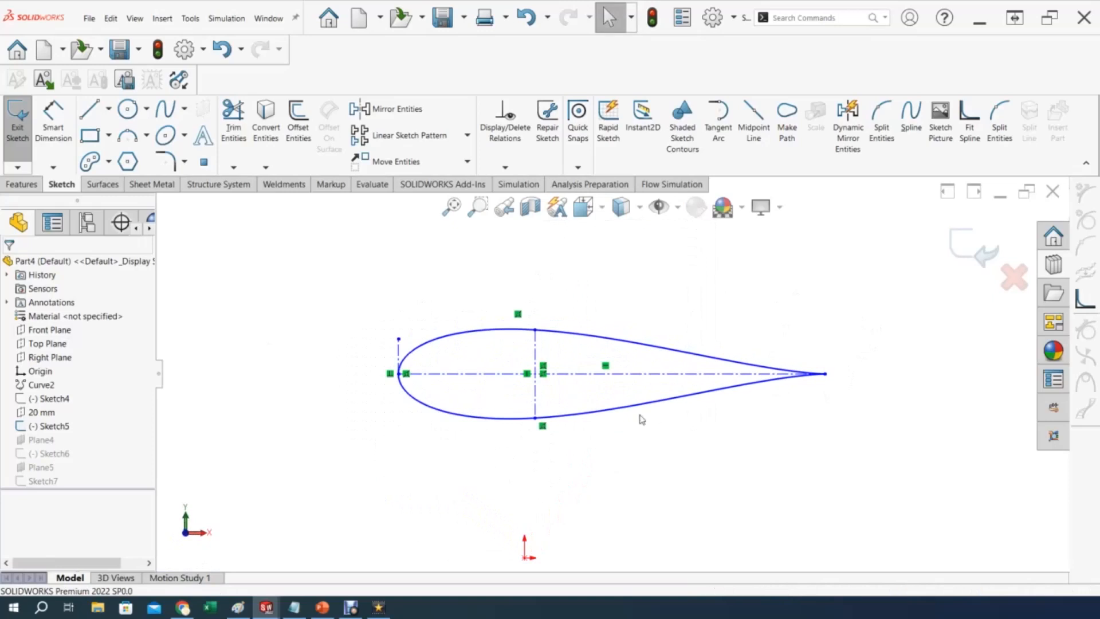
# Make the vertical thickness centerline in Sketch5 perpendicular to the airfoil's chord centerline.
pyautogui.scroll(-2, 576, 381)
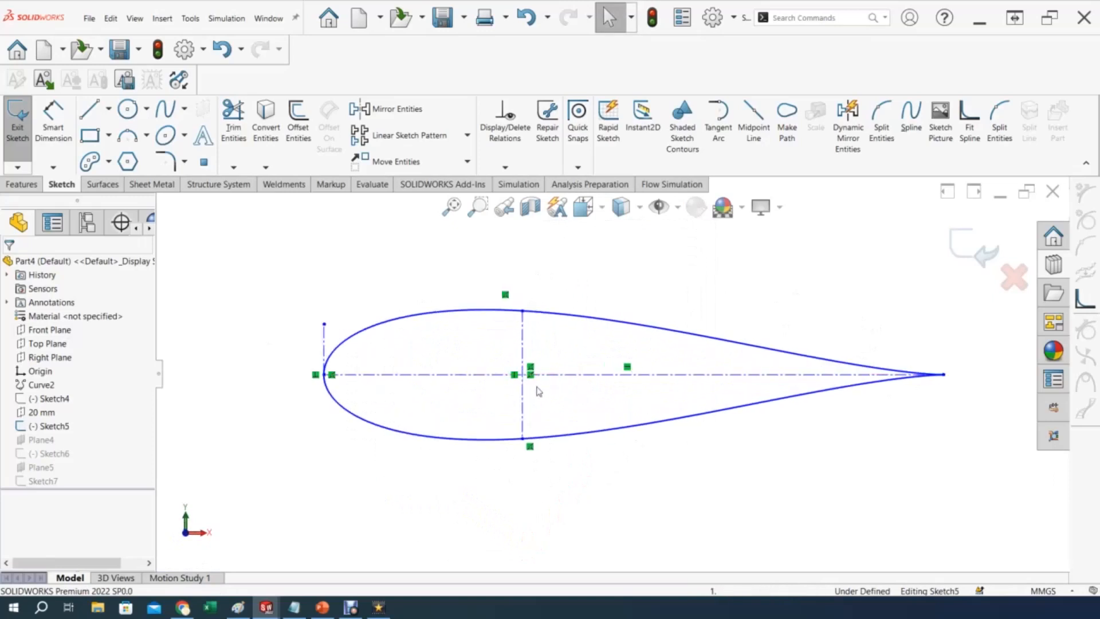
pyautogui.scroll(-2, 522, 396)
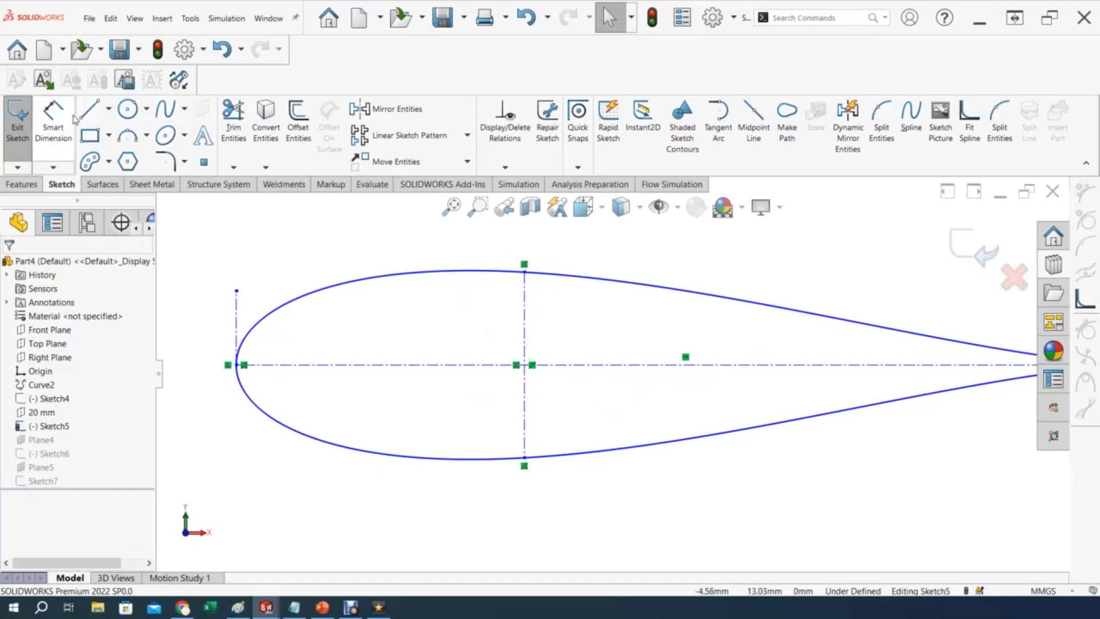
pyautogui.click(524, 305)
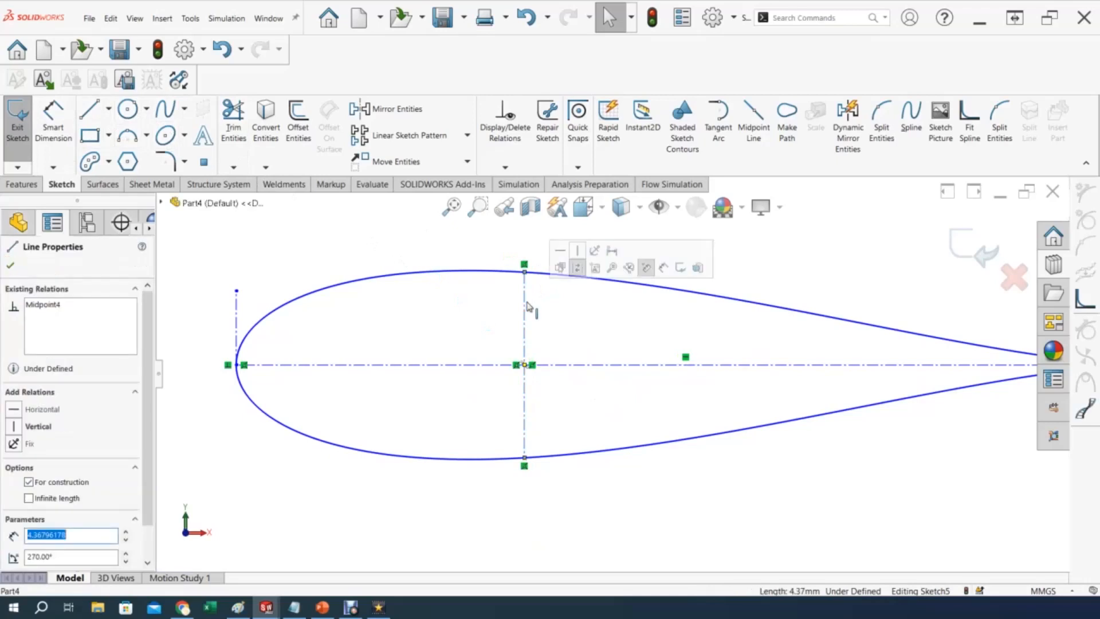
pyautogui.keyDown('ctrl'); pyautogui.click(566, 365); pyautogui.keyUp('ctrl')
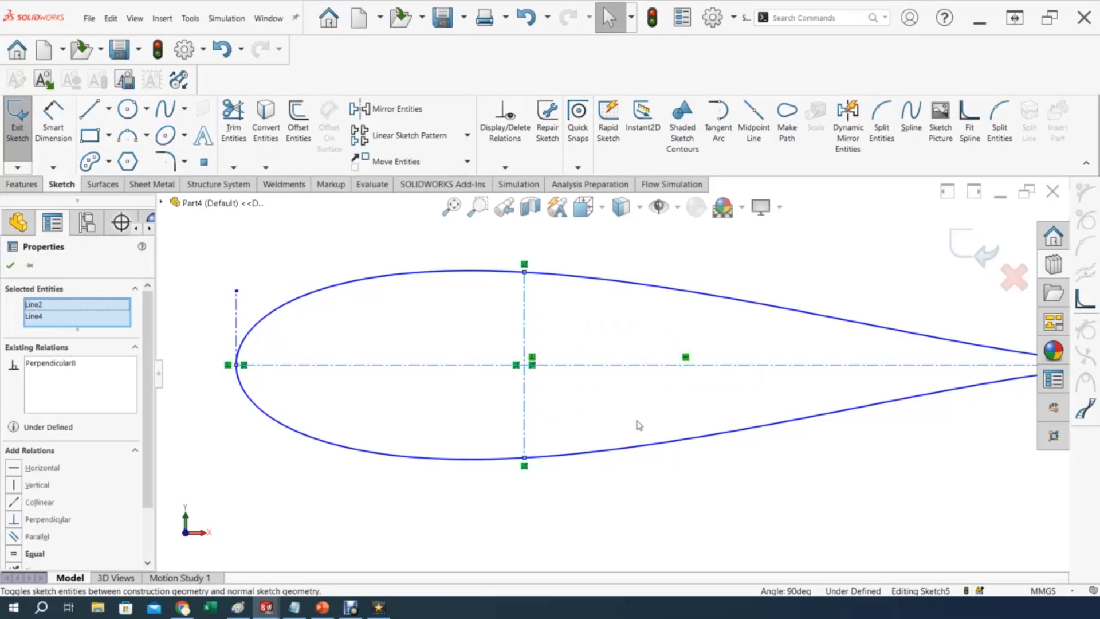
pyautogui.scroll(3, 629, 403)
pyautogui.scroll(1, 630, 405)
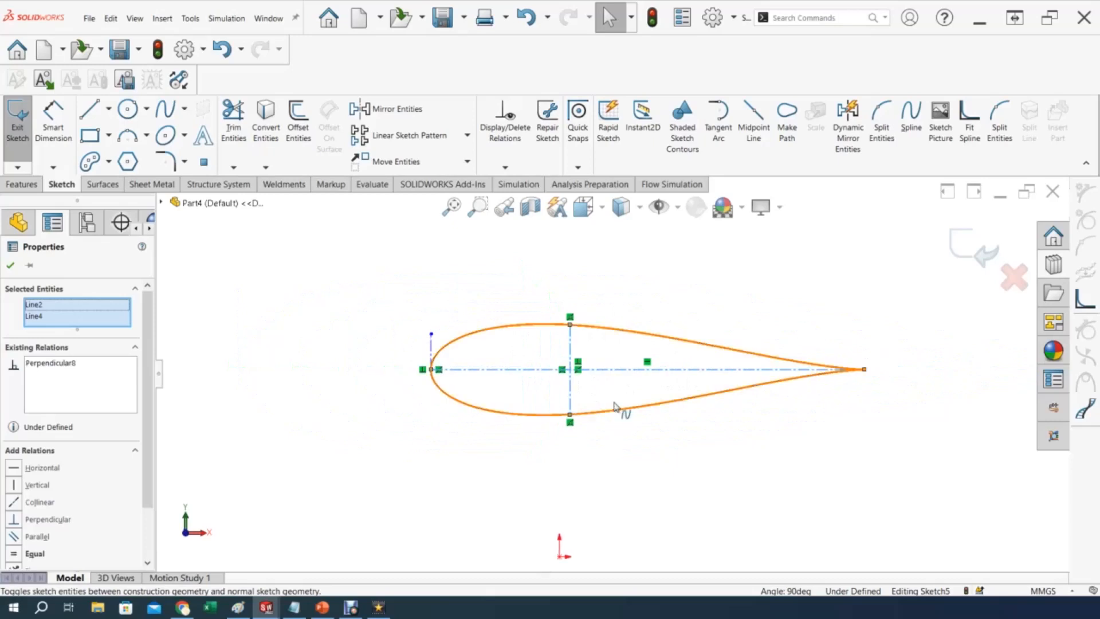
pyautogui.scroll(1, 618, 406)
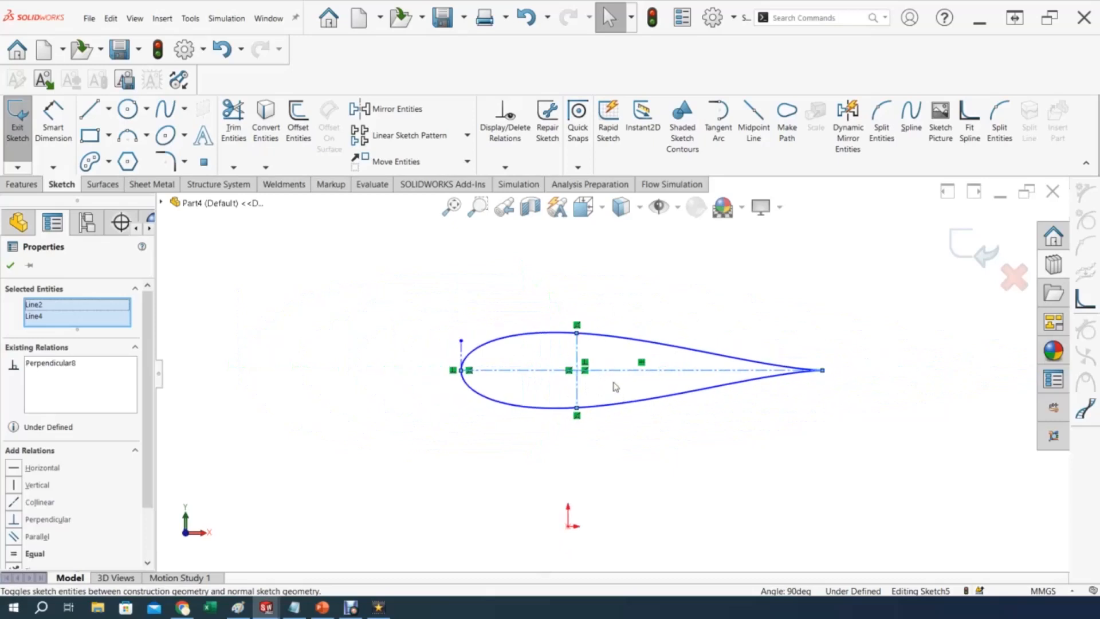
# Add a Coincident relation between the midpoint of the chord centerline and the origin.
pyautogui.click(643, 372)
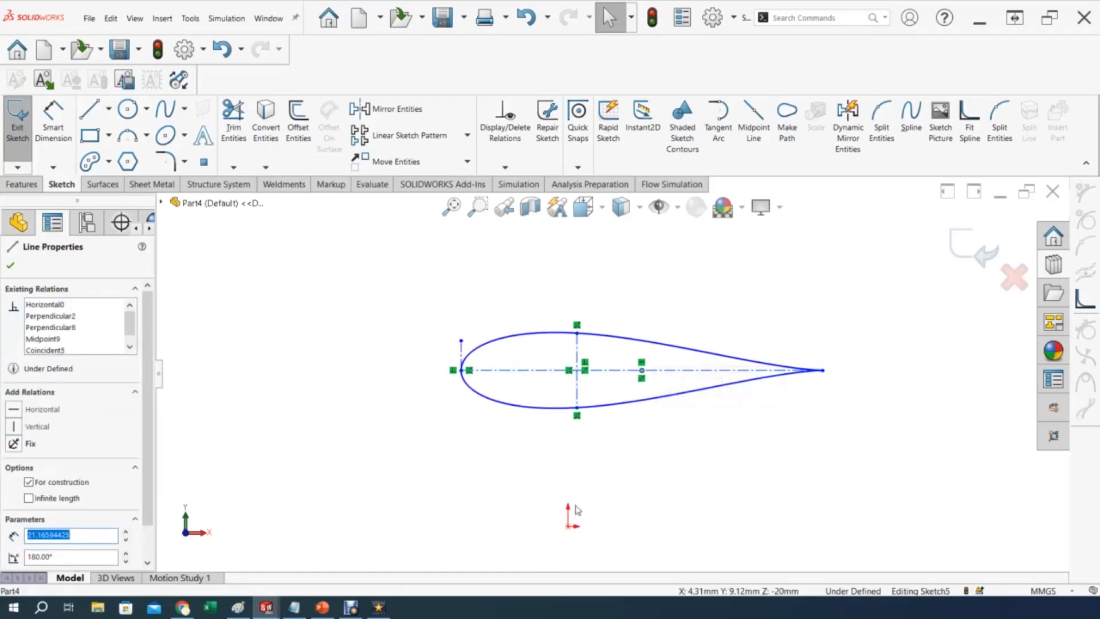
pyautogui.keyDown('ctrl'); pyautogui.click(569, 525); pyautogui.keyUp('ctrl')
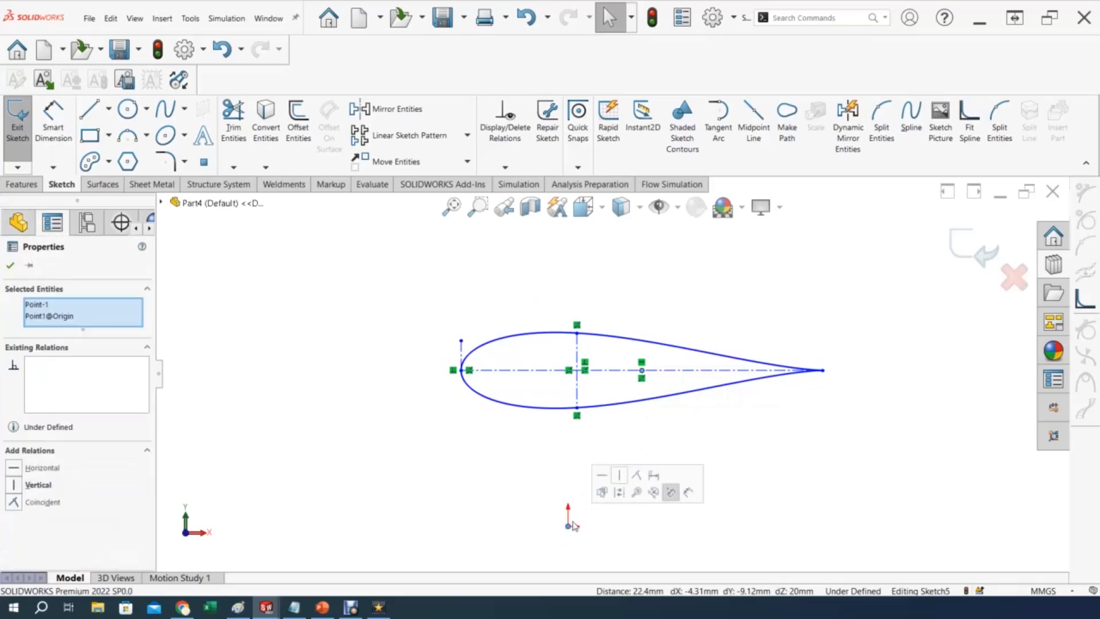
pyautogui.click(636, 475)
pyautogui.scroll(3, 628, 410)
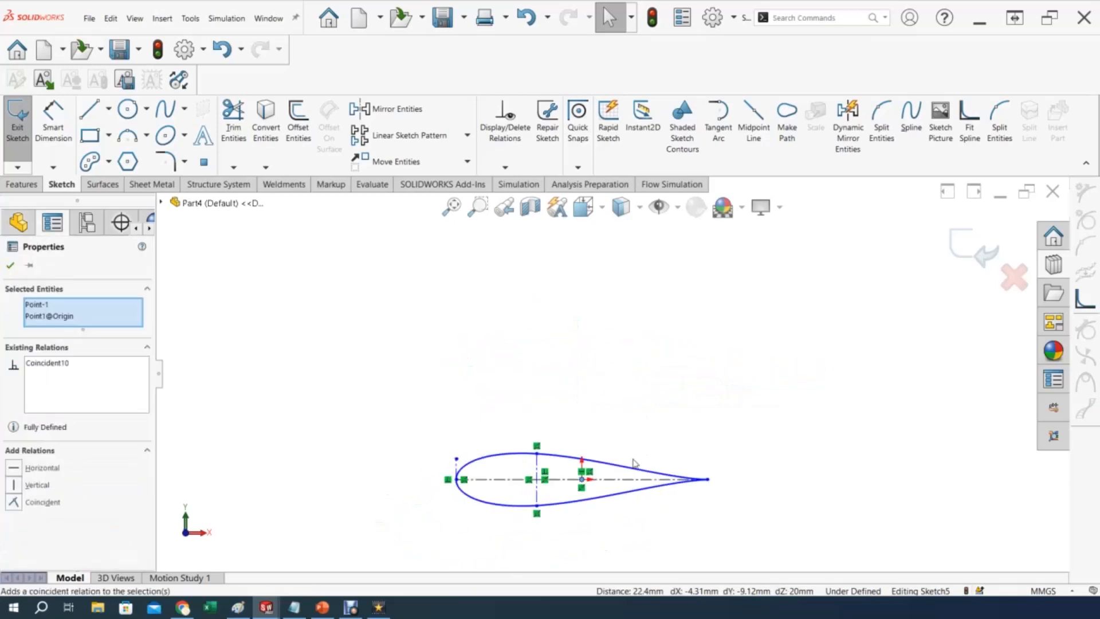
pyautogui.scroll(-2, 628, 409)
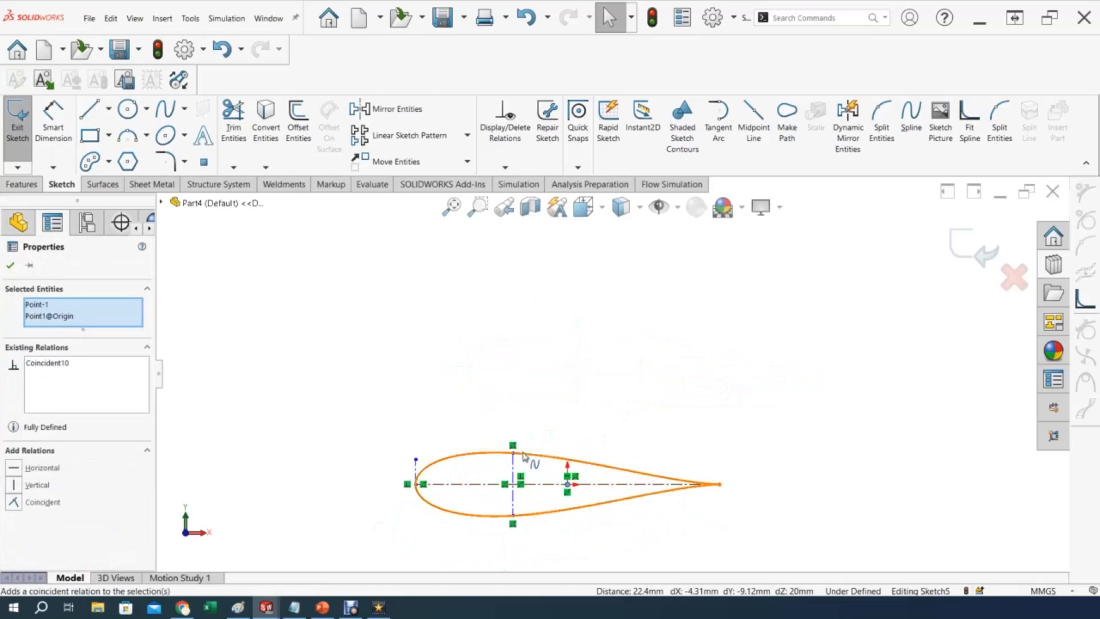
# Check the RC PROPELLER DESIGN slide in PowerPoint, then dimension the chord centerline of Sketch5 to 15 mm in SOLIDWORKS.
pyautogui.click(322, 606)
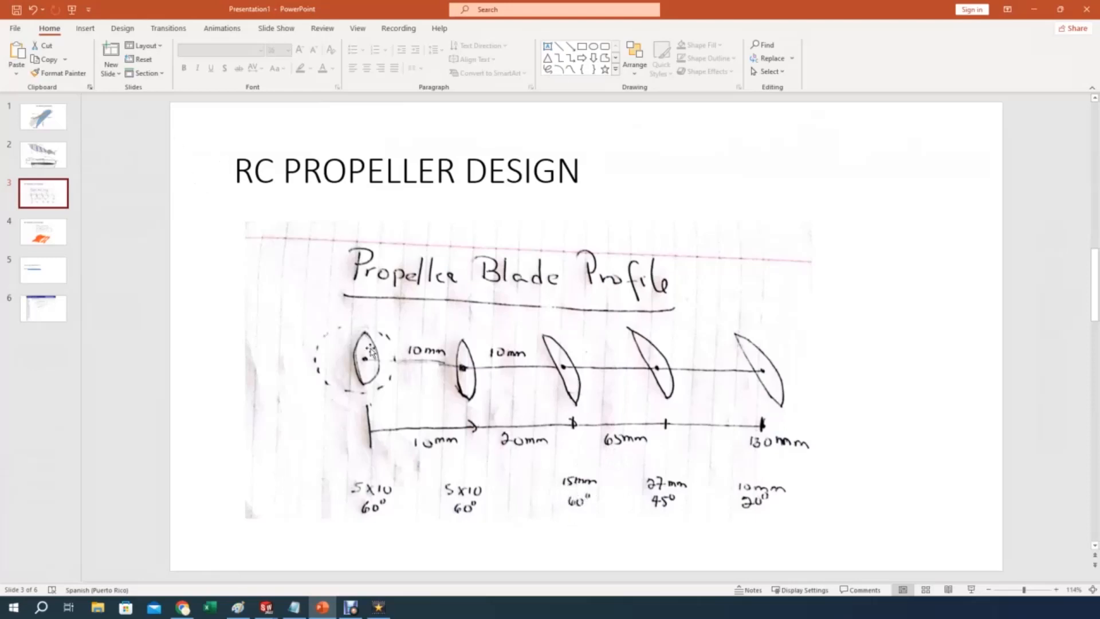
pyautogui.click(1034, 9)
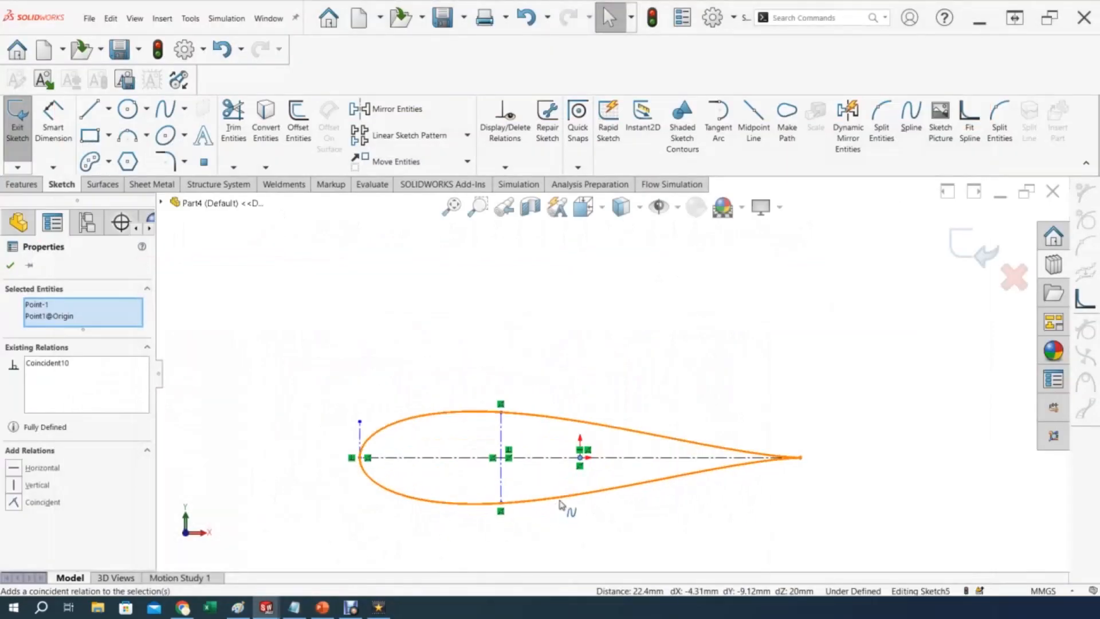
pyautogui.scroll(-3, 565, 503)
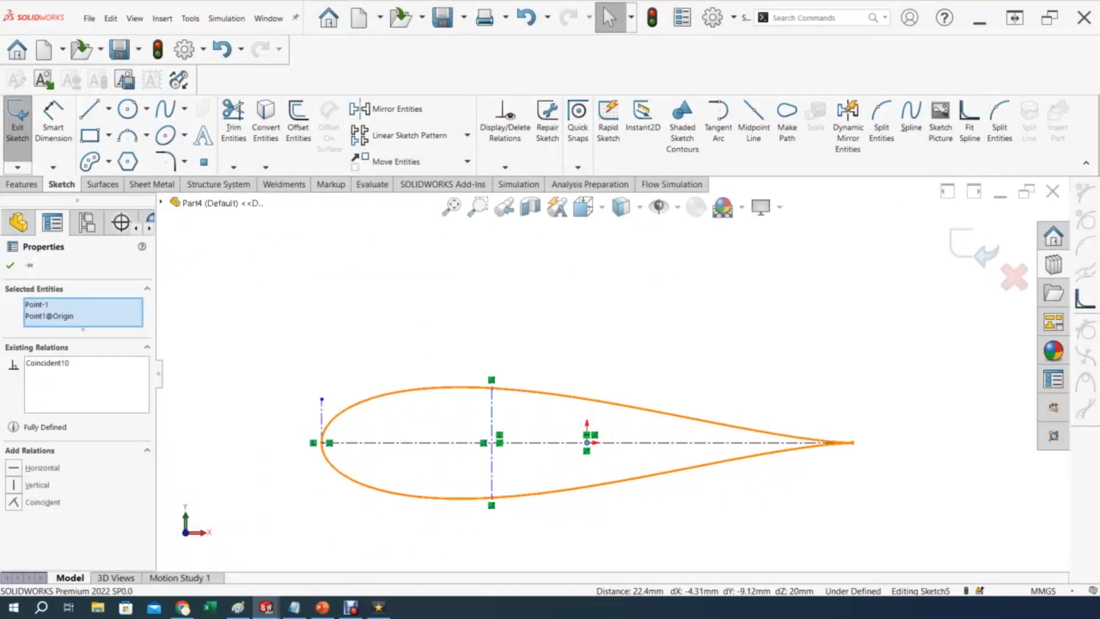
pyautogui.click(53, 117)
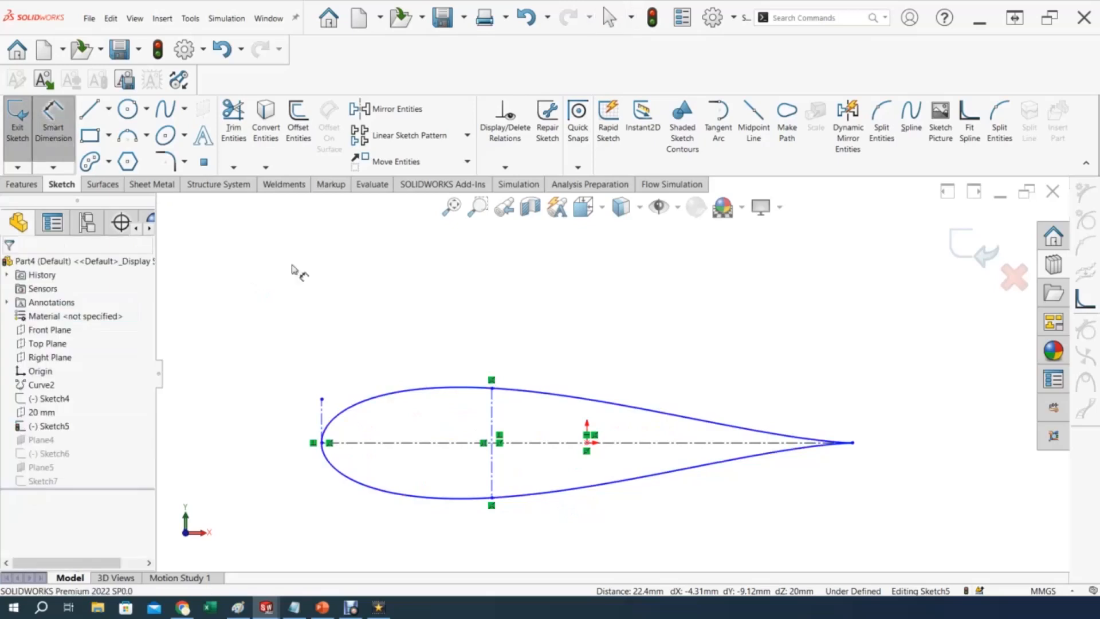
pyautogui.click(547, 443)
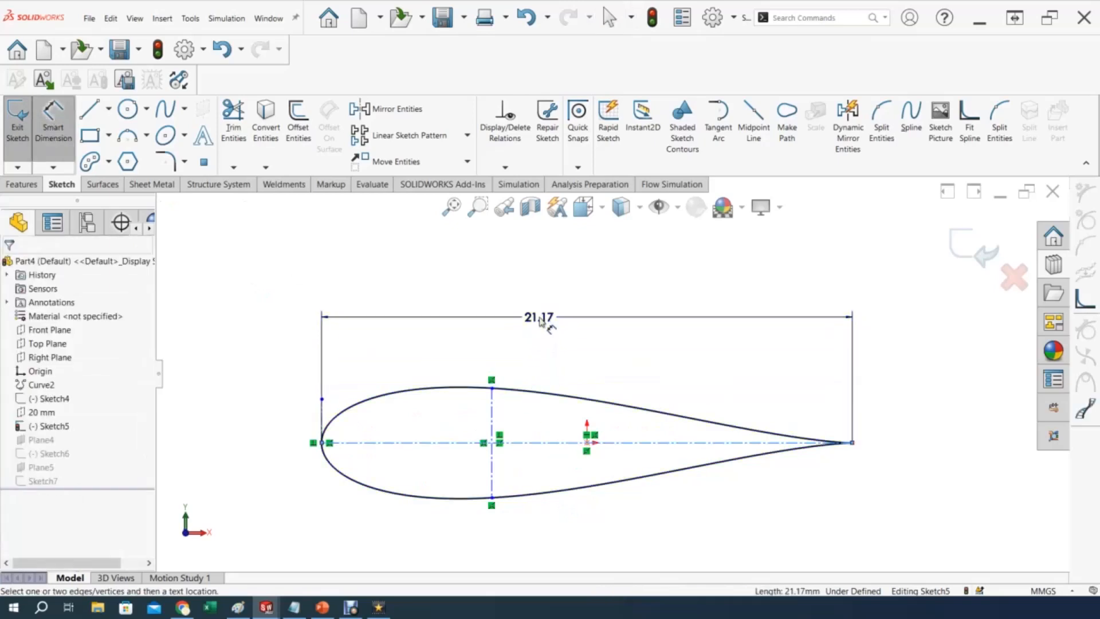
pyautogui.click(623, 338)
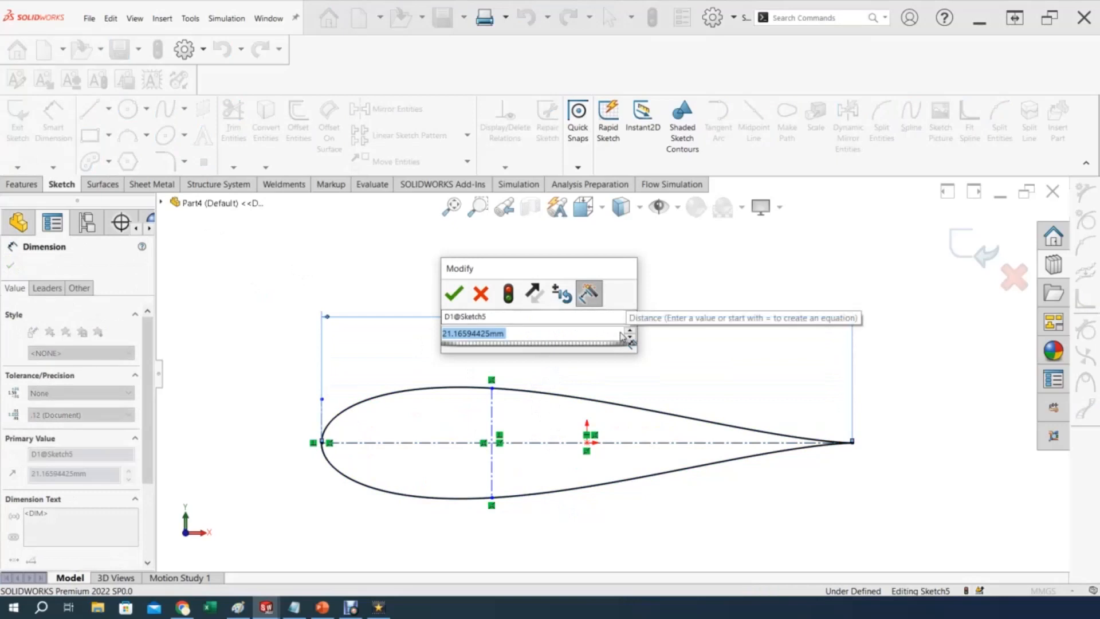
pyautogui.write('15')
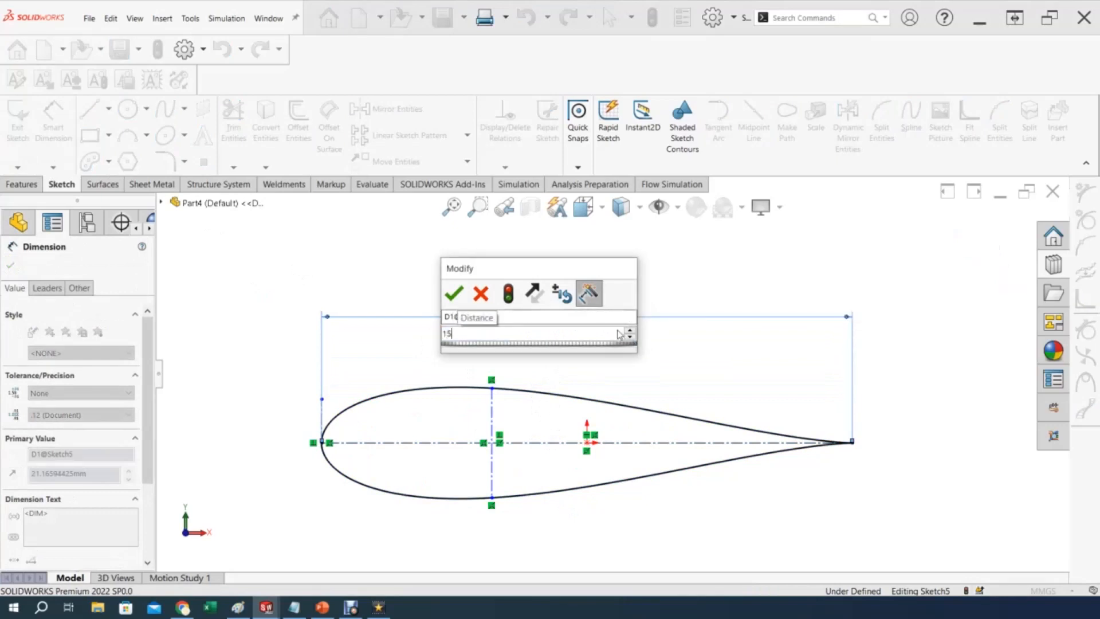
pyautogui.press('Return')
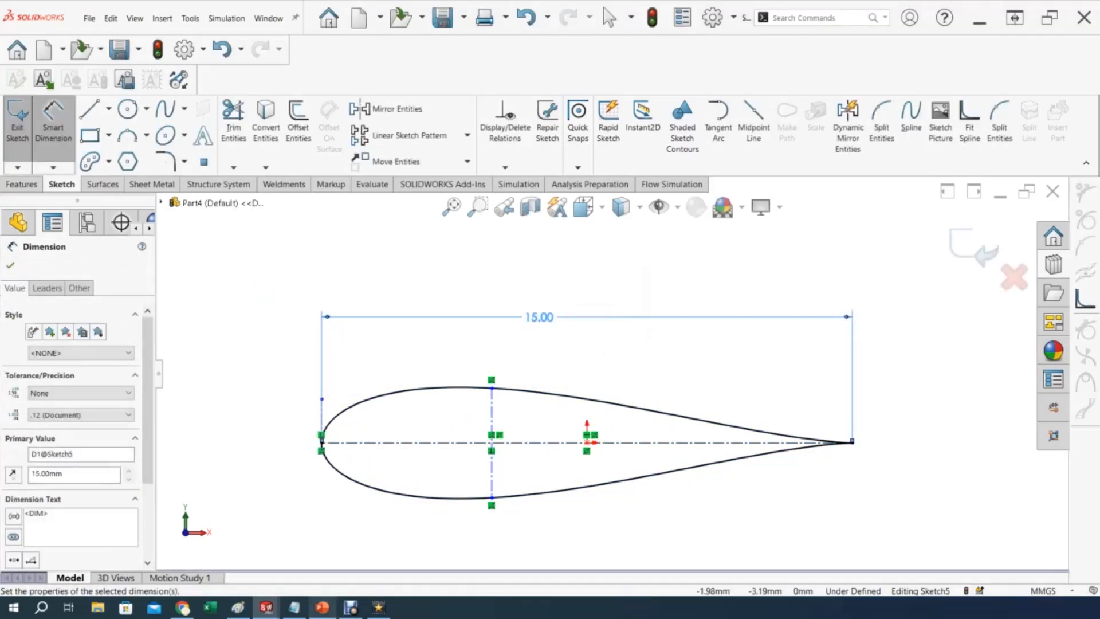
# Recheck the Propeller Blade Profile slide in PowerPoint, and set the chord centerline's angle to 160° in SOLIDWORKS.
pyautogui.click(323, 609)
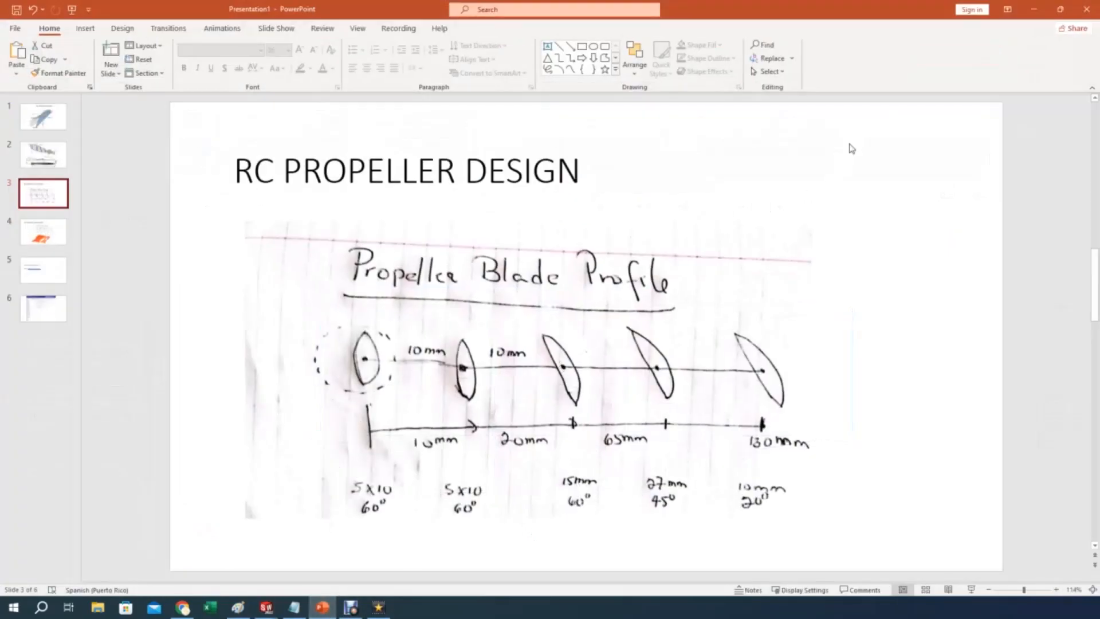
pyautogui.click(1033, 9)
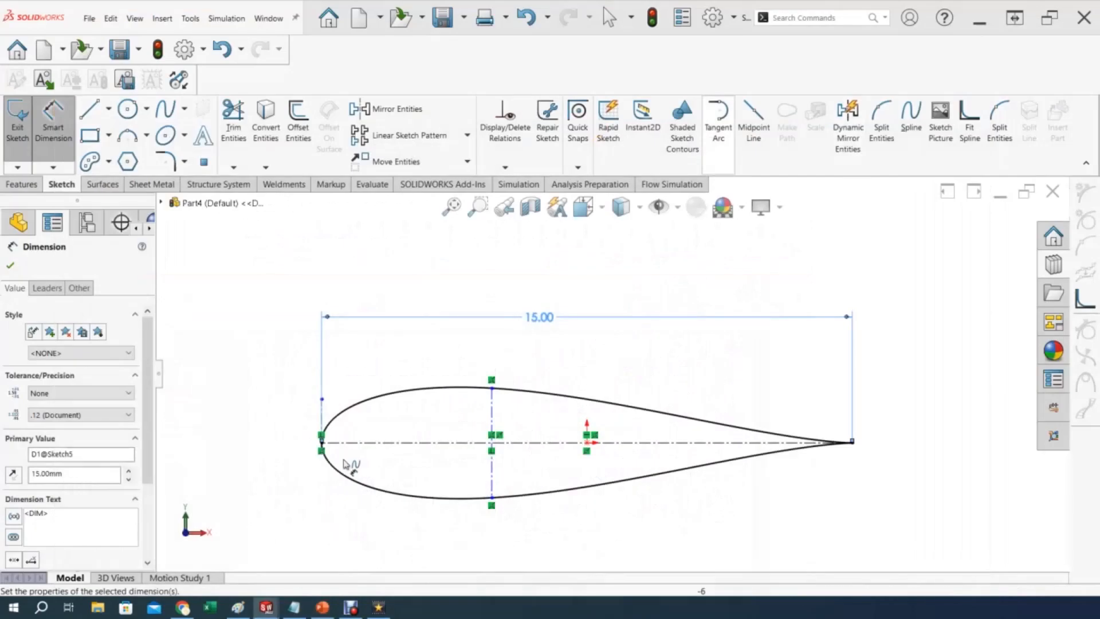
pyautogui.click(579, 452)
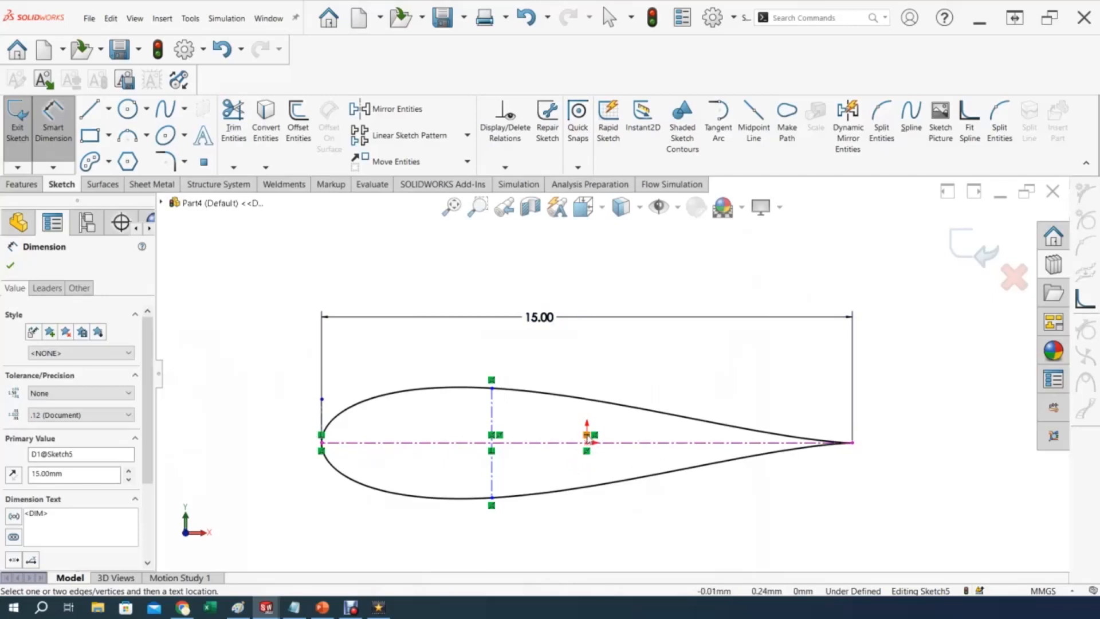
pyautogui.press('Escape')
pyautogui.scroll(-3, 578, 504)
pyautogui.scroll(3, 554, 462)
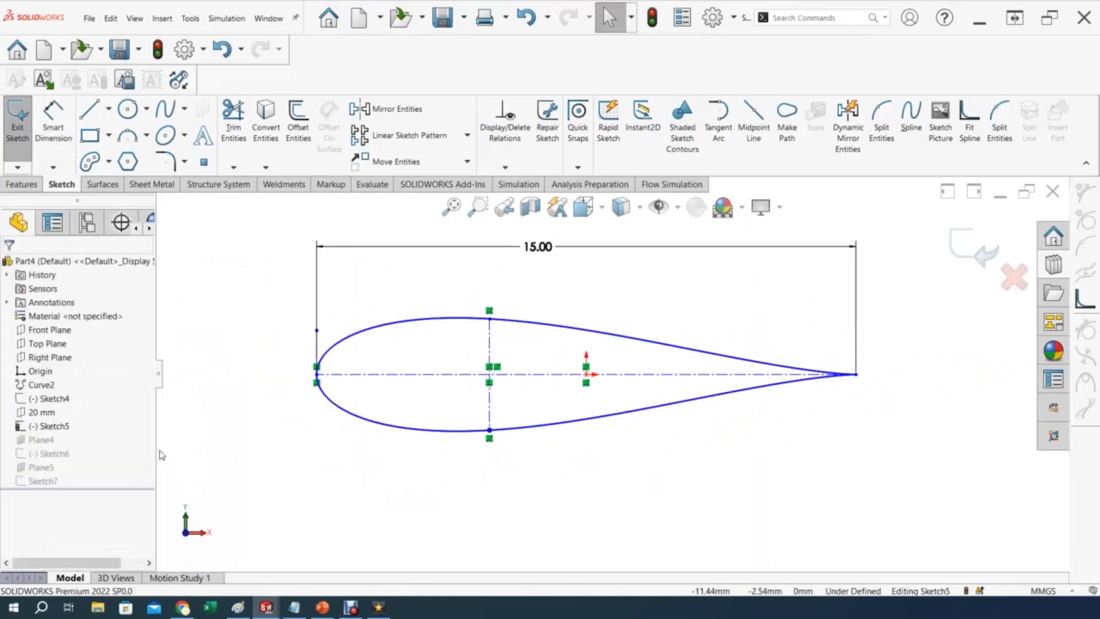
pyautogui.click(367, 374)
pyautogui.click(69, 556)
pyautogui.doubleClick(69, 557)
pyautogui.write('160')
pyautogui.press('Return')
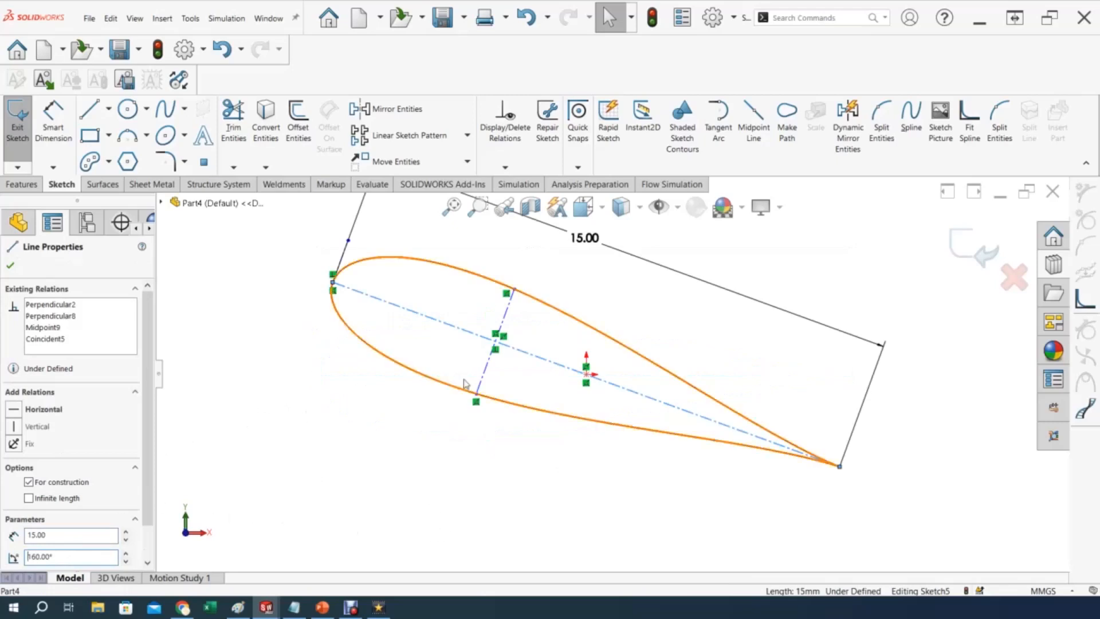
# Sketch a construction line about 10.8 mm long from the origin past the airfoil's leading edge and make it horizontal.
pyautogui.press('l')
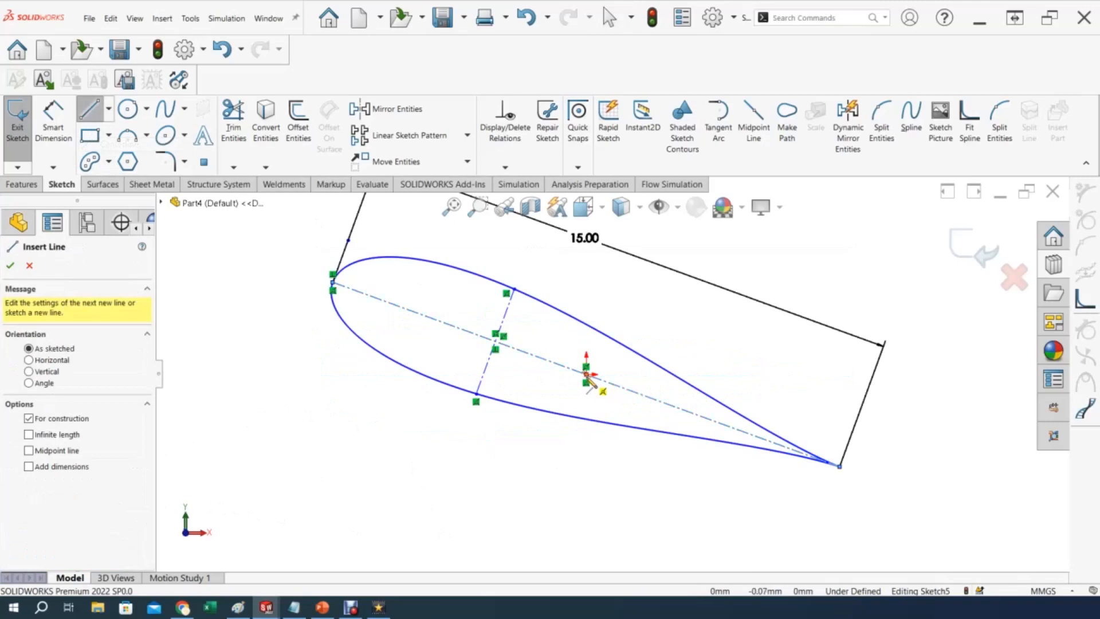
pyautogui.click(586, 374)
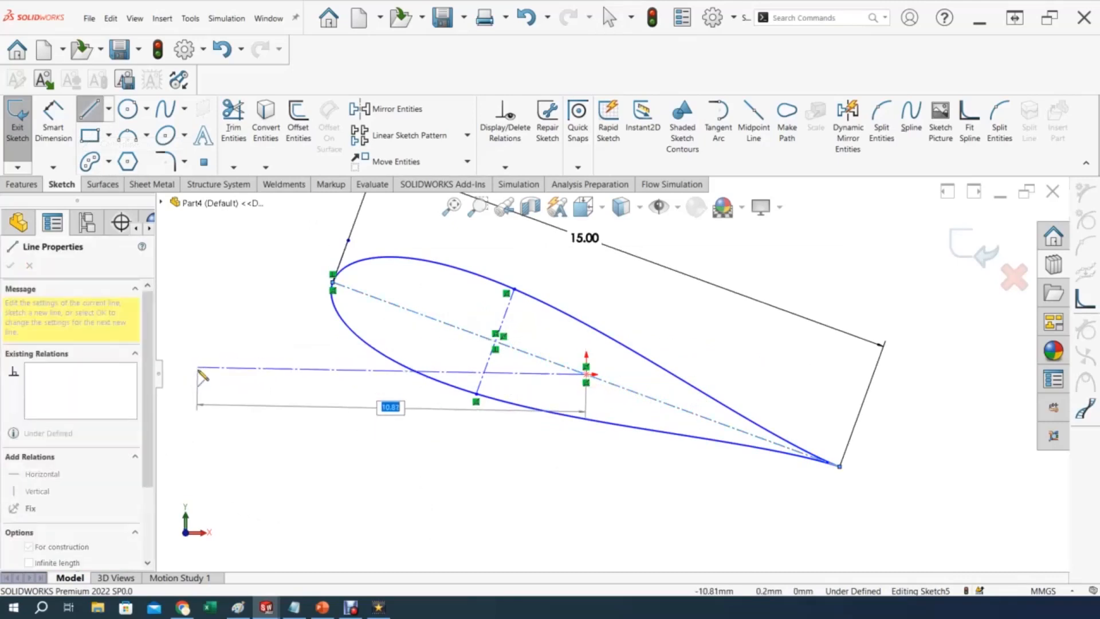
pyautogui.click(198, 371)
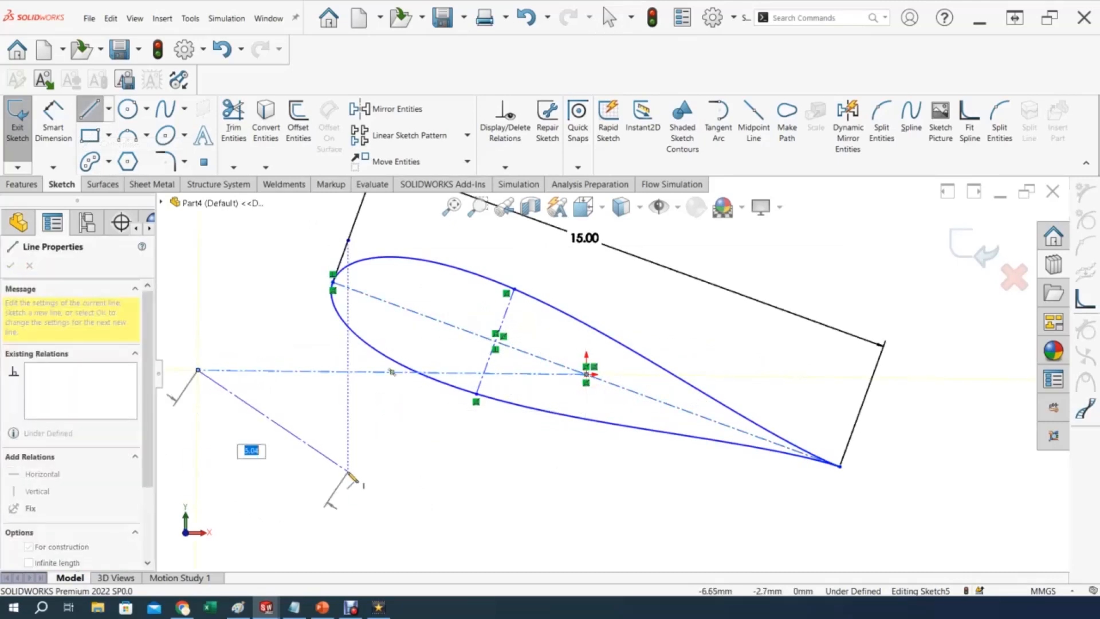
pyautogui.press('Escape')
pyautogui.click(392, 372)
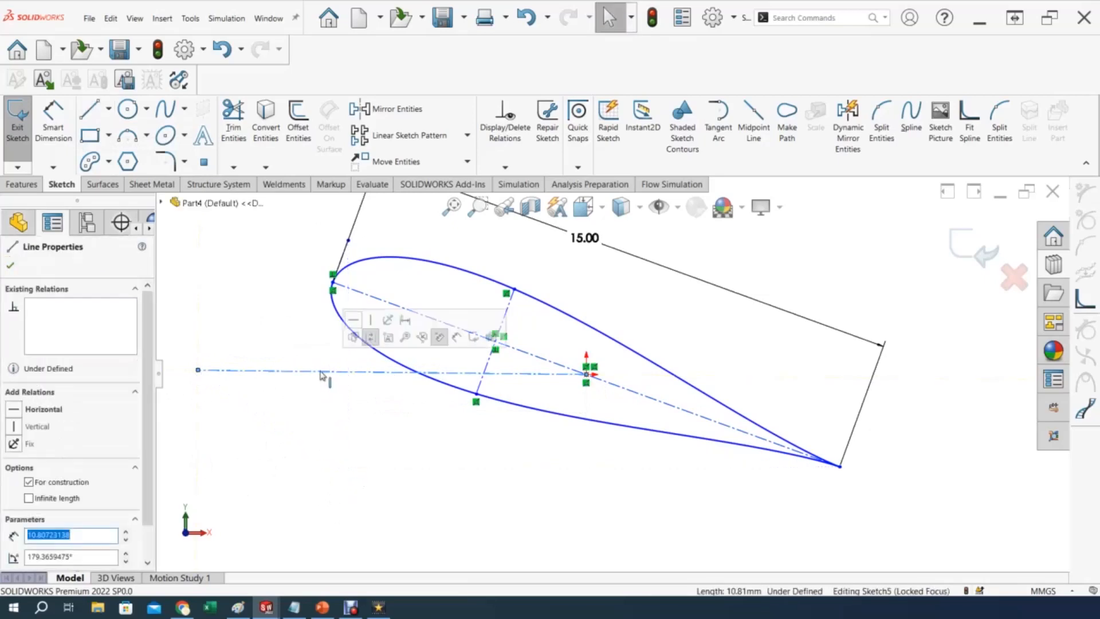
pyautogui.click(352, 319)
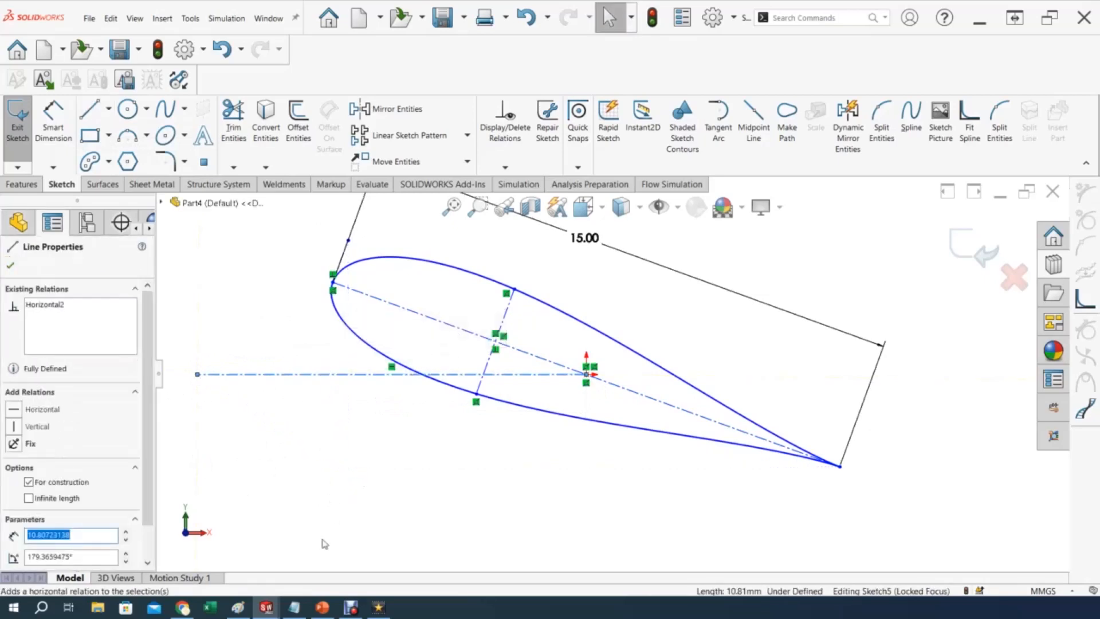
pyautogui.click(337, 511)
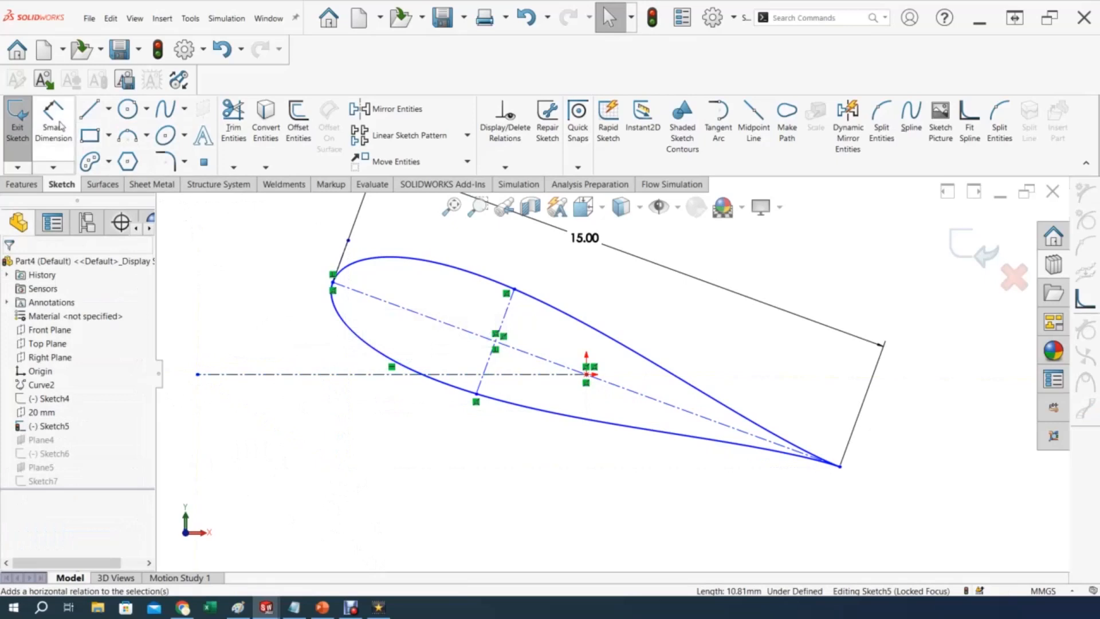
# Dimension the angle between the chord centerline and the horizontal construction line to 60° and exit Sketch5.
pyautogui.click(53, 124)
pyautogui.click(376, 299)
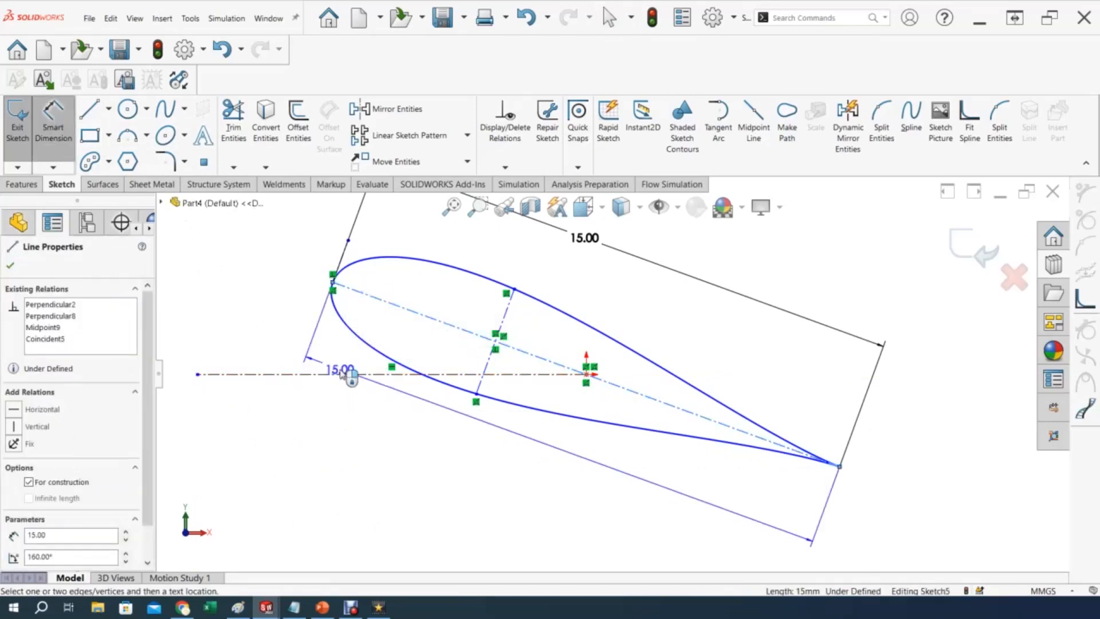
pyautogui.click(344, 374)
pyautogui.click(293, 356)
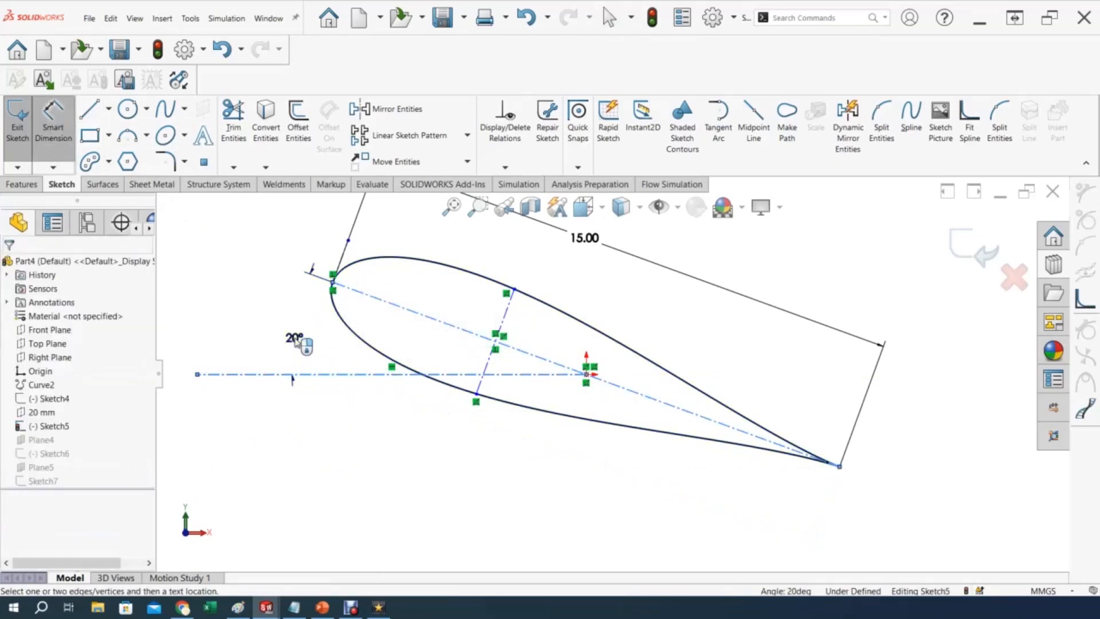
pyautogui.write('60')
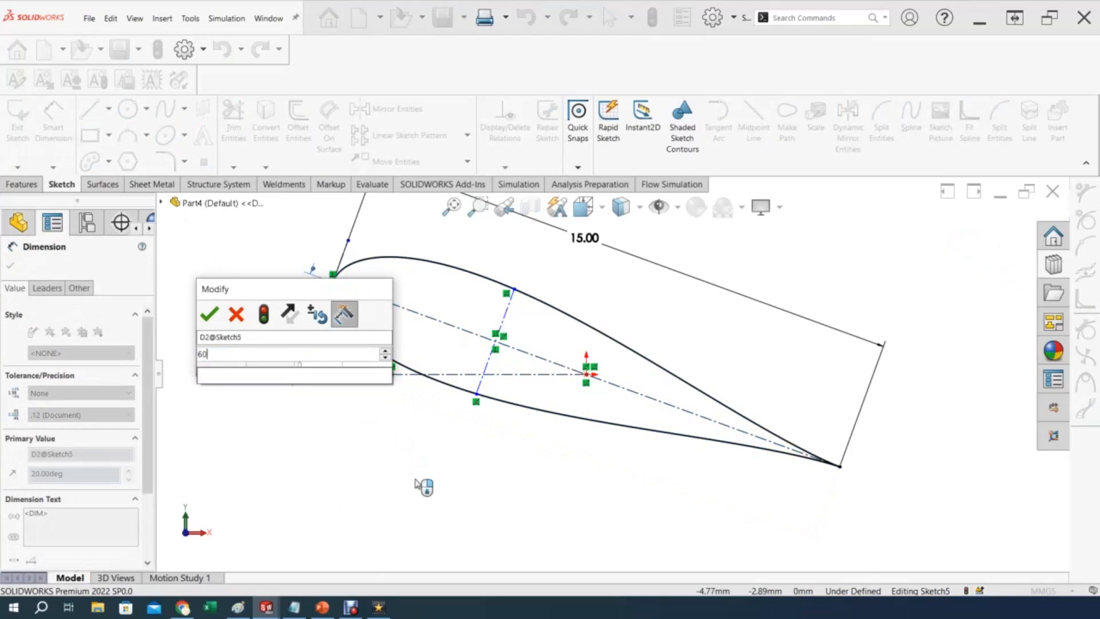
pyautogui.press('Return')
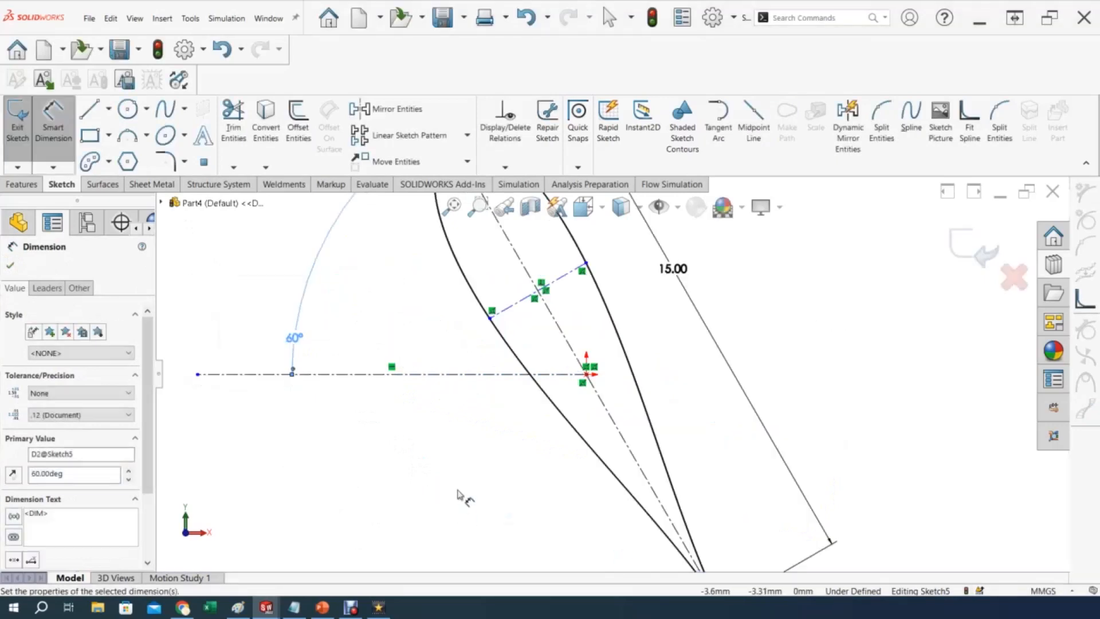
pyautogui.press('f')
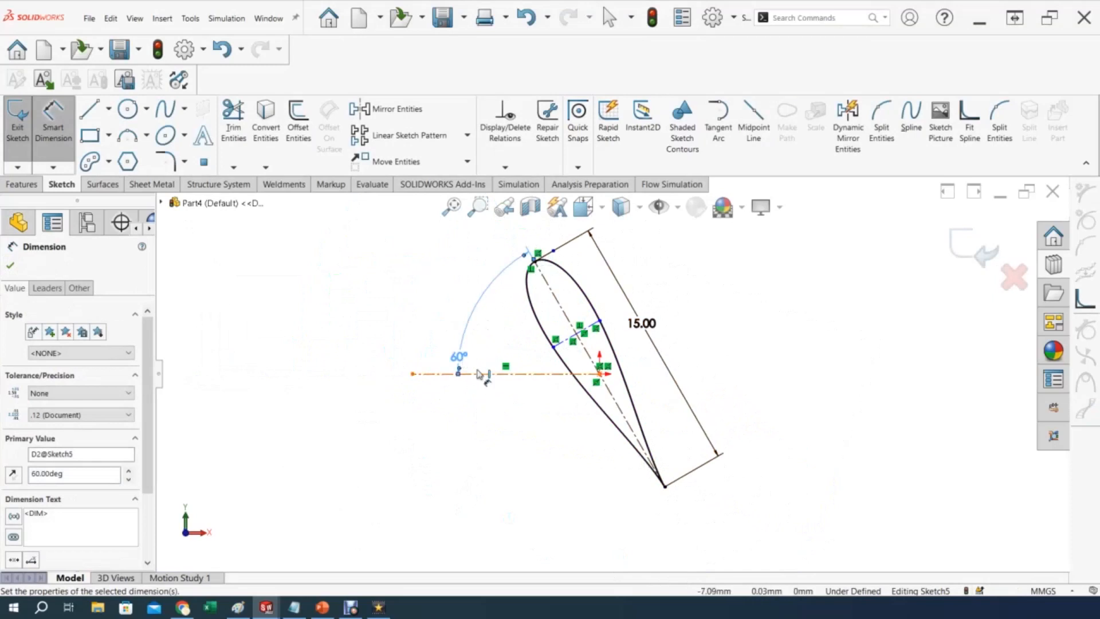
pyautogui.click(976, 255)
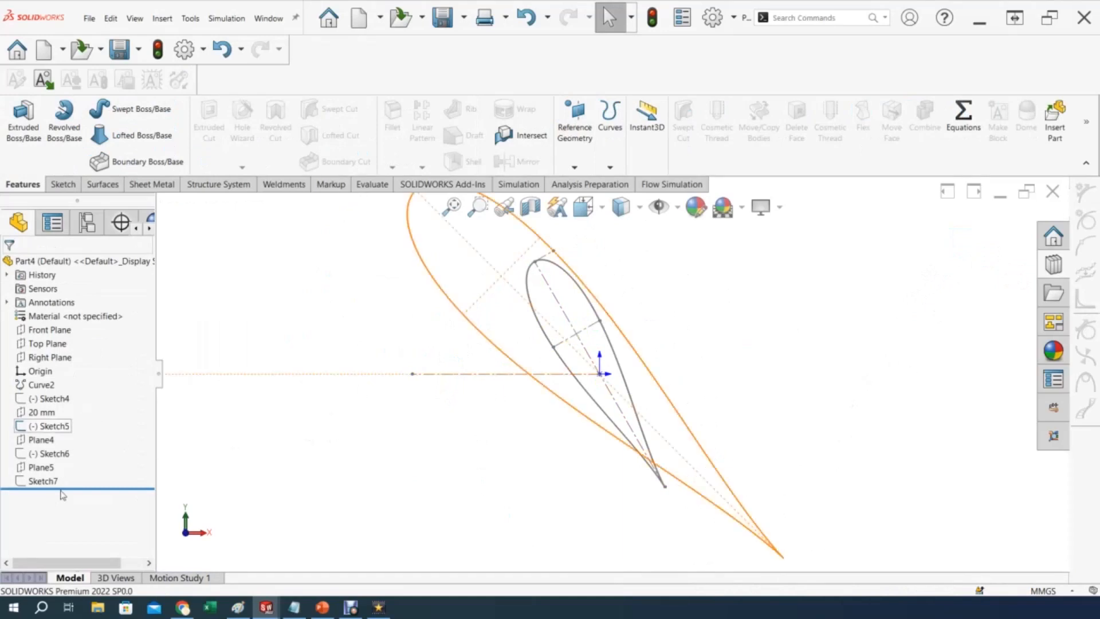
# Review the blade profile slide in PowerPoint, then show the hidden airfoil sections Sketch7 and Sketch6 in SOLIDWORKS.
pyautogui.moveTo(411, 452)
pyautogui.mouseDown(button='middle')
pyautogui.moveTo(431, 455)
pyautogui.moveTo(410, 523)
pyautogui.moveTo(421, 544)
pyautogui.mouseUp(button='middle')
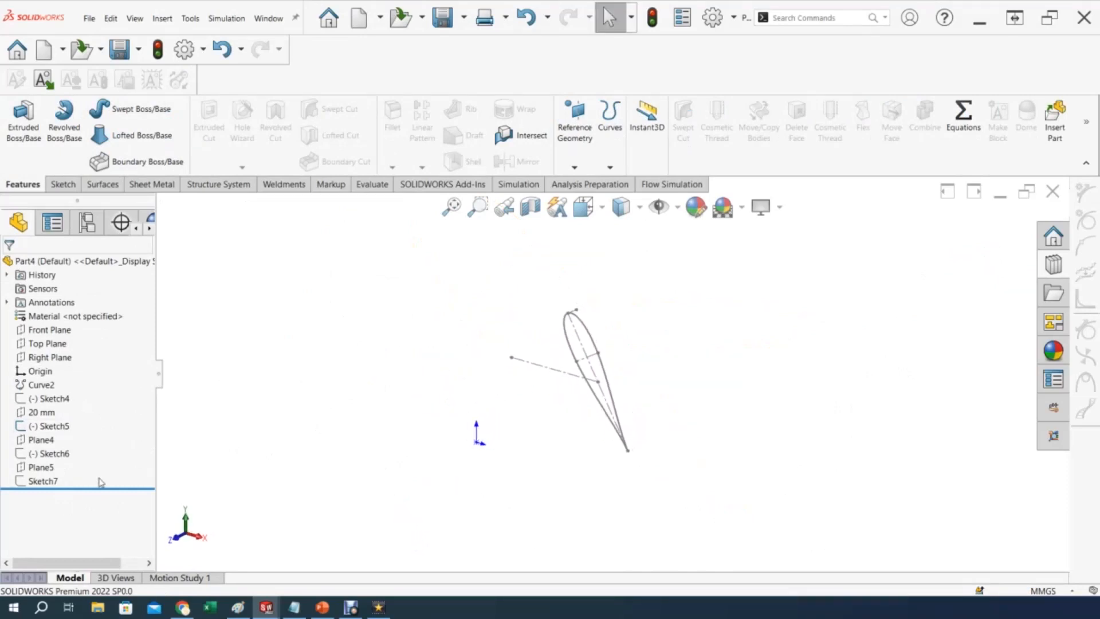
pyautogui.click(322, 607)
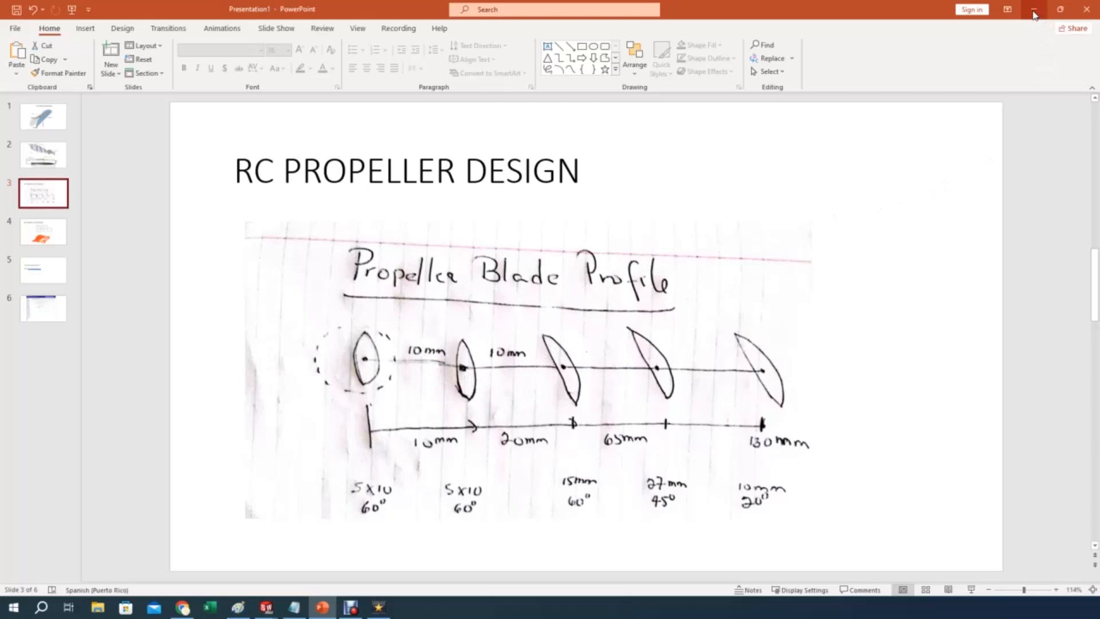
pyautogui.click(265, 606)
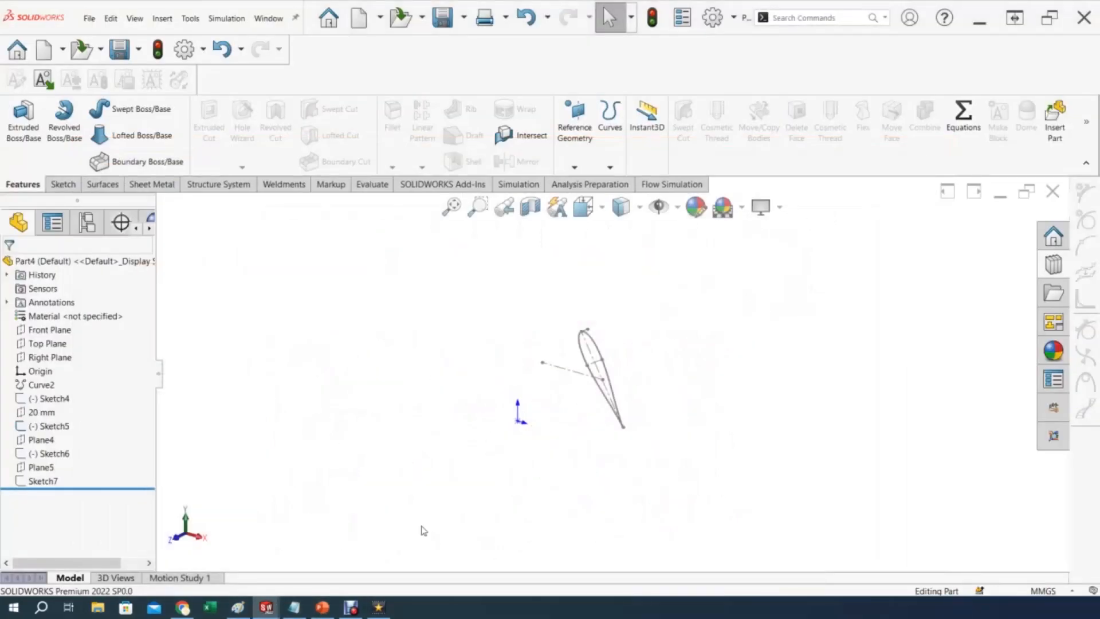
pyautogui.click(39, 485)
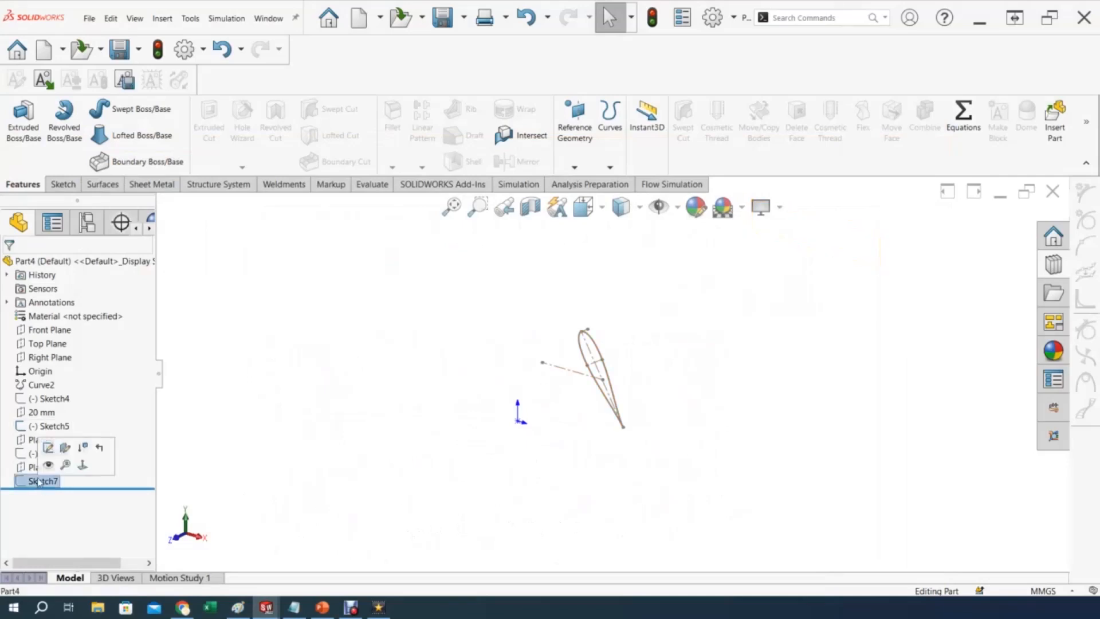
pyautogui.press('Escape')
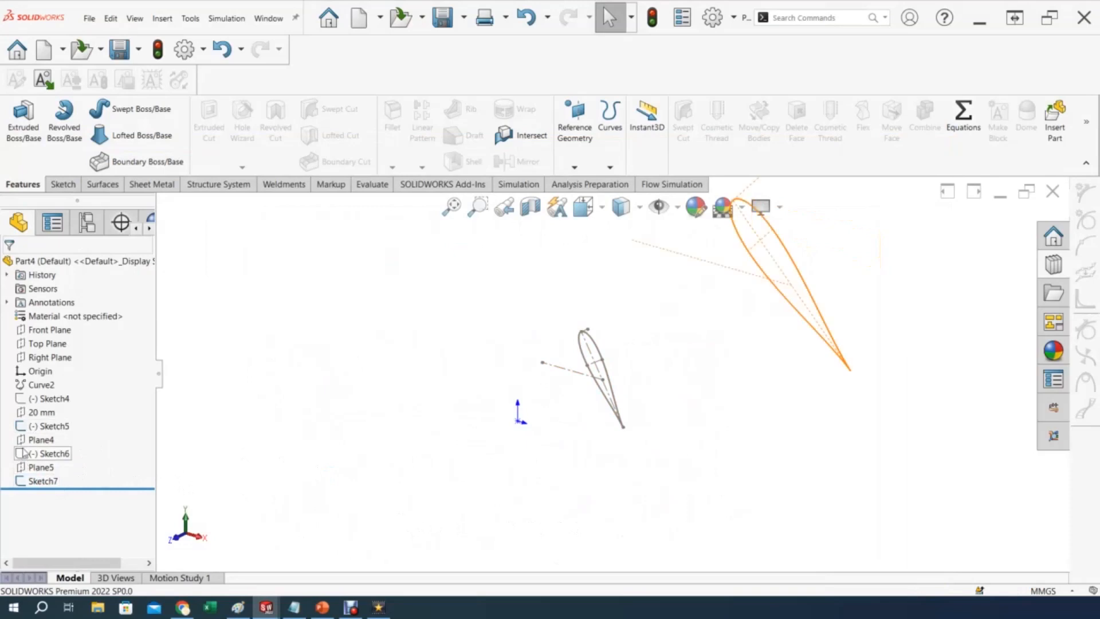
pyautogui.click(36, 439)
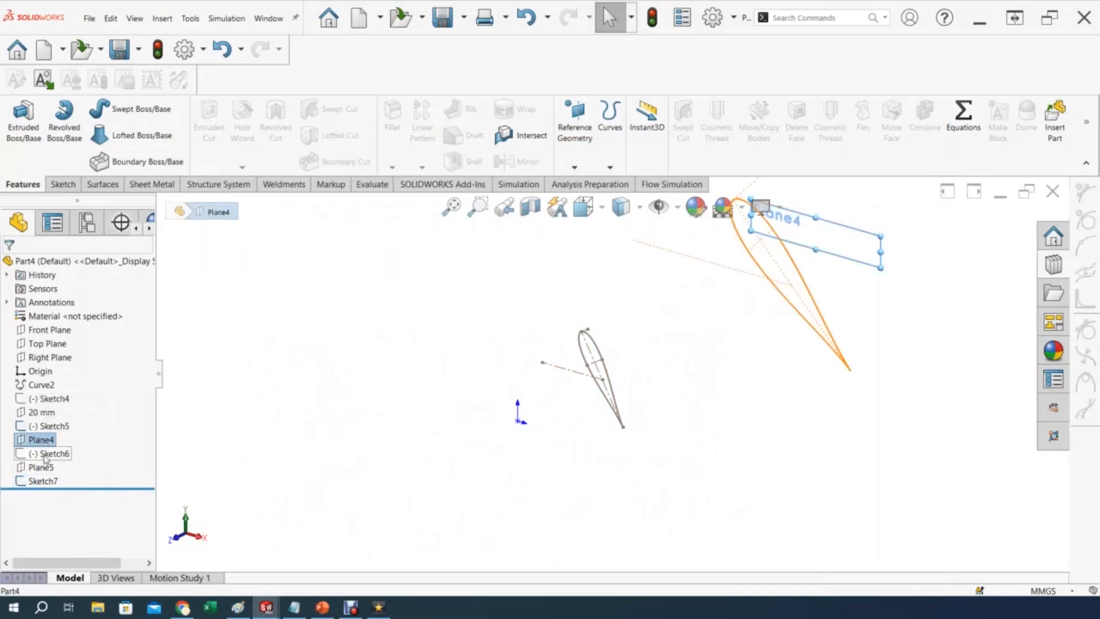
pyautogui.click(45, 454)
pyautogui.click(265, 442)
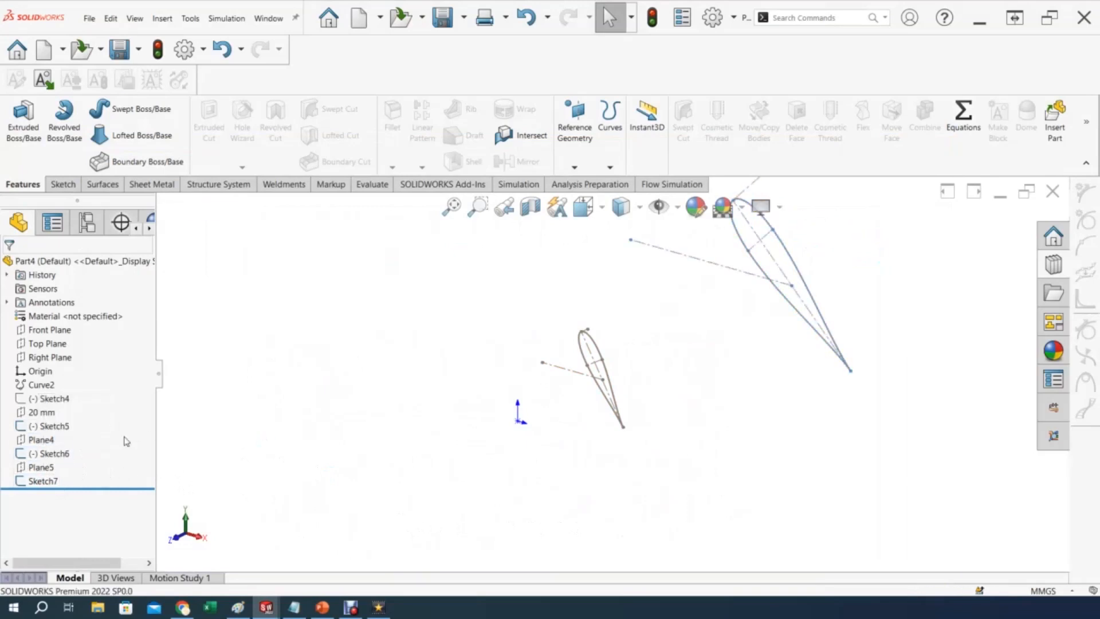
# Examine how the airfoil sections are arranged relative to Sketch4 and the origin.
pyautogui.click(52, 401)
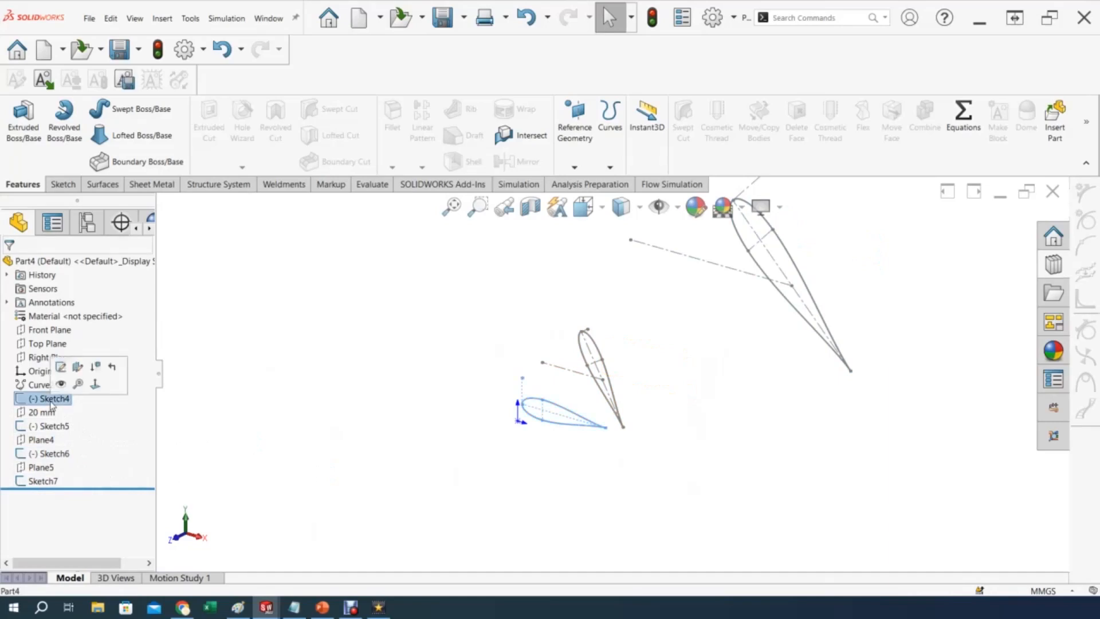
pyautogui.click(318, 446)
pyautogui.click(80, 398)
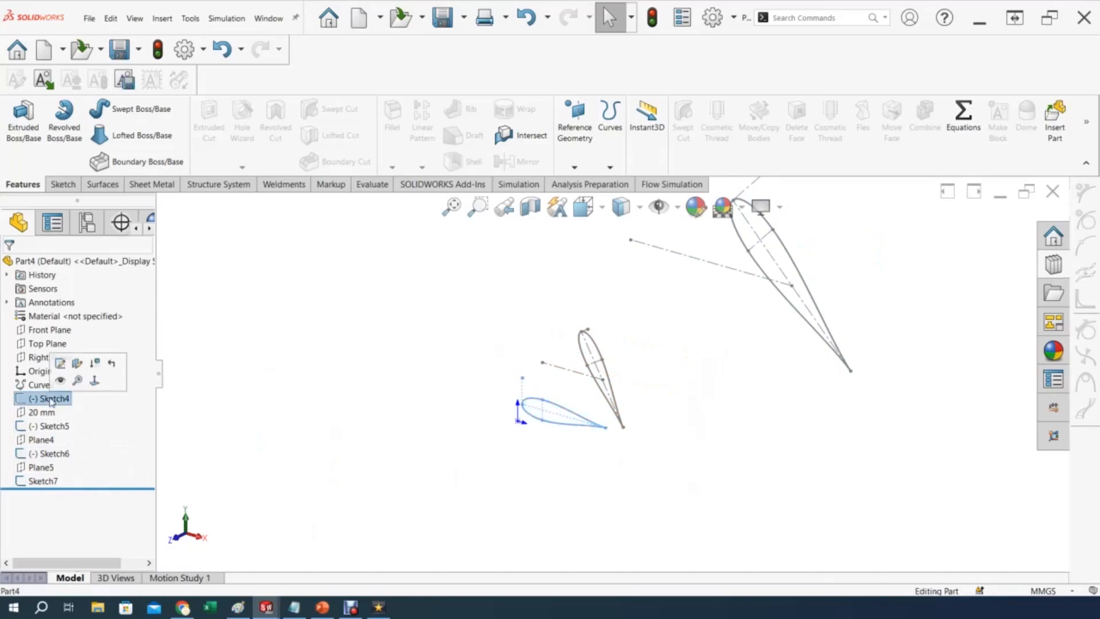
pyautogui.scroll(2, 394, 453)
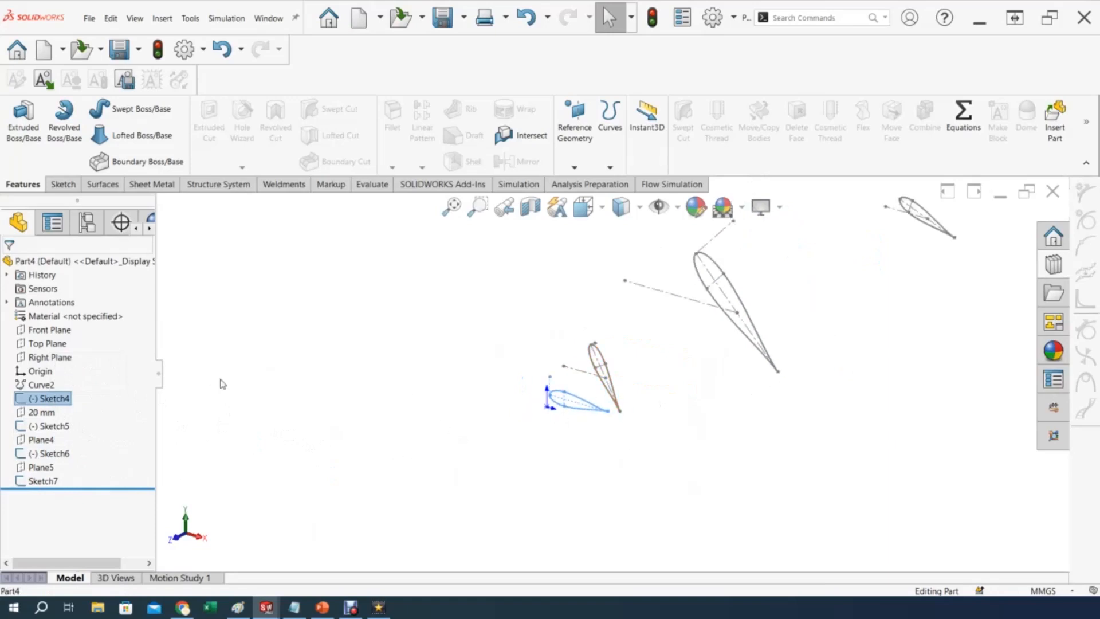
pyautogui.click(352, 416)
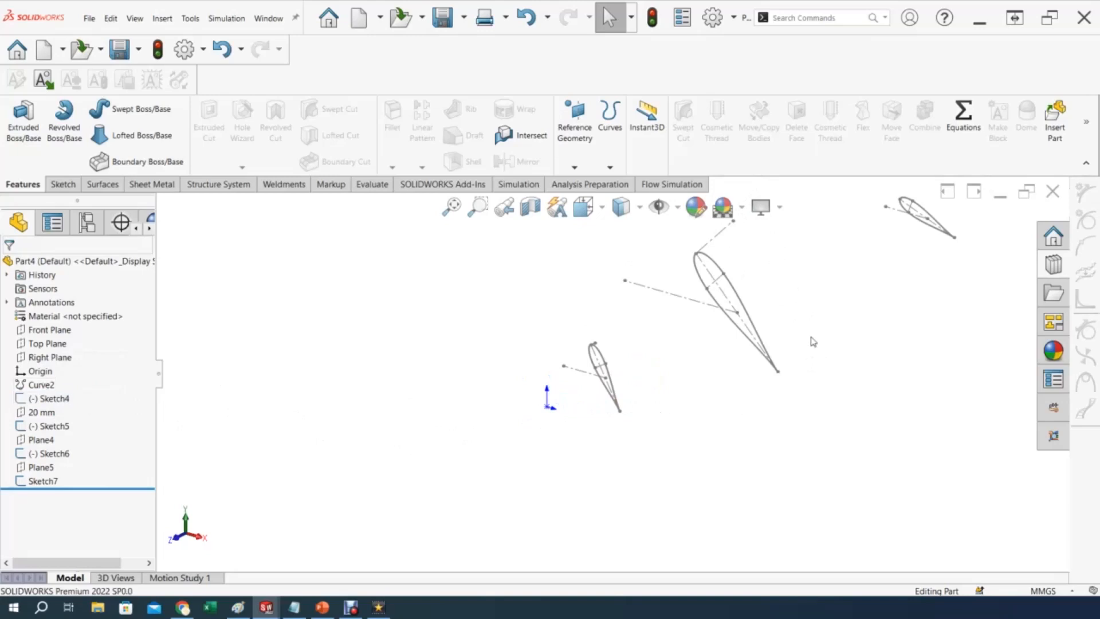
pyautogui.moveTo(790, 384)
pyautogui.mouseDown(button='middle')
pyautogui.moveTo(771, 385)
pyautogui.moveTo(742, 365)
pyautogui.moveTo(688, 372)
pyautogui.moveTo(773, 341)
pyautogui.moveTo(818, 388)
pyautogui.moveTo(761, 368)
pyautogui.moveTo(750, 389)
pyautogui.mouseUp(button='middle')
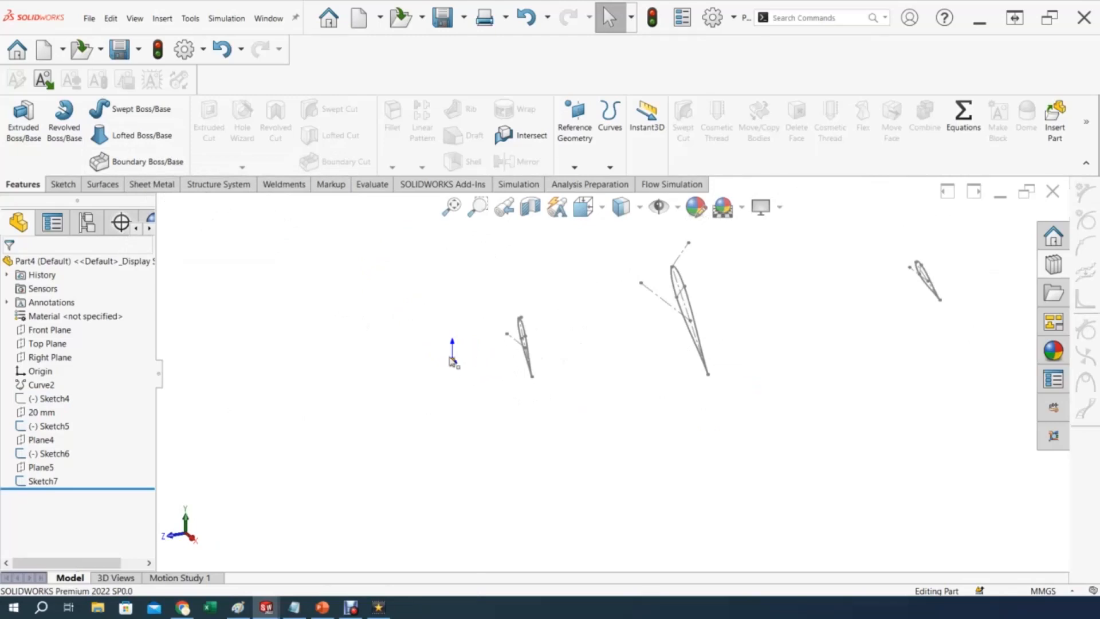
pyautogui.scroll(-2, 496, 366)
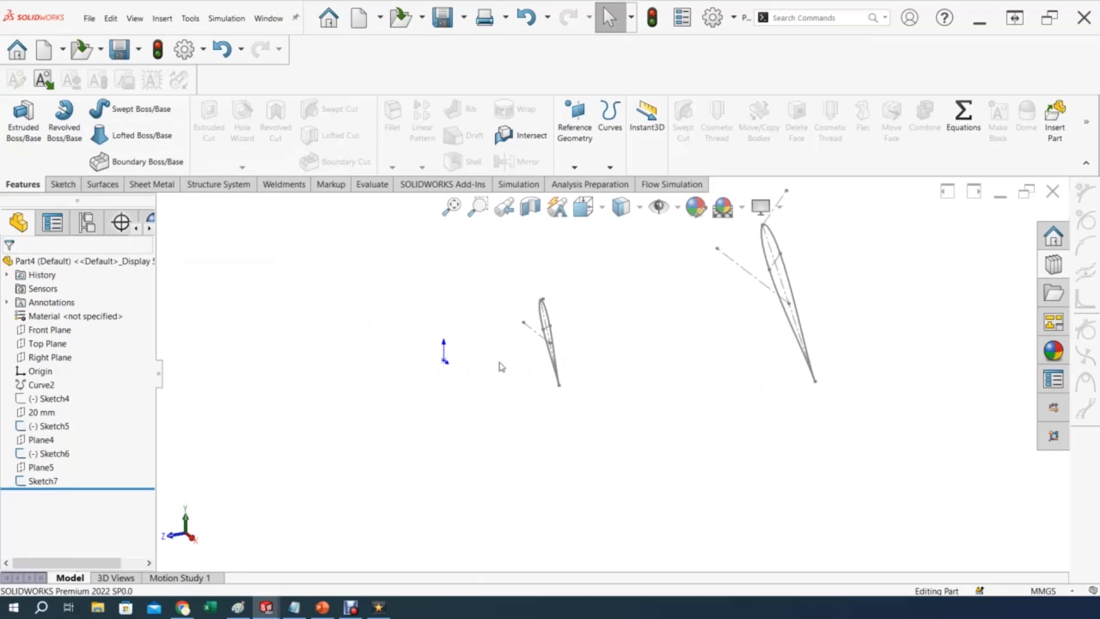
pyautogui.scroll(1, 500, 366)
pyautogui.moveTo(501, 366); pyautogui.dragTo(692, 393, button='middle')
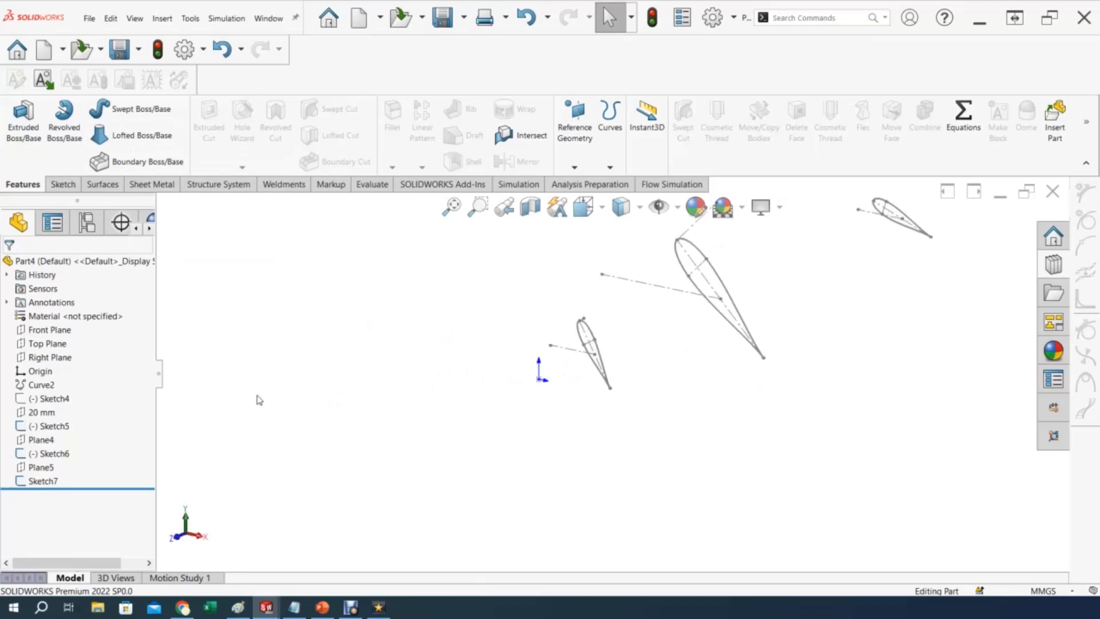
# Start a new sketch on the Front Plane and set the Front view orientation.
pyautogui.click(49, 330)
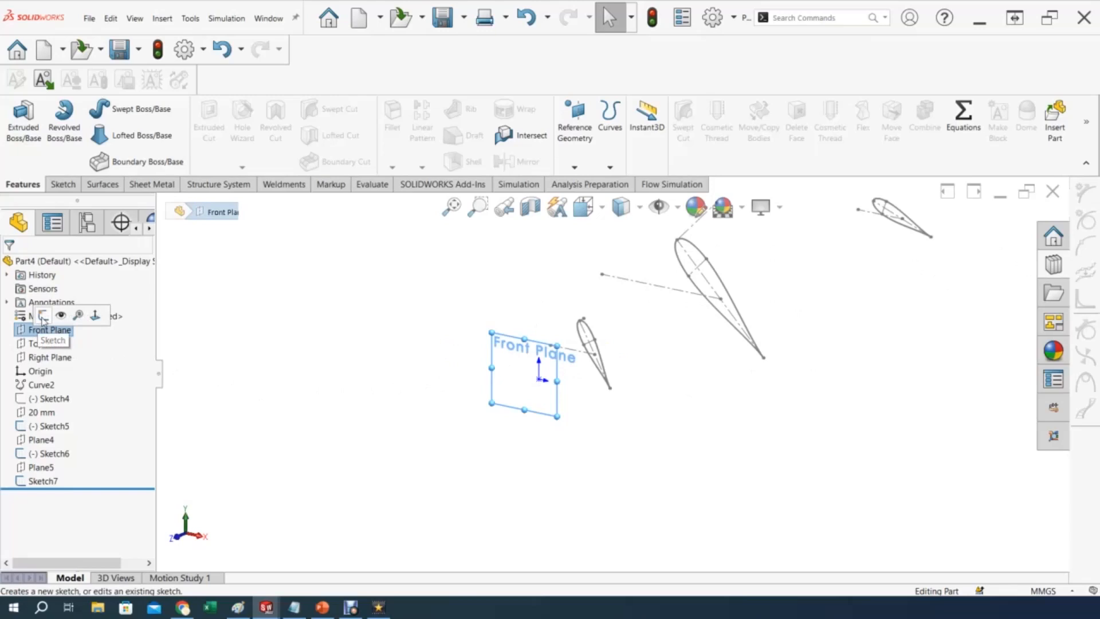
pyautogui.click(43, 317)
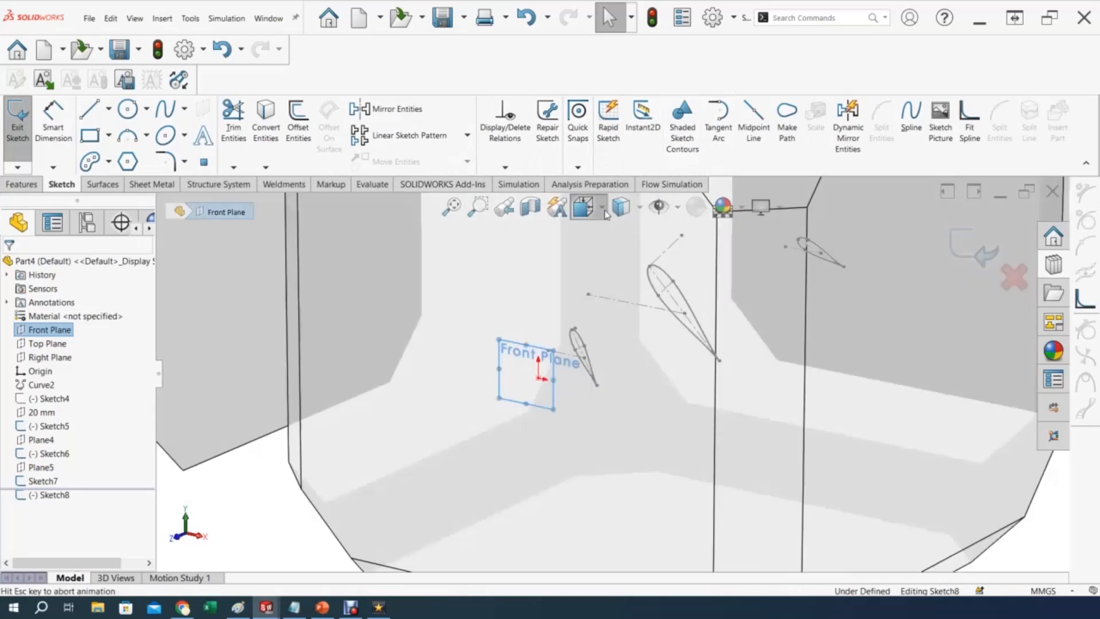
pyautogui.click(583, 206)
pyautogui.click(695, 316)
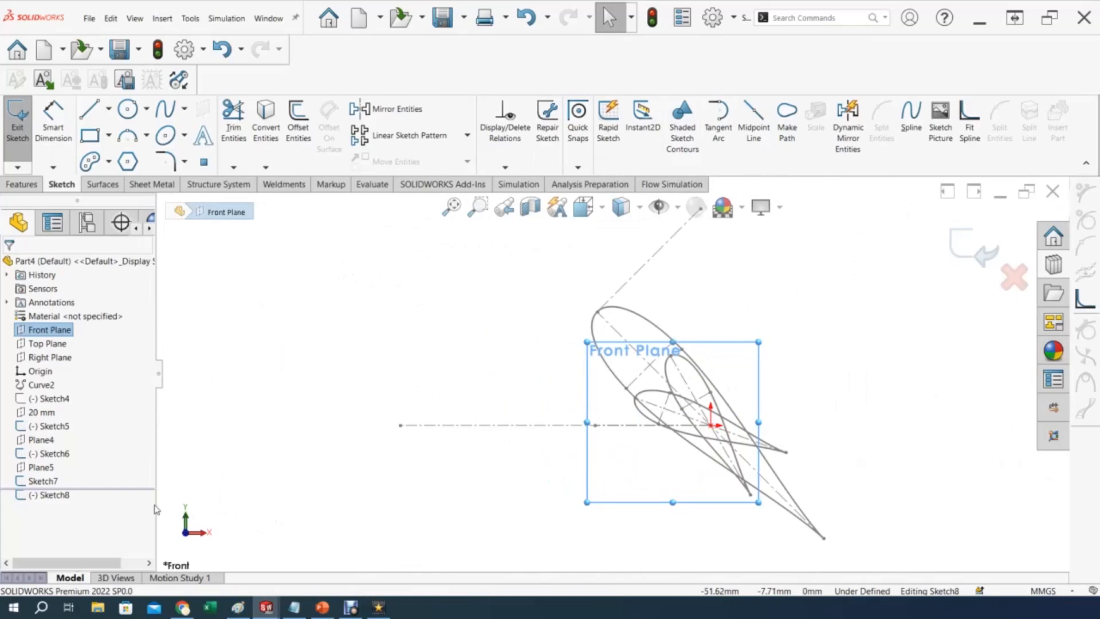
# Hide the airfoil sections Sketch6 and Sketch5.
pyautogui.click(56, 453)
pyautogui.click(65, 437)
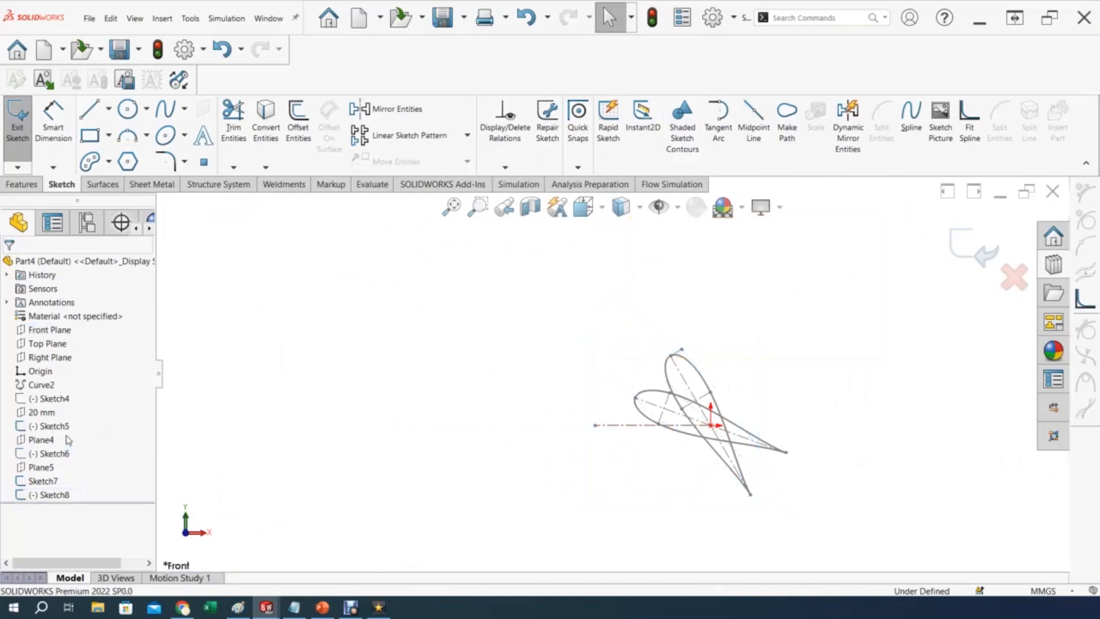
pyautogui.click(49, 427)
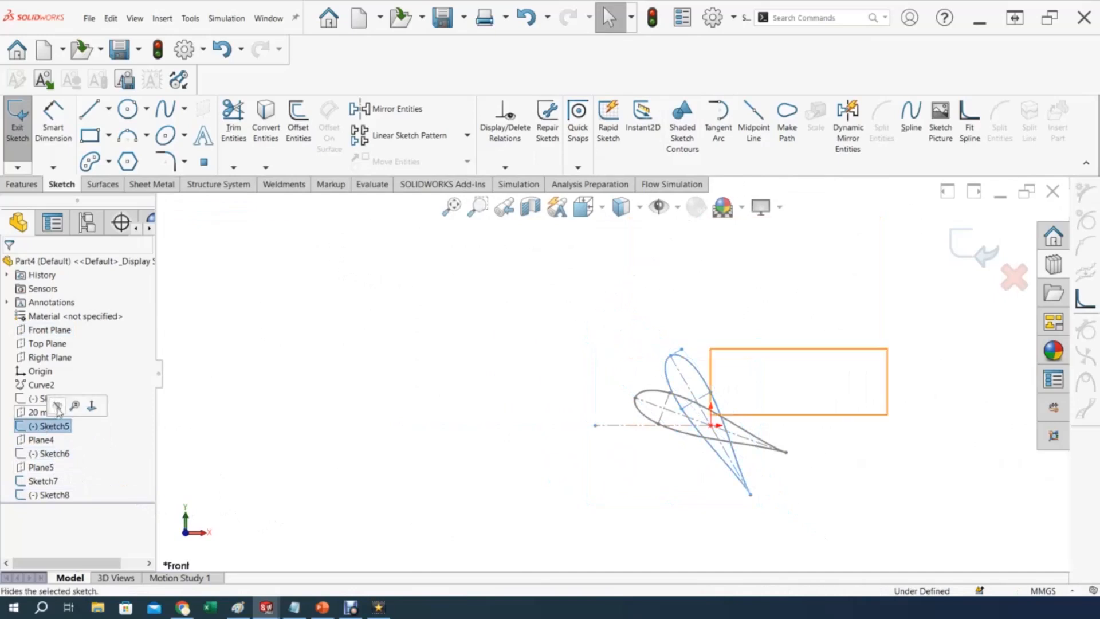
pyautogui.click(57, 405)
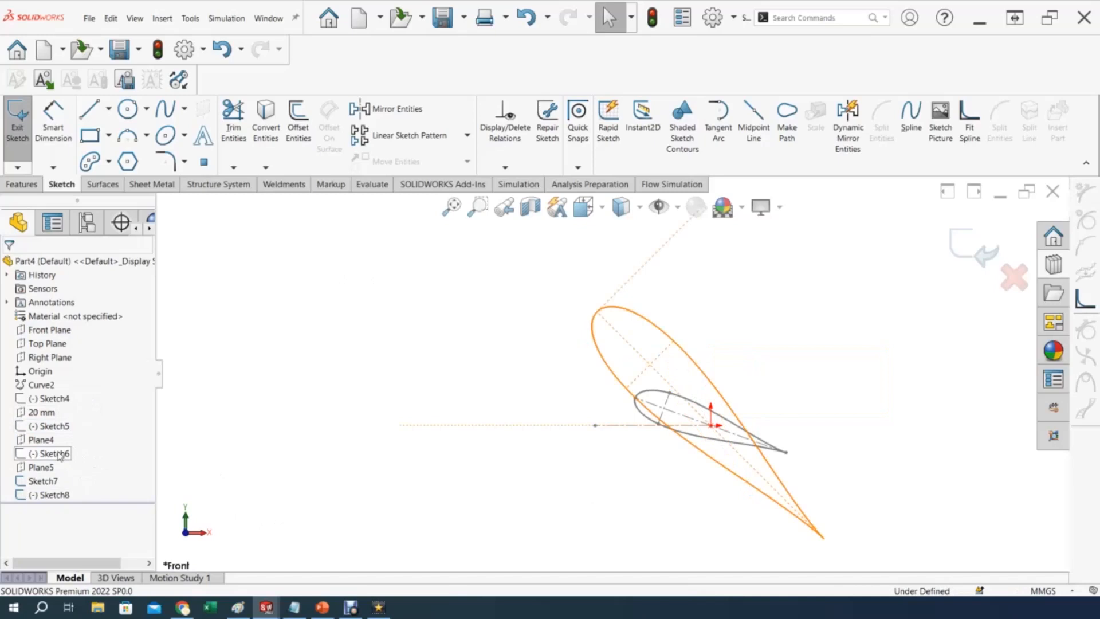
pyautogui.click(58, 456)
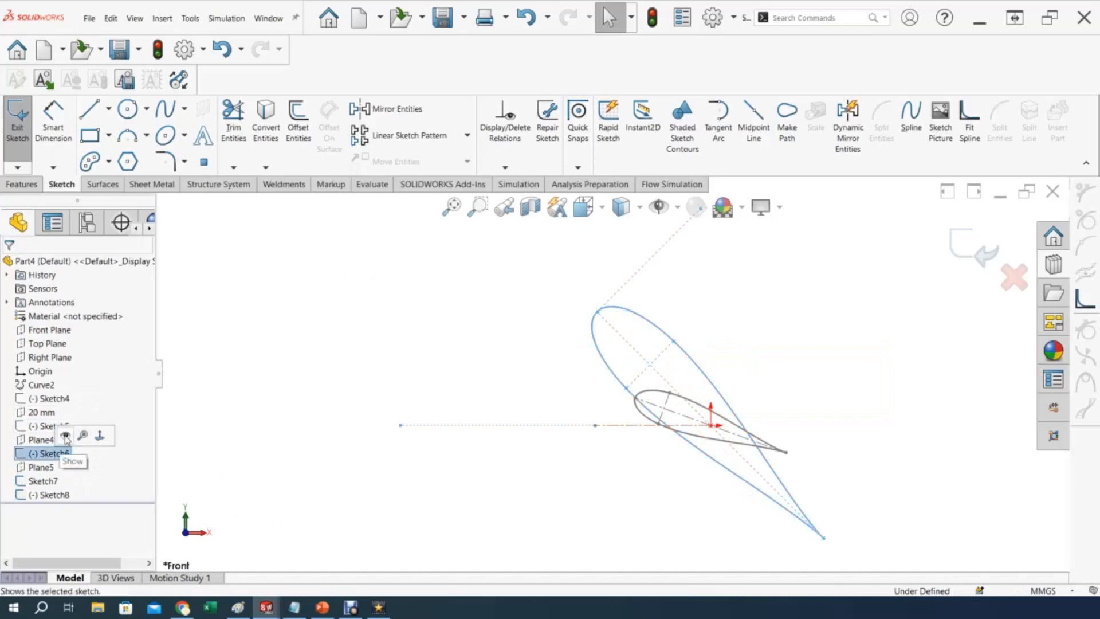
pyautogui.click(65, 435)
pyautogui.click(34, 453)
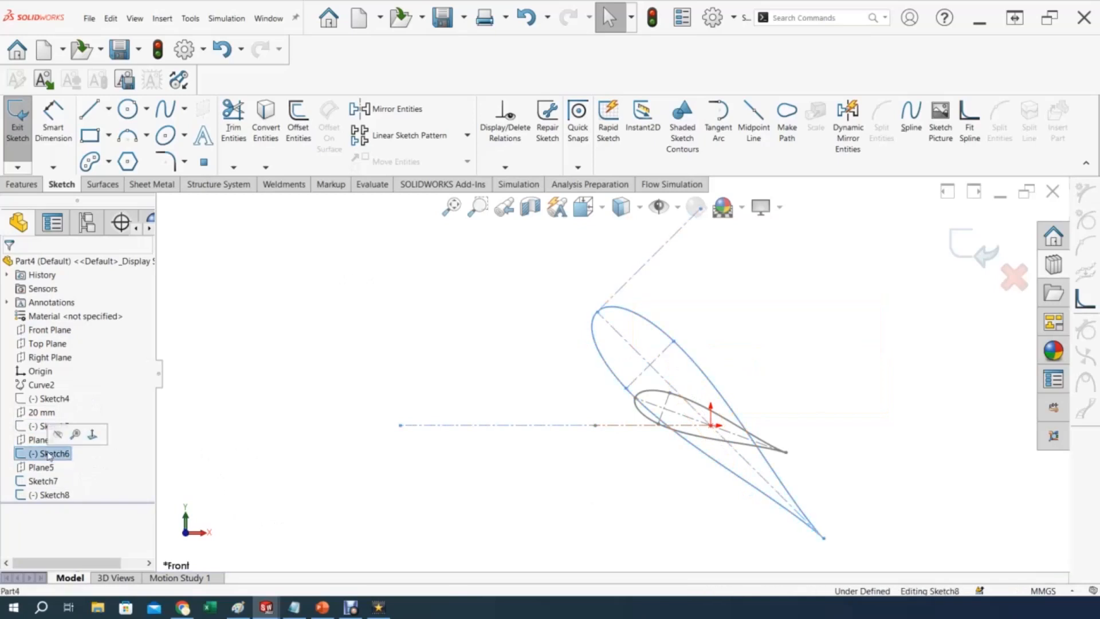
pyautogui.click(65, 435)
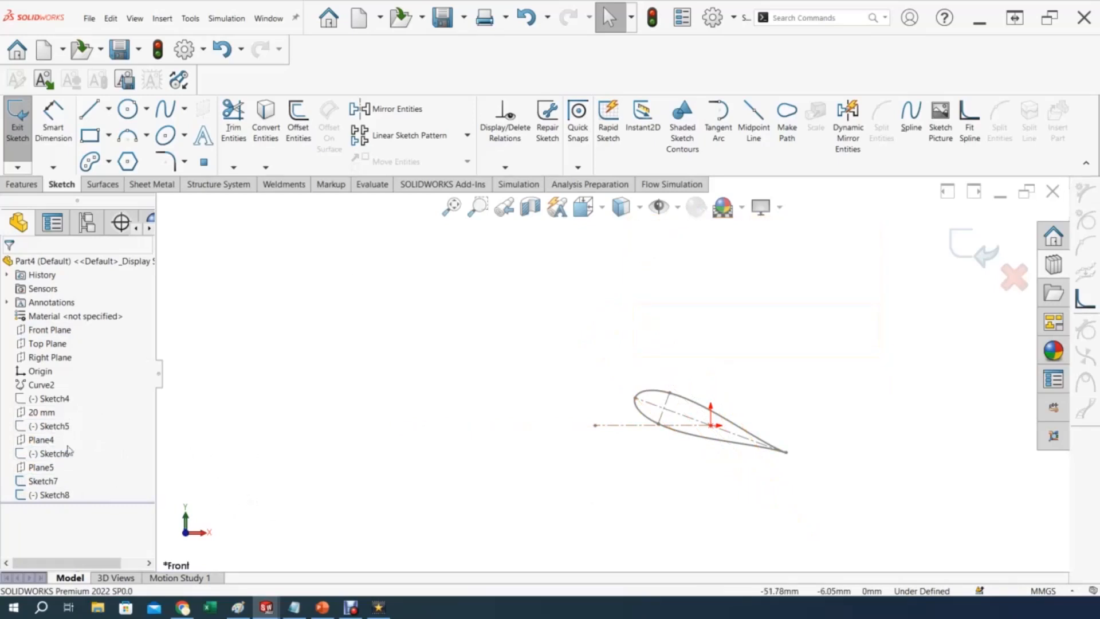
pyautogui.click(55, 427)
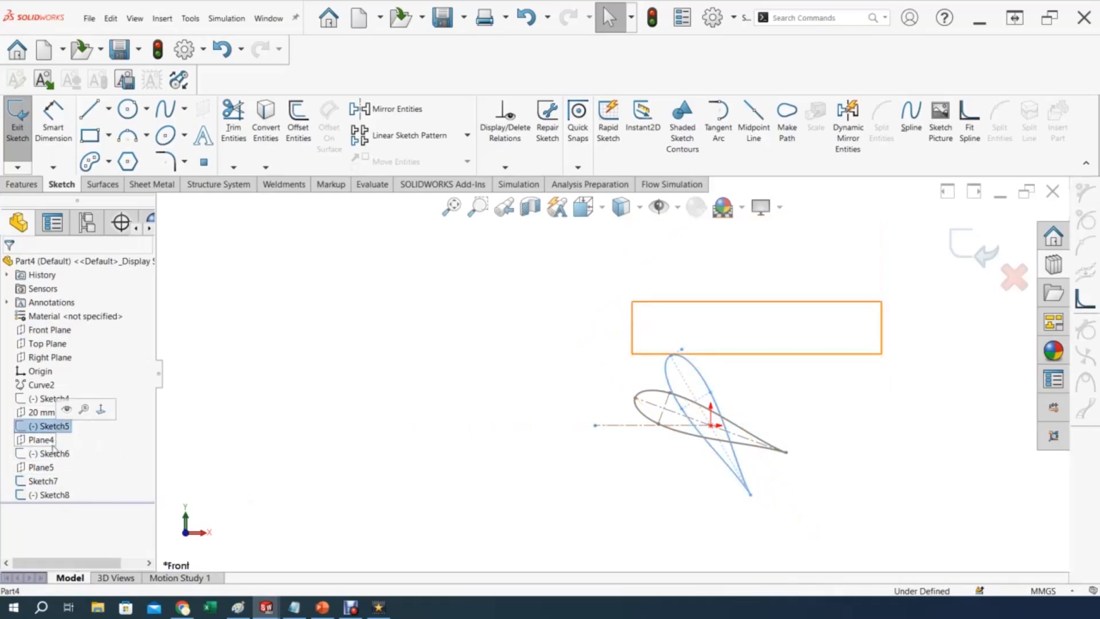
pyautogui.click(218, 484)
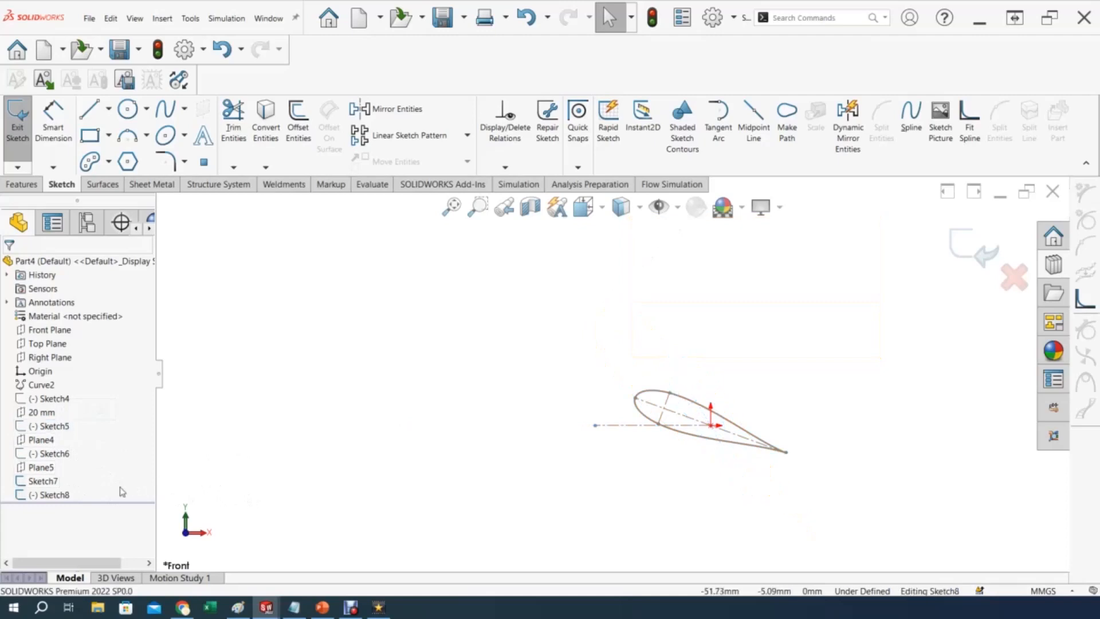
# Hide the remaining airfoil section, Sketch7.
pyautogui.click(55, 494)
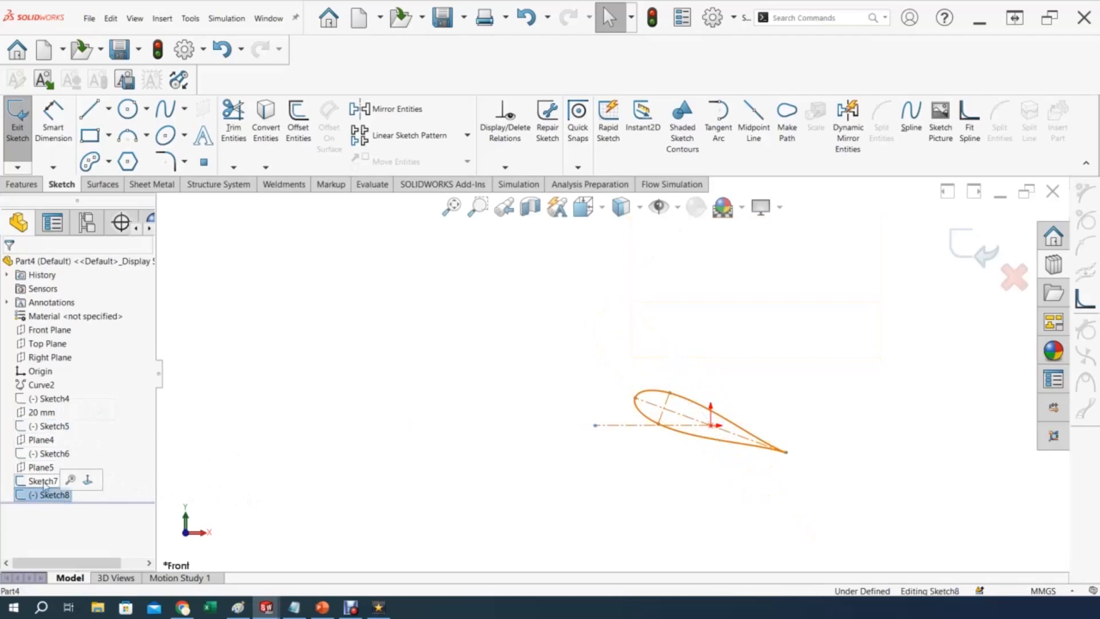
pyautogui.click(42, 481)
pyautogui.click(50, 460)
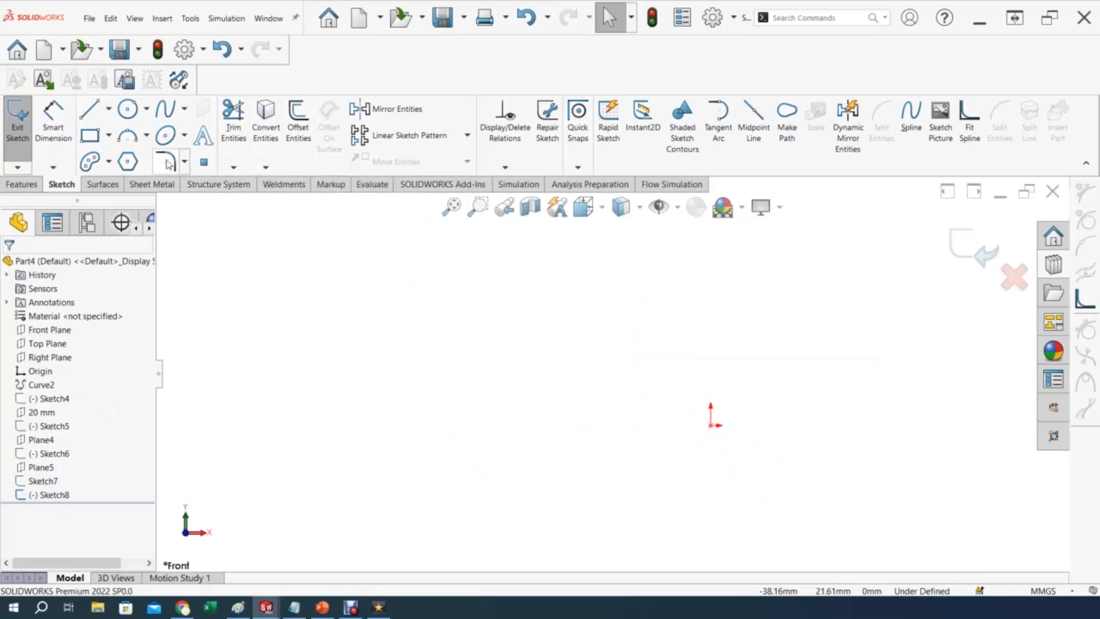
# Sketch a tilted ellipse about 11.8 mm long and 6.9 mm wide, centered about 16.6 mm left of the origin and level with it.
pyautogui.click(184, 135)
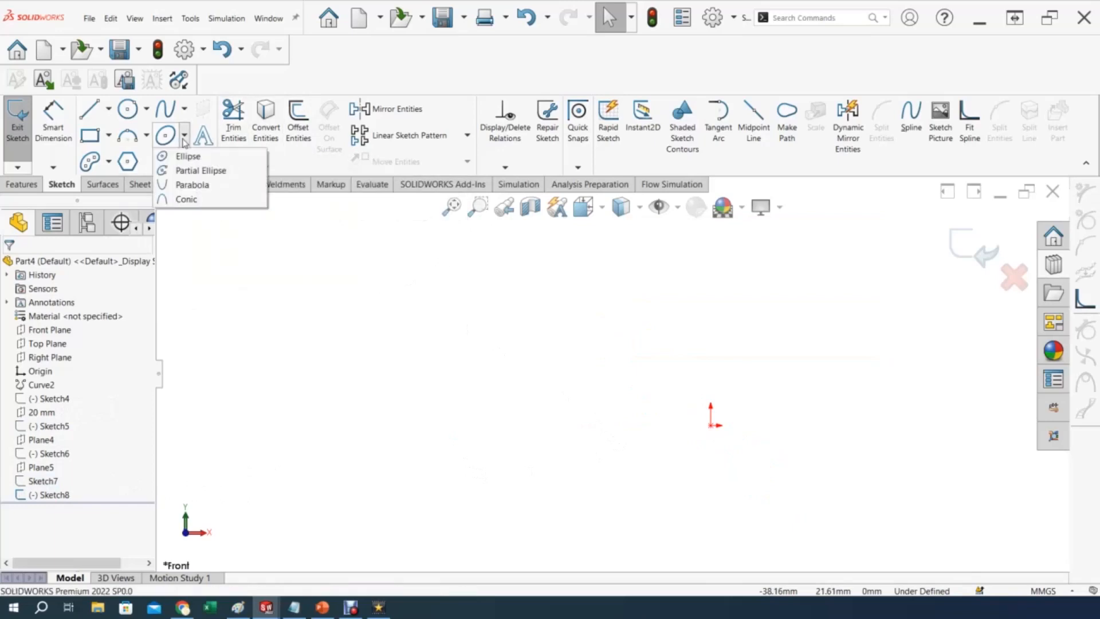
pyautogui.click(189, 171)
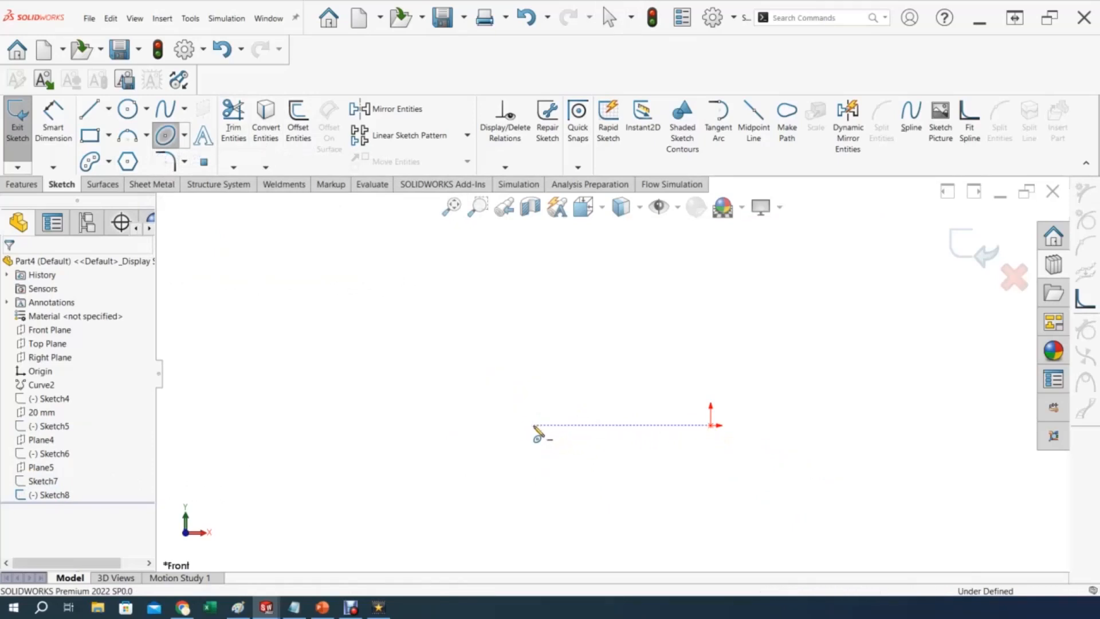
pyautogui.click(561, 452)
pyautogui.click(573, 480)
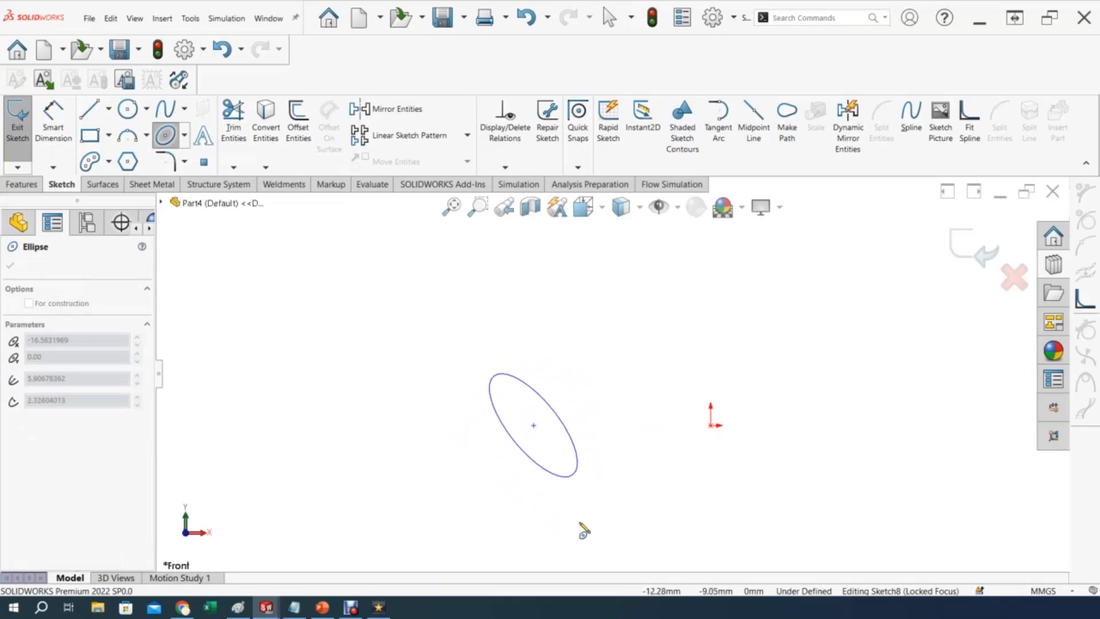
pyautogui.click(572, 535)
pyautogui.click(393, 413)
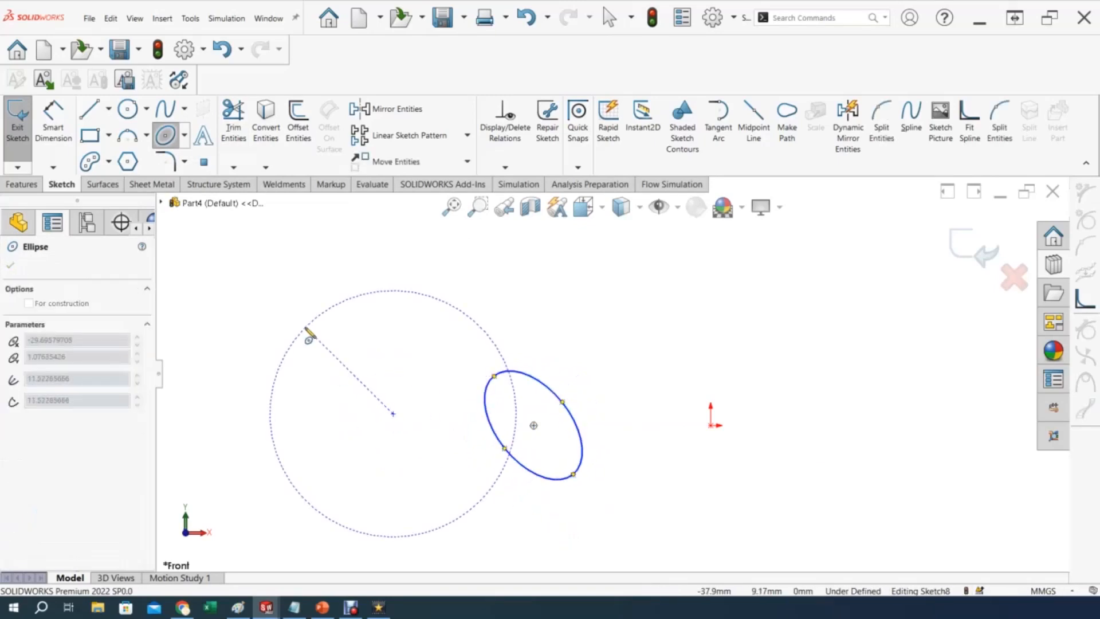
pyautogui.press('Escape')
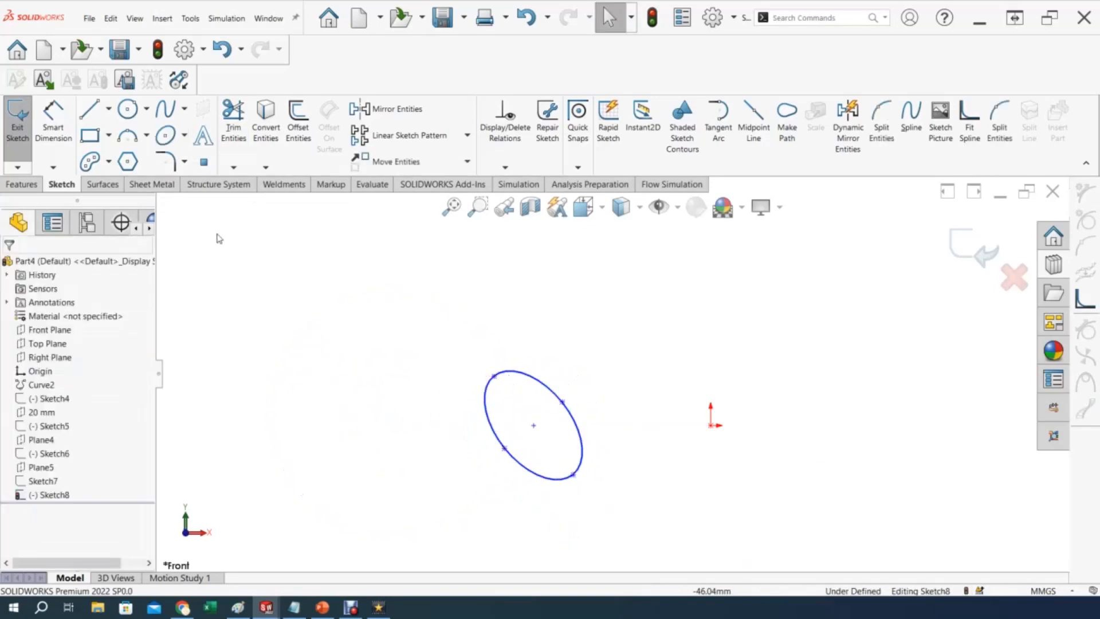
# Draw a centerline along the ellipse's major axis between its two end points.
pyautogui.click(108, 108)
pyautogui.click(121, 142)
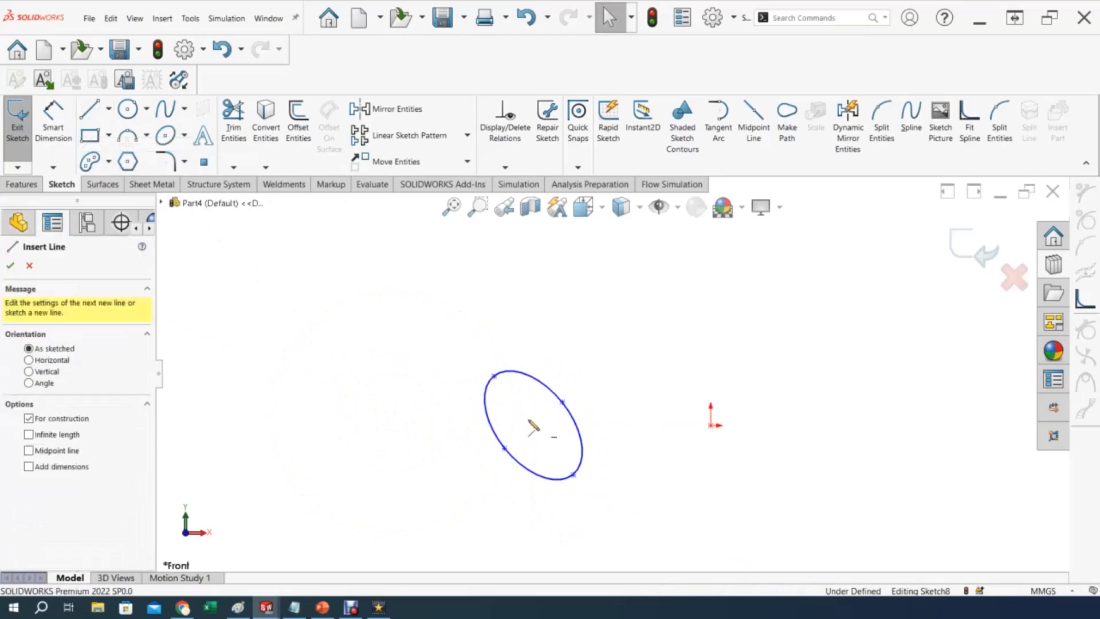
pyautogui.click(494, 377)
pyautogui.click(573, 475)
pyautogui.press('Escape')
pyautogui.press('Escape')
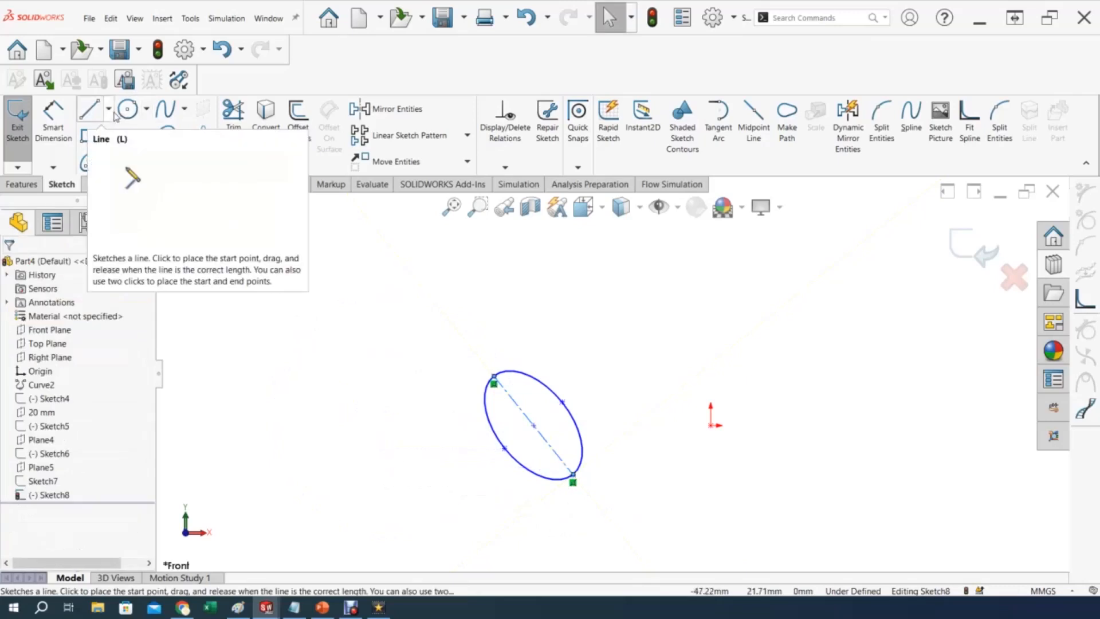
# Draw a centerline across the ellipse's minor axis between its two side points.
pyautogui.click(109, 117)
pyautogui.click(109, 139)
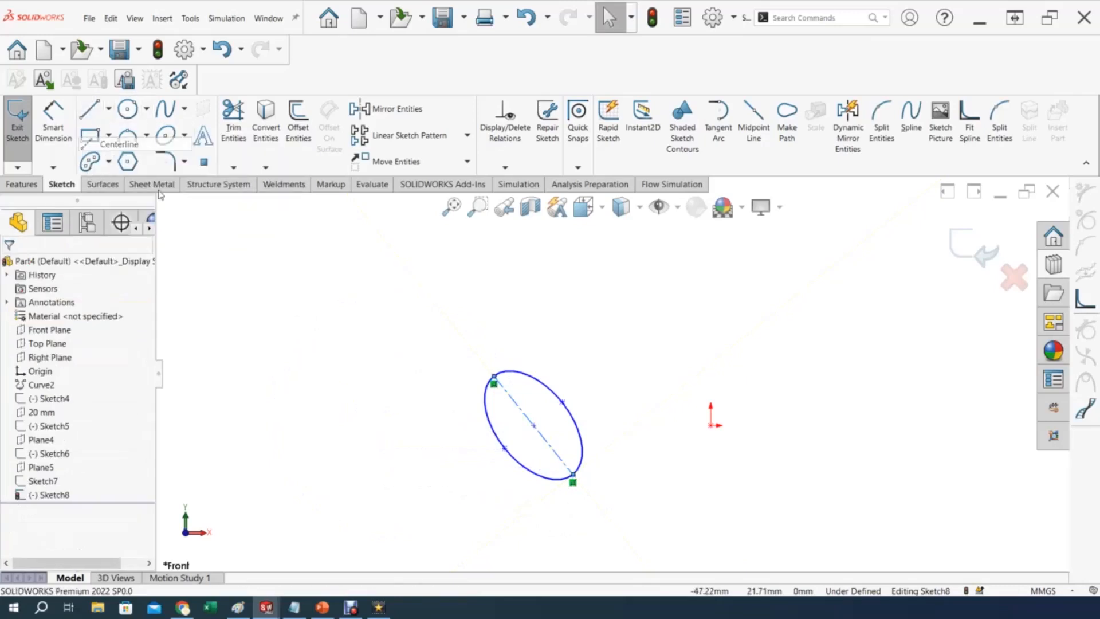
pyautogui.click(564, 404)
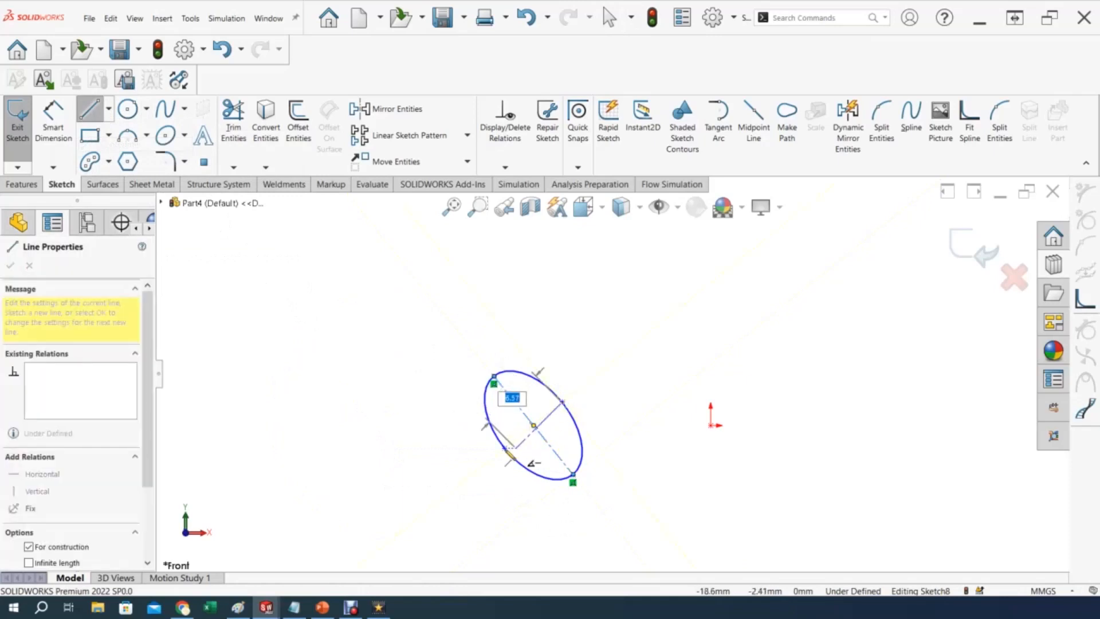
pyautogui.click(504, 449)
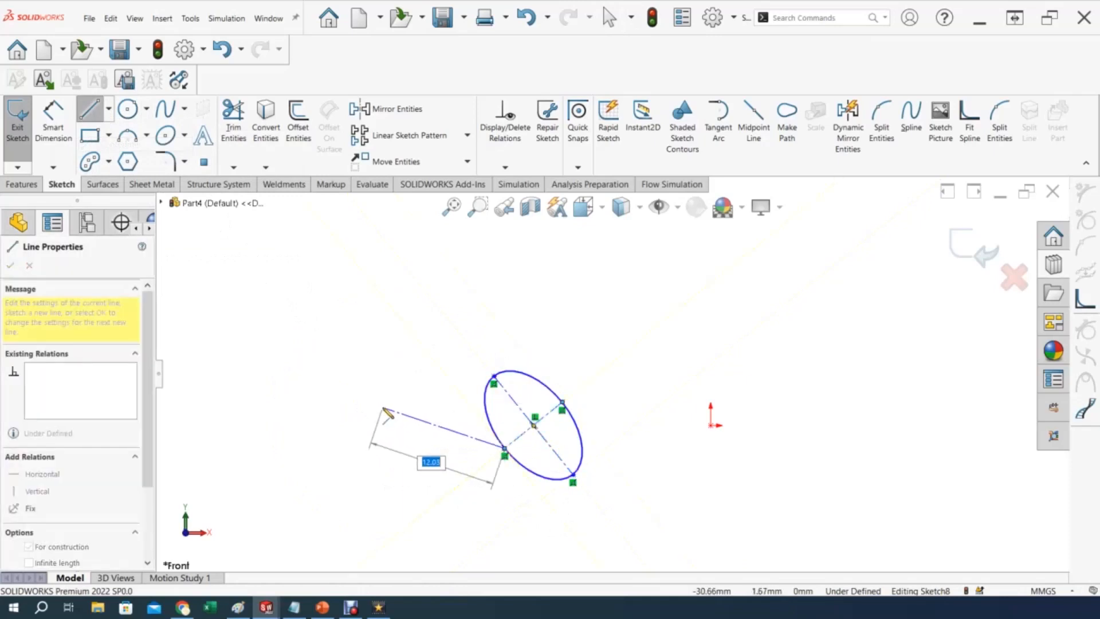
pyautogui.press('Escape')
pyautogui.scroll(-2, 599, 438)
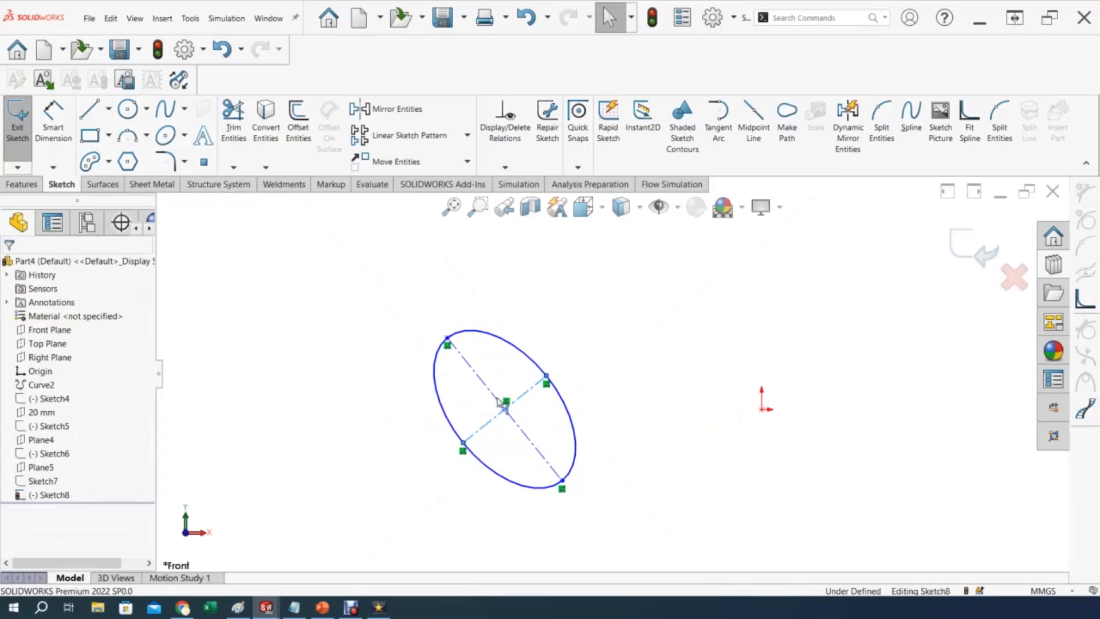
pyautogui.click(108, 109)
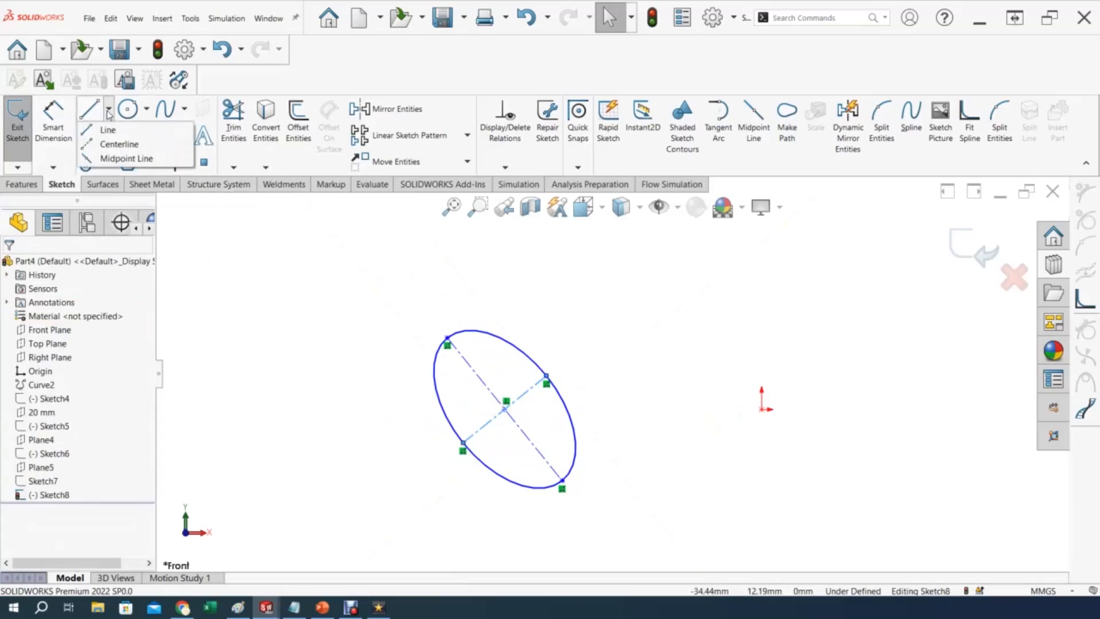
pyautogui.click(93, 146)
pyautogui.press('Escape')
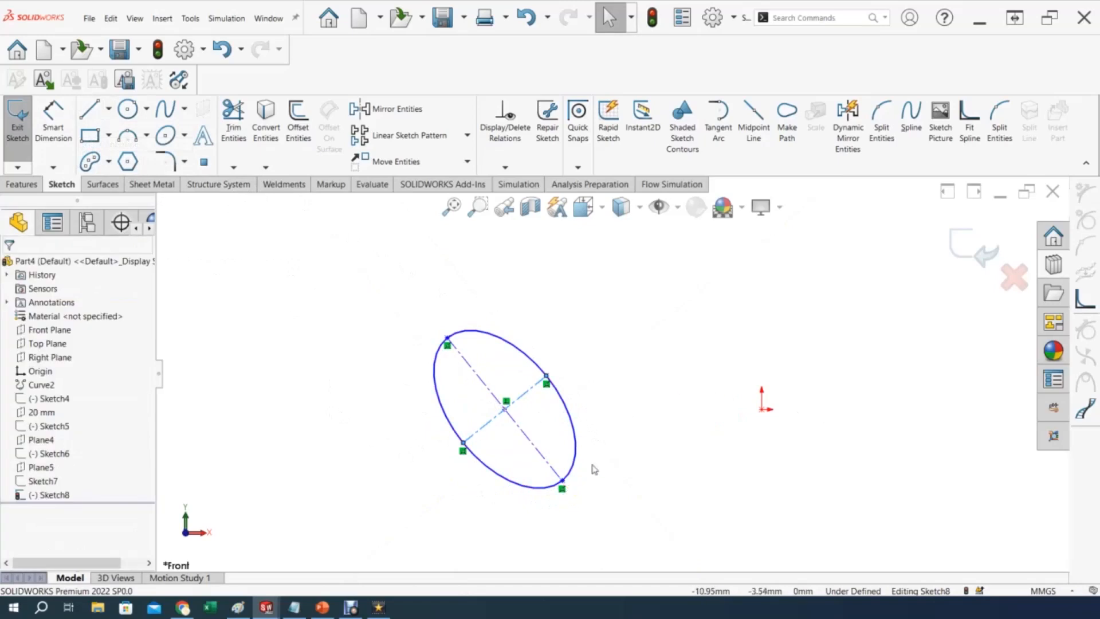
# Dimension the ellipse's minor-axis centerline and set its length to 5 mm.
pyautogui.click(53, 121)
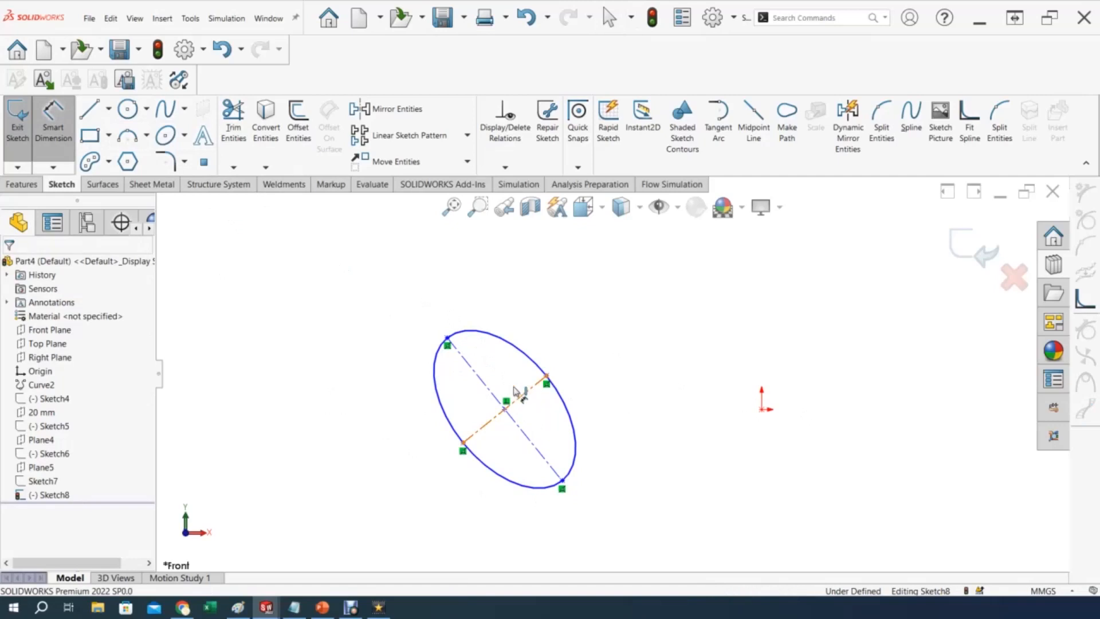
pyautogui.click(524, 401)
pyautogui.click(527, 272)
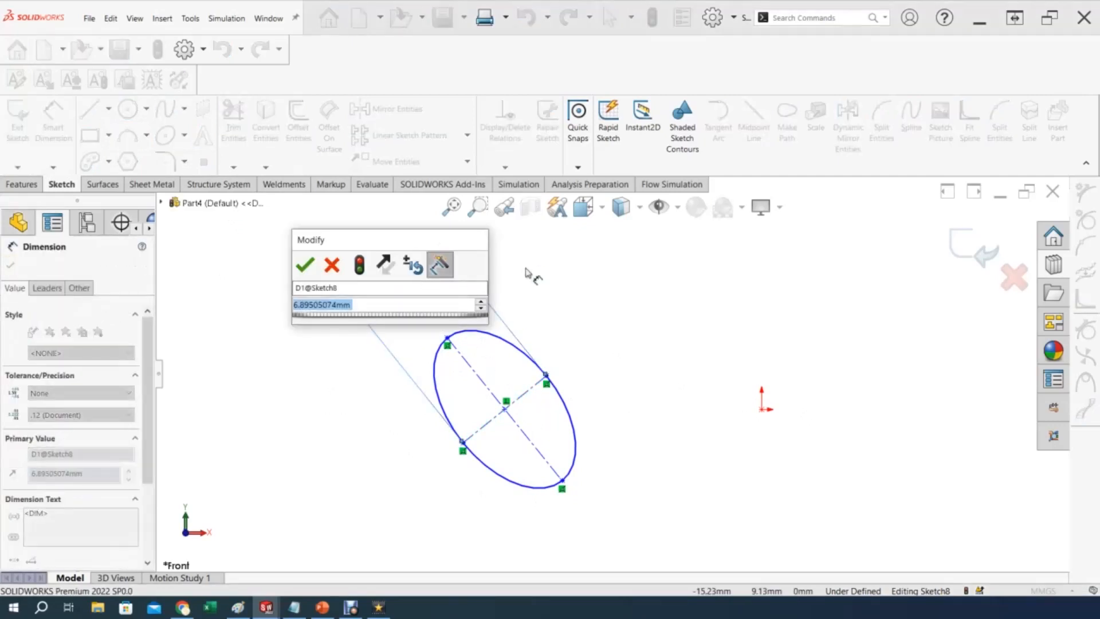
pyautogui.write('5')
pyautogui.press('Return')
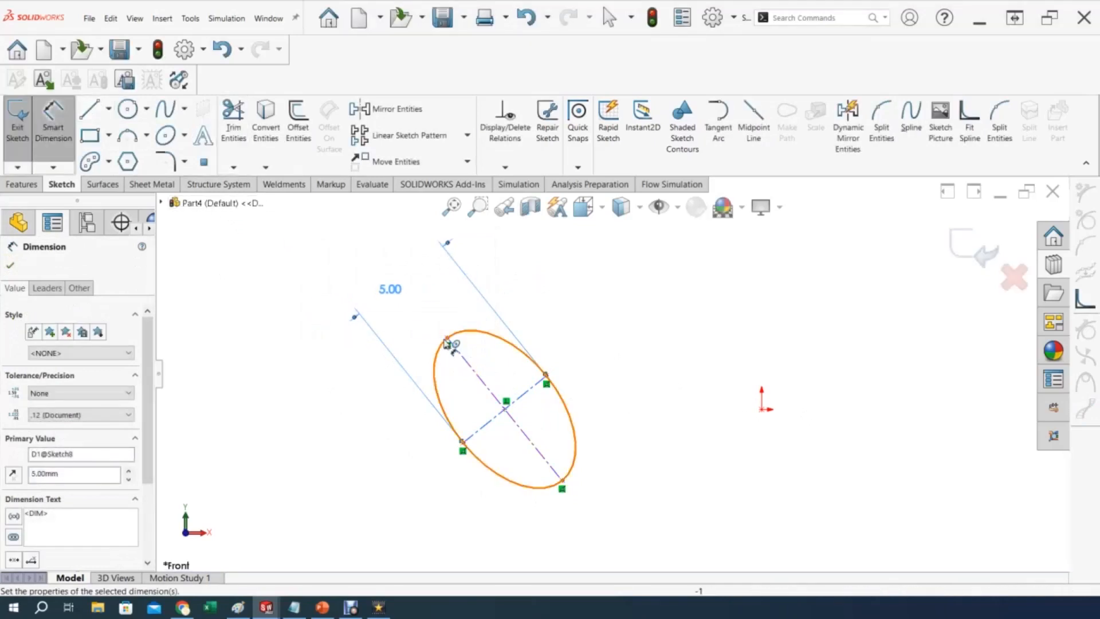
# Dimension the ellipse's major-axis centerline and set its length to 10 mm.
pyautogui.click(481, 382)
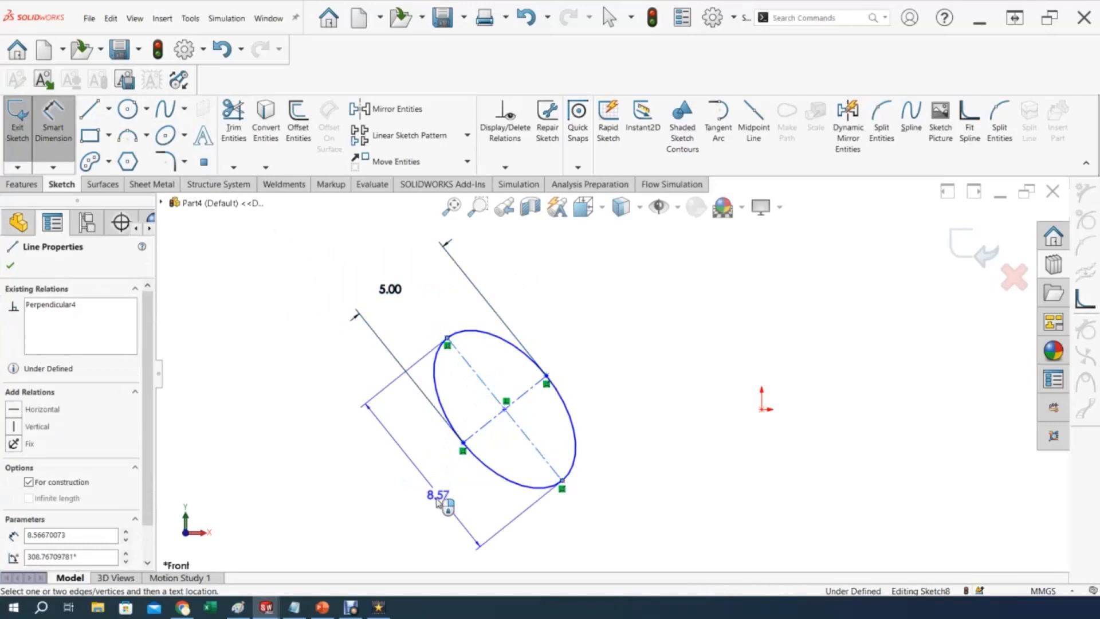
pyautogui.click(399, 488)
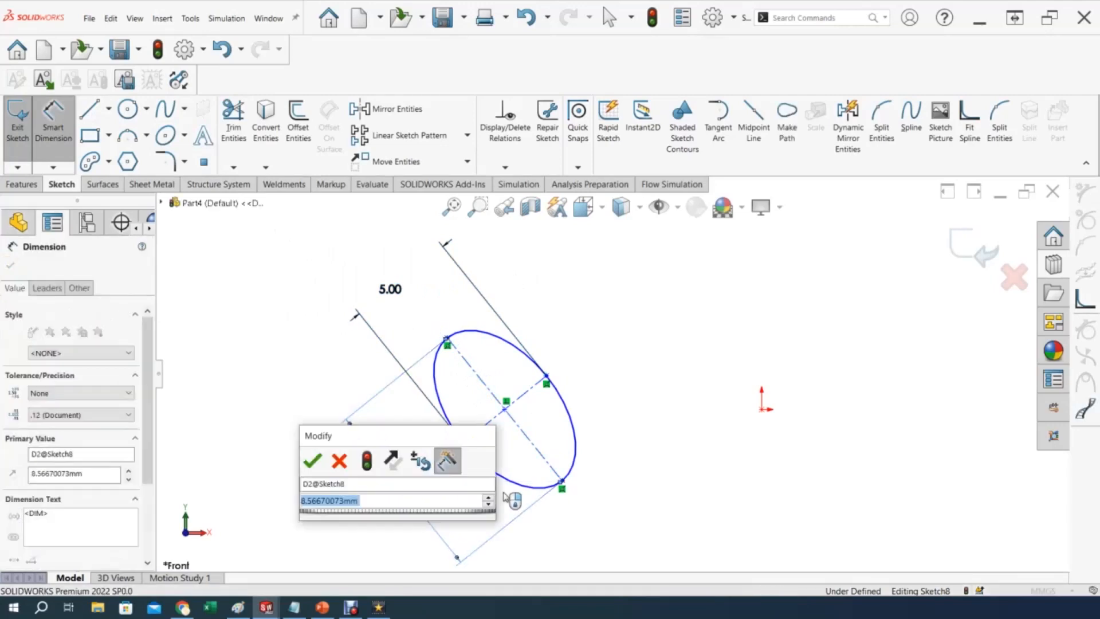
pyautogui.write('10')
pyautogui.press('Return')
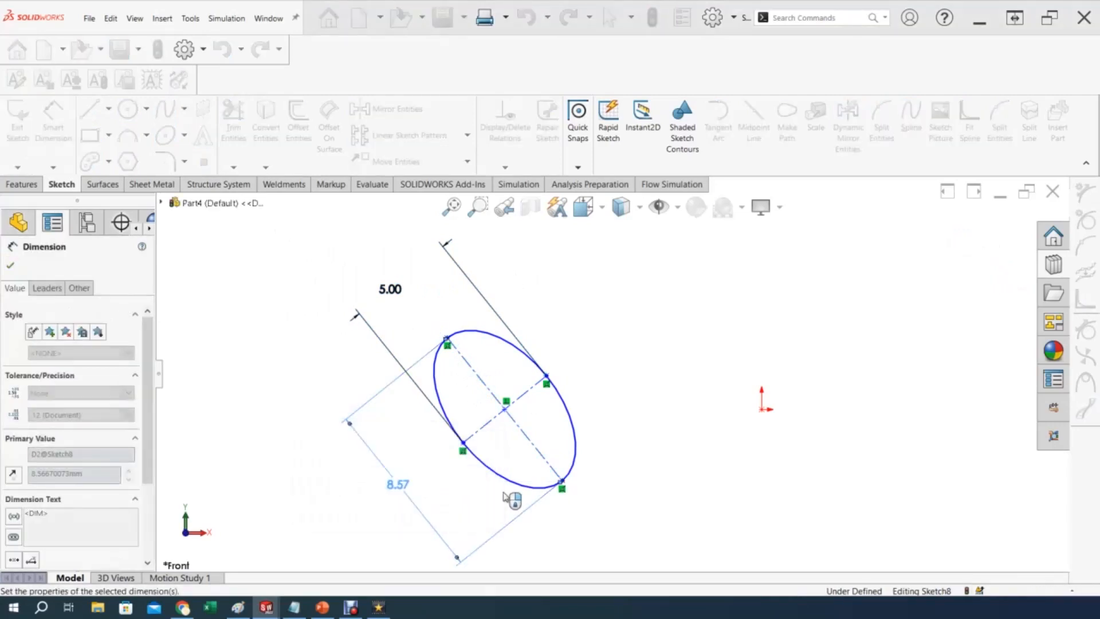
pyautogui.click(648, 361)
pyautogui.press('Escape')
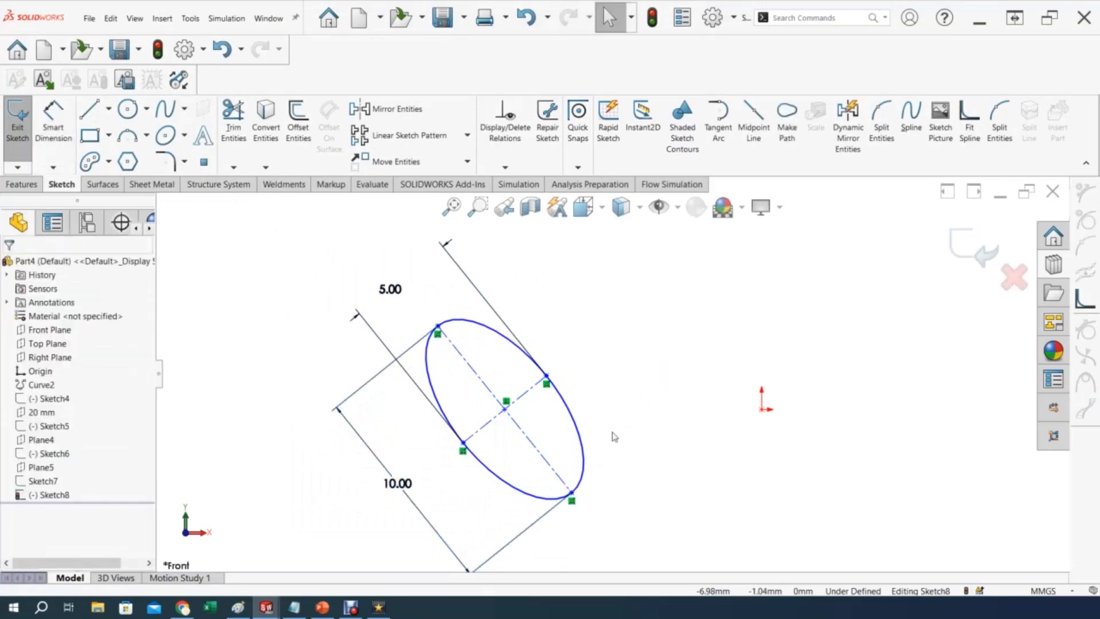
# Make the ellipse's center point coincident with the origin.
pyautogui.click(504, 410)
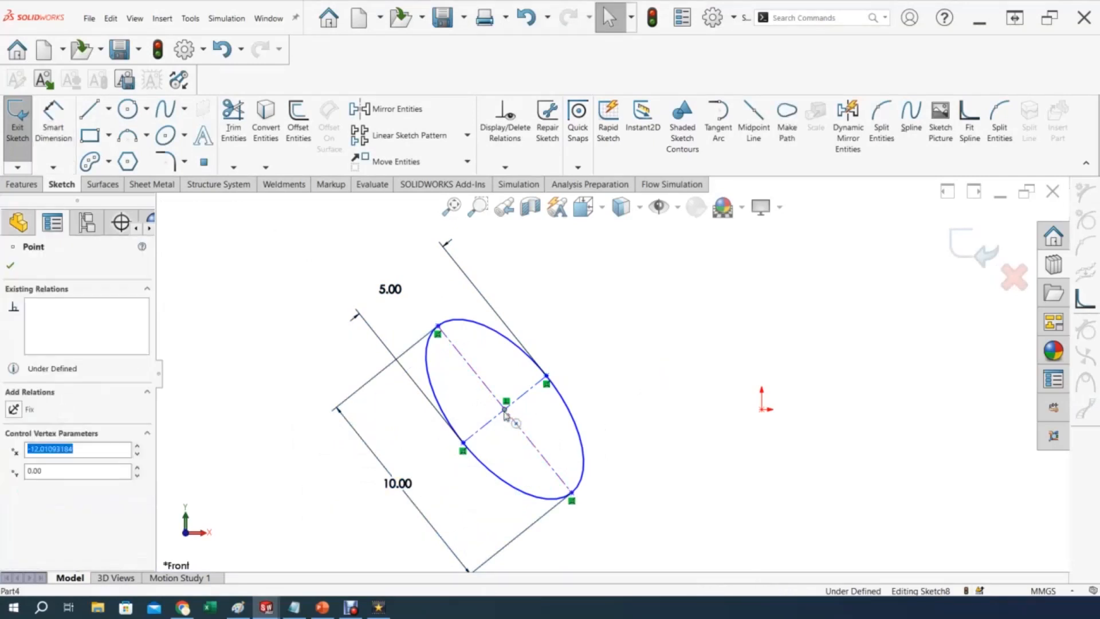
pyautogui.keyDown('ctrl'); pyautogui.click(762, 410); pyautogui.keyUp('ctrl')
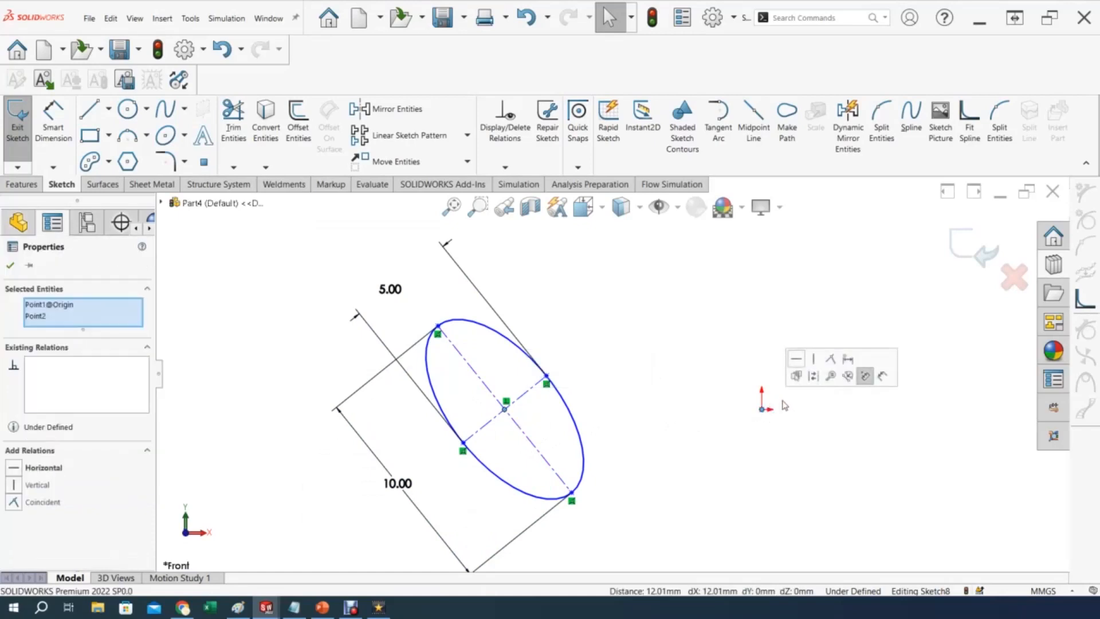
pyautogui.click(830, 358)
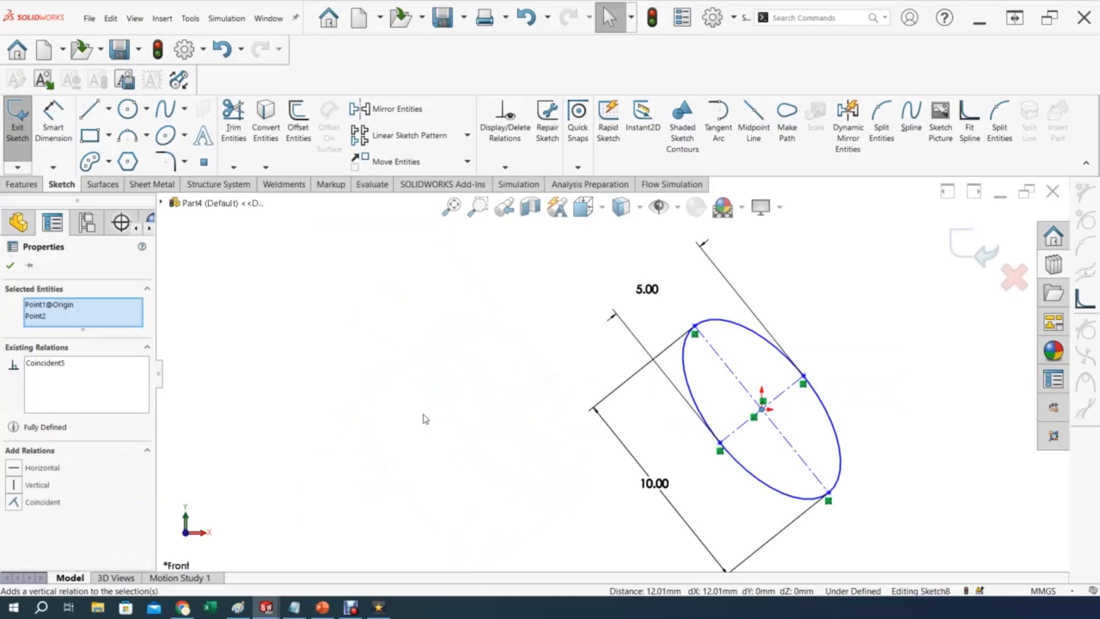
# Draw a centerline about 16.4 mm long from the origin out past the ellipse's left side and make it horizontal.
pyautogui.click(109, 108)
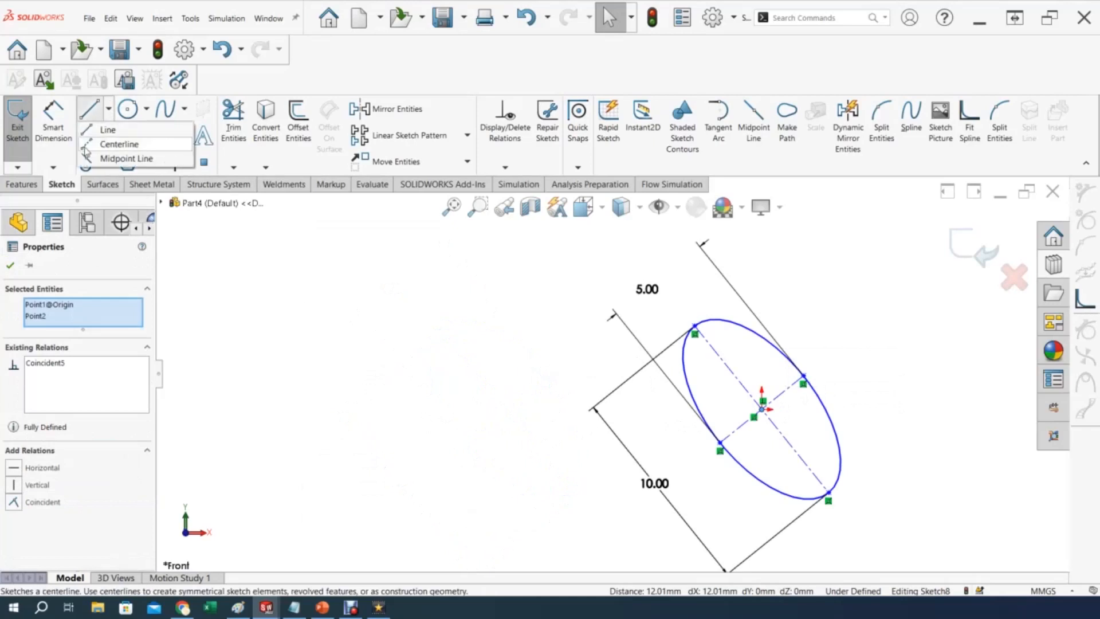
pyautogui.click(118, 140)
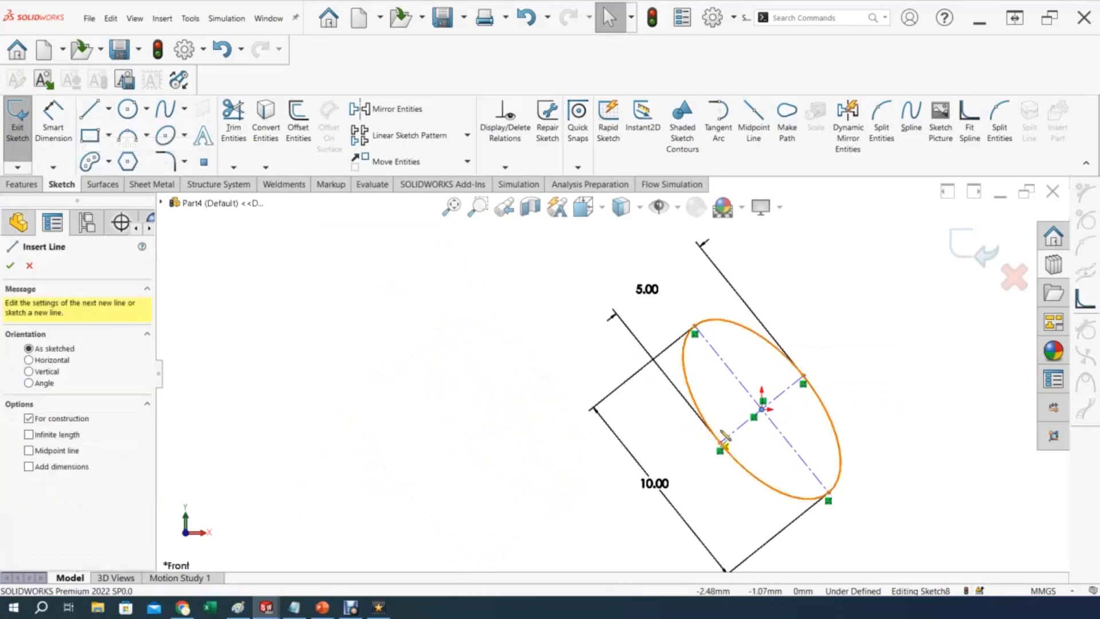
pyautogui.click(762, 409)
pyautogui.click(410, 415)
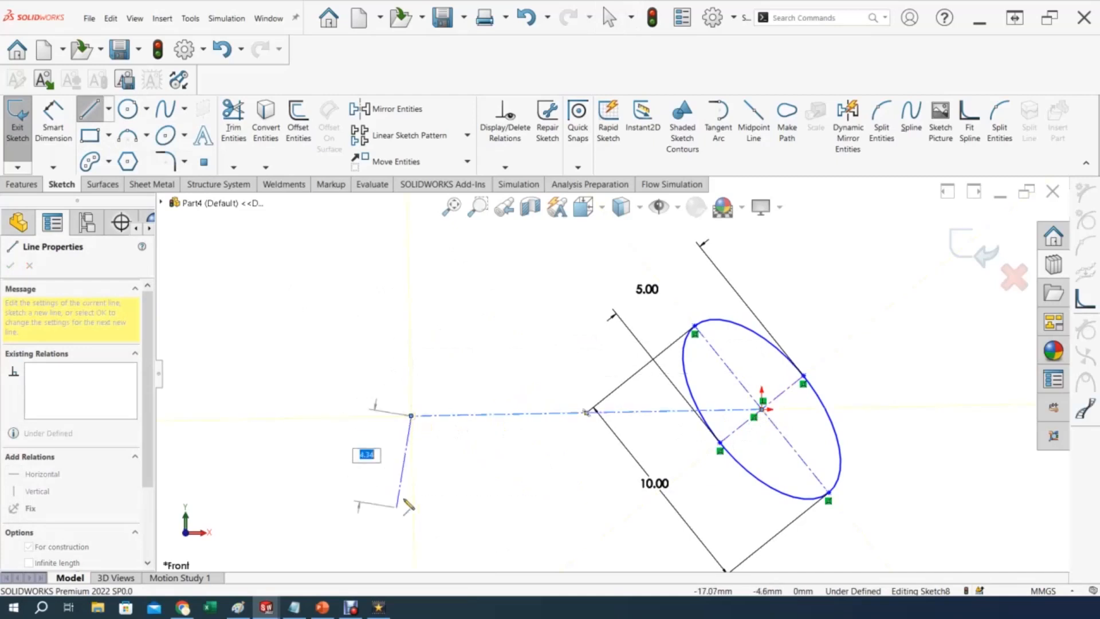
pyautogui.press('Escape')
pyautogui.press('Escape')
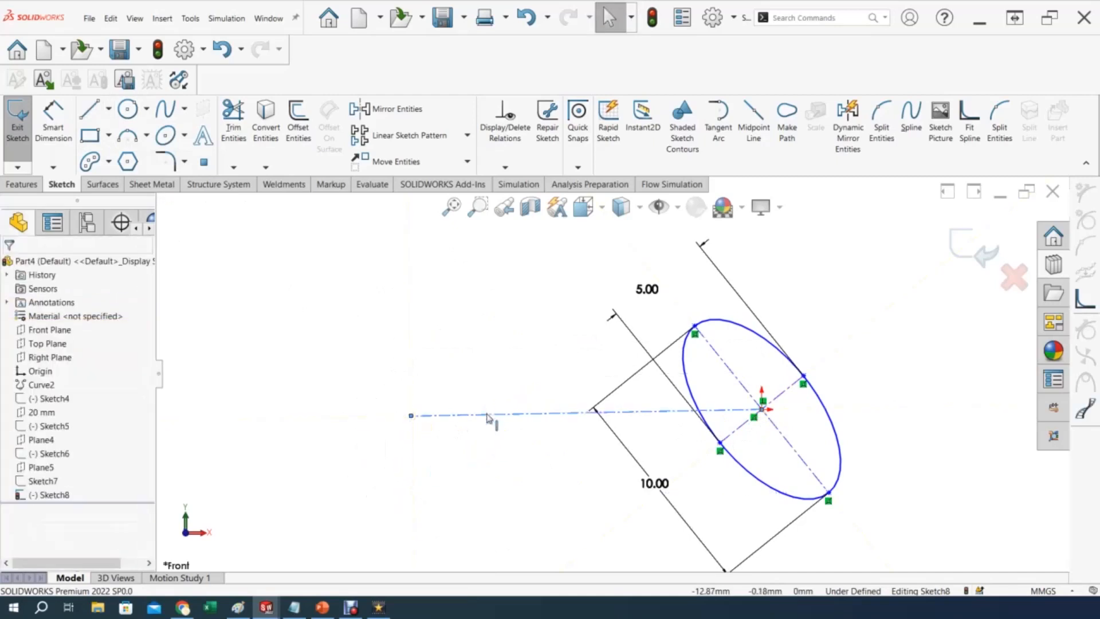
pyautogui.click(487, 414)
pyautogui.click(520, 362)
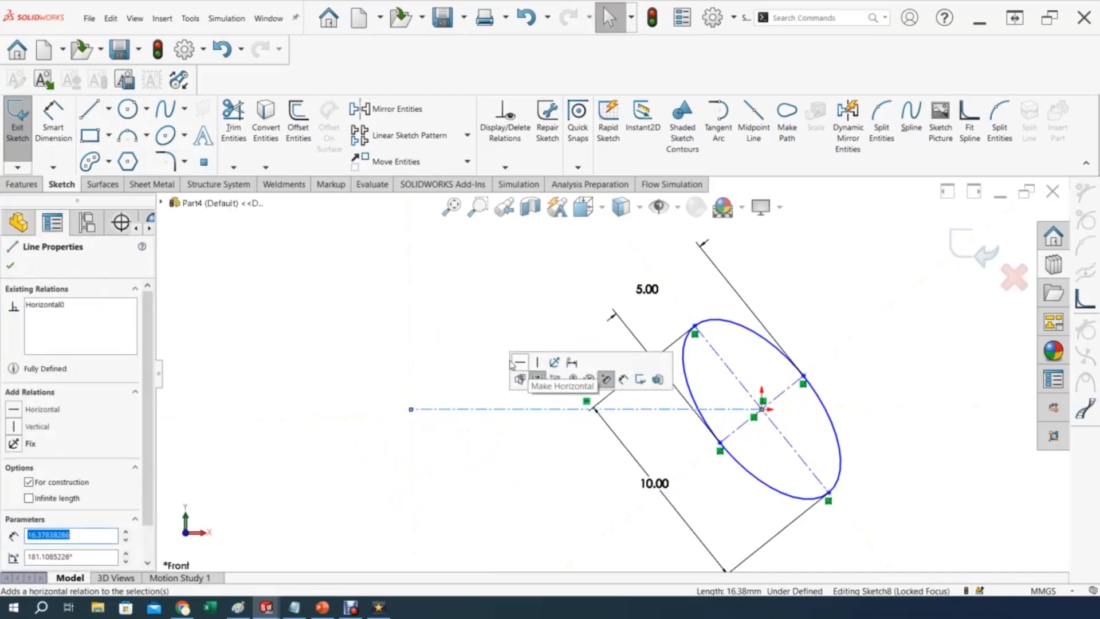
pyautogui.click(383, 498)
# Dimension the angle between the ellipse's major axis and the horizontal centerline as 60°.
pyautogui.click(71, 137)
pyautogui.click(729, 370)
pyautogui.click(685, 409)
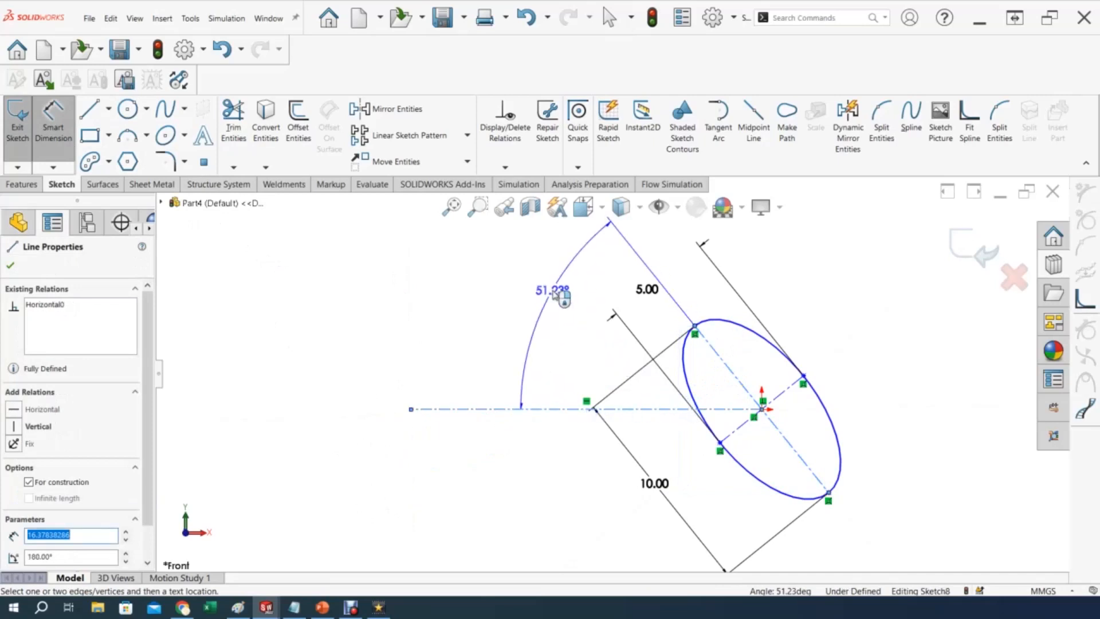
pyautogui.click(555, 293)
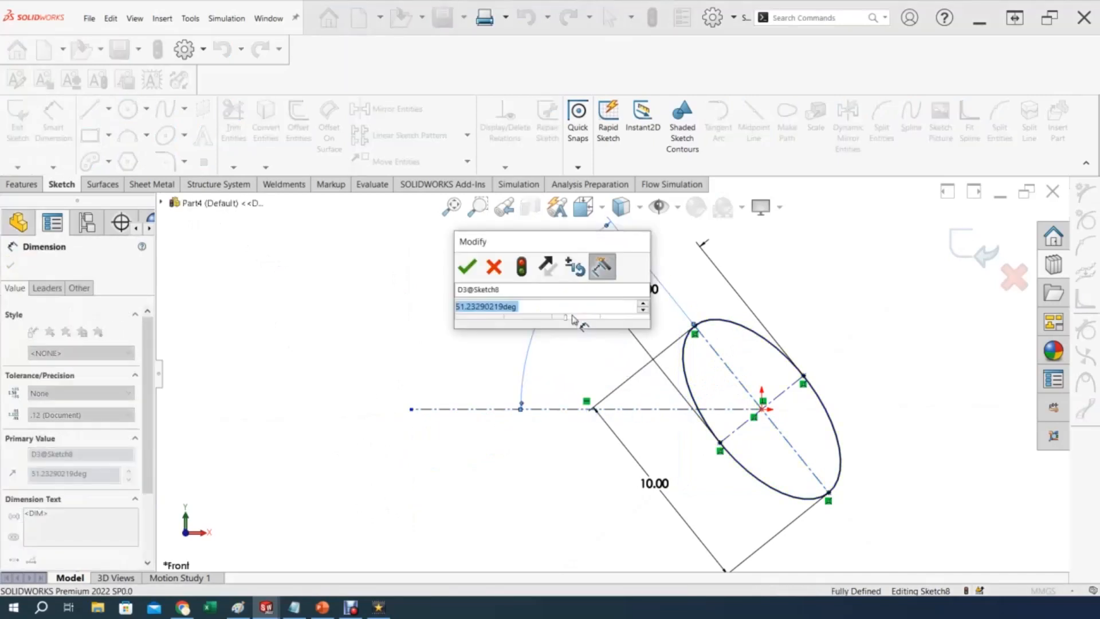
pyautogui.write('60')
pyautogui.press('Return')
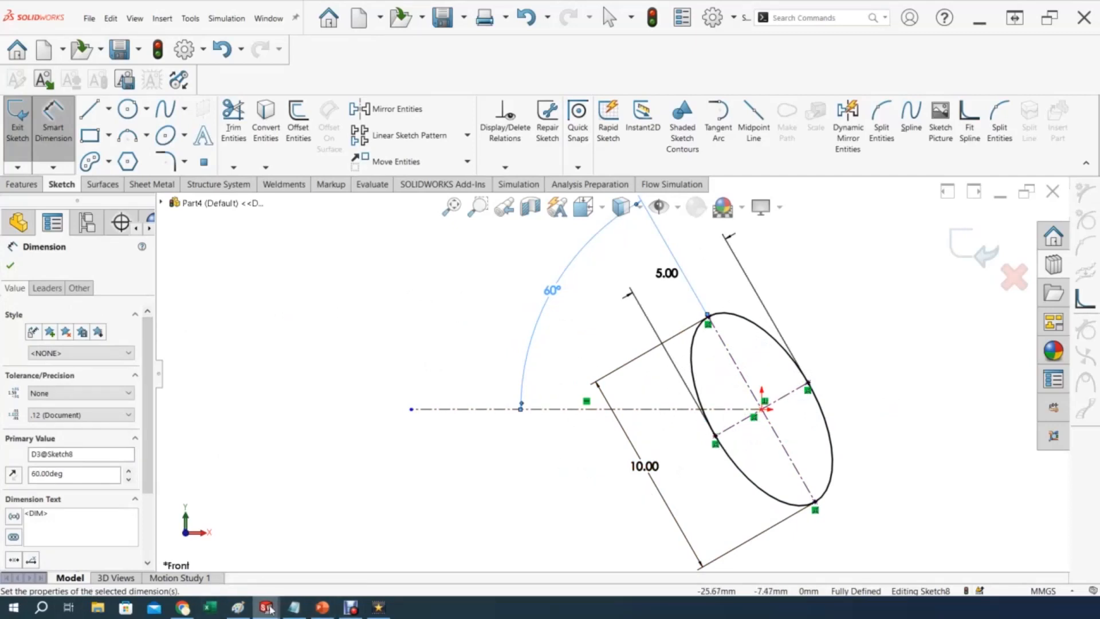
# Check the propeller blade profile drawing in PowerPoint, then return to SOLIDWORKS and exit the ellipse sketch.
pyautogui.click(323, 608)
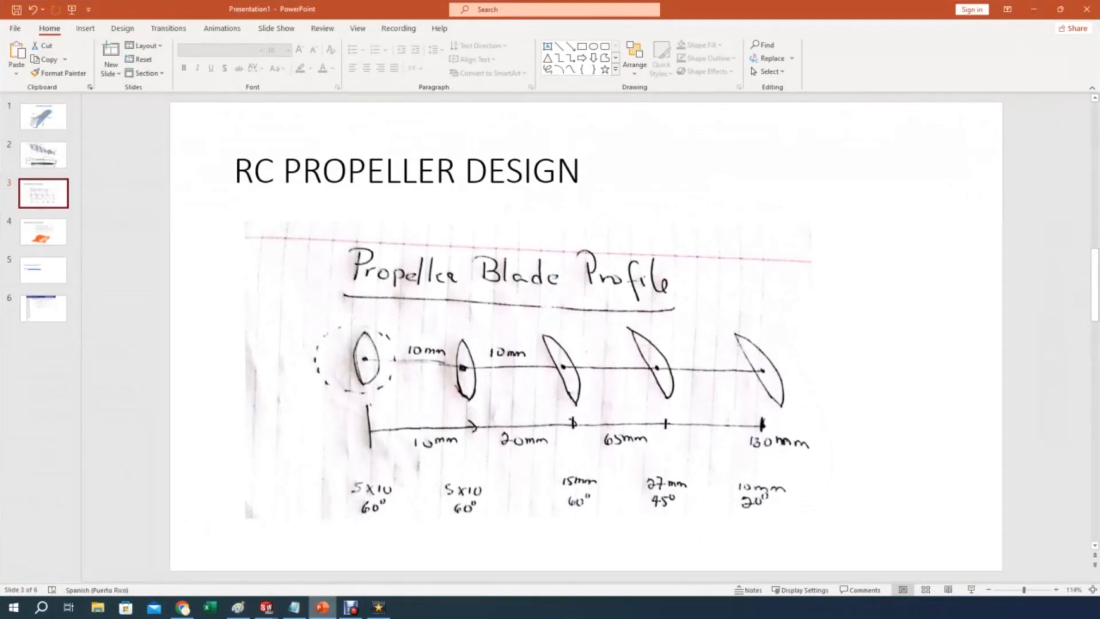
pyautogui.click(265, 607)
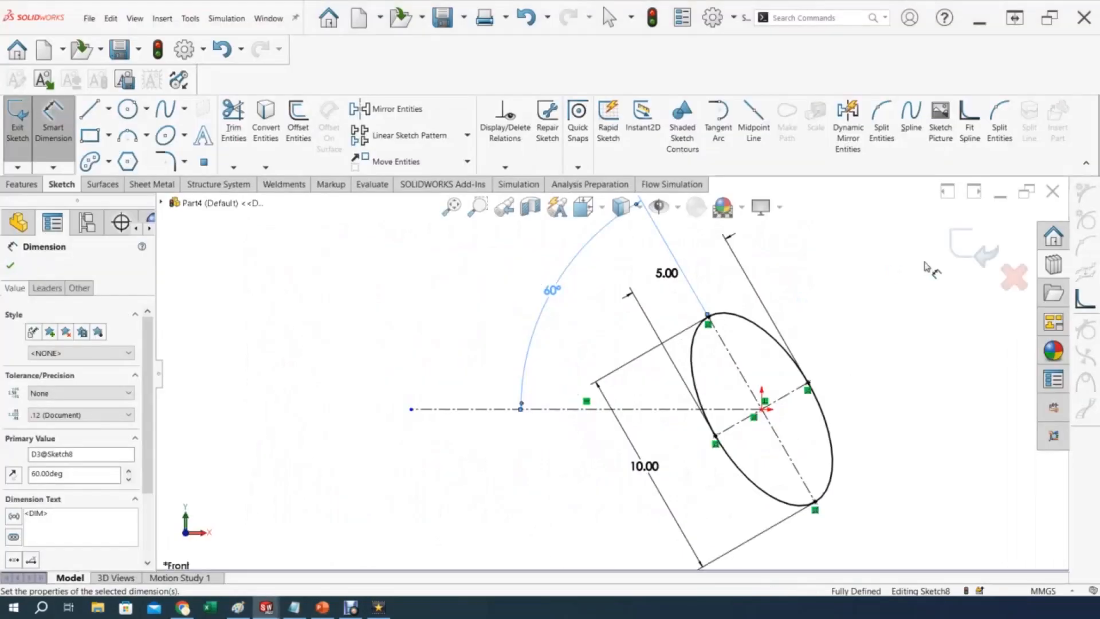
pyautogui.click(980, 262)
pyautogui.click(980, 262)
pyautogui.moveTo(902, 296); pyautogui.dragTo(903, 293, button='middle')
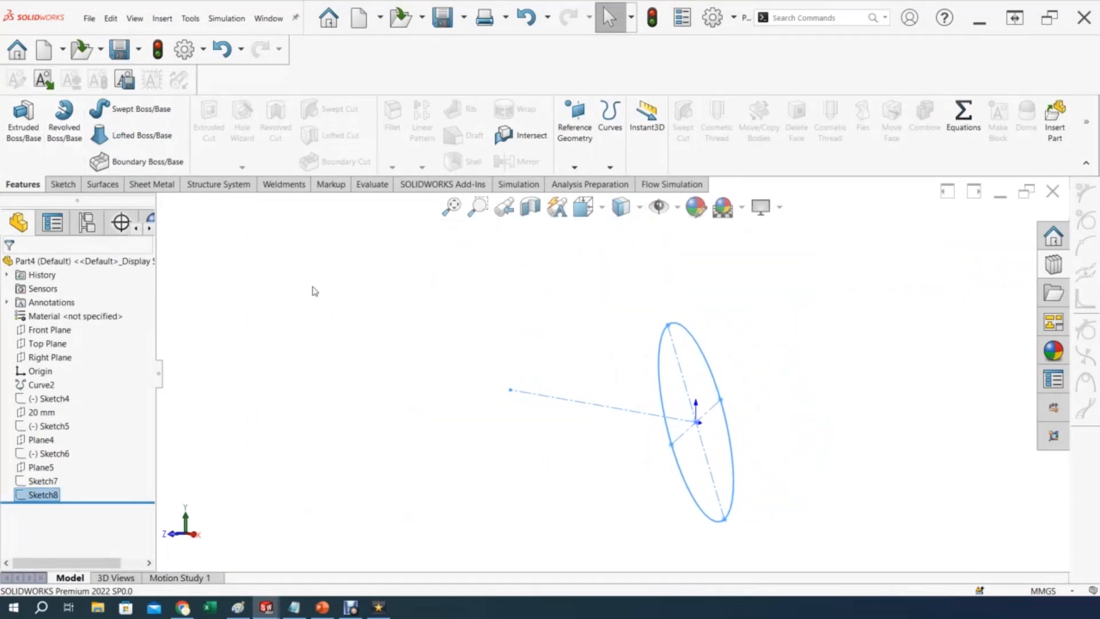
# Create a reference plane offset 10 mm from the Front Plane, with the offset direction flipped.
pyautogui.click(50, 331)
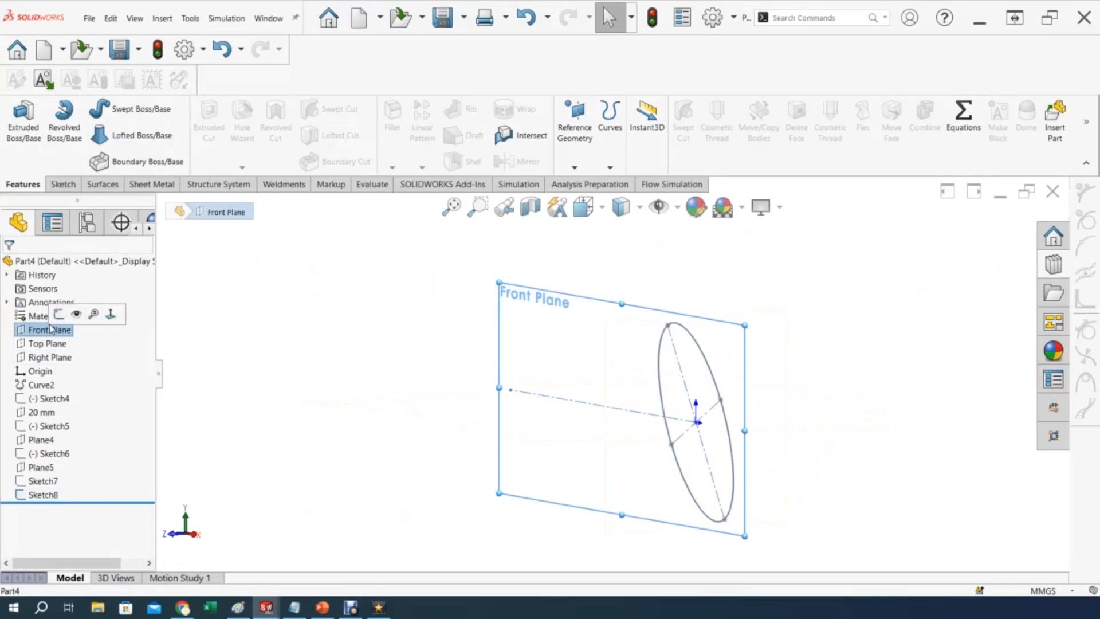
pyautogui.click(50, 331)
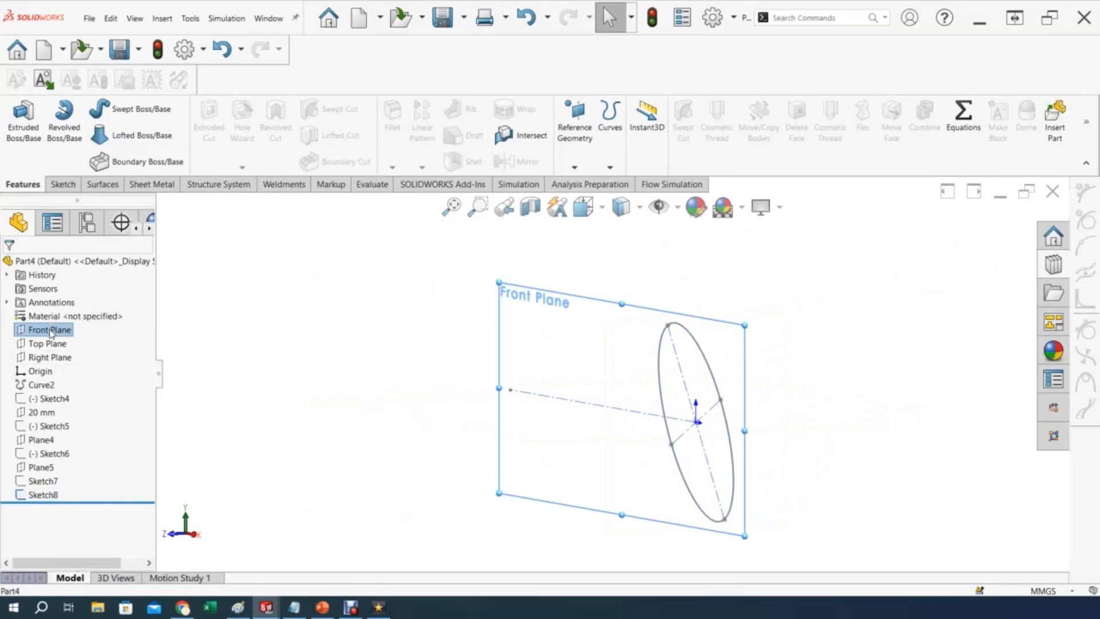
pyautogui.click(574, 166)
pyautogui.click(584, 178)
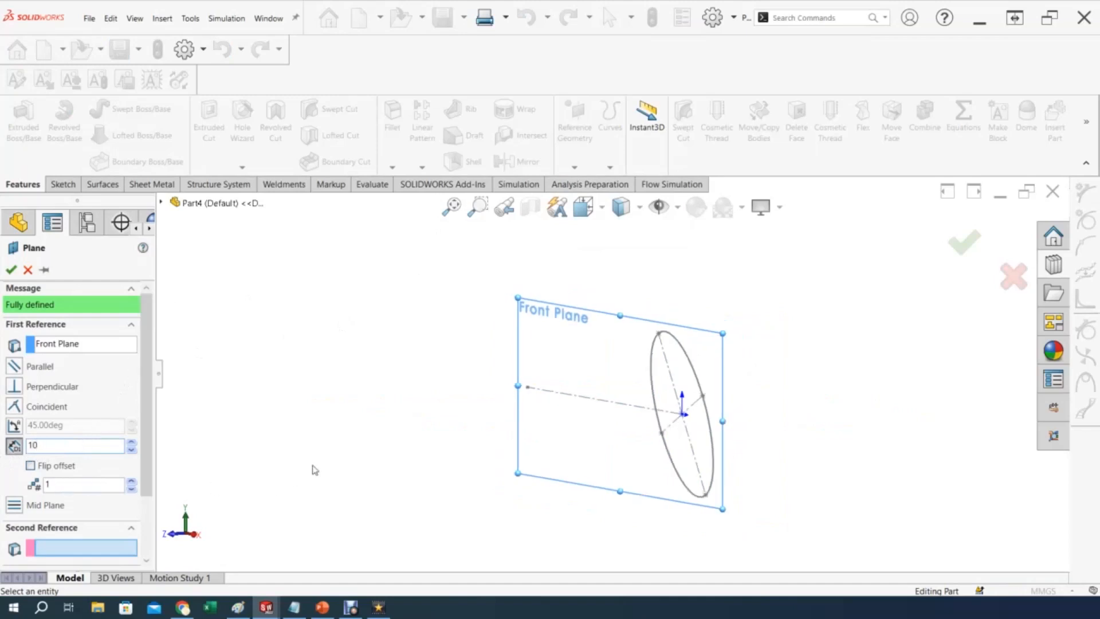
pyautogui.click(37, 470)
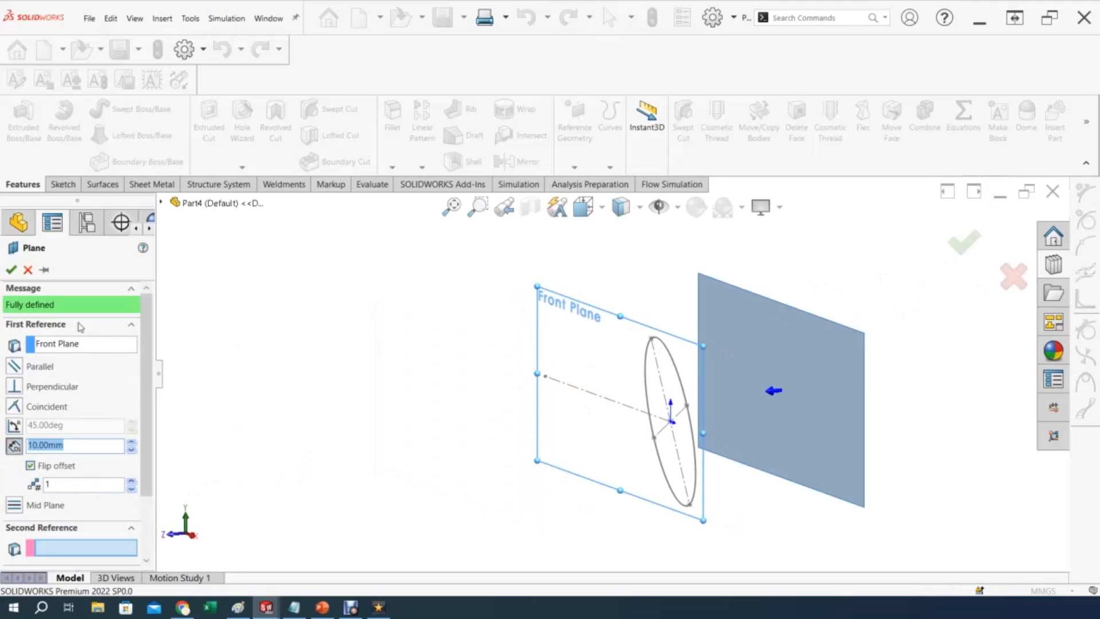
pyautogui.click(10, 271)
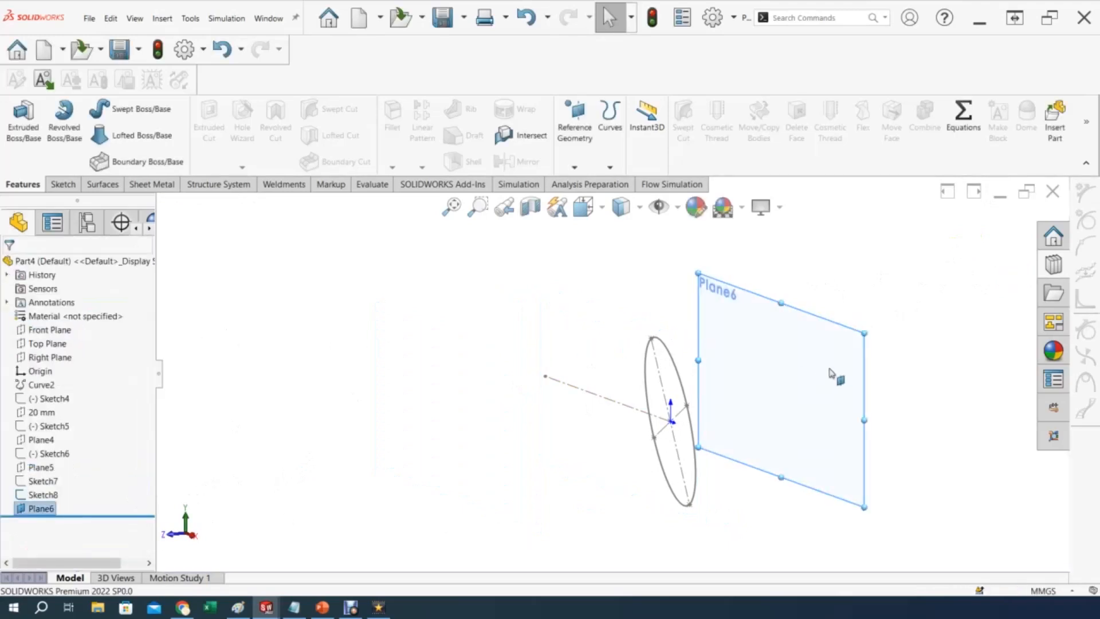
# Start a sketch on the new offset plane, viewed normal to it, and convert the Front Plane ellipse into it.
pyautogui.rightClick(743, 362)
pyautogui.click(774, 347)
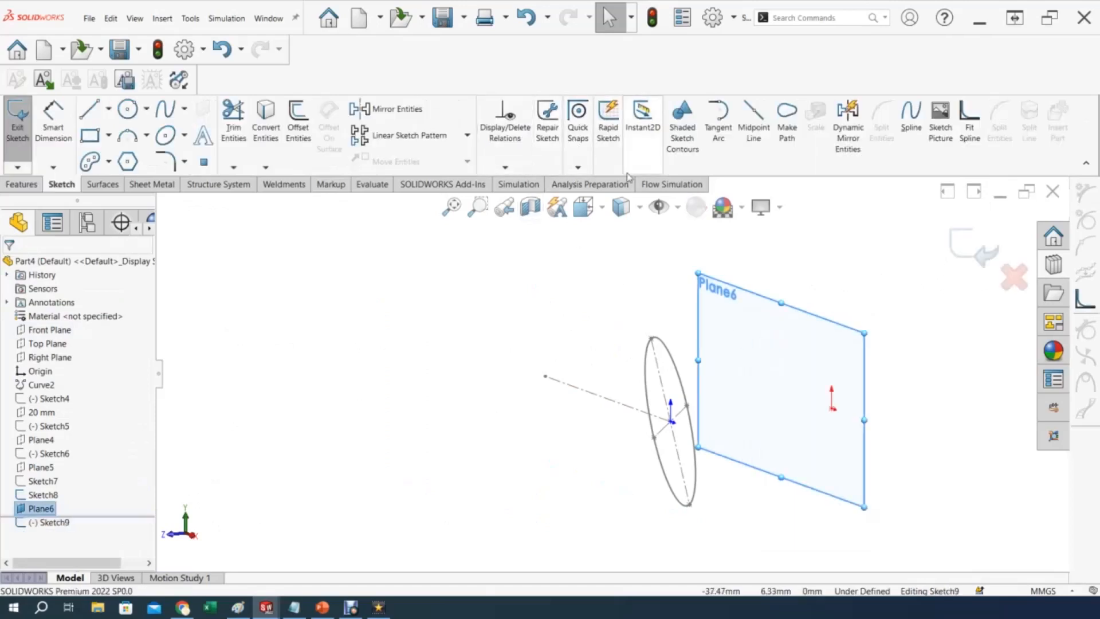
pyautogui.click(606, 210)
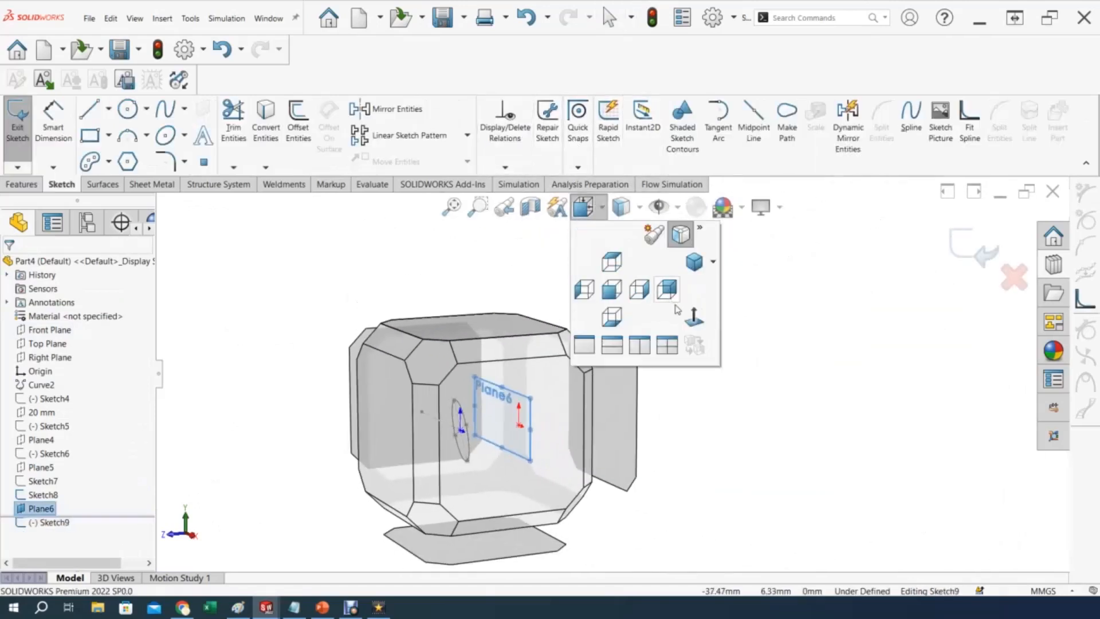
pyautogui.click(694, 326)
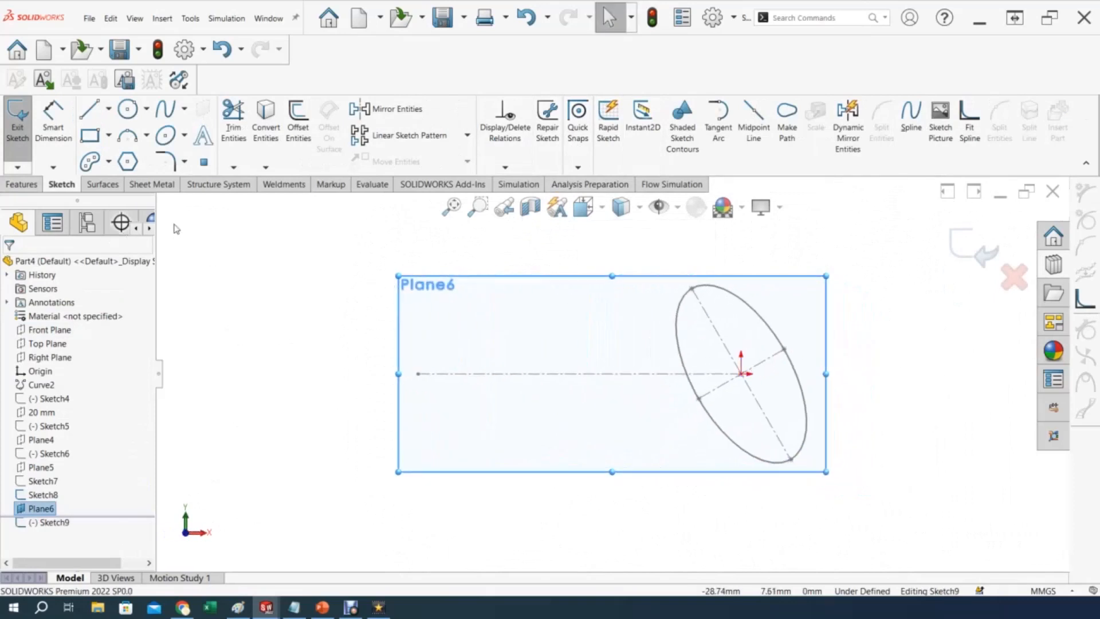
pyautogui.click(265, 167)
pyautogui.click(281, 183)
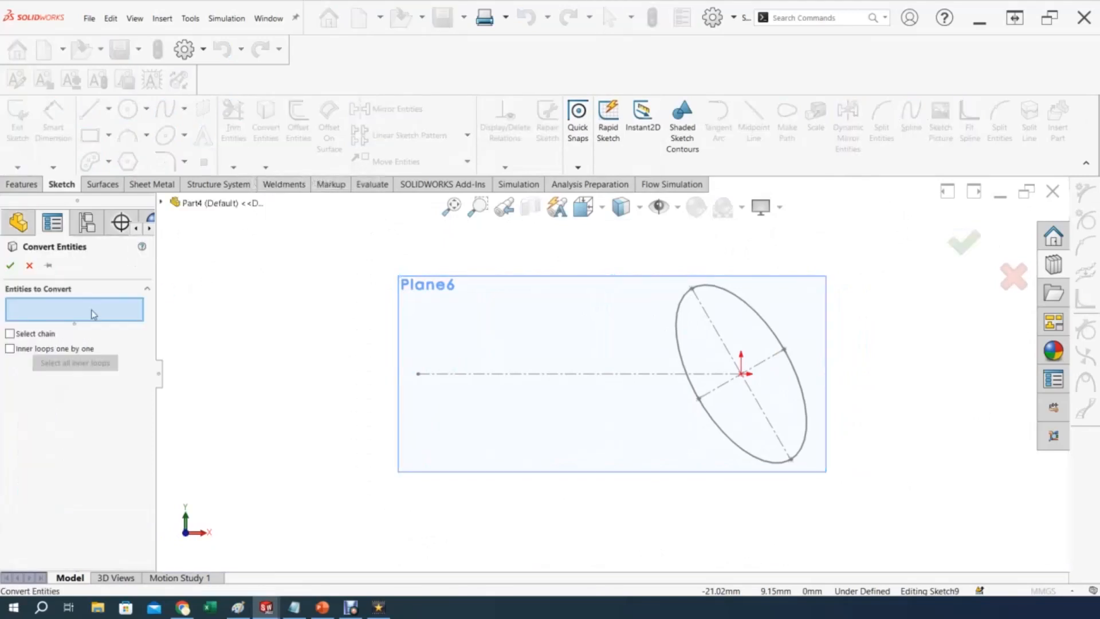
pyautogui.click(737, 299)
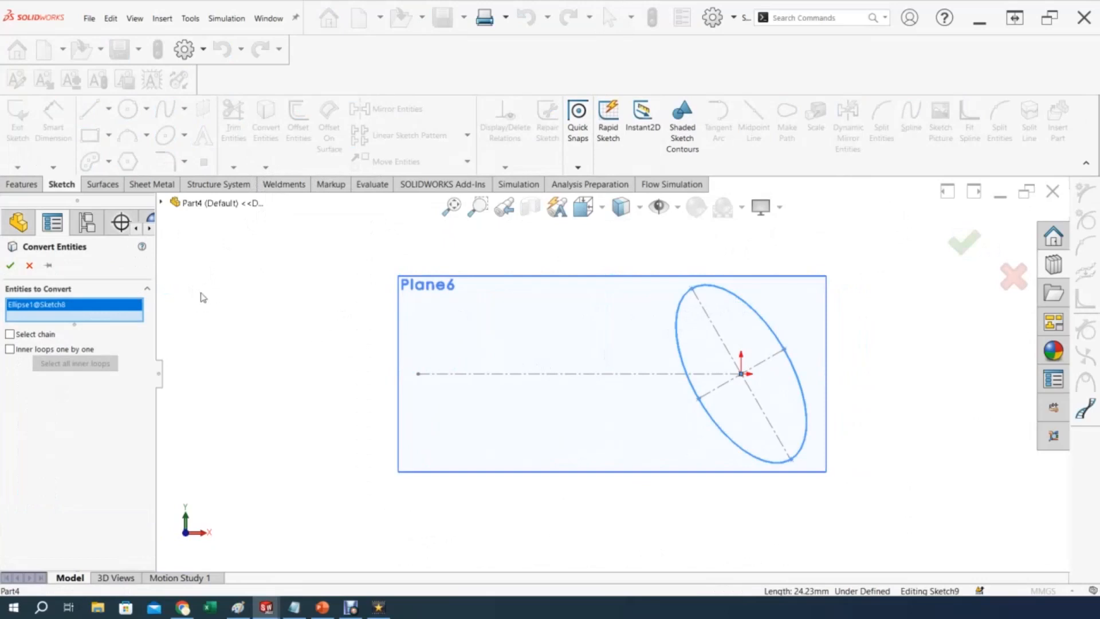
pyautogui.click(11, 267)
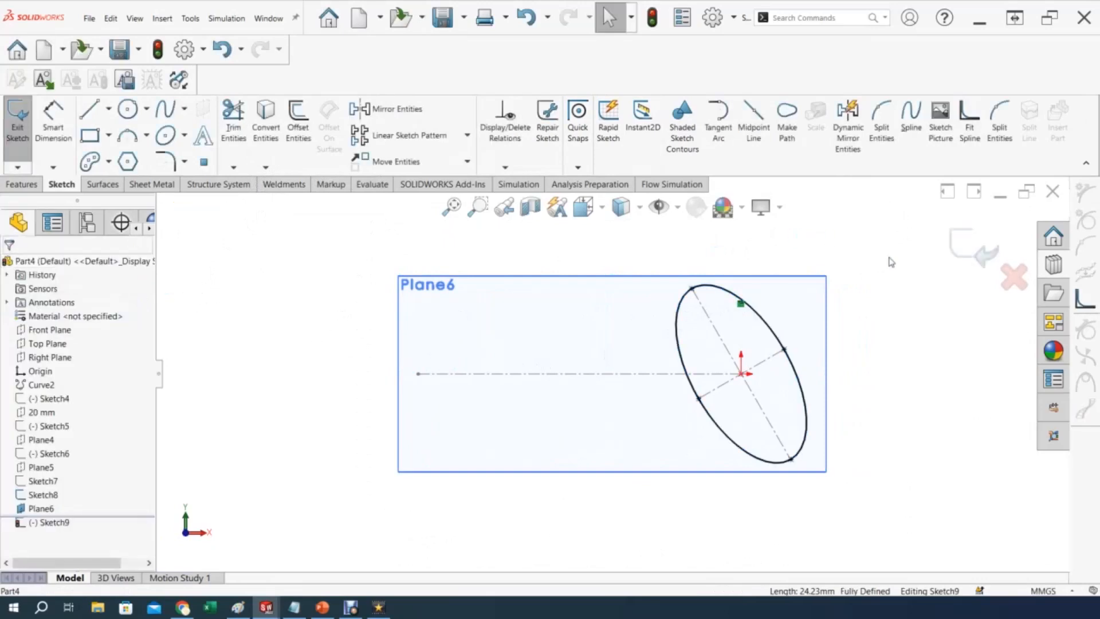
# Exit the converted ellipse sketch and show the model in isometric view.
pyautogui.click(972, 262)
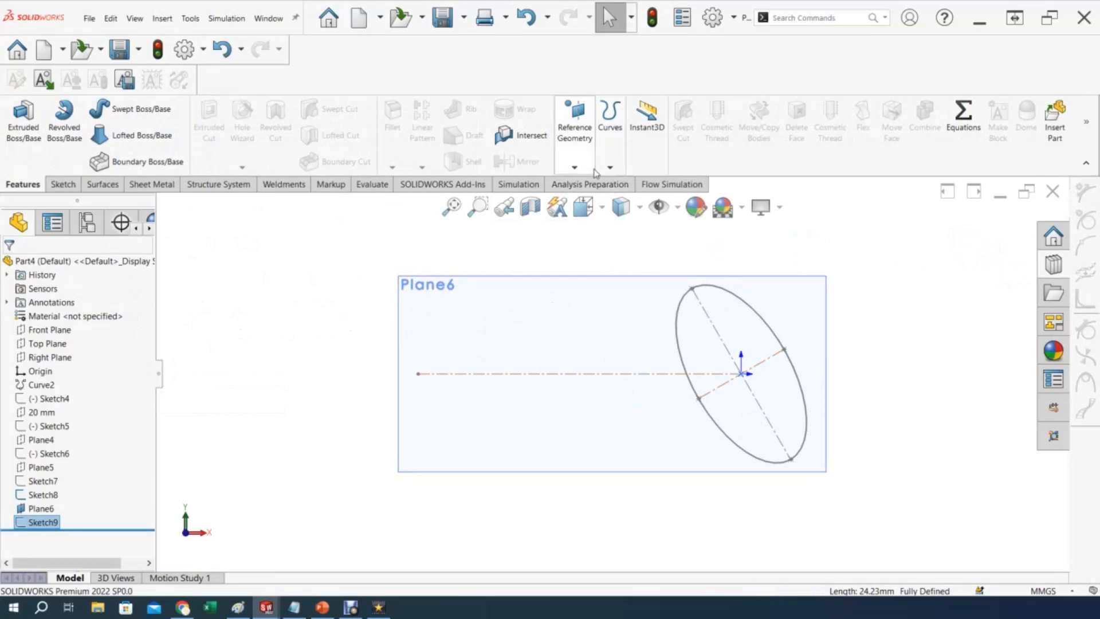
pyautogui.click(601, 209)
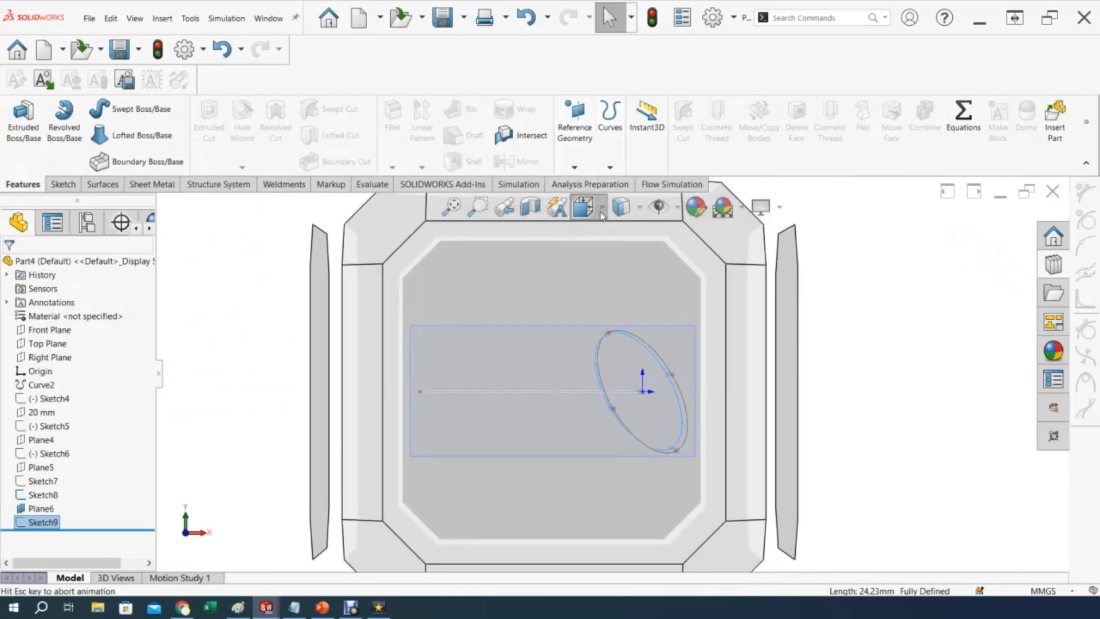
pyautogui.click(694, 261)
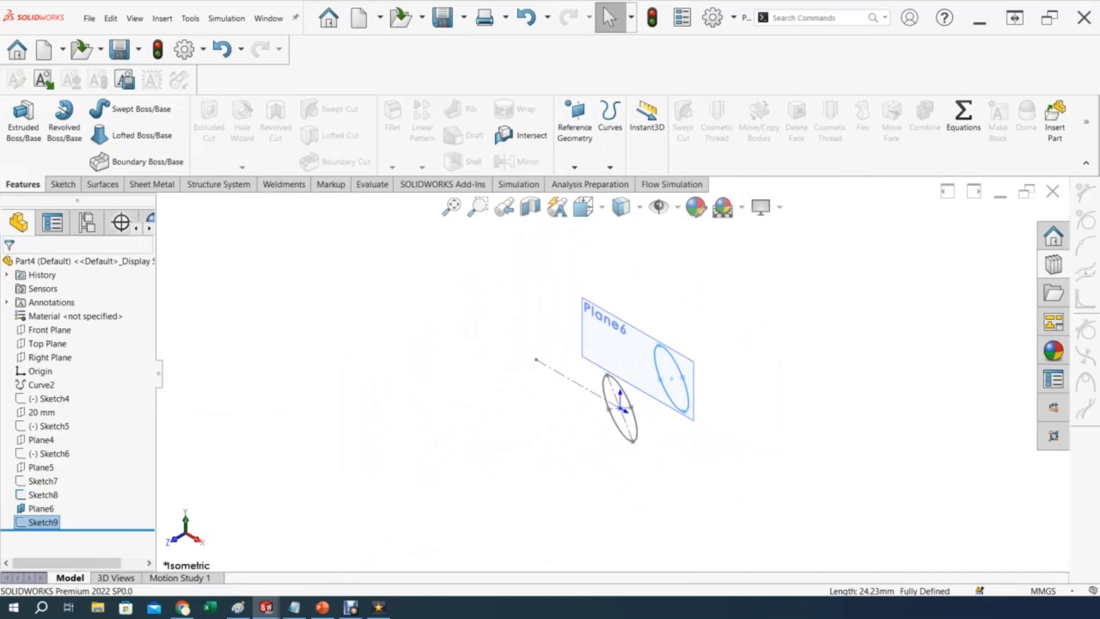
# Hide the reference plane offset 10 mm from the Front Plane.
pyautogui.rightClick(40, 508)
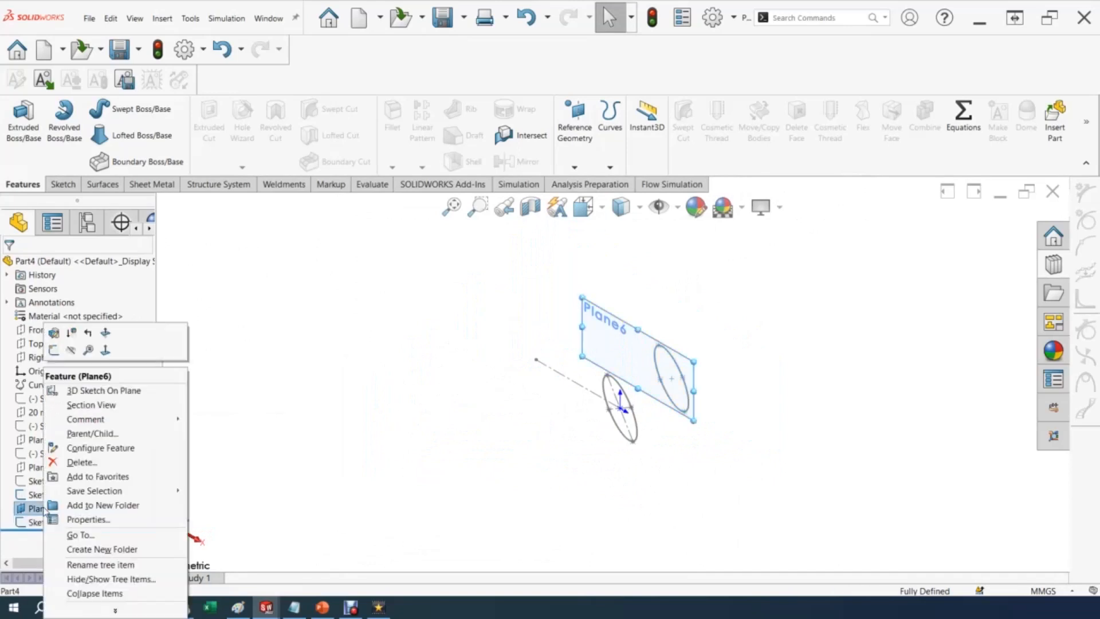
pyautogui.click(72, 355)
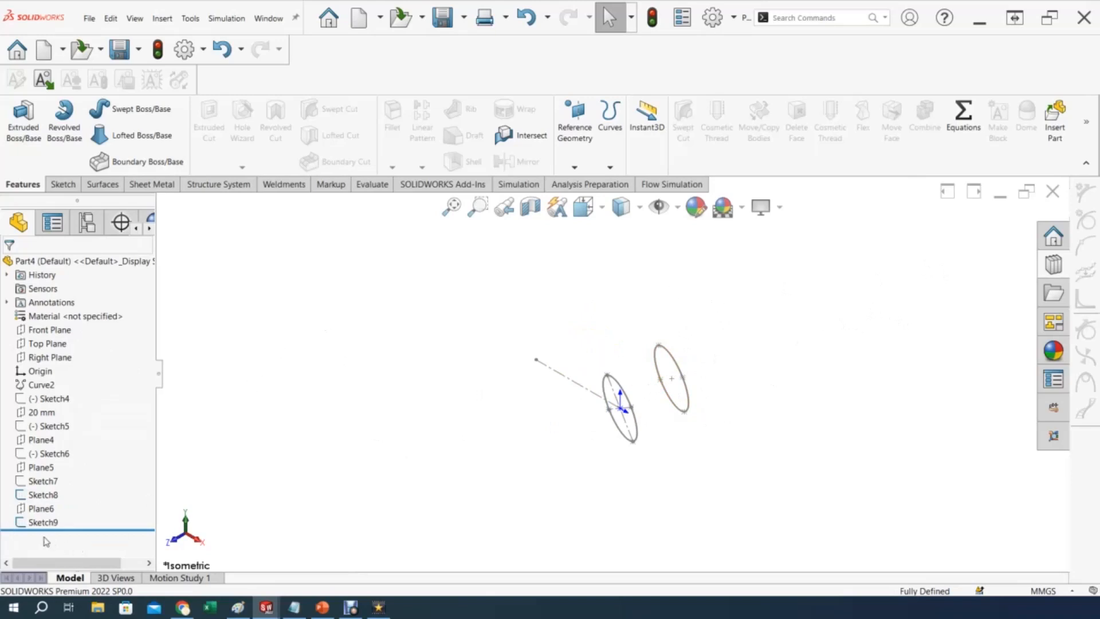
pyautogui.click(42, 495)
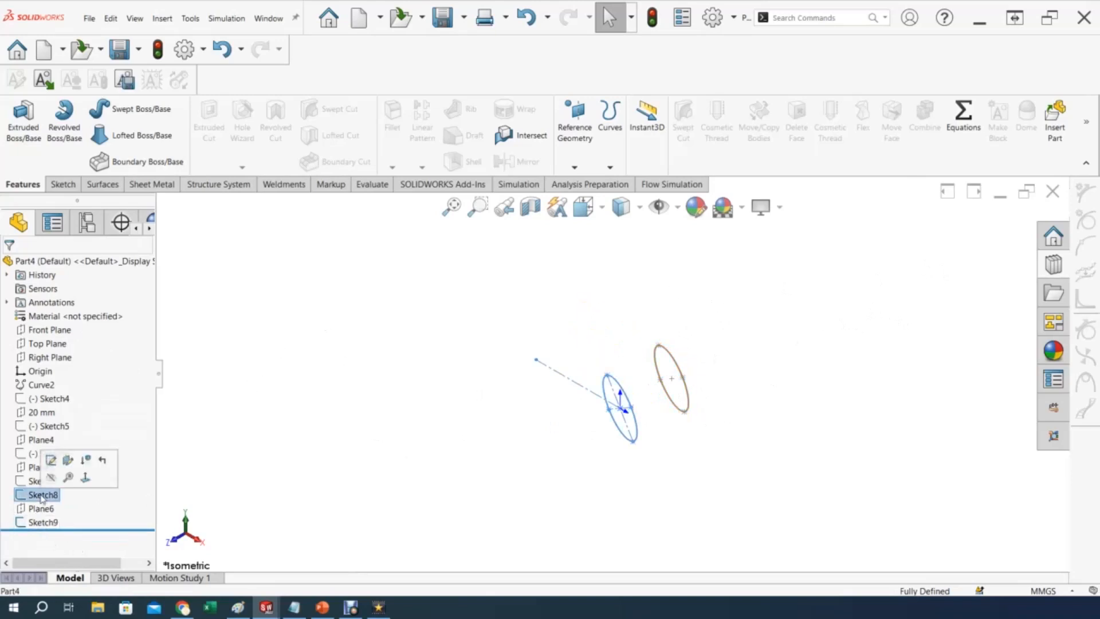
pyautogui.click(49, 478)
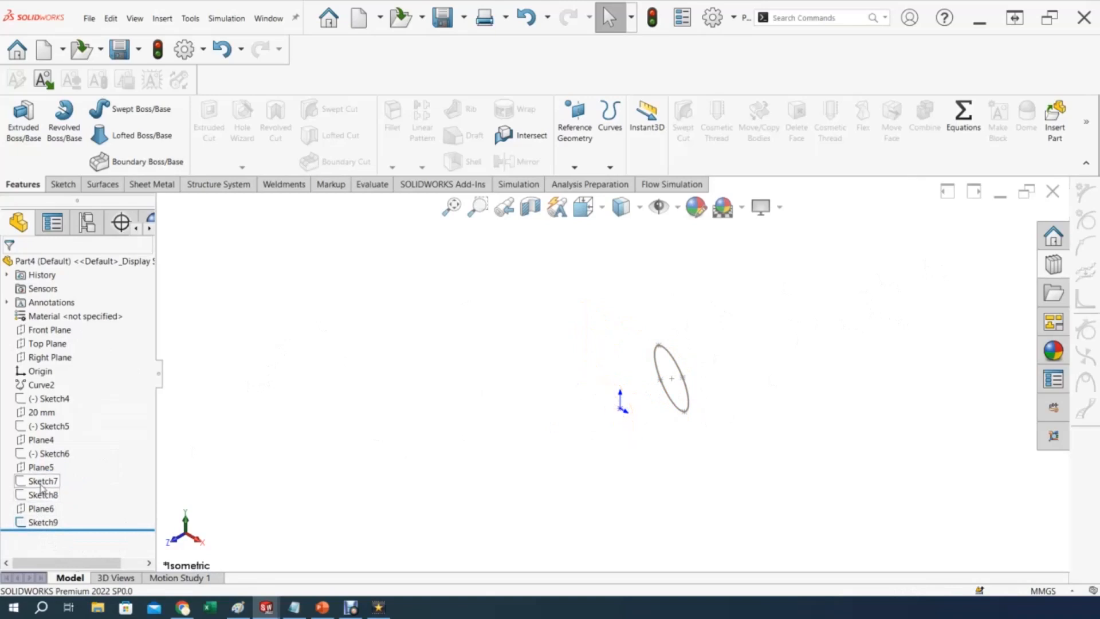
pyautogui.click(43, 494)
pyautogui.click(47, 481)
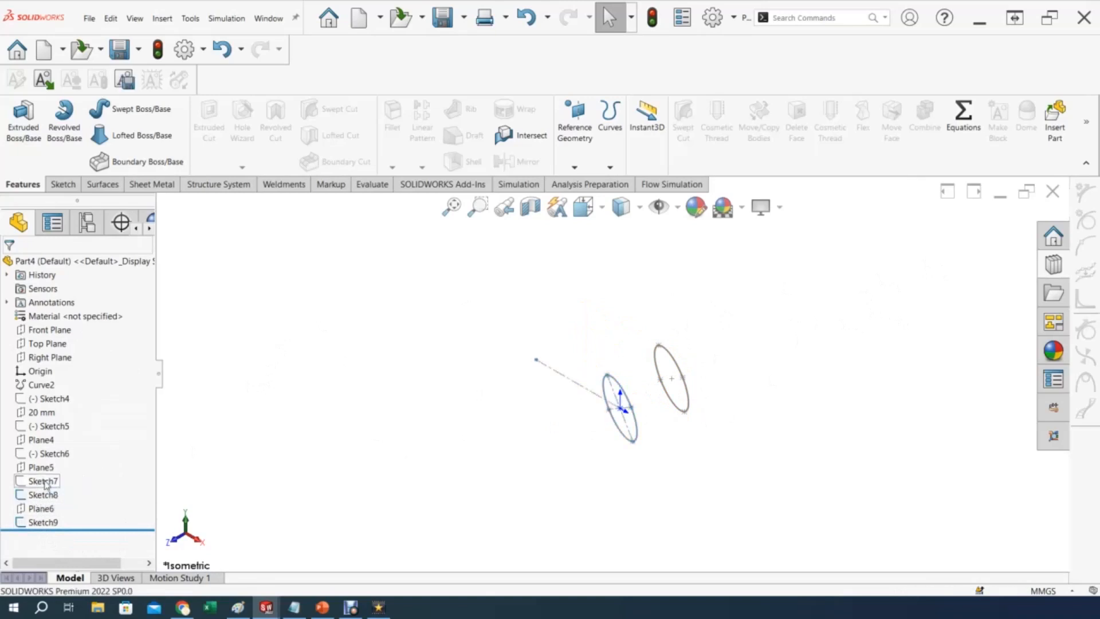
# Show the hidden airfoil section sketches Sketch5, Sketch6 and Sketch7 alongside the two root ellipses.
pyautogui.click(44, 454)
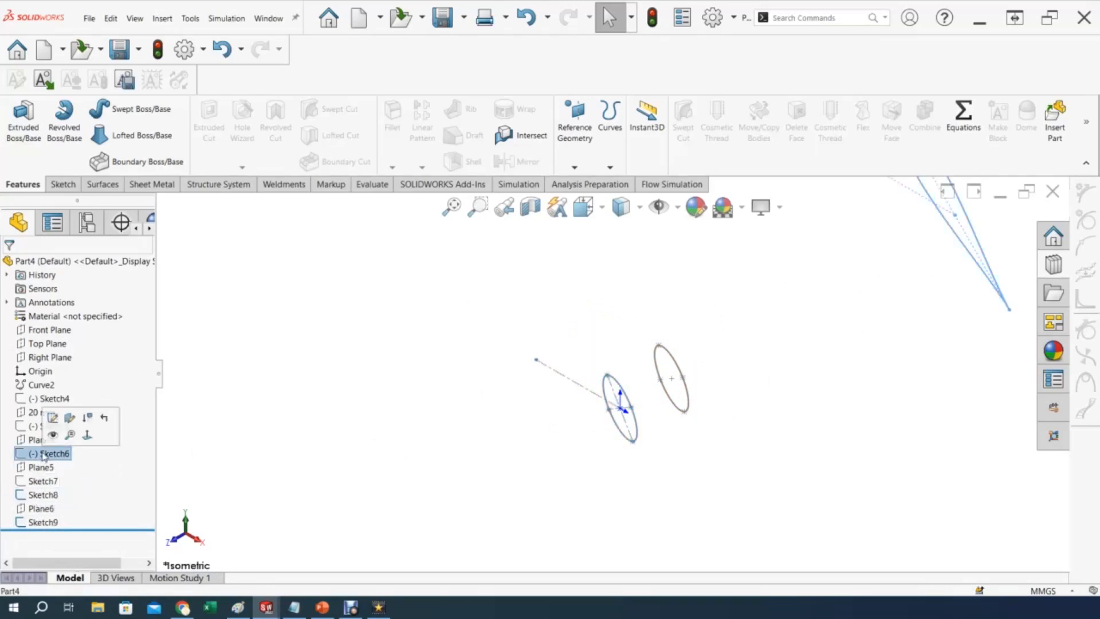
pyautogui.click(53, 435)
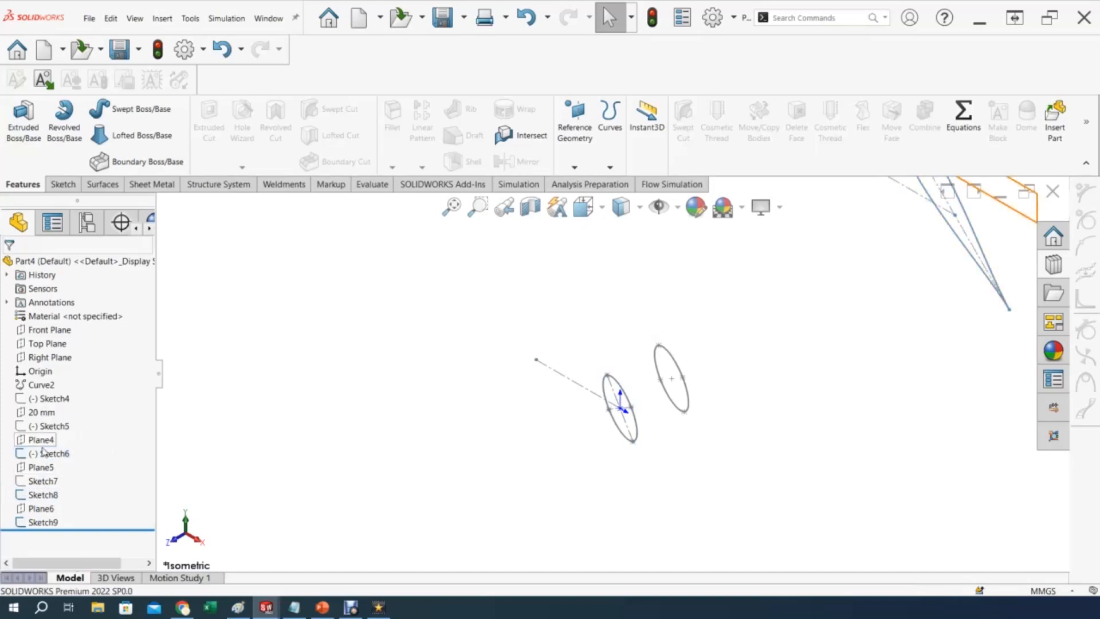
pyautogui.click(48, 428)
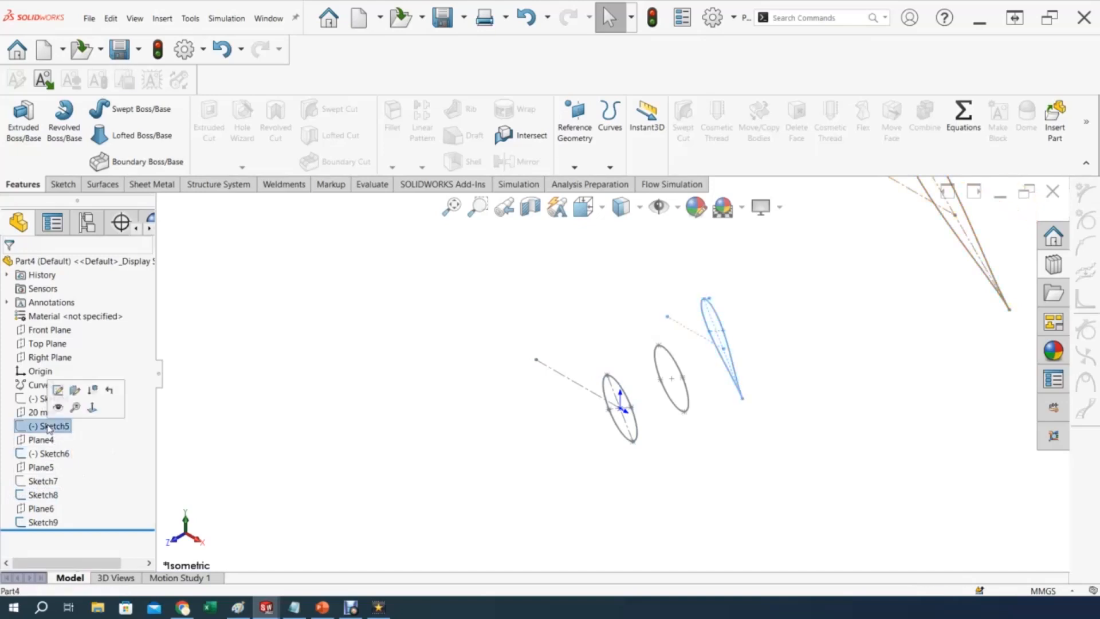
pyautogui.click(56, 408)
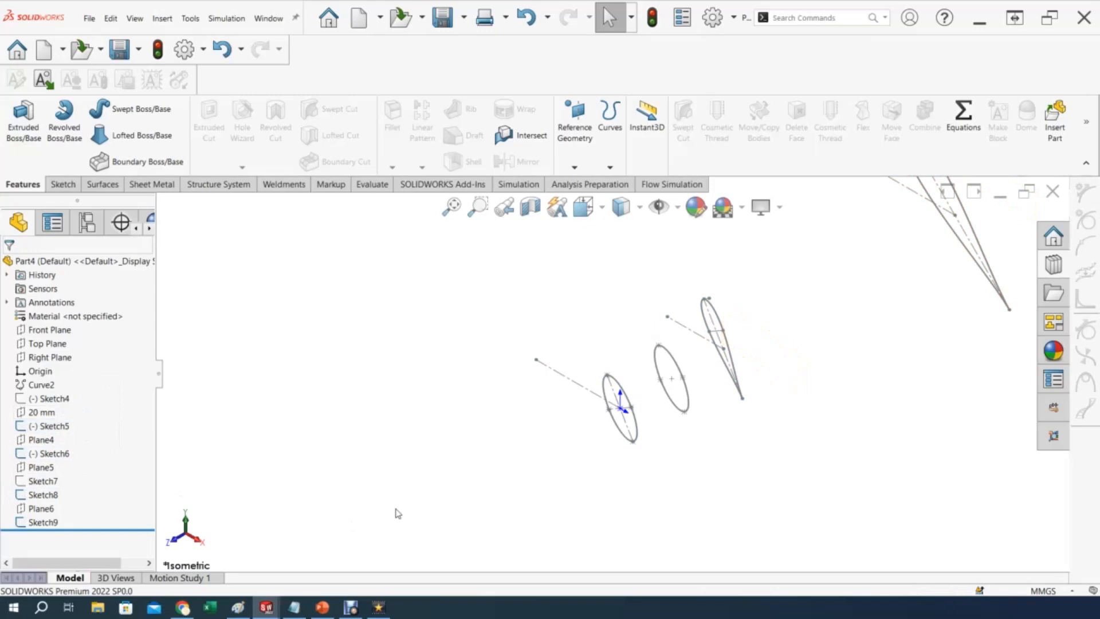
pyautogui.press('z')
pyautogui.click(50, 453)
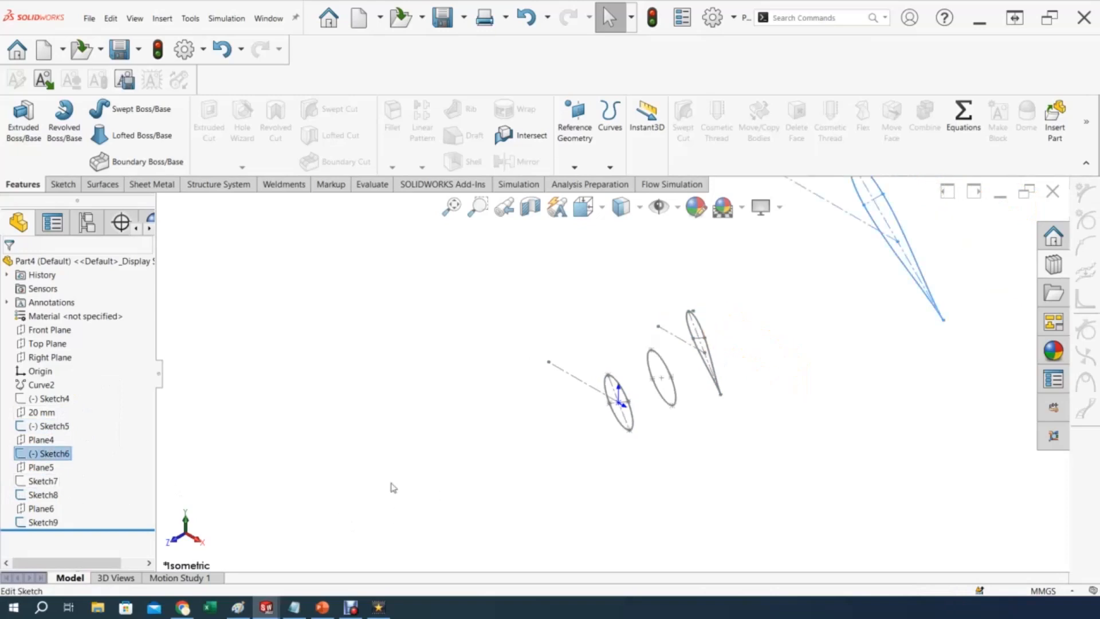
pyautogui.press('z')
pyautogui.click(285, 459)
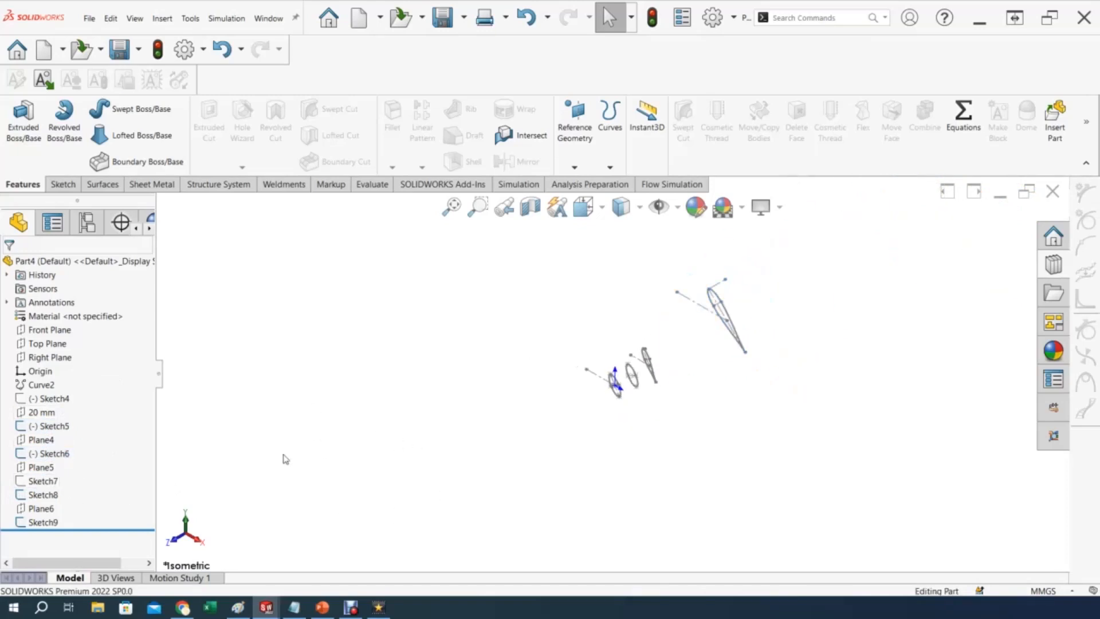
pyautogui.click(51, 453)
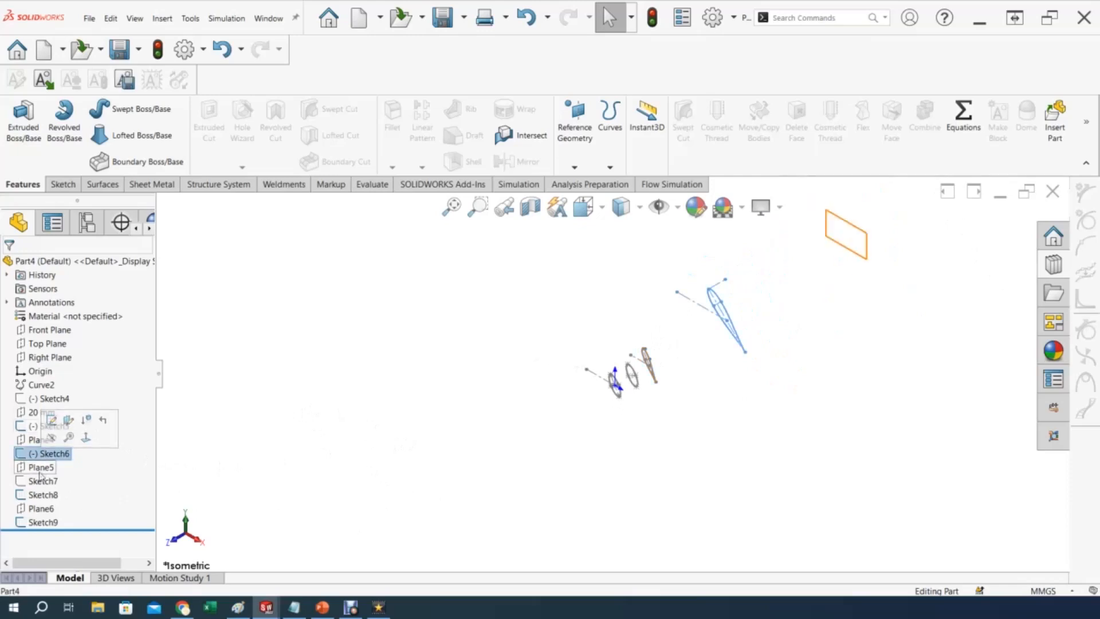
pyautogui.click(37, 485)
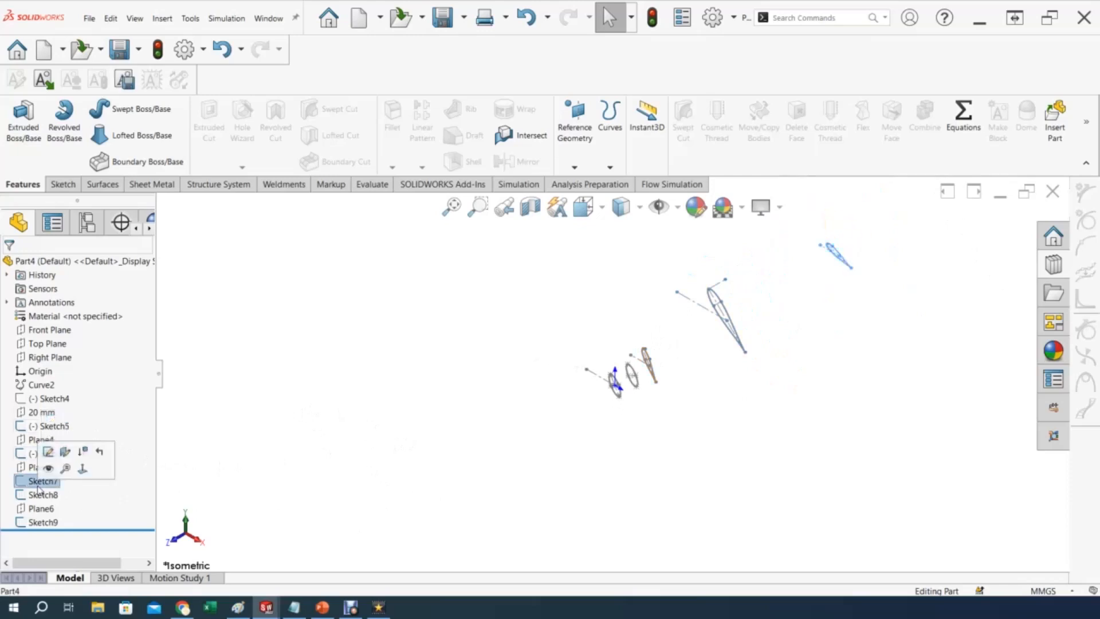
pyautogui.click(47, 468)
# Start a new 3D sketch with all five blade cross-sections in view.
pyautogui.scroll(1, 530, 484)
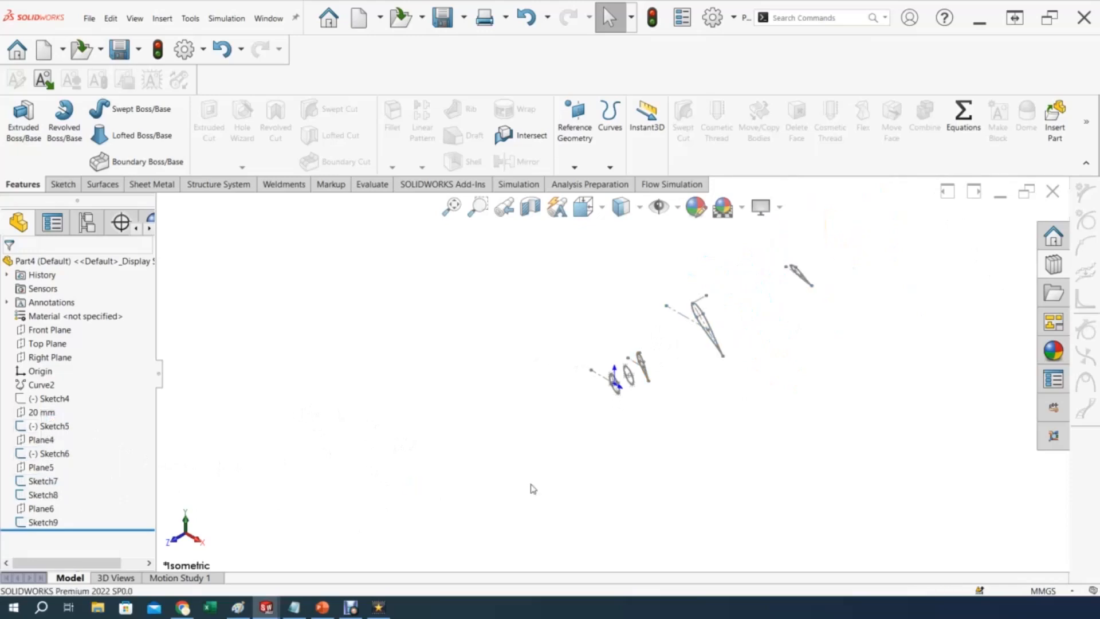
pyautogui.scroll(-5, 700, 367)
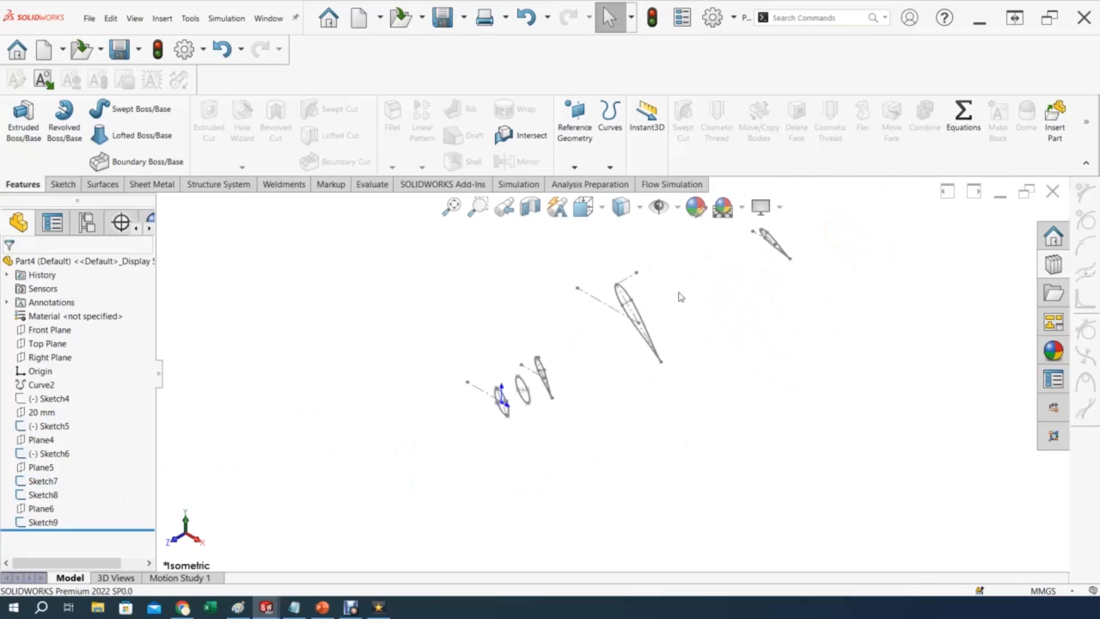
pyautogui.moveTo(700, 361)
pyautogui.mouseDown(button='middle')
pyautogui.moveTo(661, 358)
pyautogui.moveTo(638, 410)
pyautogui.moveTo(694, 351)
pyautogui.moveTo(714, 307)
pyautogui.moveTo(729, 310)
pyautogui.moveTo(677, 318)
pyautogui.moveTo(692, 312)
pyautogui.moveTo(685, 336)
pyautogui.moveTo(671, 335)
pyautogui.moveTo(676, 322)
pyautogui.moveTo(683, 332)
pyautogui.moveTo(653, 338)
pyautogui.moveTo(669, 336)
pyautogui.moveTo(675, 293)
pyautogui.mouseUp(button='middle')
pyautogui.scroll(-2, 658, 334)
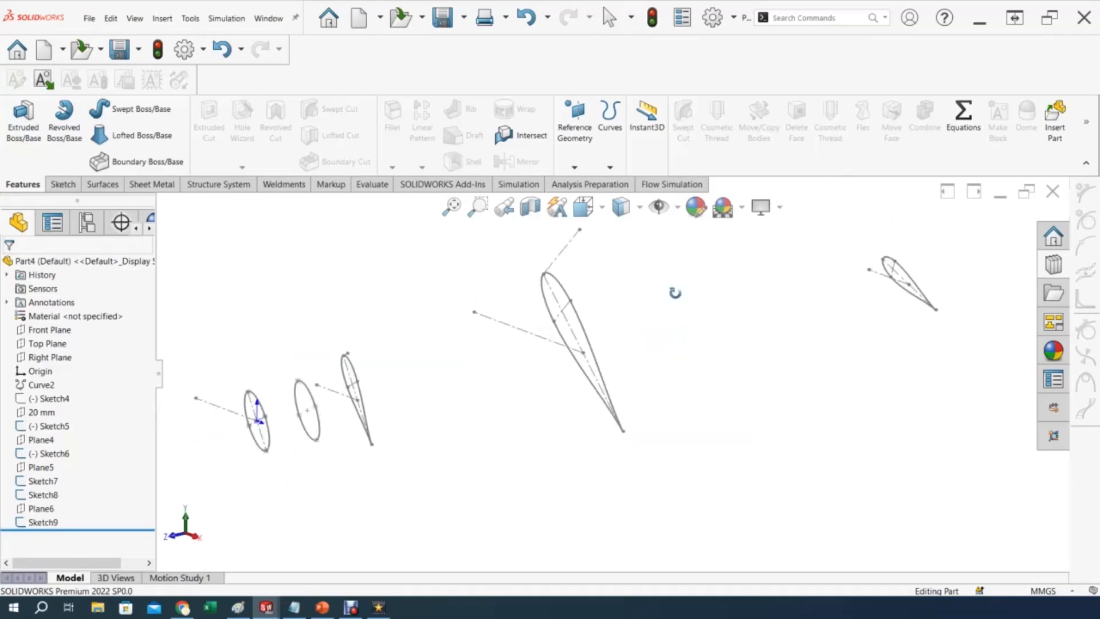
pyautogui.click(62, 184)
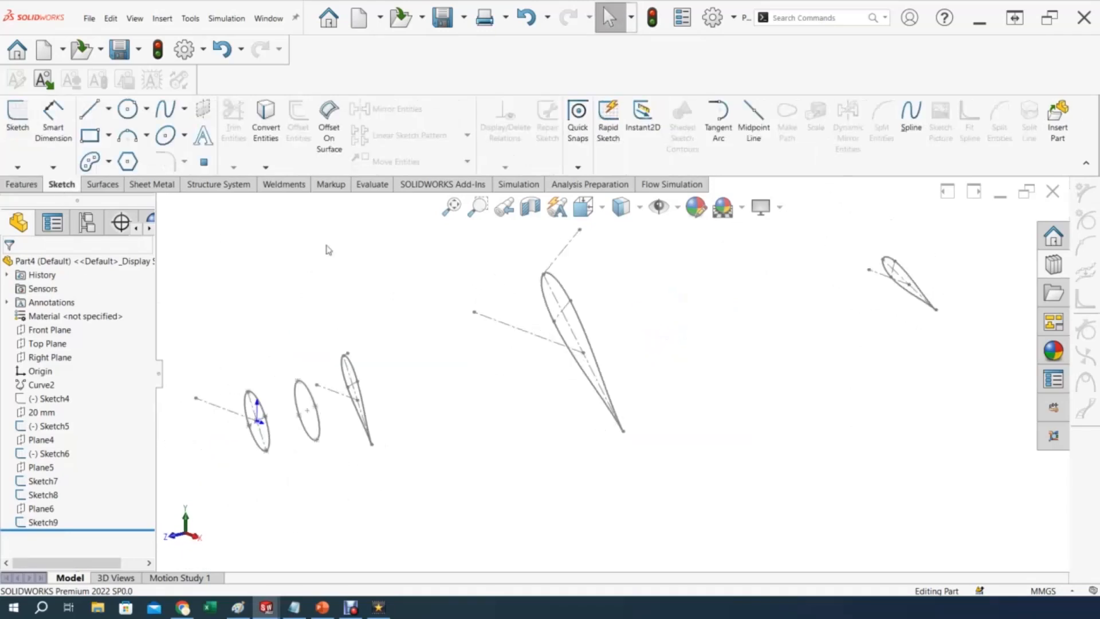
pyautogui.click(17, 167)
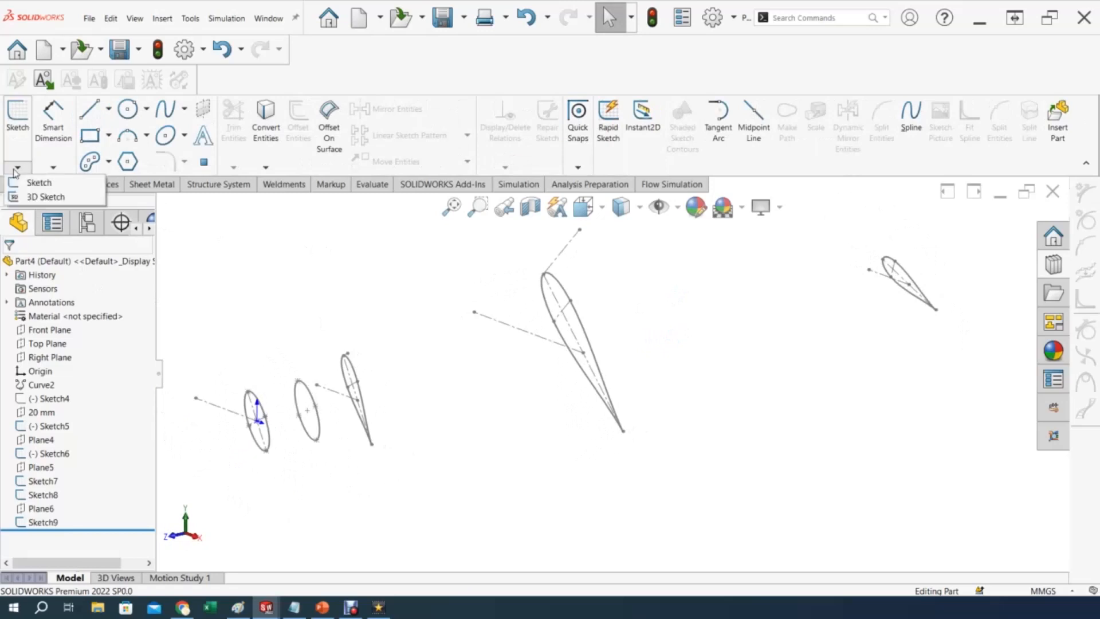
pyautogui.click(22, 197)
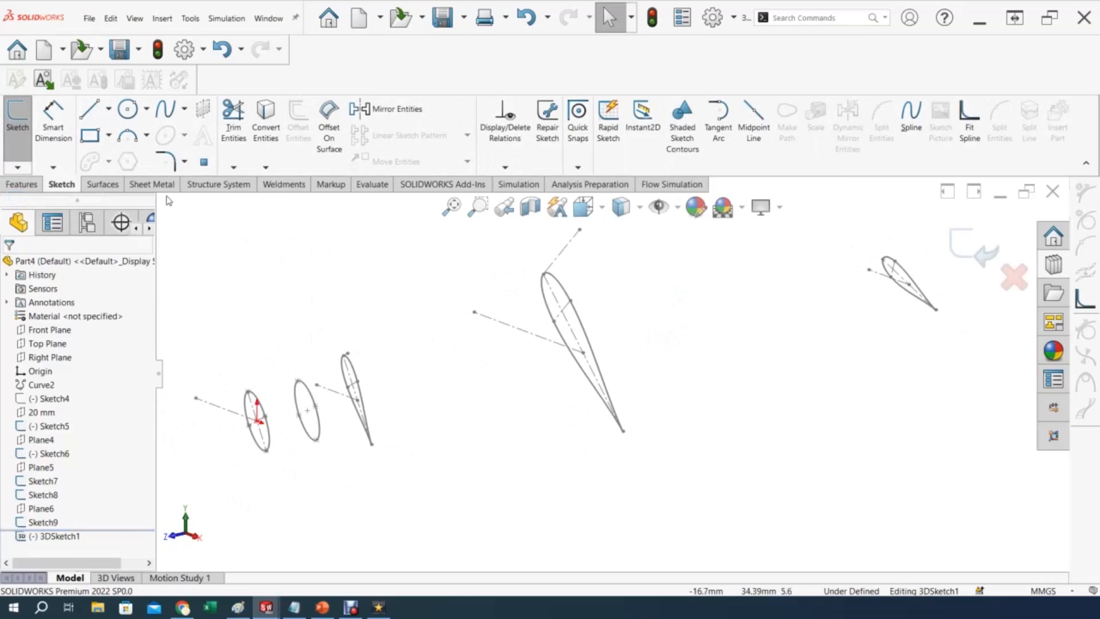
# Draw a spline through the upper end points of all five sections, from the Front Plane root ellipse to the tip airfoil.
pyautogui.click(185, 111)
pyautogui.click(177, 128)
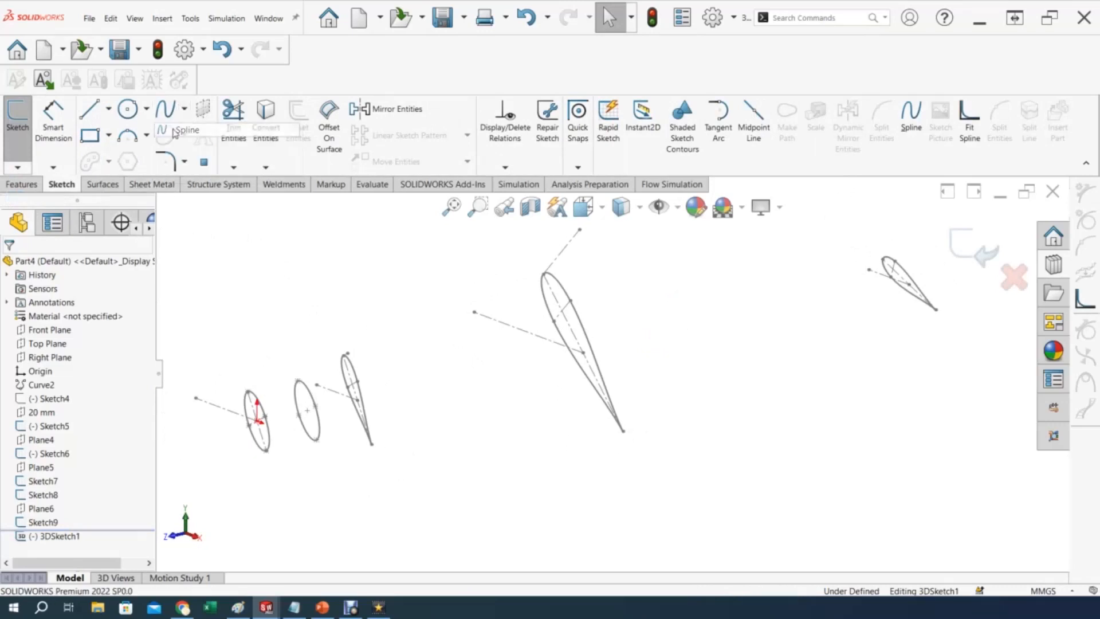
pyautogui.click(246, 391)
pyautogui.click(297, 381)
pyautogui.click(343, 356)
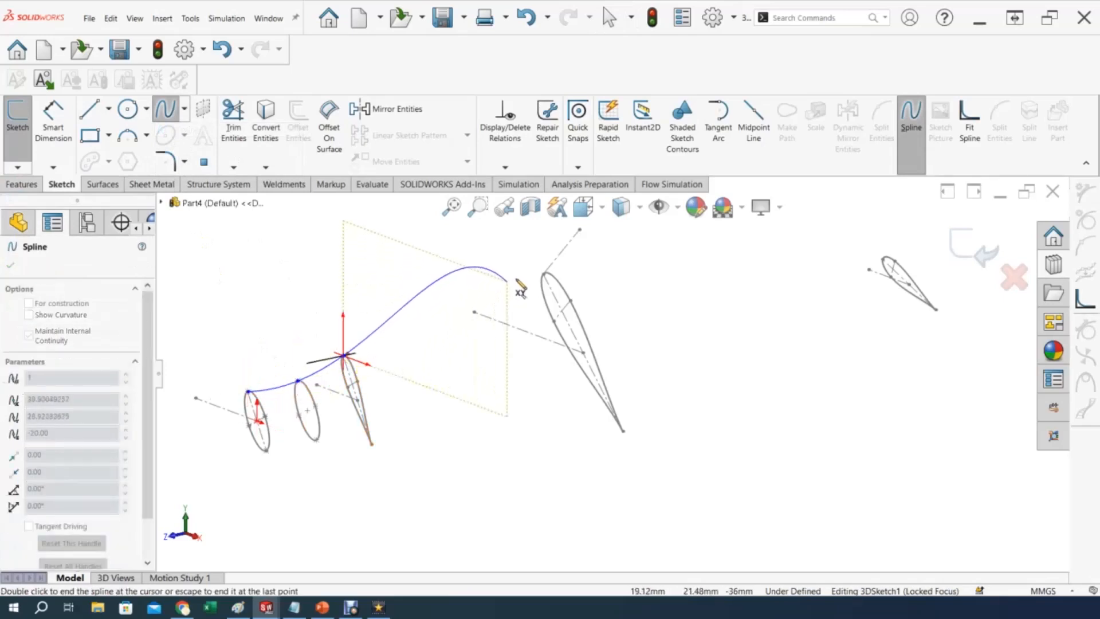
pyautogui.click(543, 274)
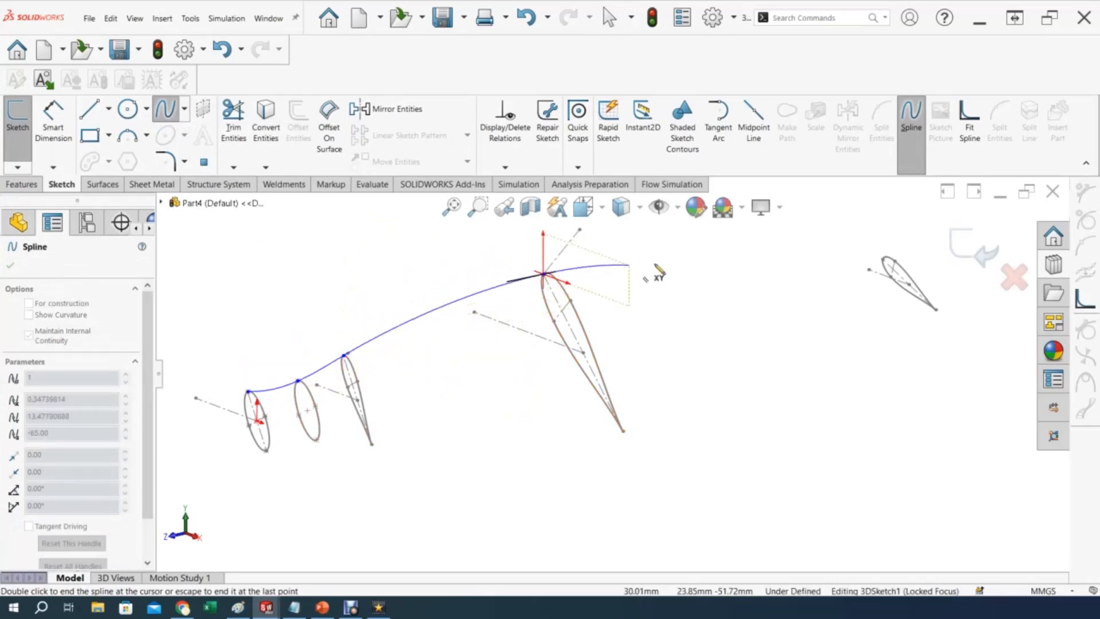
pyautogui.click(883, 259)
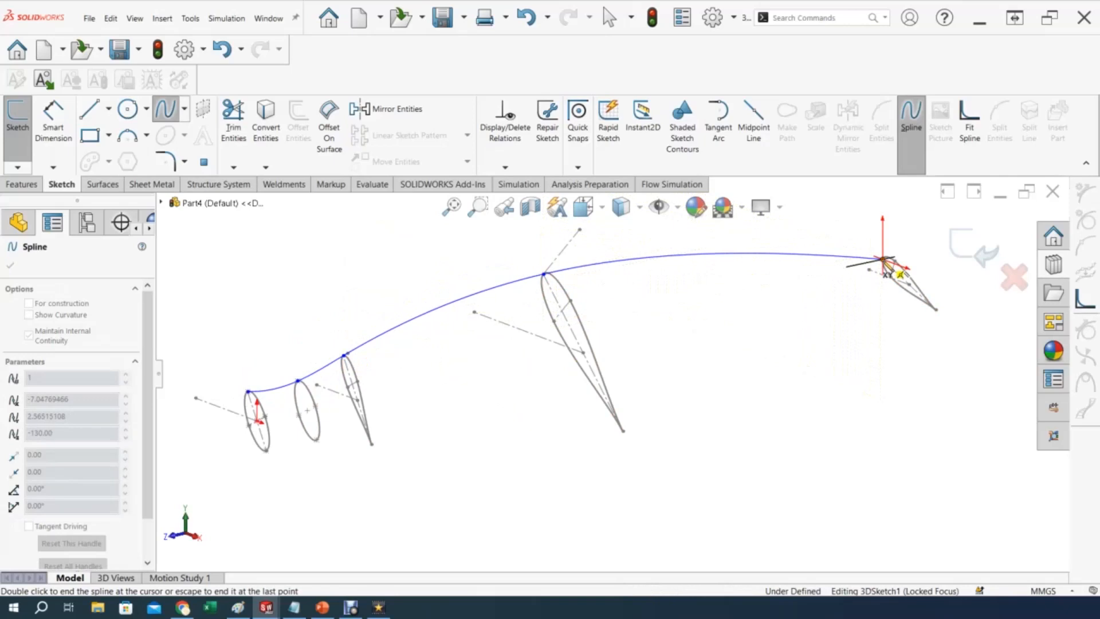
pyautogui.press('Escape')
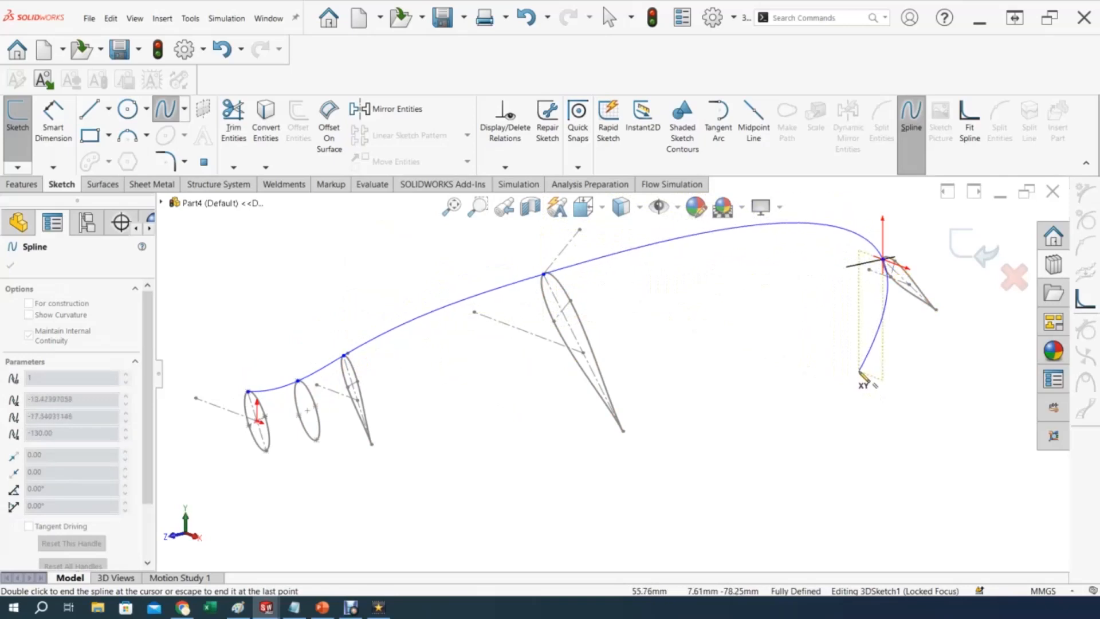
# Draw a second spline through the lower end points of both ellipses and the trailing-edge points of the three airfoils.
pyautogui.moveTo(810, 388)
pyautogui.mouseDown(button='middle')
pyautogui.moveTo(820, 293)
pyautogui.moveTo(850, 294)
pyautogui.moveTo(869, 346)
pyautogui.moveTo(842, 359)
pyautogui.moveTo(820, 307)
pyautogui.moveTo(815, 346)
pyautogui.moveTo(830, 368)
pyautogui.mouseUp(button='middle')
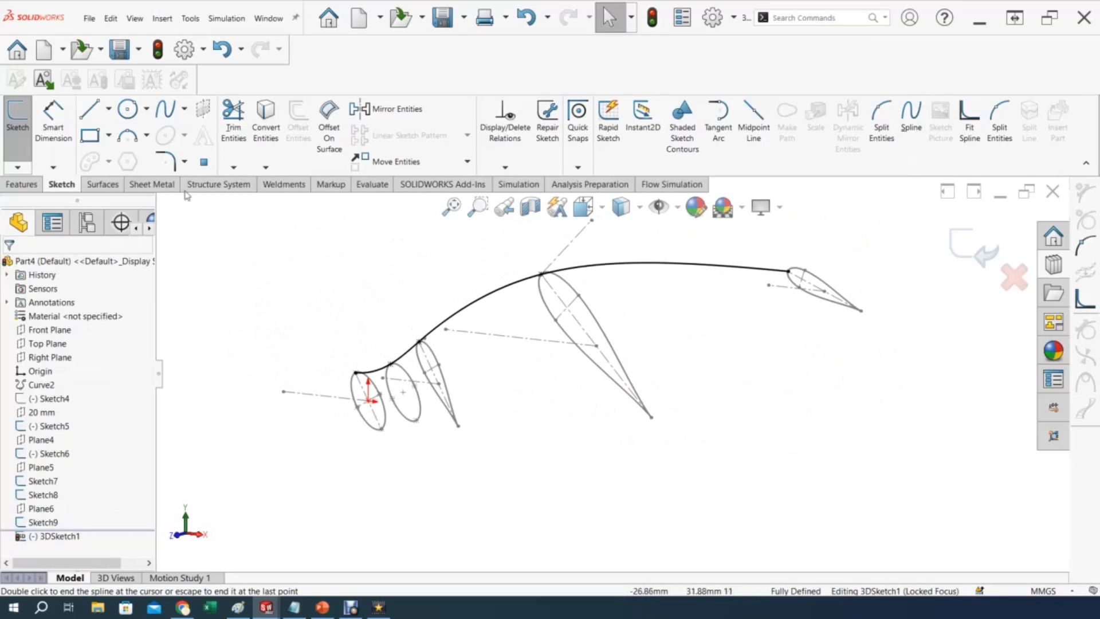
pyautogui.click(185, 108)
pyautogui.click(189, 137)
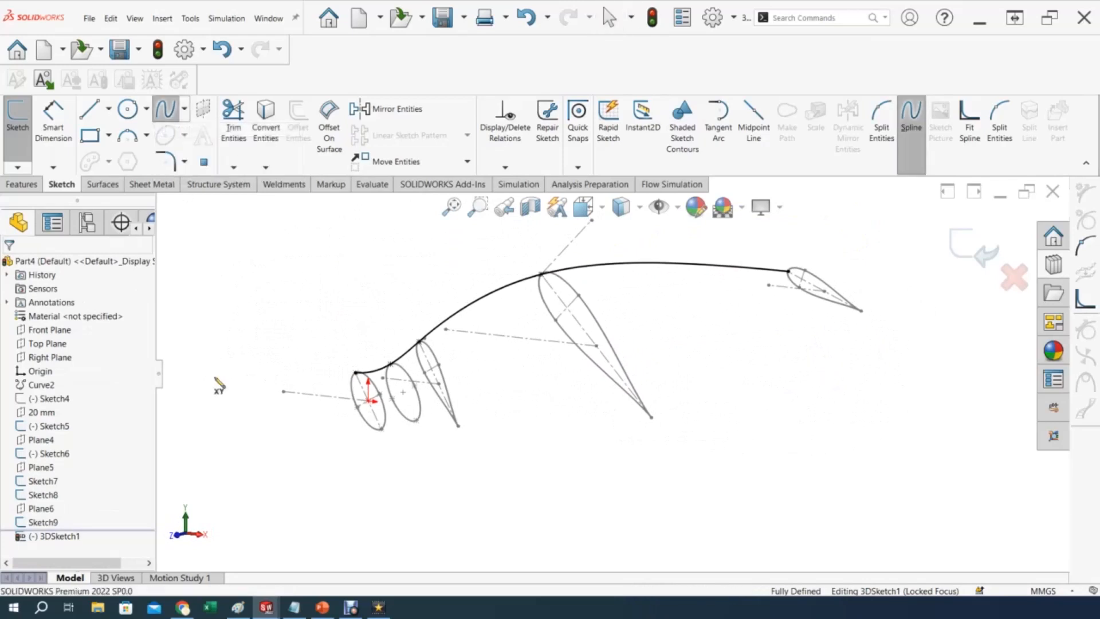
pyautogui.click(380, 428)
pyautogui.click(417, 421)
pyautogui.click(457, 426)
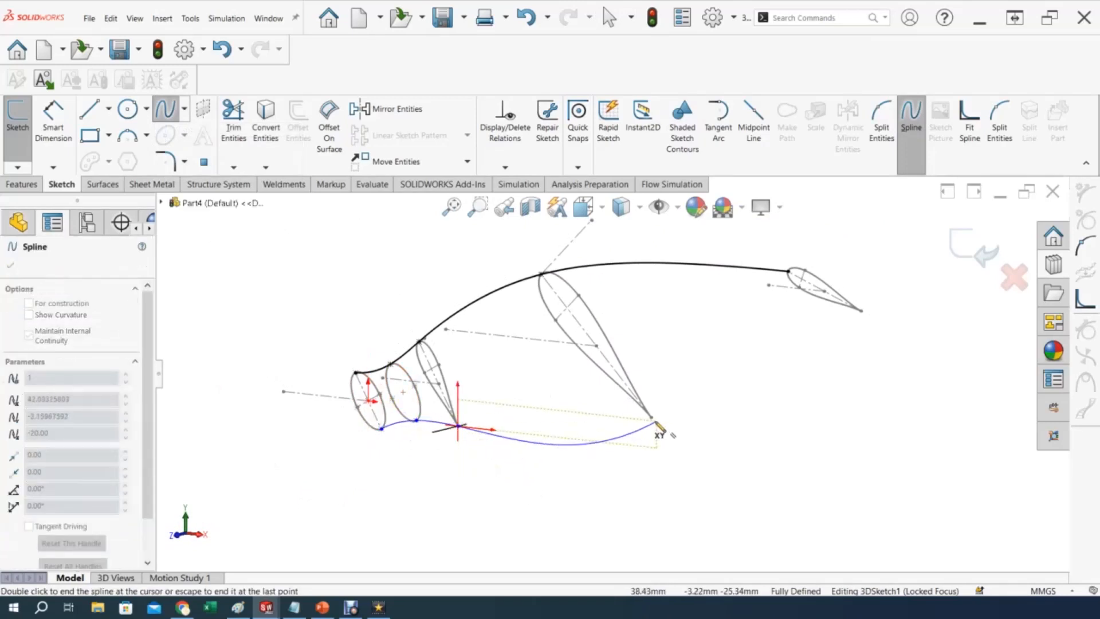
pyautogui.click(651, 418)
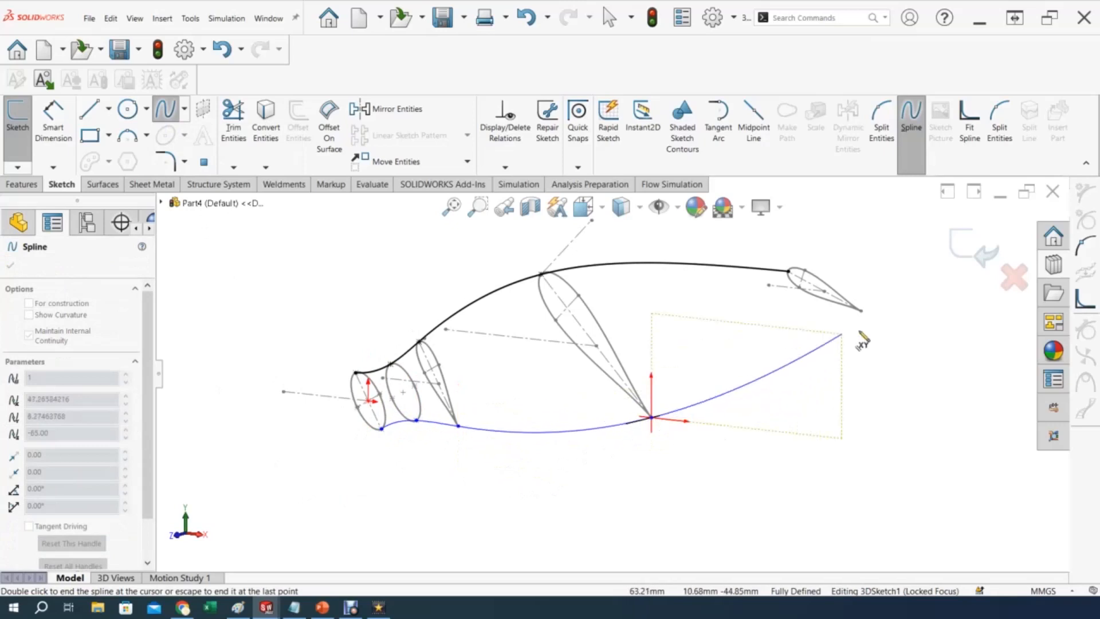
pyautogui.click(860, 310)
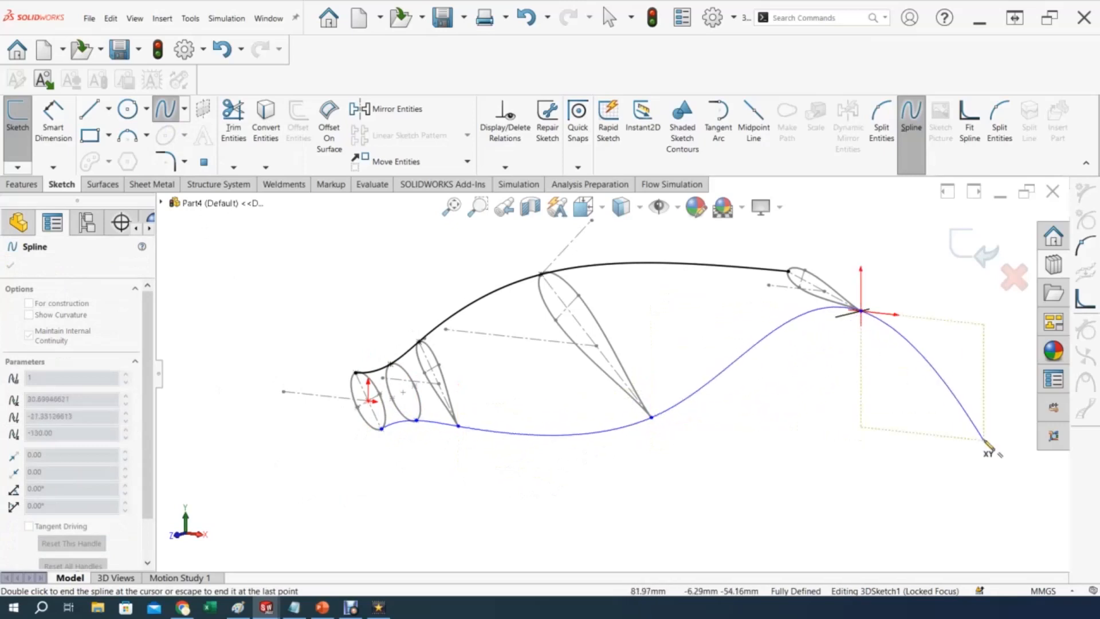
pyautogui.press('Escape')
# Start a Lofted Boss/Base with the three airfoil sections as profiles, ordered from the tip: Sketch7, Sketch6 and Sketch5.
pyautogui.moveTo(693, 458)
pyautogui.mouseDown(button='middle')
pyautogui.moveTo(712, 481)
pyautogui.moveTo(681, 478)
pyautogui.moveTo(700, 466)
pyautogui.moveTo(709, 474)
pyautogui.moveTo(707, 439)
pyautogui.moveTo(709, 463)
pyautogui.mouseUp(button='middle')
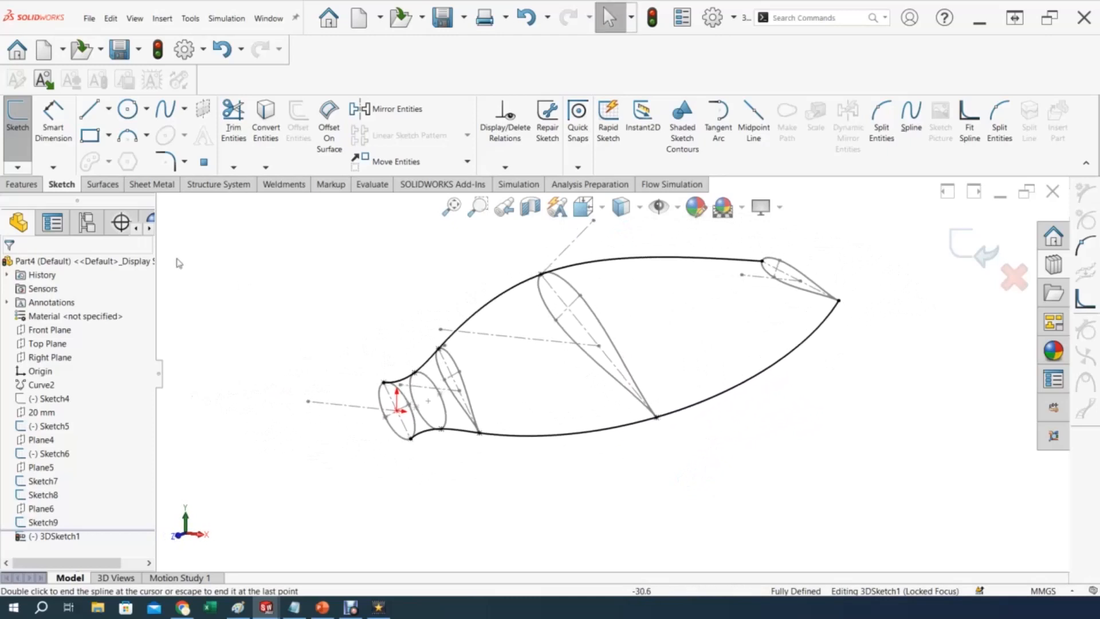
pyautogui.click(21, 184)
pyautogui.click(108, 136)
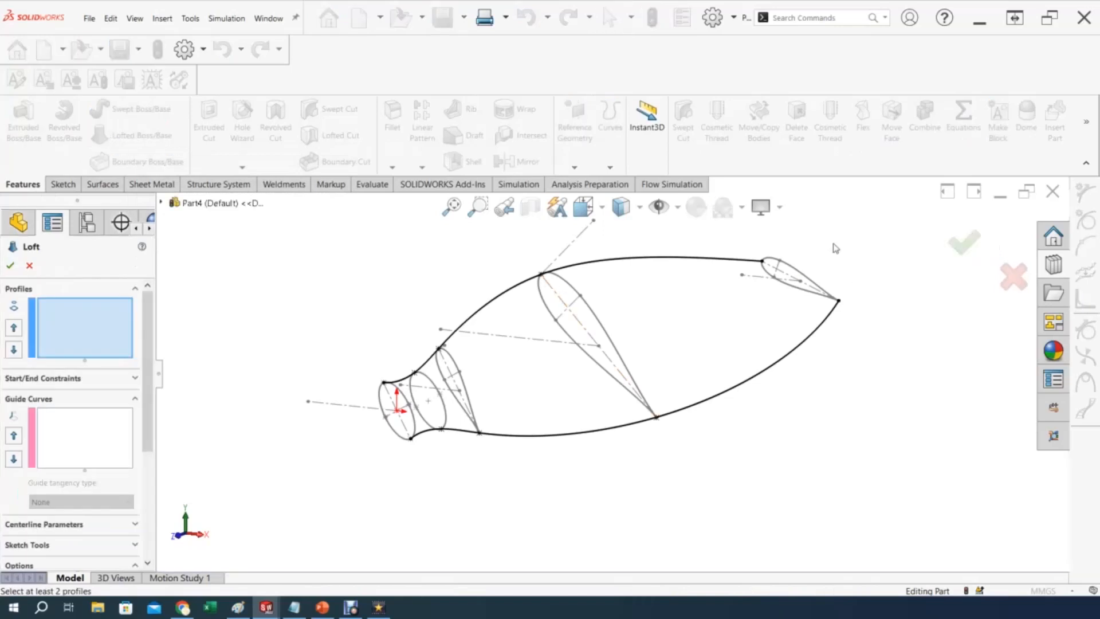
pyautogui.click(789, 267)
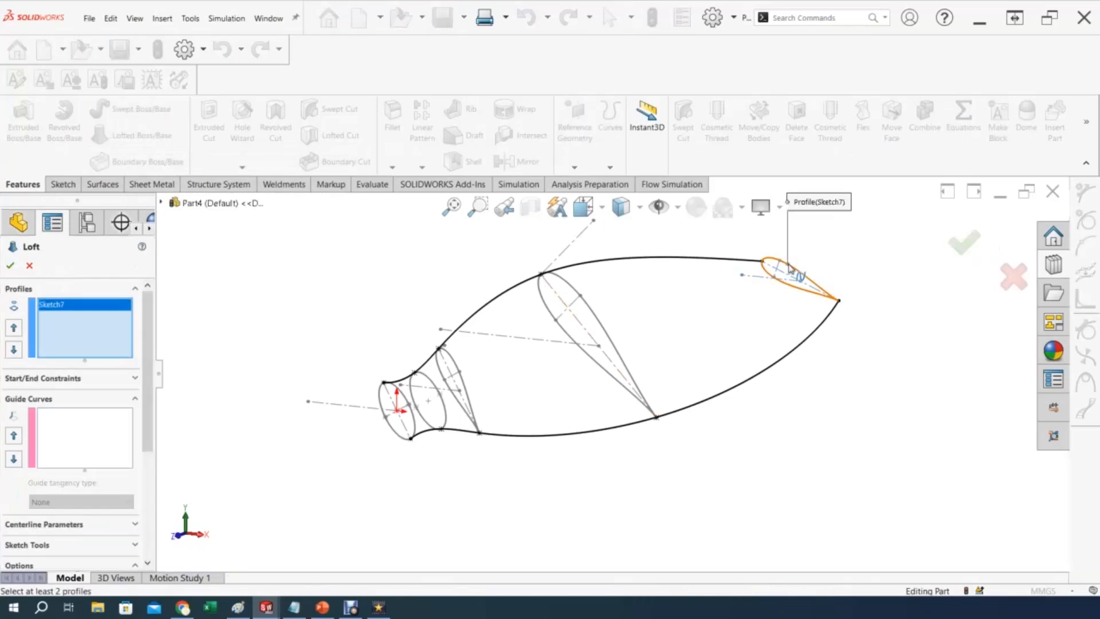
pyautogui.click(589, 308)
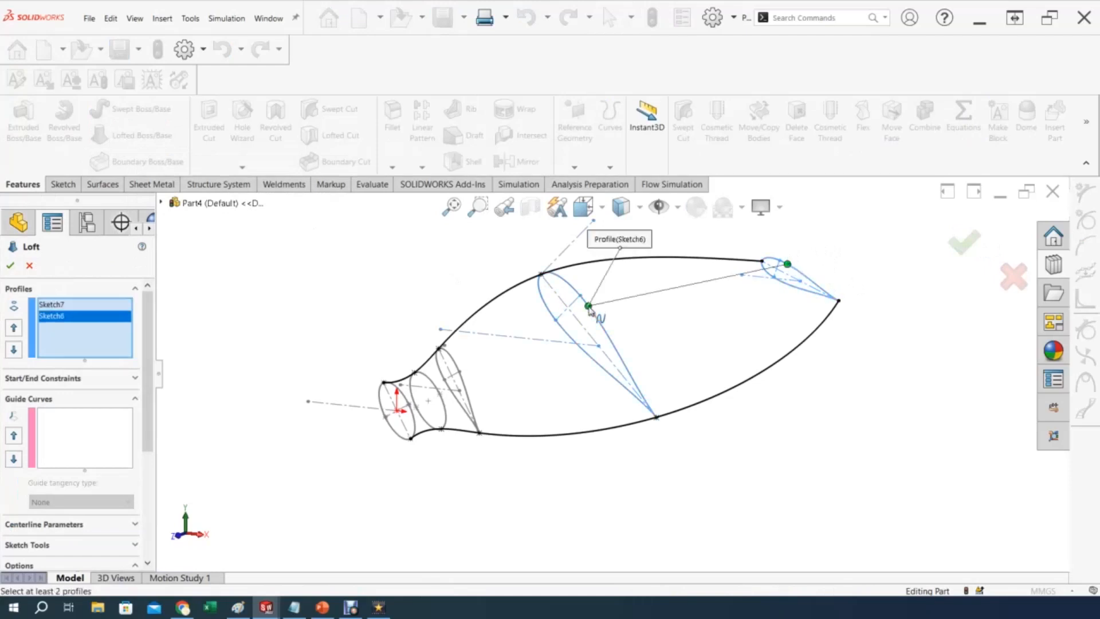
pyautogui.moveTo(590, 308); pyautogui.dragTo(573, 287)
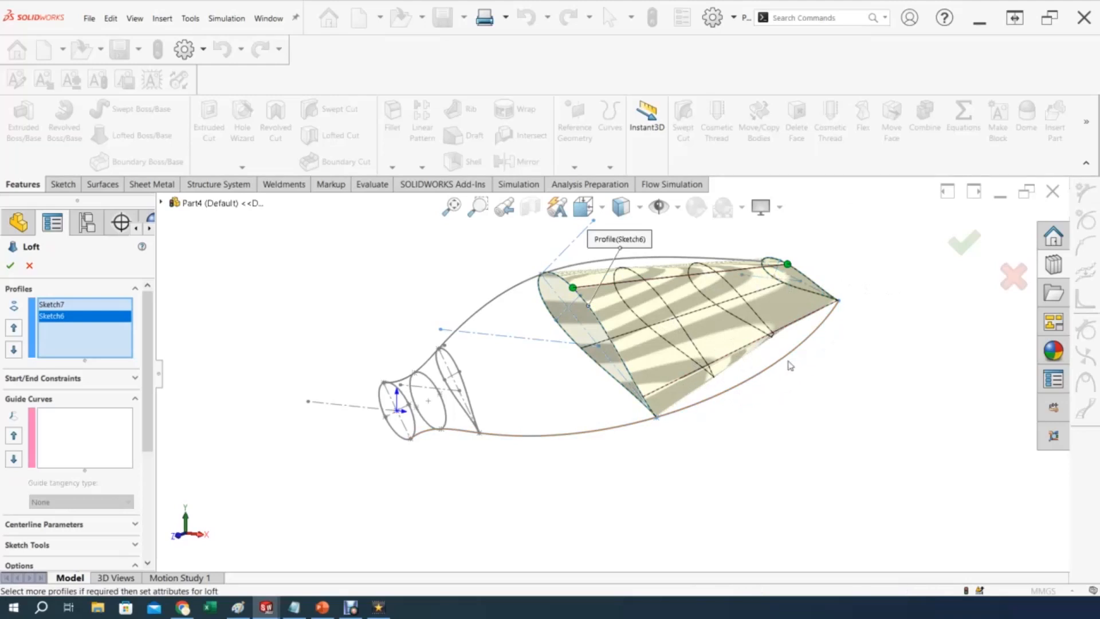
pyautogui.moveTo(841, 380)
pyautogui.mouseDown(button='middle')
pyautogui.moveTo(803, 405)
pyautogui.moveTo(832, 386)
pyautogui.moveTo(830, 395)
pyautogui.mouseUp(button='middle')
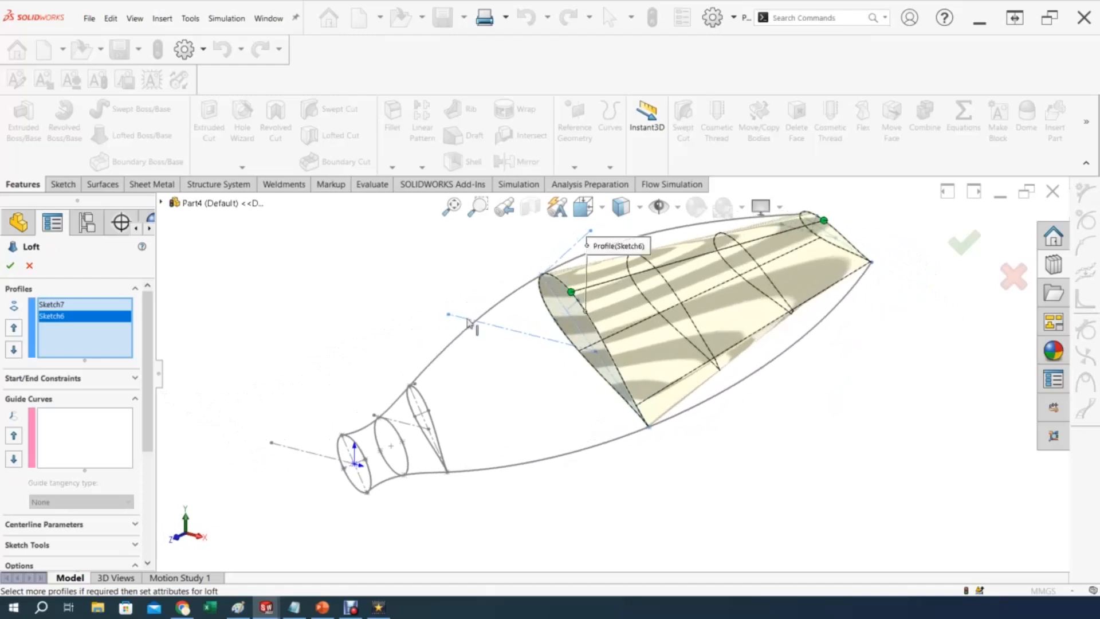
pyautogui.click(424, 402)
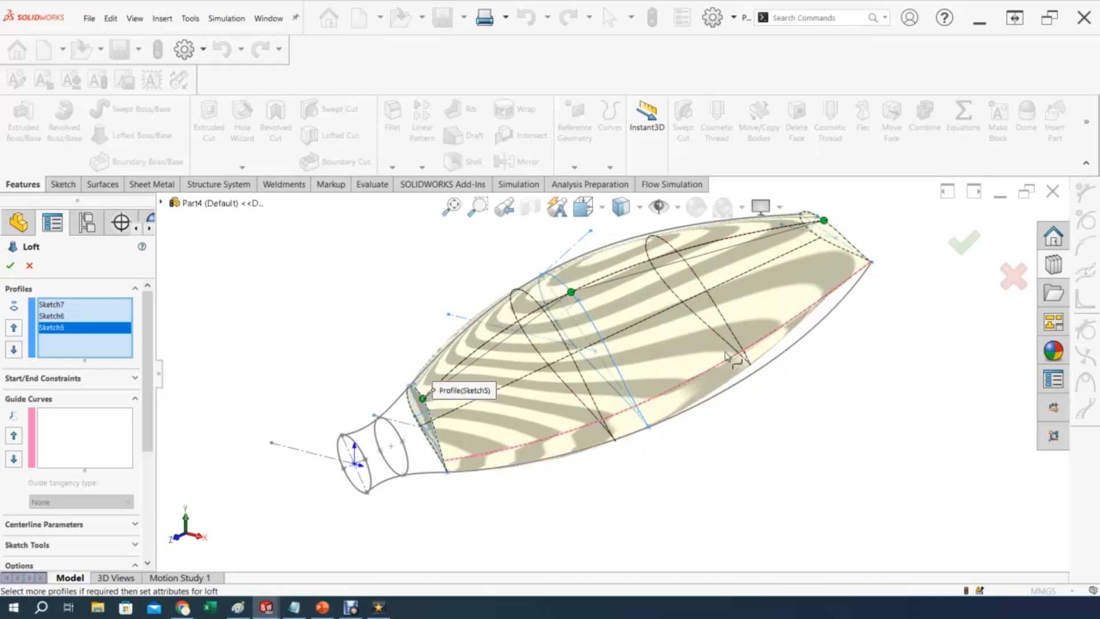
pyautogui.moveTo(432, 298); pyautogui.dragTo(419, 279, button='middle')
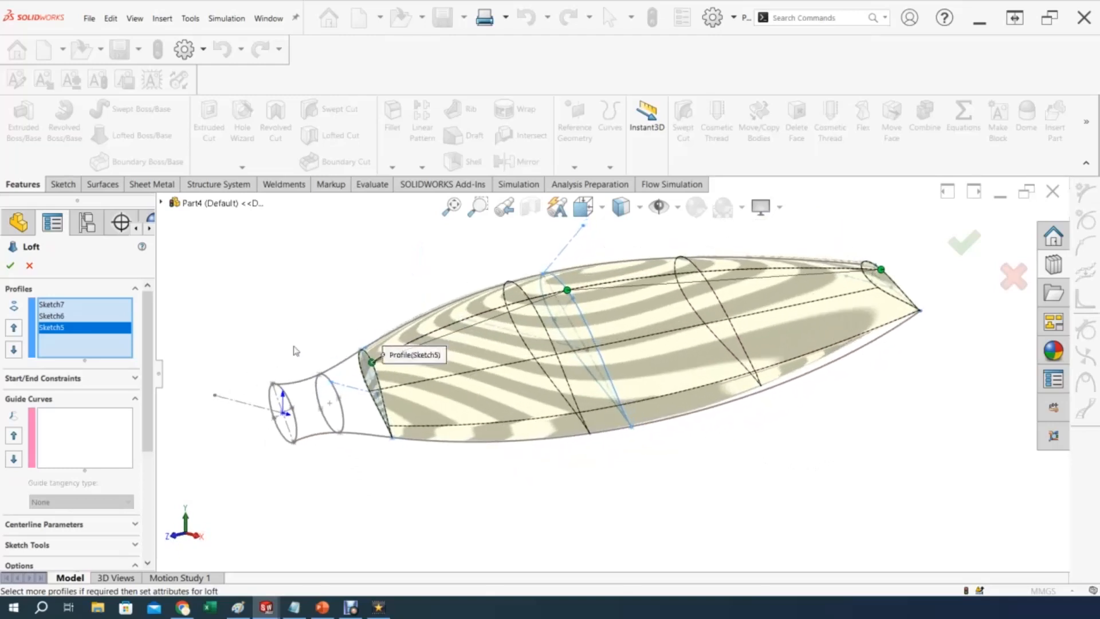
# Add the lower trailing-edge spline to the loft as an open-loop guide curve using the SelectionManager.
pyautogui.click(43, 422)
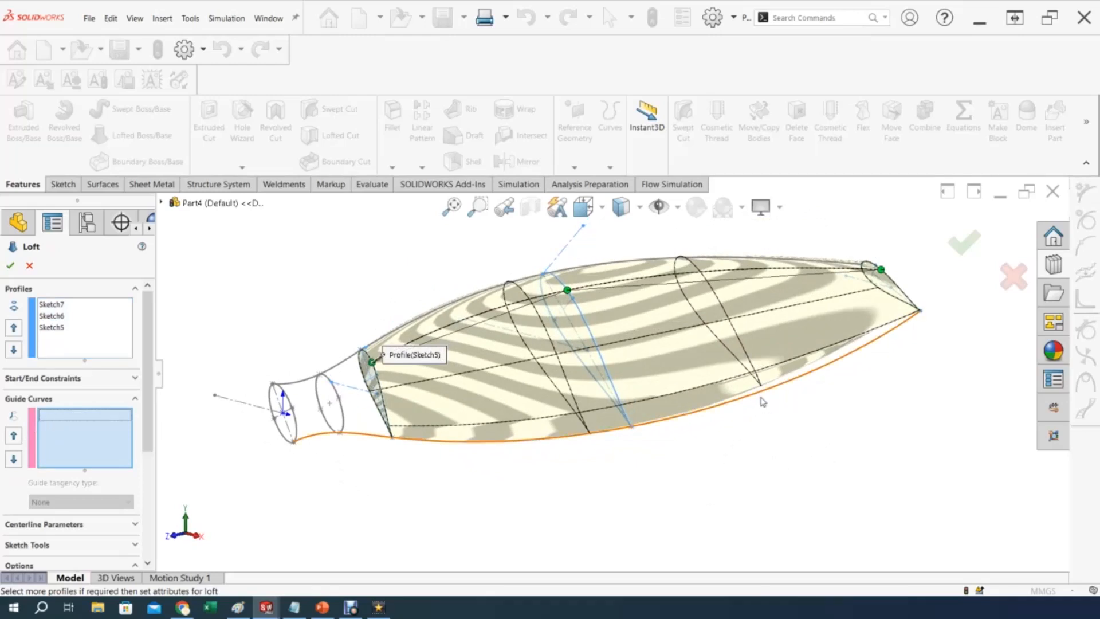
pyautogui.rightClick(794, 434)
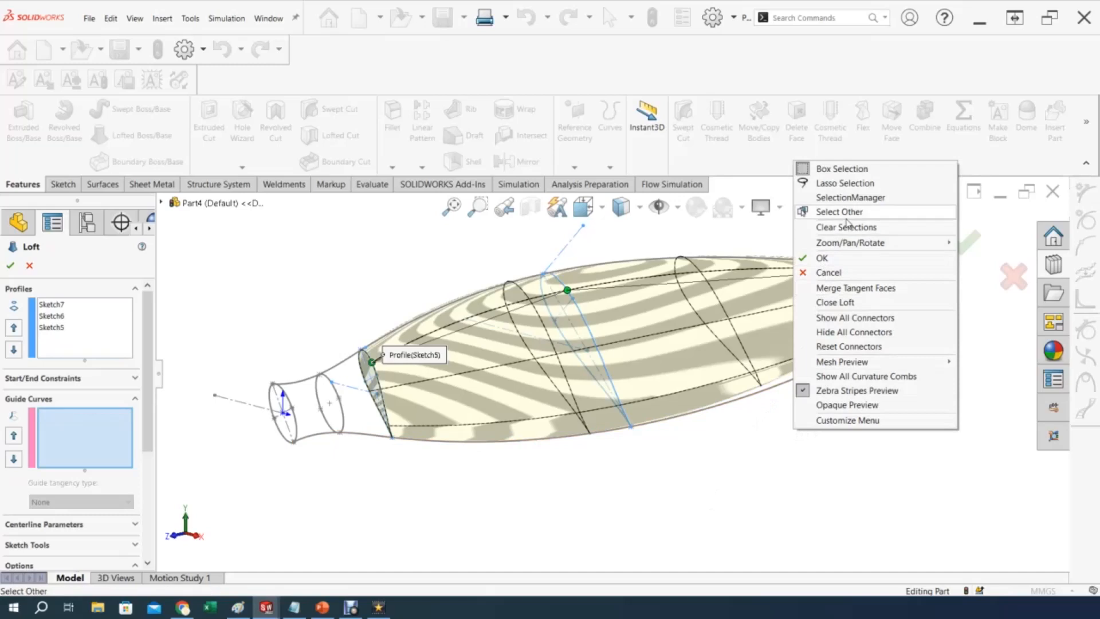
pyautogui.click(832, 197)
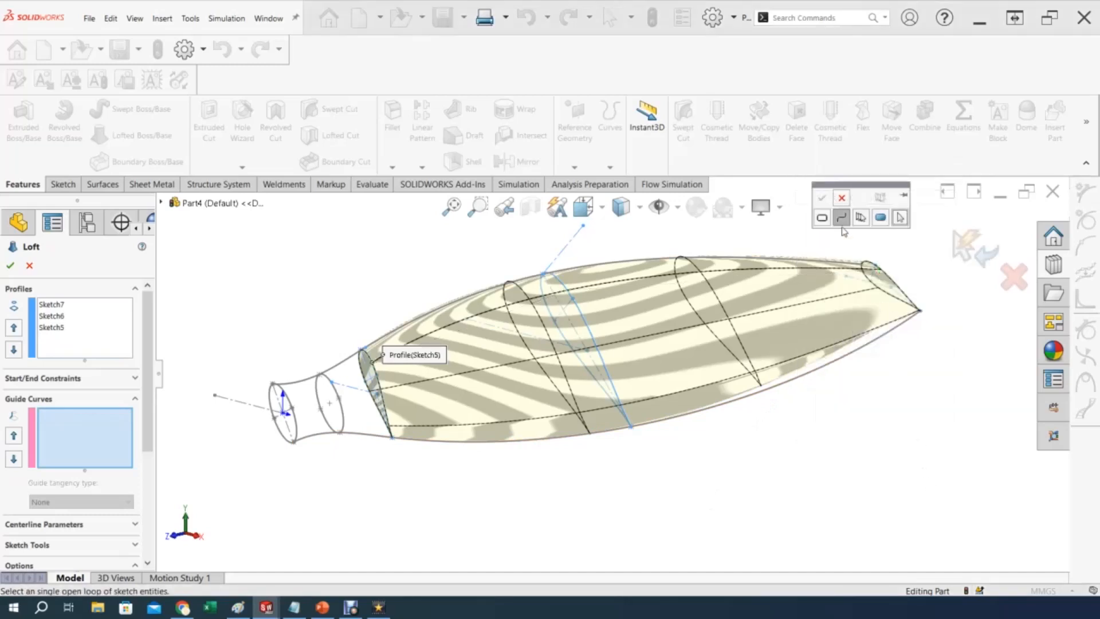
pyautogui.click(833, 368)
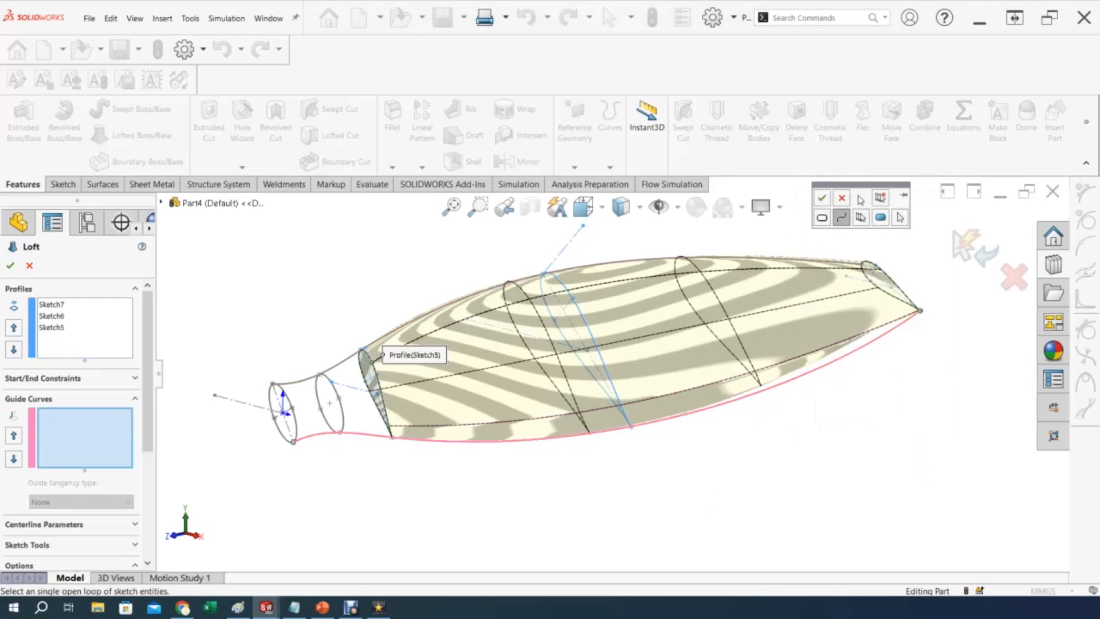
pyautogui.click(822, 199)
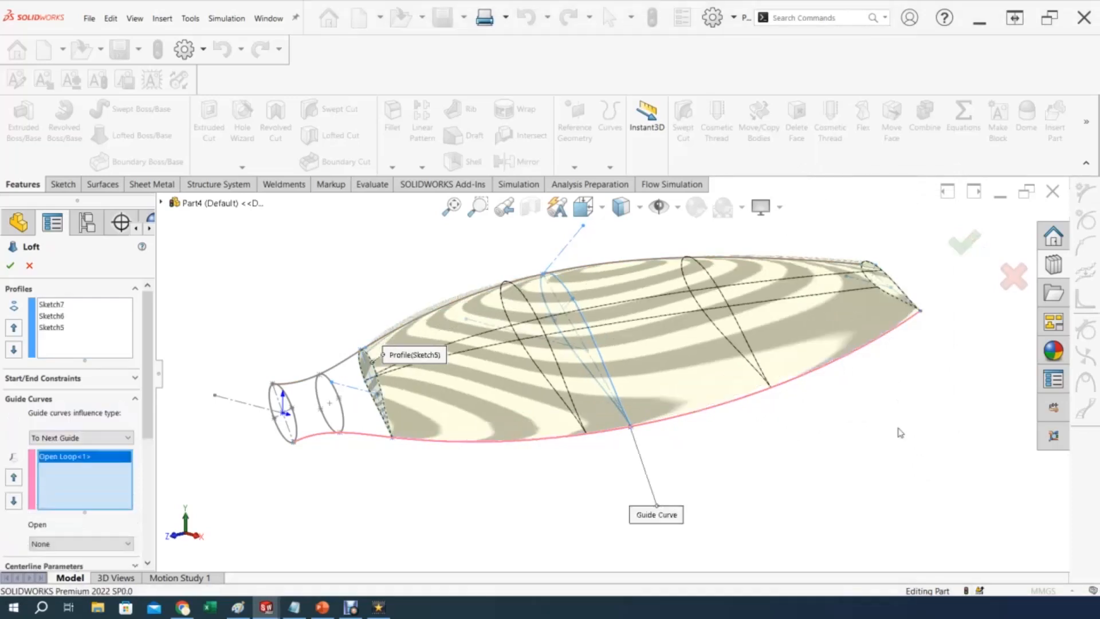
# Add the upper leading-edge spline as the loft's second open-loop guide curve using the SelectionManager.
pyautogui.moveTo(911, 361)
pyautogui.mouseDown(button='middle')
pyautogui.moveTo(810, 396)
pyautogui.moveTo(788, 388)
pyautogui.moveTo(721, 403)
pyautogui.mouseUp(button='middle')
pyautogui.rightClick(748, 306)
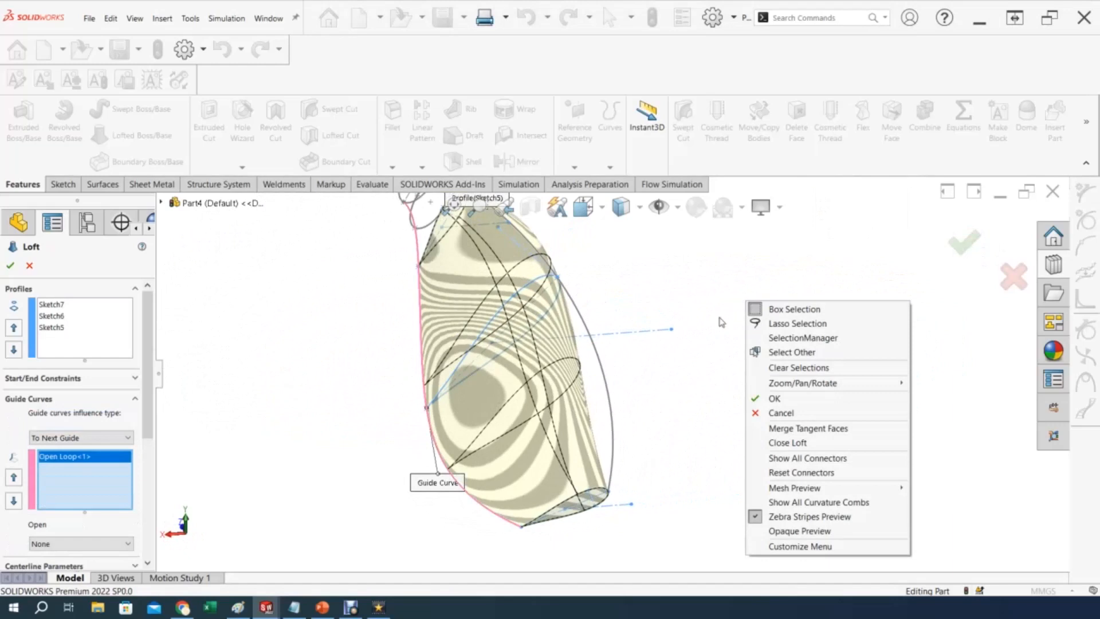
pyautogui.click(802, 337)
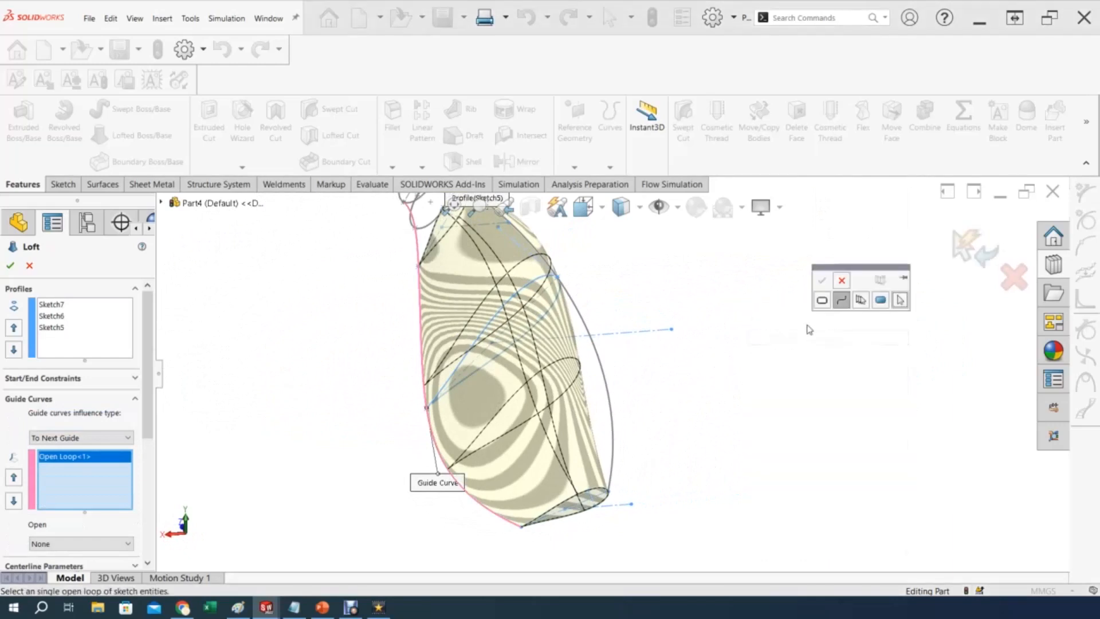
pyautogui.click(605, 374)
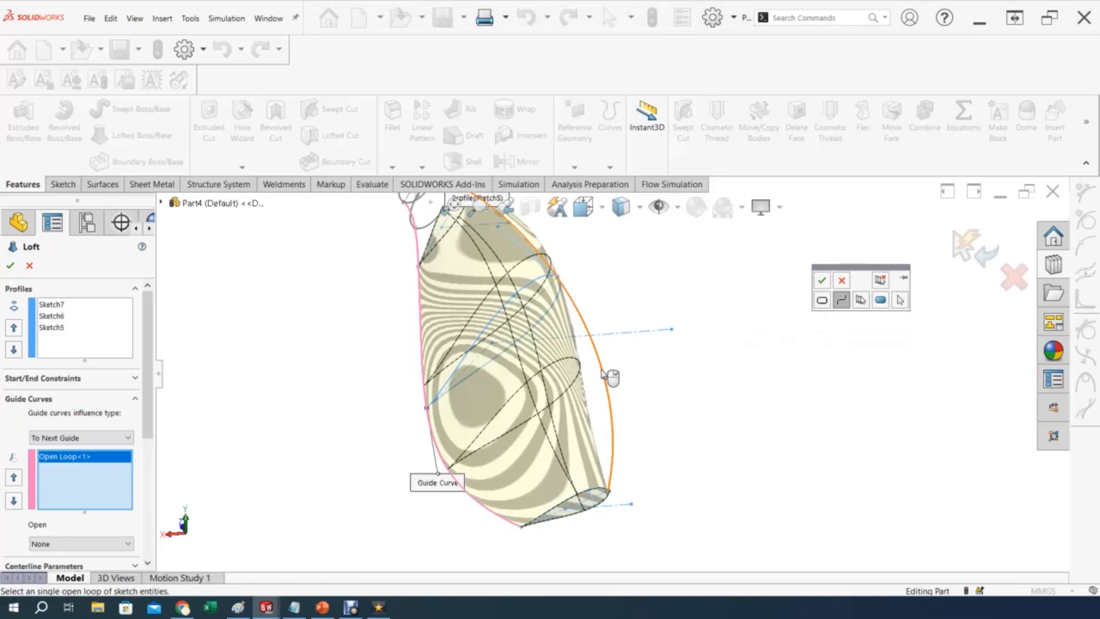
pyautogui.click(823, 280)
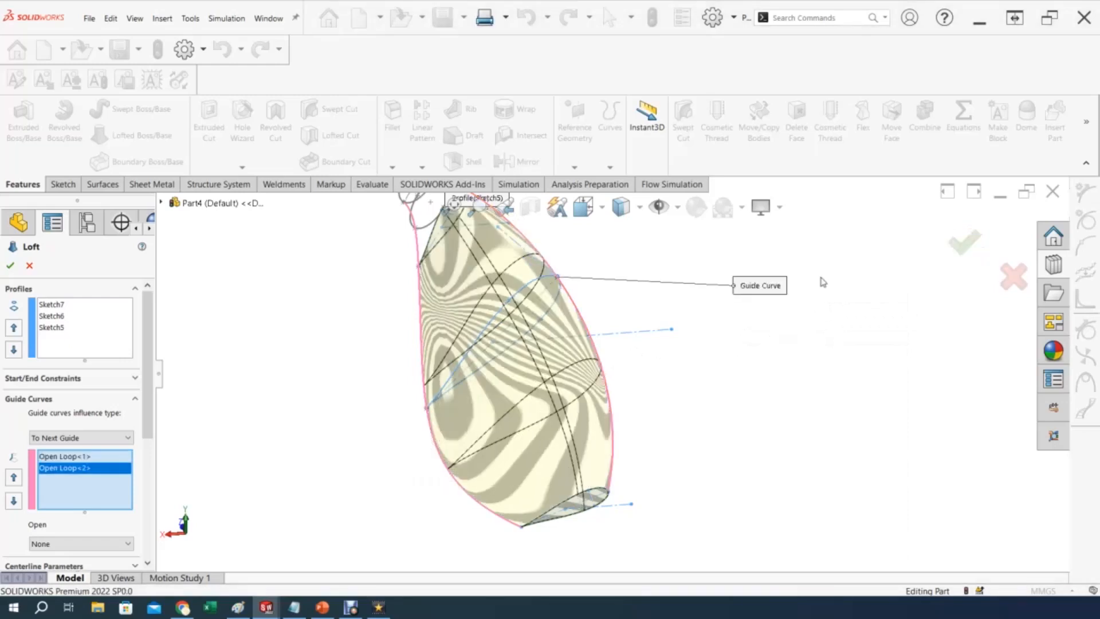
# Try to add the root ellipse nearest the airfoils, Sketch9, as a fourth loft profile and remove it again.
pyautogui.moveTo(715, 432); pyautogui.dragTo(601, 419, button='middle')
pyautogui.scroll(3, 601, 420)
pyautogui.moveTo(515, 413); pyautogui.dragTo(592, 473, button='middle')
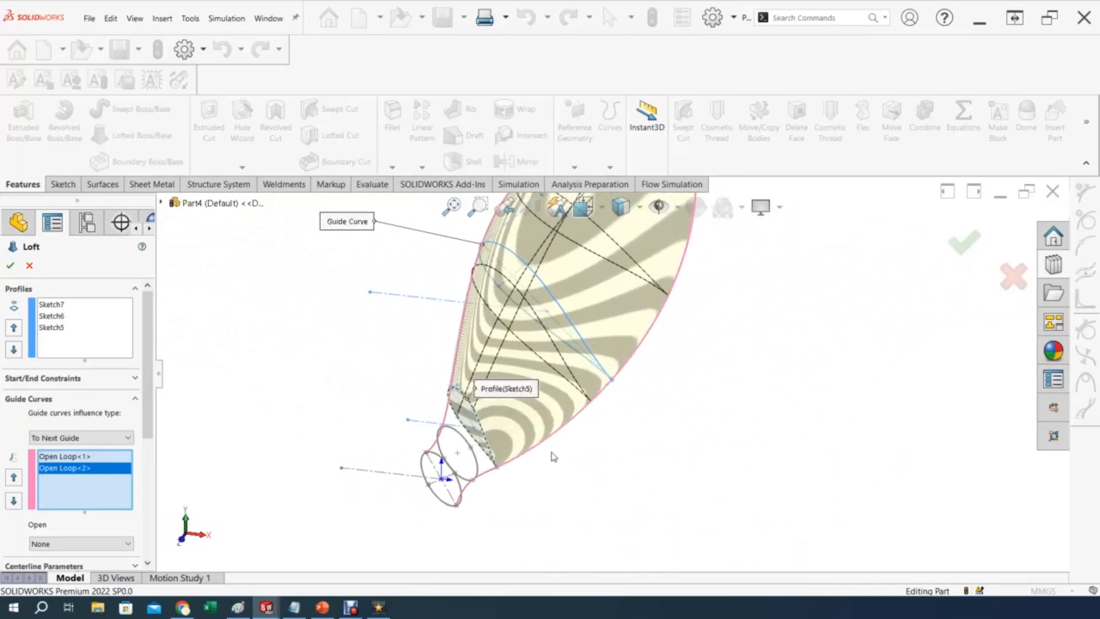
pyautogui.moveTo(547, 448)
pyautogui.mouseDown(button='middle')
pyautogui.moveTo(523, 411)
pyautogui.moveTo(538, 439)
pyautogui.moveTo(518, 430)
pyautogui.mouseUp(button='middle')
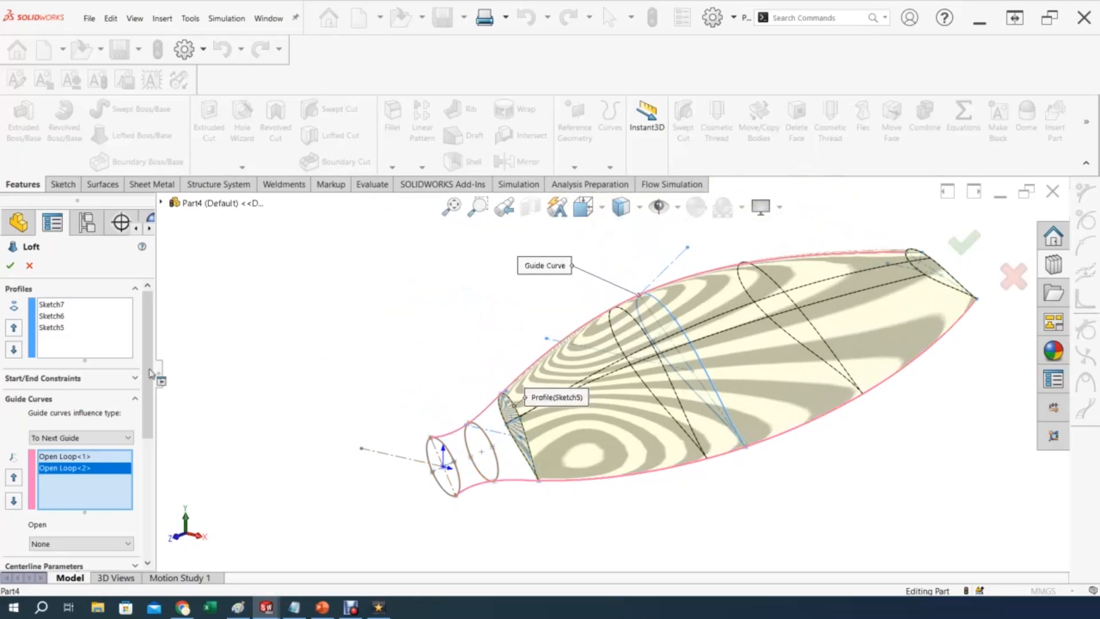
pyautogui.click(49, 346)
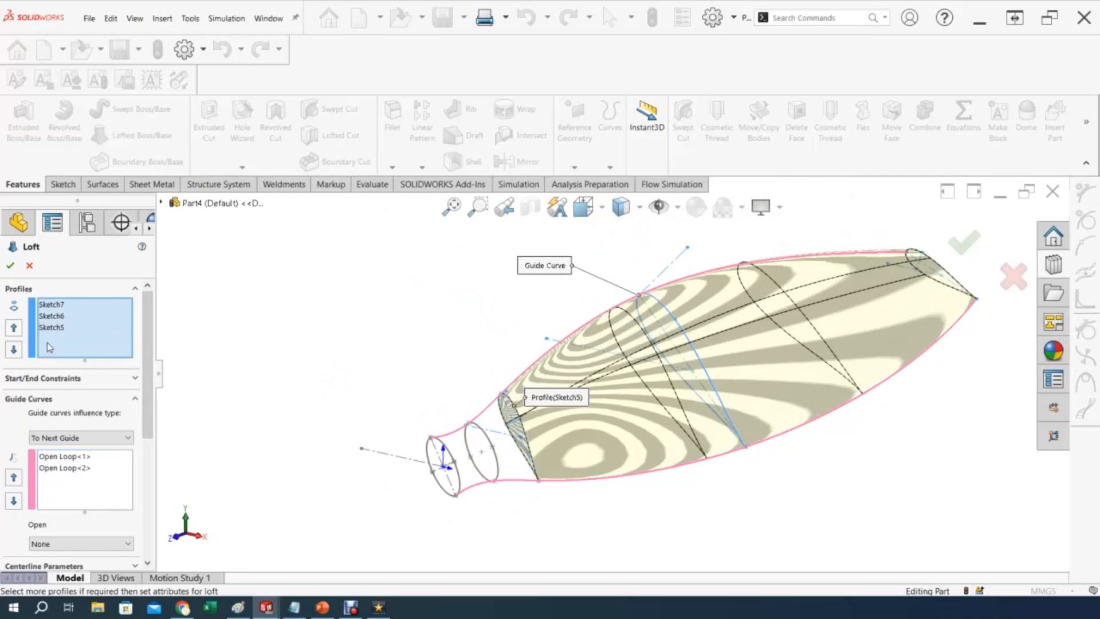
pyautogui.moveTo(569, 437); pyautogui.dragTo(585, 400, button='middle')
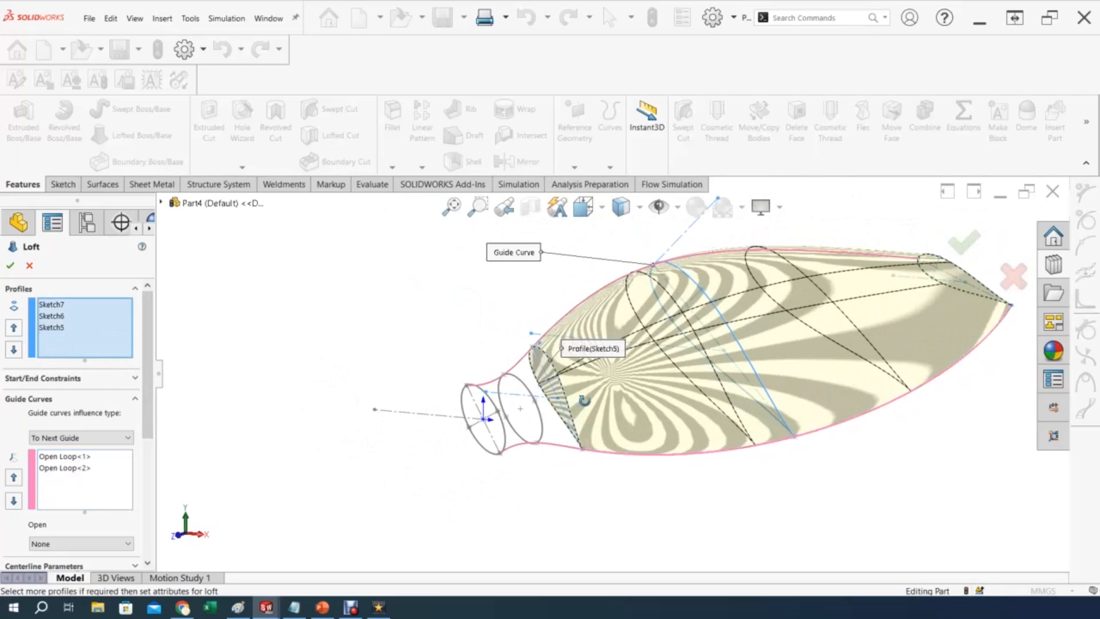
pyautogui.click(523, 388)
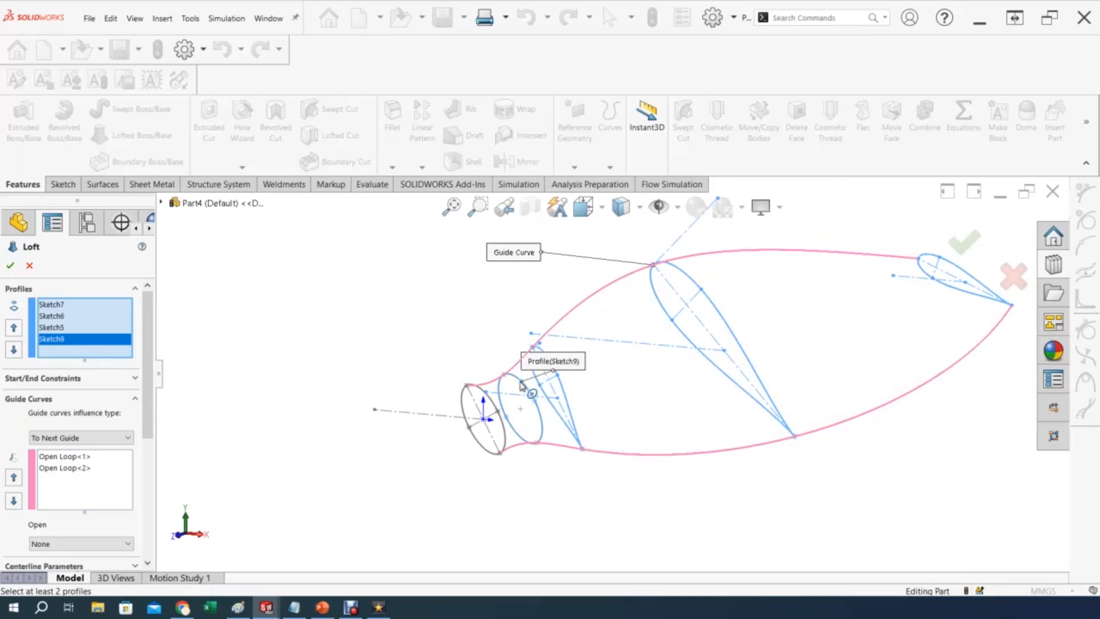
pyautogui.rightClick(55, 339)
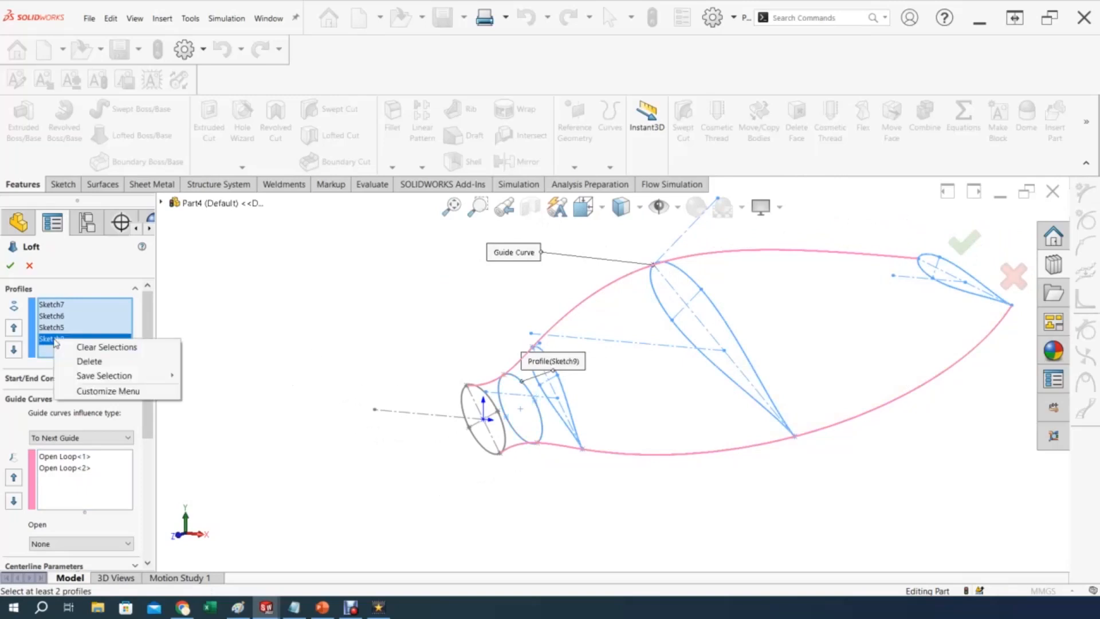
pyautogui.click(76, 358)
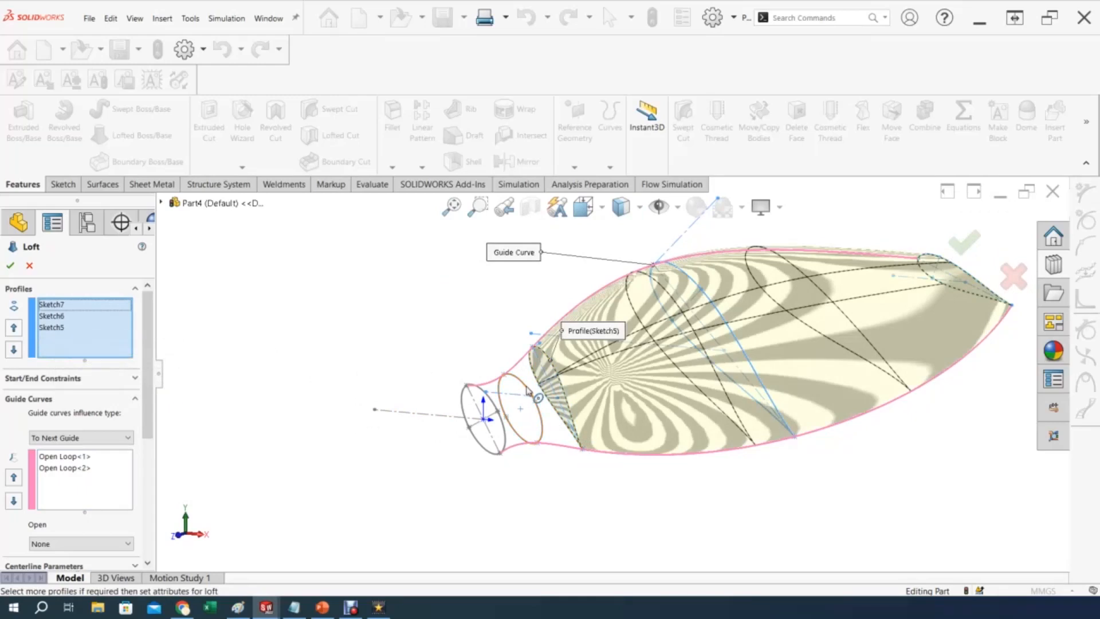
# Retry including the Sketch9 ellipse in the loft profiles from other pick points, and delete it from the selection.
pyautogui.moveTo(630, 418); pyautogui.dragTo(596, 418, button='middle')
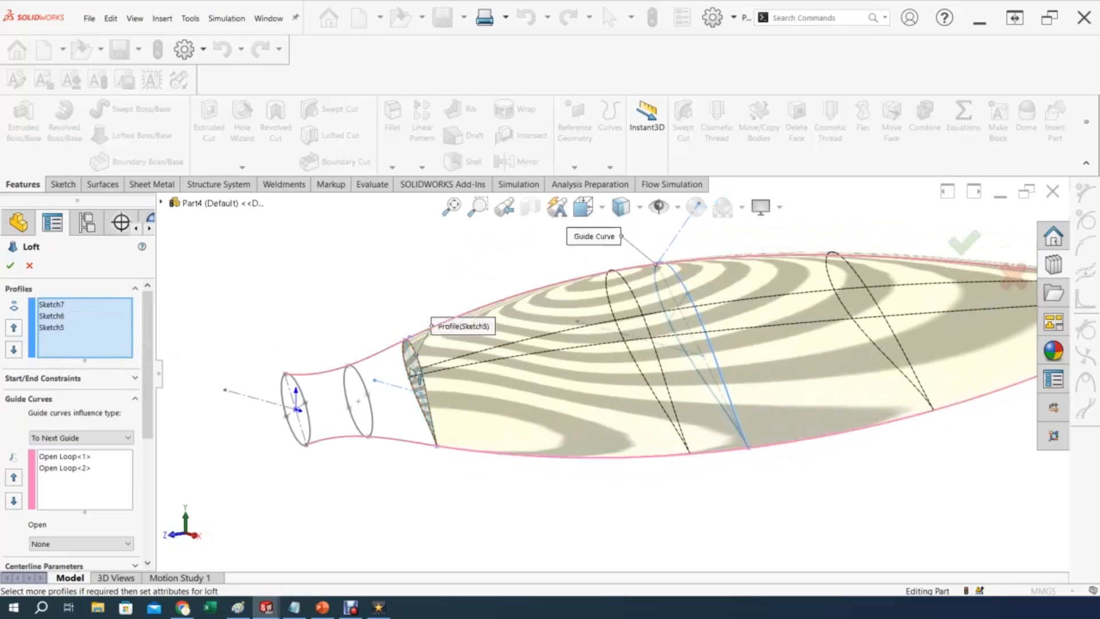
pyautogui.click(362, 382)
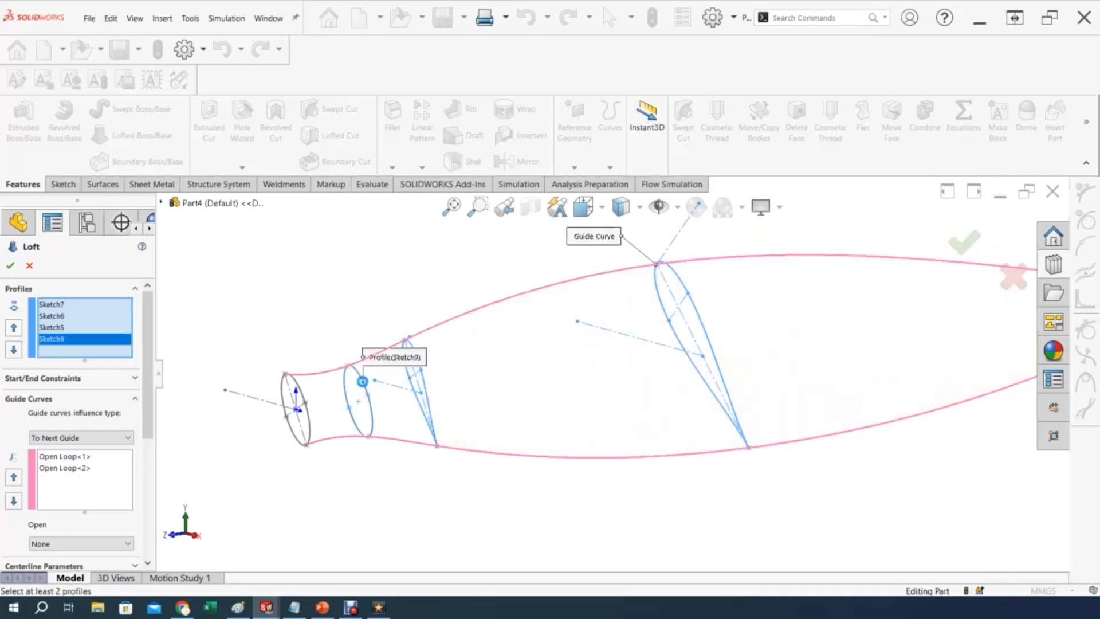
pyautogui.click(367, 391)
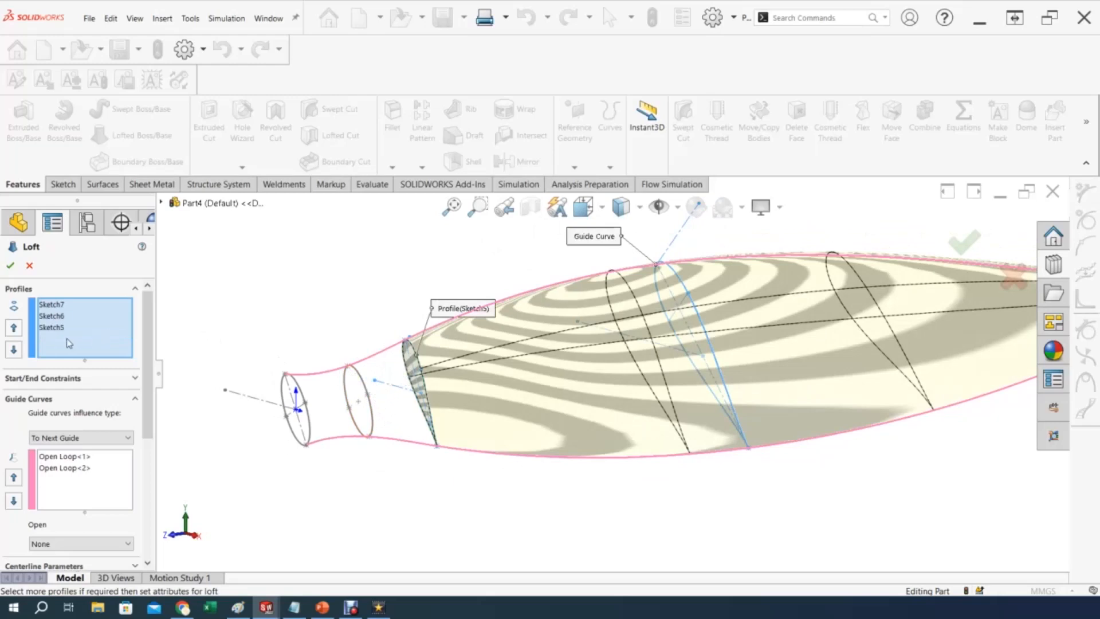
pyautogui.click(360, 378)
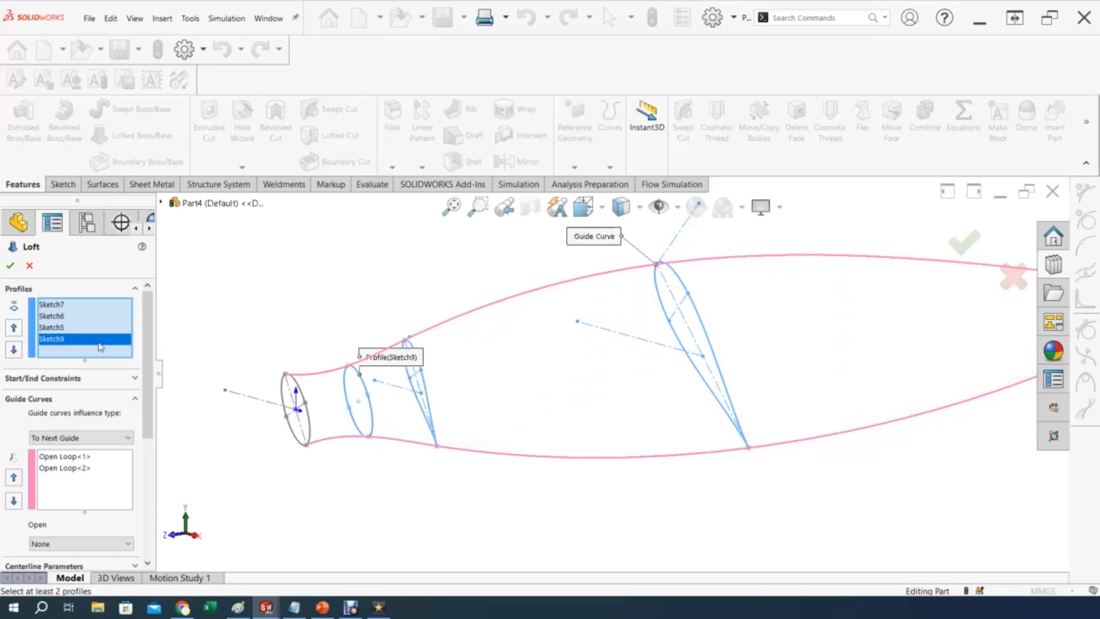
pyautogui.rightClick(60, 341)
pyautogui.click(73, 360)
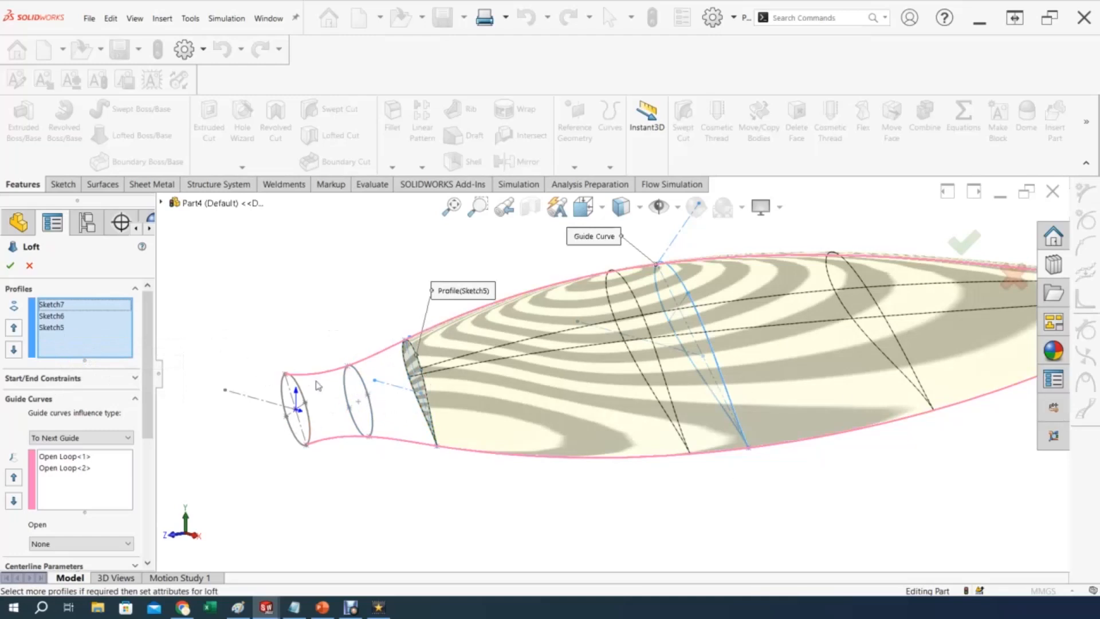
# Create the loft through the three airfoil sections along both guide curves, leaving out the root ellipses.
pyautogui.click(11, 267)
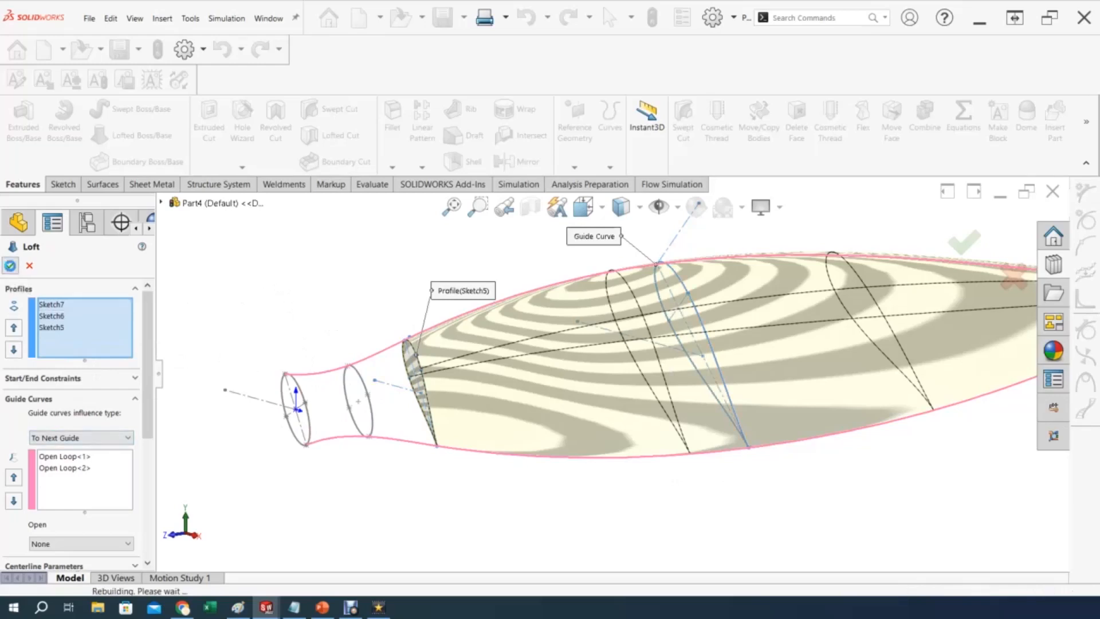
pyautogui.moveTo(469, 414)
pyautogui.mouseDown(button='middle')
pyautogui.moveTo(479, 432)
pyautogui.moveTo(481, 299)
pyautogui.moveTo(513, 183)
pyautogui.moveTo(506, 378)
pyautogui.moveTo(533, 388)
pyautogui.moveTo(518, 392)
pyautogui.moveTo(504, 378)
pyautogui.mouseUp(button='middle')
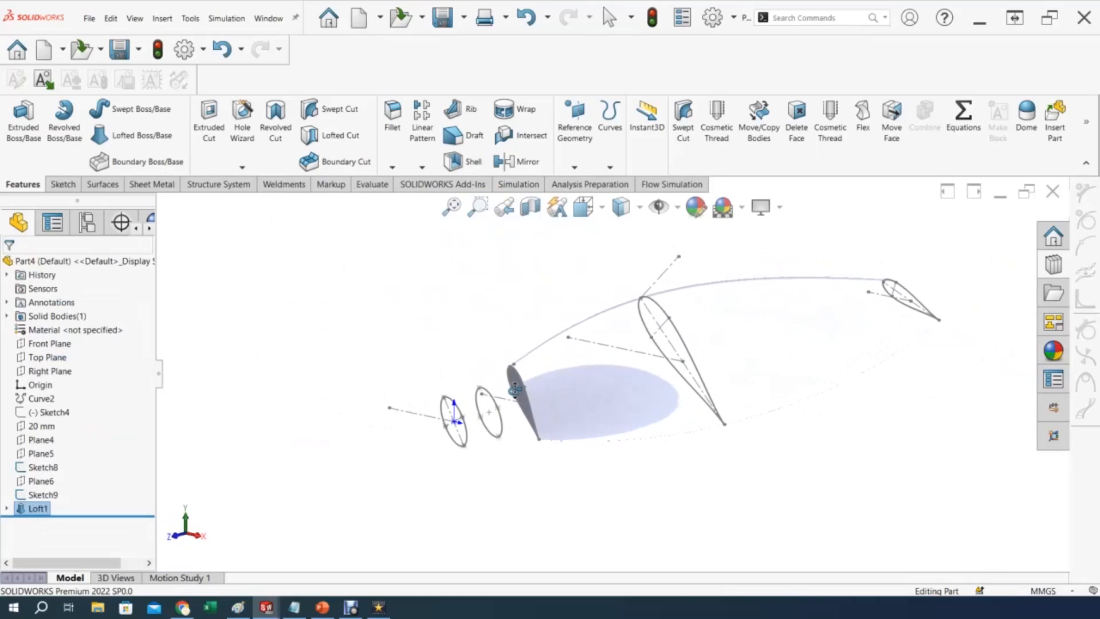
# Examine the lofted blade's surface continuity with Zebra Stripes and turn the stripe display off.
pyautogui.click(372, 184)
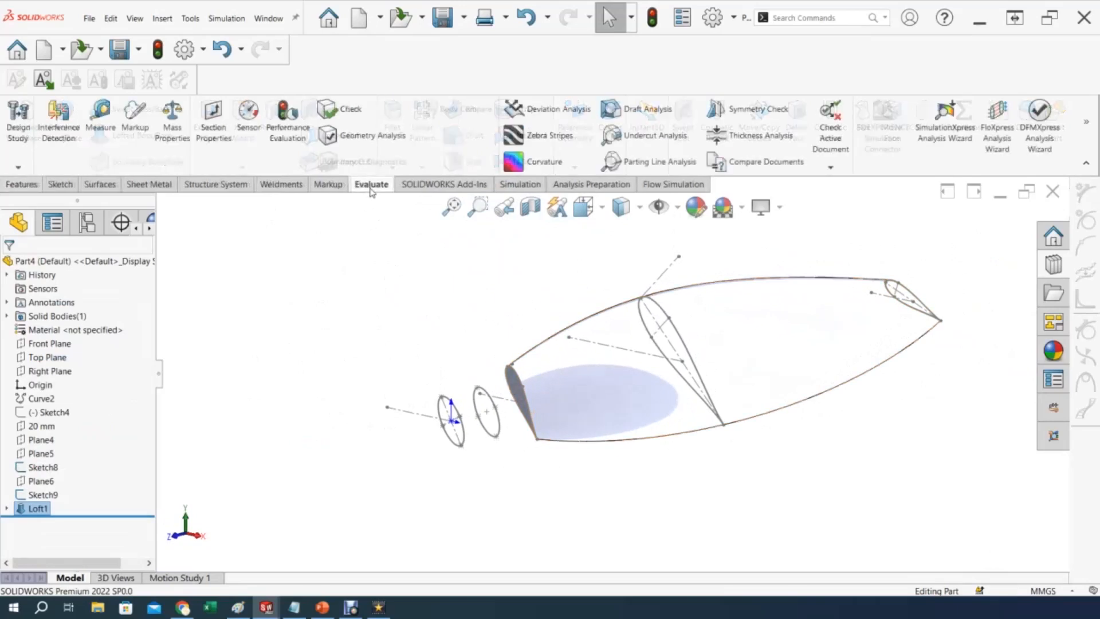
pyautogui.click(576, 141)
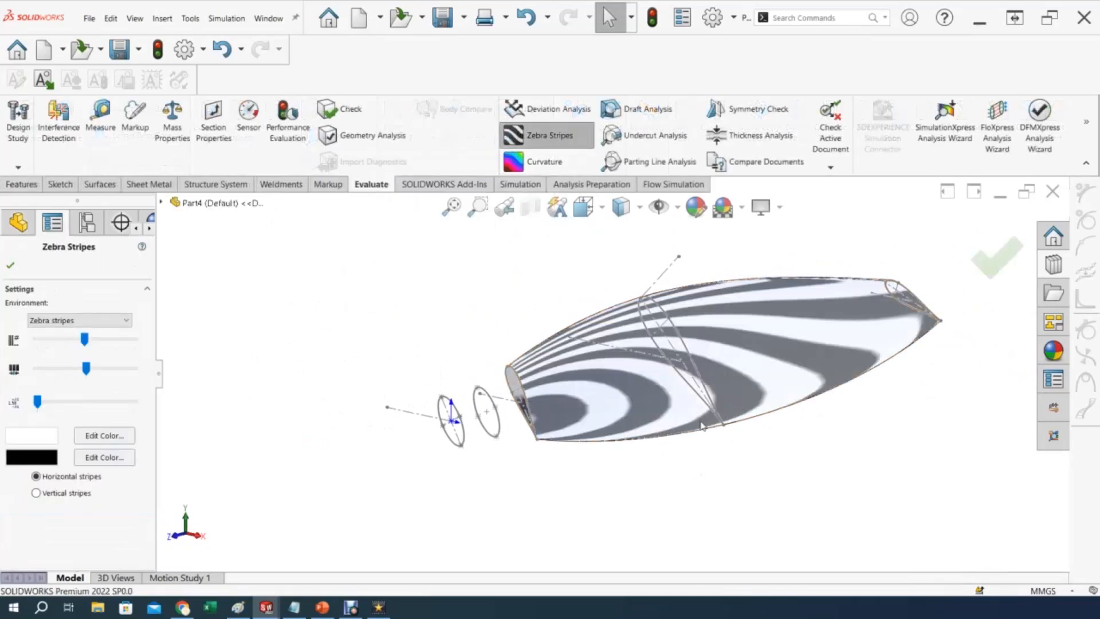
pyautogui.moveTo(645, 371)
pyautogui.mouseDown(button='middle')
pyautogui.moveTo(623, 377)
pyautogui.moveTo(609, 411)
pyautogui.moveTo(628, 290)
pyautogui.moveTo(659, 250)
pyautogui.moveTo(715, 268)
pyautogui.moveTo(637, 343)
pyautogui.moveTo(642, 352)
pyautogui.mouseUp(button='middle')
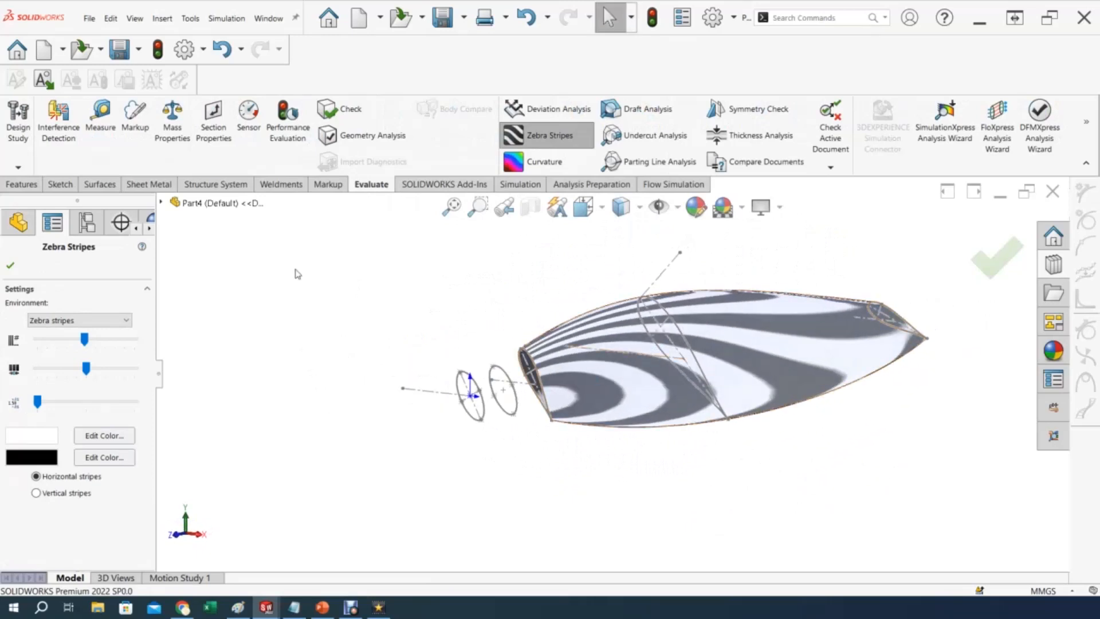
pyautogui.click(544, 141)
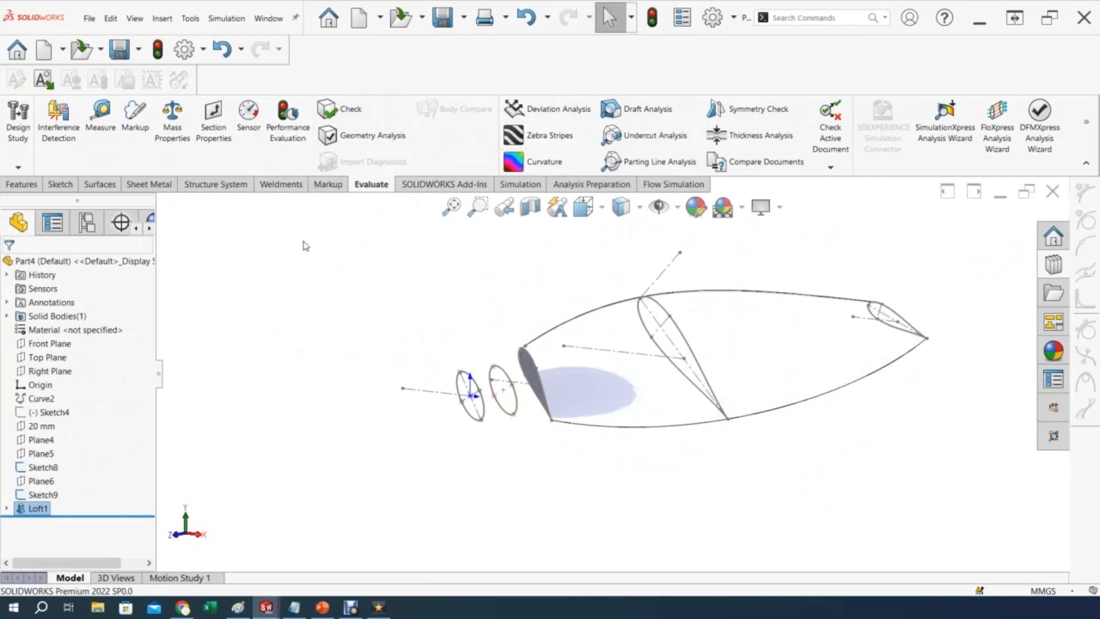
# Loft the blade's root from the airfoil section Sketch5 through the ellipses Sketch9 and Sketch8, without guide curves.
pyautogui.click(23, 185)
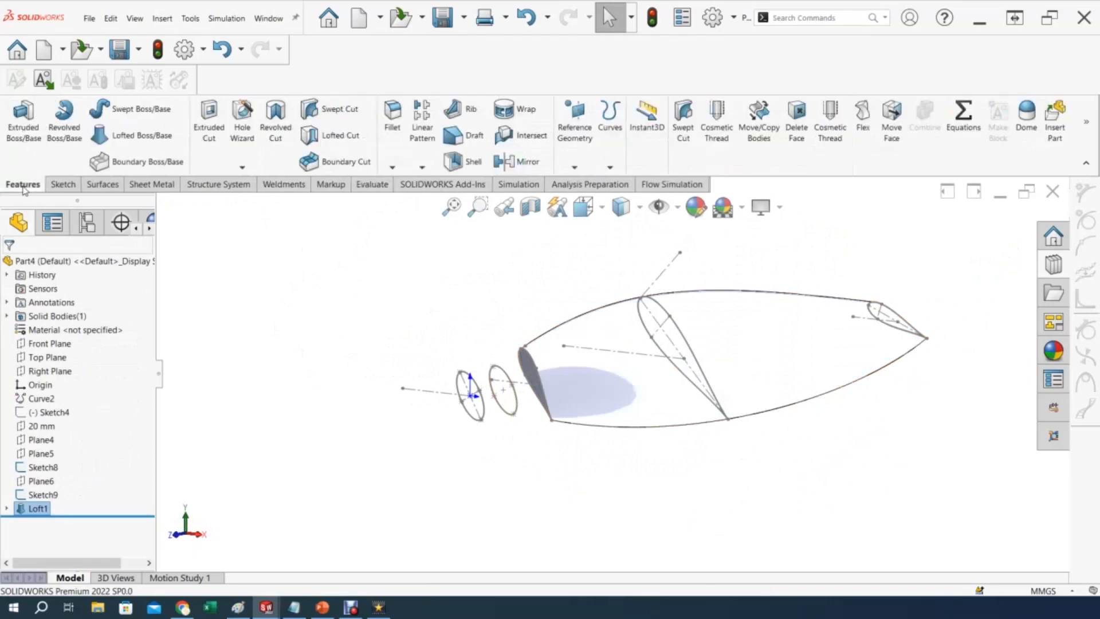
pyautogui.click(114, 137)
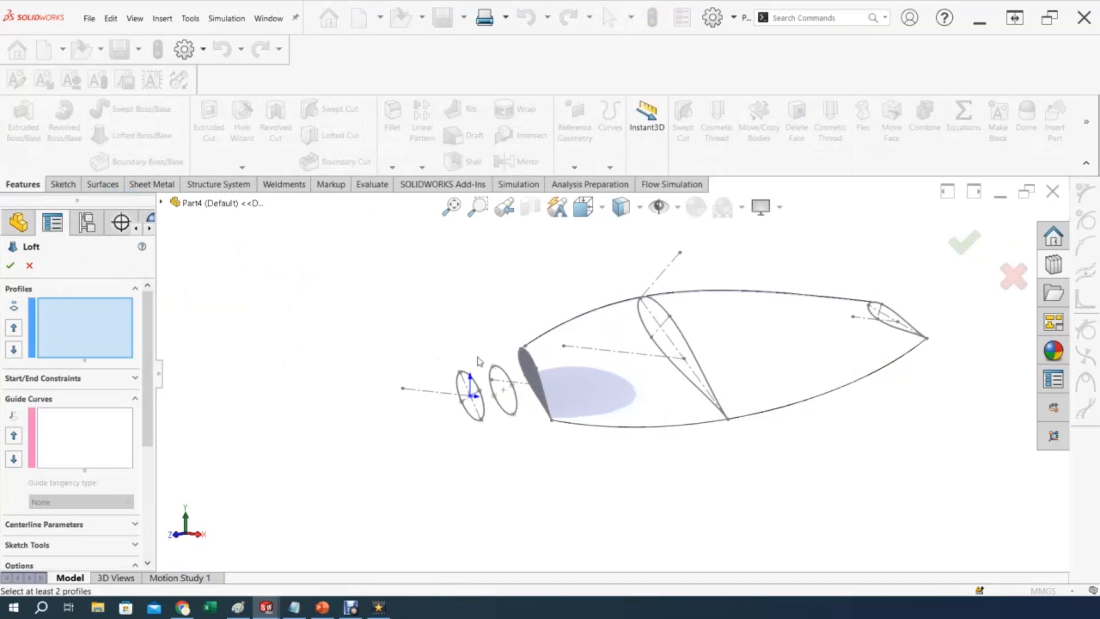
pyautogui.scroll(-1, 480, 361)
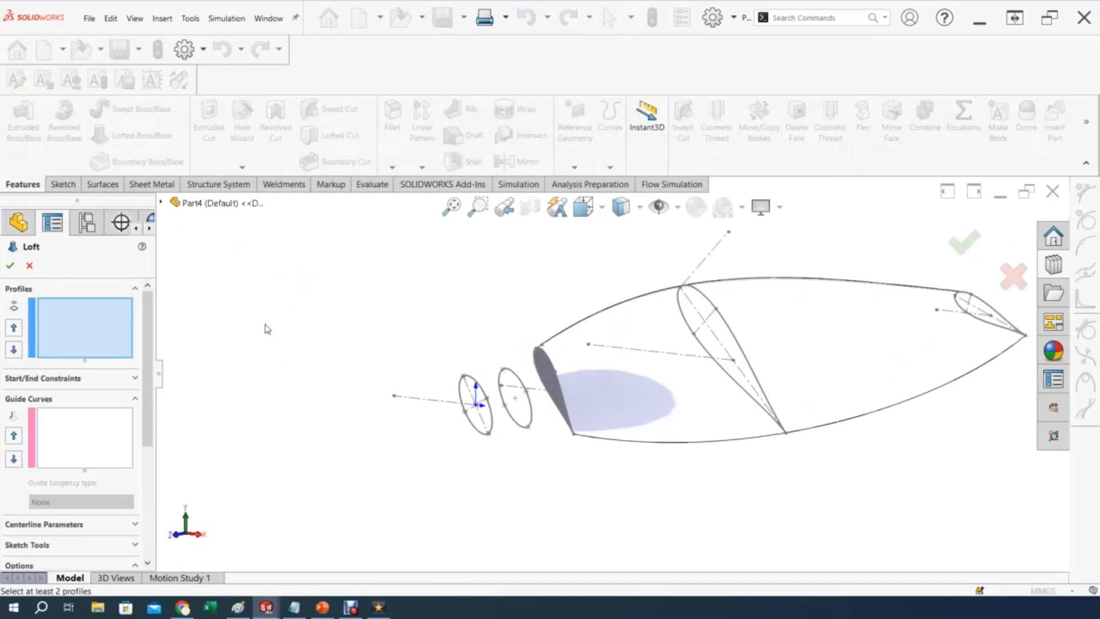
pyautogui.click(549, 360)
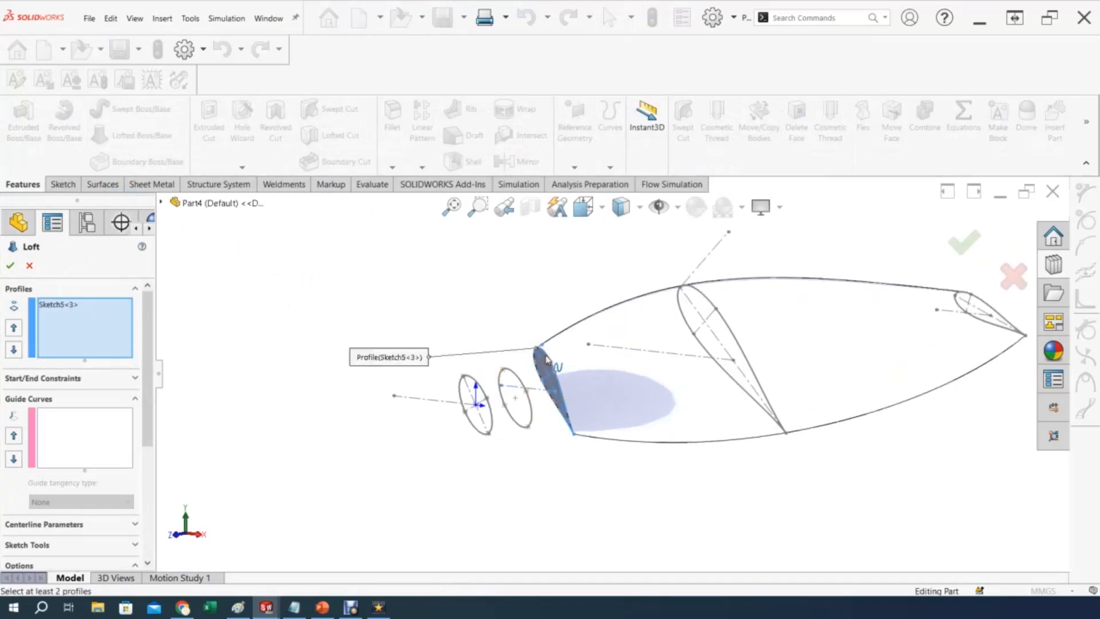
pyautogui.click(513, 378)
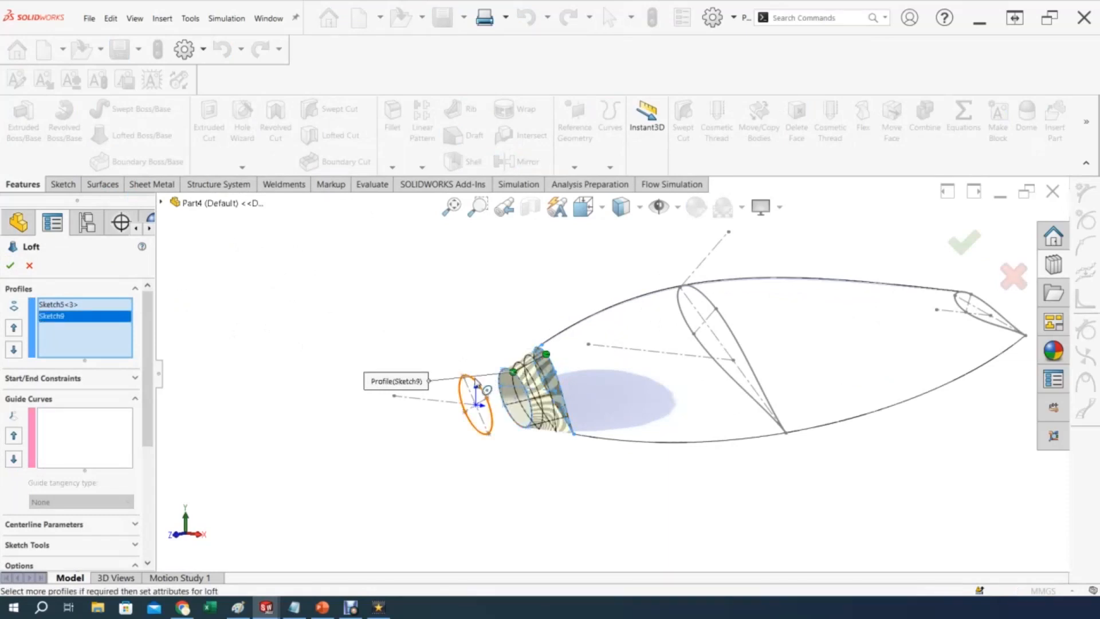
pyautogui.click(475, 383)
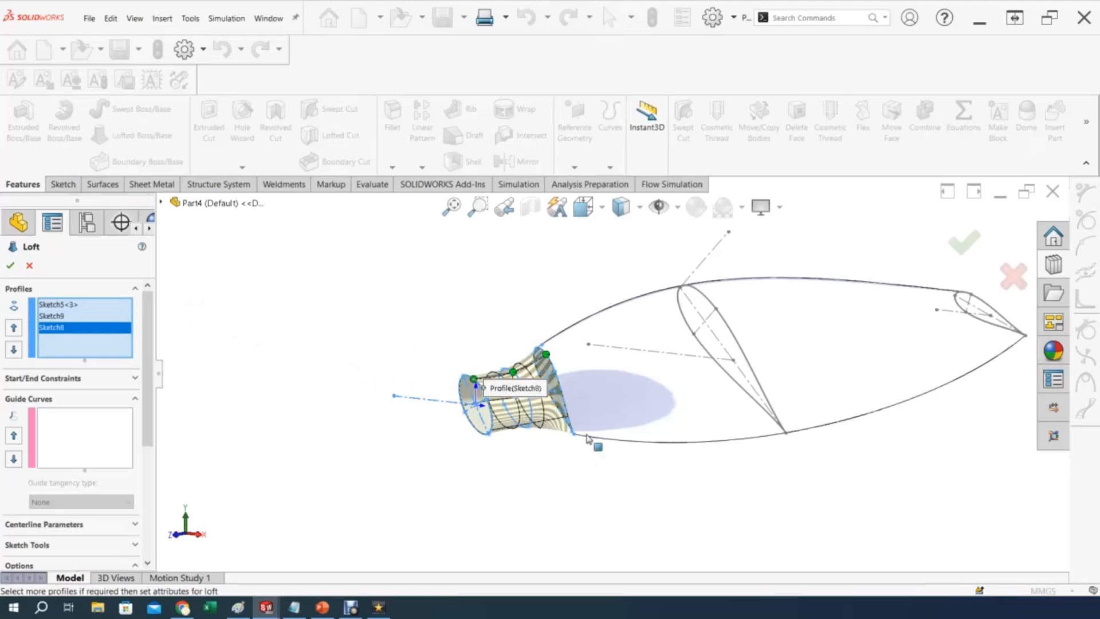
pyautogui.moveTo(607, 432); pyautogui.dragTo(570, 433, button='middle')
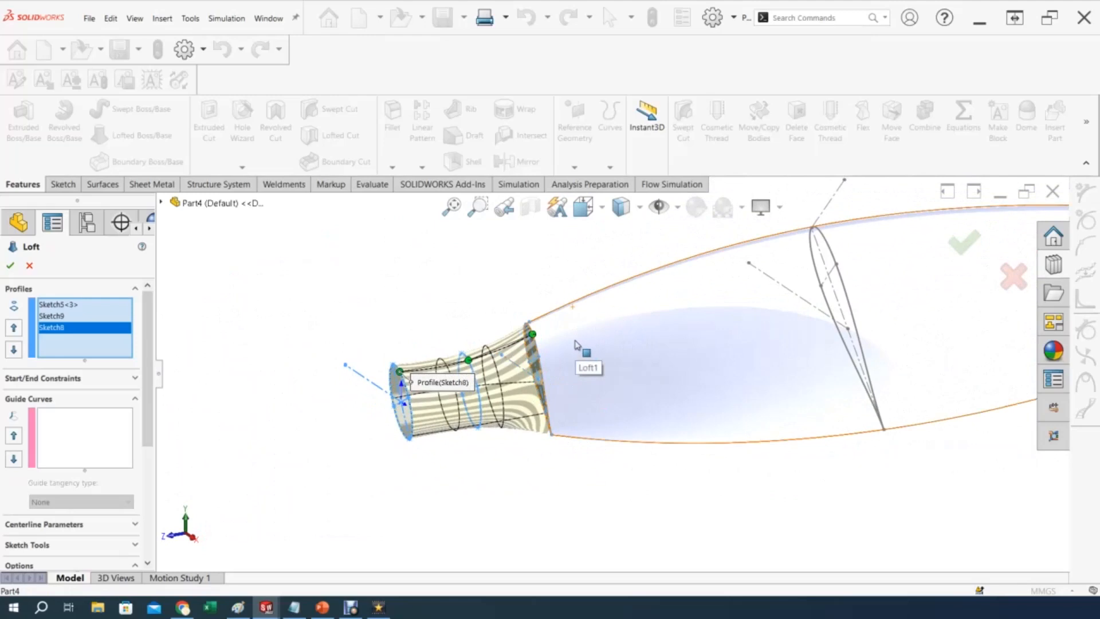
pyautogui.scroll(-3, 575, 343)
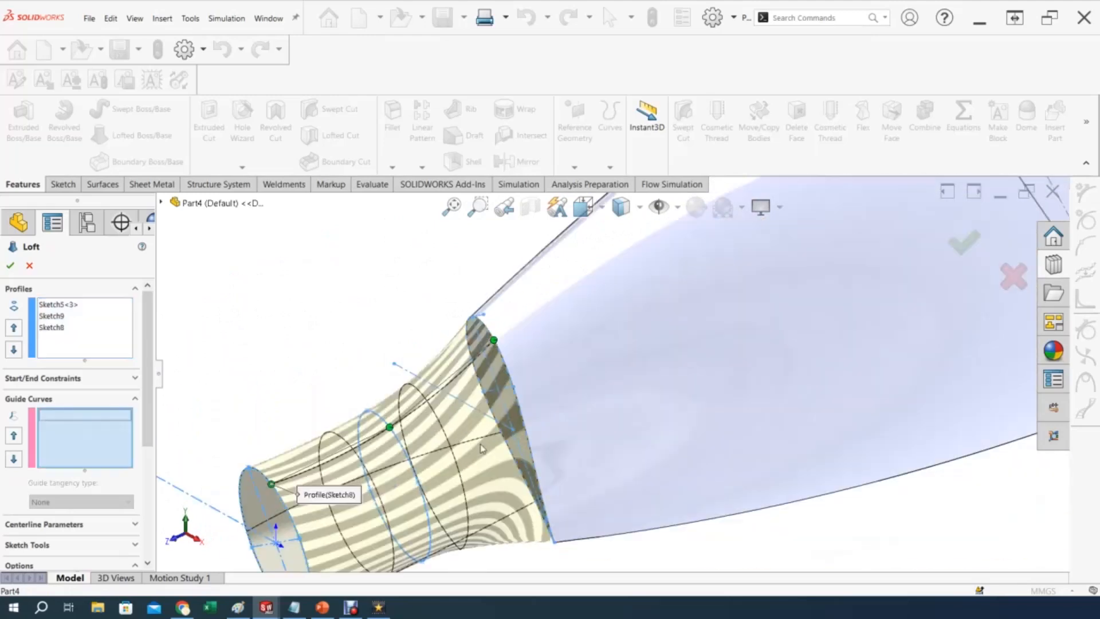
pyautogui.scroll(3, 488, 429)
pyautogui.moveTo(491, 421)
pyautogui.mouseDown(button='middle')
pyautogui.moveTo(535, 348)
pyautogui.moveTo(599, 396)
pyautogui.moveTo(601, 317)
pyautogui.moveTo(525, 279)
pyautogui.moveTo(481, 304)
pyautogui.moveTo(454, 385)
pyautogui.moveTo(503, 382)
pyautogui.moveTo(520, 369)
pyautogui.moveTo(508, 351)
pyautogui.moveTo(535, 315)
pyautogui.moveTo(427, 315)
pyautogui.moveTo(414, 338)
pyautogui.moveTo(464, 330)
pyautogui.moveTo(493, 344)
pyautogui.moveTo(495, 447)
pyautogui.moveTo(516, 449)
pyautogui.moveTo(450, 437)
pyautogui.mouseUp(button='middle')
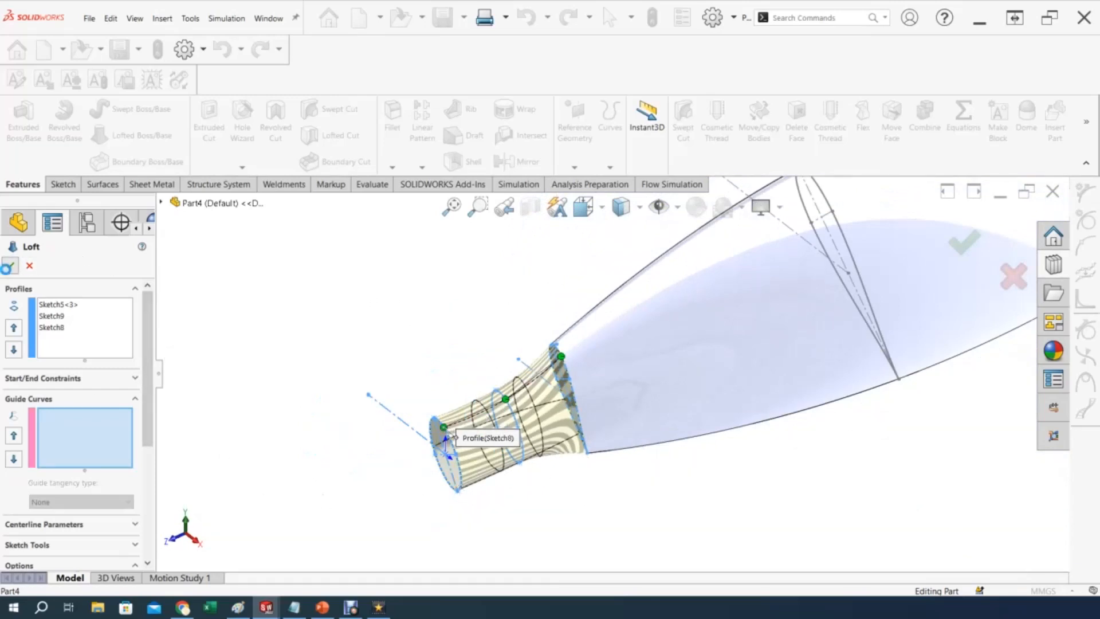
pyautogui.click(9, 266)
# Examine the transition between the root loft and the blade from both sides with Zebra Stripes, and turn the stripes off.
pyautogui.moveTo(503, 483)
pyautogui.mouseDown(button='middle')
pyautogui.moveTo(484, 446)
pyautogui.moveTo(500, 366)
pyautogui.moveTo(542, 369)
pyautogui.moveTo(516, 344)
pyautogui.moveTo(516, 432)
pyautogui.moveTo(493, 471)
pyautogui.mouseUp(button='middle')
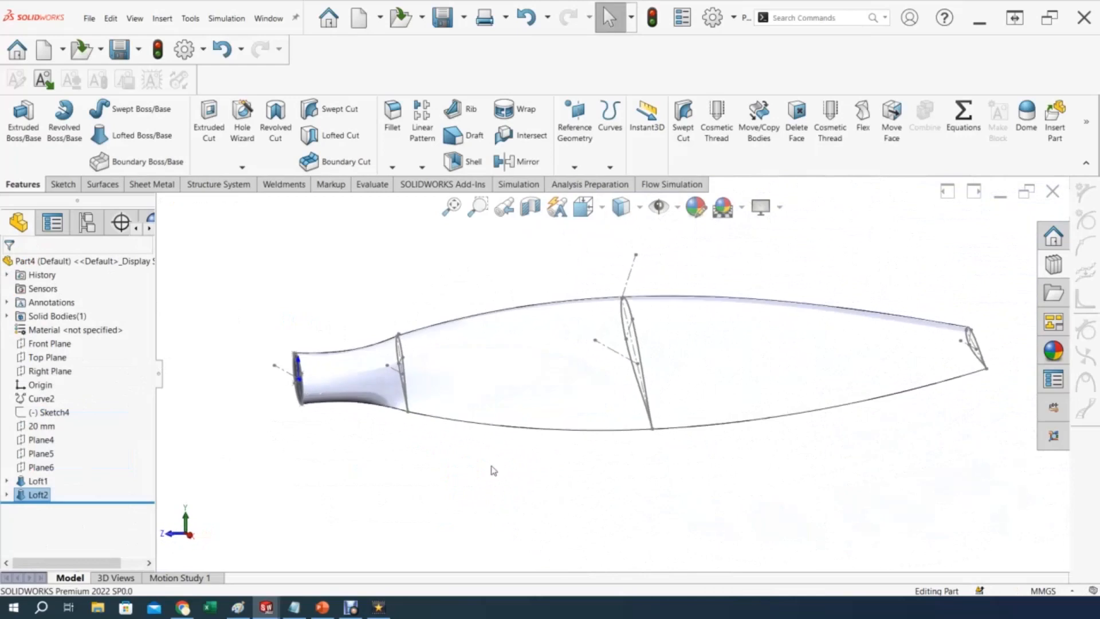
pyautogui.click(372, 184)
pyautogui.click(541, 135)
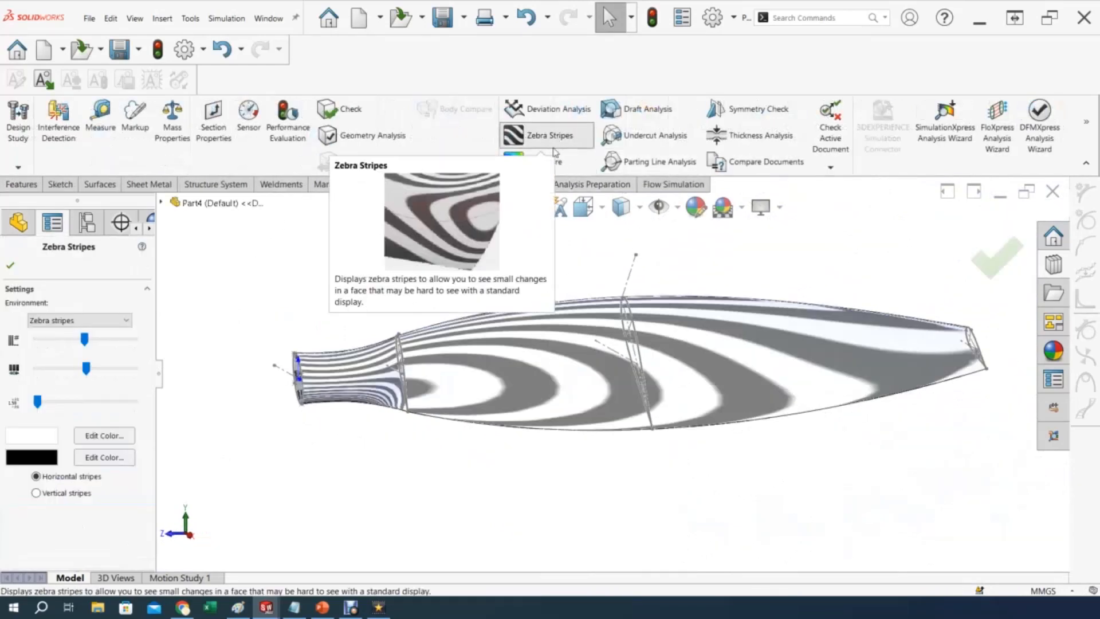
pyautogui.scroll(-2, 432, 366)
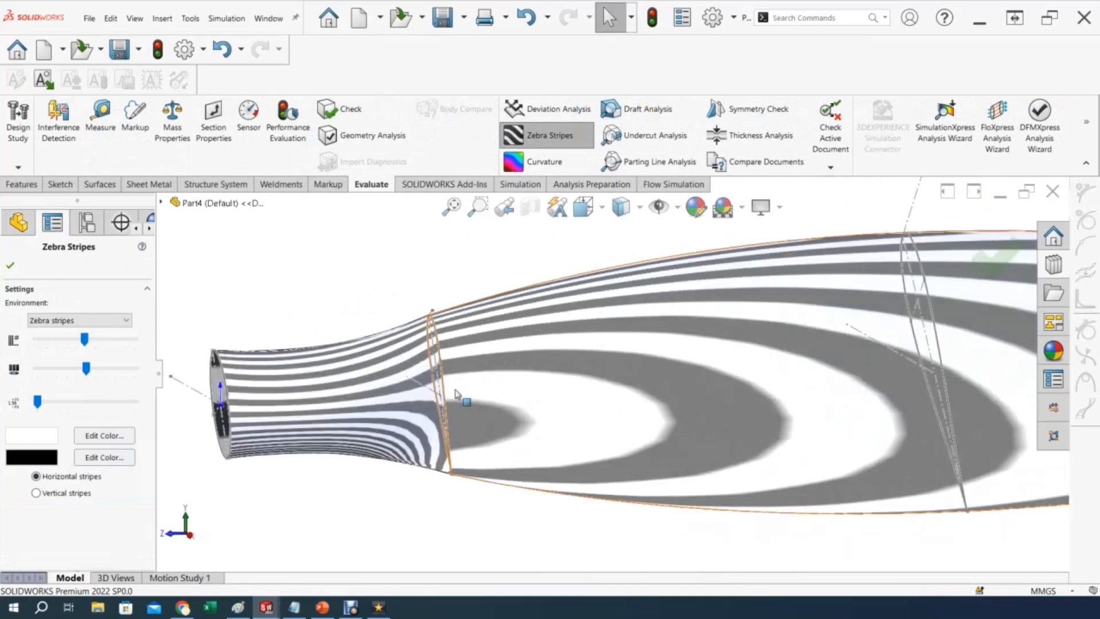
pyautogui.scroll(-2, 456, 394)
pyautogui.press('Escape')
pyautogui.moveTo(520, 422); pyautogui.dragTo(669, 349, button='middle')
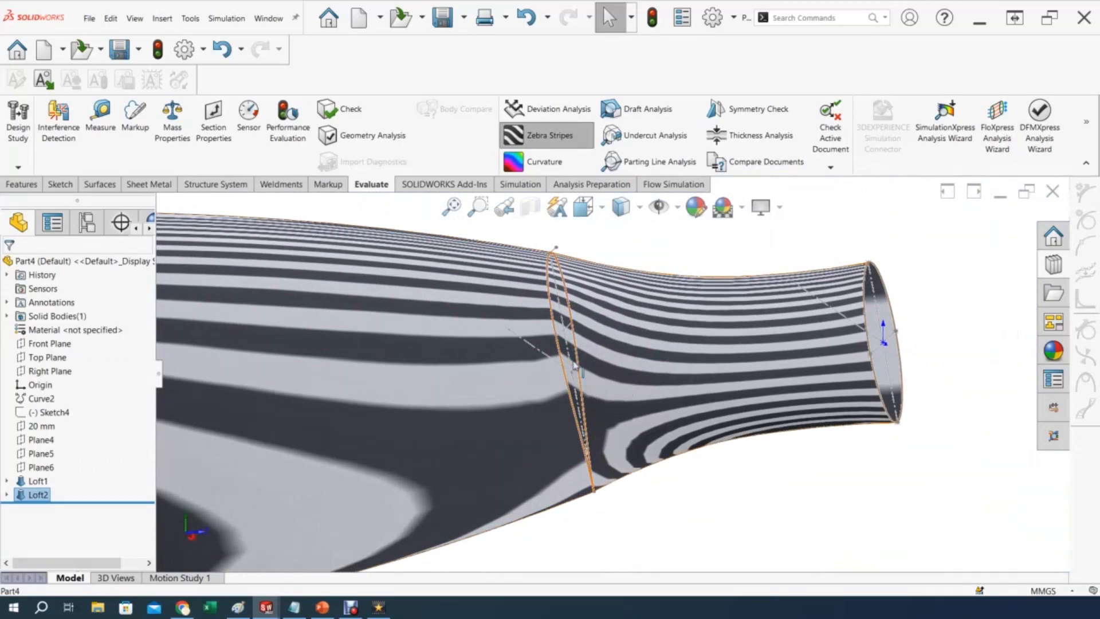
pyautogui.moveTo(678, 335); pyautogui.dragTo(703, 347, button='middle')
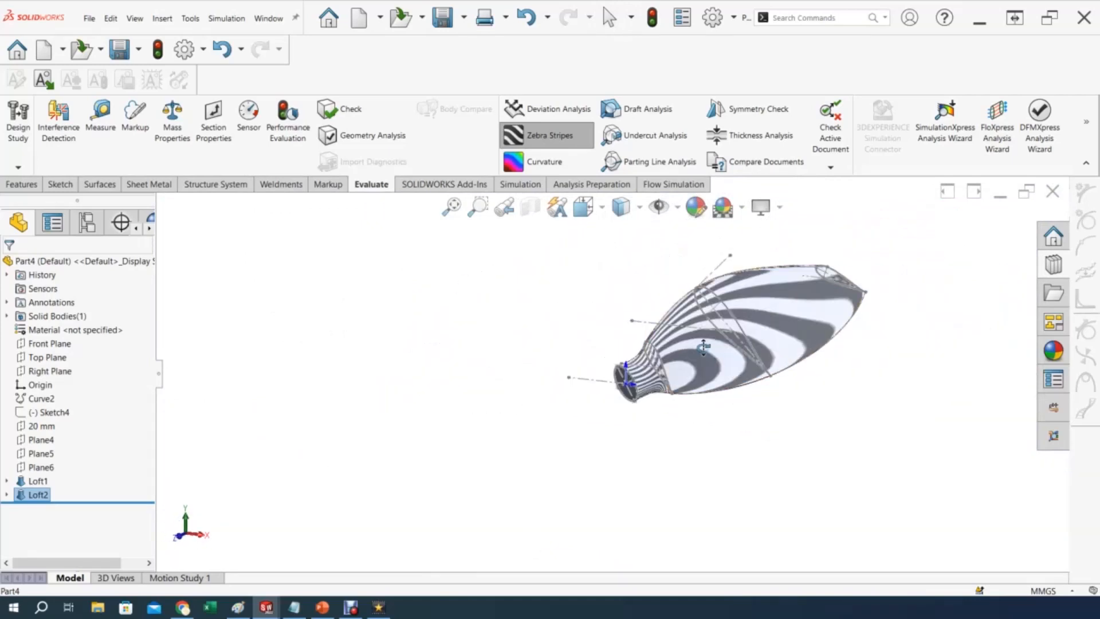
pyautogui.scroll(-4, 699, 344)
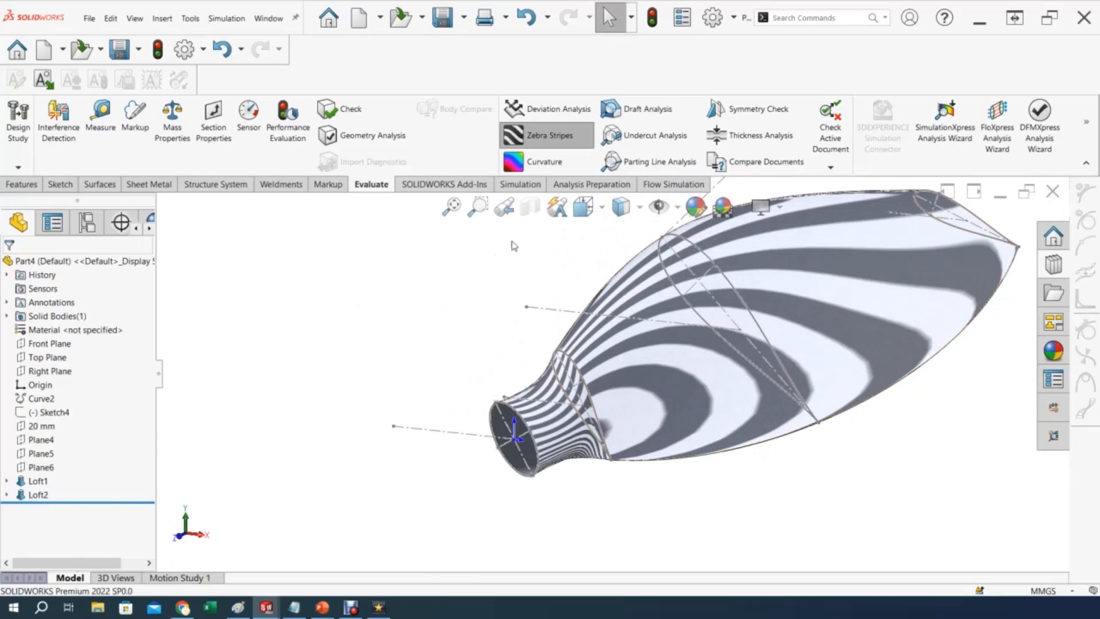
pyautogui.click(538, 139)
# Change the view settings for the shaded display and review the joined blade from several angles.
pyautogui.moveTo(450, 334)
pyautogui.mouseDown(button='middle')
pyautogui.moveTo(447, 294)
pyautogui.moveTo(466, 311)
pyautogui.moveTo(444, 310)
pyautogui.moveTo(442, 329)
pyautogui.moveTo(454, 326)
pyautogui.mouseUp(button='middle')
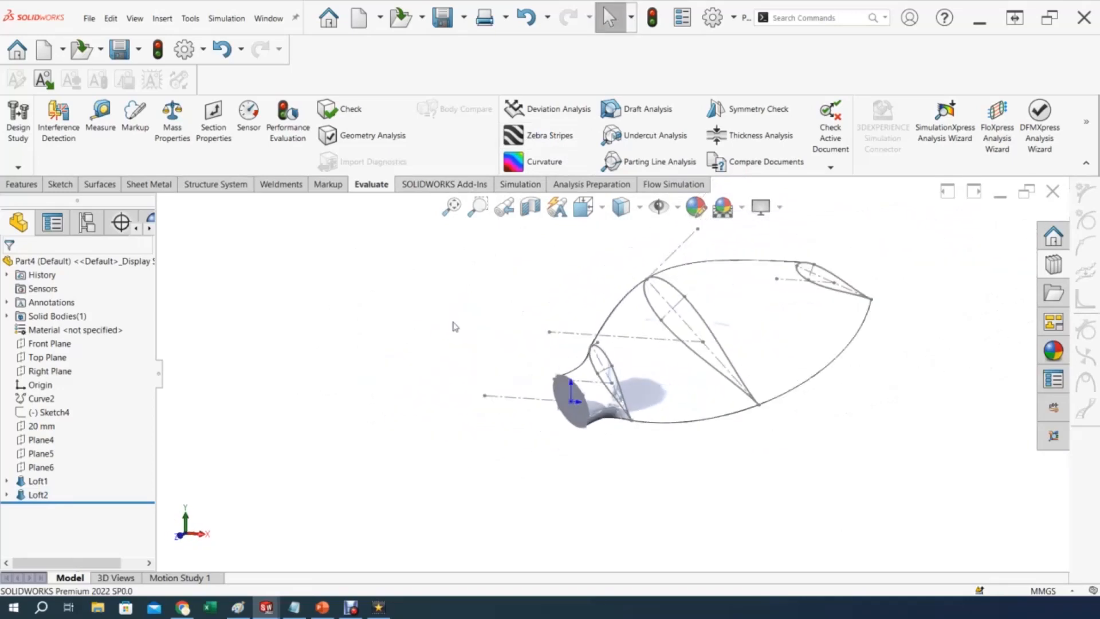
pyautogui.moveTo(534, 380); pyautogui.dragTo(508, 373, button='middle')
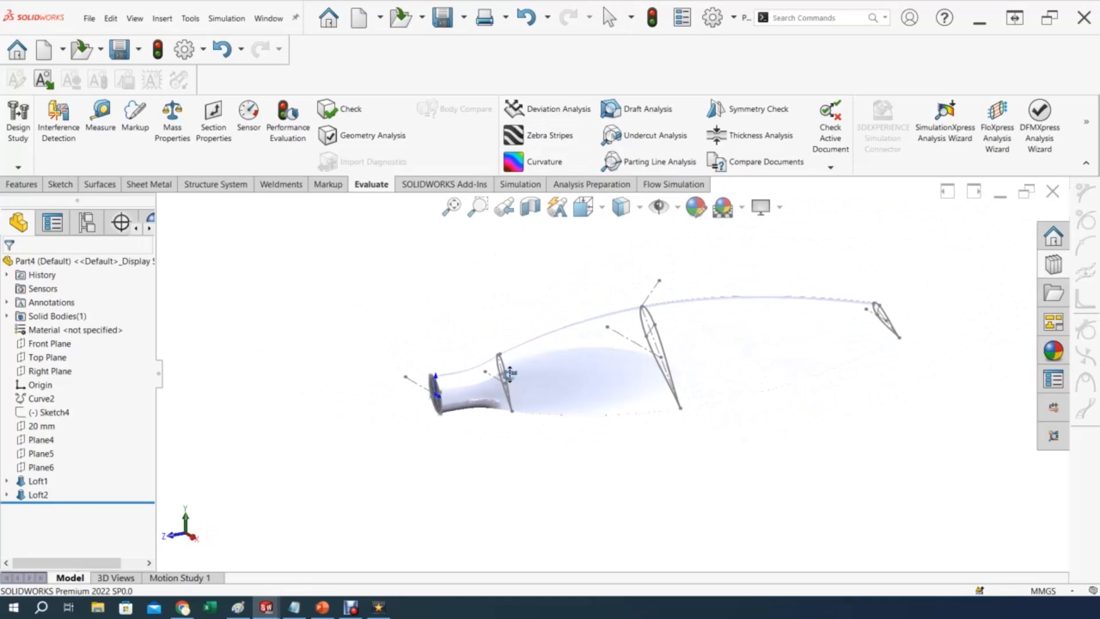
pyautogui.click(779, 217)
pyautogui.click(799, 229)
pyautogui.moveTo(464, 337); pyautogui.dragTo(498, 307, button='middle')
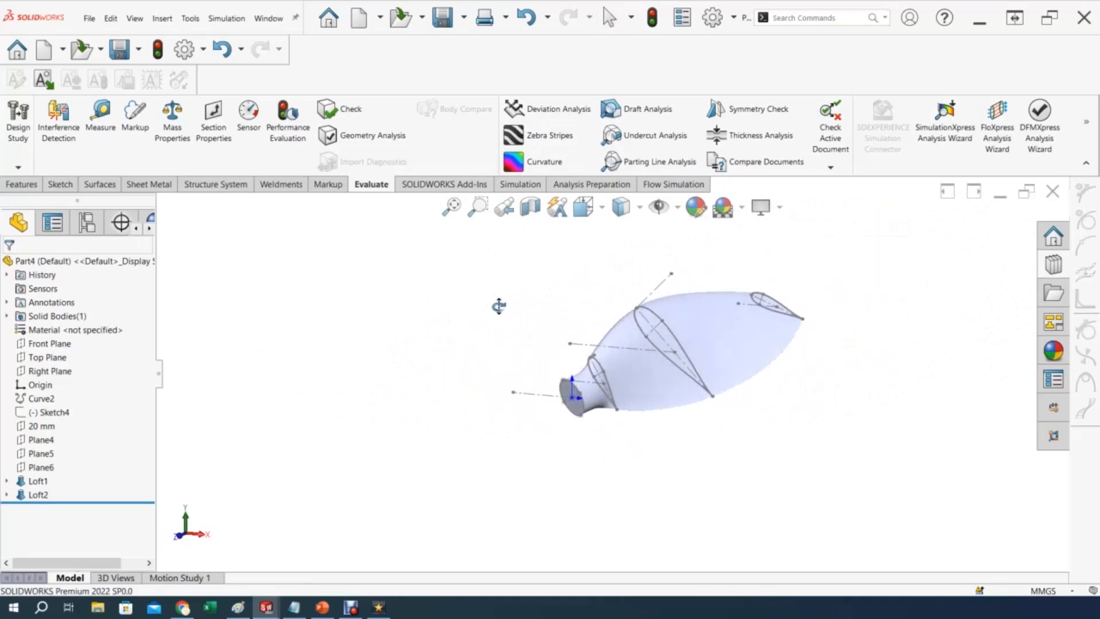
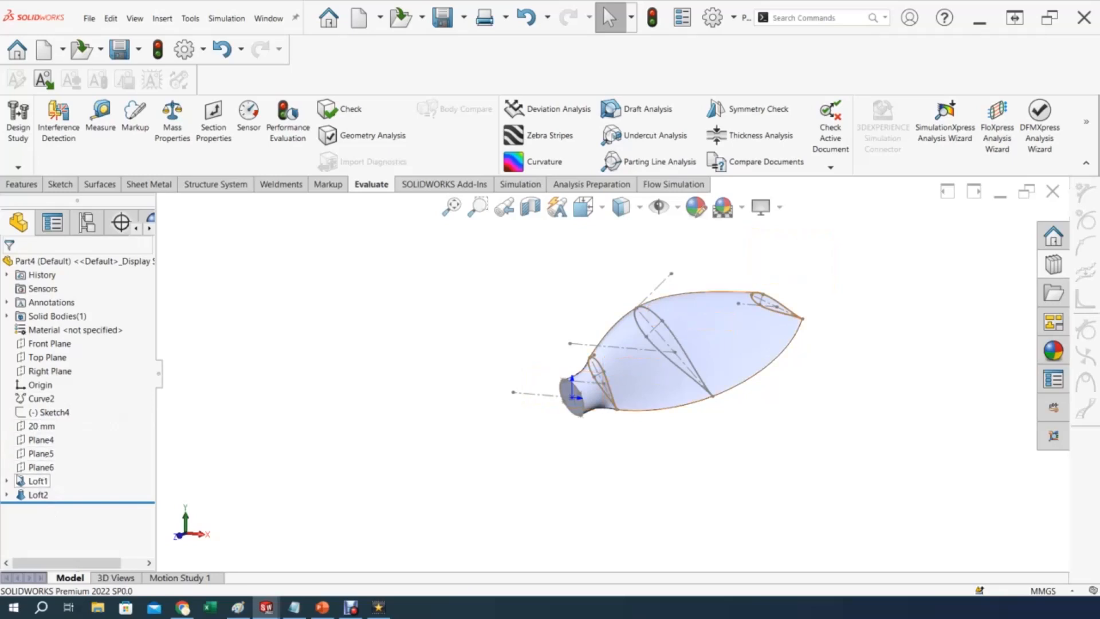
# Hide the three airfoil sketches of the blade loft, Sketch6, Sketch5 and Sketch7.
pyautogui.click(7, 482)
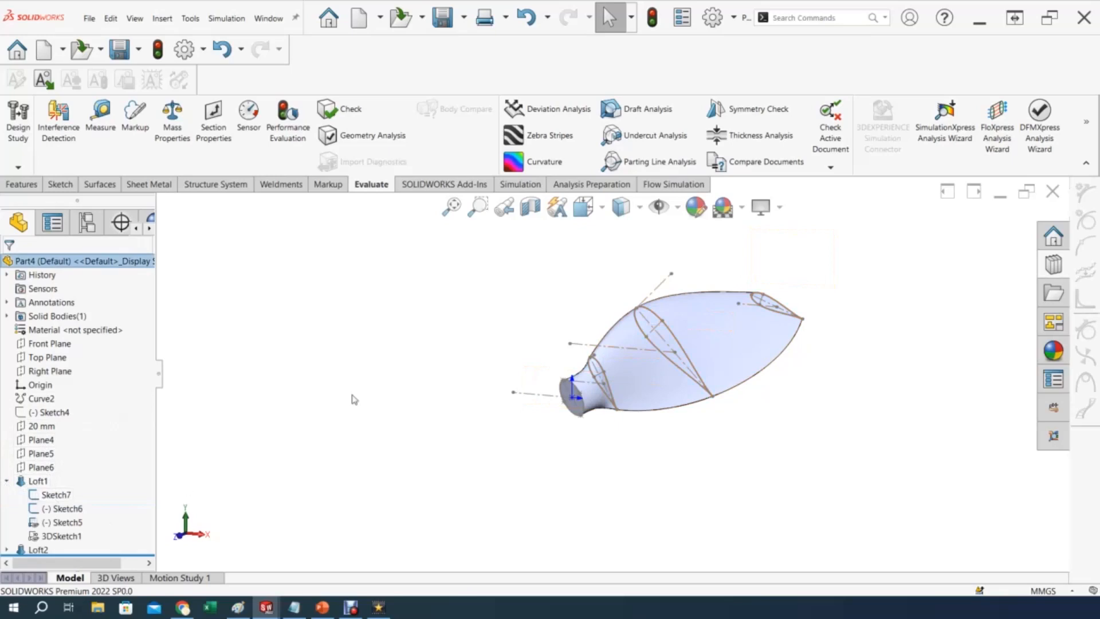
pyautogui.click(63, 508)
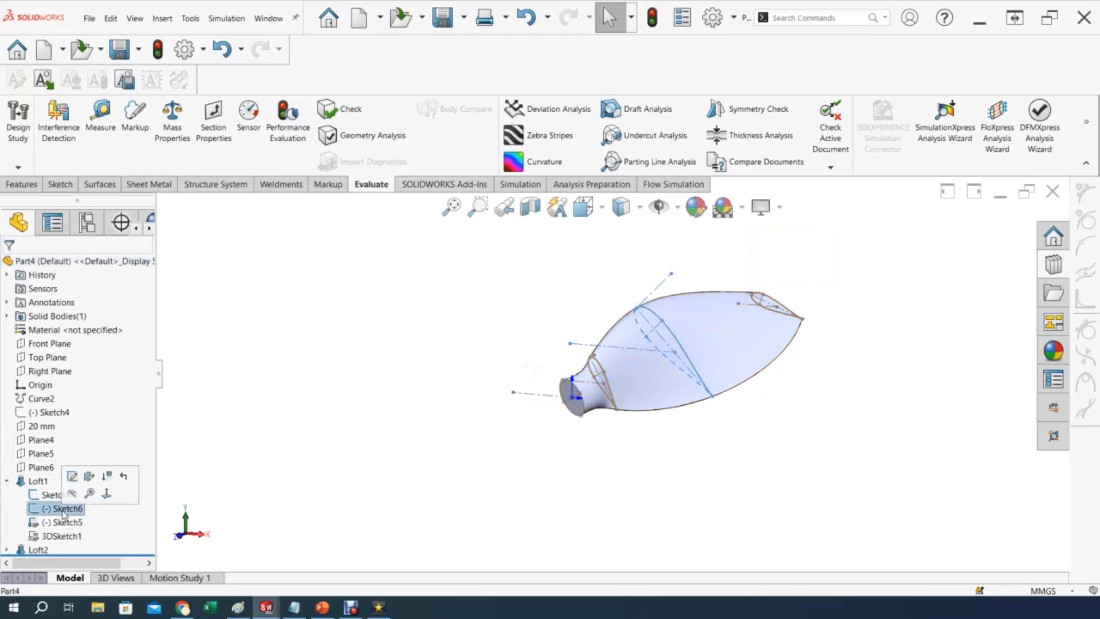
pyautogui.click(358, 435)
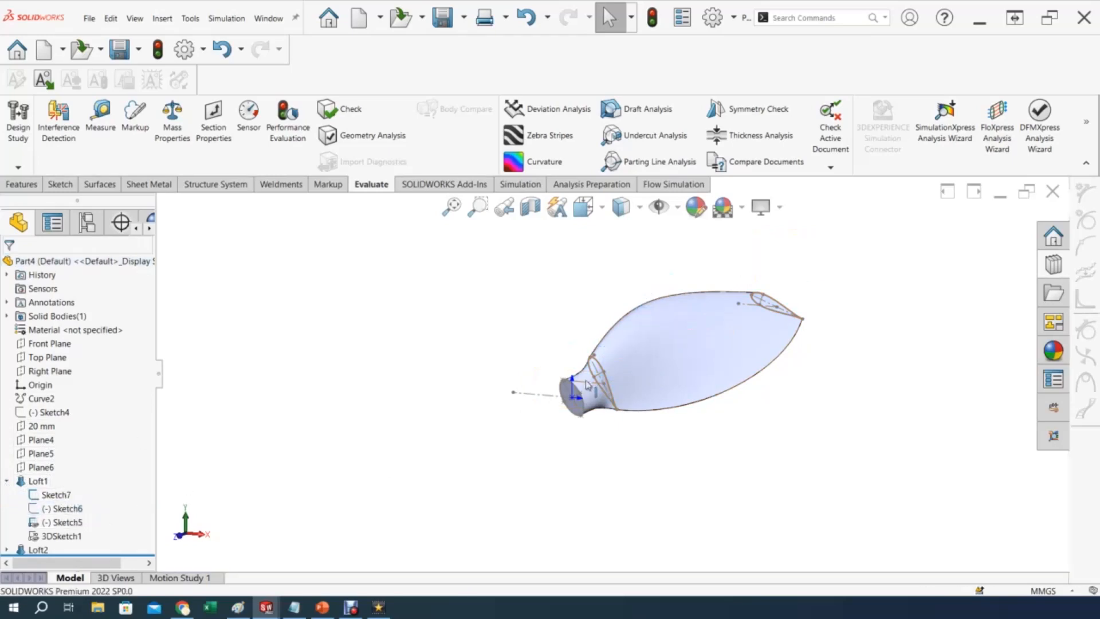
pyautogui.rightClick(601, 365)
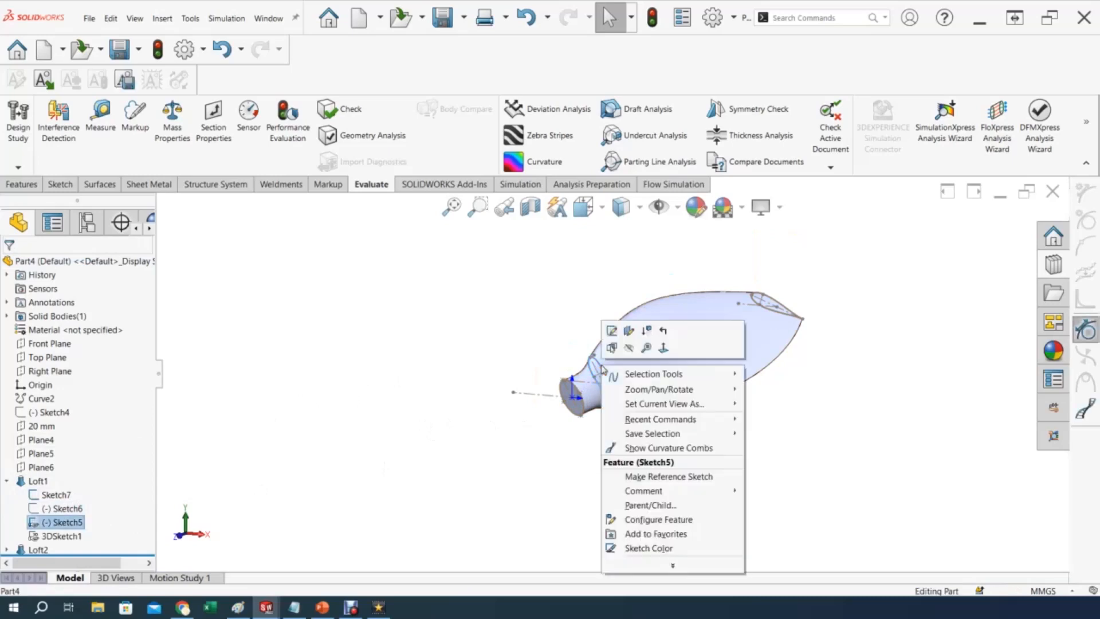
pyautogui.click(630, 348)
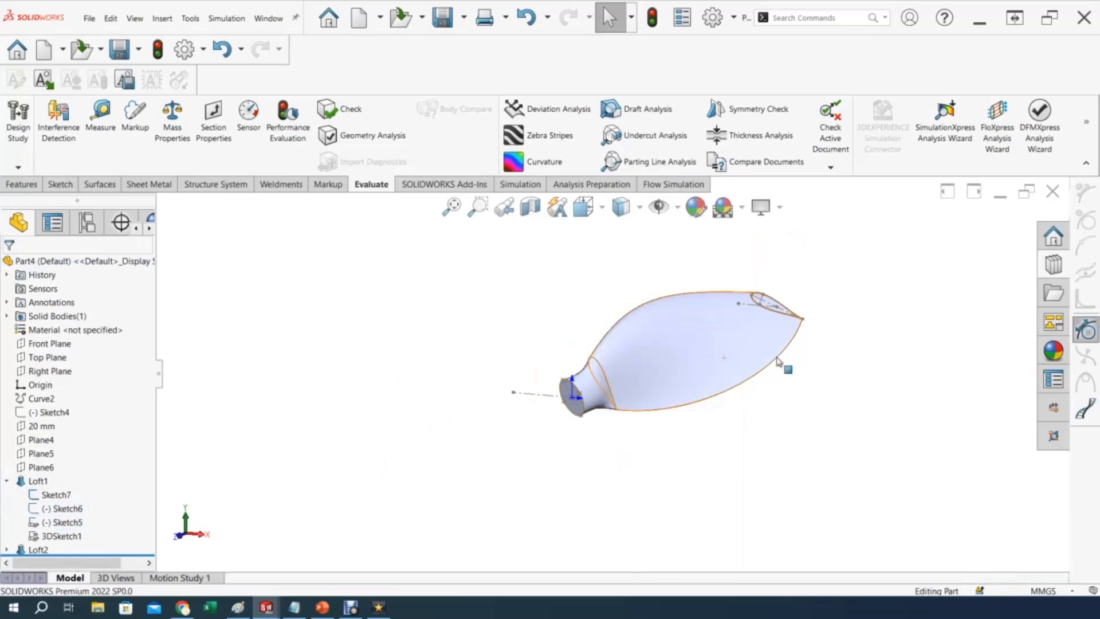
pyautogui.rightClick(778, 304)
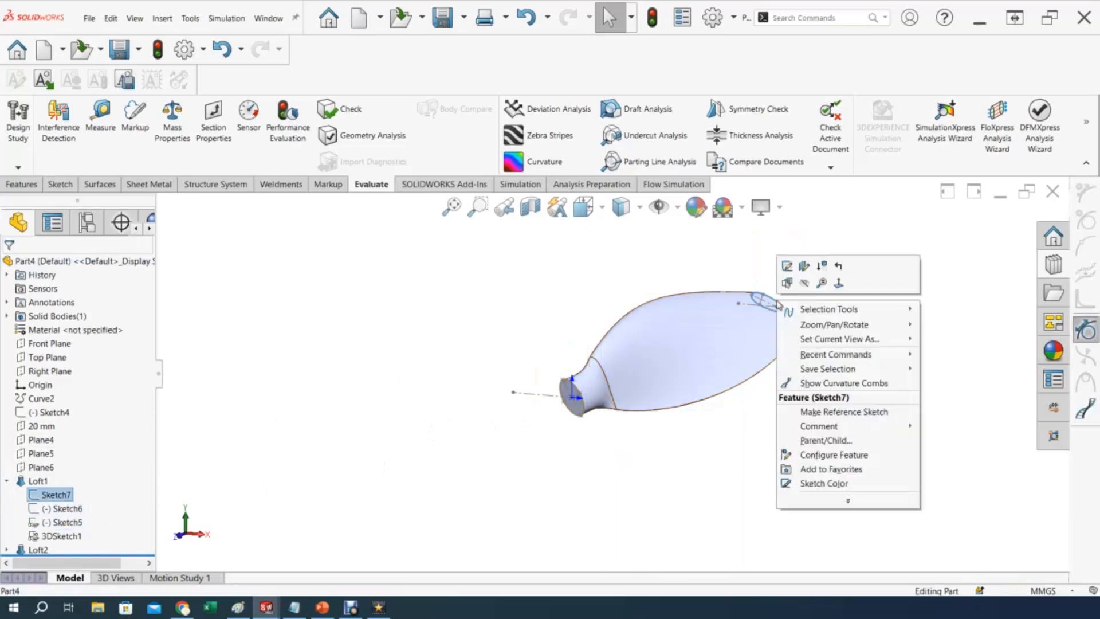
pyautogui.click(807, 287)
# Open a new sketch on the Top Plane and orient the view to Top.
pyautogui.moveTo(514, 373); pyautogui.dragTo(458, 388, button='middle')
pyautogui.scroll(-2, 458, 388)
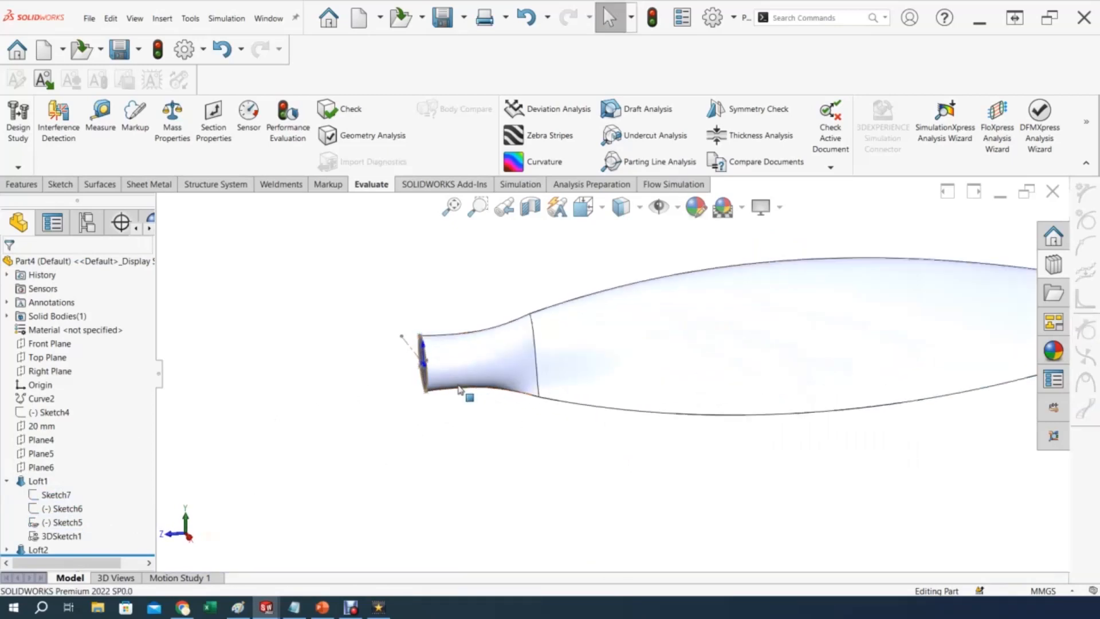
pyautogui.moveTo(584, 360); pyautogui.dragTo(653, 343, button='middle')
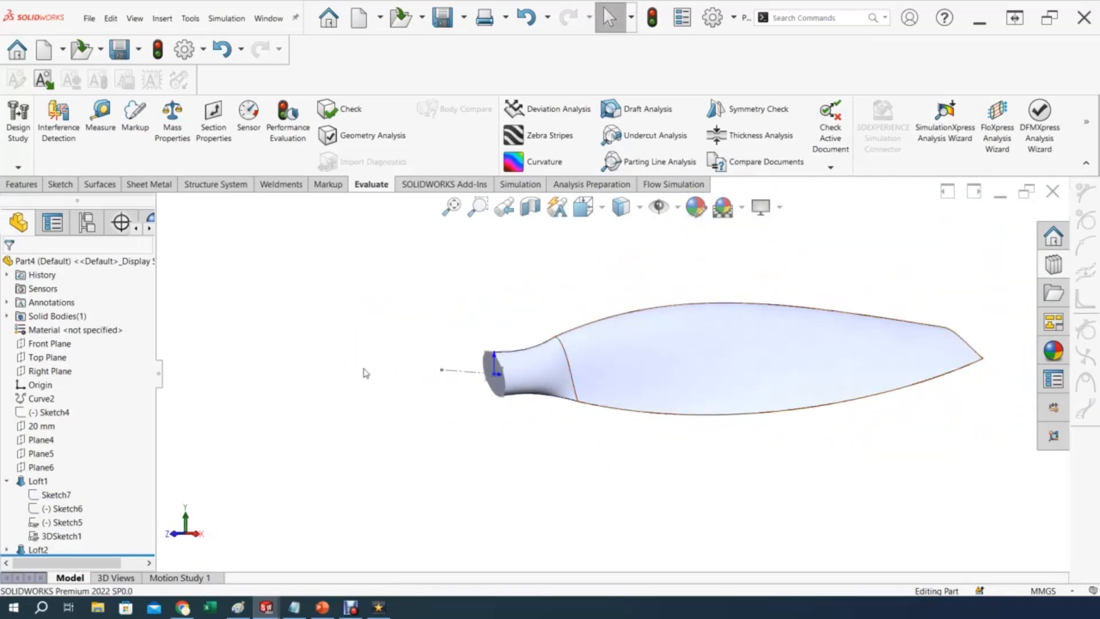
pyautogui.moveTo(362, 370); pyautogui.dragTo(441, 396, button='middle')
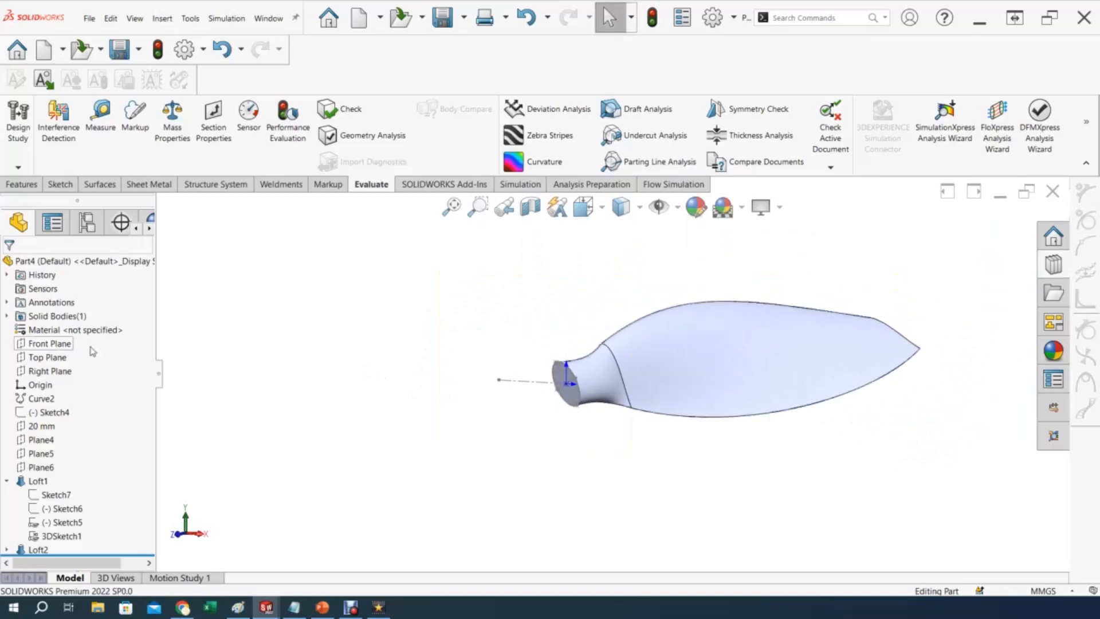
pyautogui.click(34, 359)
pyautogui.moveTo(319, 358); pyautogui.dragTo(286, 365, button='middle')
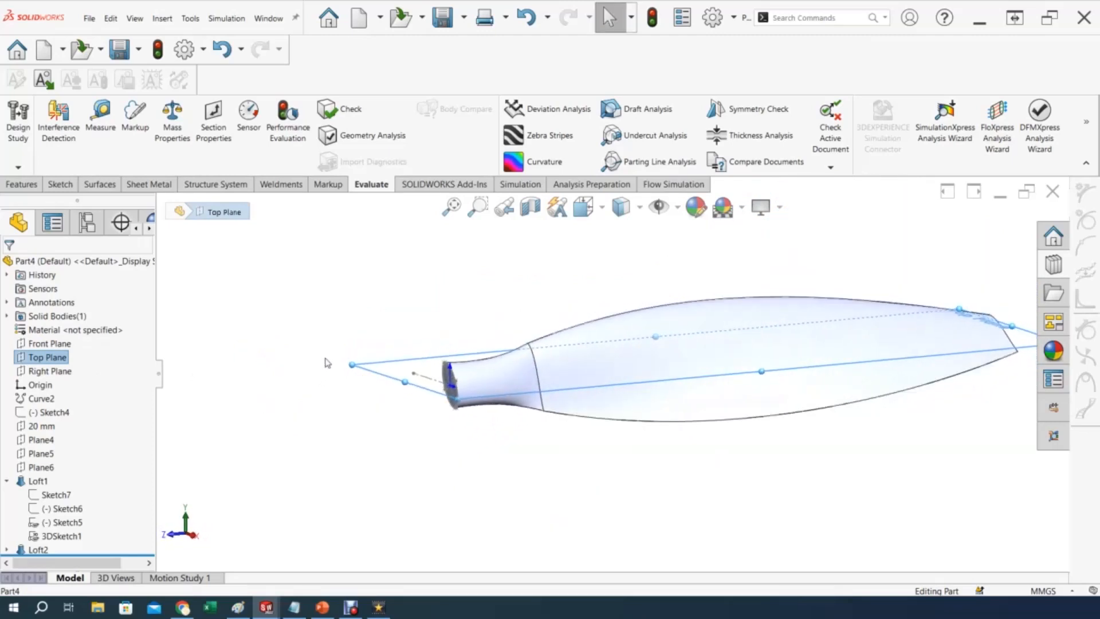
pyautogui.rightClick(55, 356)
pyautogui.click(65, 336)
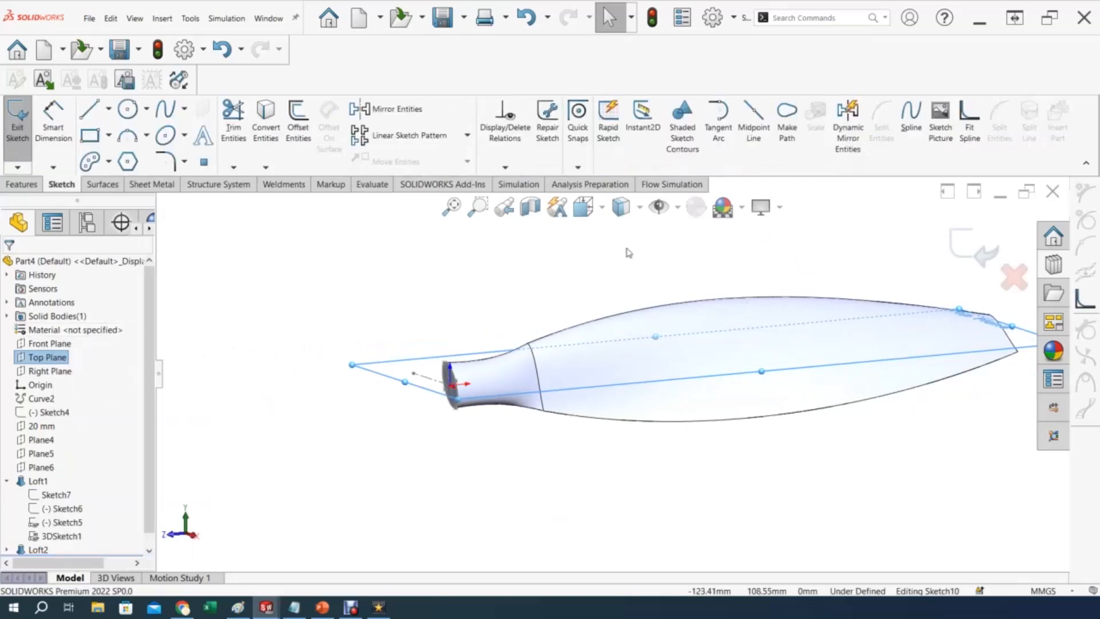
pyautogui.click(606, 212)
pyautogui.click(700, 321)
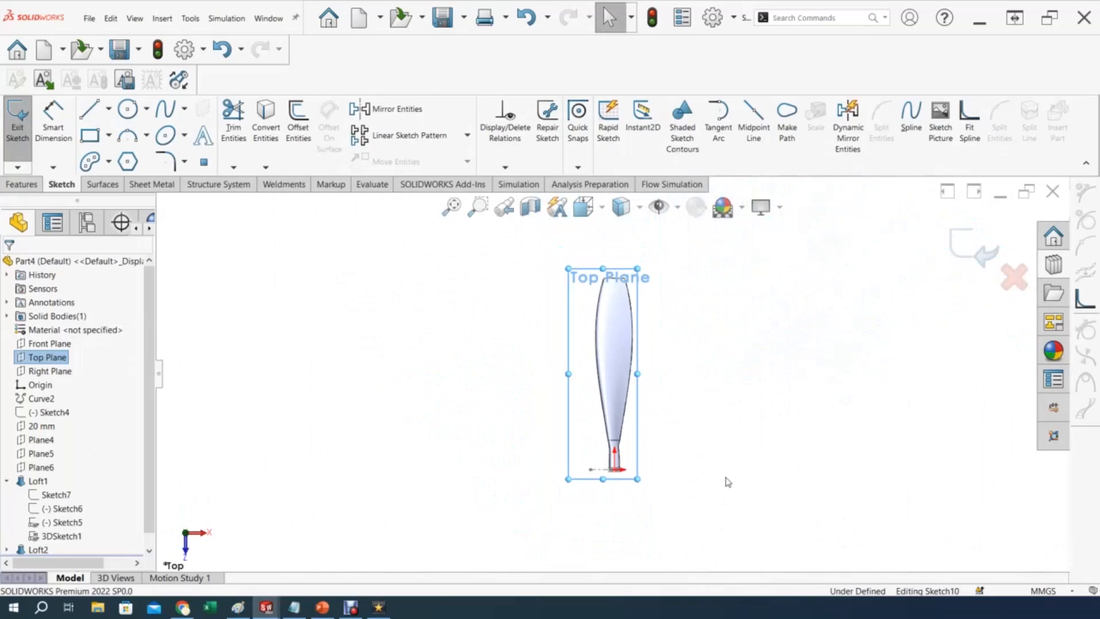
# Sketch a circle about 9.75 mm in diameter beyond the blade's root end, centred in line with the origin and about 5 mm below it.
pyautogui.scroll(-5, 728, 481)
pyautogui.click(478, 204)
pyautogui.moveTo(327, 405); pyautogui.dragTo(566, 470)
pyautogui.moveTo(316, 277); pyautogui.dragTo(877, 564)
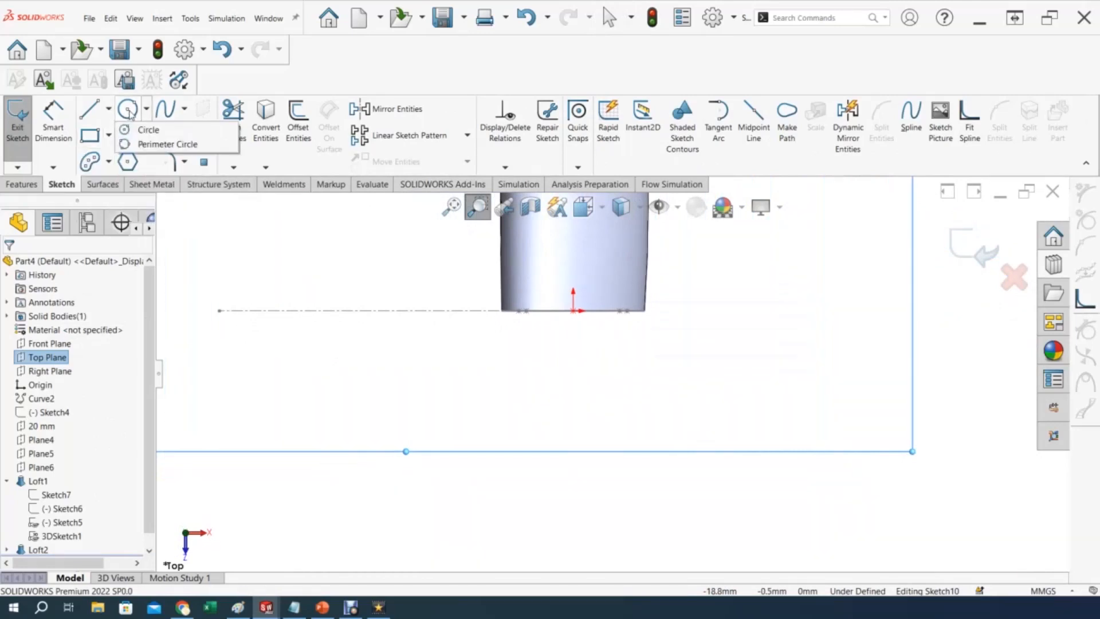
pyautogui.click(131, 112)
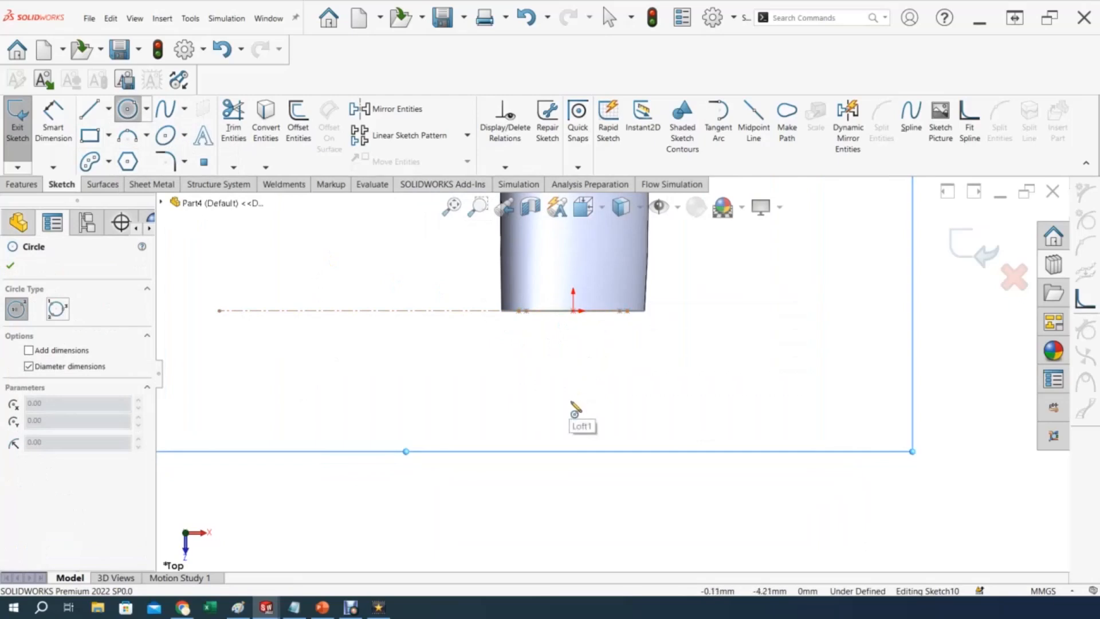
pyautogui.click(573, 420)
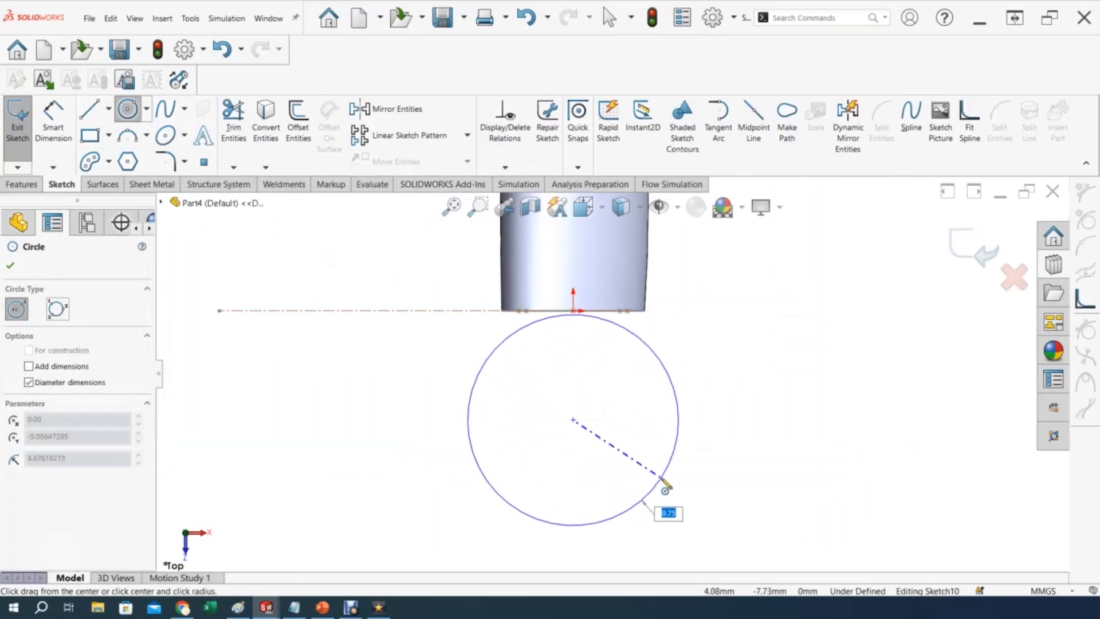
pyautogui.click(664, 486)
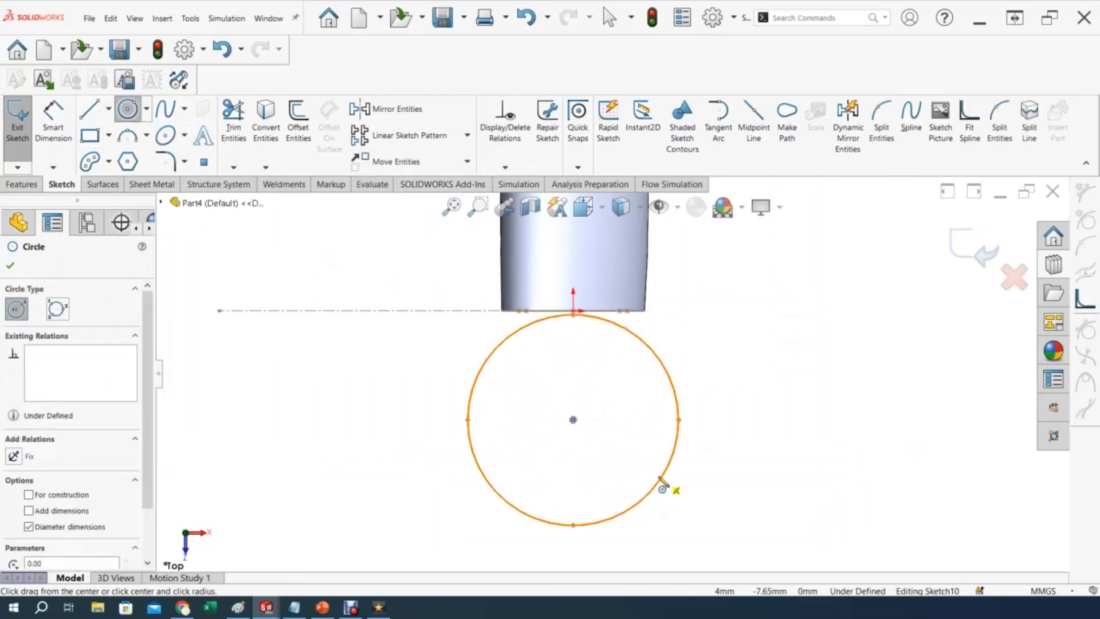
# Dimension the circle's diameter and set it to 15 mm.
pyautogui.click(71, 125)
pyautogui.click(694, 423)
pyautogui.click(746, 430)
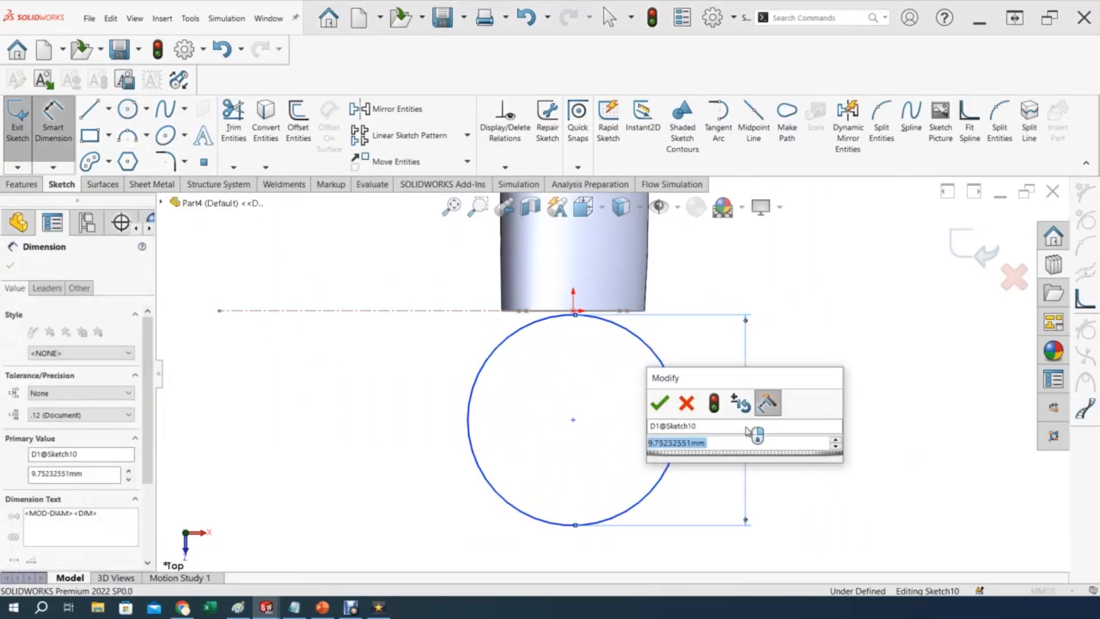
pyautogui.write('15')
pyautogui.press('Return')
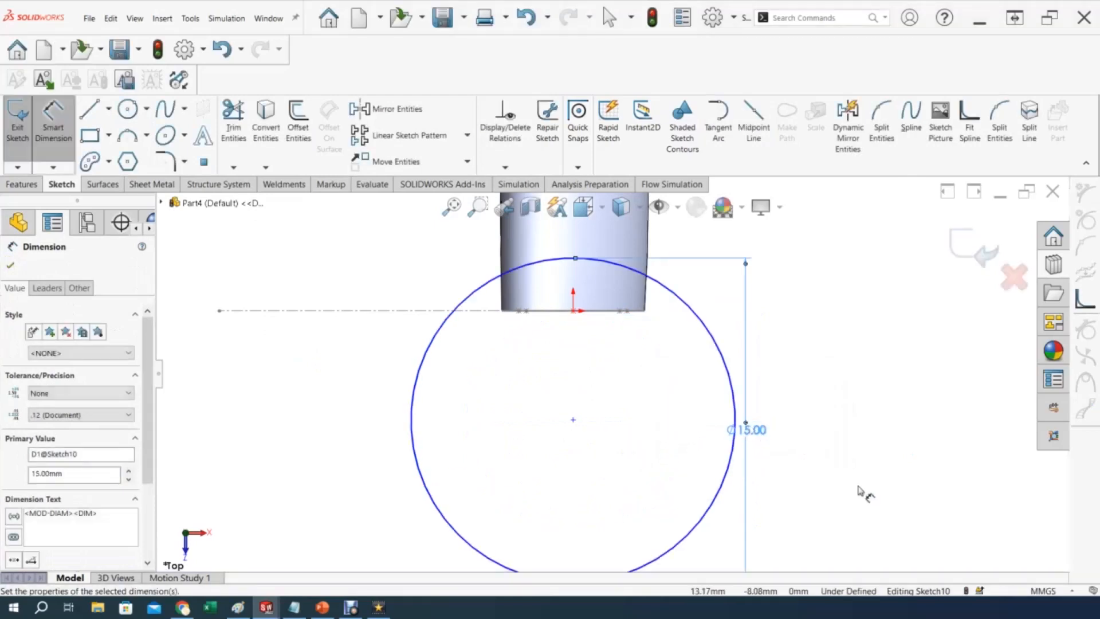
# Dimension the distance between the origin and the circle's centre as 5 mm.
pyautogui.scroll(5, 841, 476)
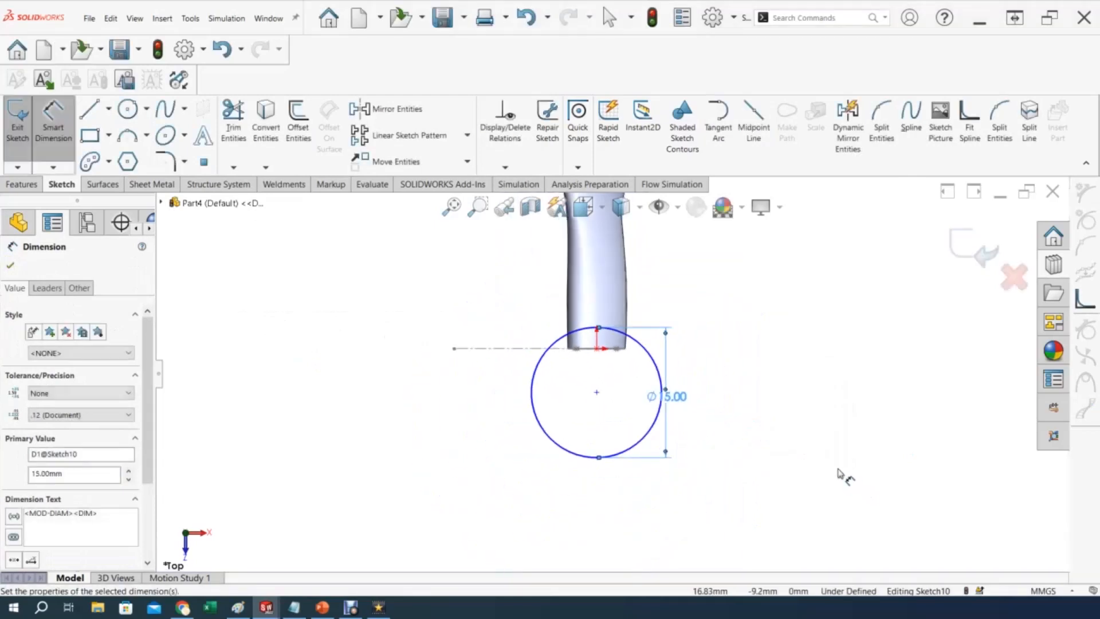
pyautogui.press('z')
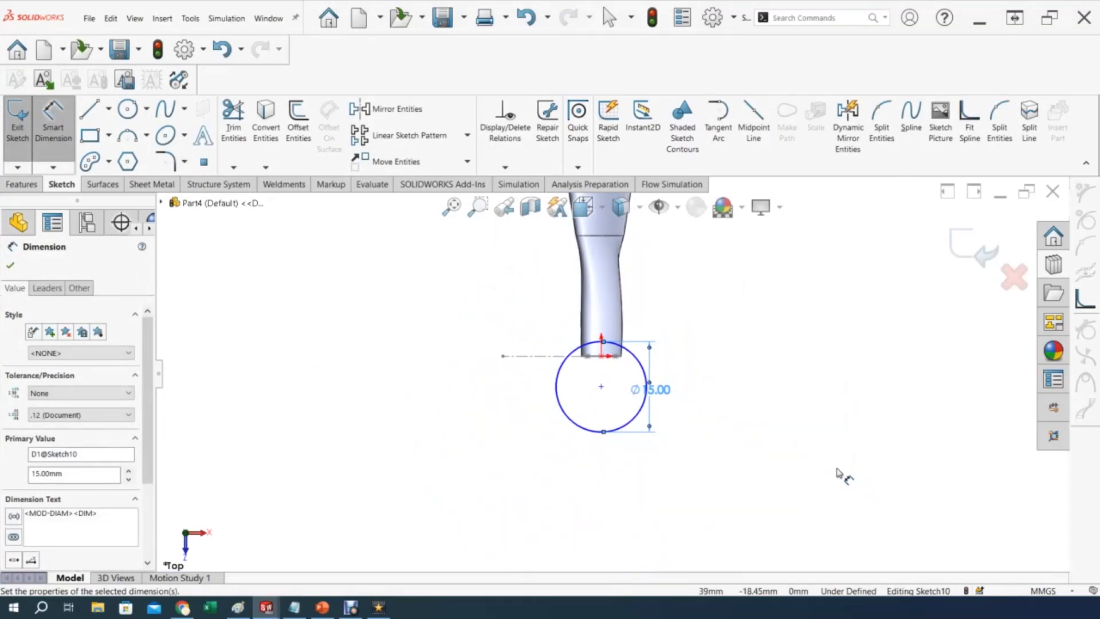
pyautogui.click(54, 121)
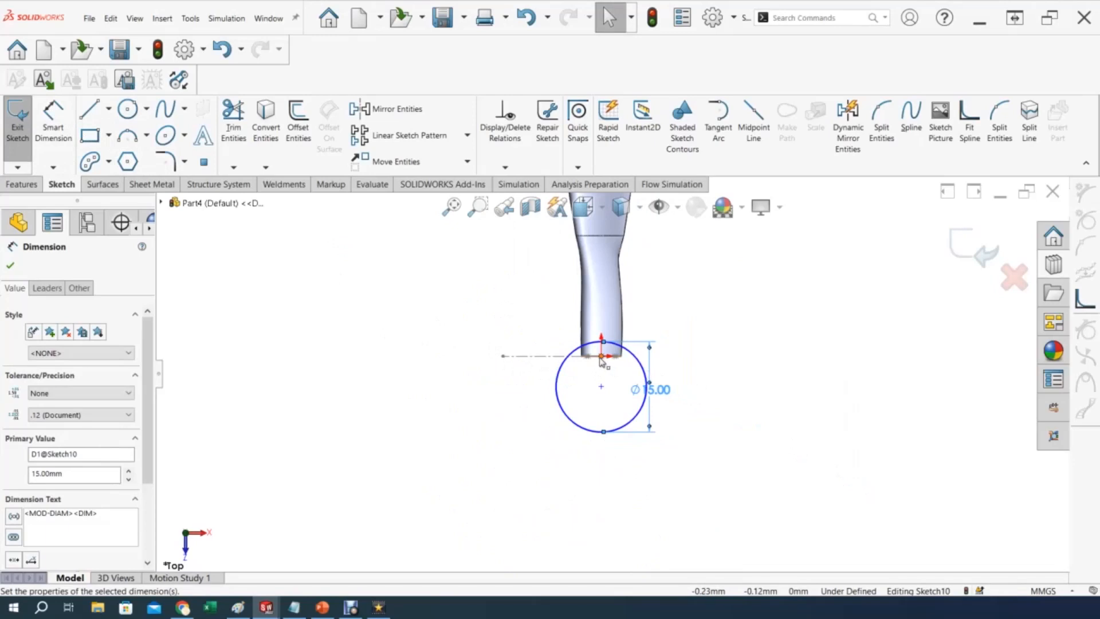
pyautogui.press('Escape')
pyautogui.click(601, 386)
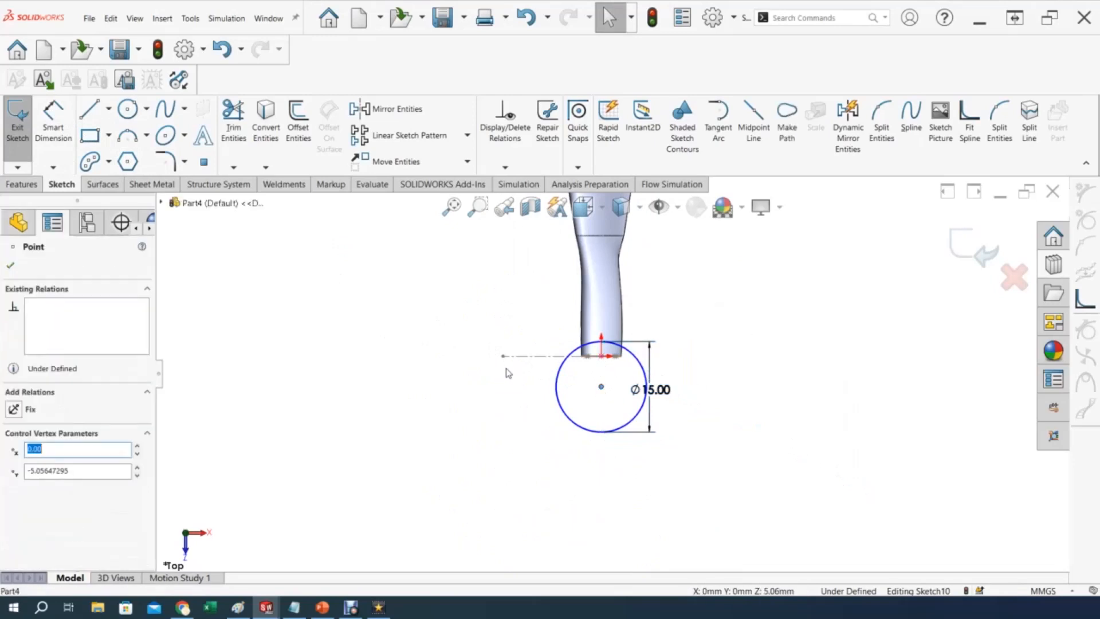
pyautogui.click(53, 121)
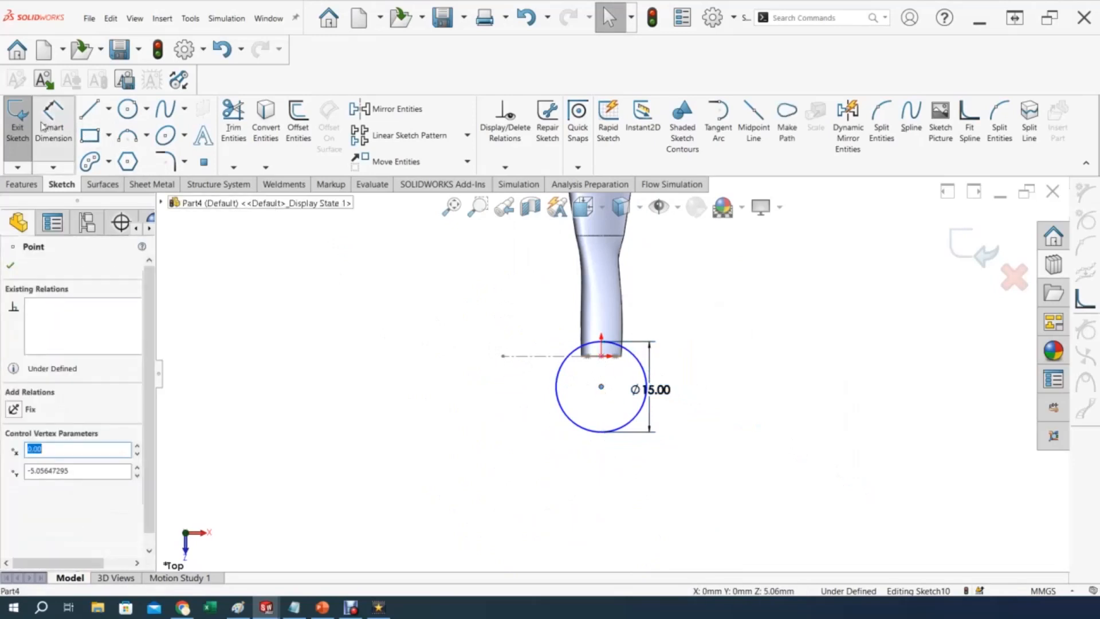
pyautogui.click(601, 356)
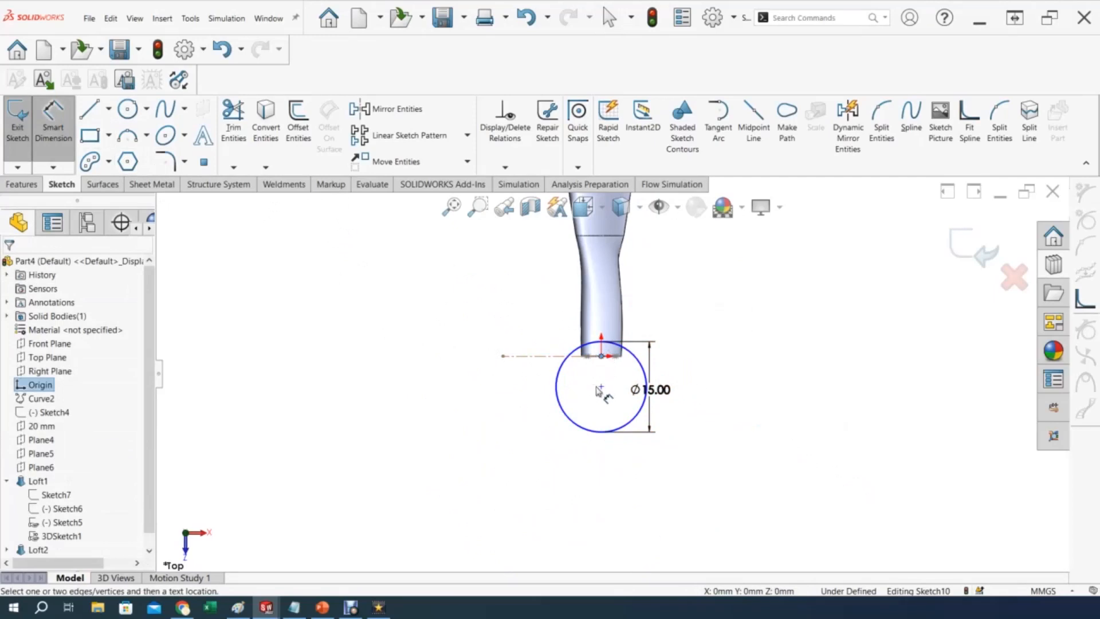
pyautogui.click(599, 387)
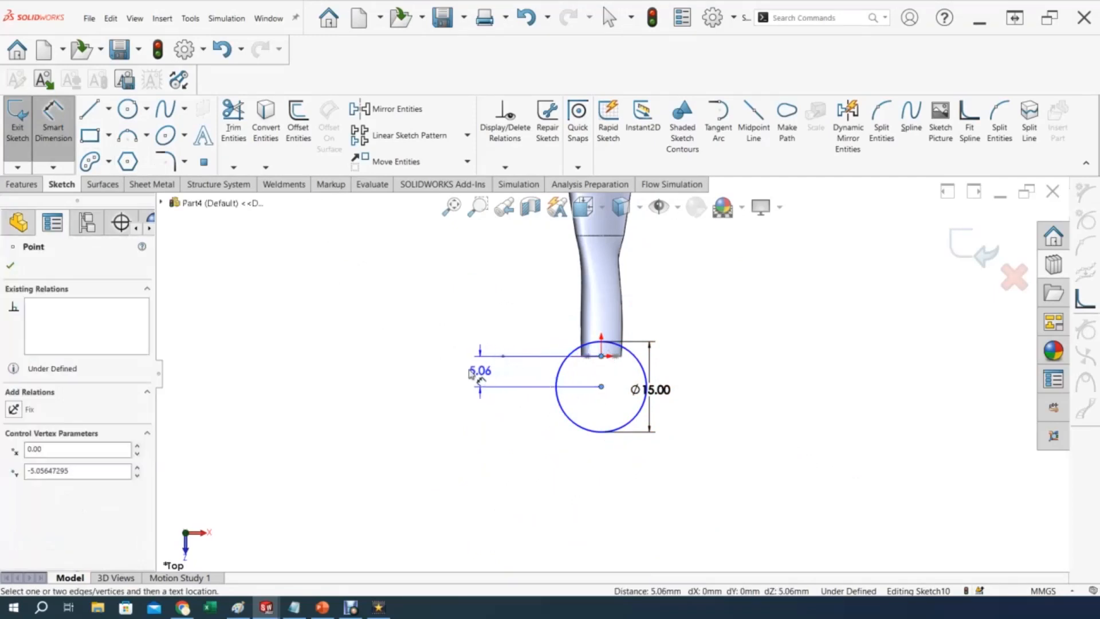
pyautogui.click(444, 373)
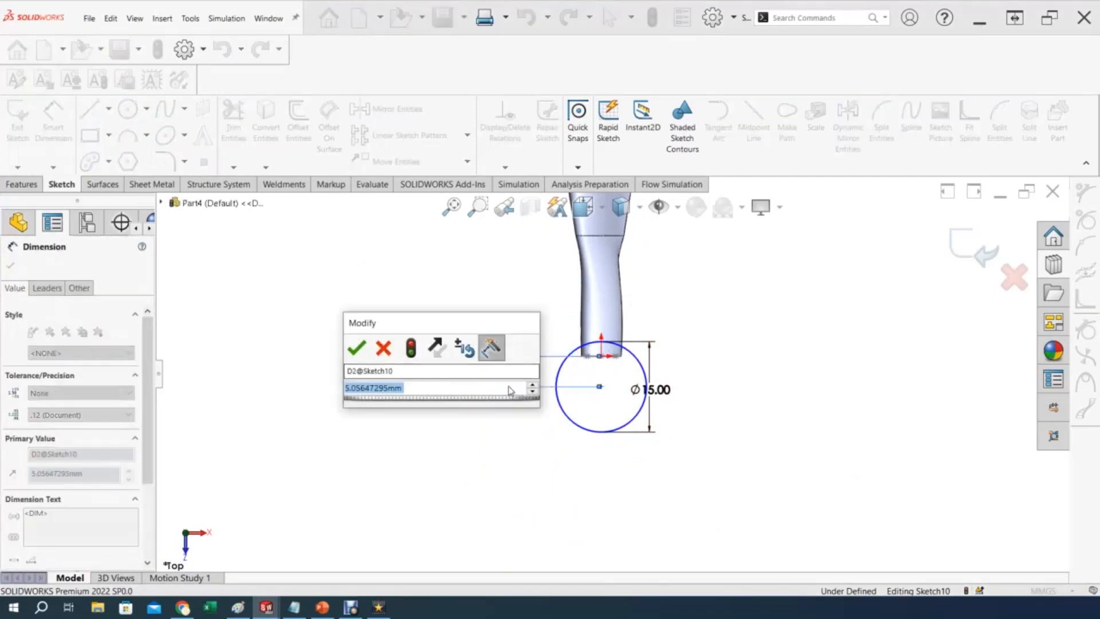
pyautogui.write('5')
pyautogui.press('Return')
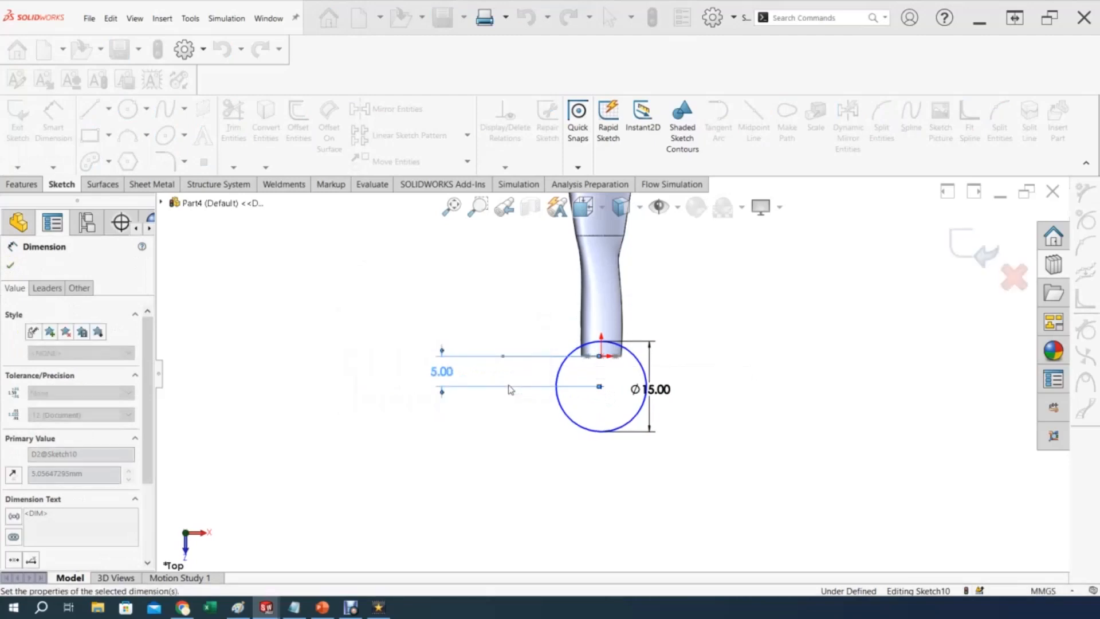
pyautogui.click(441, 444)
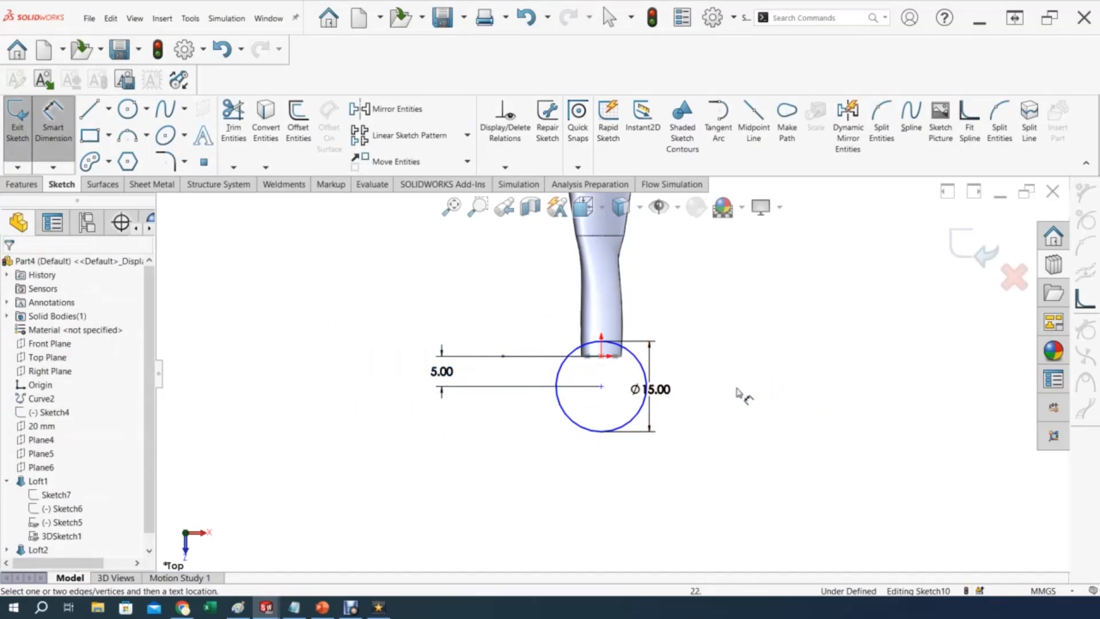
pyautogui.press('Escape')
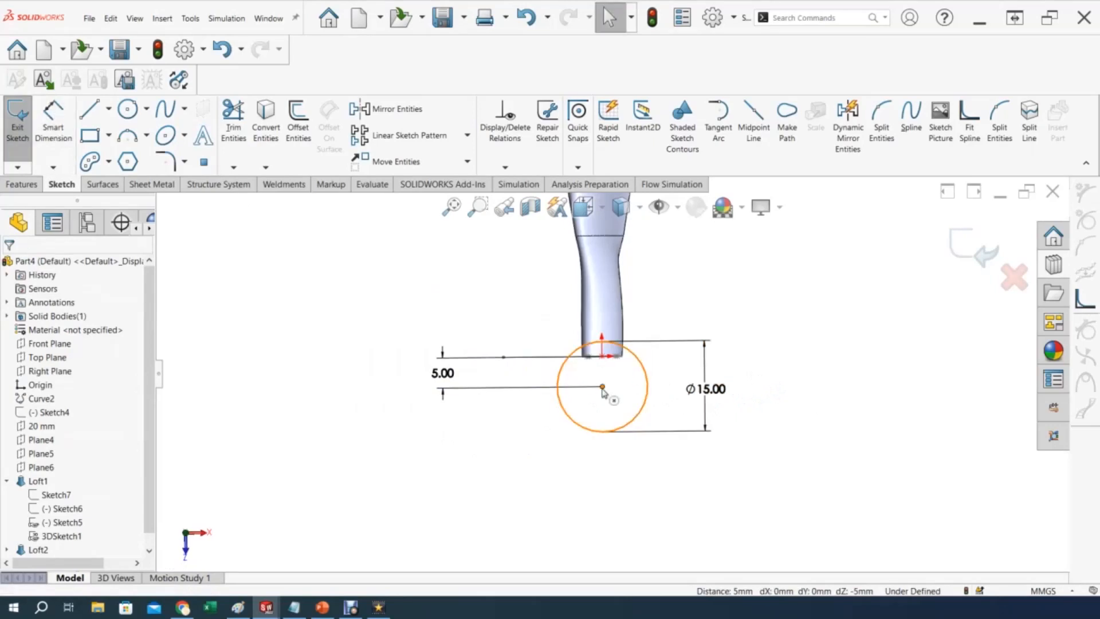
# Add a vertical relation between the circle's centre and the origin.
pyautogui.click(601, 387)
pyautogui.keyDown('ctrl'); pyautogui.click(602, 356); pyautogui.keyUp('ctrl')
pyautogui.click(653, 305)
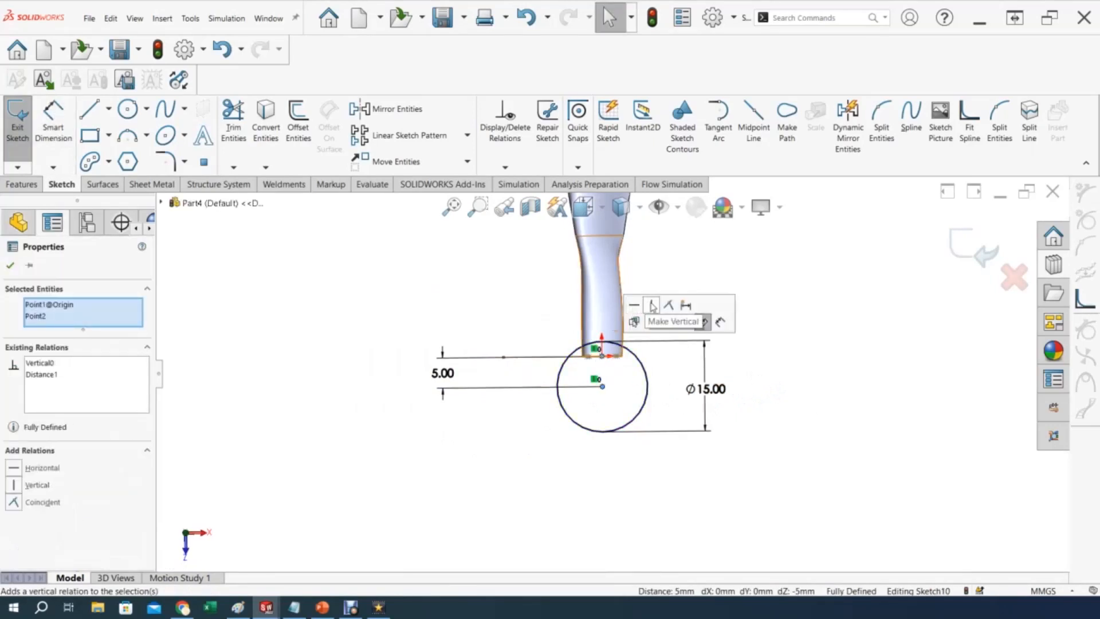
pyautogui.click(791, 422)
pyautogui.moveTo(791, 421); pyautogui.dragTo(789, 422, button='middle')
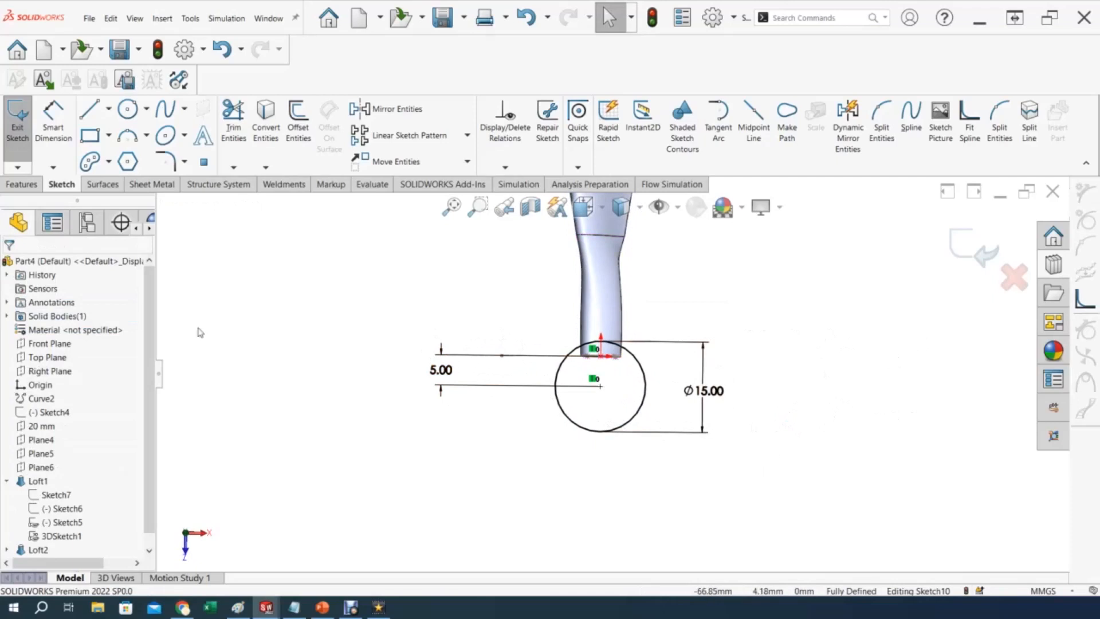
# Extrude the circle as a boss from the mid plane to a depth of 12 mm, merged with the blade.
pyautogui.click(21, 184)
pyautogui.click(22, 128)
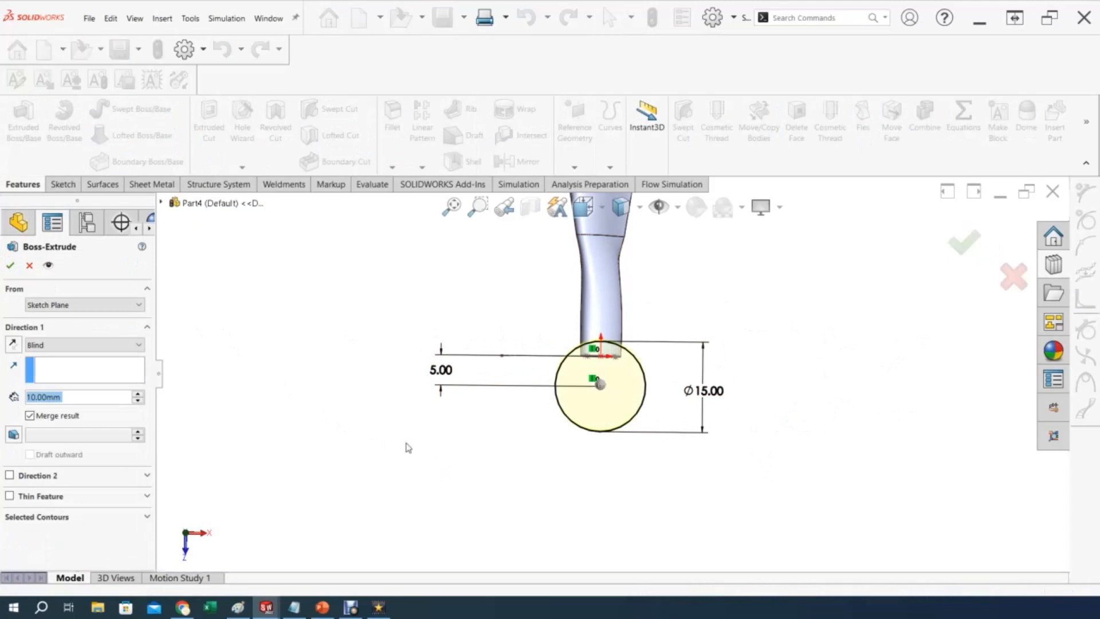
pyautogui.click(118, 345)
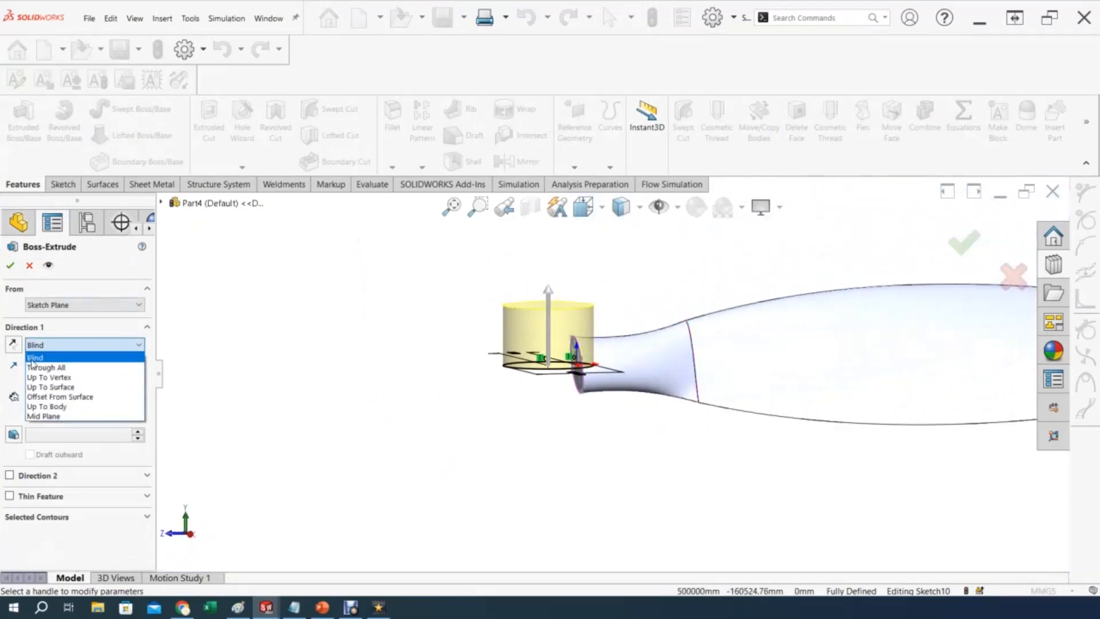
pyautogui.click(46, 415)
pyautogui.moveTo(544, 450); pyautogui.dragTo(523, 436, button='middle')
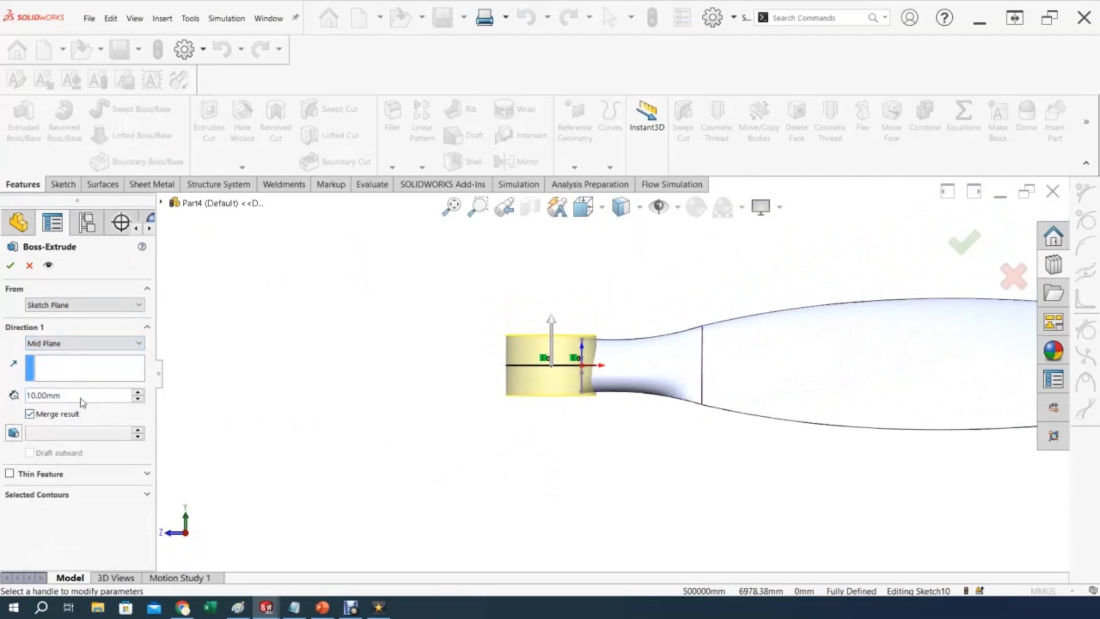
pyautogui.moveTo(71, 395); pyautogui.dragTo(36, 391)
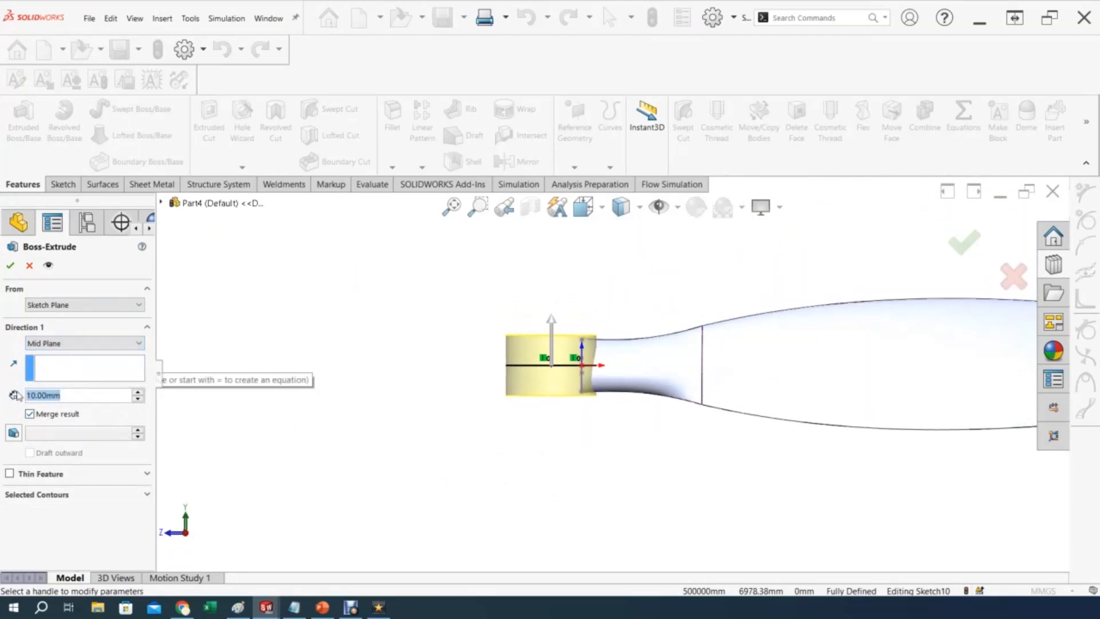
pyautogui.write('12')
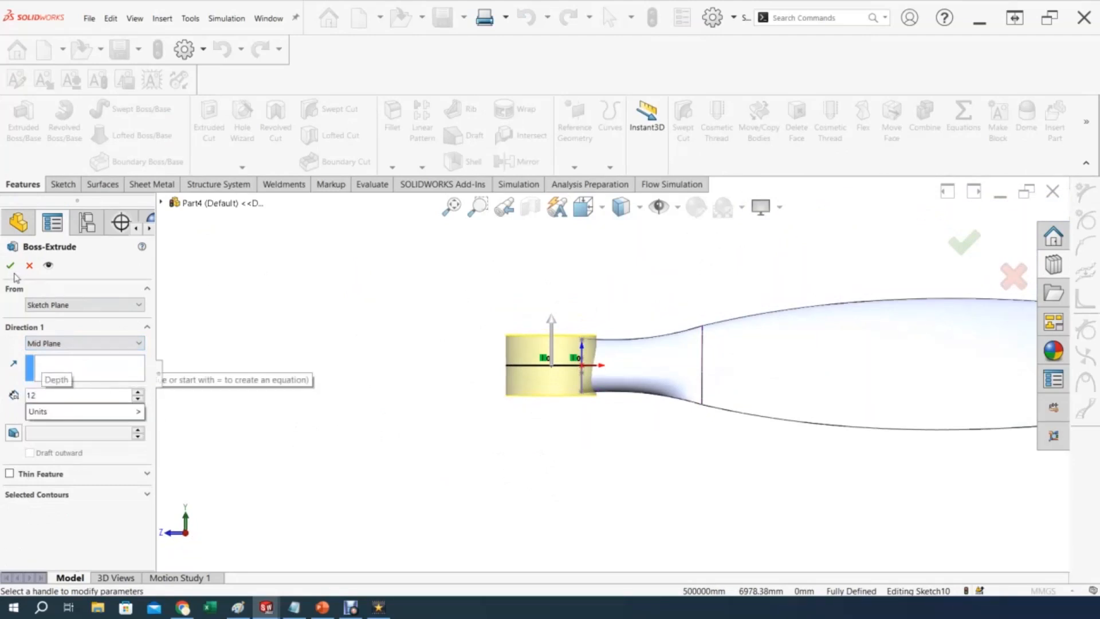
pyautogui.press('Return')
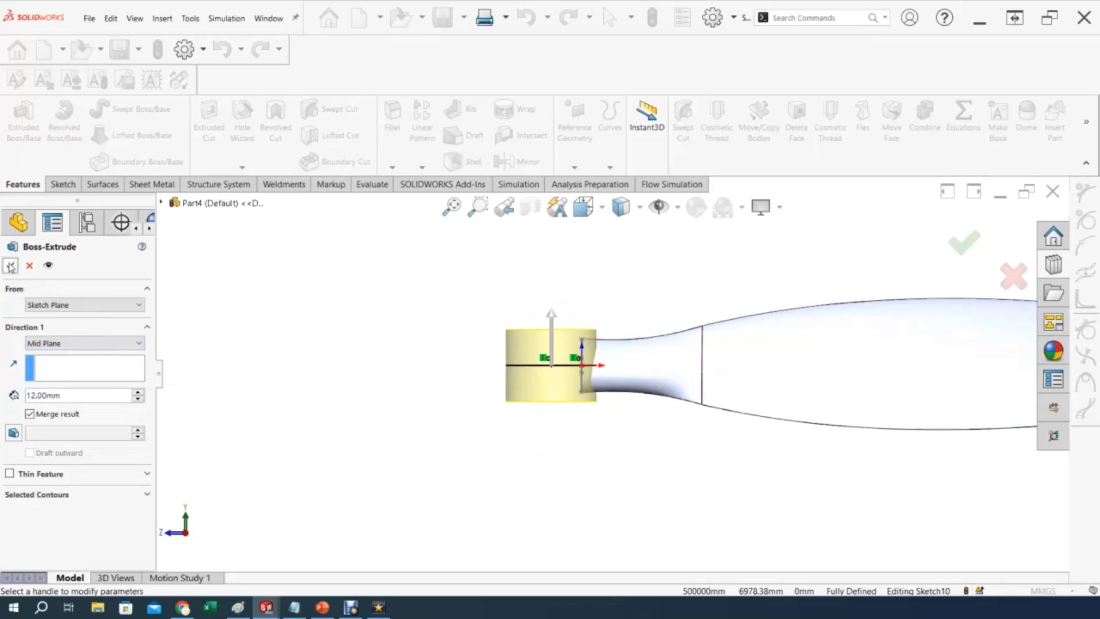
pyautogui.click(11, 266)
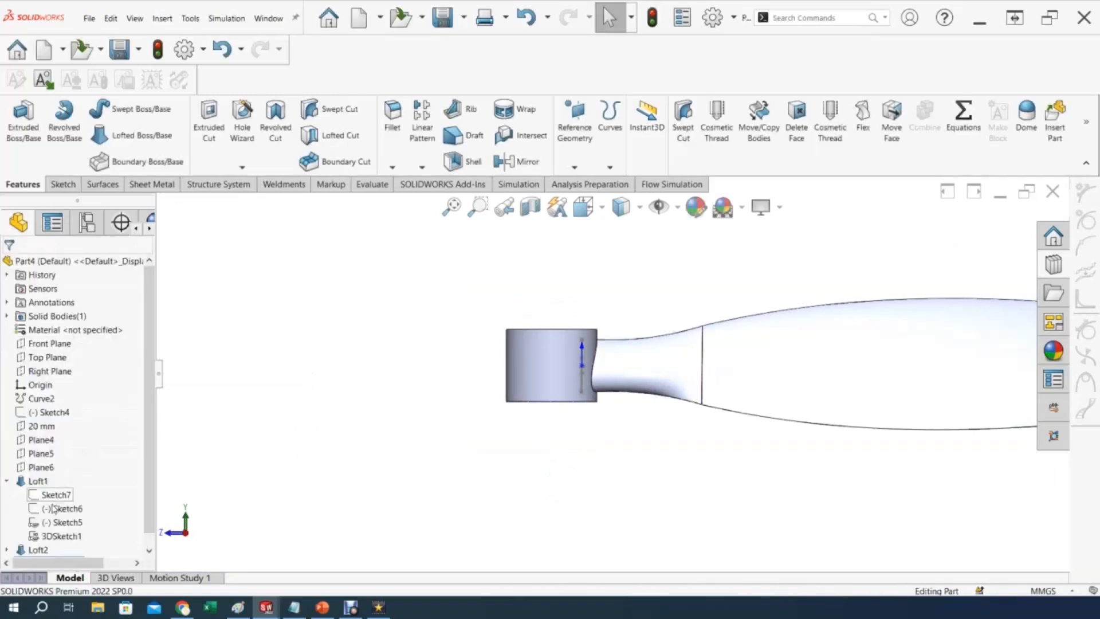
# Reopen the hub extrusion's definition to check its merge setting and close it unchanged.
pyautogui.scroll(-1, 80, 536)
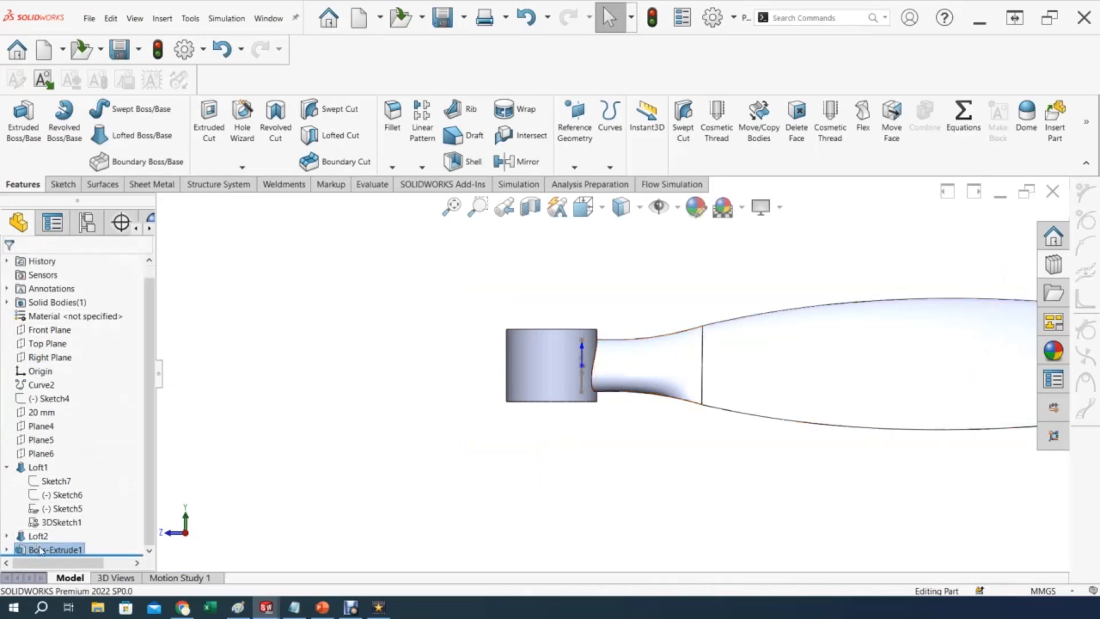
pyautogui.rightClick(39, 550)
pyautogui.click(68, 333)
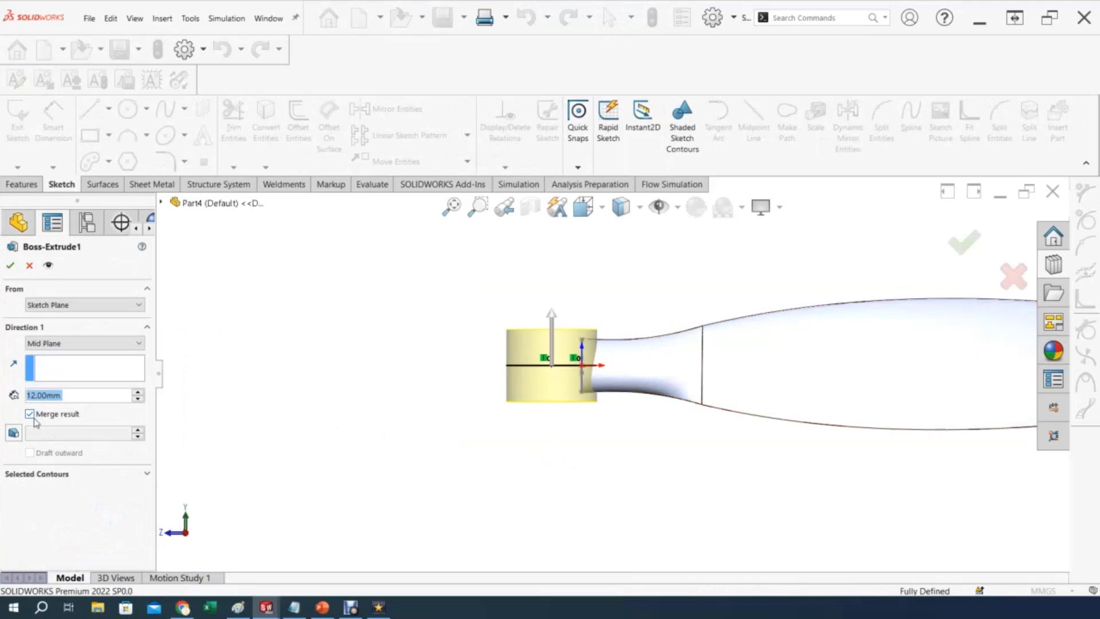
pyautogui.click(10, 265)
# Open the appearance editing for the large face of the blade and browse to the organic wood appearances.
pyautogui.moveTo(693, 485)
pyautogui.mouseDown(button='middle')
pyautogui.moveTo(762, 479)
pyautogui.moveTo(783, 513)
pyautogui.moveTo(829, 492)
pyautogui.moveTo(817, 469)
pyautogui.moveTo(691, 453)
pyautogui.moveTo(785, 452)
pyautogui.moveTo(813, 474)
pyautogui.moveTo(698, 478)
pyautogui.moveTo(714, 508)
pyautogui.moveTo(774, 462)
pyautogui.moveTo(774, 447)
pyautogui.moveTo(692, 438)
pyautogui.moveTo(789, 444)
pyautogui.moveTo(766, 435)
pyautogui.mouseUp(button='middle')
pyautogui.click(753, 359)
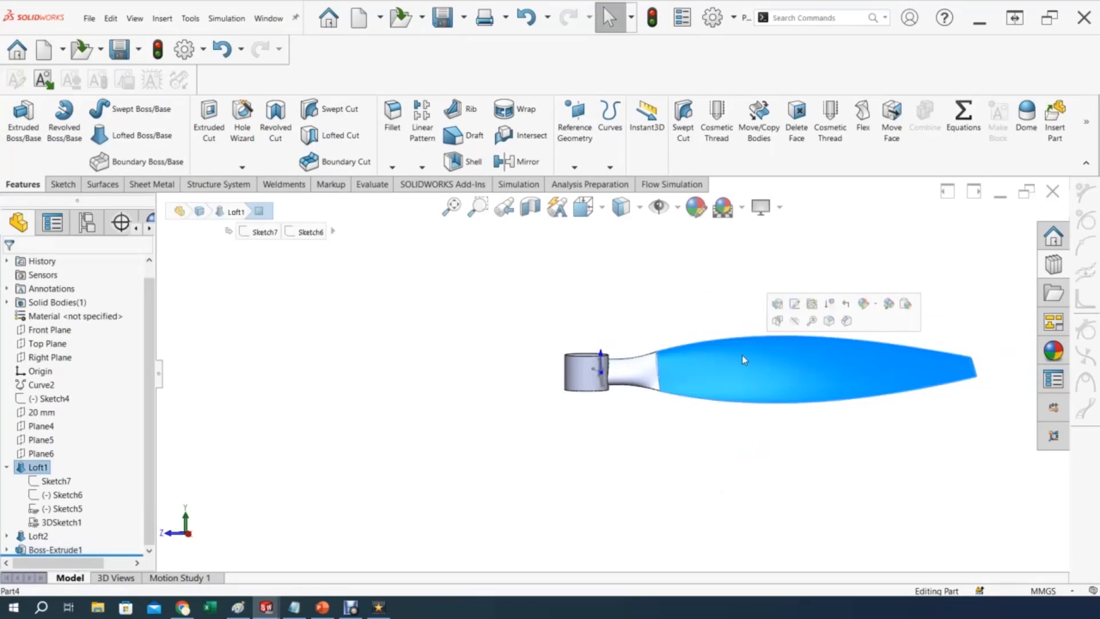
pyautogui.click(861, 305)
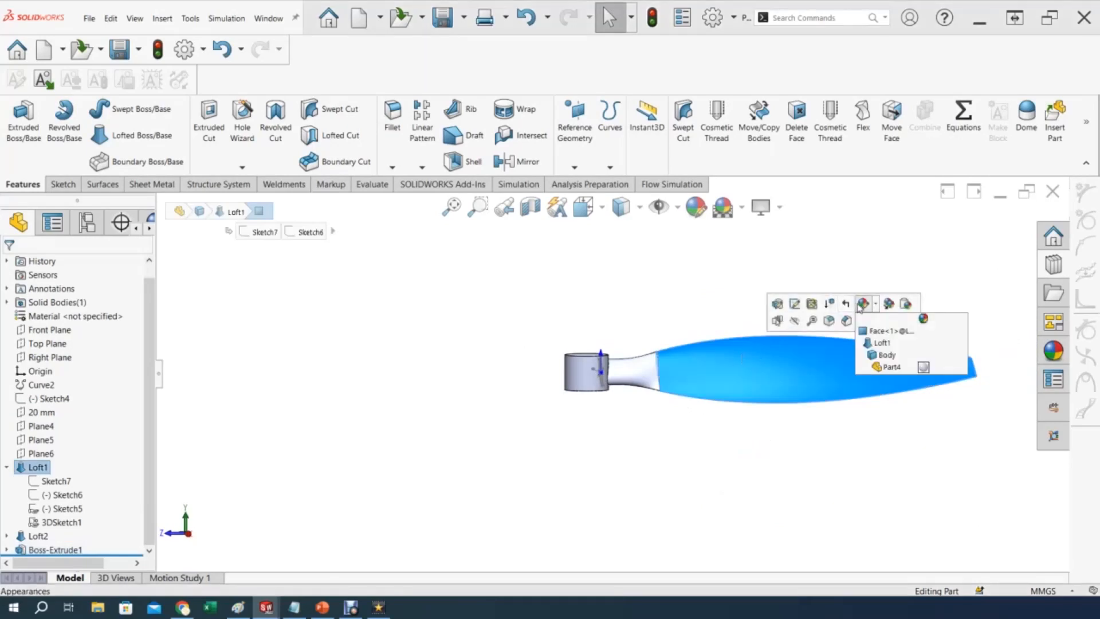
pyautogui.click(874, 331)
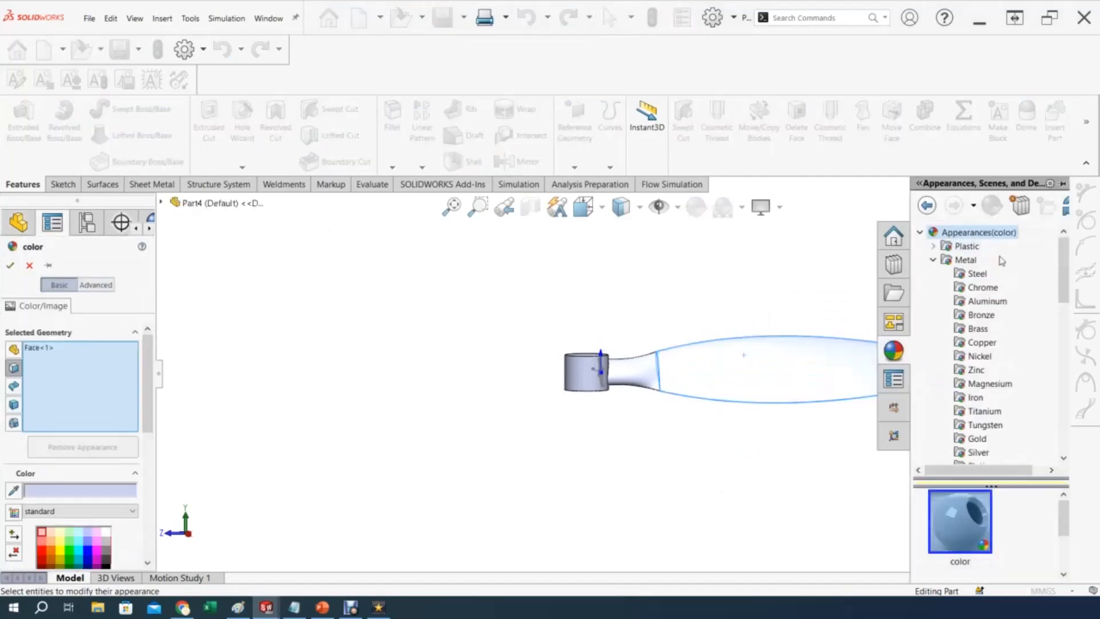
pyautogui.moveTo(1062, 292); pyautogui.dragTo(1061, 358)
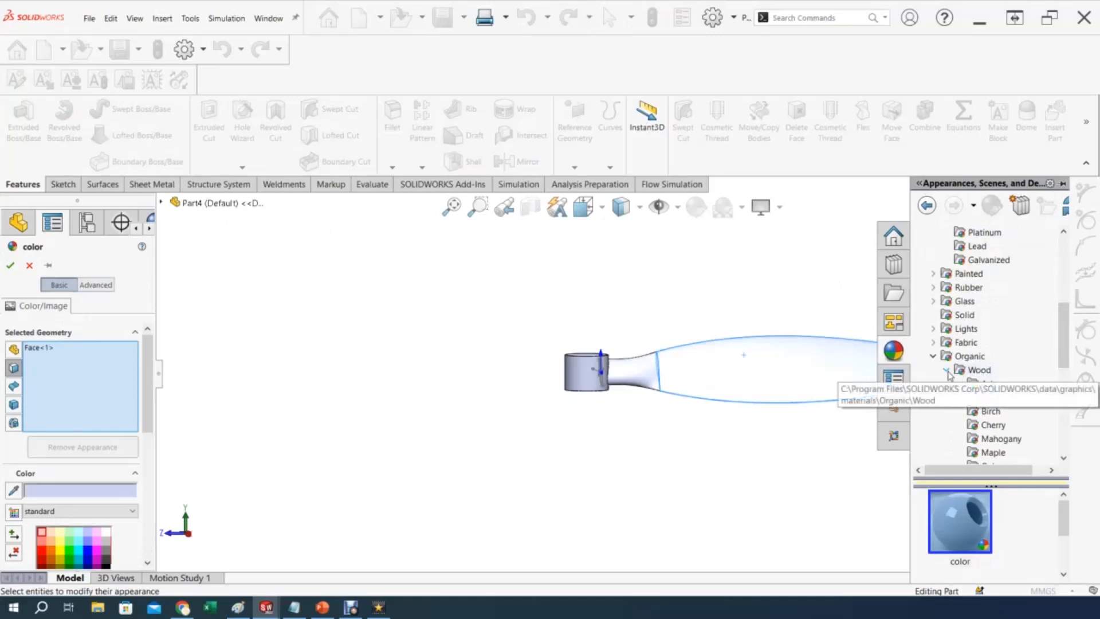
pyautogui.moveTo(1060, 370); pyautogui.dragTo(1058, 390)
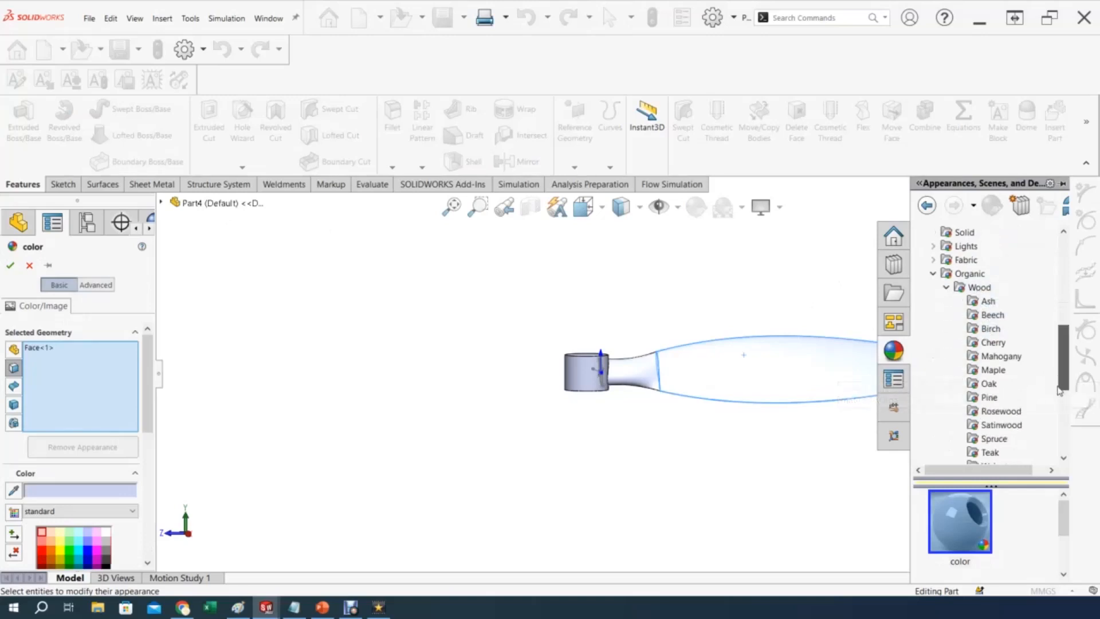
# Apply the polished mahogany 2d appearance to the blade face and inspect it up close.
pyautogui.click(993, 357)
pyautogui.moveTo(948, 541); pyautogui.dragTo(808, 380)
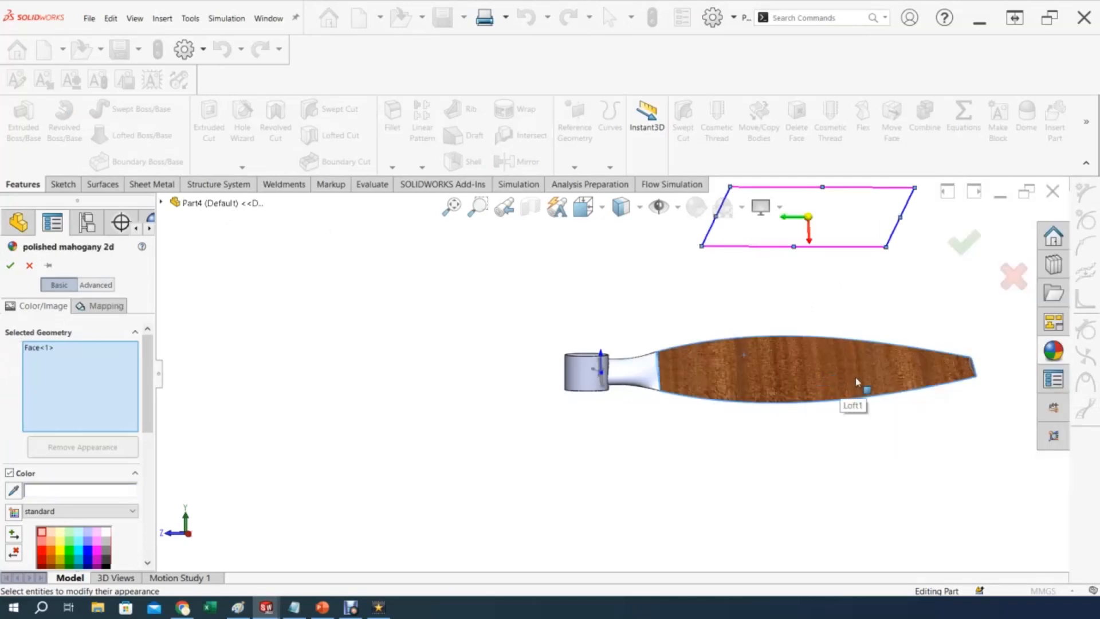
pyautogui.scroll(-1, 856, 379)
pyautogui.scroll(2, 856, 378)
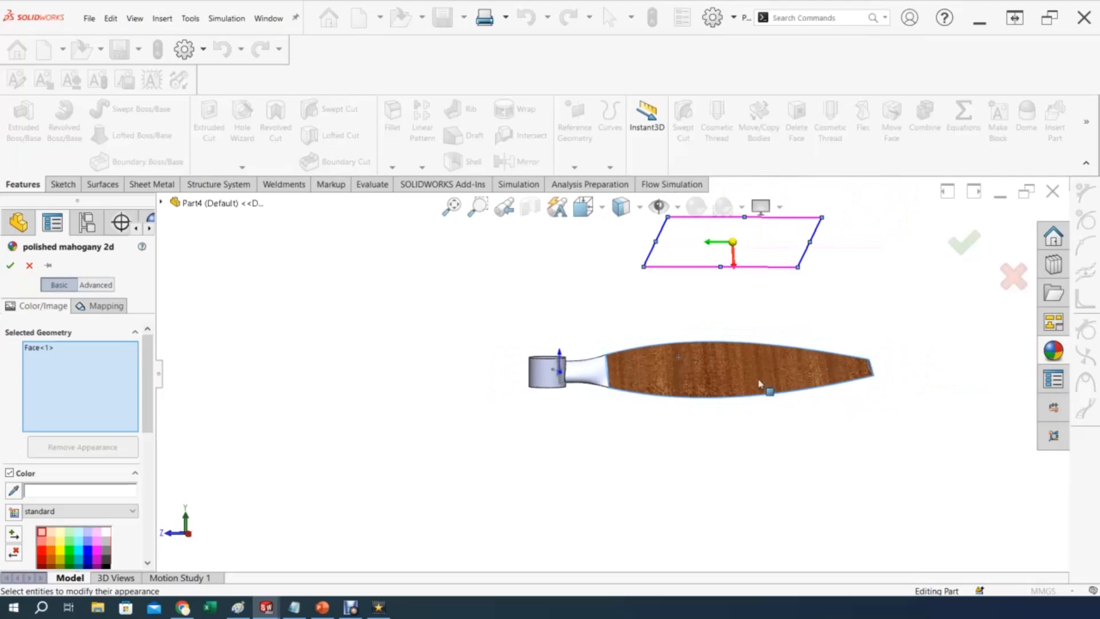
pyautogui.scroll(-5, 762, 387)
pyautogui.moveTo(681, 389)
pyautogui.mouseDown(button='middle')
pyautogui.moveTo(762, 400)
pyautogui.moveTo(726, 390)
pyautogui.moveTo(689, 399)
pyautogui.mouseUp(button='middle')
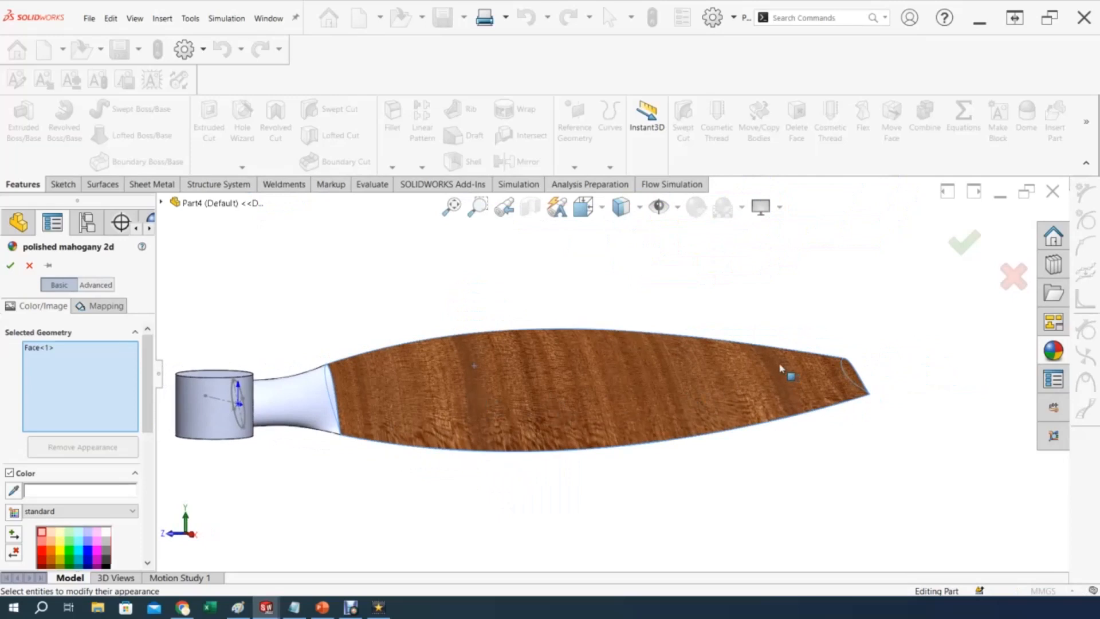
# Apply the polished maple 2d appearance to the blade face.
pyautogui.click(1048, 351)
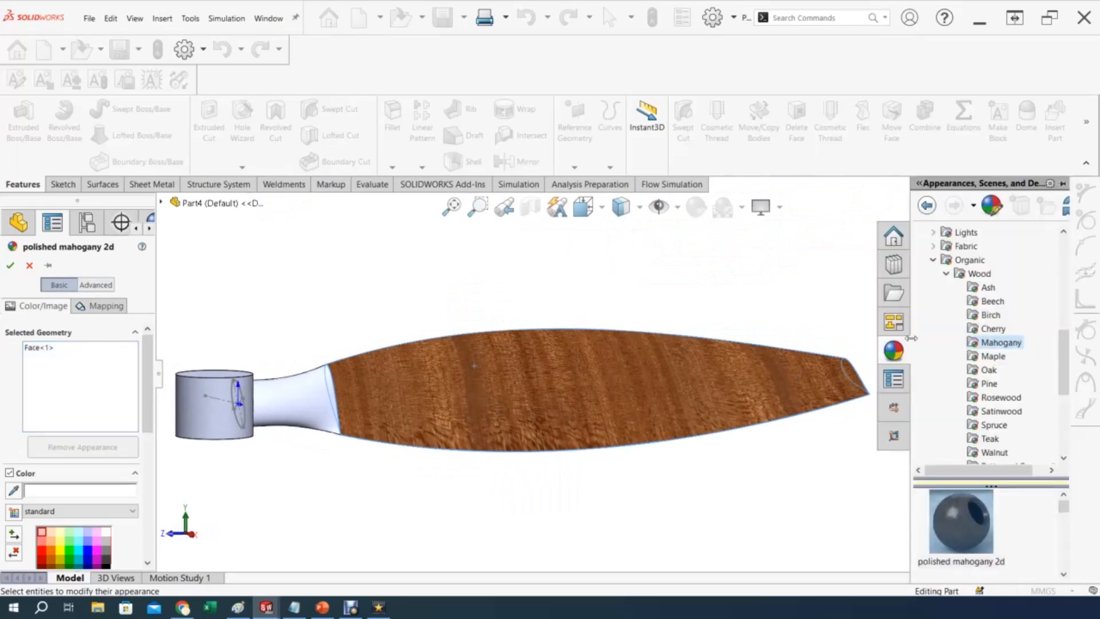
pyautogui.click(984, 356)
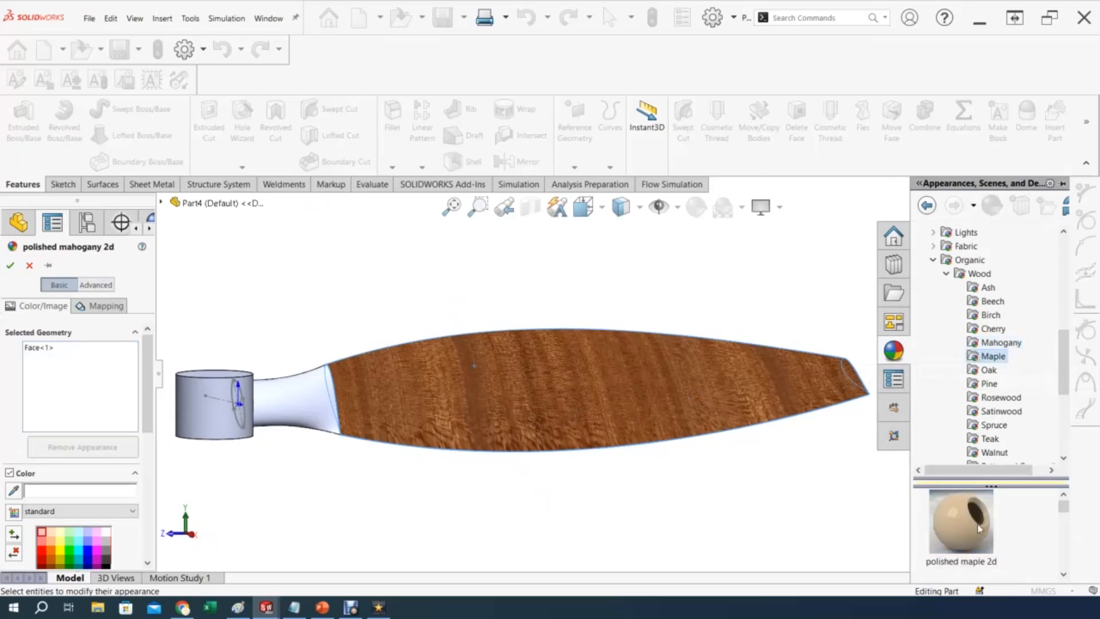
pyautogui.click(979, 528)
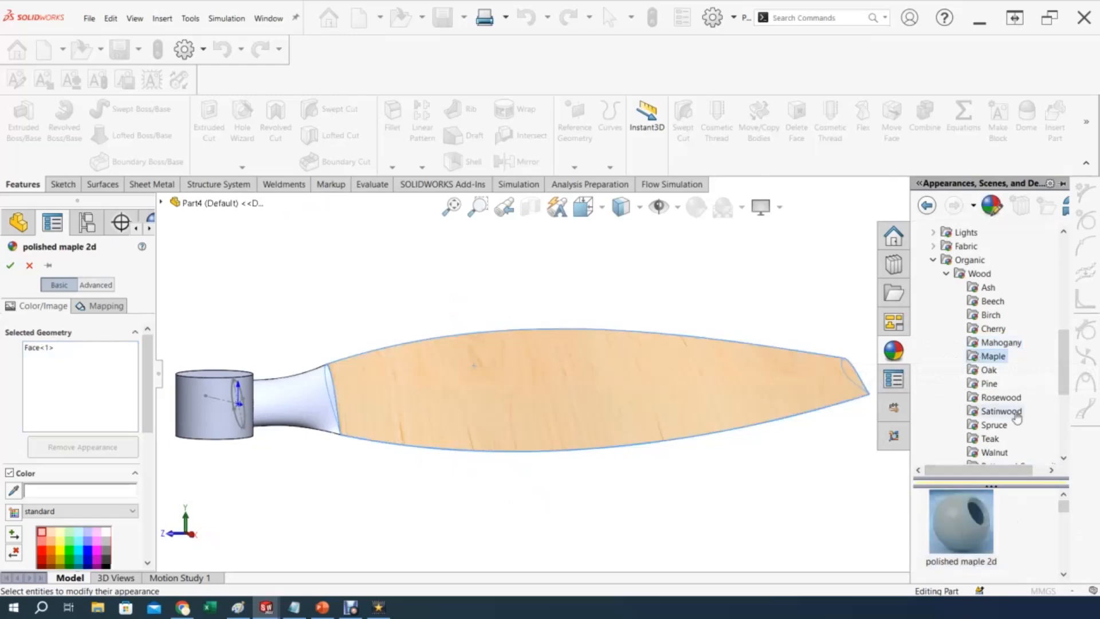
# Apply the polished oak 2d appearance to the blade face and accept it.
pyautogui.click(988, 370)
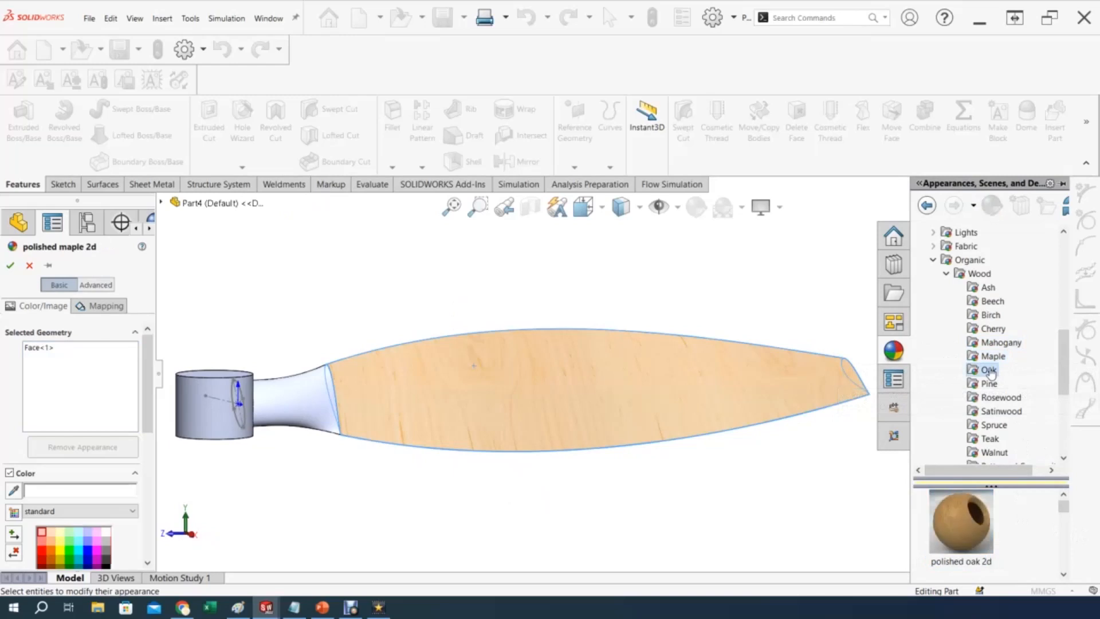
pyautogui.click(956, 543)
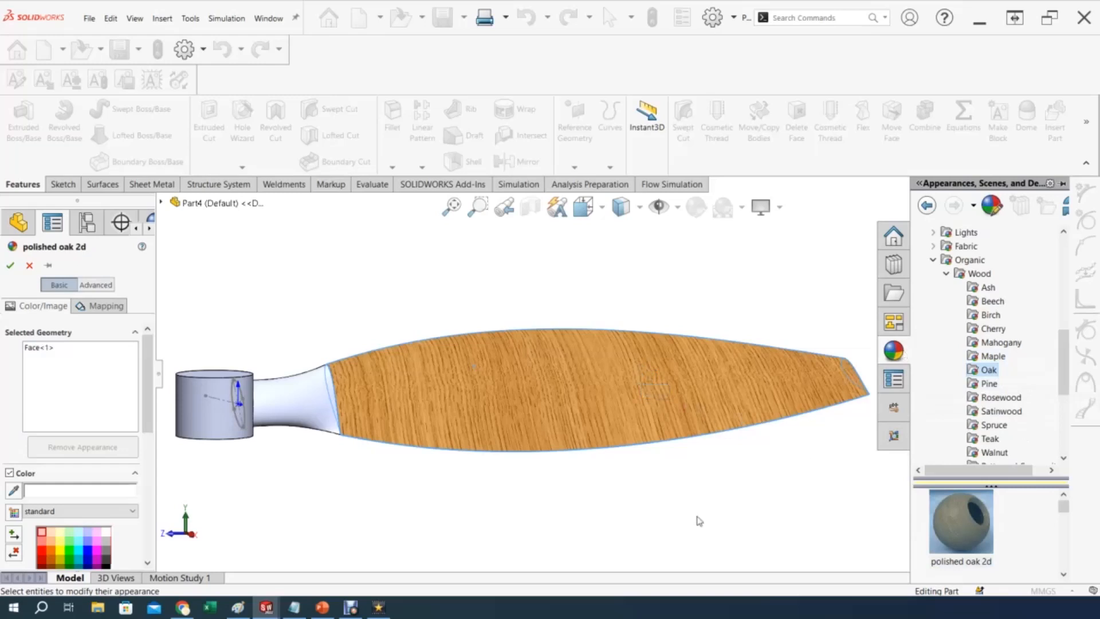
pyautogui.moveTo(675, 492)
pyautogui.mouseDown(button='middle')
pyautogui.moveTo(682, 375)
pyautogui.moveTo(712, 336)
pyautogui.moveTo(762, 346)
pyautogui.moveTo(680, 401)
pyautogui.moveTo(699, 504)
pyautogui.mouseUp(button='middle')
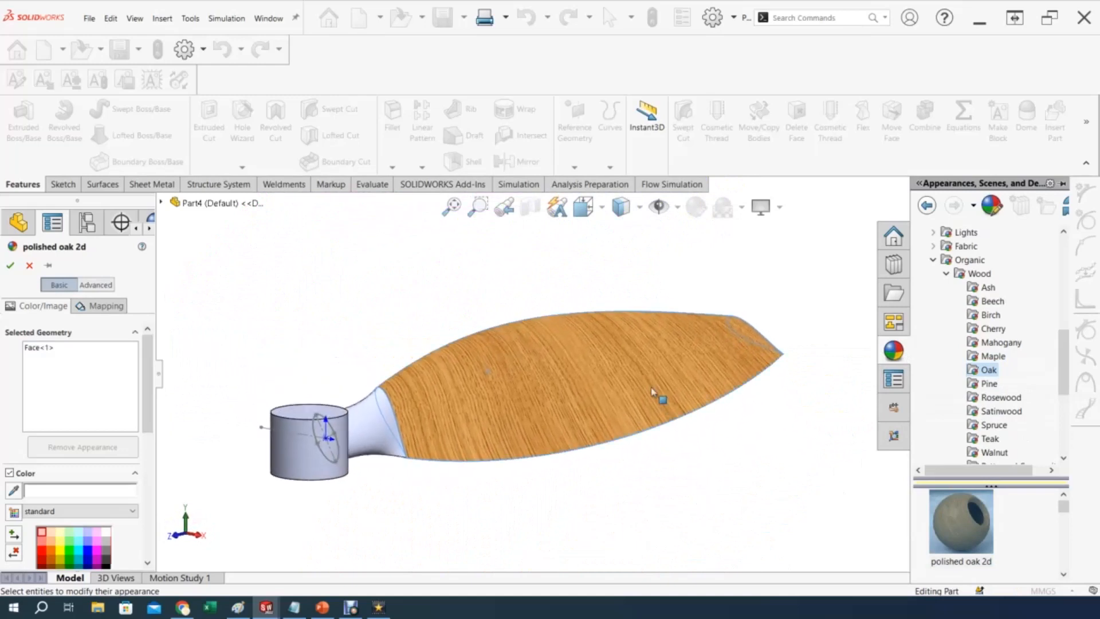
pyautogui.click(10, 267)
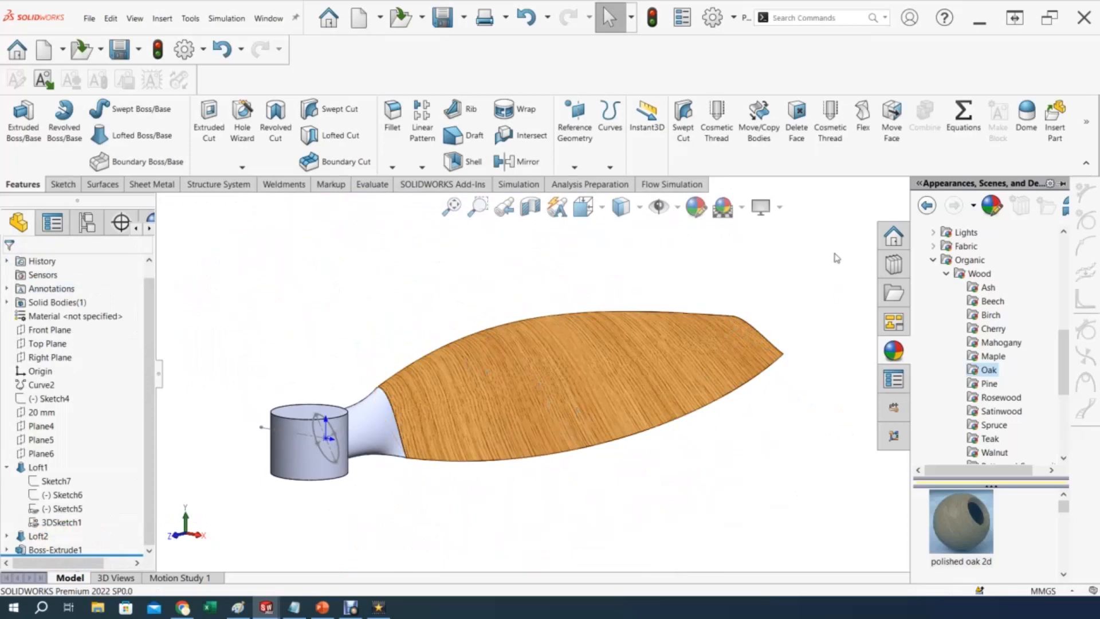
# Apply the chromium plate appearance to the face of the lofted root between the hub and the blade.
pyautogui.moveTo(648, 405); pyautogui.dragTo(435, 372, button='middle')
pyautogui.click(449, 395)
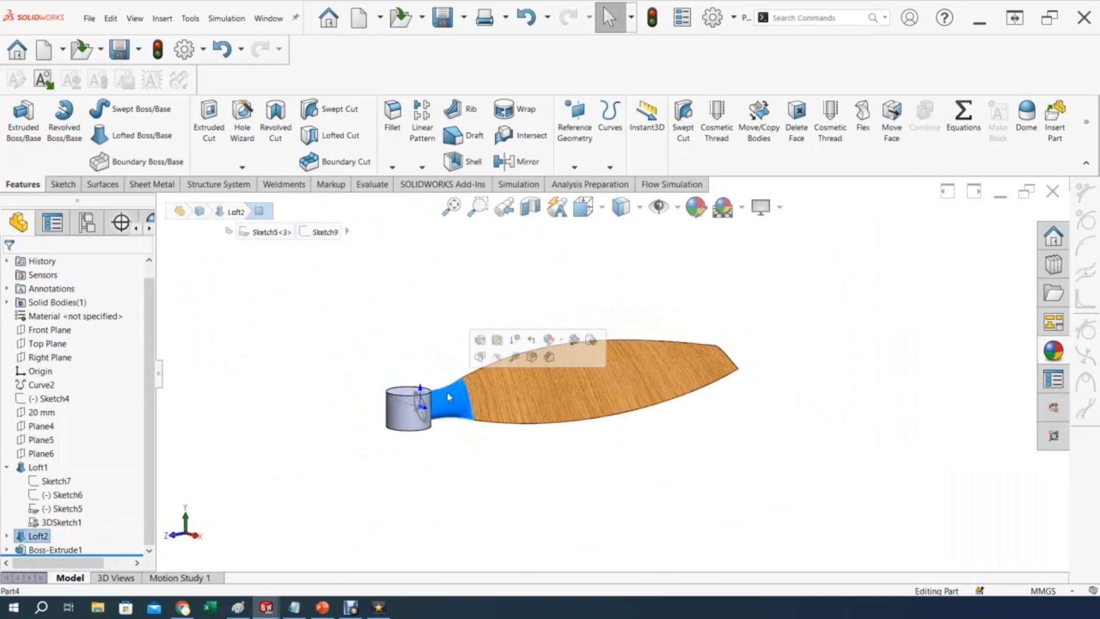
pyautogui.click(549, 340)
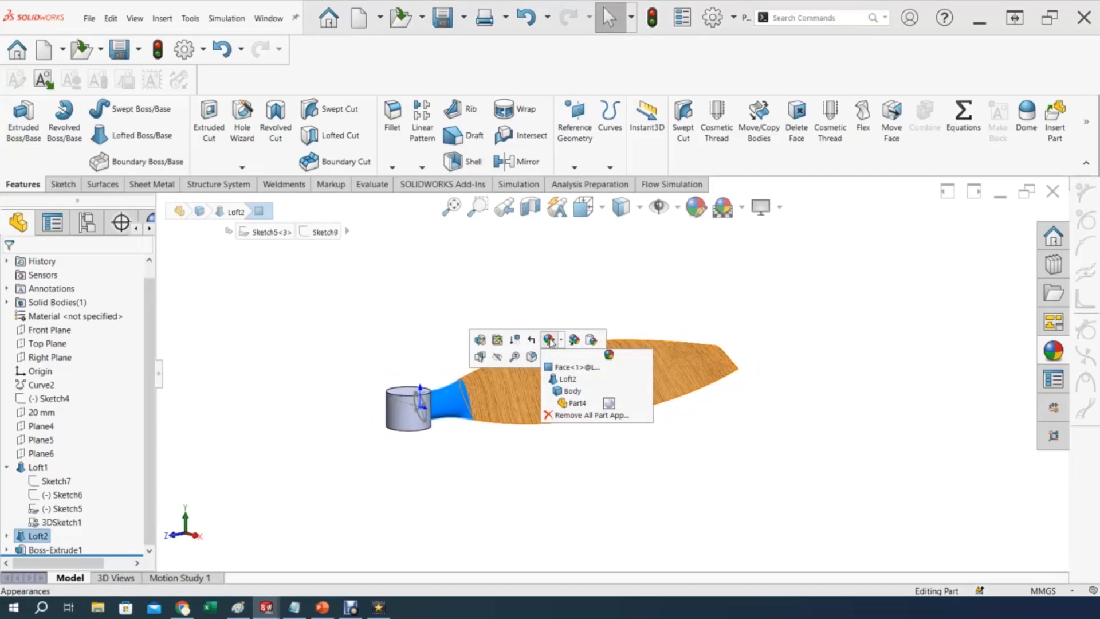
pyautogui.click(566, 367)
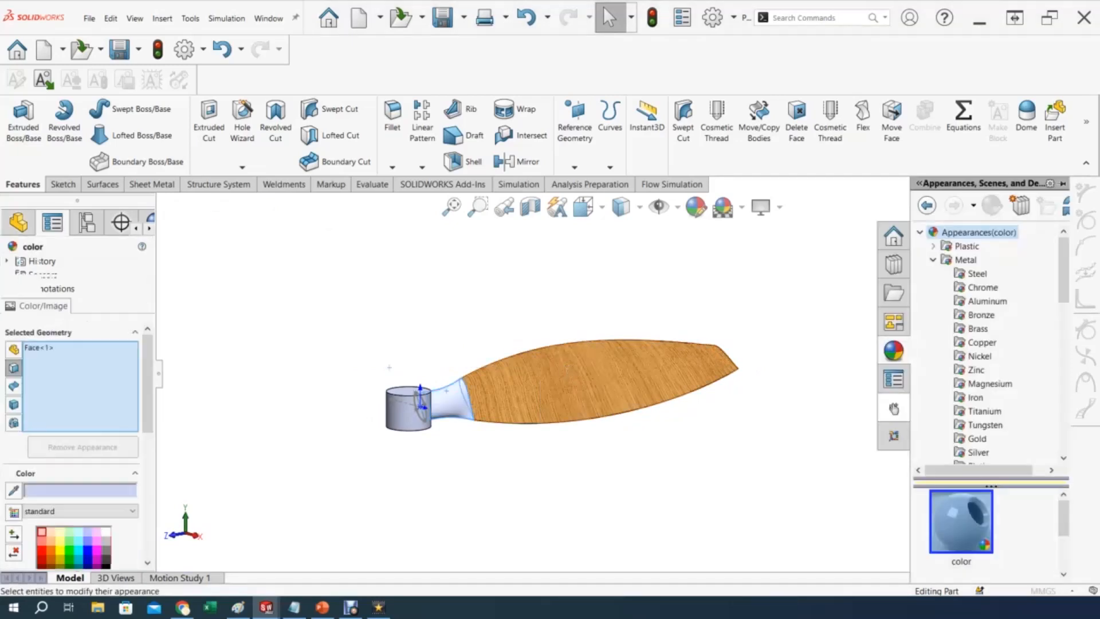
pyautogui.click(981, 287)
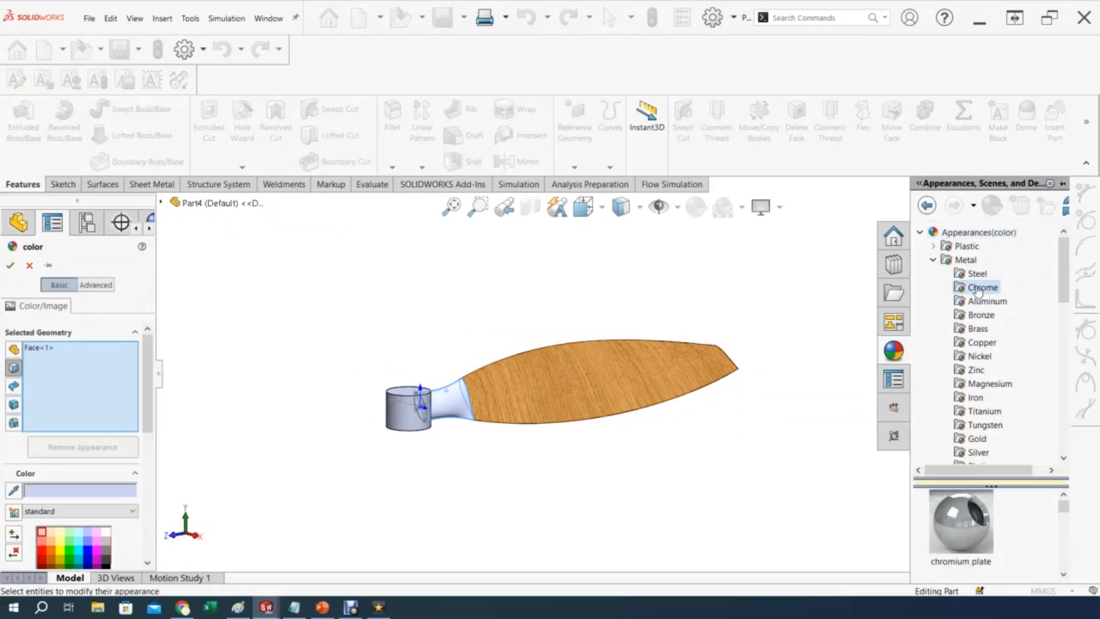
pyautogui.click(954, 531)
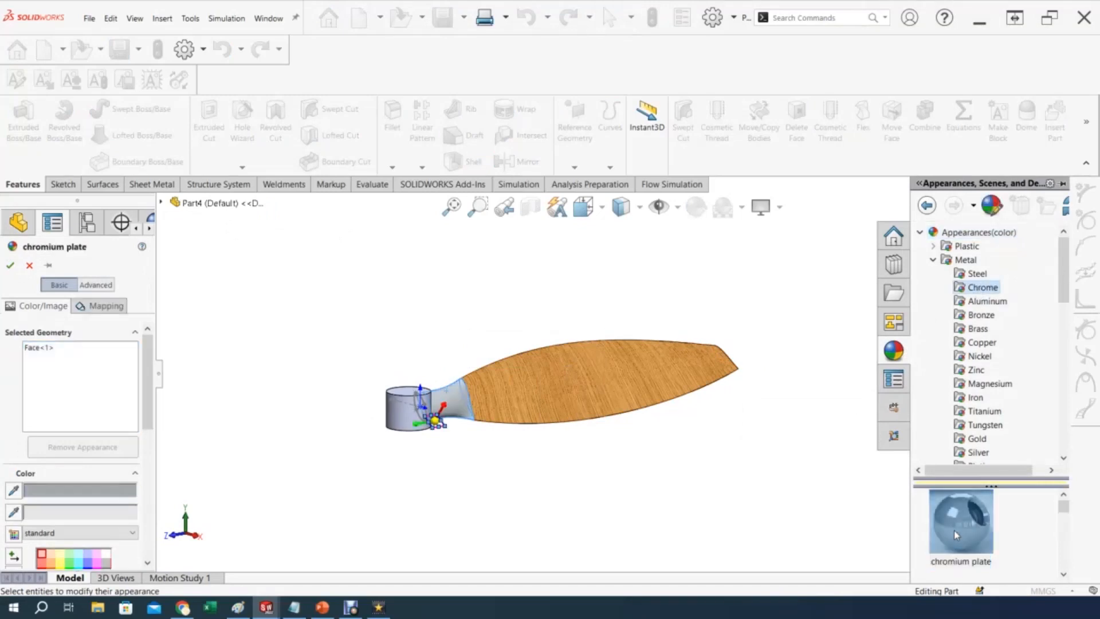
pyautogui.click(861, 458)
pyautogui.scroll(-3, 489, 385)
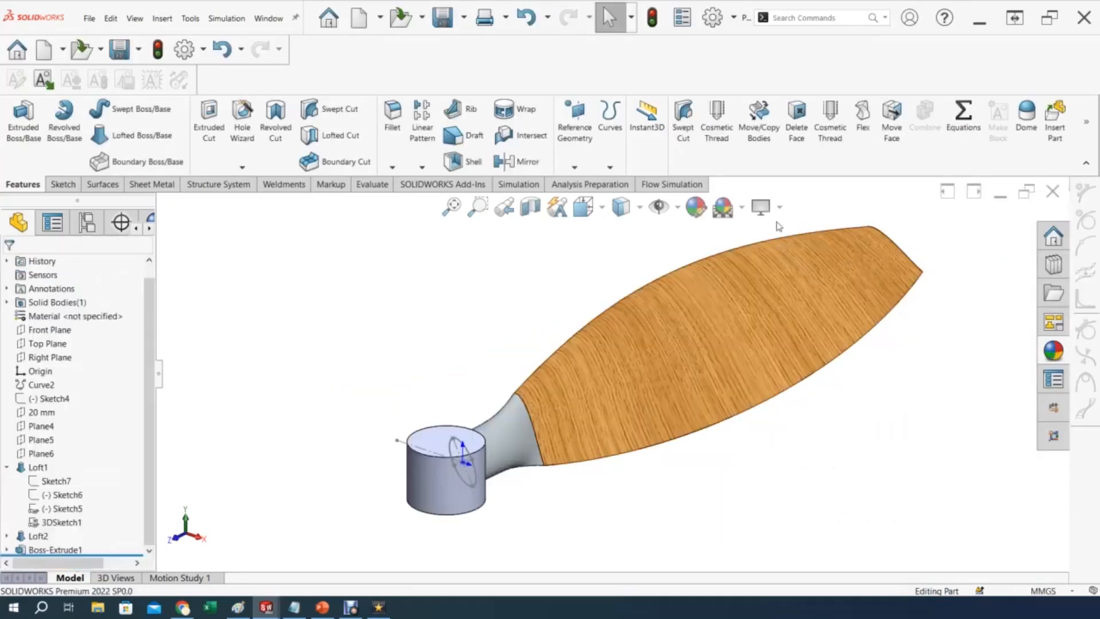
# Turn on RealView Graphics and inspect the rendered blade and root.
pyautogui.click(780, 206)
pyautogui.click(785, 229)
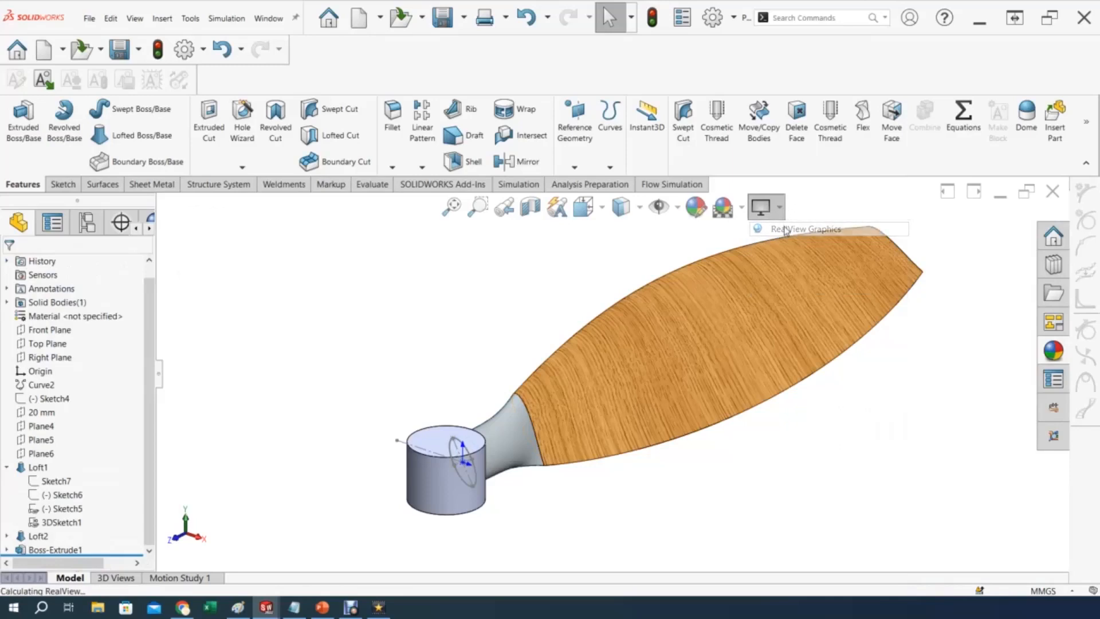
pyautogui.moveTo(718, 409); pyautogui.dragTo(556, 418, button='middle')
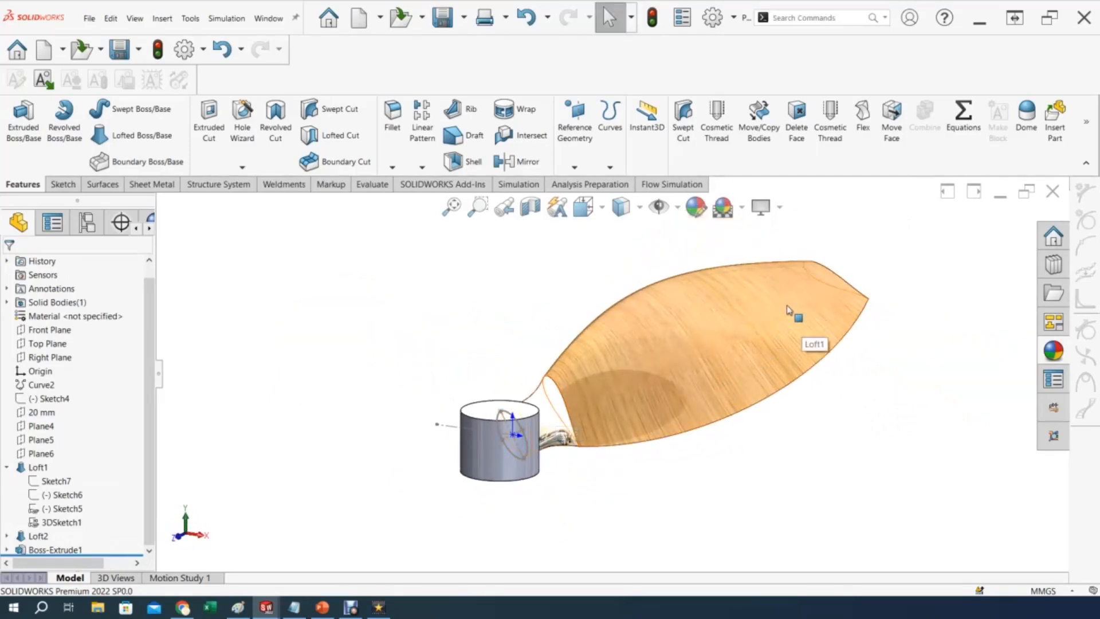
pyautogui.moveTo(662, 376)
pyautogui.mouseDown(button='middle')
pyautogui.moveTo(634, 285)
pyautogui.moveTo(665, 312)
pyautogui.moveTo(671, 334)
pyautogui.moveTo(664, 362)
pyautogui.moveTo(626, 369)
pyautogui.moveTo(665, 373)
pyautogui.mouseUp(button='middle')
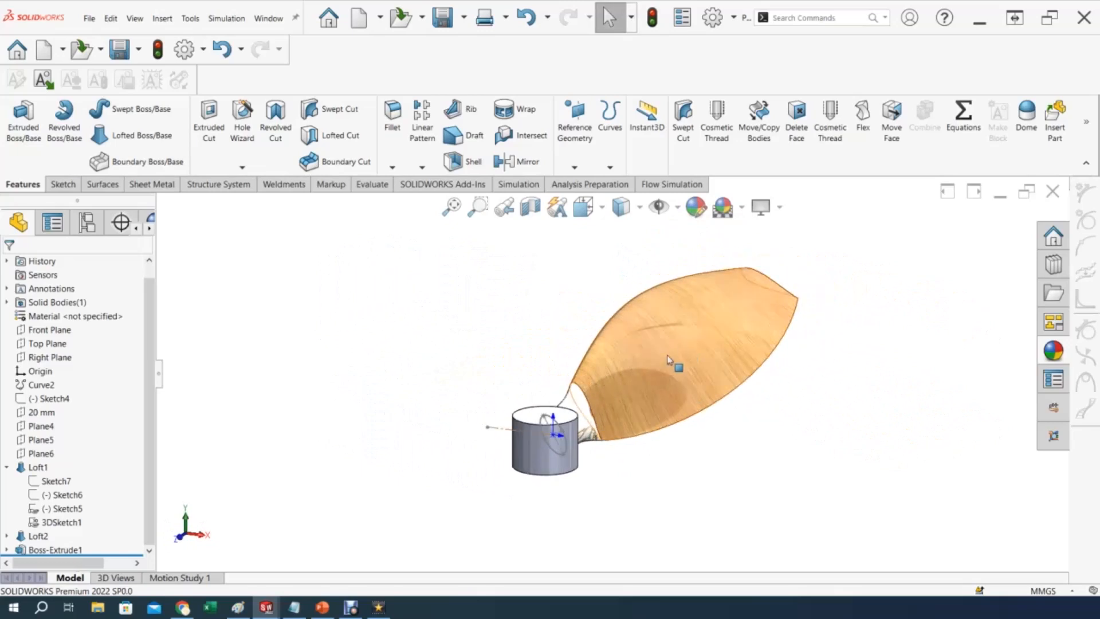
pyautogui.scroll(1, 667, 362)
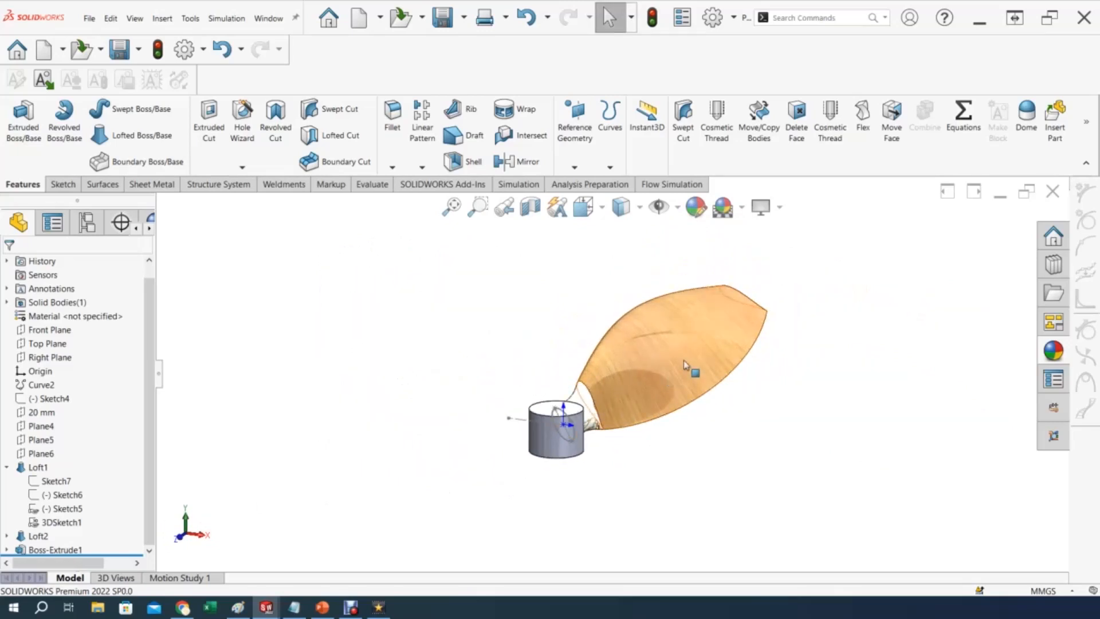
# Start a circular pattern of the blade and root lofts about the hub's upper circular edge.
pyautogui.click(422, 167)
pyautogui.click(431, 196)
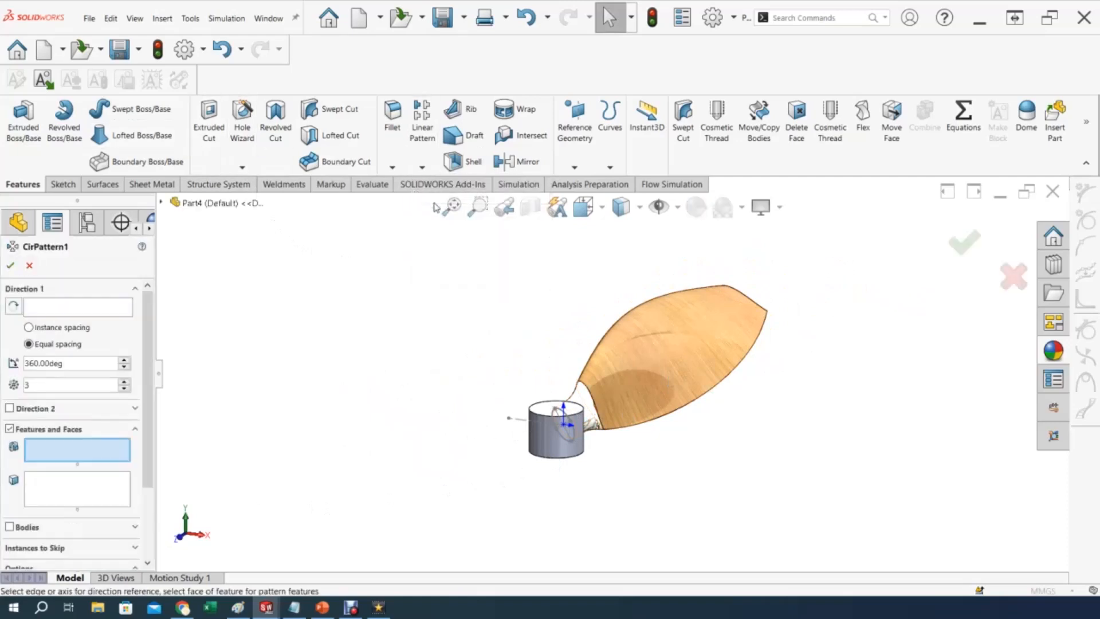
pyautogui.click(86, 309)
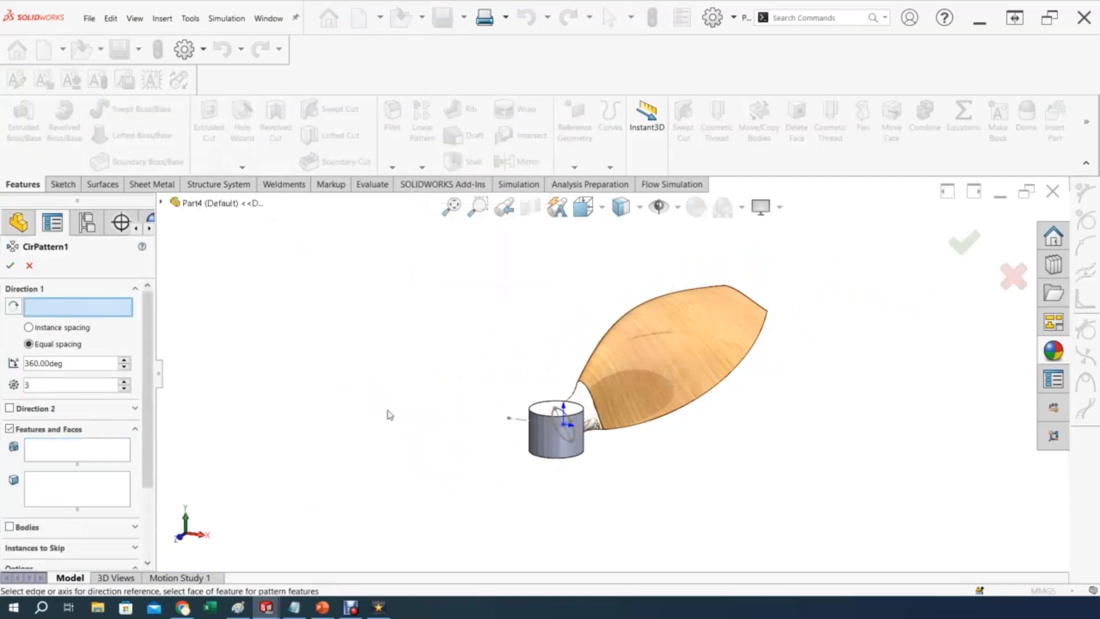
pyautogui.click(532, 414)
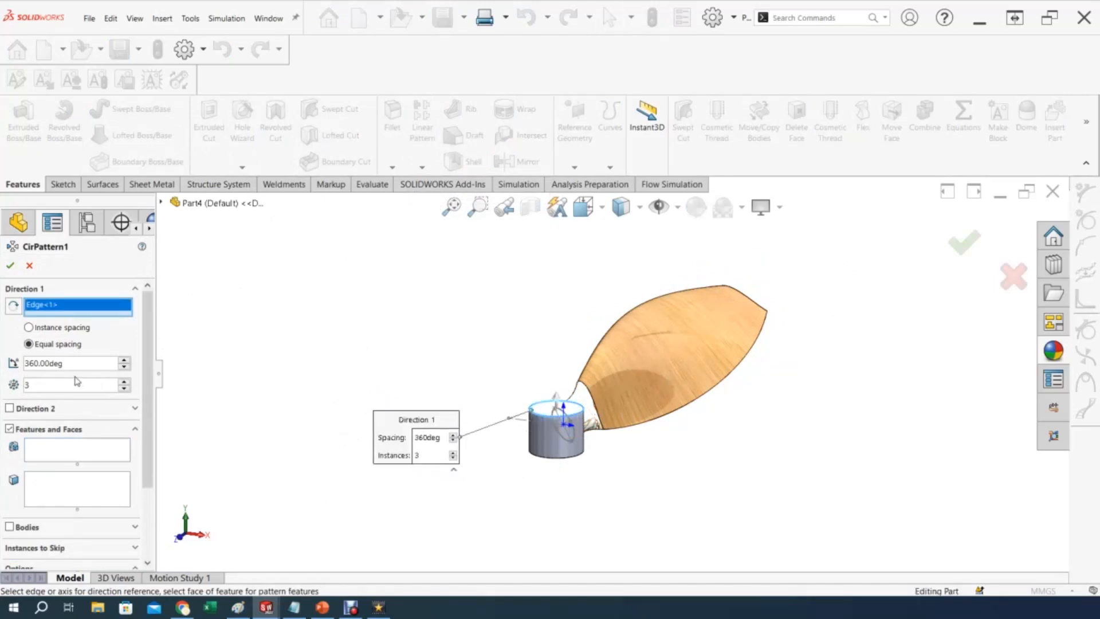
pyautogui.scroll(1, 288, 470)
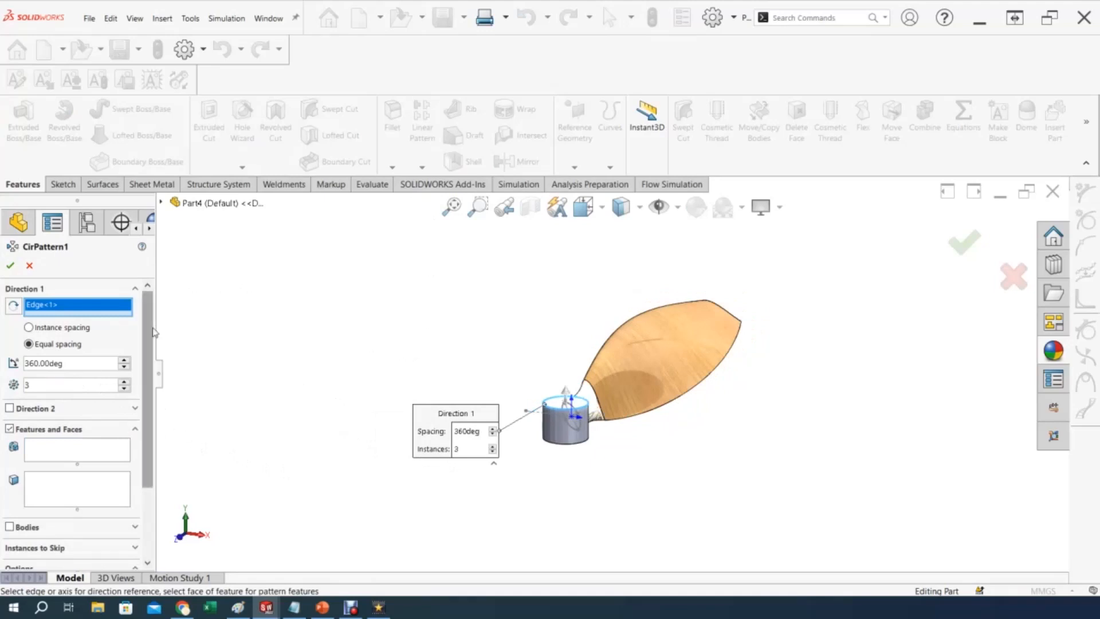
pyautogui.click(162, 204)
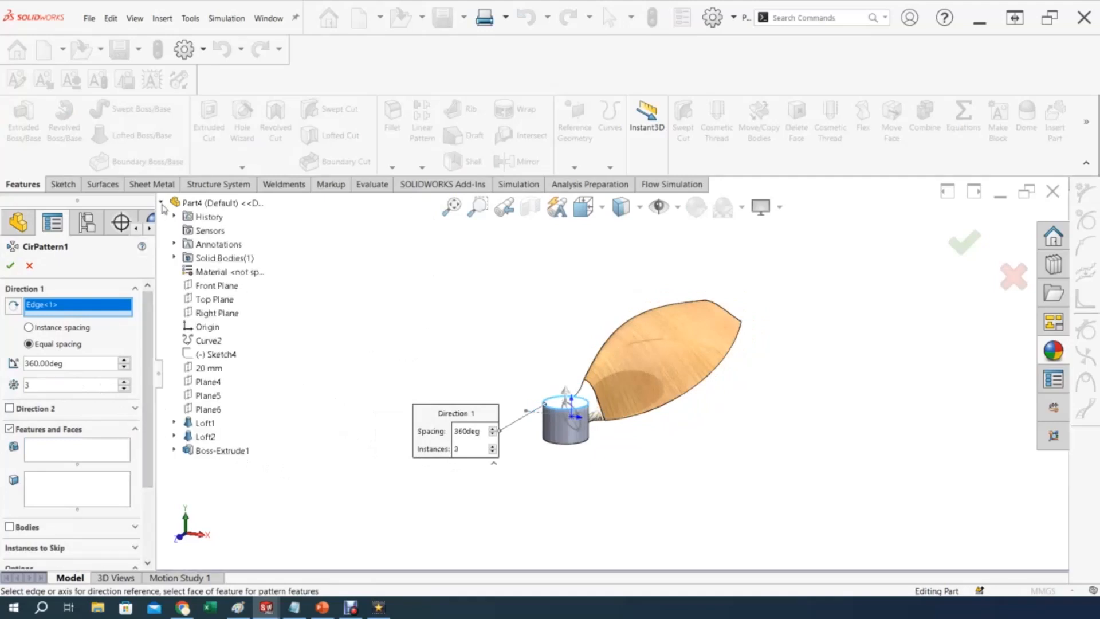
pyautogui.click(646, 388)
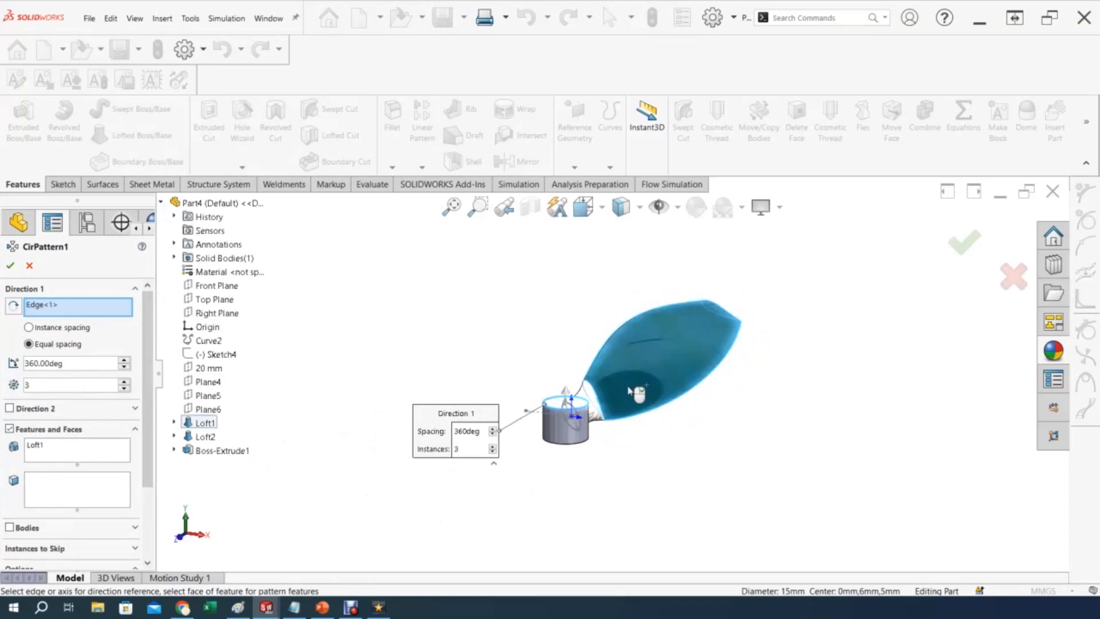
pyautogui.click(590, 401)
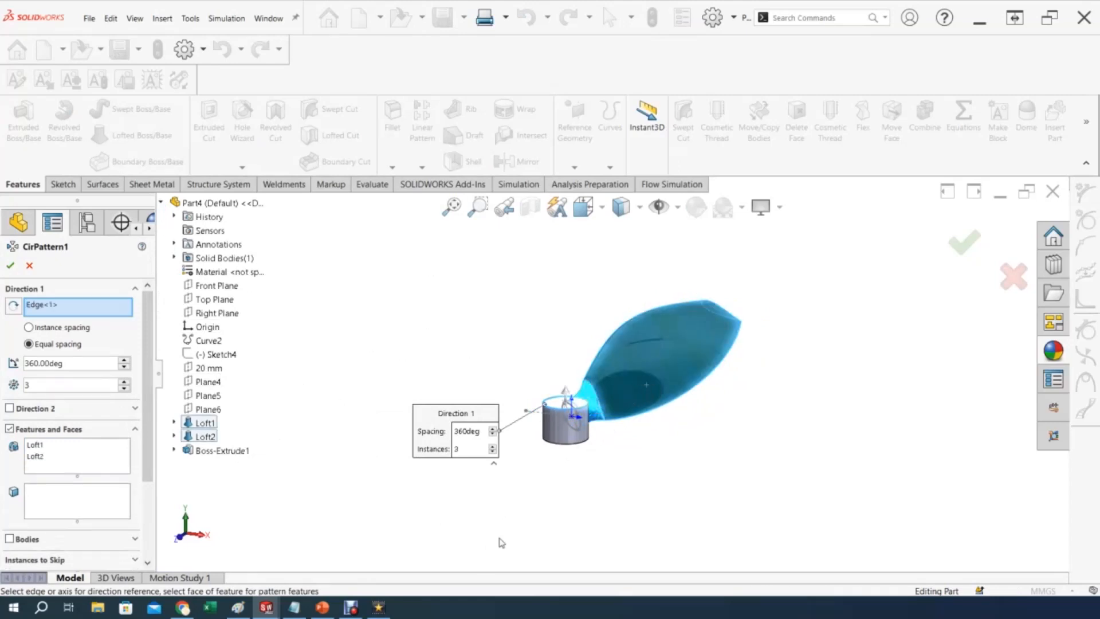
pyautogui.scroll(-3, 143, 483)
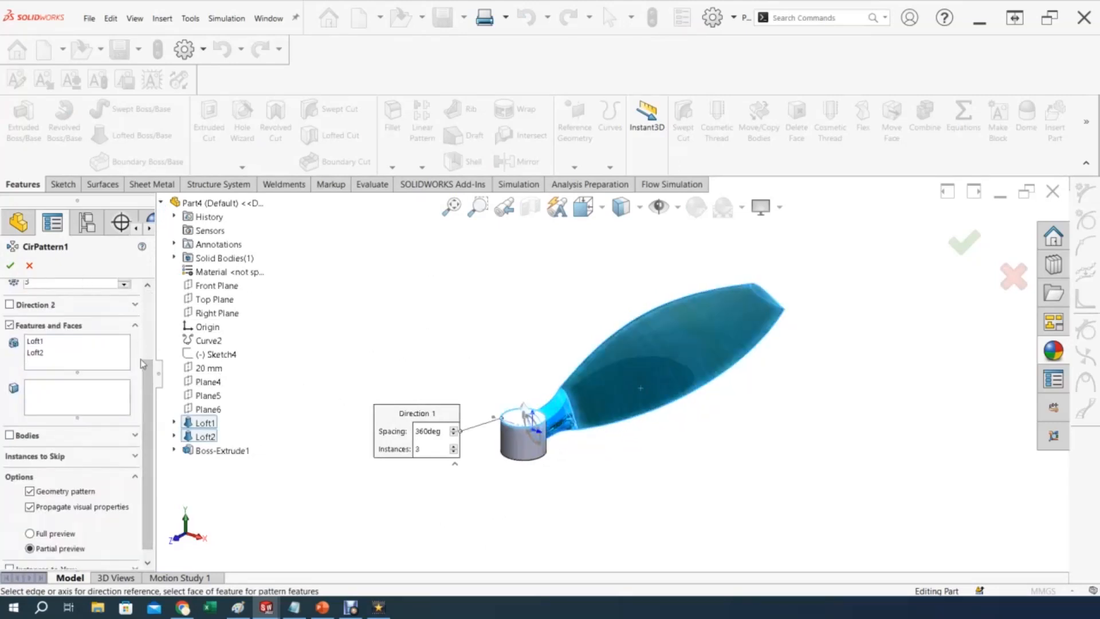
# Replace the pattern axis with the hub's cylindrical face and create three equally spaced instances over 360 degrees.
pyautogui.scroll(3, 143, 364)
pyautogui.scroll(-3, 131, 344)
pyautogui.scroll(3, 143, 379)
pyautogui.rightClick(60, 305)
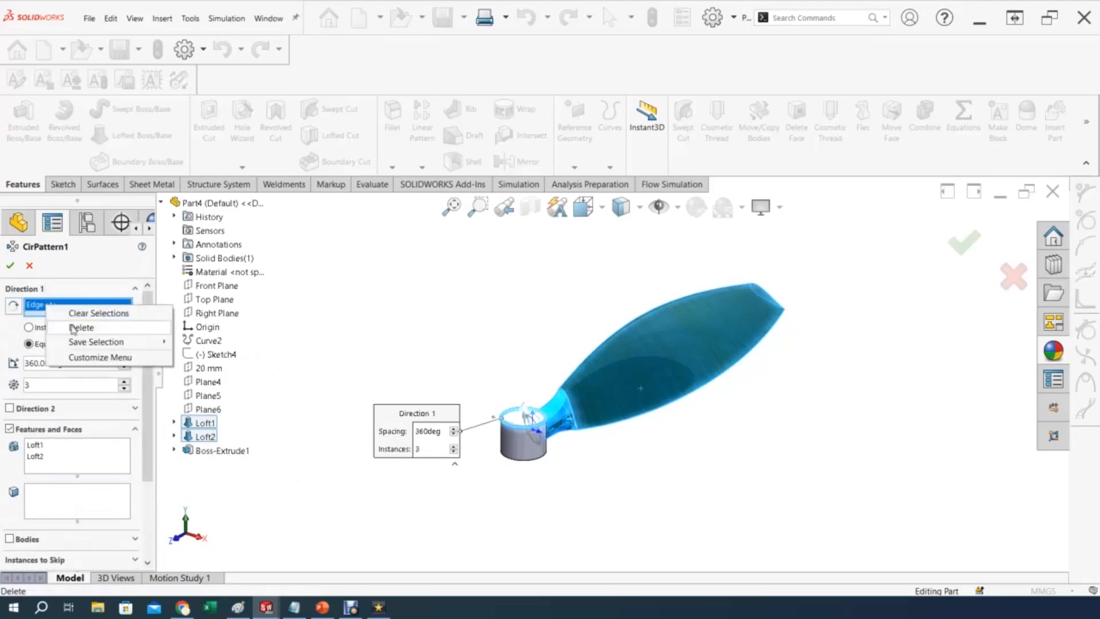
pyautogui.click(72, 328)
pyautogui.click(515, 457)
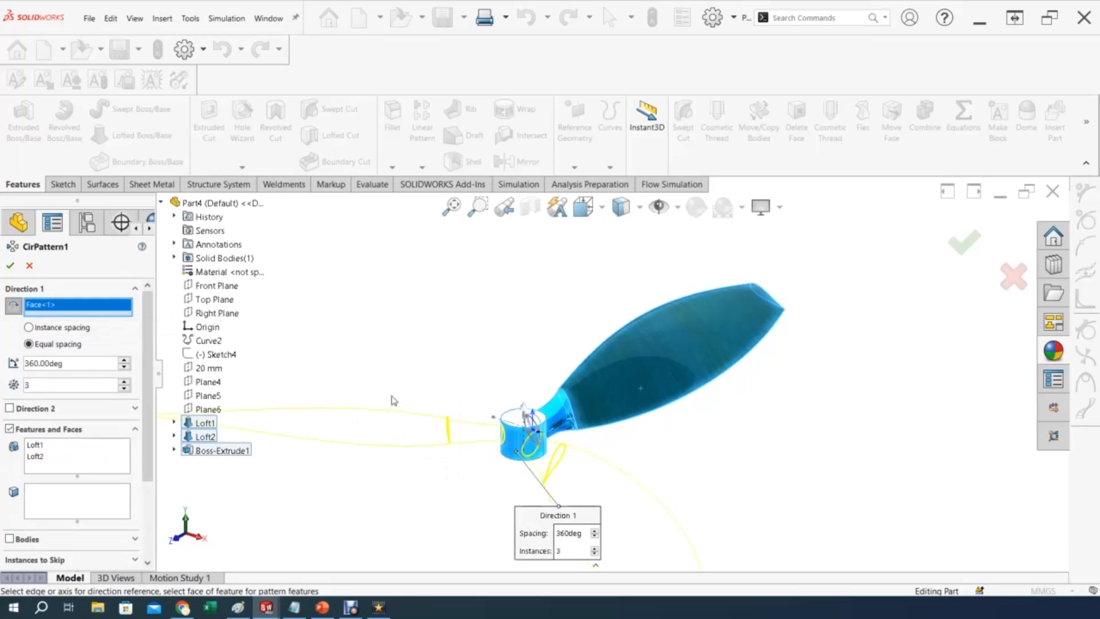
pyautogui.press('f')
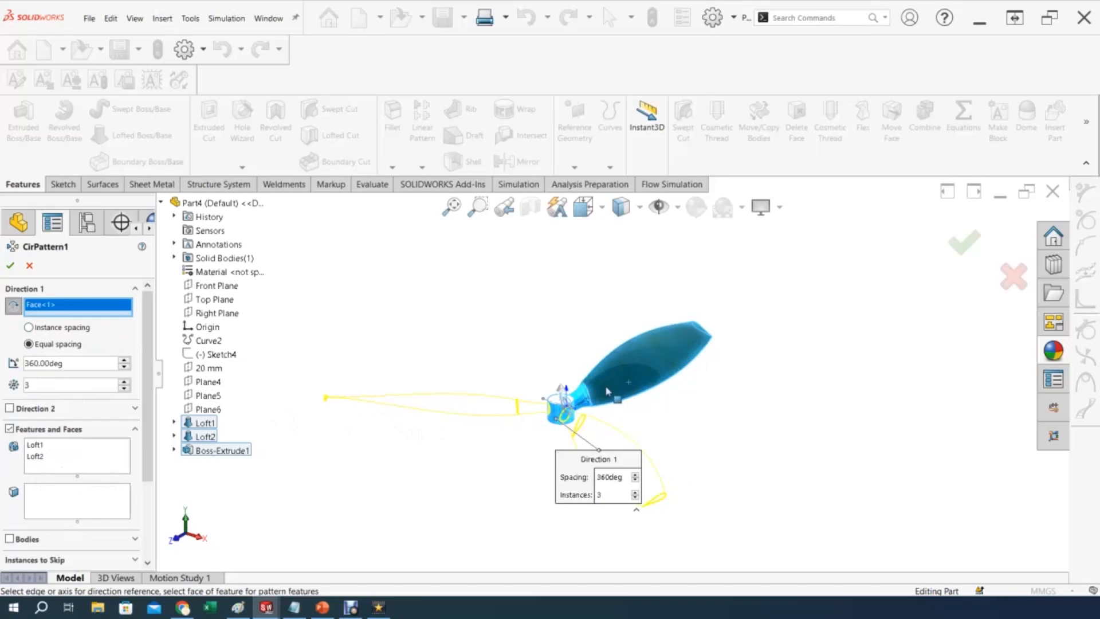
pyautogui.moveTo(488, 457); pyautogui.dragTo(496, 480, button='middle')
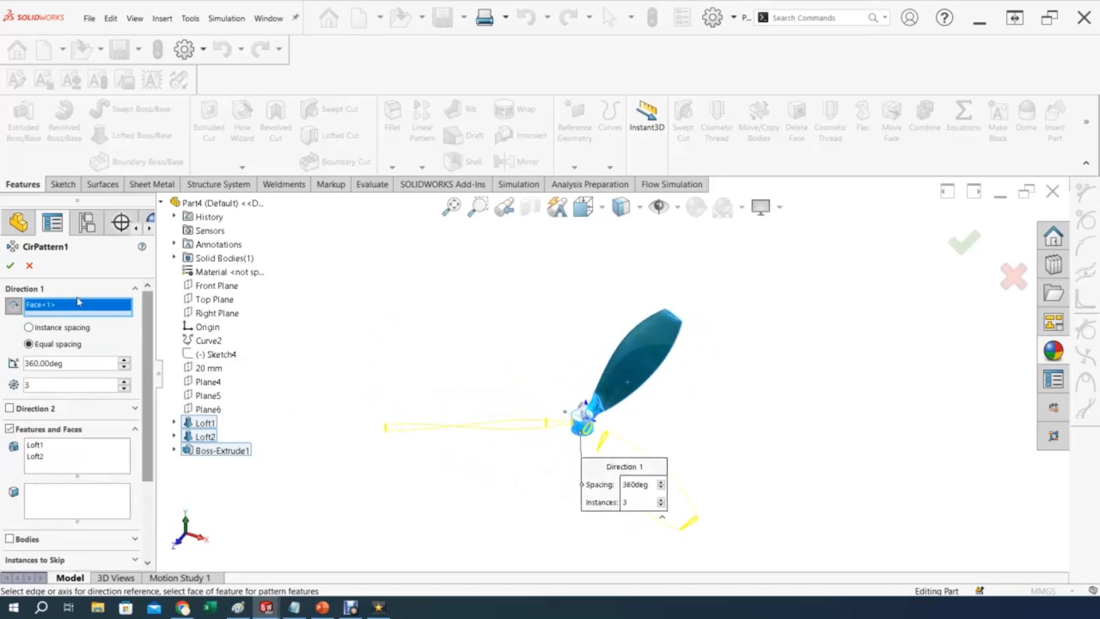
pyautogui.click(10, 266)
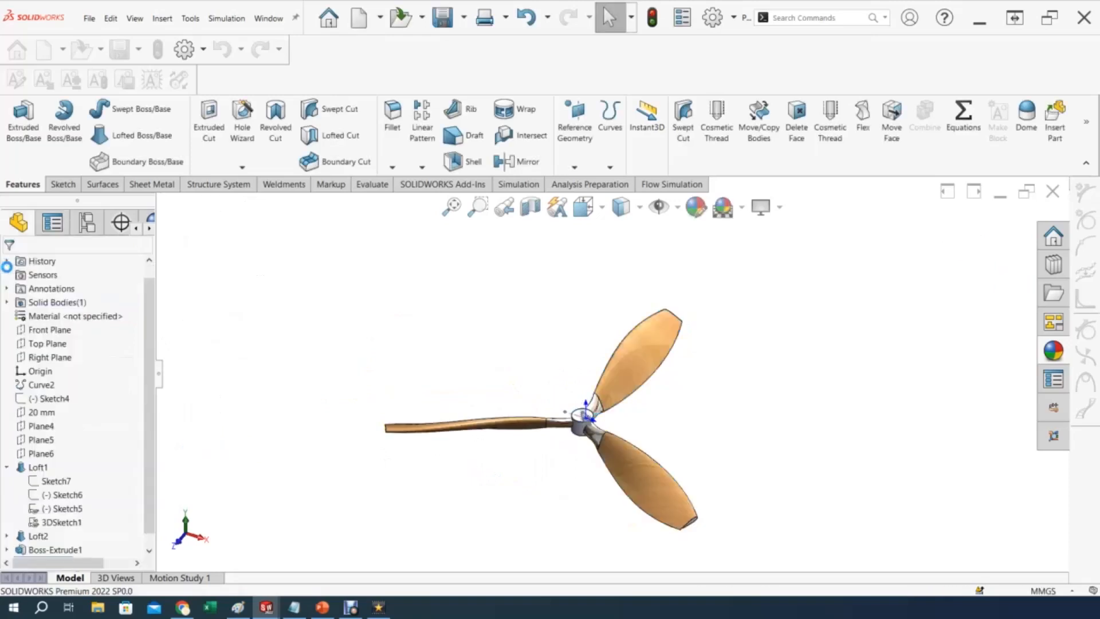
# Hide the elliptical root sketch visible inside the hub.
pyautogui.scroll(-4, 520, 437)
pyautogui.moveTo(567, 400); pyautogui.dragTo(529, 363, button='middle')
pyautogui.moveTo(479, 425); pyautogui.dragTo(521, 475, button='middle')
pyautogui.scroll(2, 524, 469)
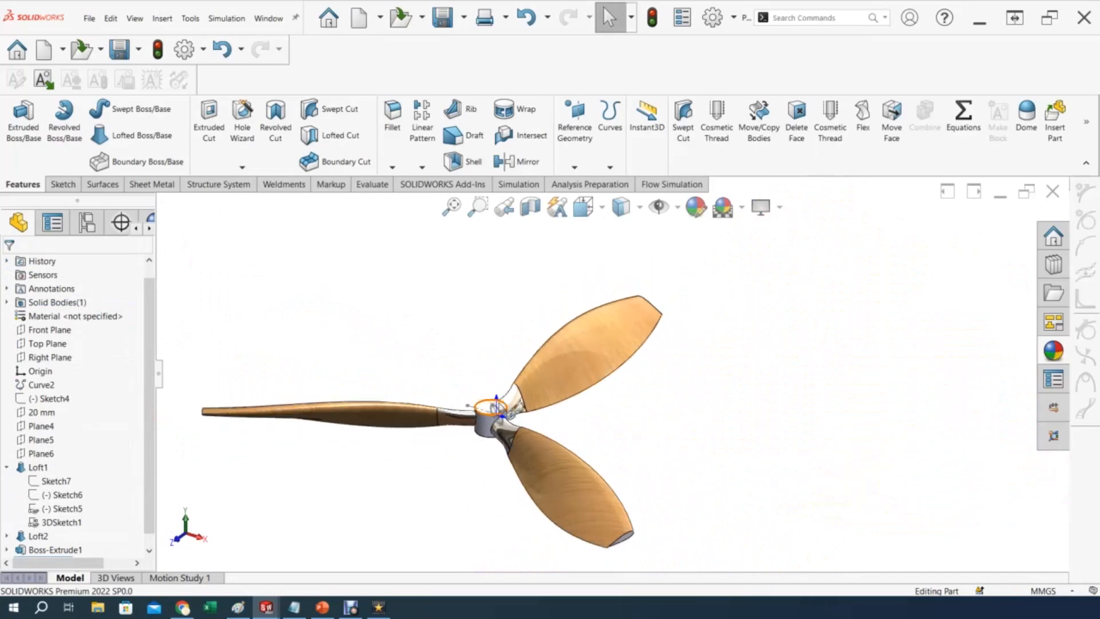
pyautogui.scroll(-6, 463, 426)
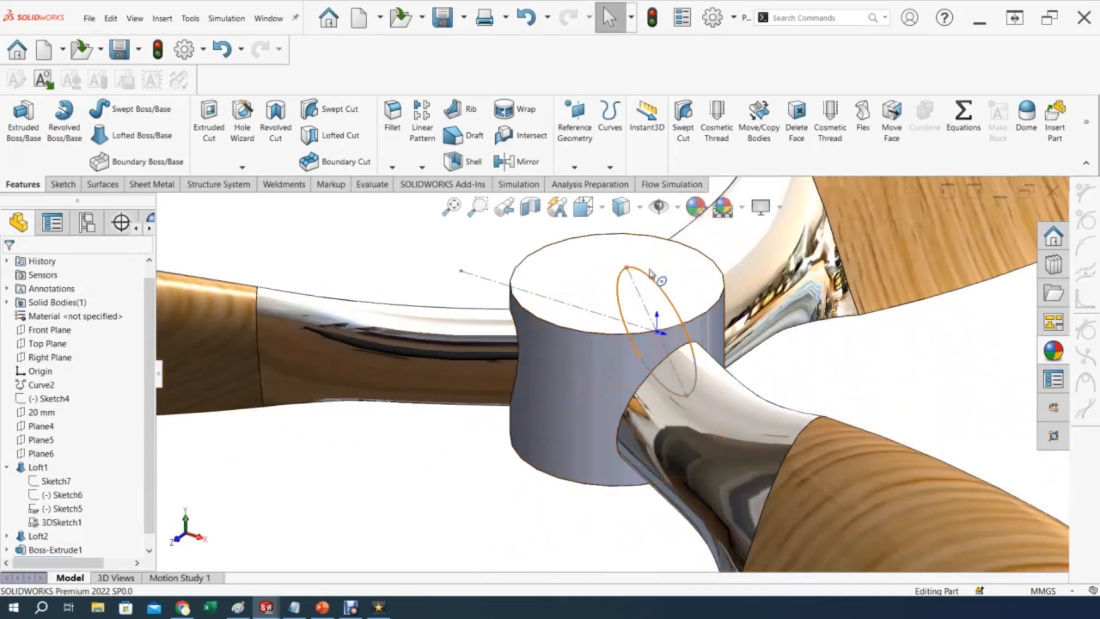
pyautogui.rightClick(654, 282)
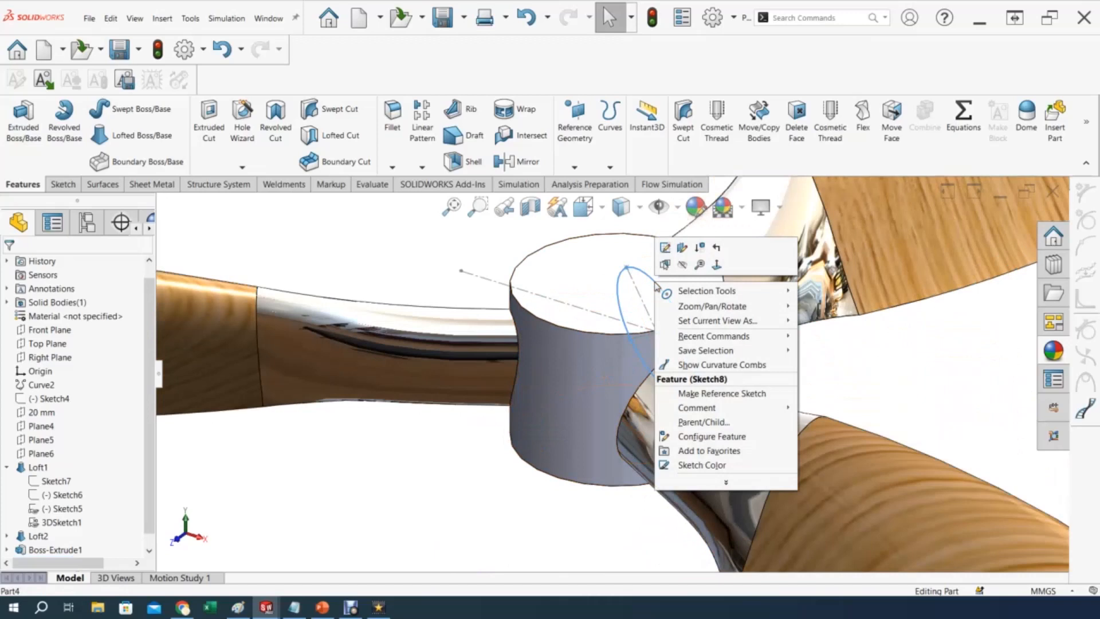
pyautogui.click(699, 265)
# Examine the patterned blades and their joints with the hub from several angles.
pyautogui.moveTo(660, 383); pyautogui.dragTo(698, 354, button='middle')
pyautogui.moveTo(721, 363); pyautogui.dragTo(727, 449, button='middle')
pyautogui.scroll(-2, 724, 375)
pyautogui.moveTo(693, 343); pyautogui.dragTo(649, 277, button='middle')
pyautogui.scroll(-4, 576, 361)
pyautogui.moveTo(695, 389)
pyautogui.mouseDown(button='middle')
pyautogui.moveTo(682, 330)
pyautogui.moveTo(694, 393)
pyautogui.mouseUp(button='middle')
pyautogui.moveTo(566, 374); pyautogui.dragTo(270, 442, button='middle')
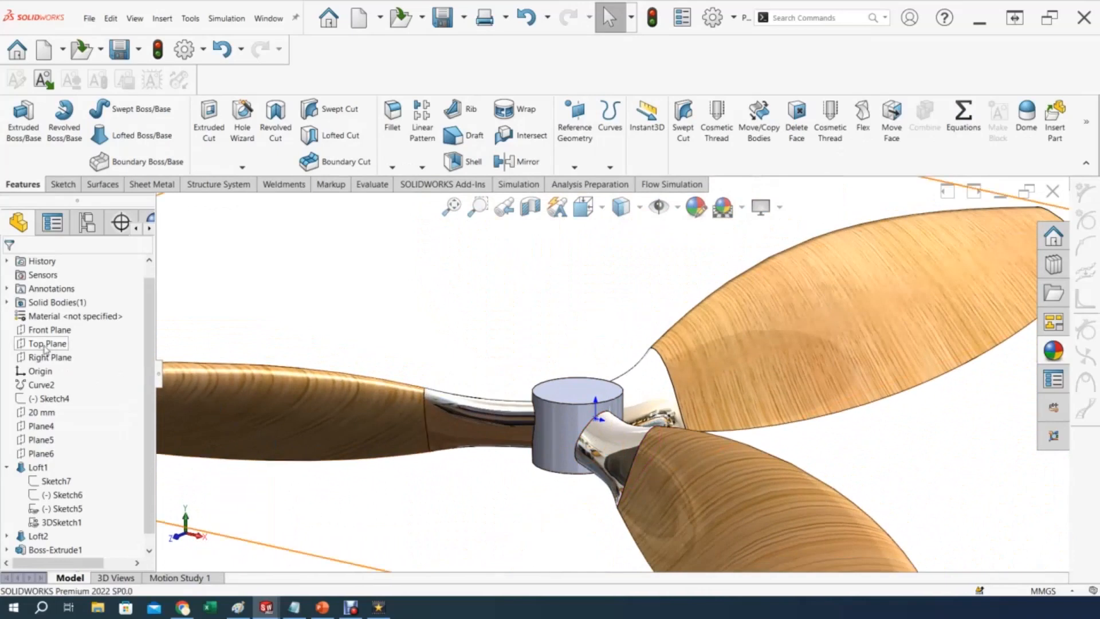
pyautogui.press('f')
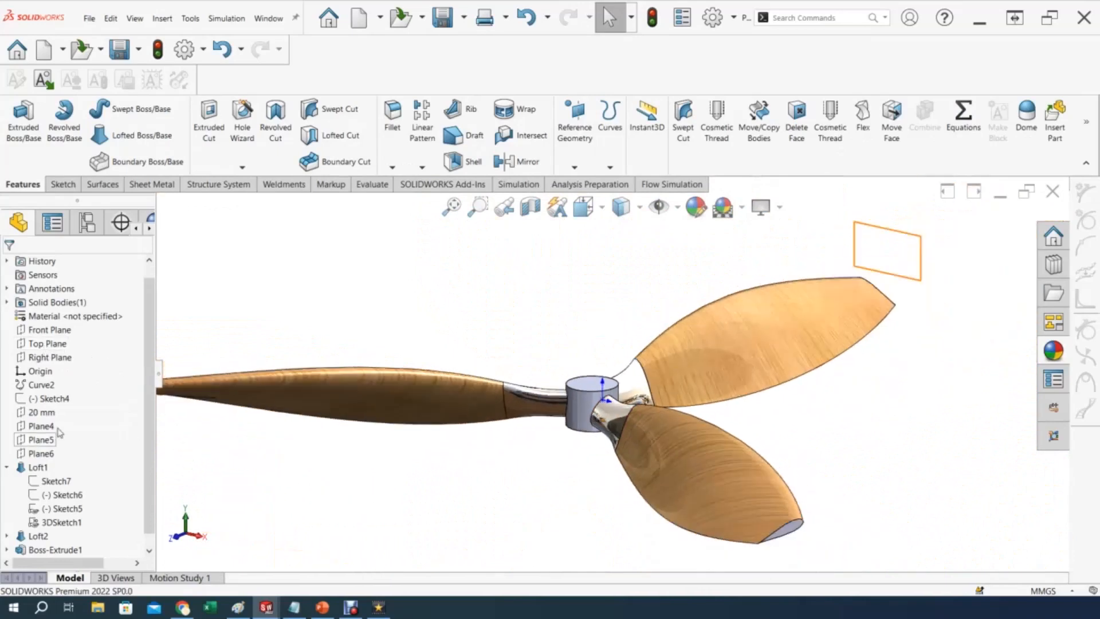
# Start a new sketch on the Top Plane for the hub's central bore.
pyautogui.click(45, 344)
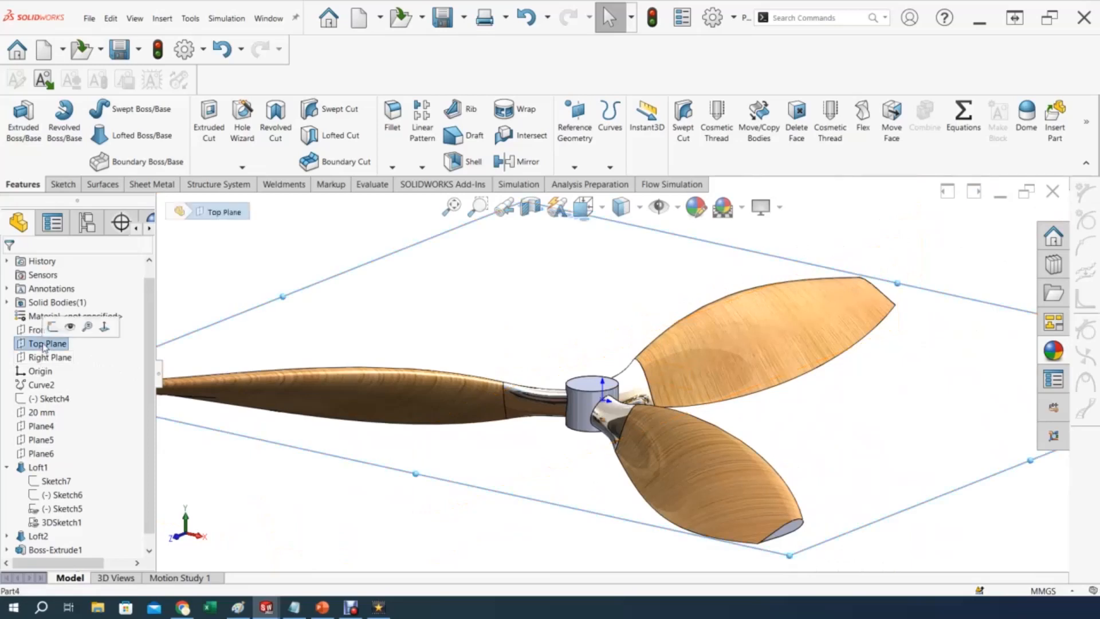
pyautogui.click(52, 330)
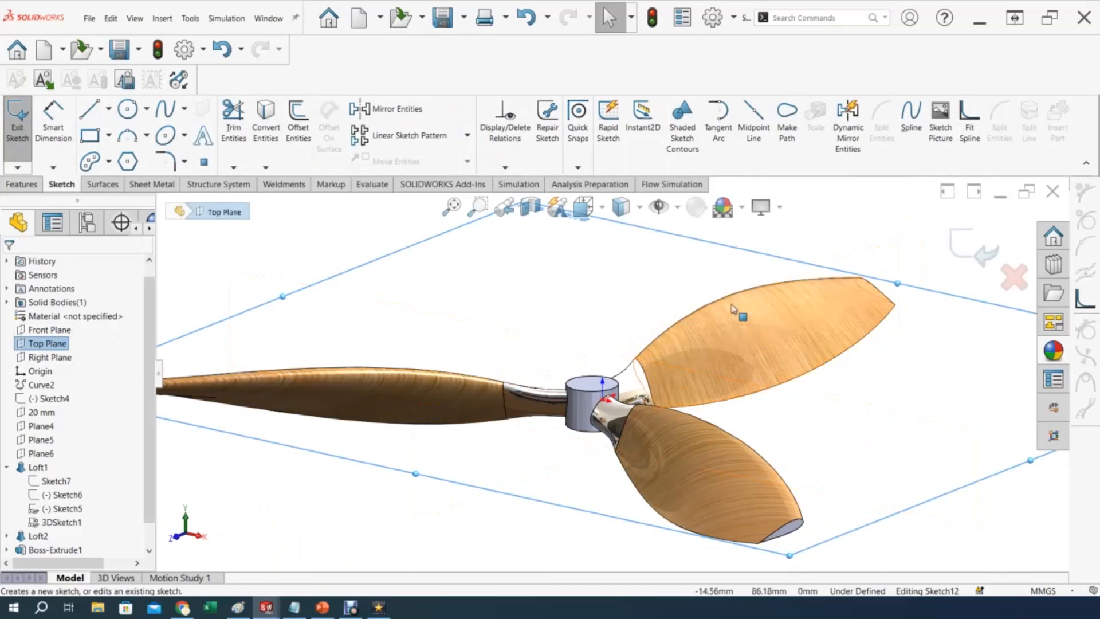
pyautogui.click(583, 206)
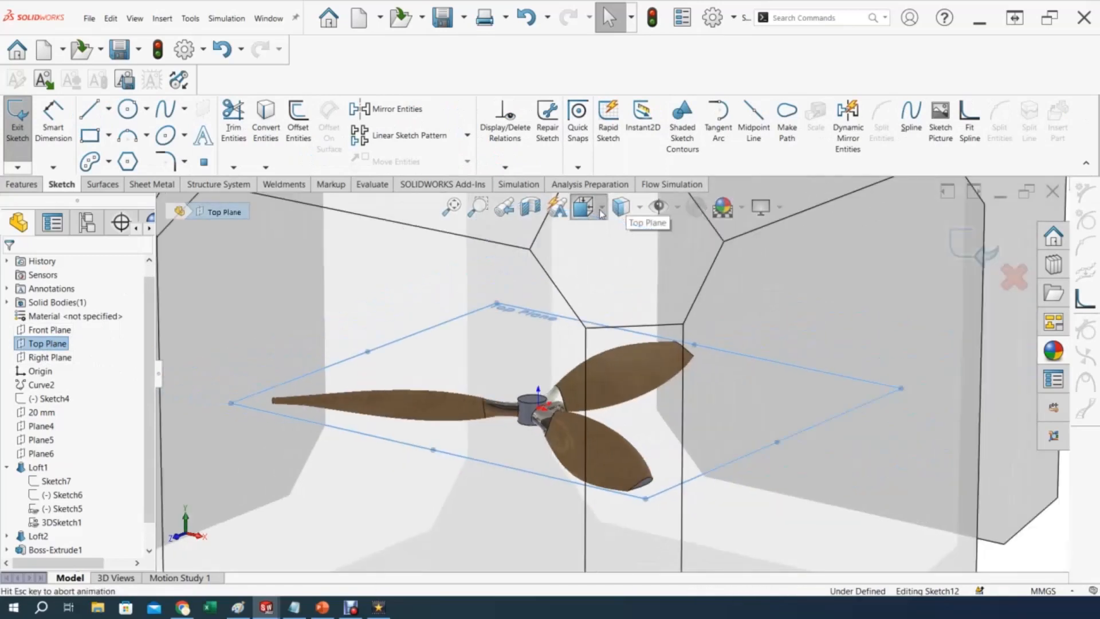
pyautogui.click(694, 317)
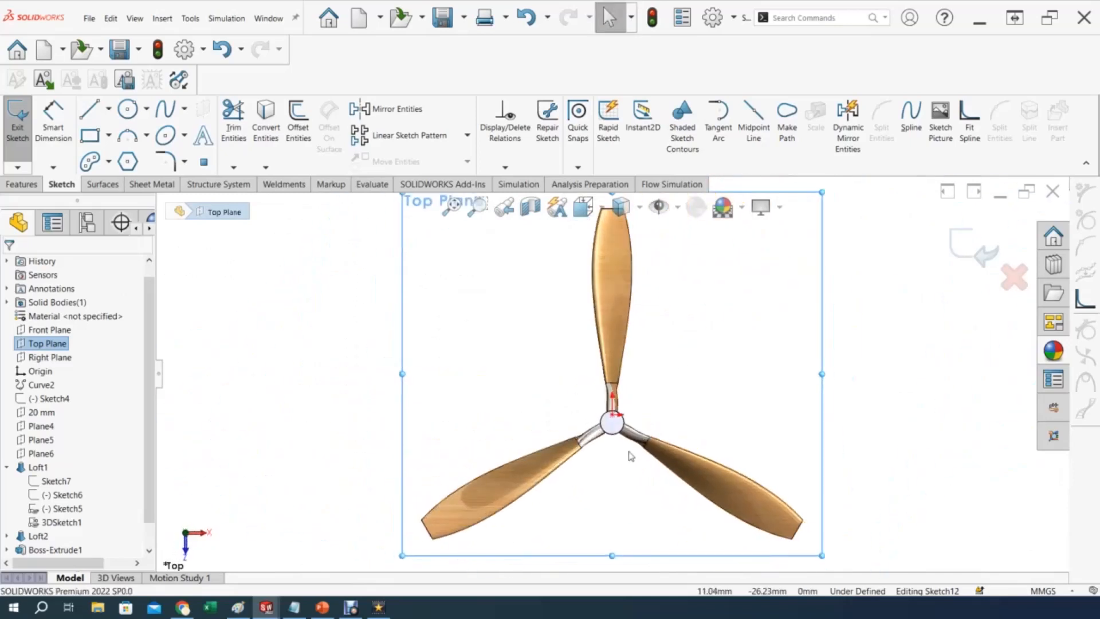
pyautogui.scroll(-4, 628, 455)
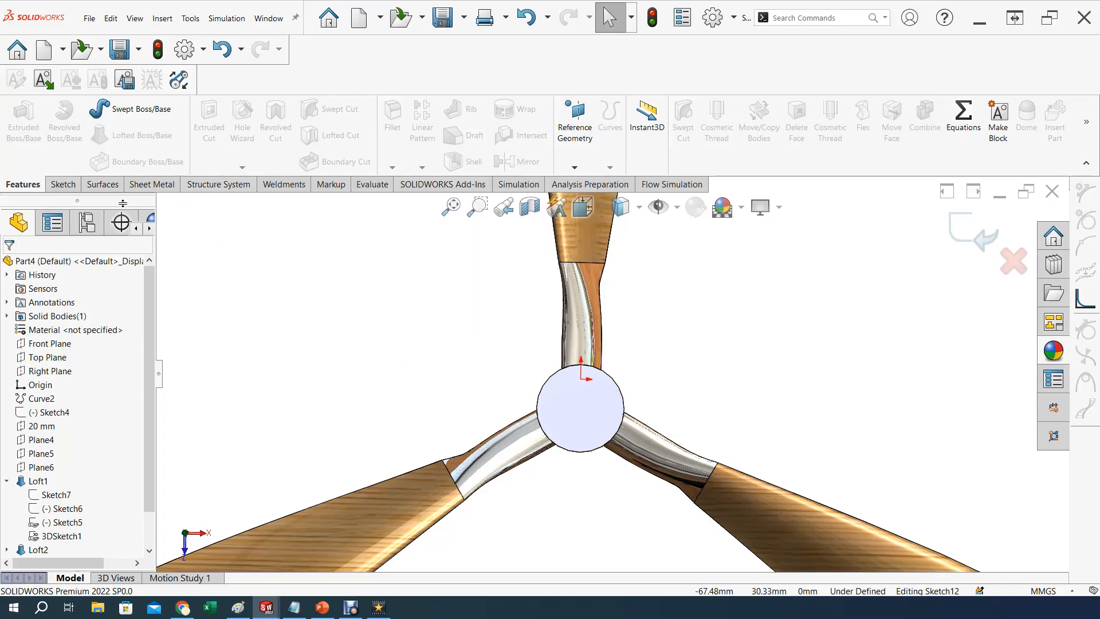
# Sketch a circle about 9.2 mm in diameter at the hub's centre, concentric with the hub's outer edge.
pyautogui.click(71, 185)
pyautogui.scroll(2, 550, 381)
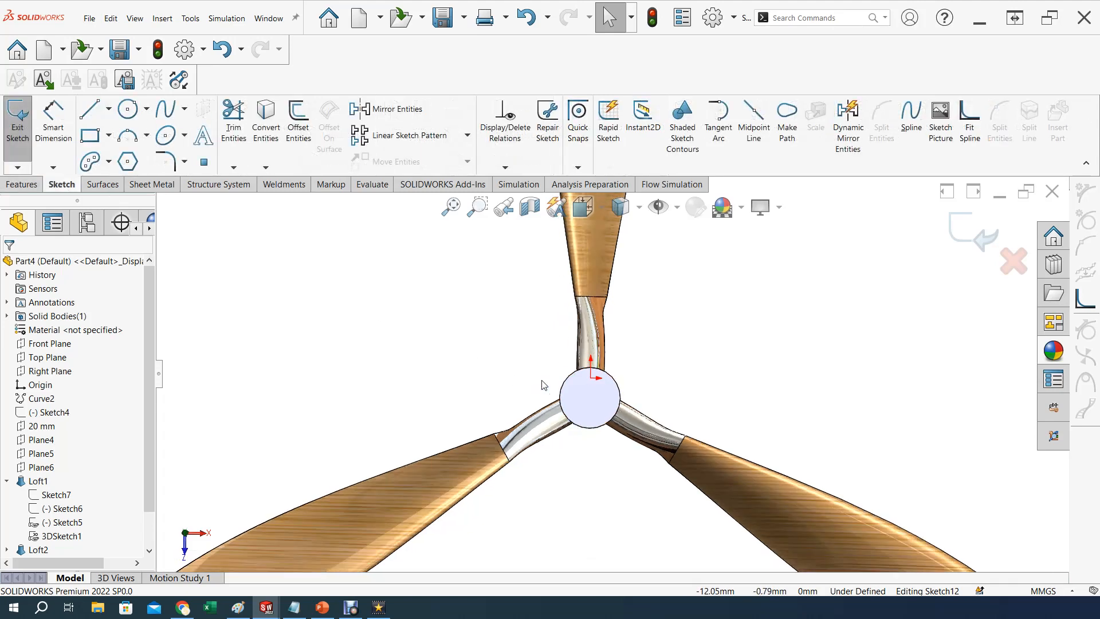
pyautogui.click(146, 108)
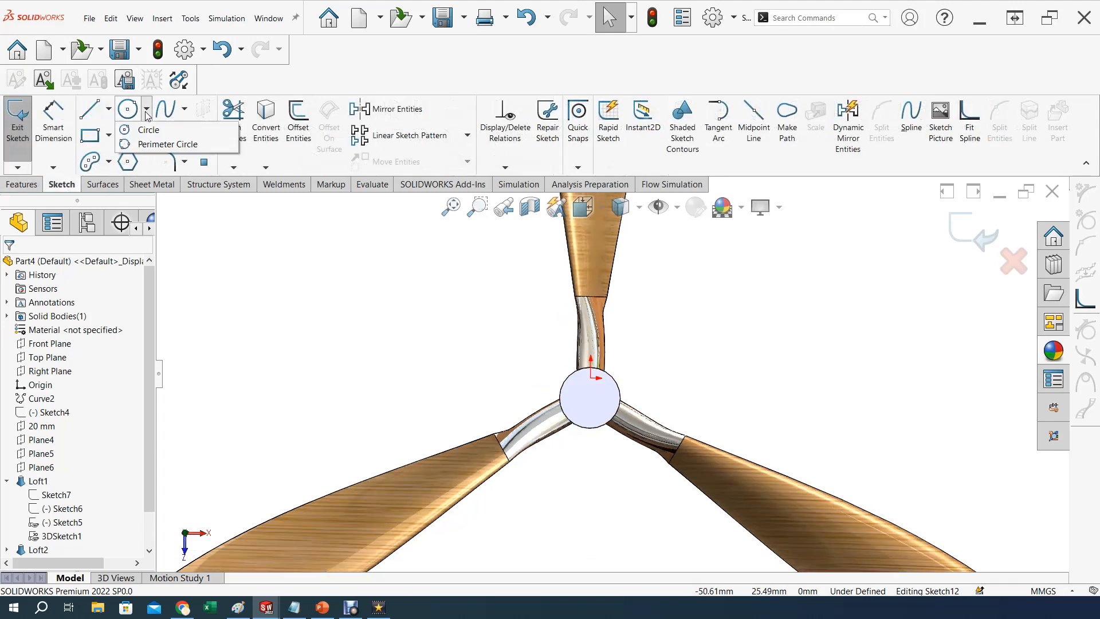
pyautogui.click(154, 113)
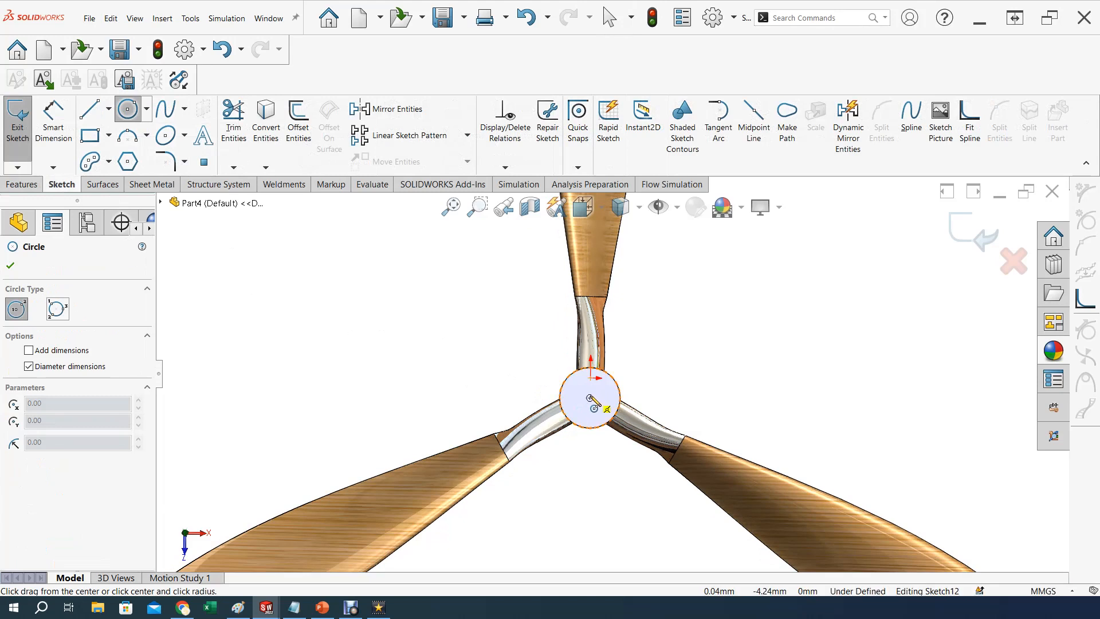
pyautogui.click(590, 397)
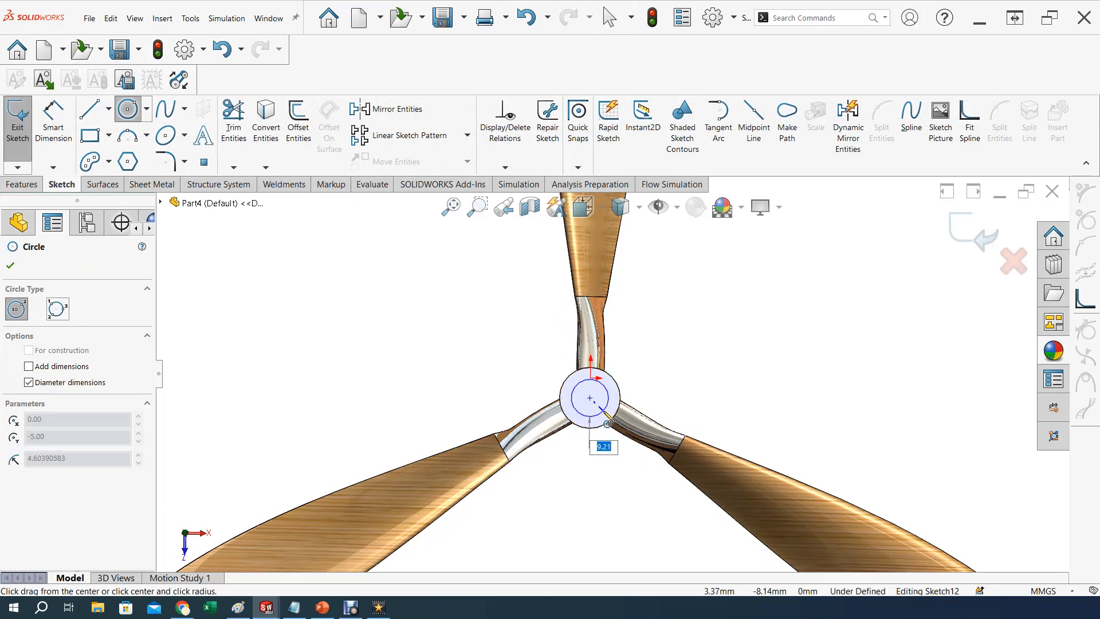
pyautogui.click(603, 411)
pyautogui.press('Escape')
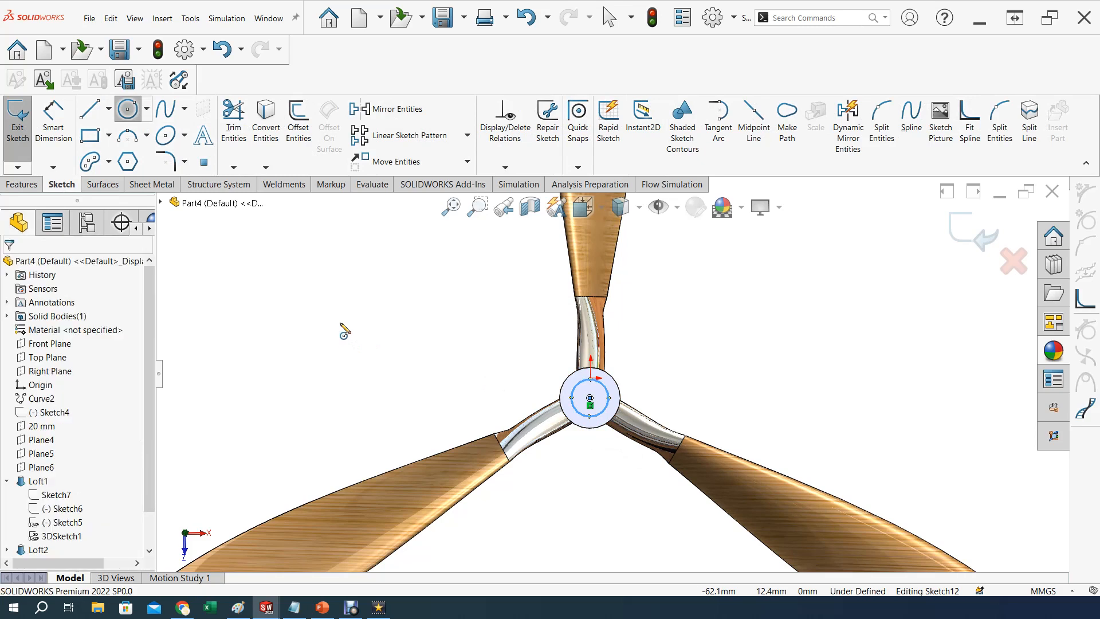
pyautogui.keyDown('ctrl'); pyautogui.click(575, 395); pyautogui.keyUp('ctrl')
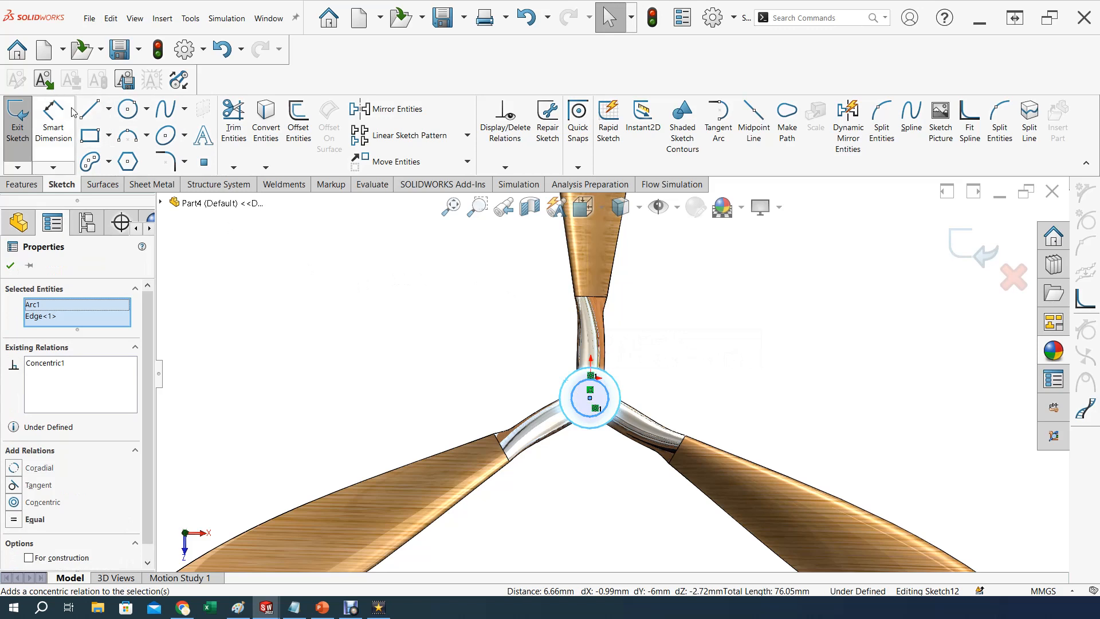
# Dimension the circle at the hub's centre to a diameter of 3 mm.
pyautogui.click(53, 117)
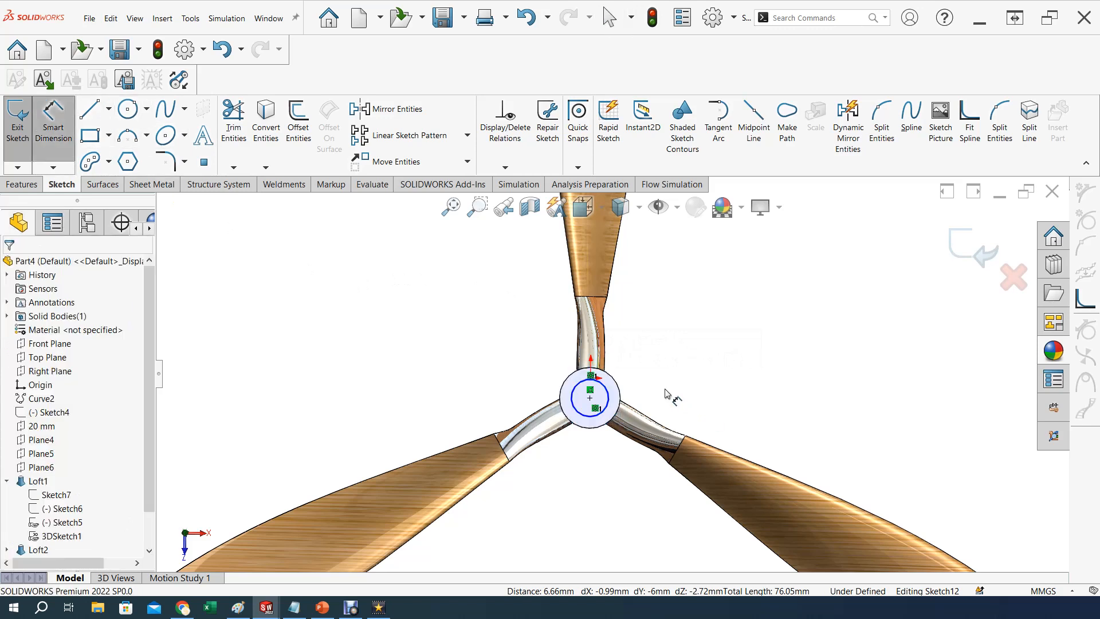
pyautogui.click(608, 393)
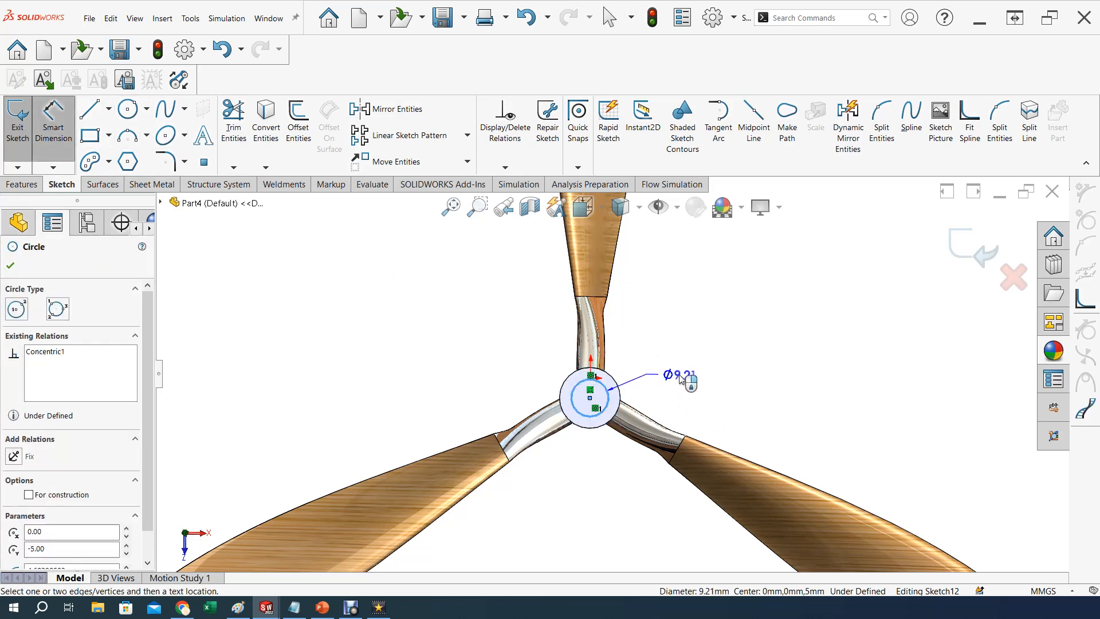
pyautogui.click(685, 393)
pyautogui.write('3')
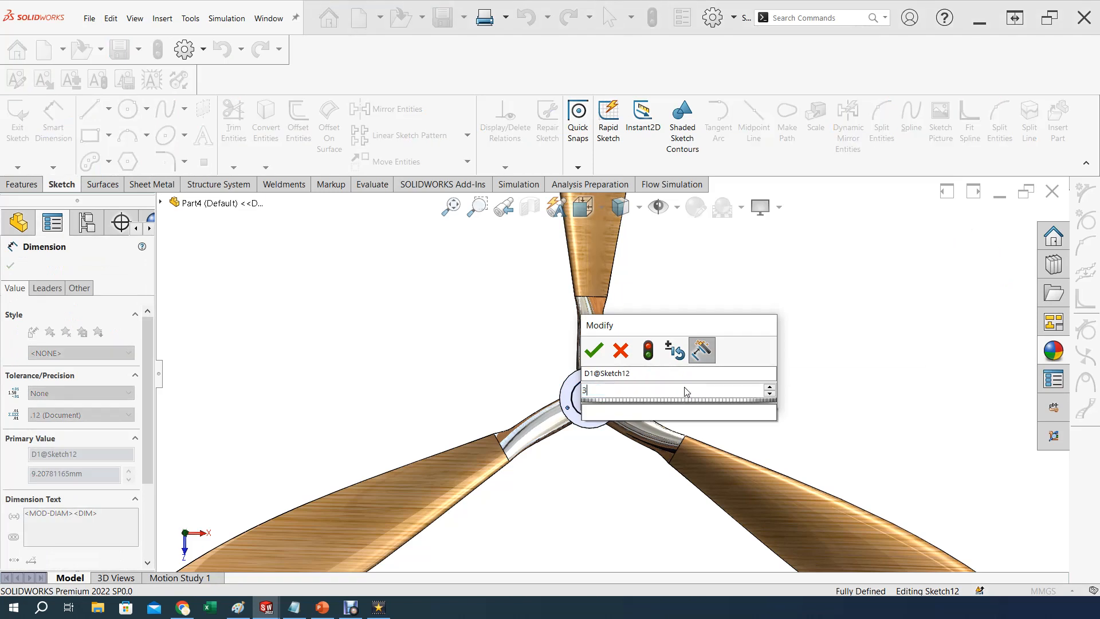
pyautogui.press('Return')
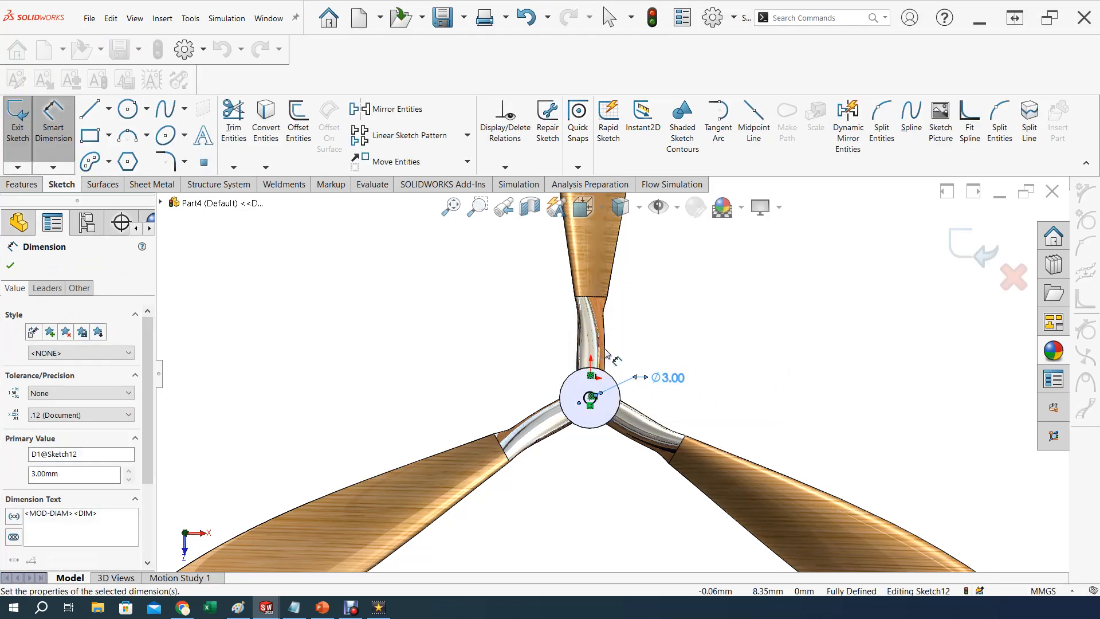
# Cut the 3 mm circle through the hub with Extruded Cut, using Through All - Both.
pyautogui.moveTo(783, 438); pyautogui.dragTo(706, 407, button='middle')
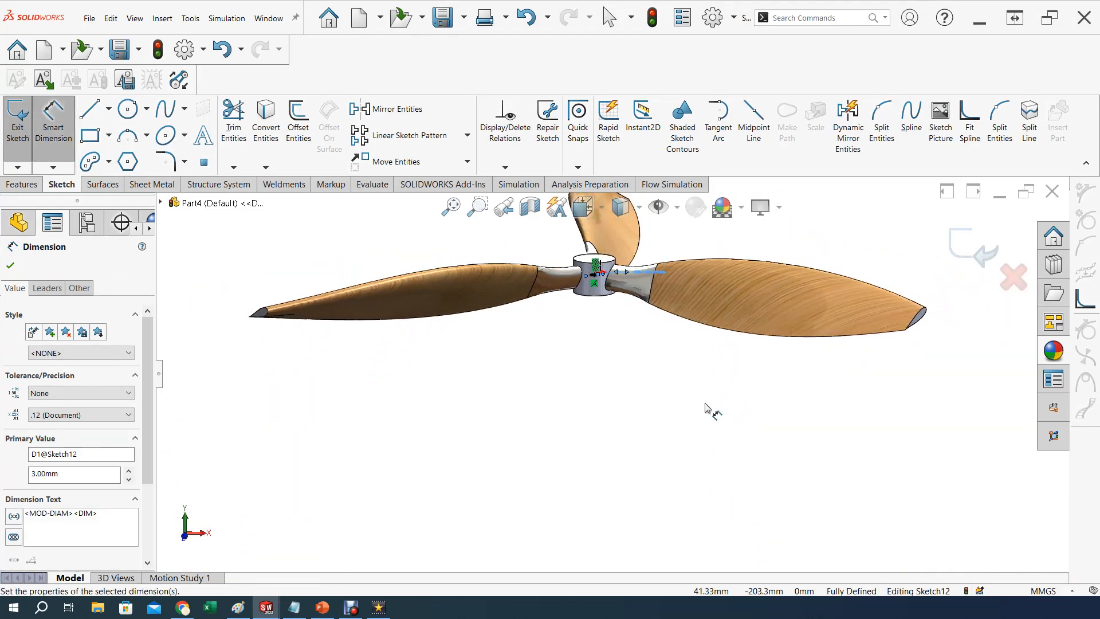
pyautogui.scroll(-5, 658, 363)
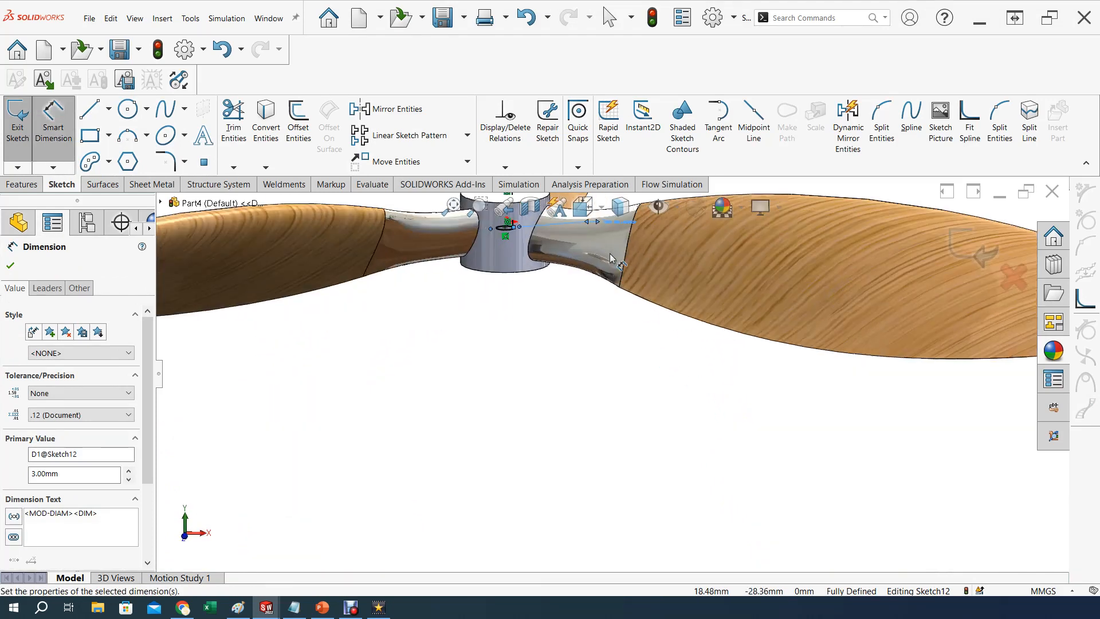
pyautogui.scroll(5, 611, 258)
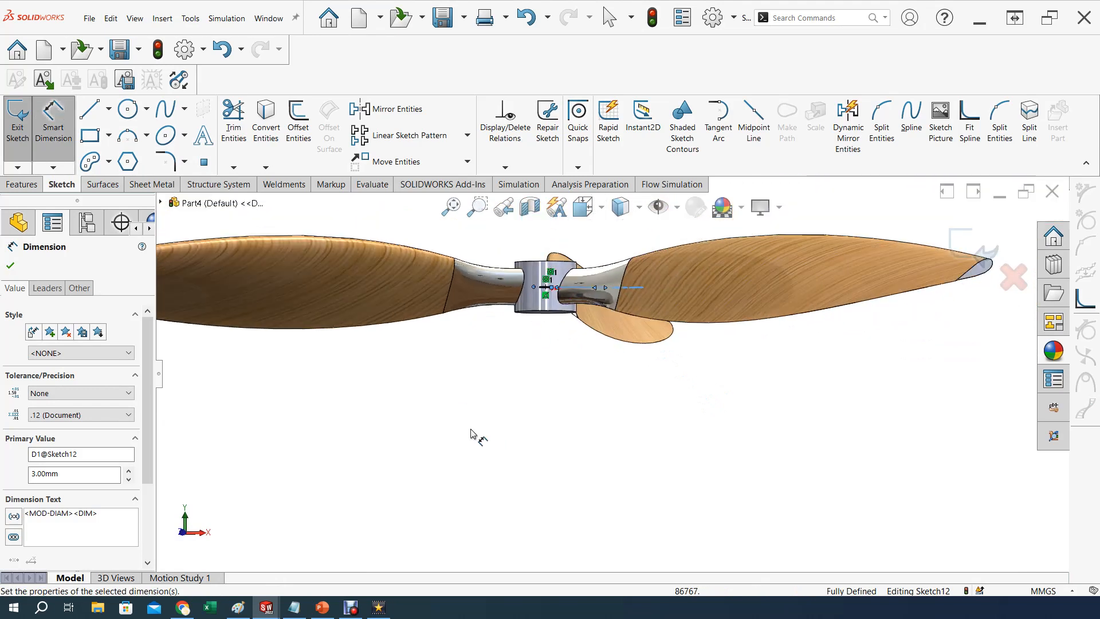
pyautogui.click(10, 265)
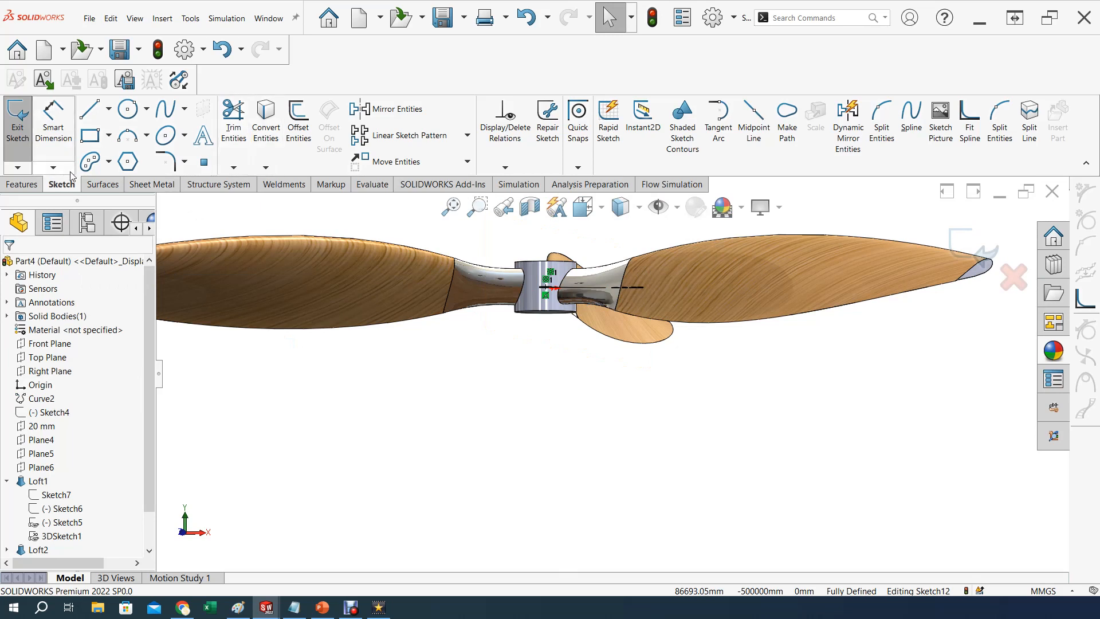
pyautogui.click(22, 184)
pyautogui.click(209, 120)
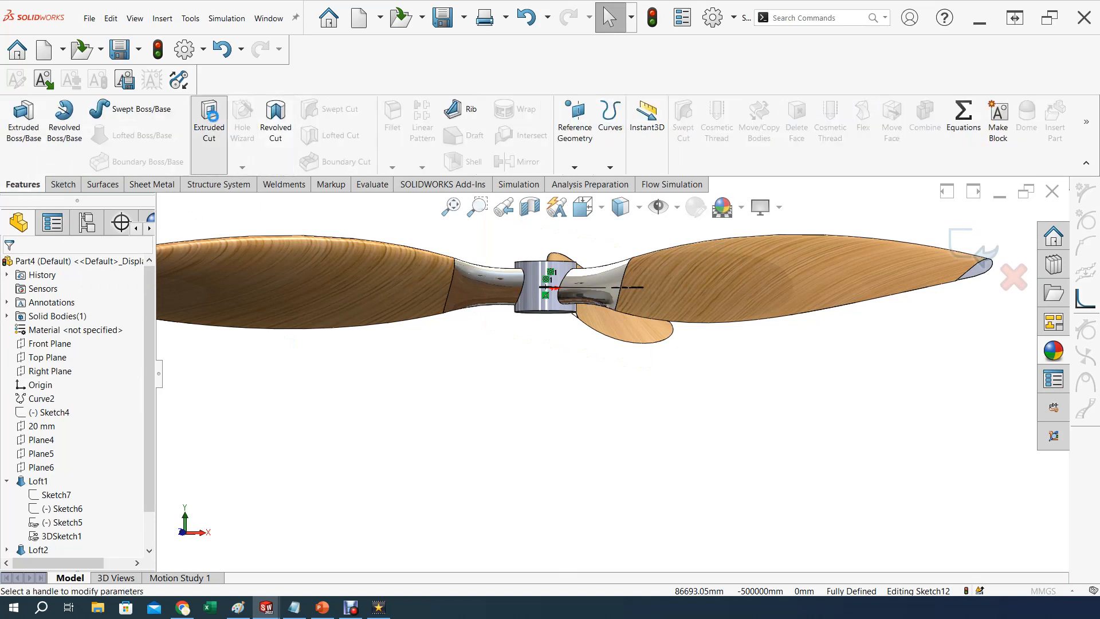
pyautogui.click(91, 344)
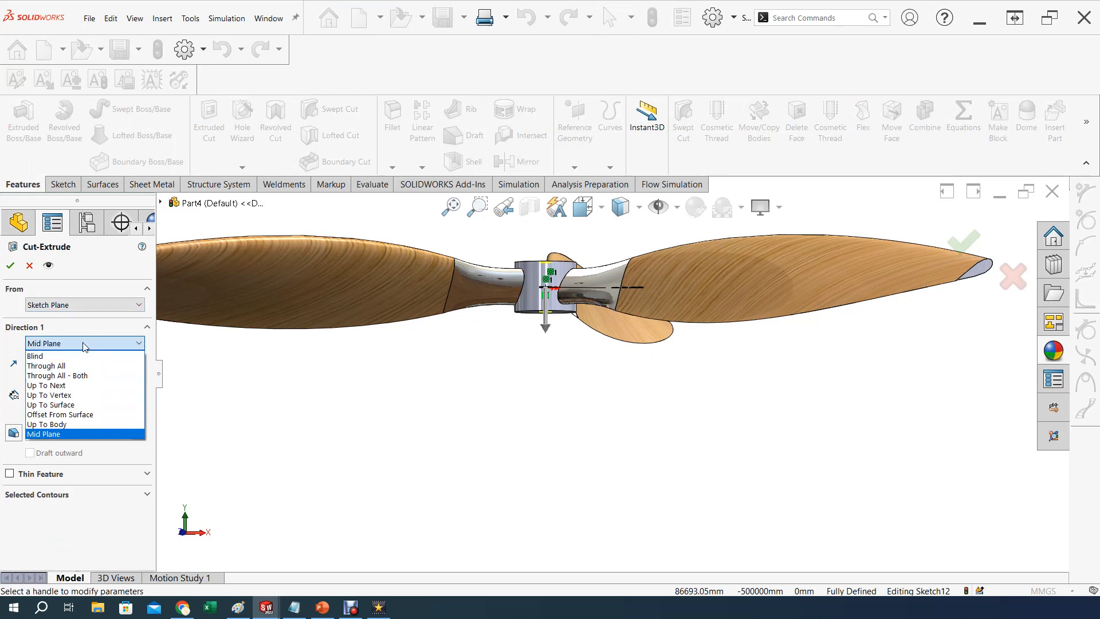
pyautogui.click(57, 376)
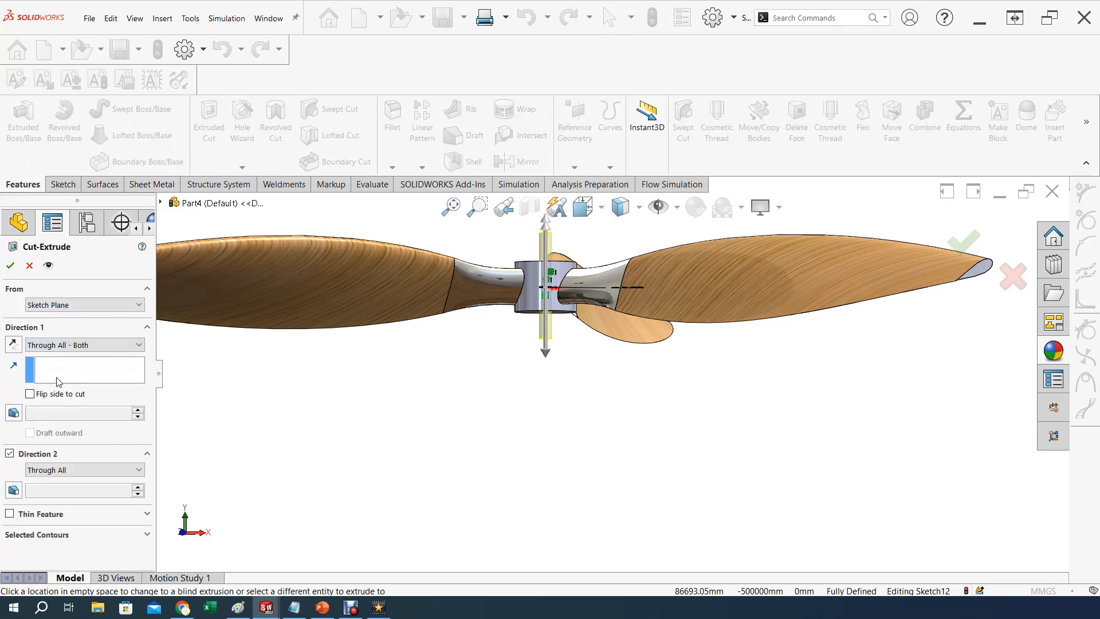
pyautogui.click(11, 265)
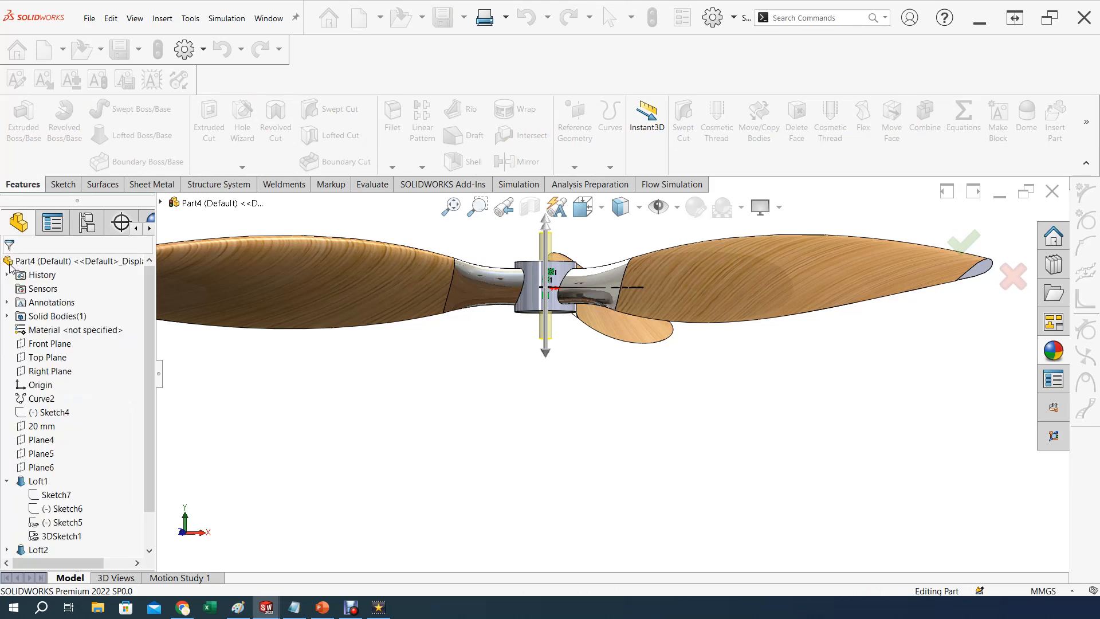
# Start a new sketch on the underside face of the hub, around the bore.
pyautogui.moveTo(455, 295); pyautogui.dragTo(485, 354, button='middle')
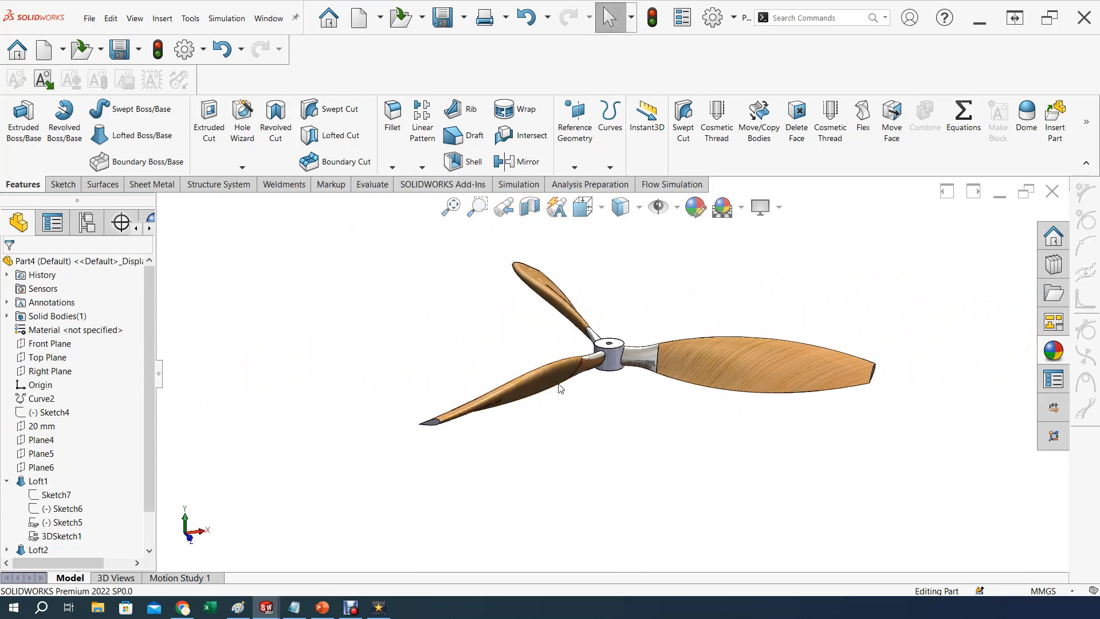
pyautogui.scroll(-5, 435, 439)
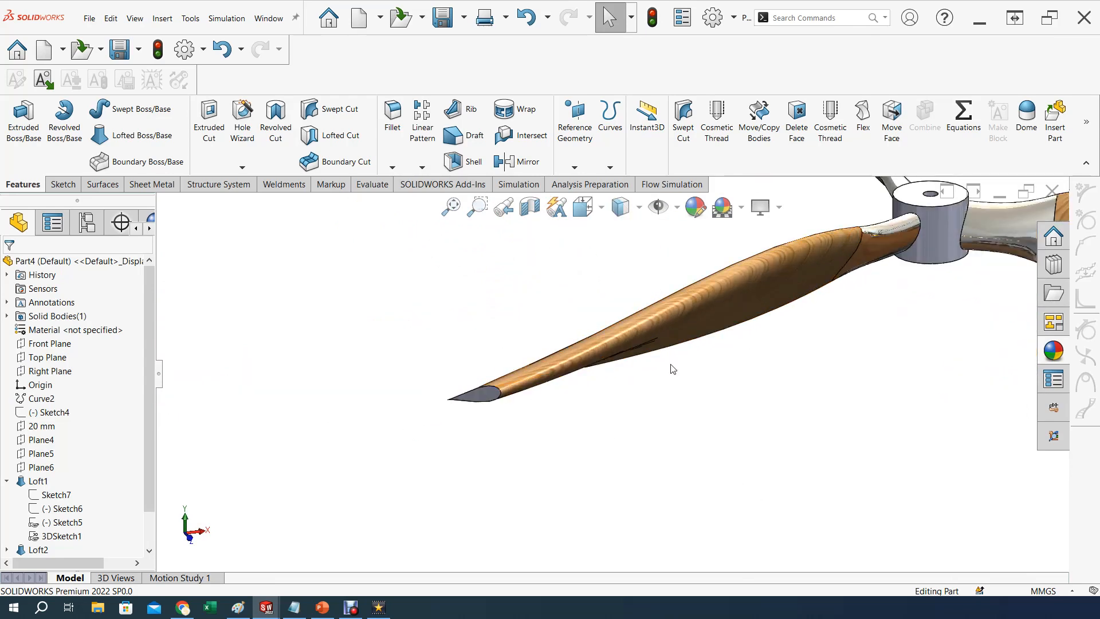
pyautogui.scroll(3, 659, 409)
pyautogui.moveTo(681, 431); pyautogui.dragTo(681, 307, button='middle')
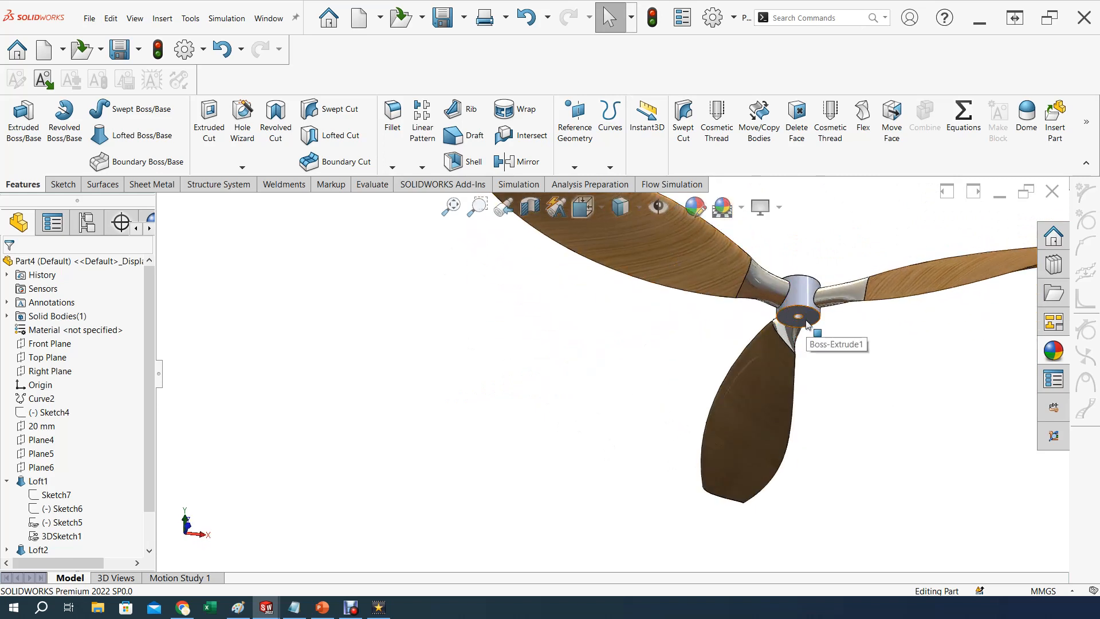
pyautogui.moveTo(870, 375); pyautogui.dragTo(836, 259, button='middle')
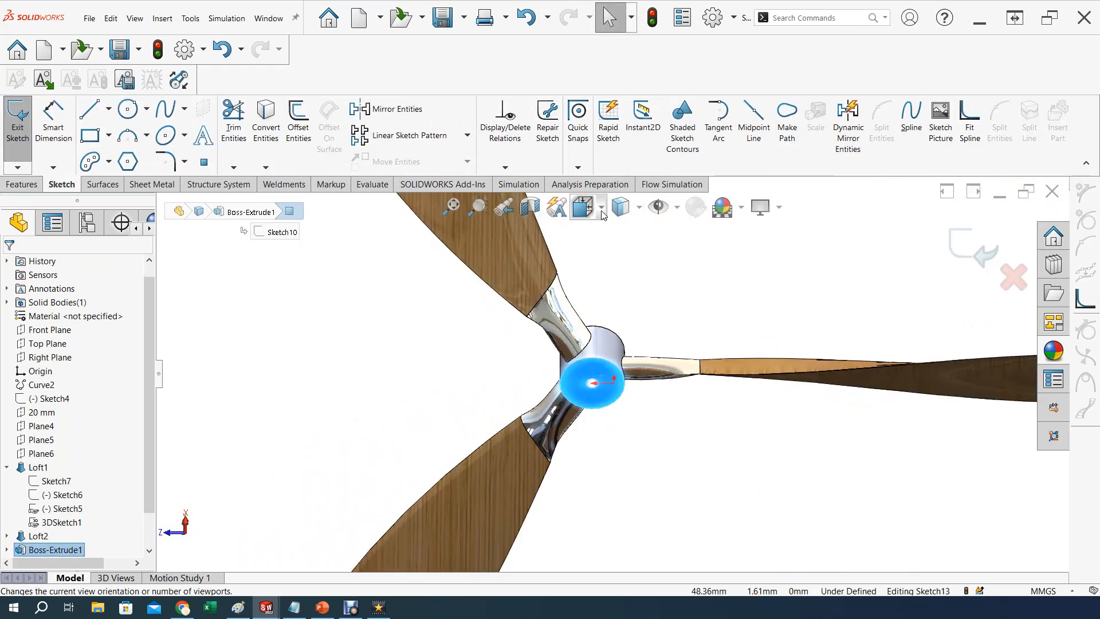
pyautogui.click(601, 212)
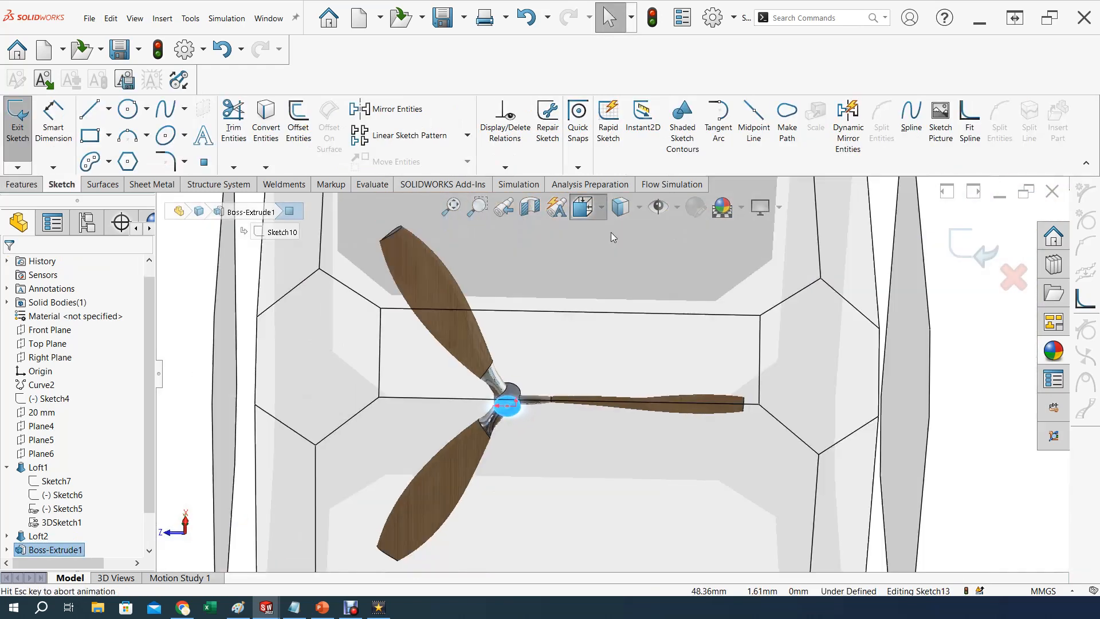
pyautogui.click(689, 315)
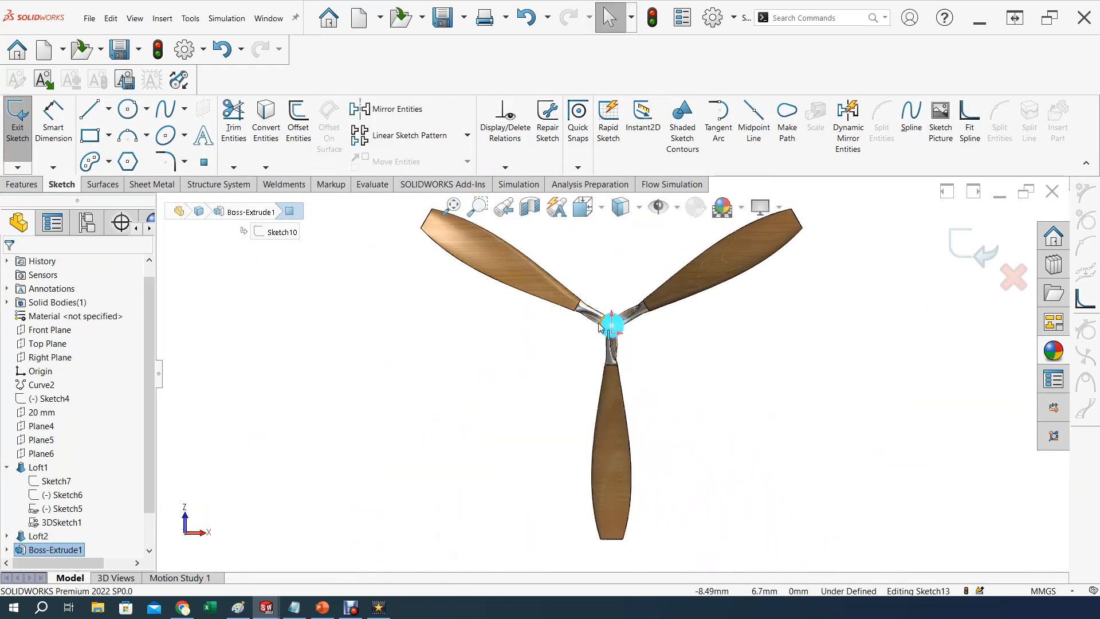
pyautogui.scroll(-2, 677, 419)
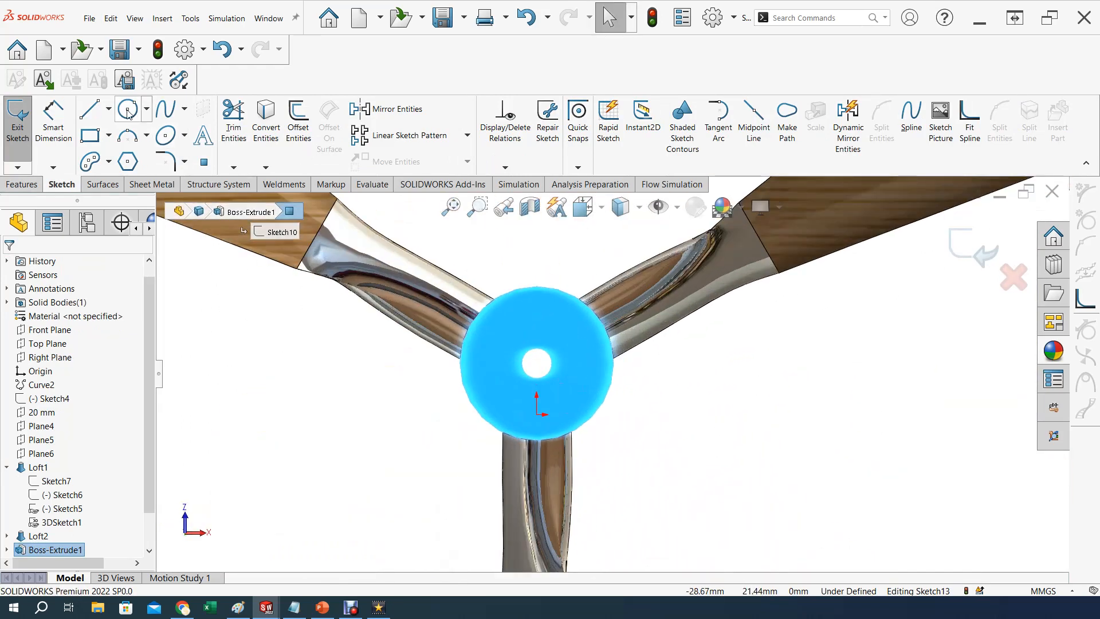
# Sketch a circle about 10.3 mm in diameter on the hub's underside, centred on the bore.
pyautogui.click(147, 109)
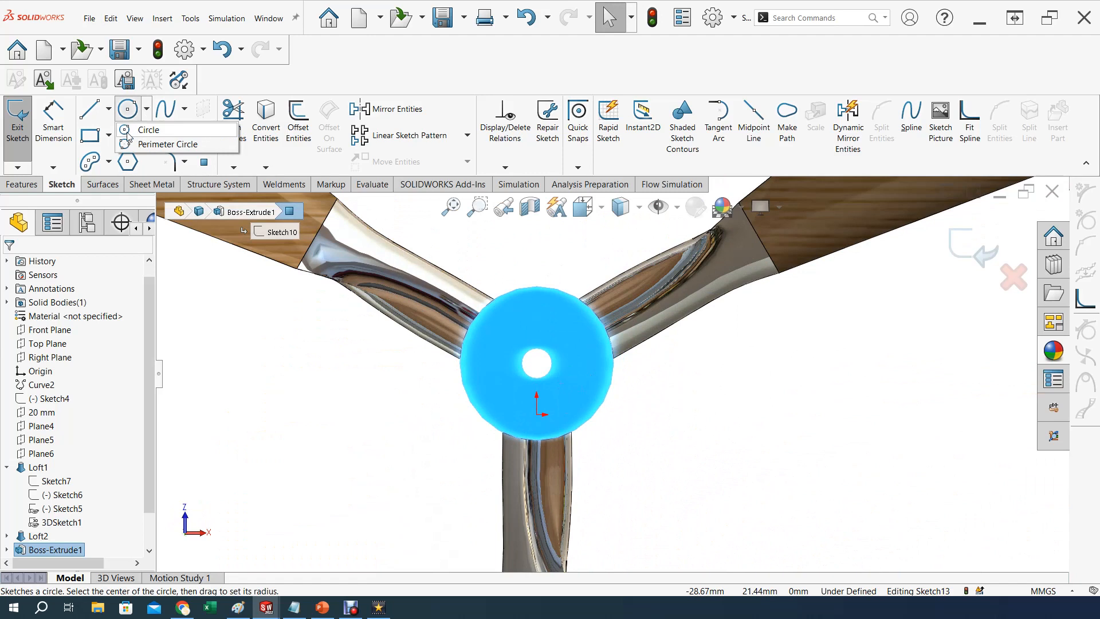
pyautogui.click(155, 124)
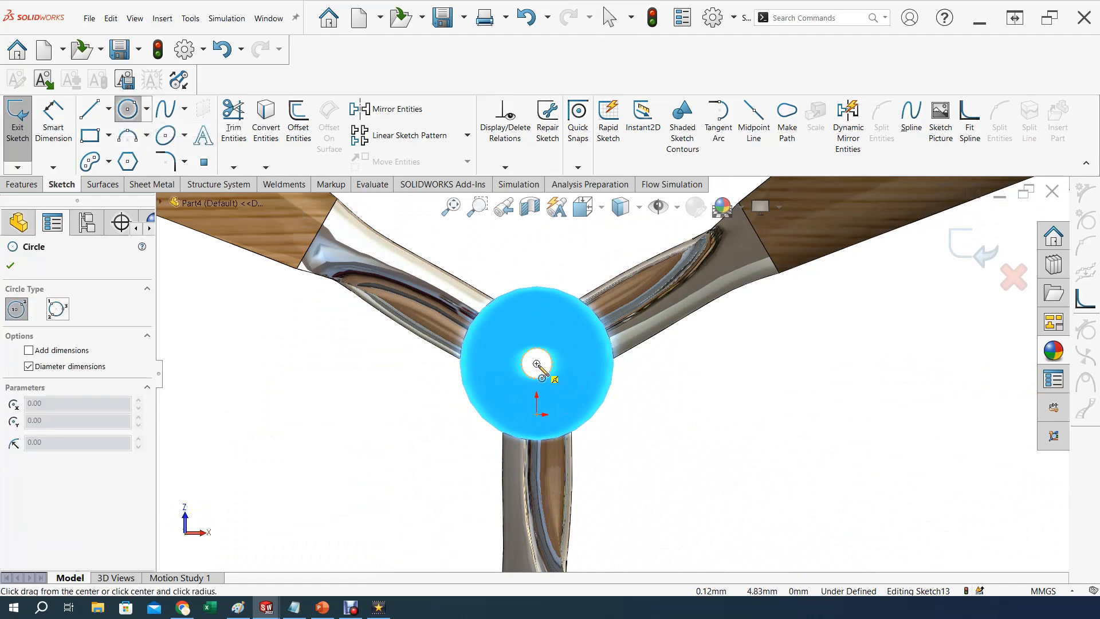
pyautogui.click(537, 364)
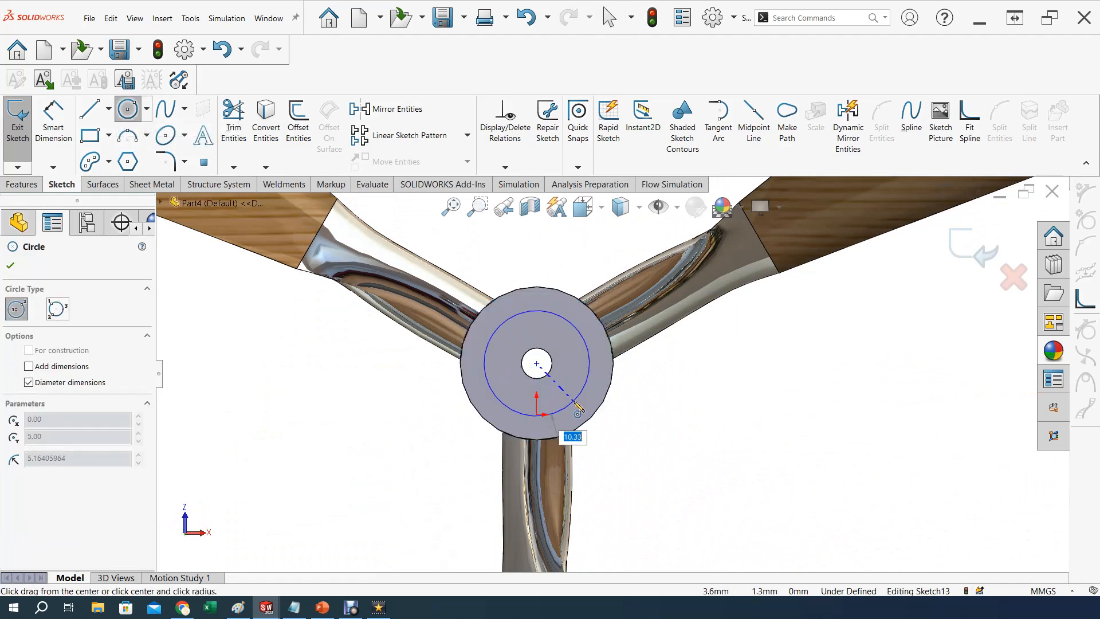
pyautogui.click(577, 408)
pyautogui.press('Escape')
pyautogui.press('Escape')
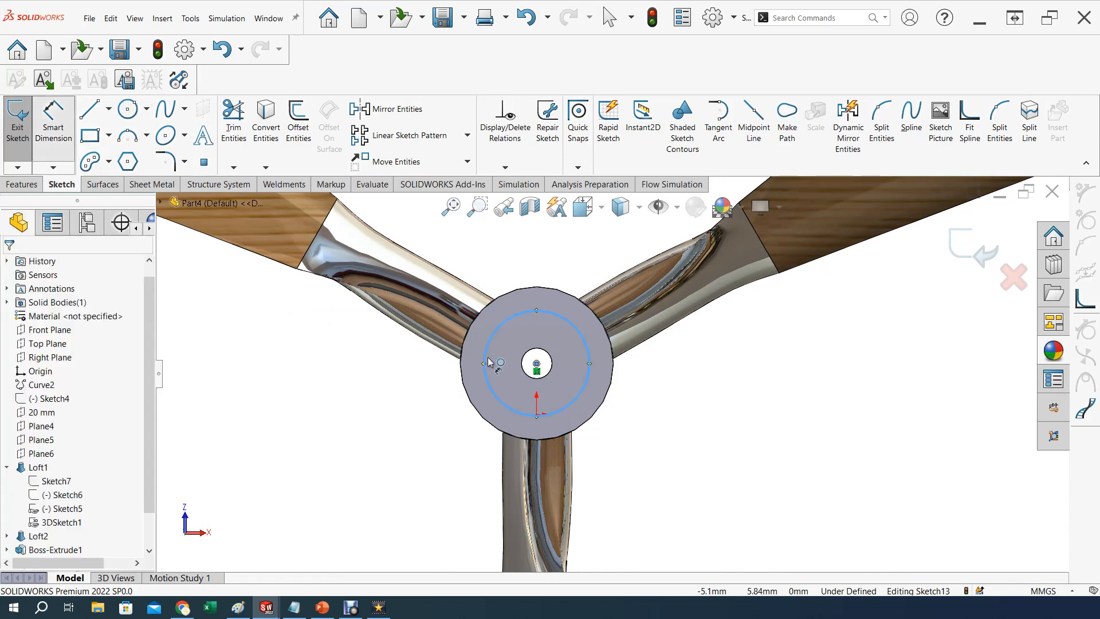
# Dimension the circle on the hub's underside to a diameter of 10 mm.
pyautogui.click(582, 388)
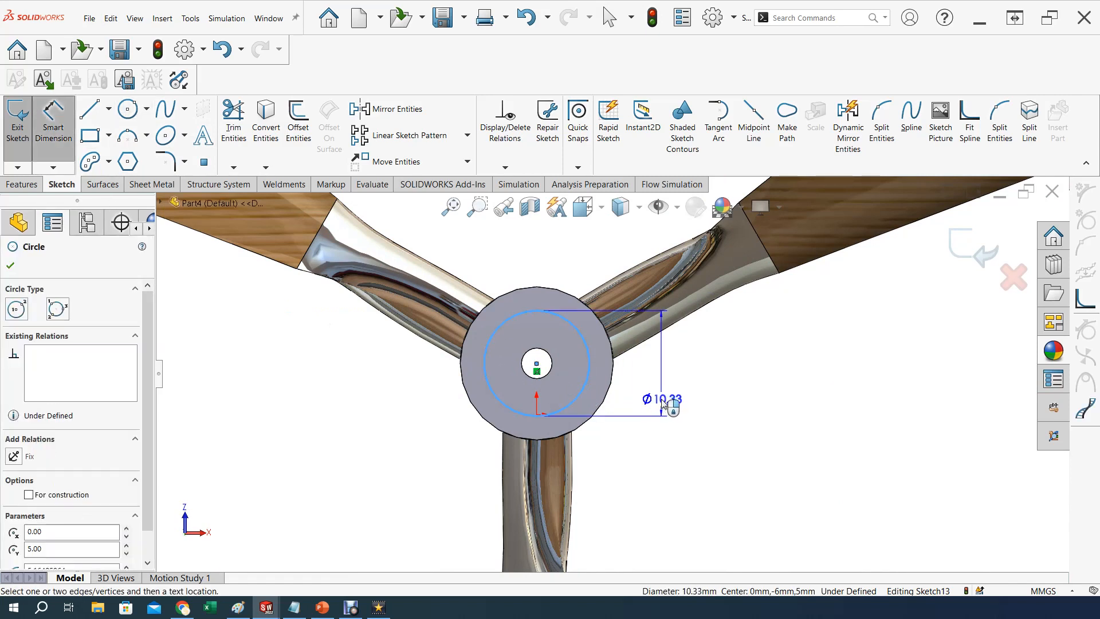
pyautogui.click(665, 381)
pyautogui.write('10')
pyautogui.press('Return')
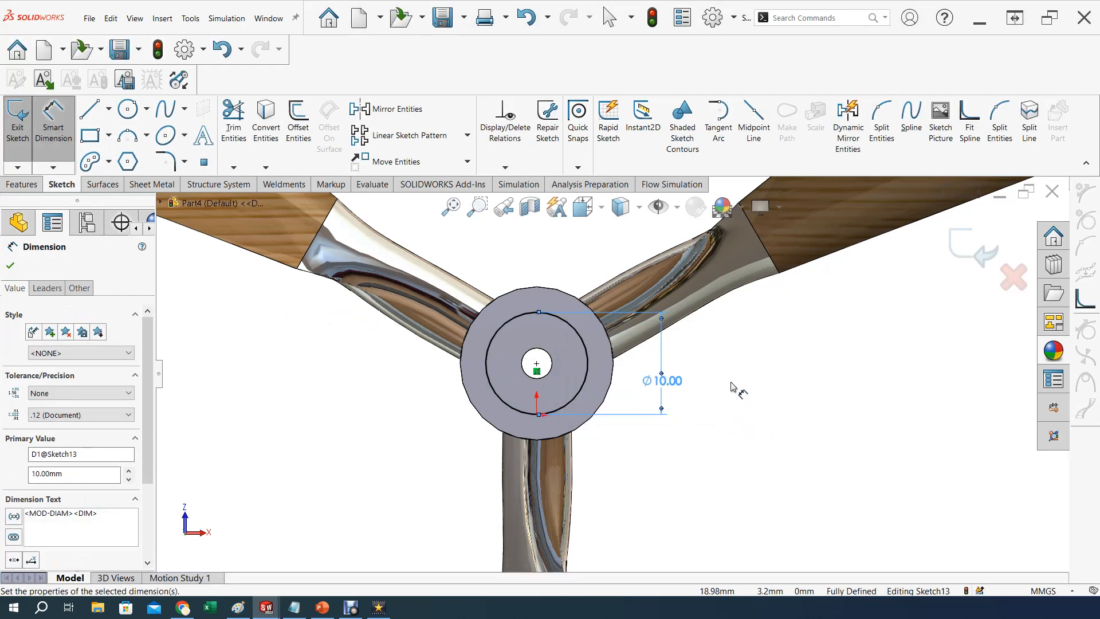
# Cut the 10 mm circle 3 mm deep into the hub's underside with a Blind Extruded Cut.
pyautogui.moveTo(742, 369)
pyautogui.mouseDown(button='middle')
pyautogui.moveTo(737, 388)
pyautogui.moveTo(659, 435)
pyautogui.mouseUp(button='middle')
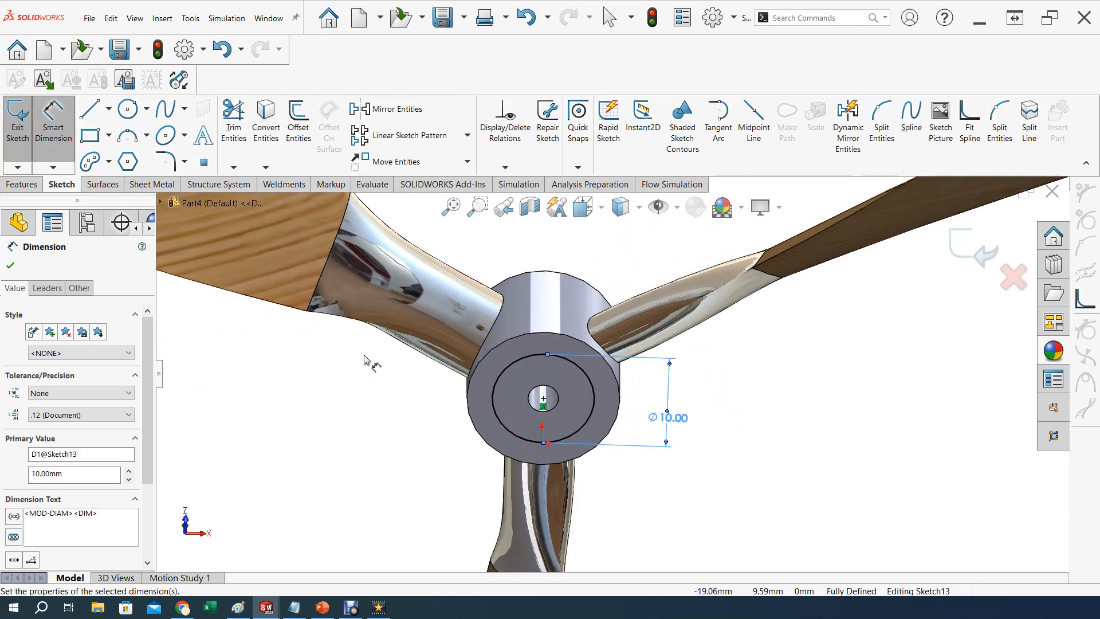
pyautogui.click(22, 184)
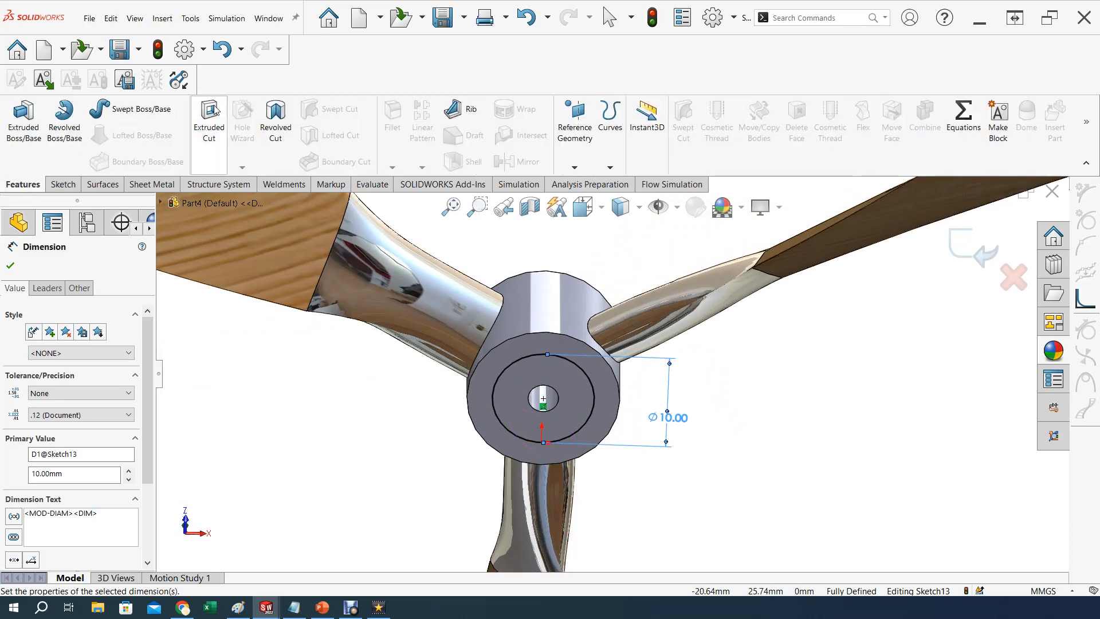
pyautogui.click(210, 110)
pyautogui.moveTo(277, 369); pyautogui.dragTo(499, 429, button='middle')
pyautogui.scroll(5, 497, 424)
pyautogui.moveTo(500, 383); pyautogui.dragTo(525, 413, button='middle')
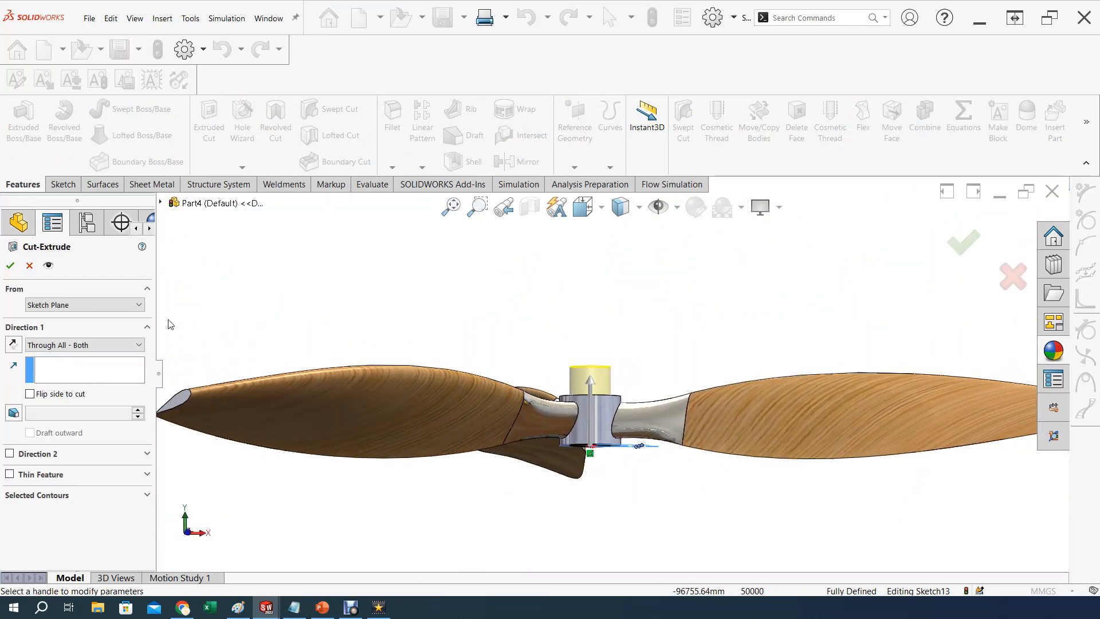
pyautogui.click(86, 345)
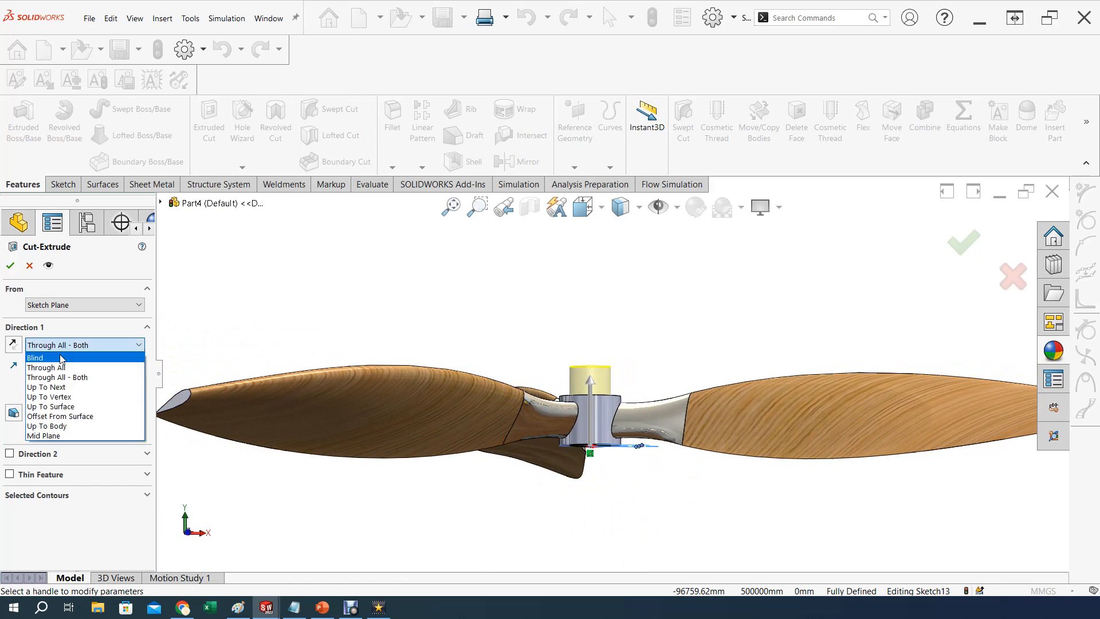
pyautogui.click(62, 358)
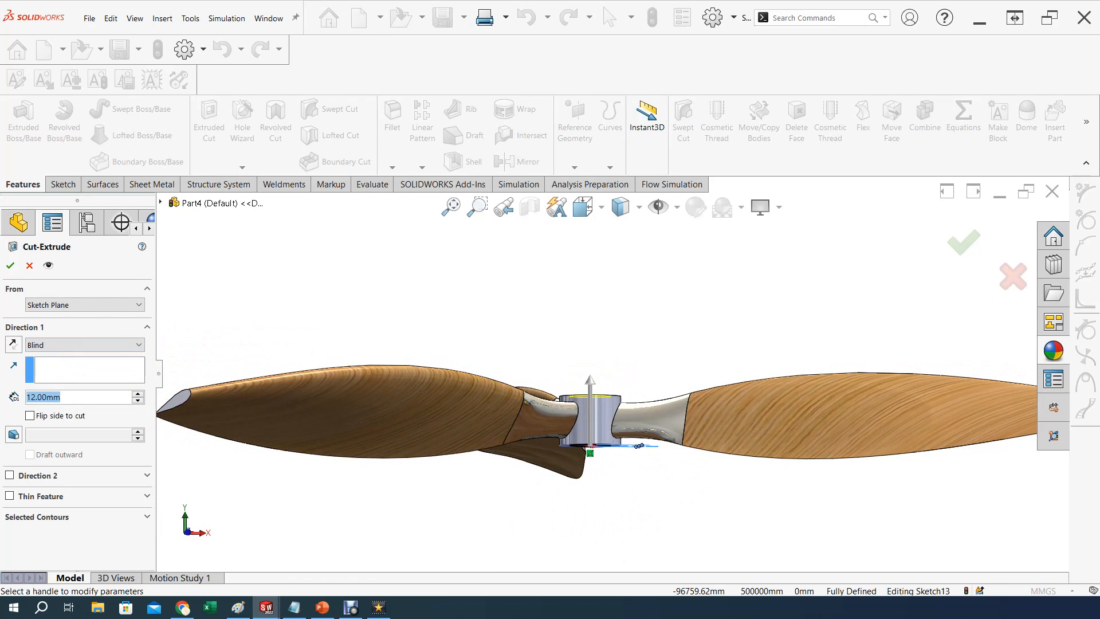
pyautogui.write('3')
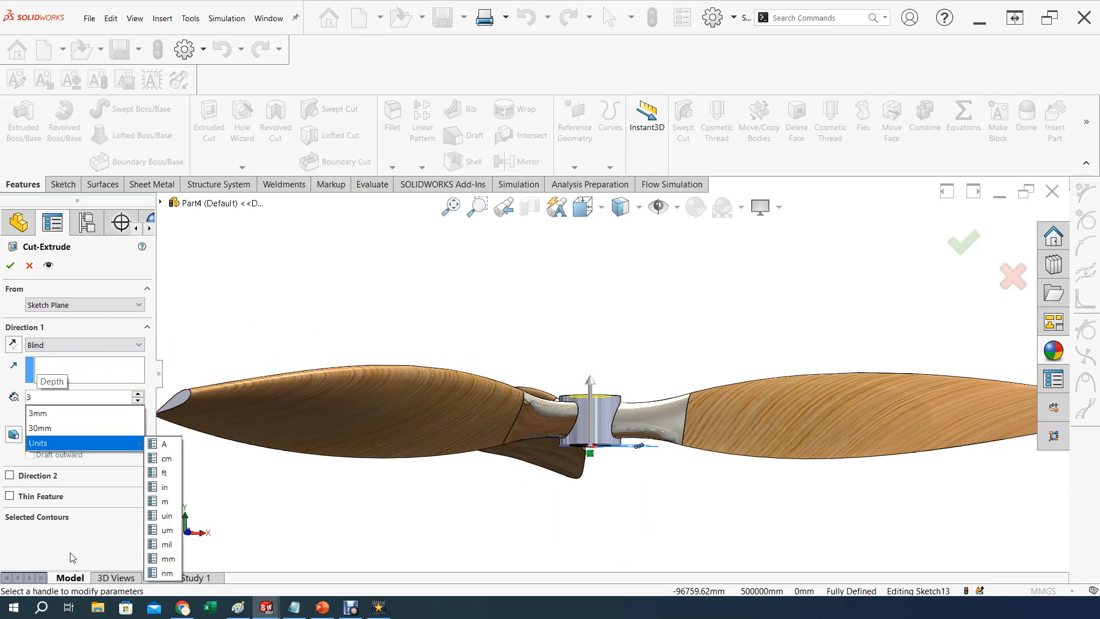
pyautogui.click(71, 553)
pyautogui.moveTo(529, 505); pyautogui.dragTo(511, 434, button='middle')
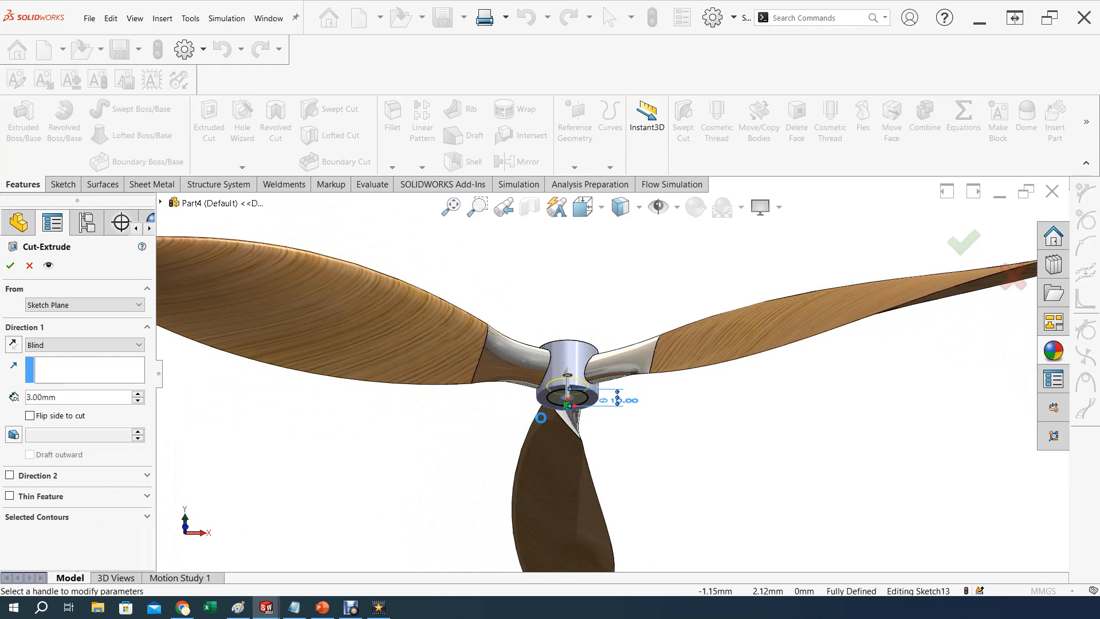
pyautogui.click(13, 266)
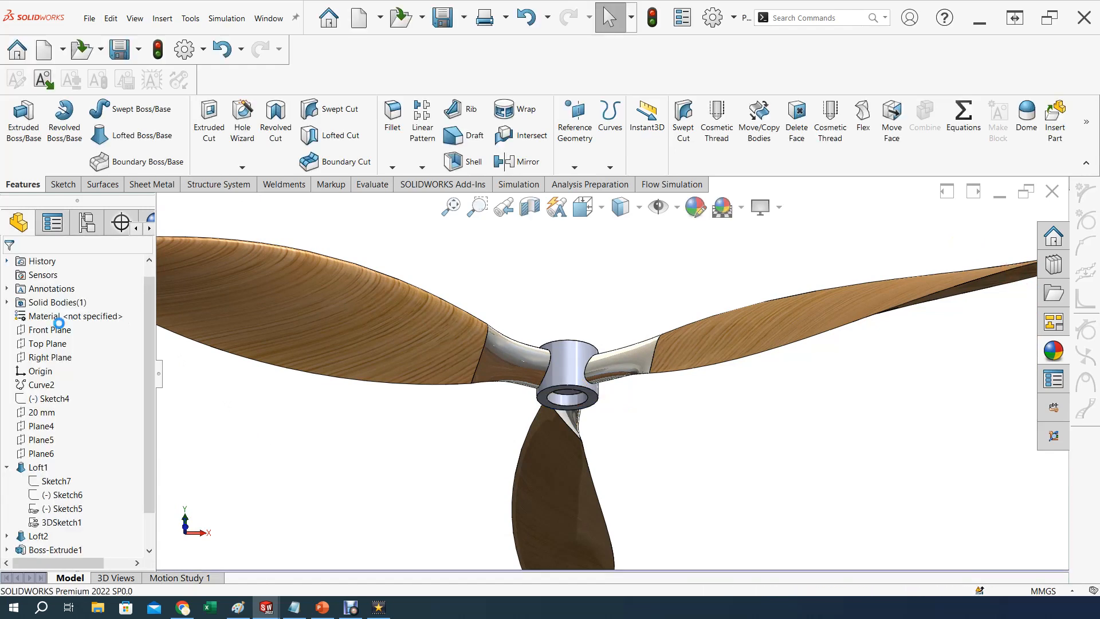
# Start a Fillet on the hub's upper outer edge, trying a radius of 2 mm and settling on 1.5 mm.
pyautogui.moveTo(480, 411); pyautogui.dragTo(500, 373, button='middle')
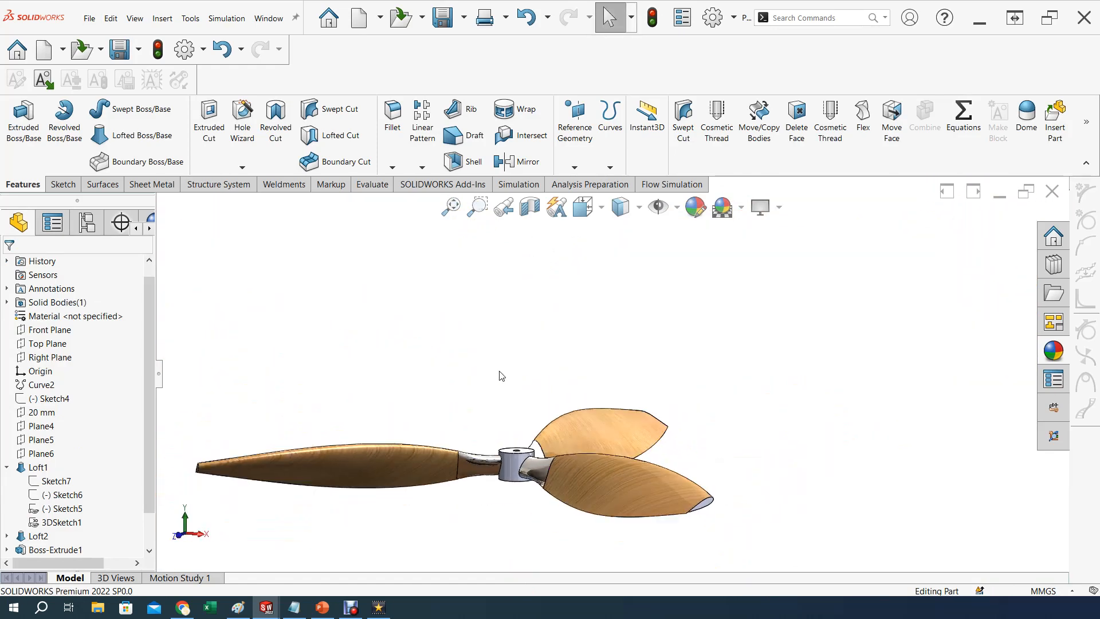
pyautogui.scroll(-5, 519, 464)
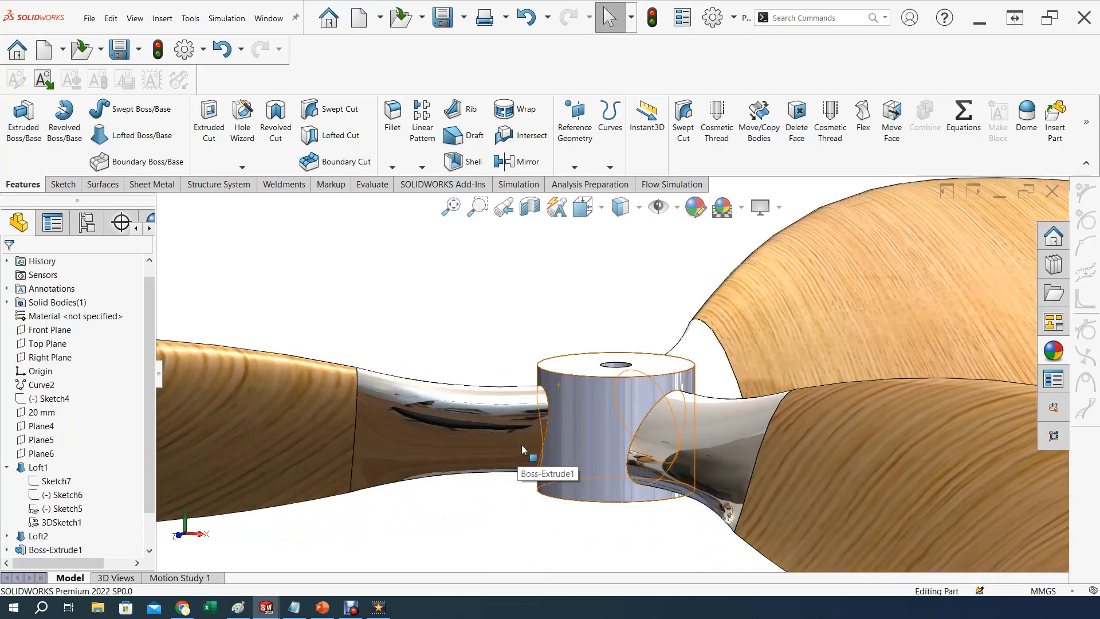
pyautogui.click(554, 377)
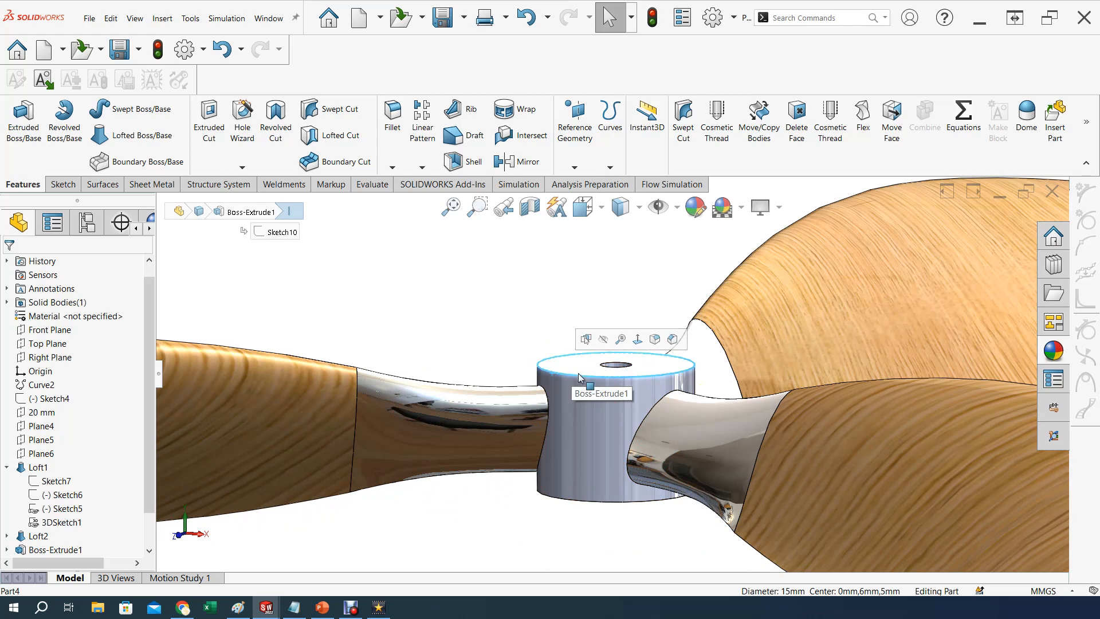
pyautogui.click(654, 338)
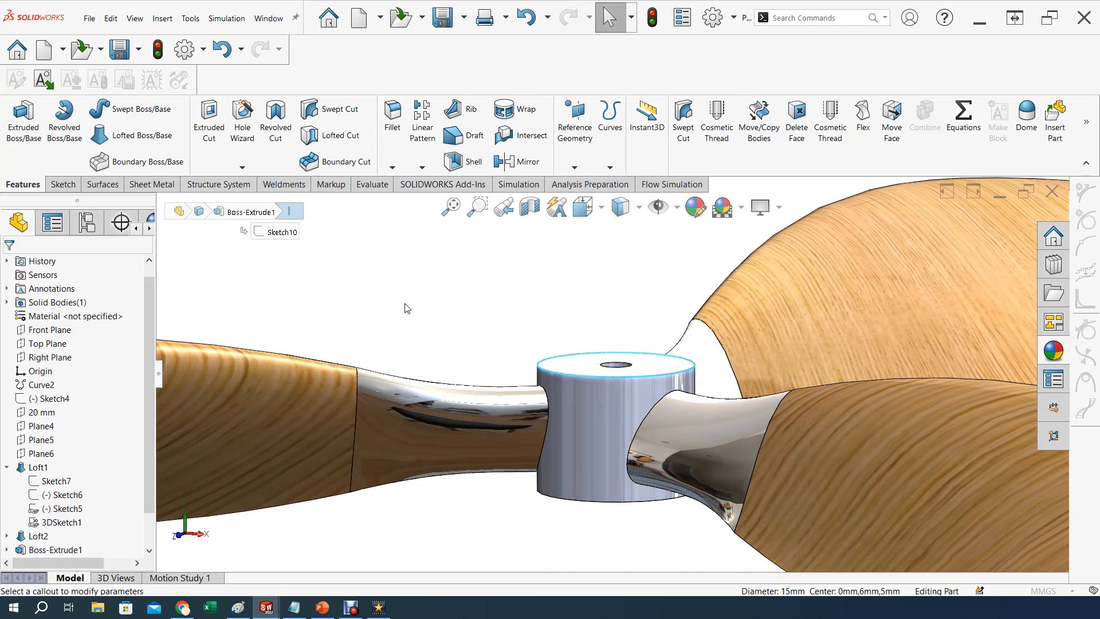
pyautogui.moveTo(65, 534); pyautogui.dragTo(36, 531)
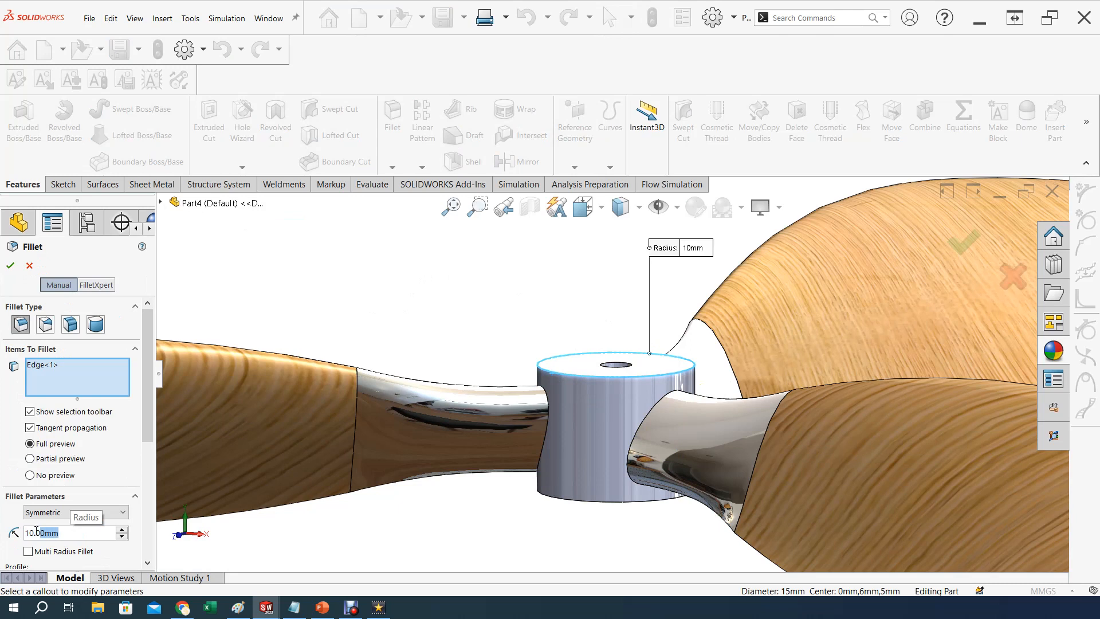
pyautogui.write('2')
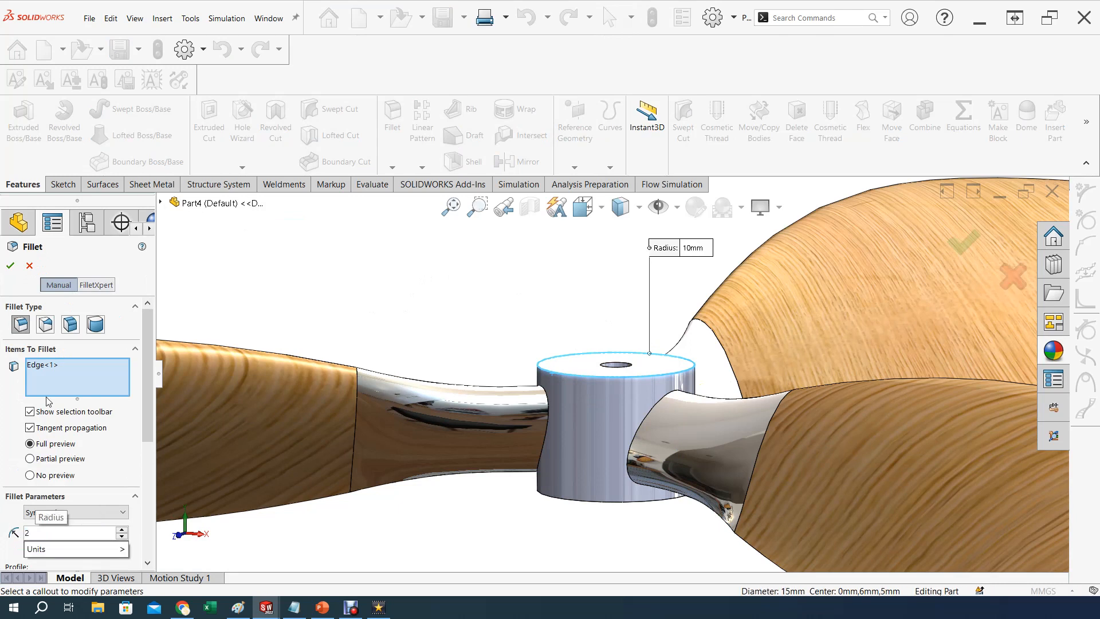
pyautogui.press('Return')
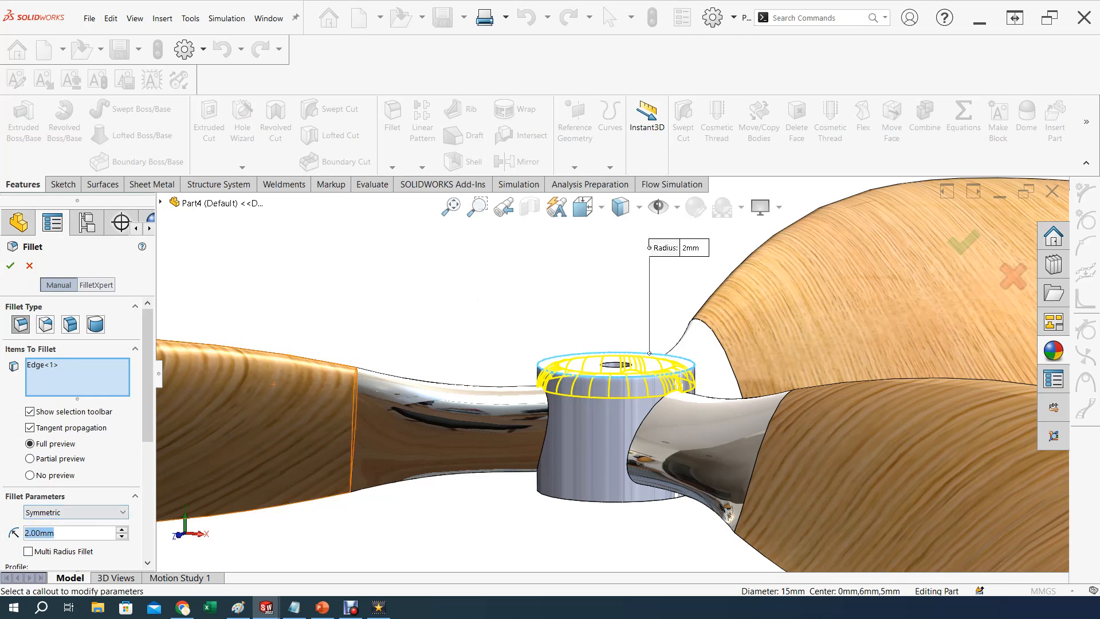
pyautogui.write('1.5')
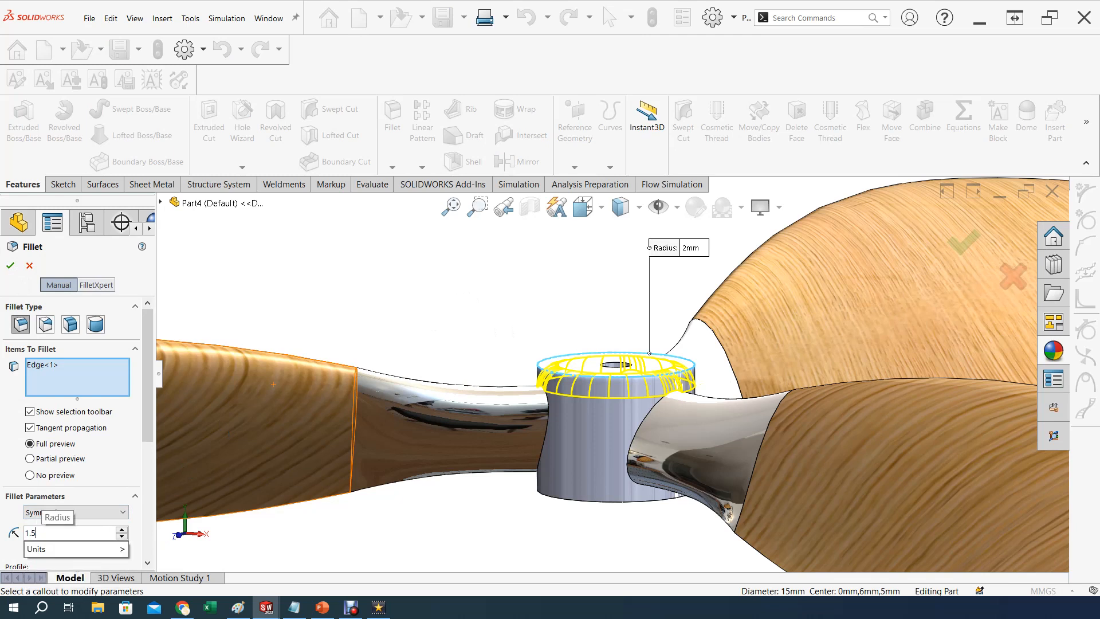
pyautogui.press('Return')
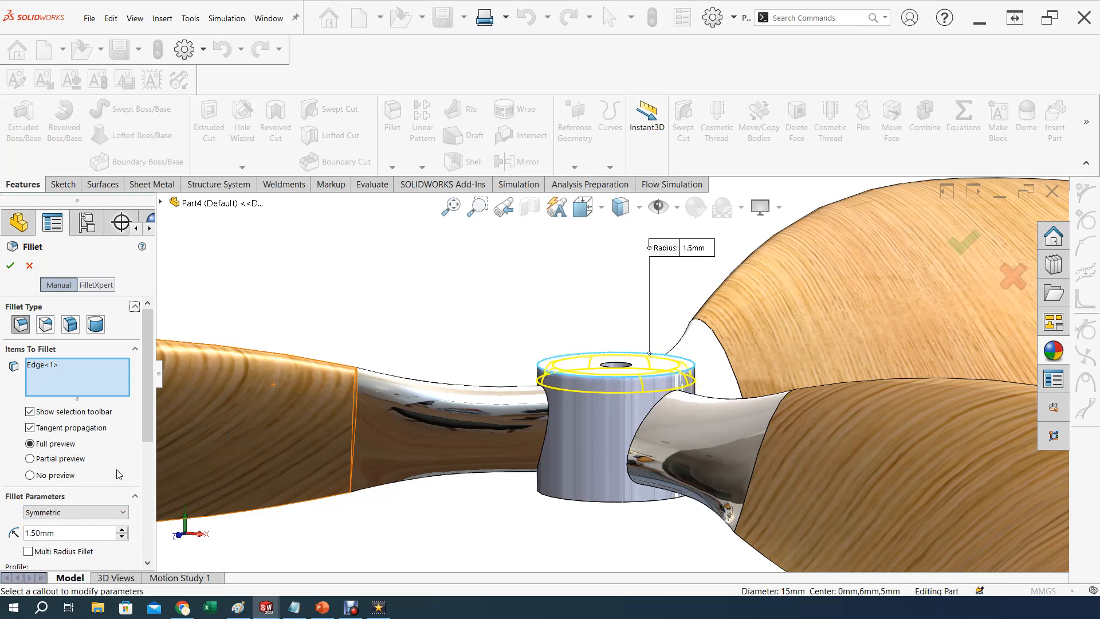
# Add the hub's lower outer edge to the fillet, set the radius to 1 mm and finish the fillet.
pyautogui.click(605, 504)
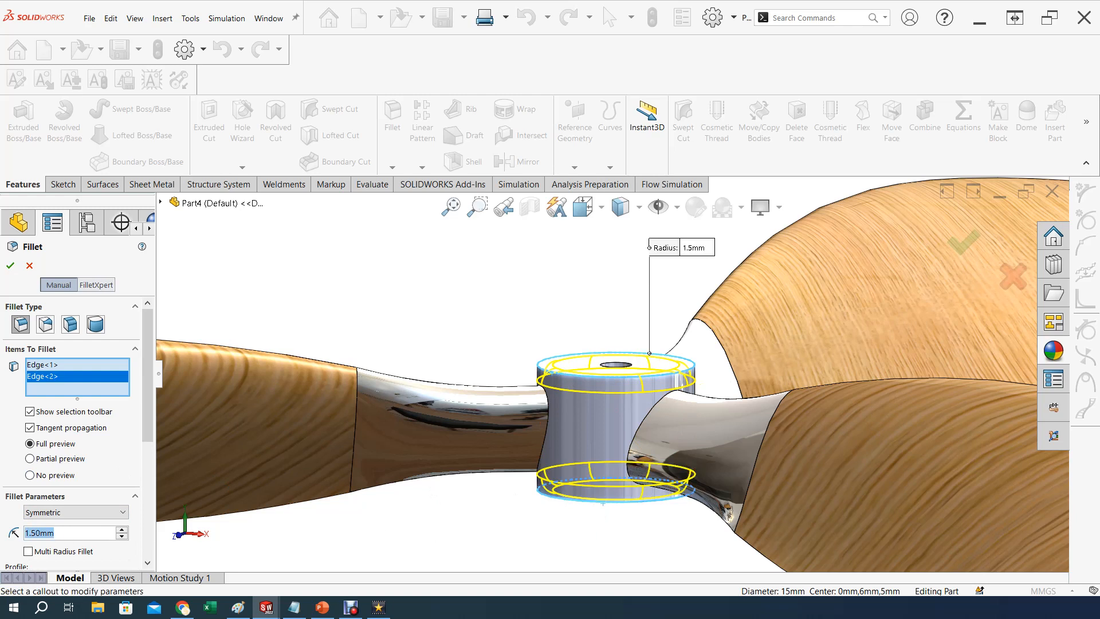
pyautogui.write('1')
pyautogui.press('Return')
pyautogui.moveTo(553, 546); pyautogui.dragTo(731, 411, button='middle')
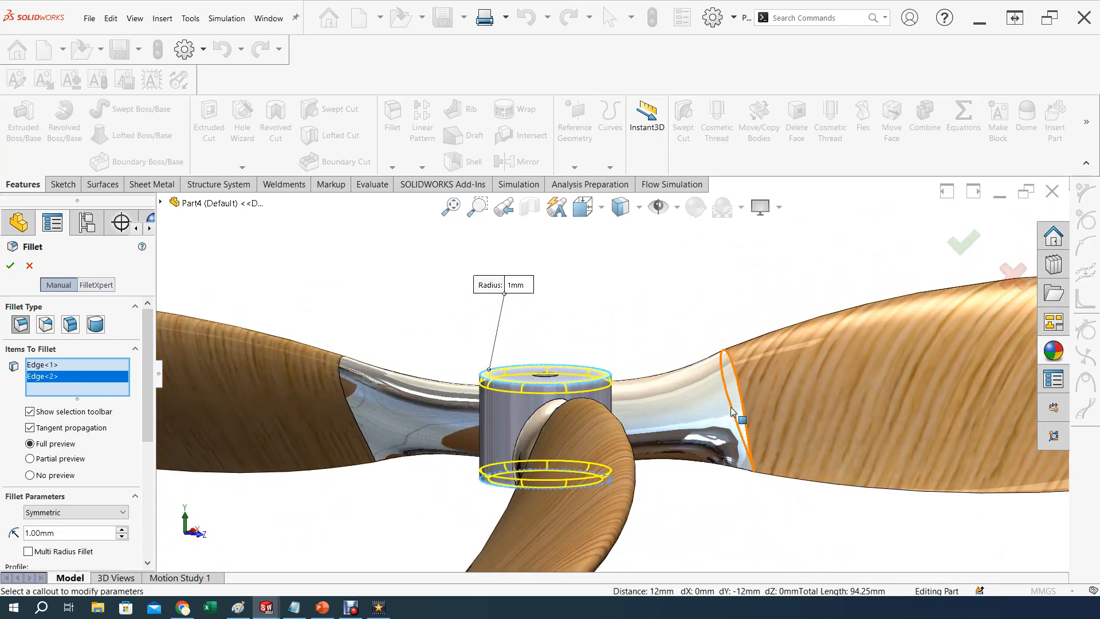
pyautogui.click(955, 250)
# Collapse the first loft in the feature tree and inspect the finished propeller from several angles.
pyautogui.moveTo(710, 338); pyautogui.dragTo(469, 422, button='middle')
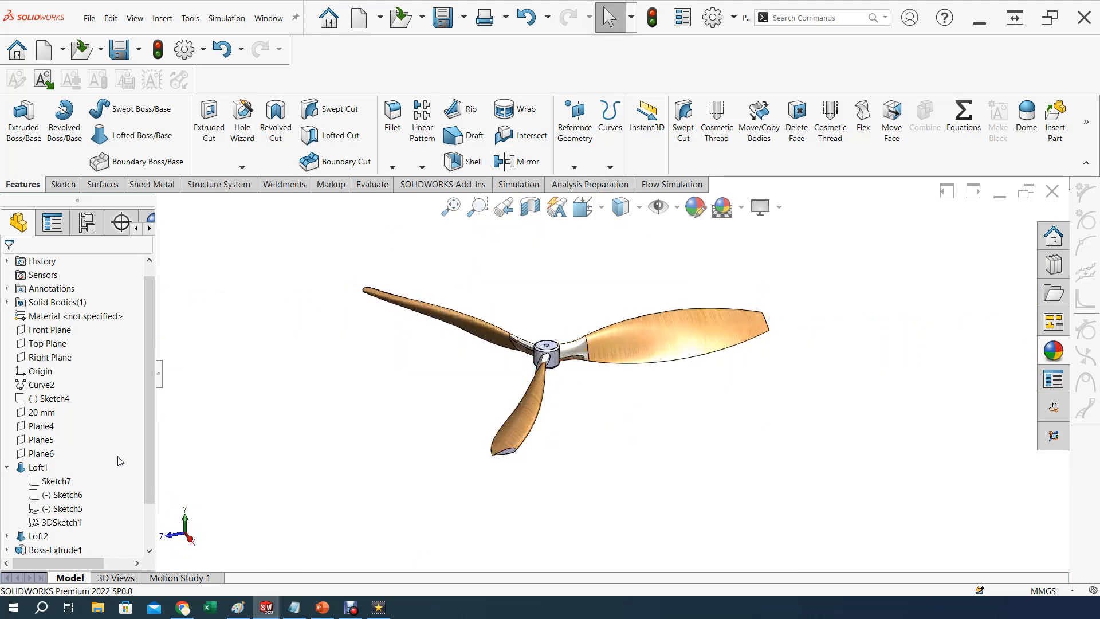
pyautogui.click(6, 467)
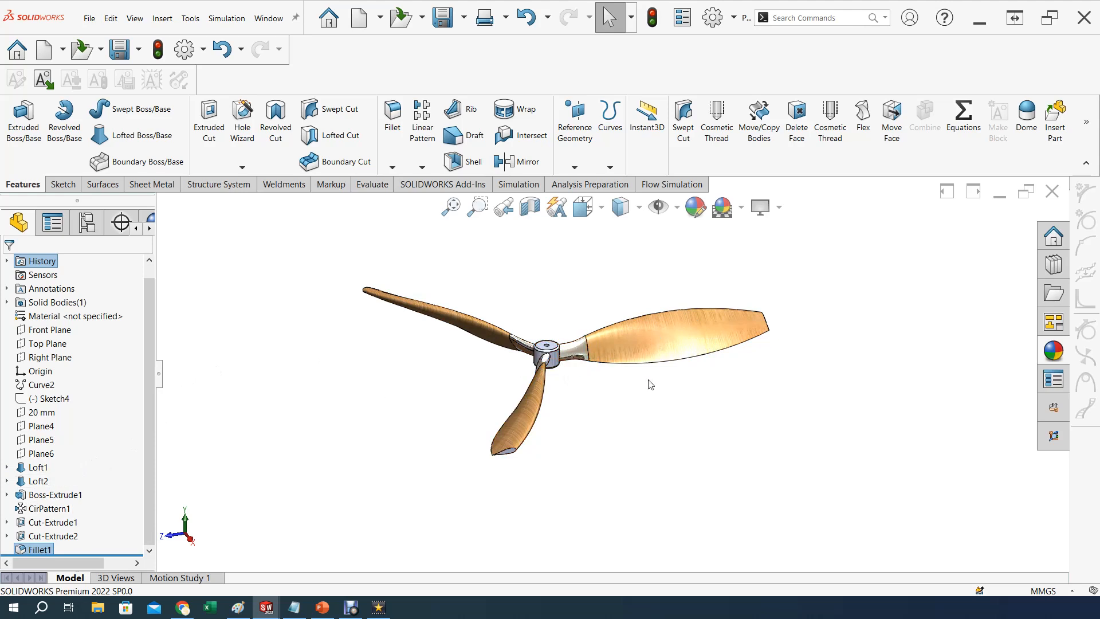
pyautogui.hotkey('shift', 'Right')
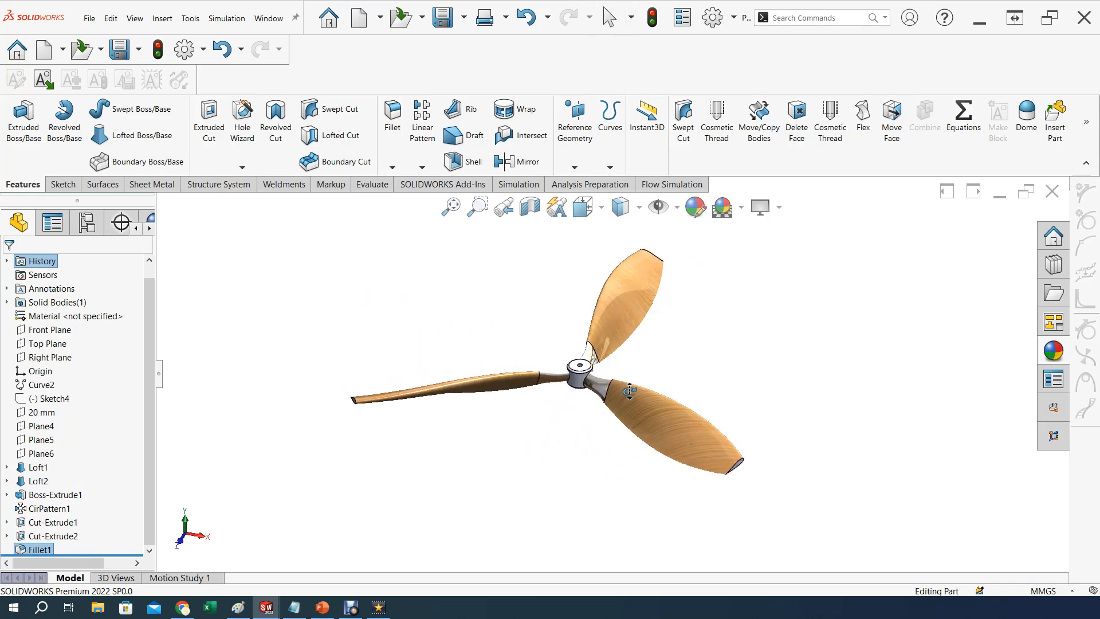
pyautogui.moveTo(549, 411); pyautogui.dragTo(613, 342, button='middle')
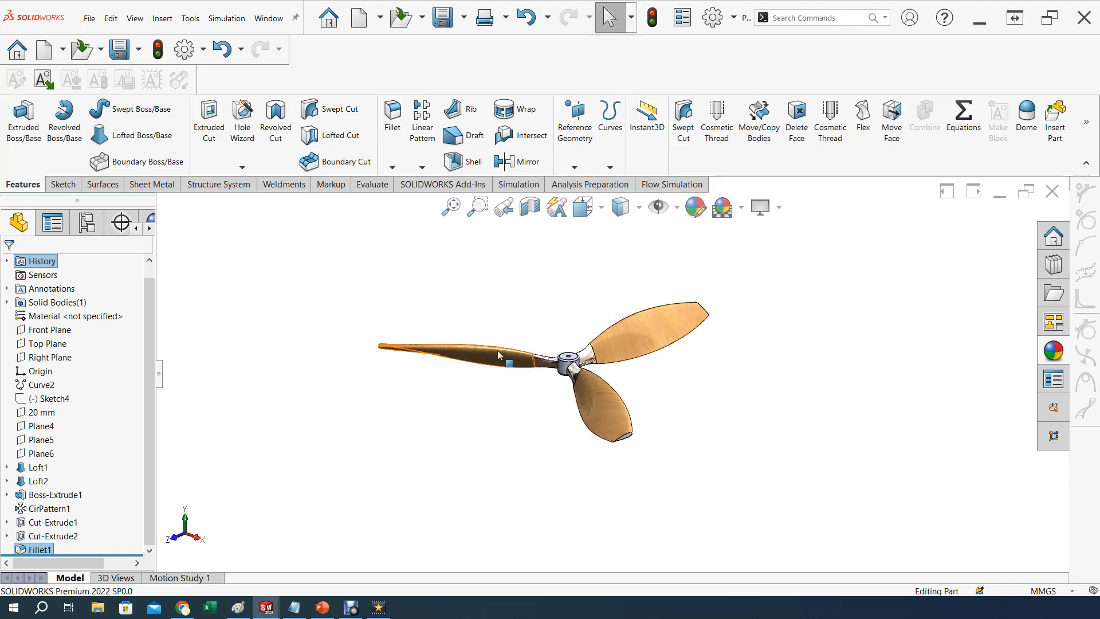
pyautogui.moveTo(685, 429); pyautogui.dragTo(513, 470, button='middle')
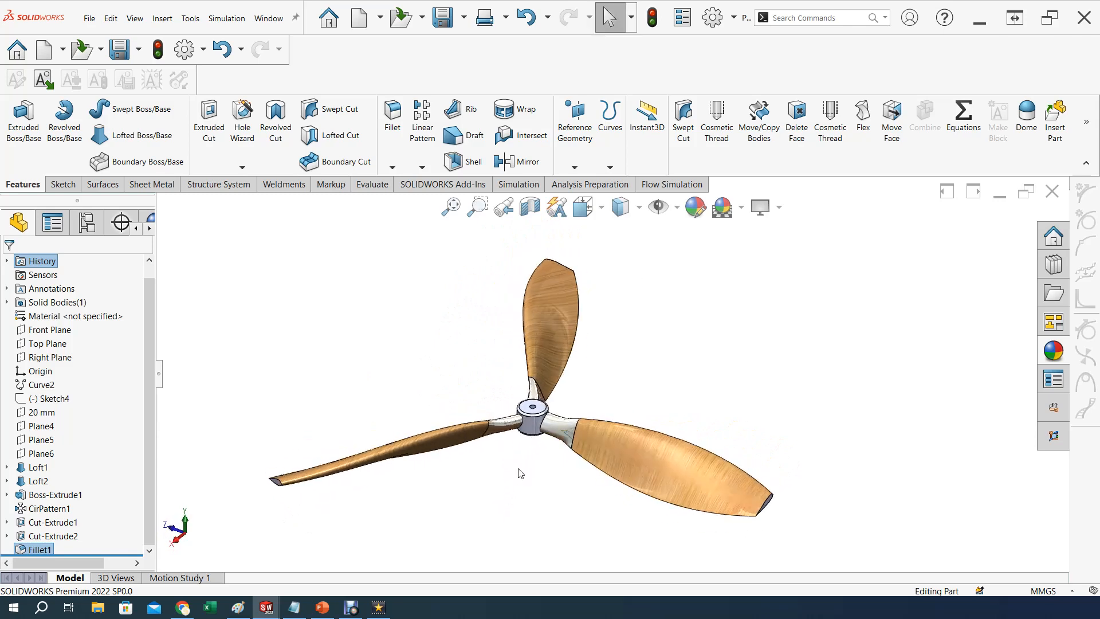